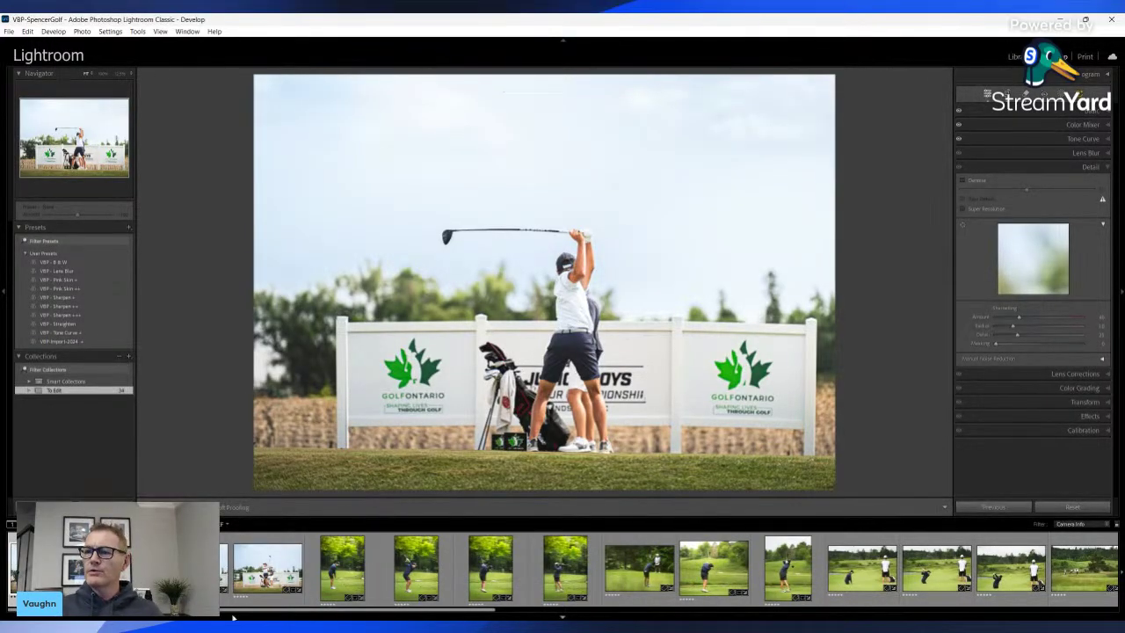
Browse the filmstrip of golf photos and compare the neighbouring tee-shot frames in front of the Golf Ontario fence
{"action": "left_click_drag", "start_coordinate": [238, 610], "coordinate": [655, 610]}
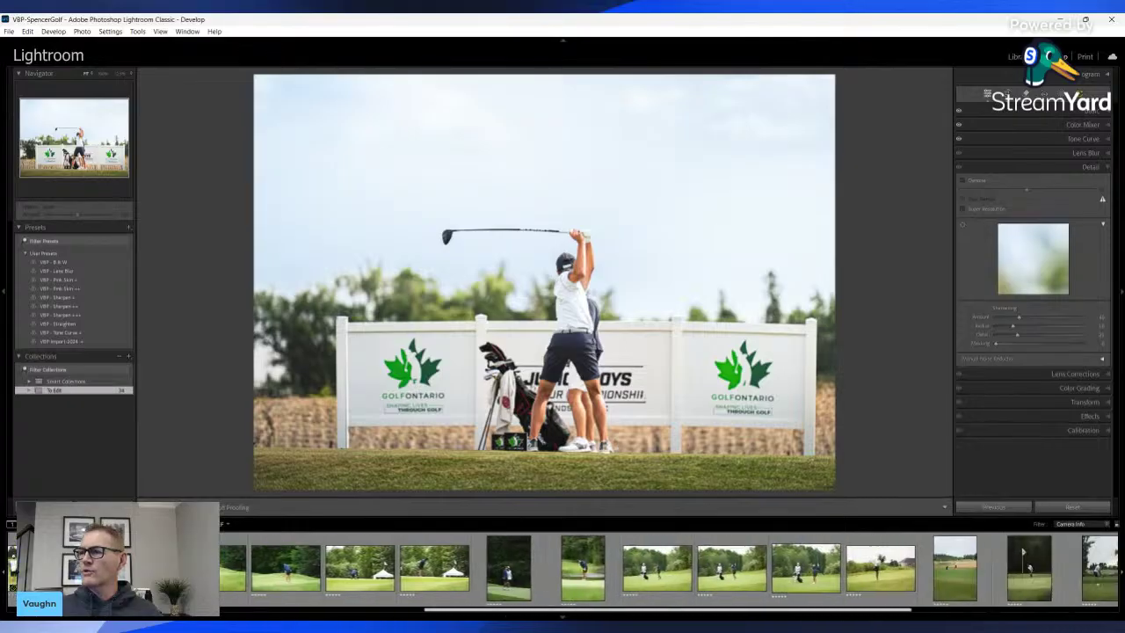
{"action": "left_click_drag", "start_coordinate": [433, 618], "coordinate": [471, 618]}
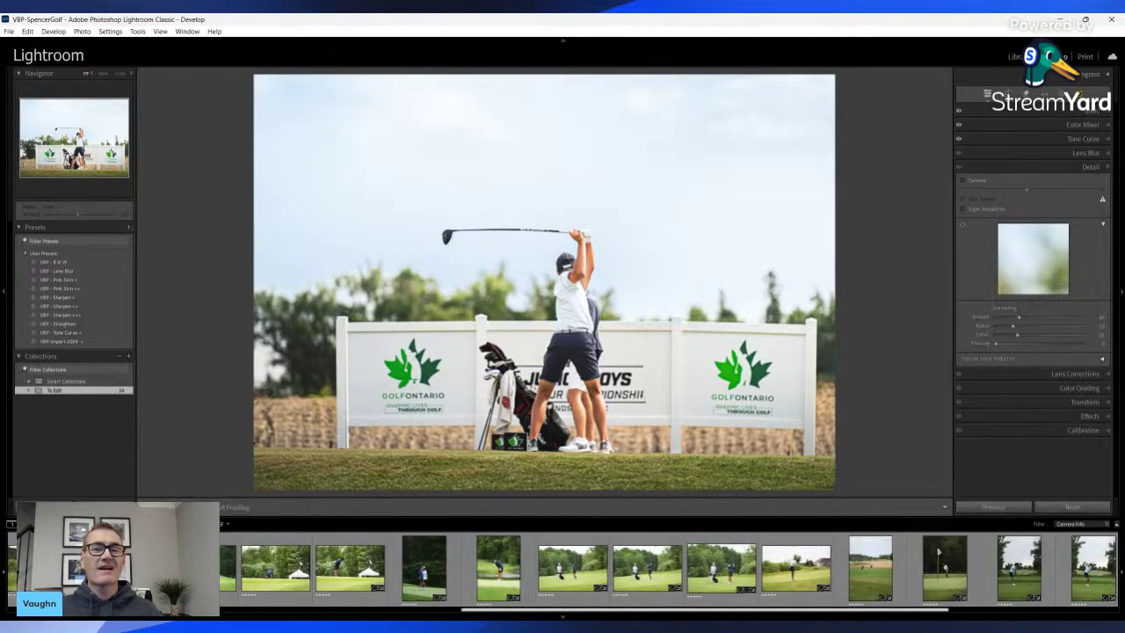
{"action": "left_click_drag", "start_coordinate": [691, 610], "coordinate": [238, 610]}
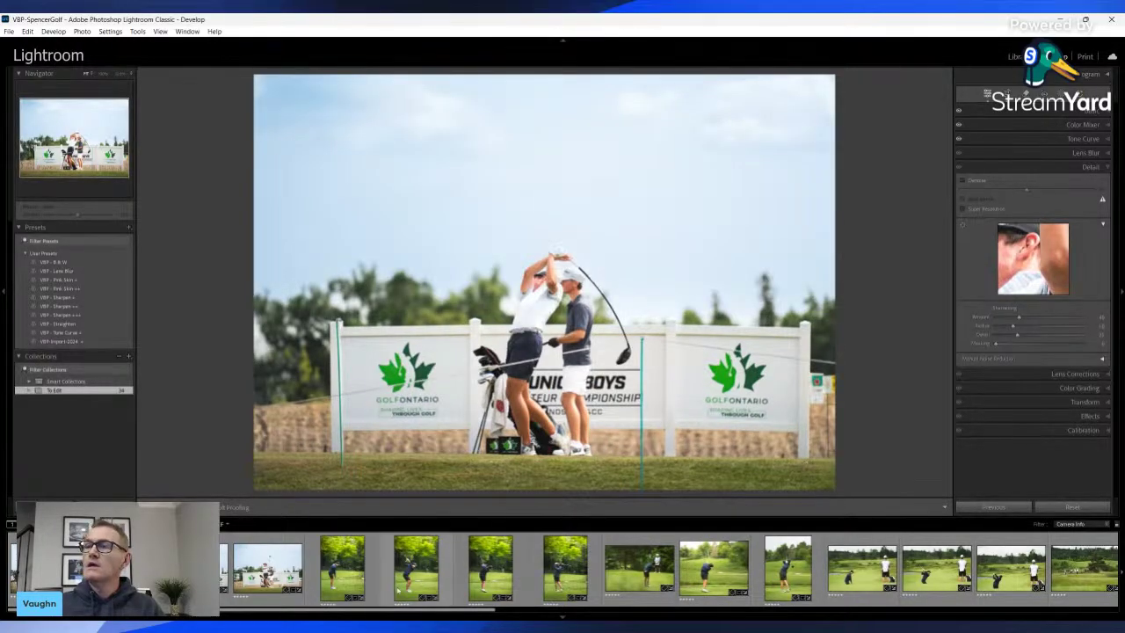
{"action": "key", "text": "Right"}
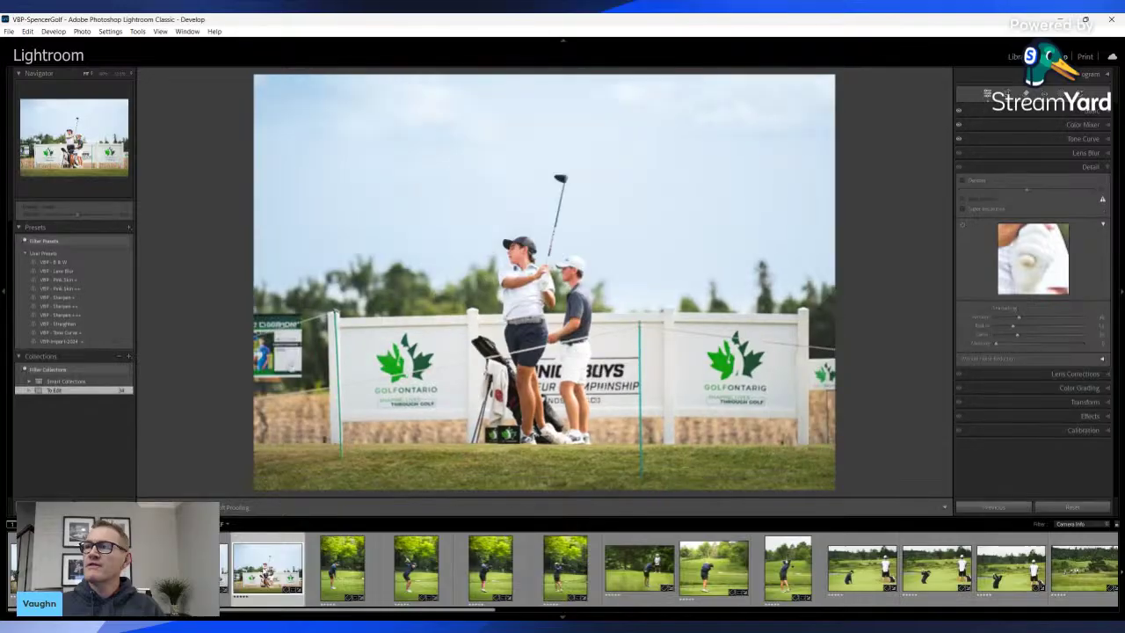
{"action": "key", "text": "Left"}
{"action": "key", "text": "Right"}
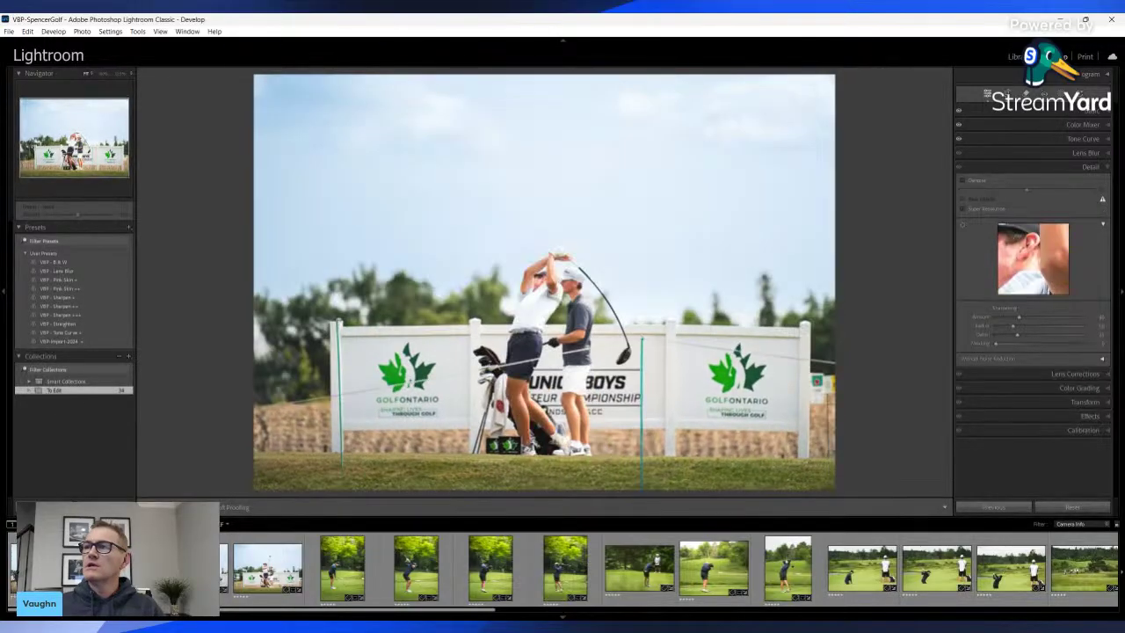
{"action": "key", "text": "Right"}
{"action": "key", "text": "Right"}
{"action": "key", "text": "Right"}
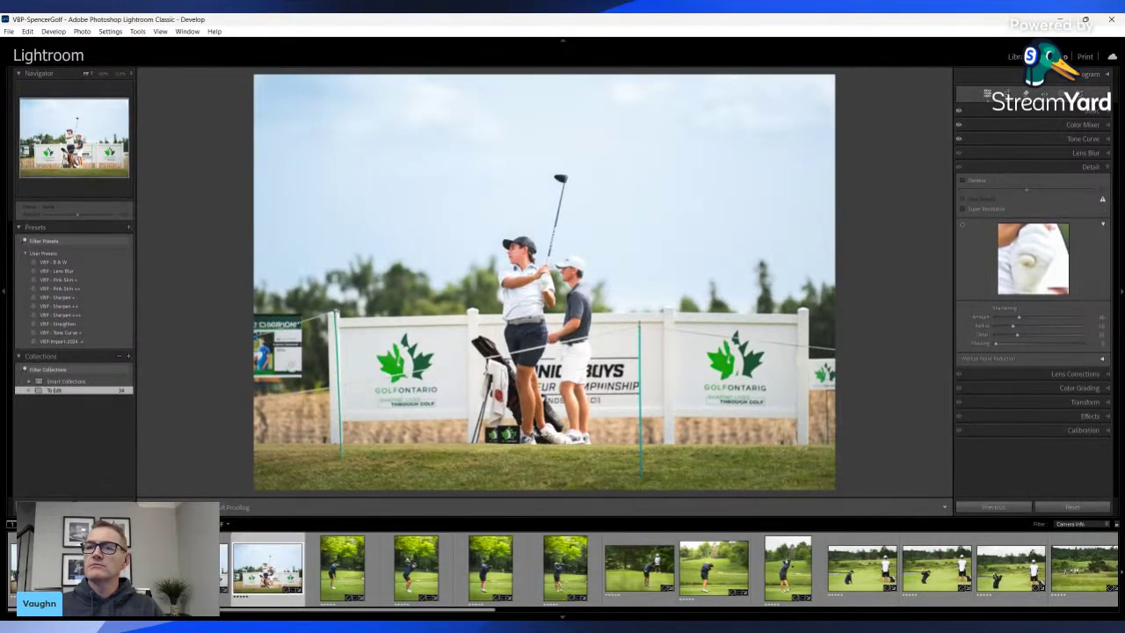
{"action": "key", "text": "Right"}
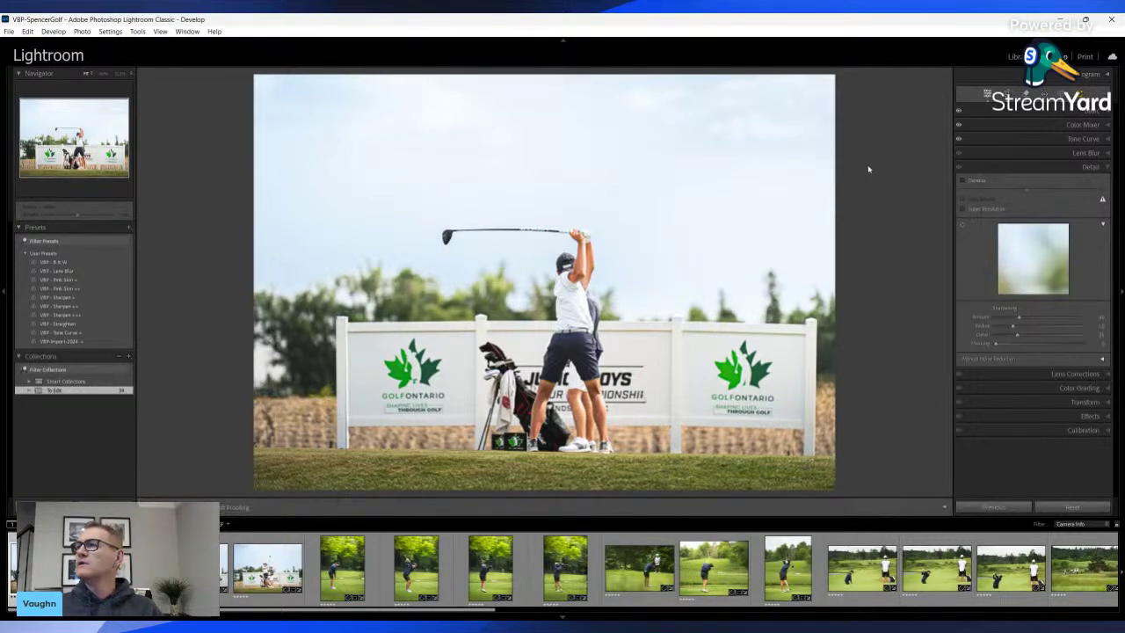
Fine-tune the crop rotation of the backswing photo by a slight amount and apply it
{"action": "key", "text": "r"}
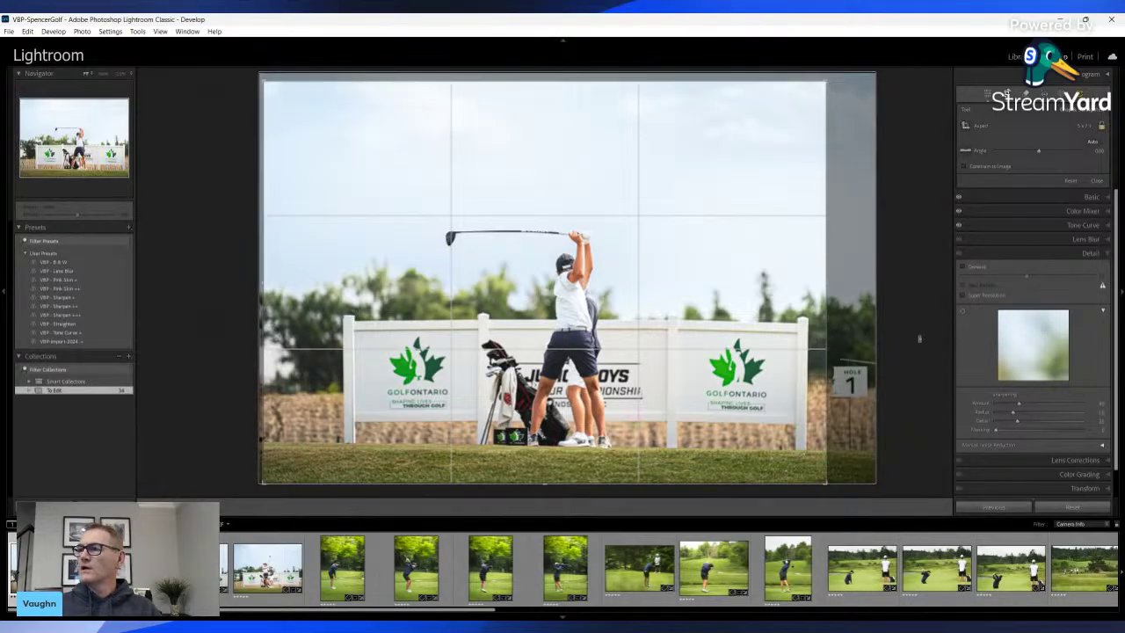
{"action": "left_click_drag", "start_coordinate": [920, 339], "coordinate": [912, 336]}
{"action": "double_click", "coordinate": [633, 237]}
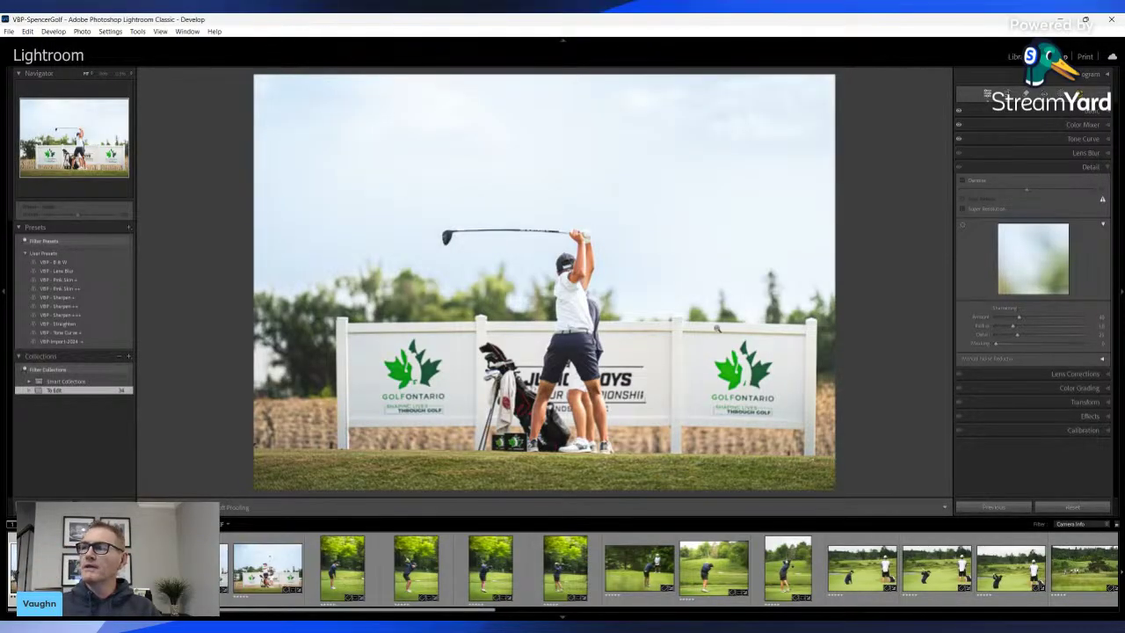
Shift the crop of the preceding swing photo slightly so the two golfers and the fence sit better in the frame
{"action": "left_click", "coordinate": [117, 569]}
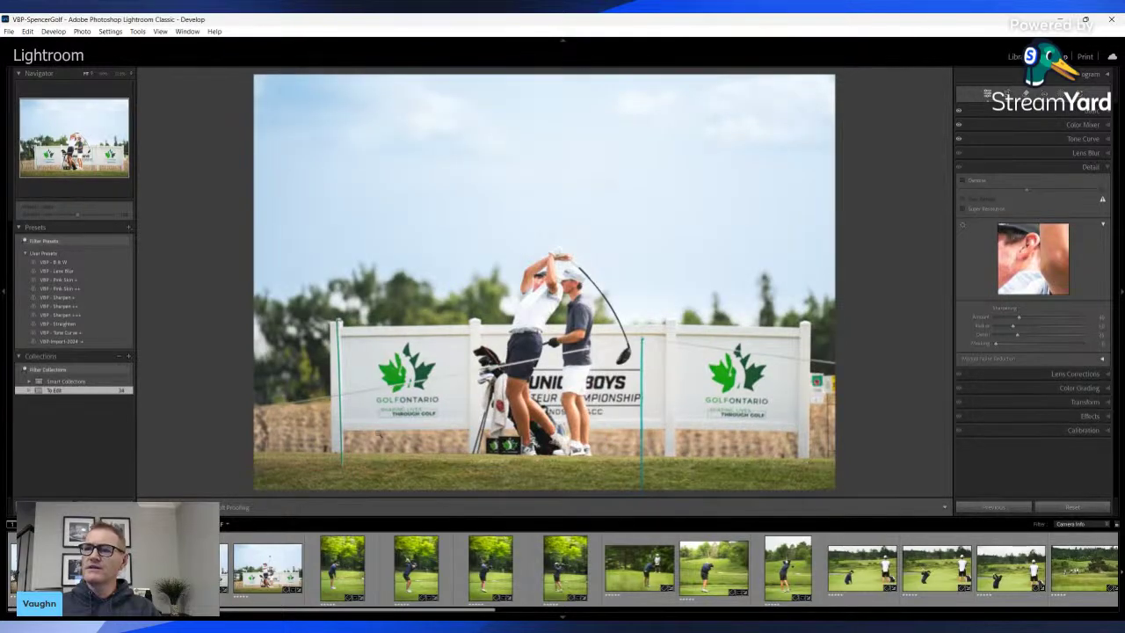
{"action": "key", "text": "r"}
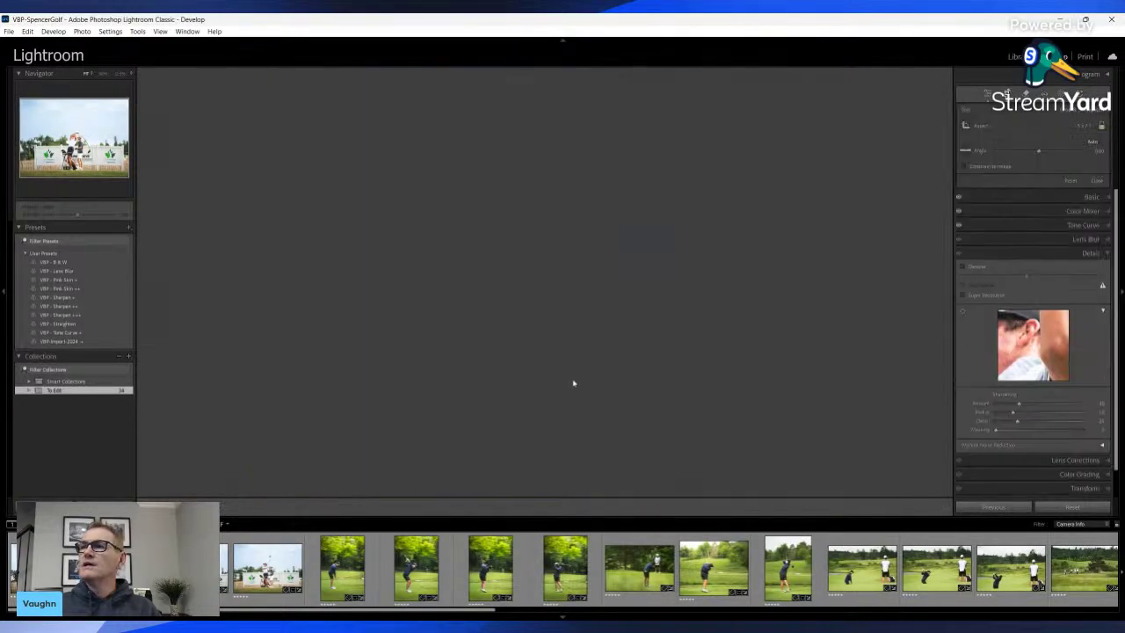
{"action": "left_click_drag", "start_coordinate": [564, 413], "coordinate": [571, 412]}
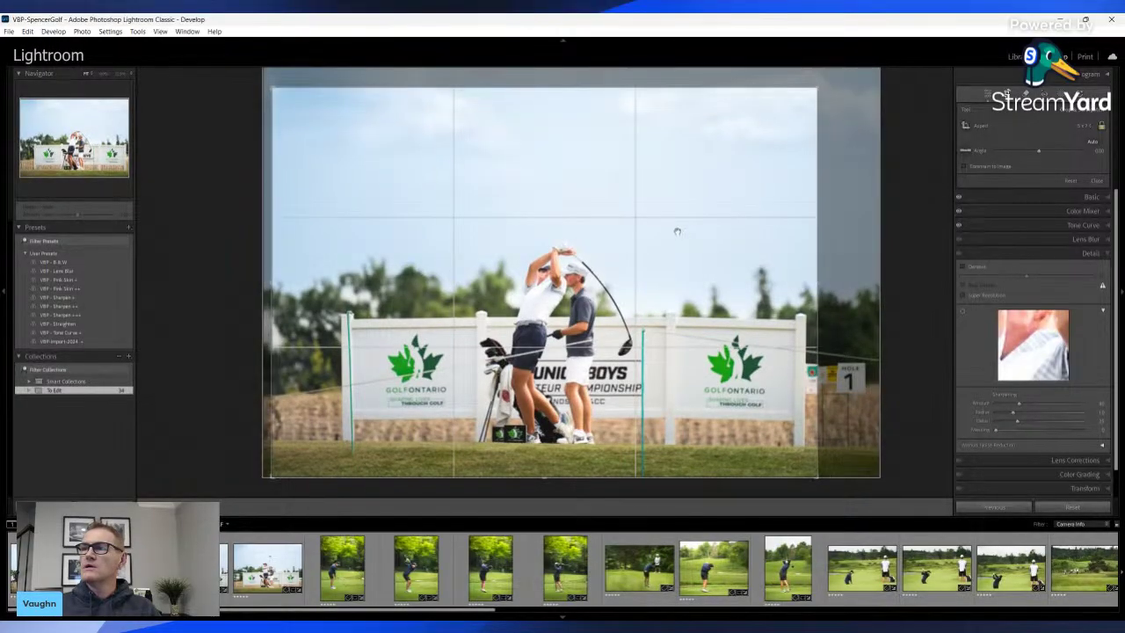
{"action": "key", "text": "Return"}
Compare the recropped swing photo with the adjacent tee-shot frames
{"action": "key", "text": "Right"}
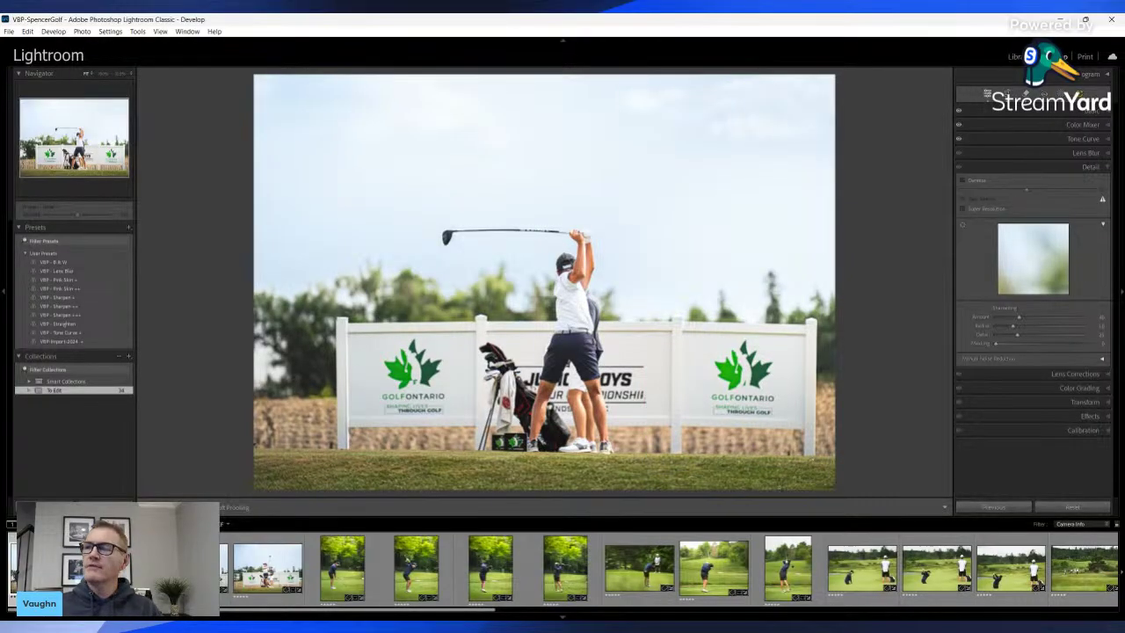
{"action": "key", "text": "Left"}
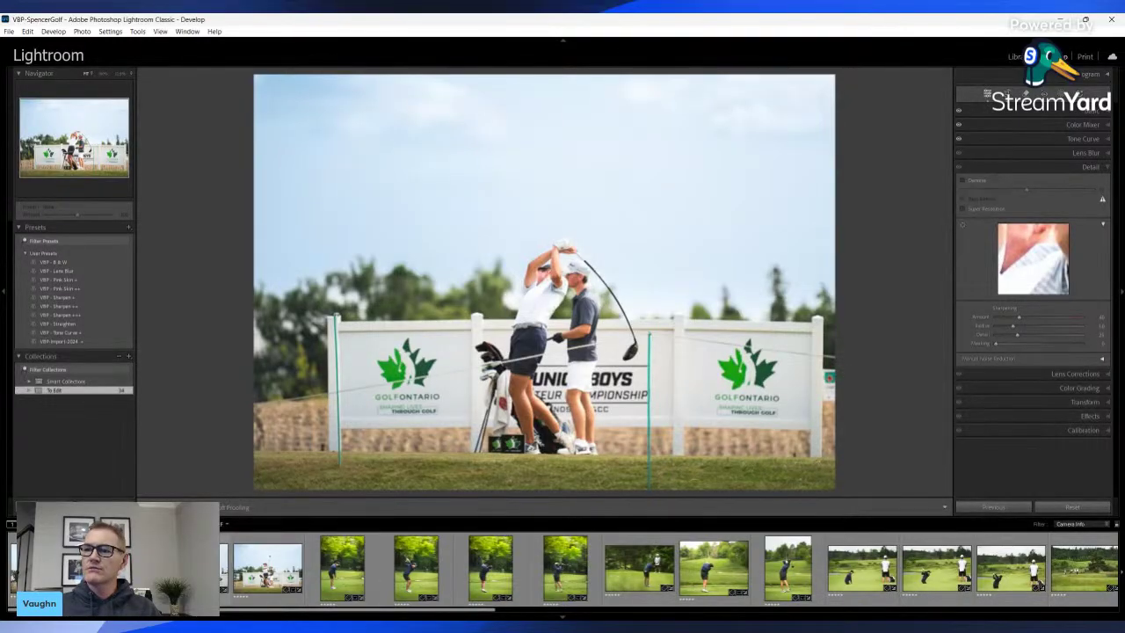
{"action": "key", "text": "Left"}
{"action": "key", "text": "Left"}
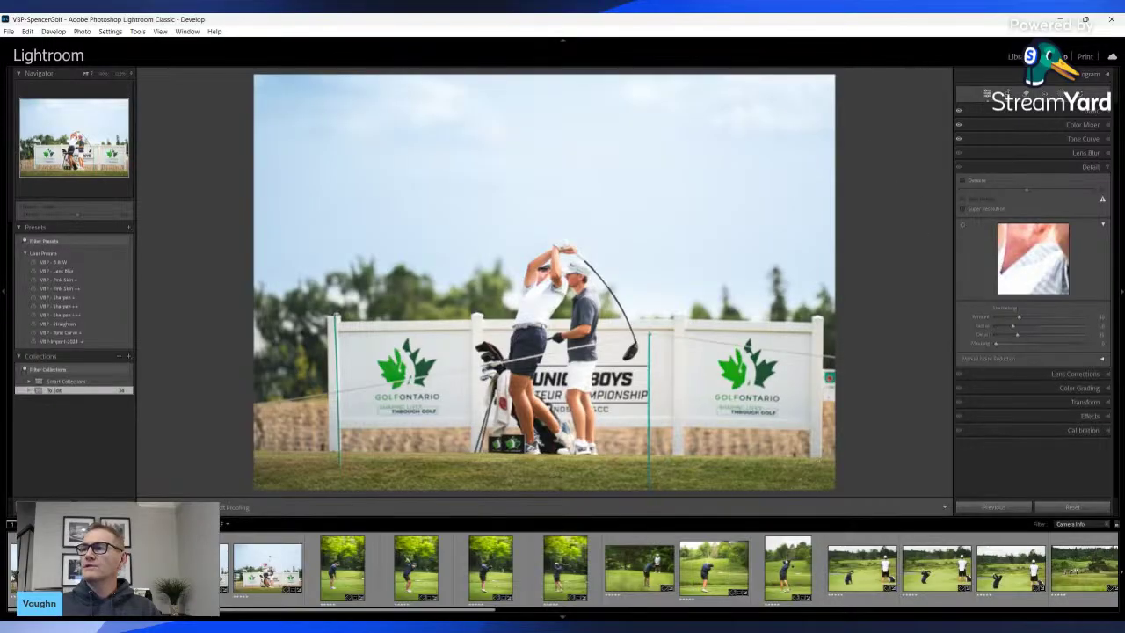
Add a large radial gradient mask over the golfers and fence and raise its exposure slightly
{"action": "left_click", "coordinate": [1061, 93]}
{"action": "left_click_drag", "start_coordinate": [551, 404], "coordinate": [900, 521]}
{"action": "left_click_drag", "start_coordinate": [663, 426], "coordinate": [622, 397]}
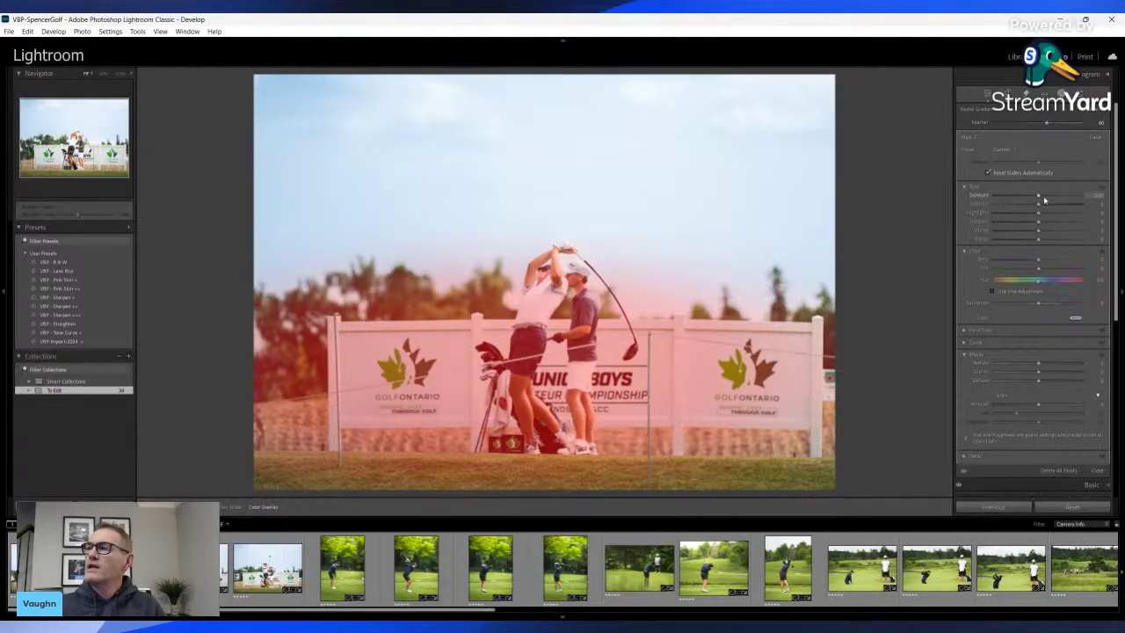
{"action": "left_click_drag", "start_coordinate": [1039, 198], "coordinate": [1045, 191]}
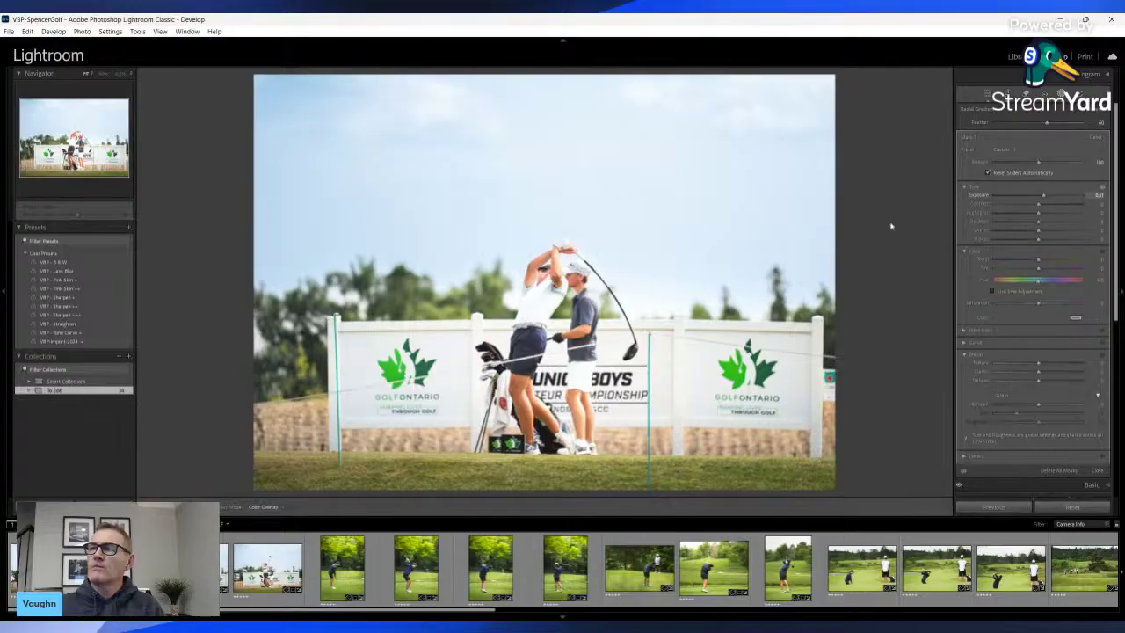
{"action": "key", "text": "shift+w"}
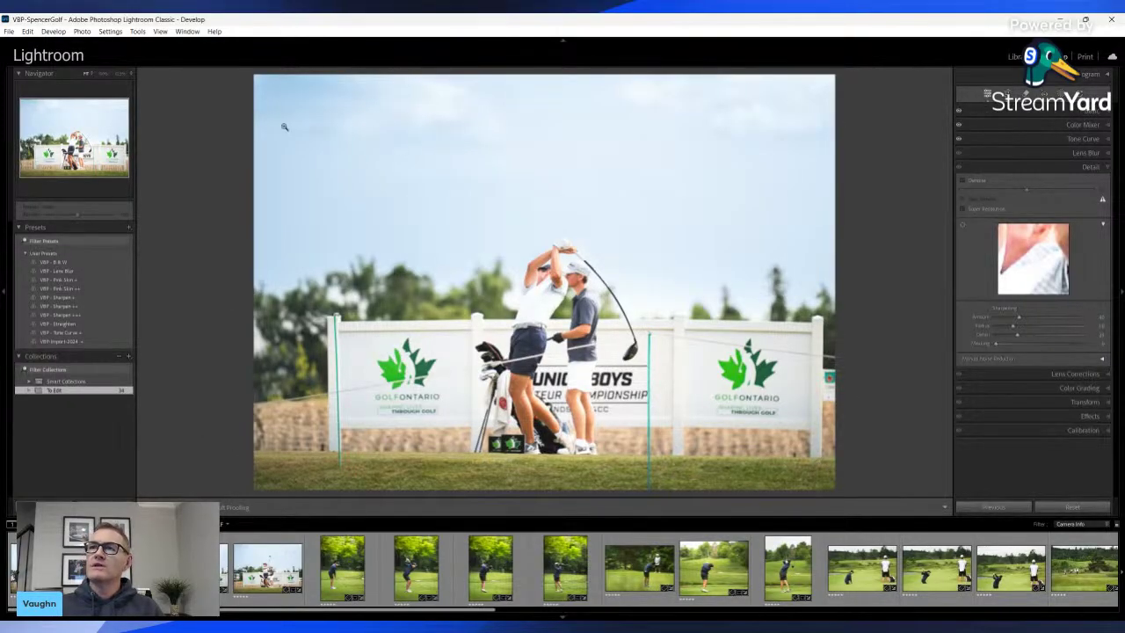
Add a radial gradient mask over the sky in the photo's upper-left corner and brighten its exposure slightly
{"action": "key", "text": "shift+w"}
{"action": "left_click_drag", "start_coordinate": [238, 138], "coordinate": [297, 221]}
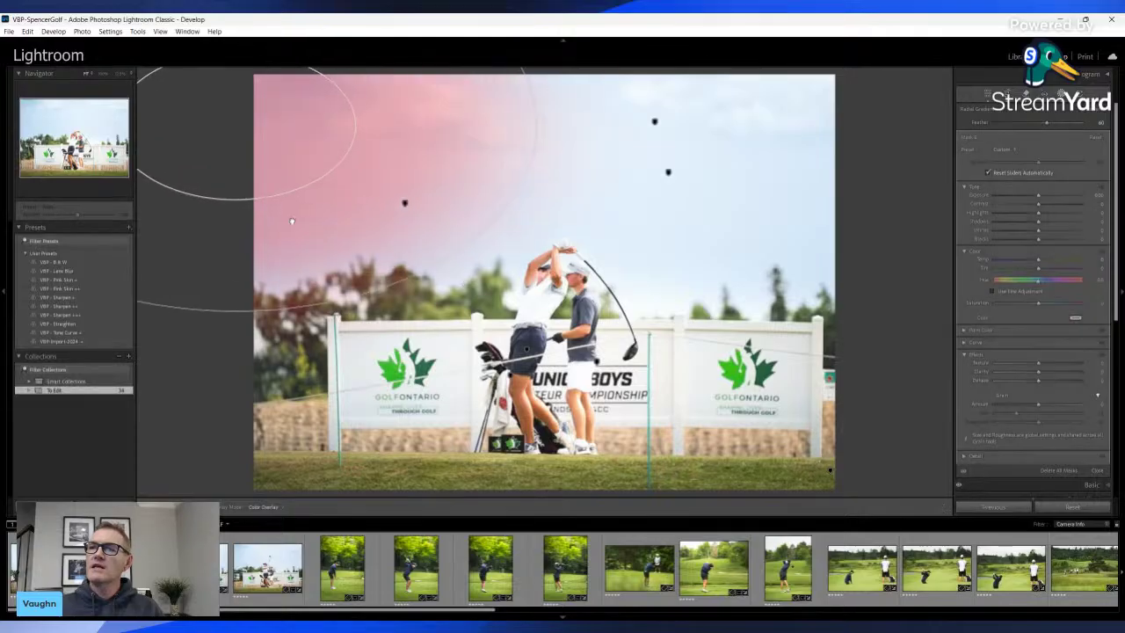
{"action": "left_click_drag", "start_coordinate": [1043, 195], "coordinate": [1047, 195]}
Move the photo slightly to the right within the crop frame, tighten the crop from its upper-right corner and apply it
{"action": "key", "text": "r"}
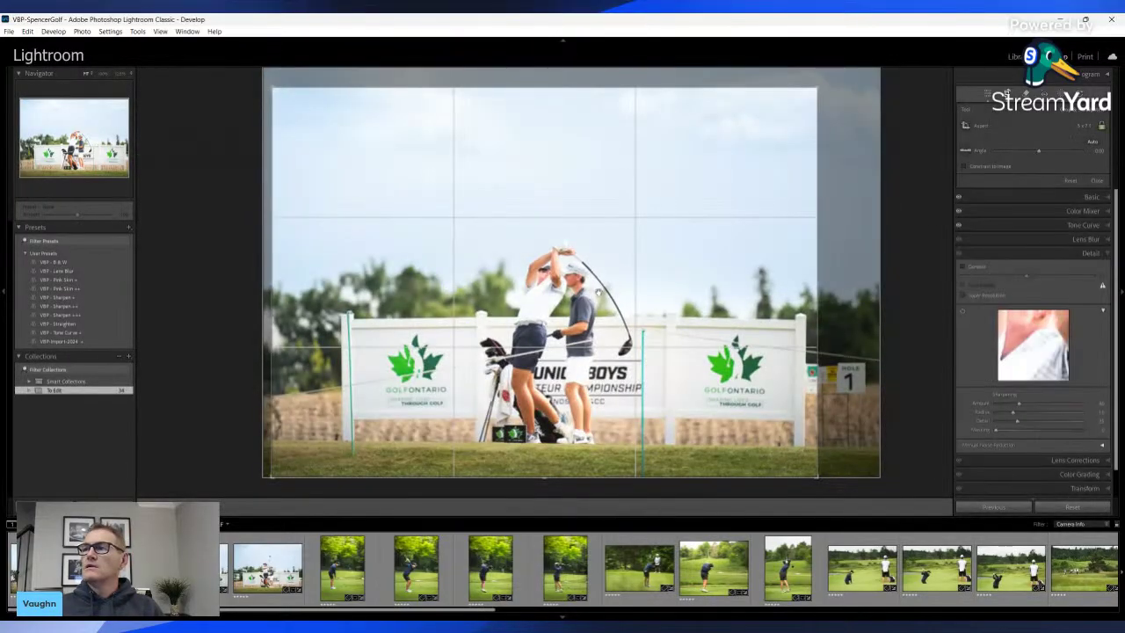
{"action": "left_click_drag", "start_coordinate": [599, 293], "coordinate": [607, 293]}
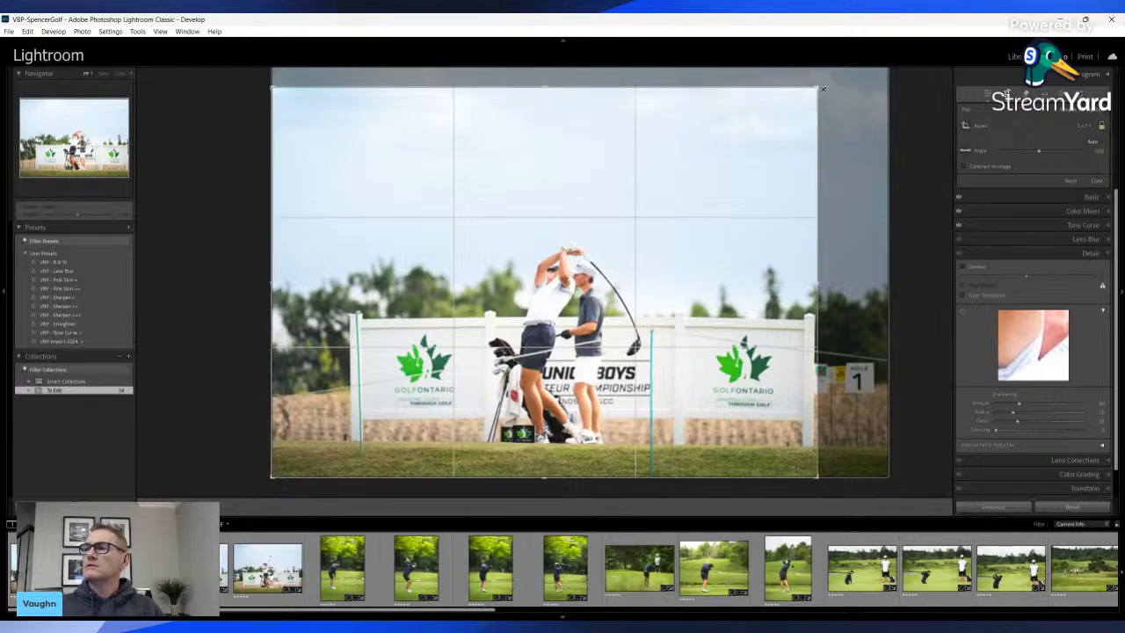
{"action": "left_click_drag", "start_coordinate": [824, 89], "coordinate": [815, 91]}
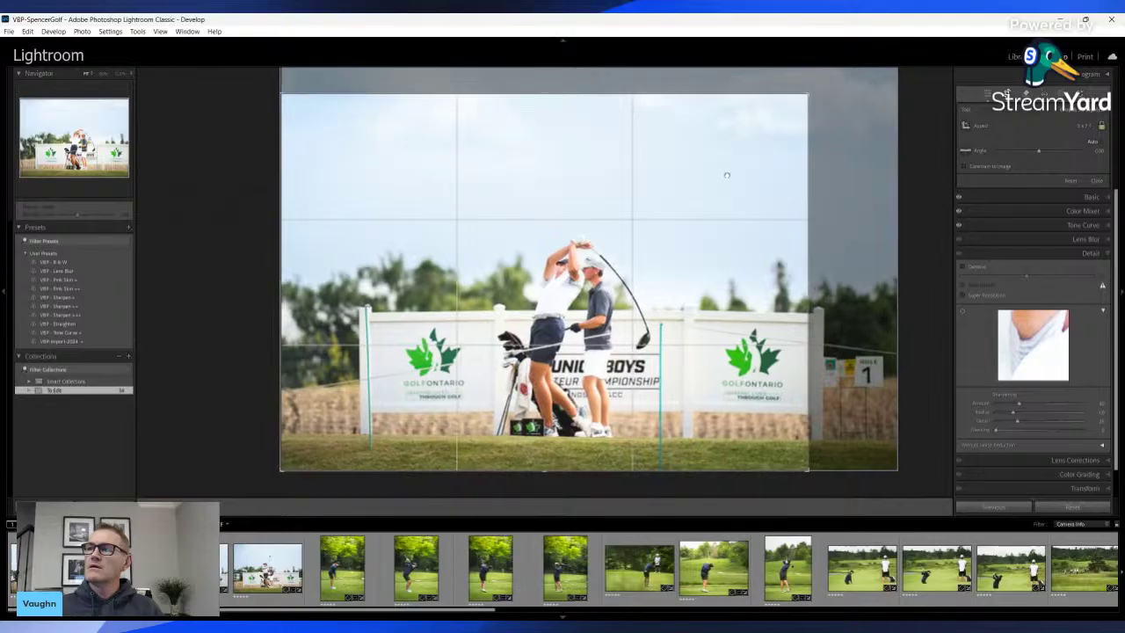
{"action": "key", "text": "Return"}
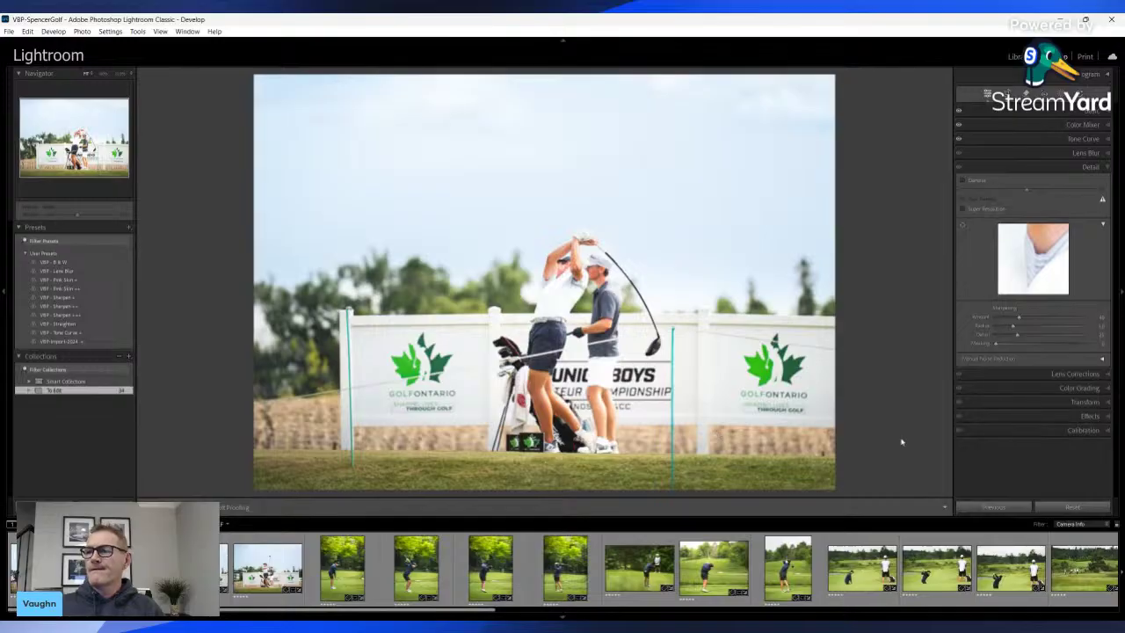
Lower the photo's Highlights to -71, and add a radial gradient mask over the golfers with reduced highlights
{"action": "left_click", "coordinate": [1052, 111]}
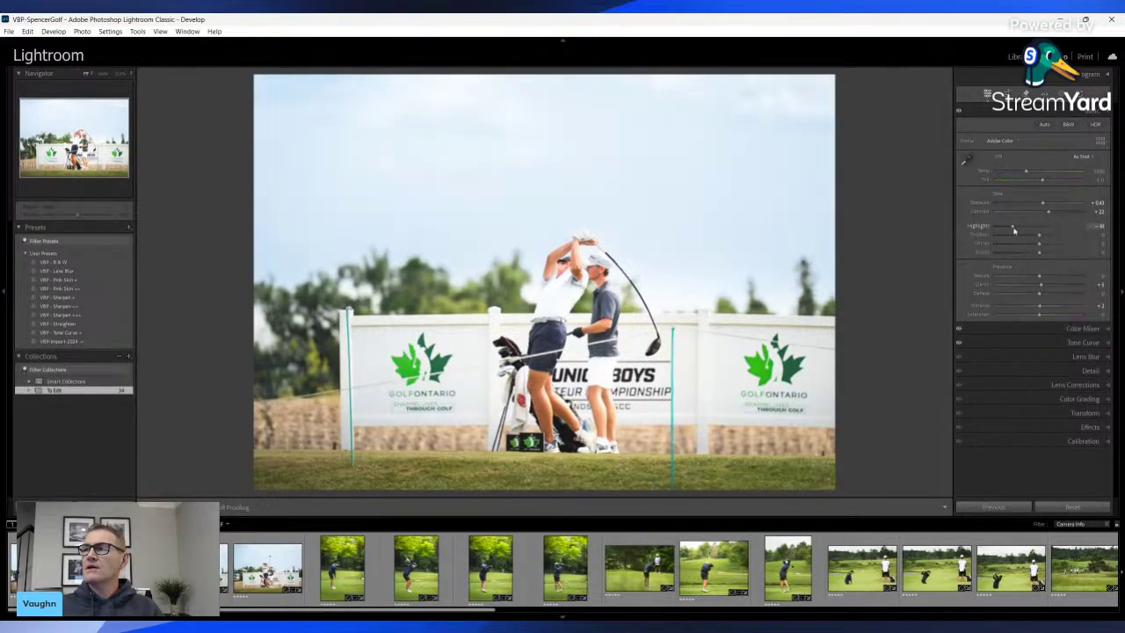
{"action": "key", "text": "k"}
{"action": "key", "text": "shift+m"}
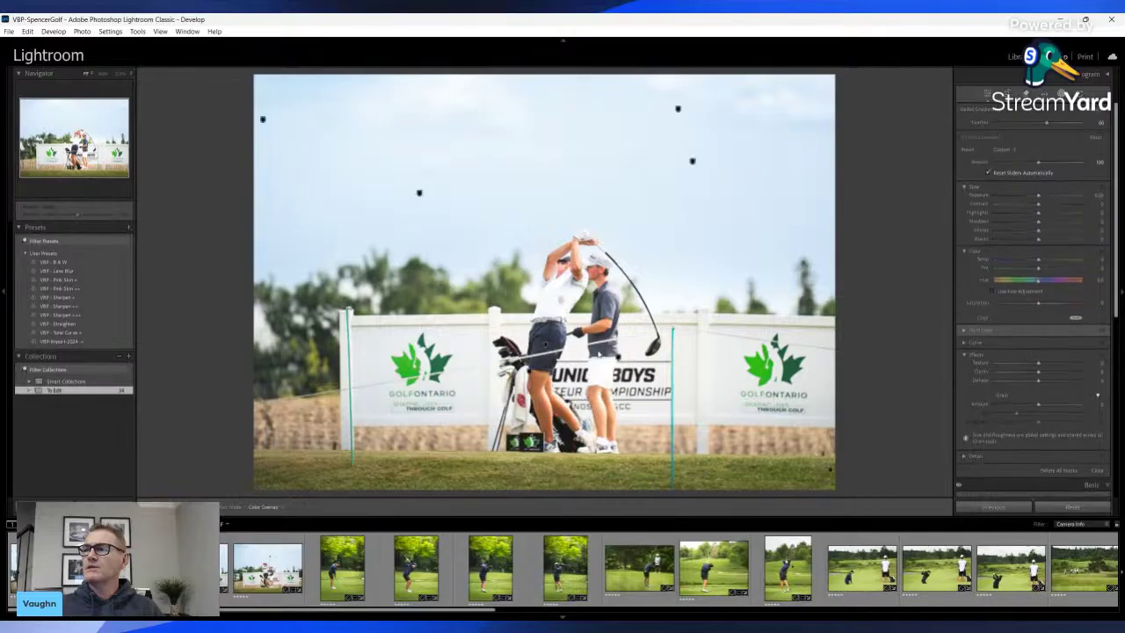
{"action": "left_click_drag", "start_coordinate": [560, 302], "coordinate": [603, 366]}
{"action": "left_click_drag", "start_coordinate": [1038, 217], "coordinate": [1031, 215]}
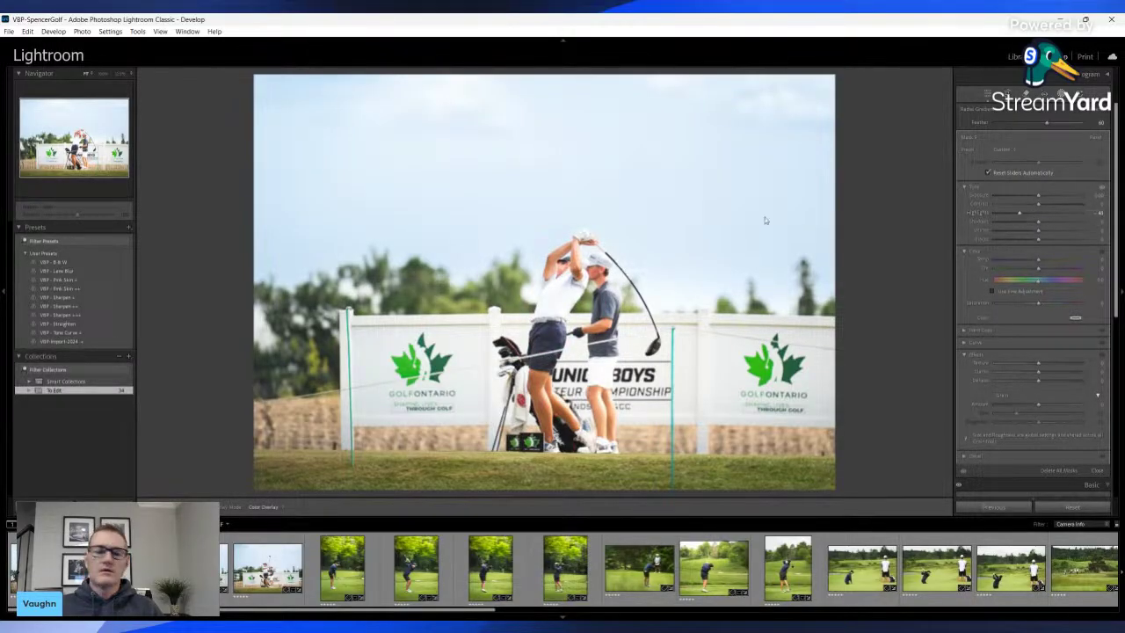
{"action": "key", "text": "k"}
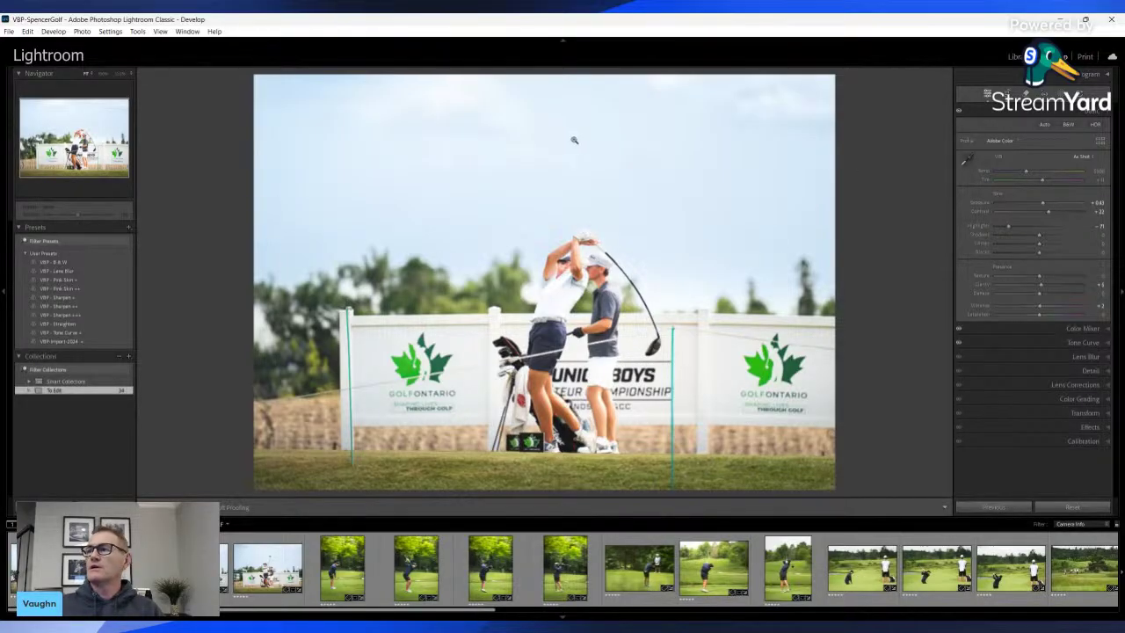
Tighten the crop from the top to remove excess sky and fine-tune the golfers' position in the frame
{"action": "key", "text": "r"}
{"action": "left_click_drag", "start_coordinate": [580, 94], "coordinate": [590, 112]}
{"action": "key", "text": "Return"}
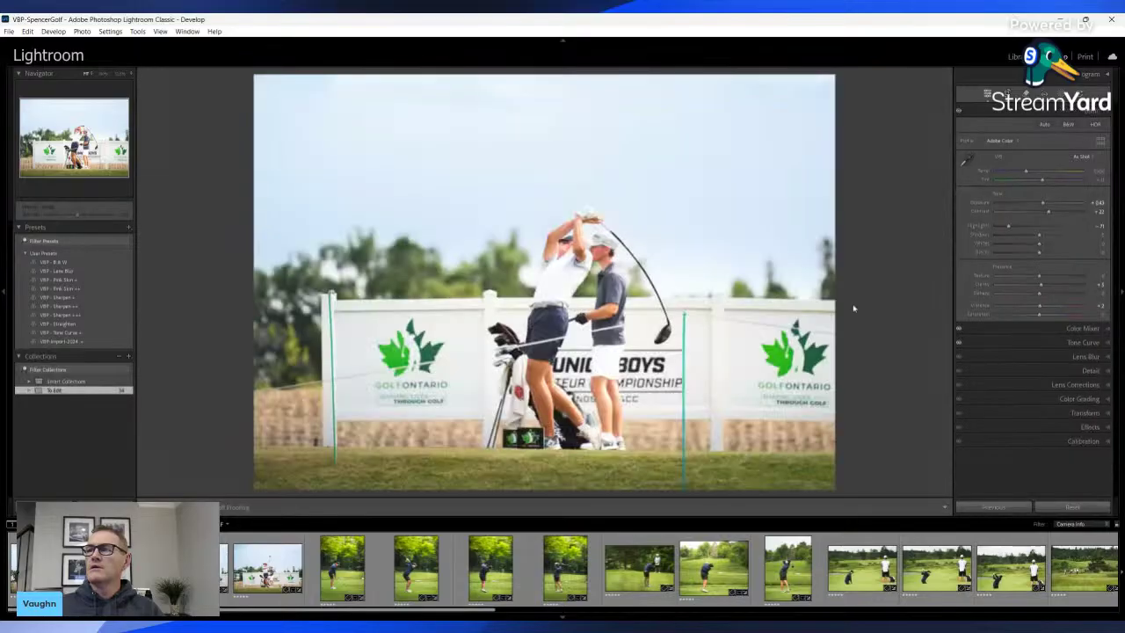
{"action": "key", "text": "r"}
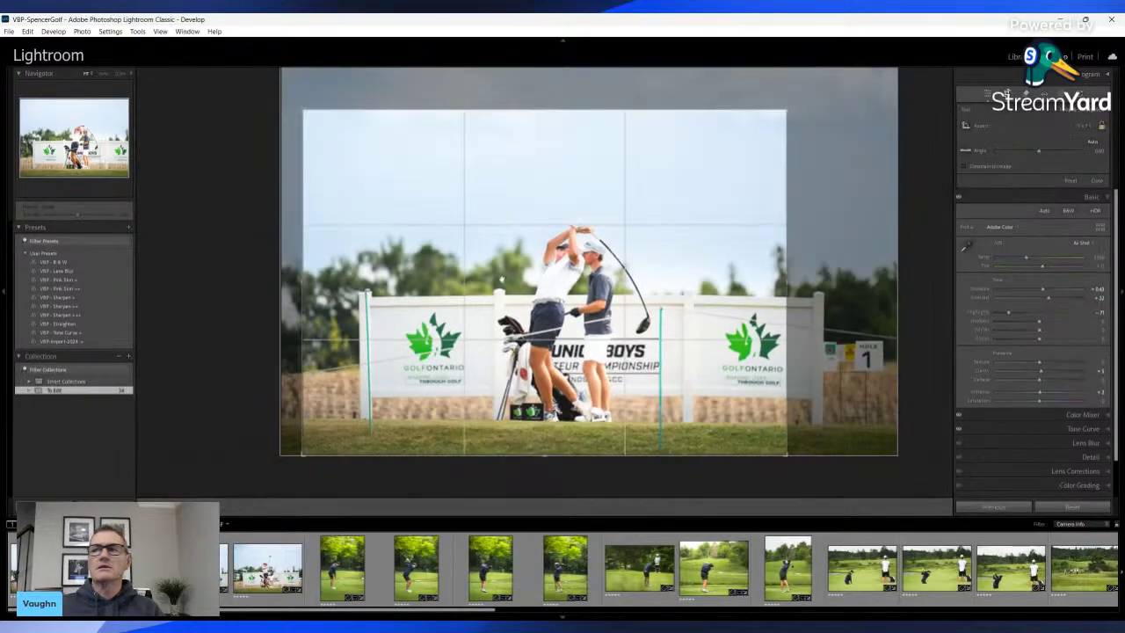
{"action": "key", "text": "r"}
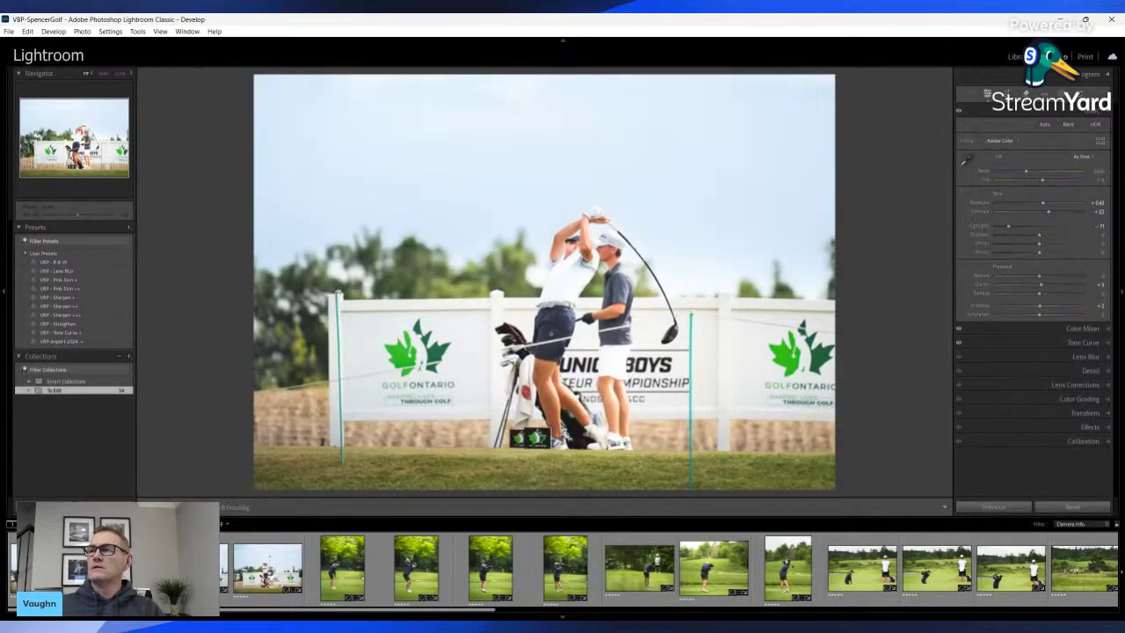
{"action": "key", "text": "r"}
{"action": "key", "text": "r"}
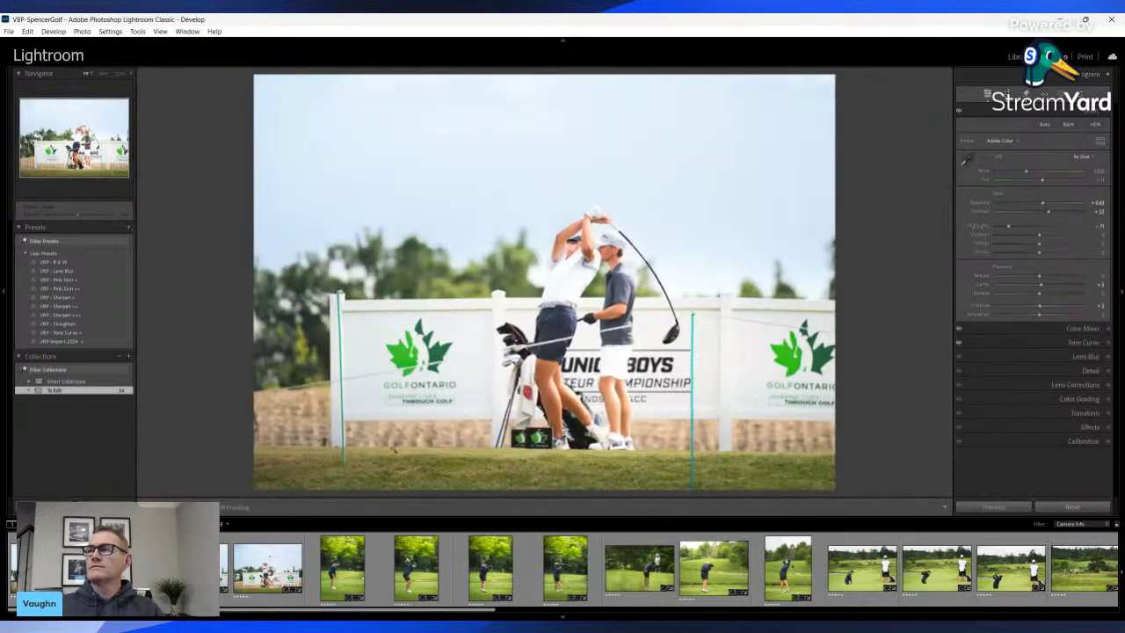
Go to the previous photo, tighten its crop from the top to cut excess sky, and straighten it slightly
{"action": "key", "text": "Left"}
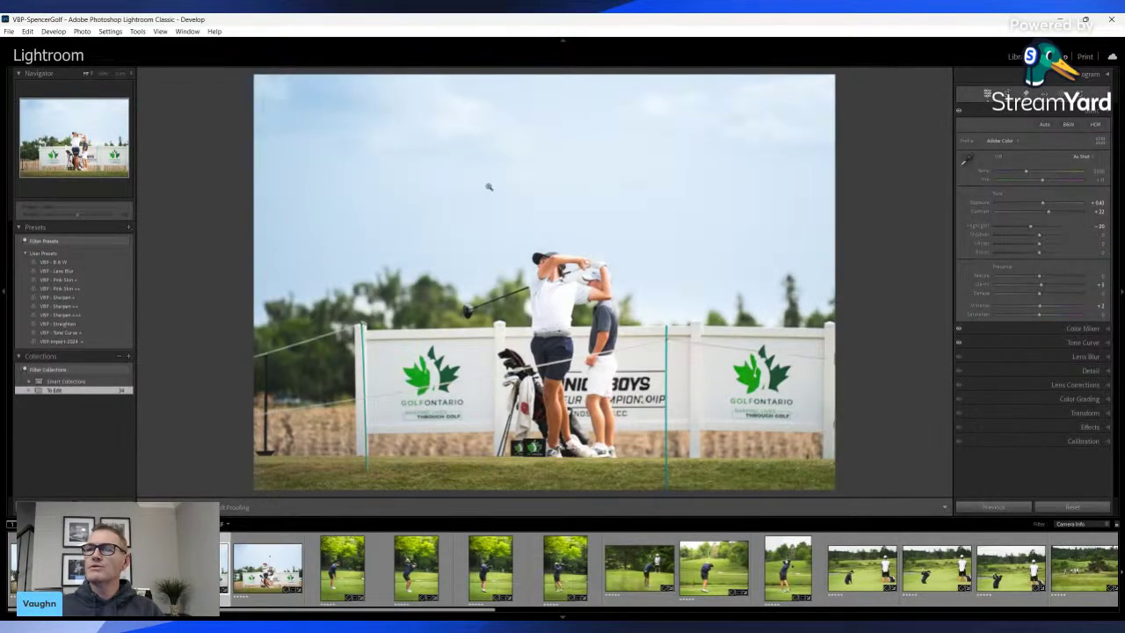
{"action": "key", "text": "r"}
{"action": "left_click_drag", "start_coordinate": [675, 82], "coordinate": [688, 112]}
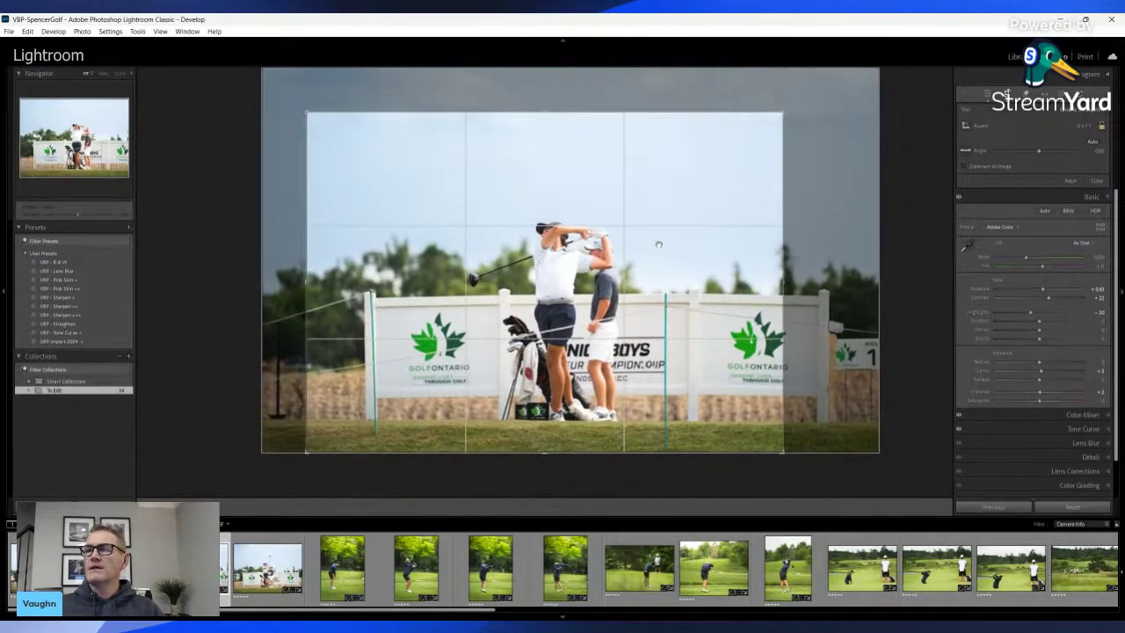
{"action": "key", "text": "Return"}
{"action": "key", "text": "r"}
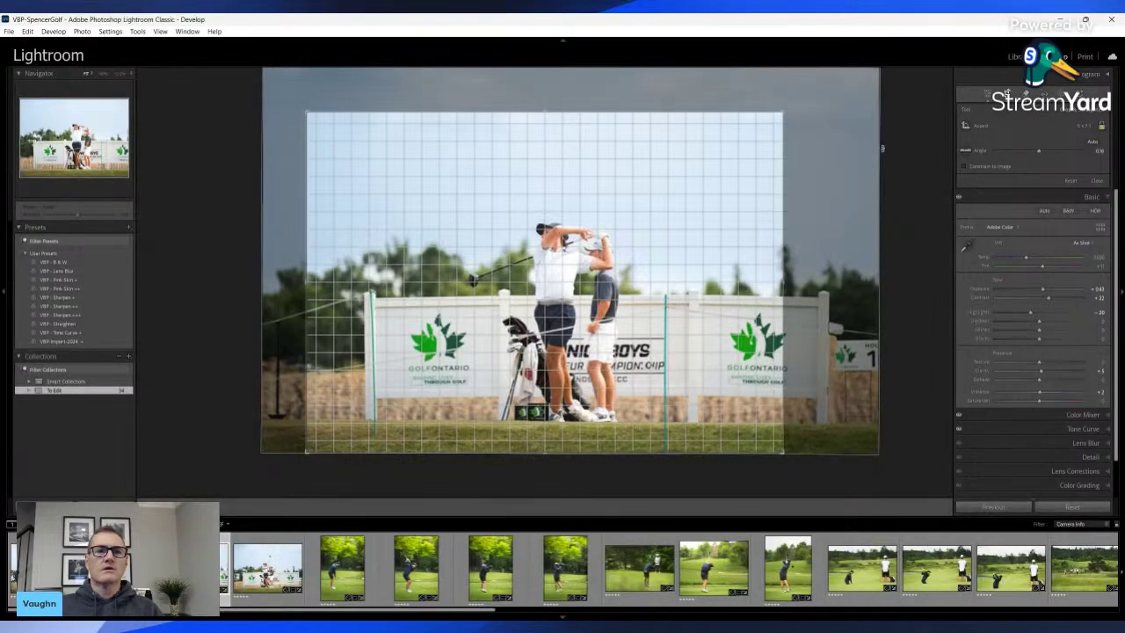
{"action": "key", "text": "o"}
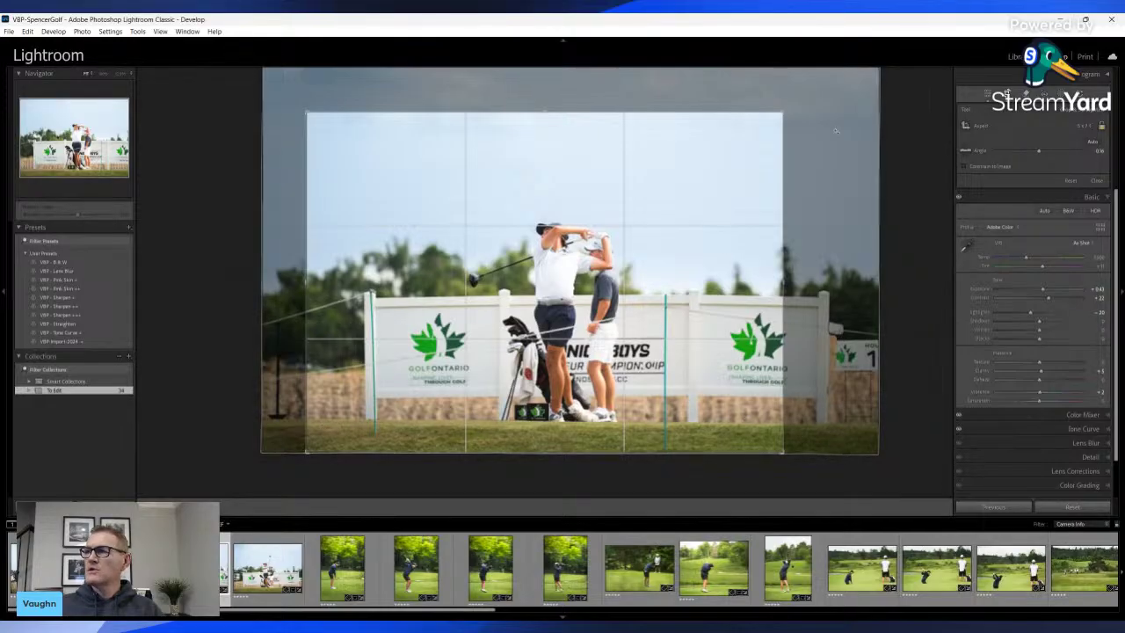
{"action": "left_click_drag", "start_coordinate": [910, 120], "coordinate": [911, 126]}
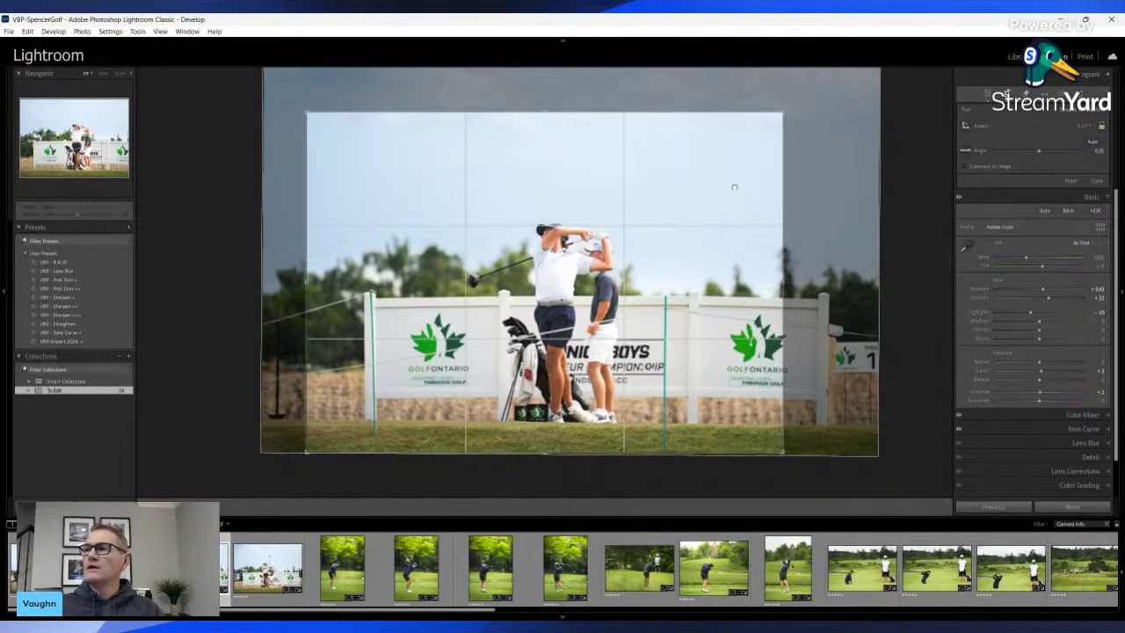
Shift the photo slightly right within the crop frame, tighten the crop a little more from the top, and apply it
{"action": "key", "text": "r"}
{"action": "key", "text": "r"}
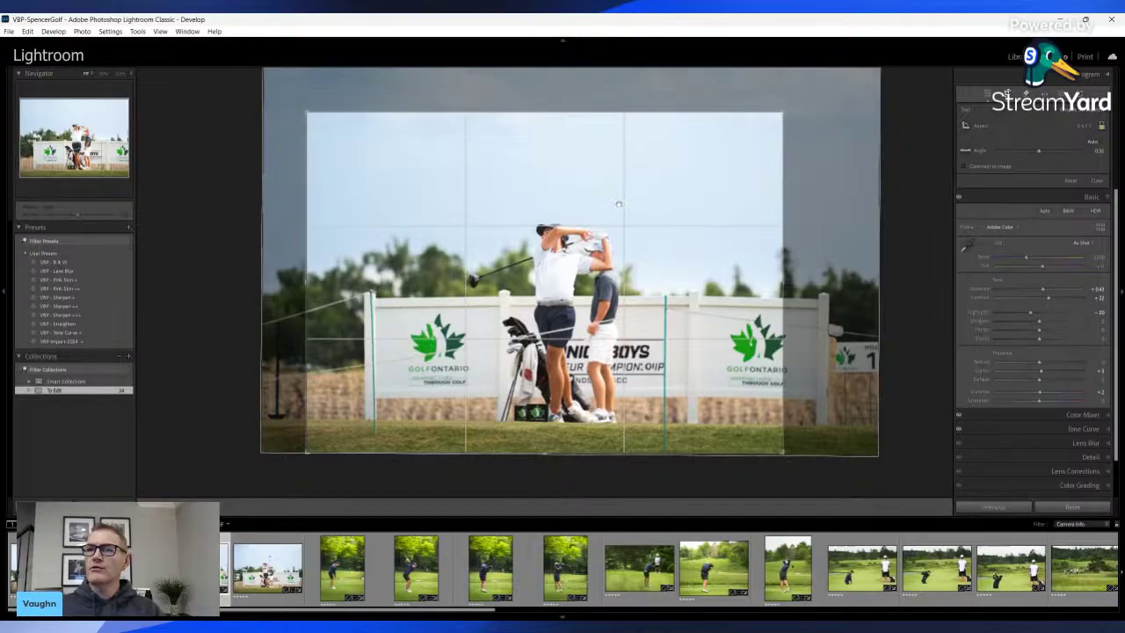
{"action": "left_click_drag", "start_coordinate": [618, 204], "coordinate": [633, 203]}
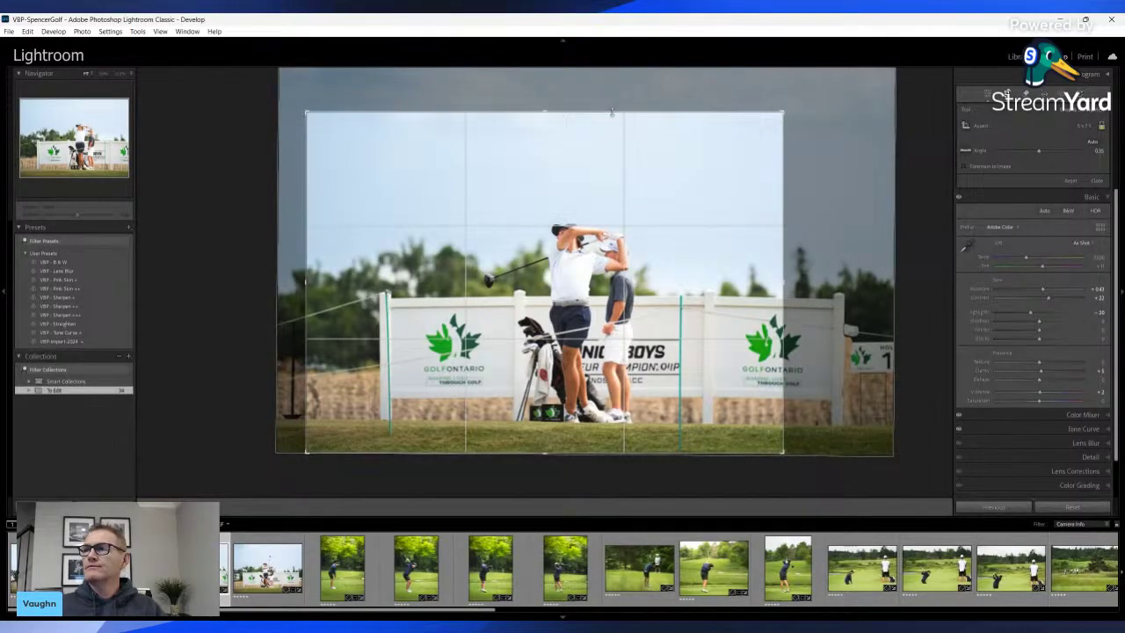
{"action": "left_click_drag", "start_coordinate": [612, 111], "coordinate": [606, 119]}
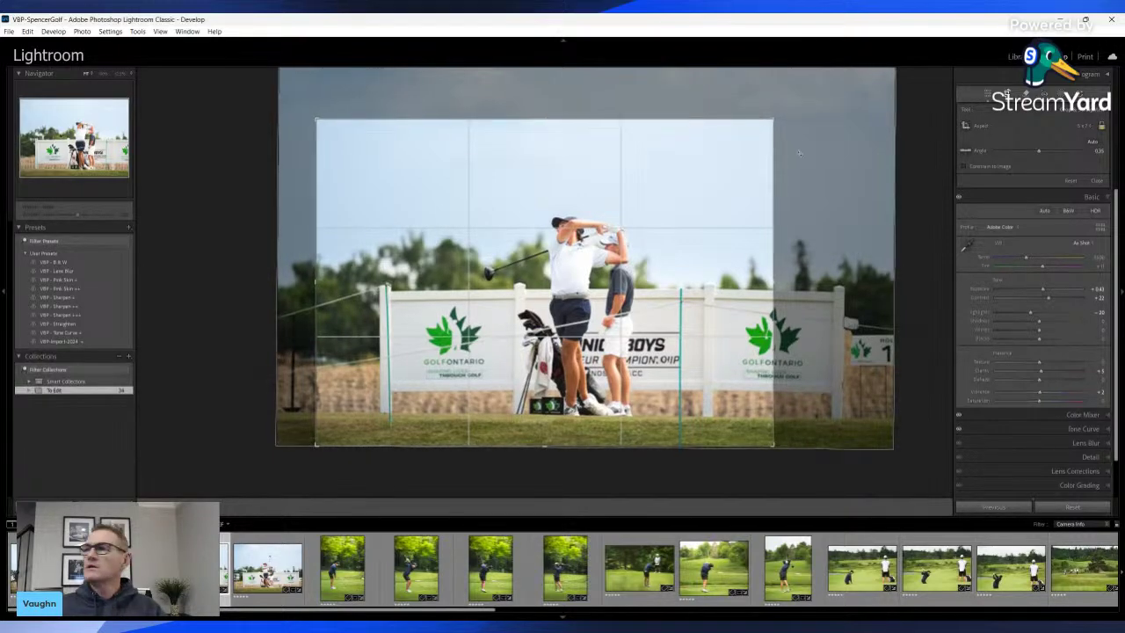
{"action": "key", "text": "Return"}
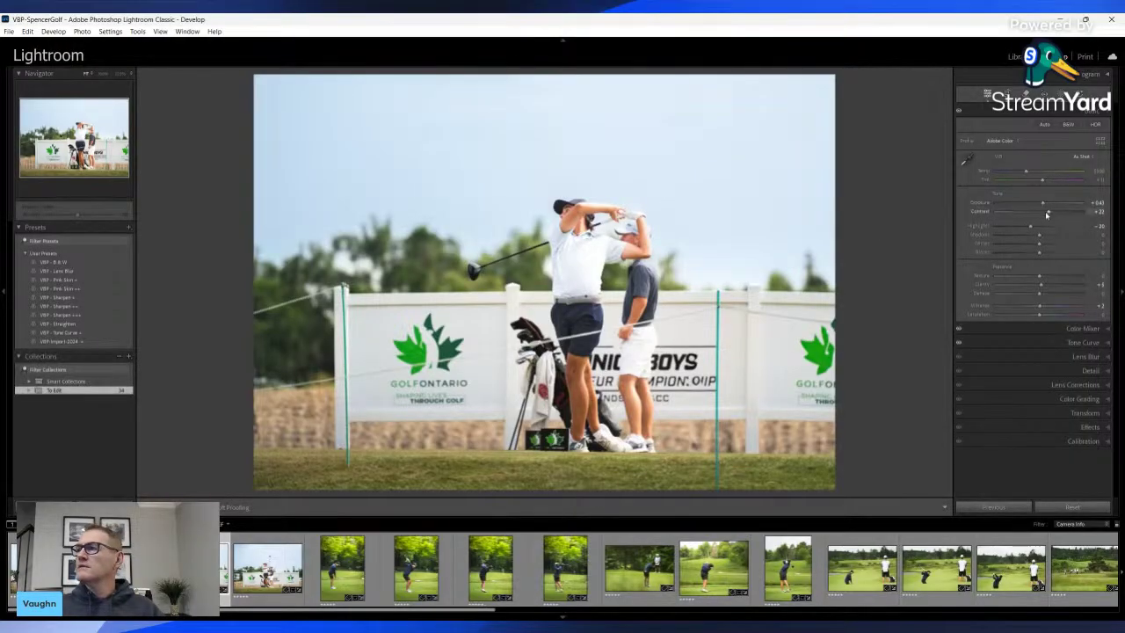
Raise the photo's Contrast to +28 and lower its Highlights
{"action": "mouse_move", "coordinate": [1030, 227]}
{"action": "left_mouse_down"}
{"action": "mouse_move", "coordinate": [1005, 228]}
{"action": "mouse_move", "coordinate": [1014, 227]}
{"action": "left_mouse_up"}
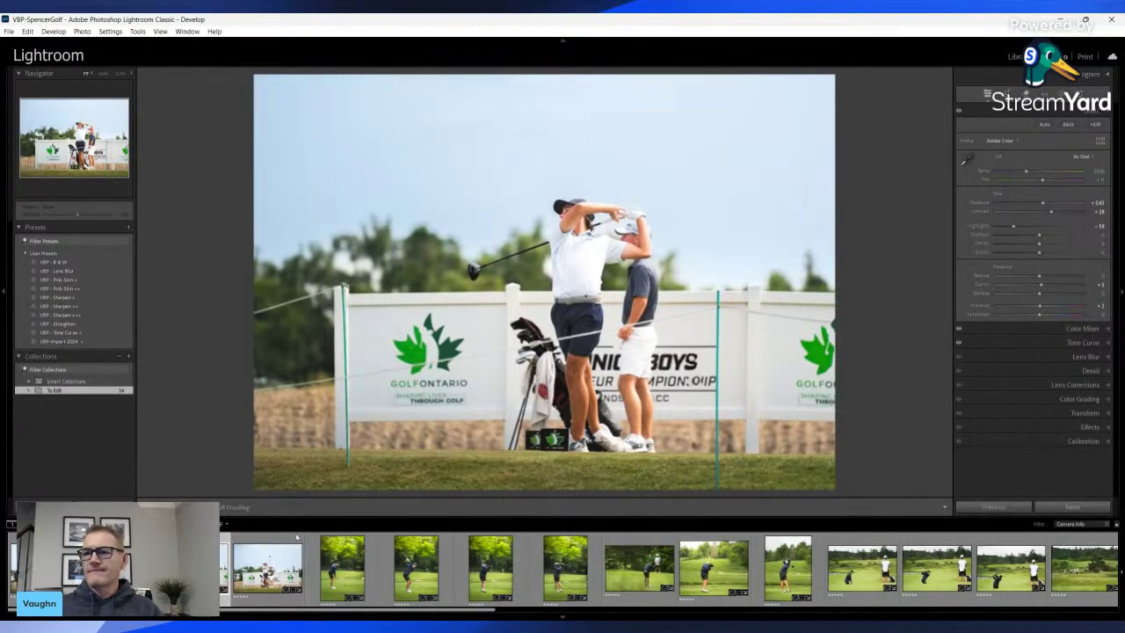
On the neighbouring photo of the golfer with his club raised, tighten the crop from the top and straighten the scene
{"action": "left_click", "coordinate": [267, 570]}
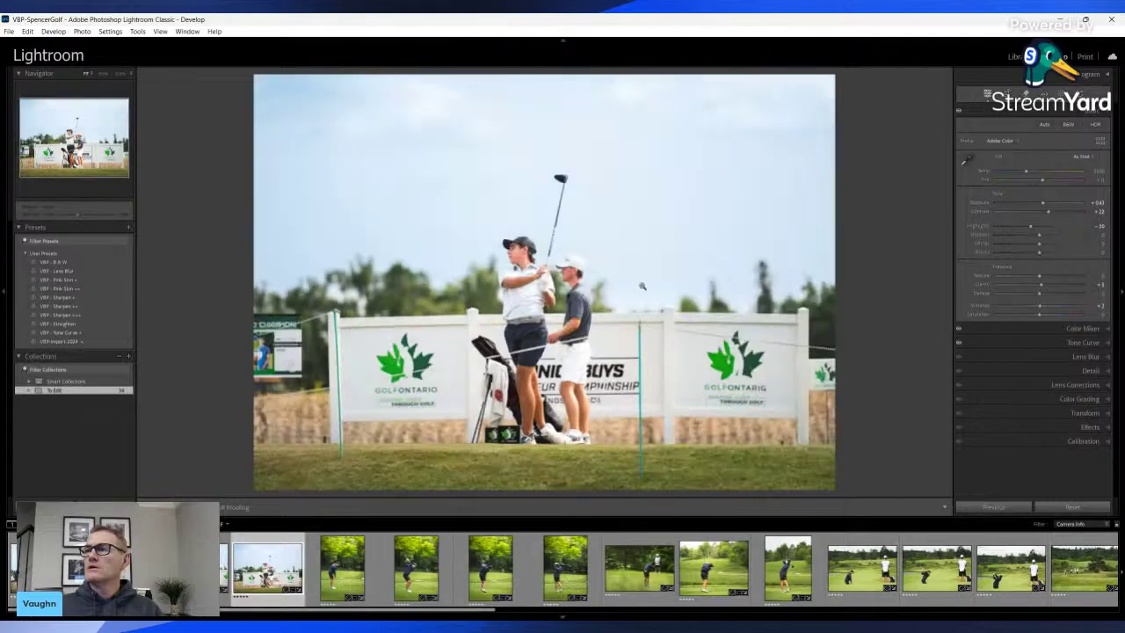
{"action": "key", "text": "r"}
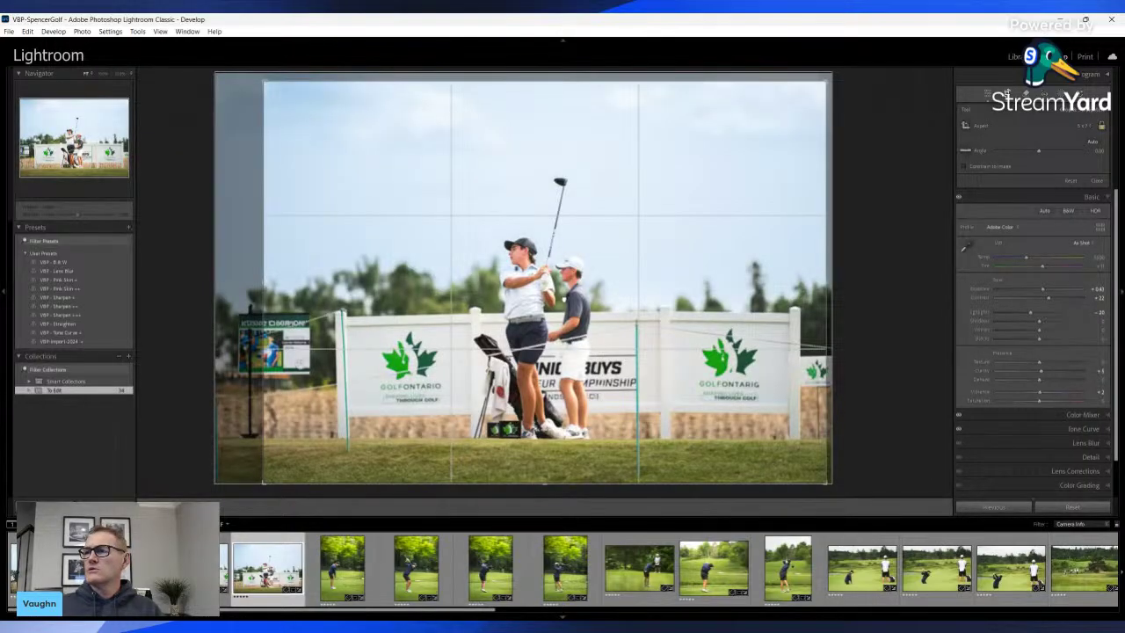
{"action": "left_click_drag", "start_coordinate": [653, 83], "coordinate": [654, 100]}
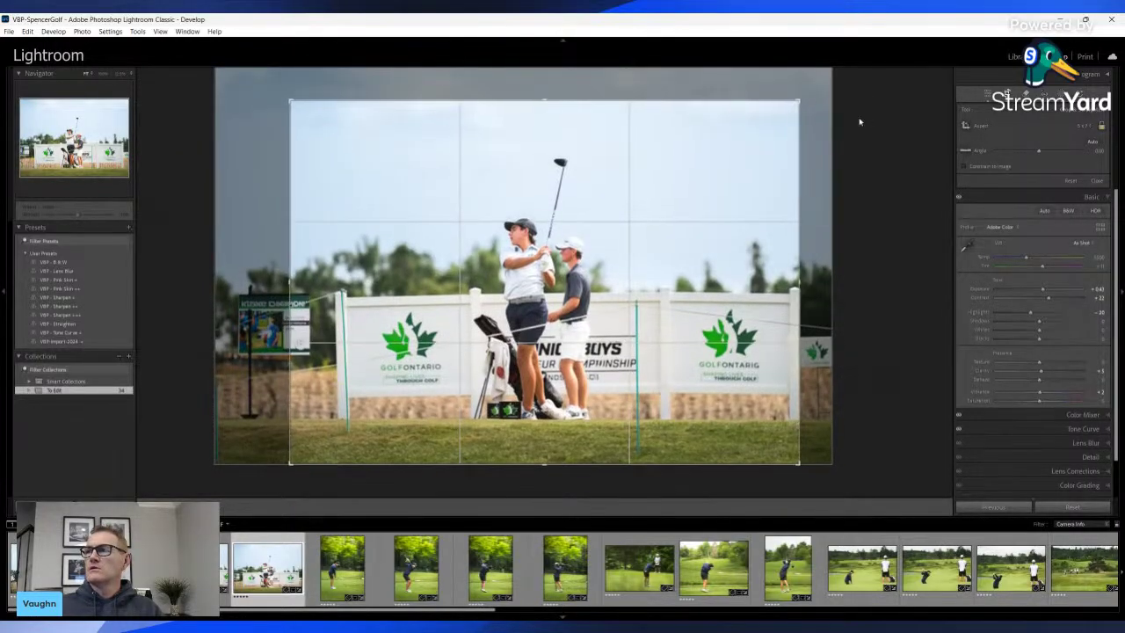
{"action": "left_click_drag", "start_coordinate": [859, 123], "coordinate": [889, 113]}
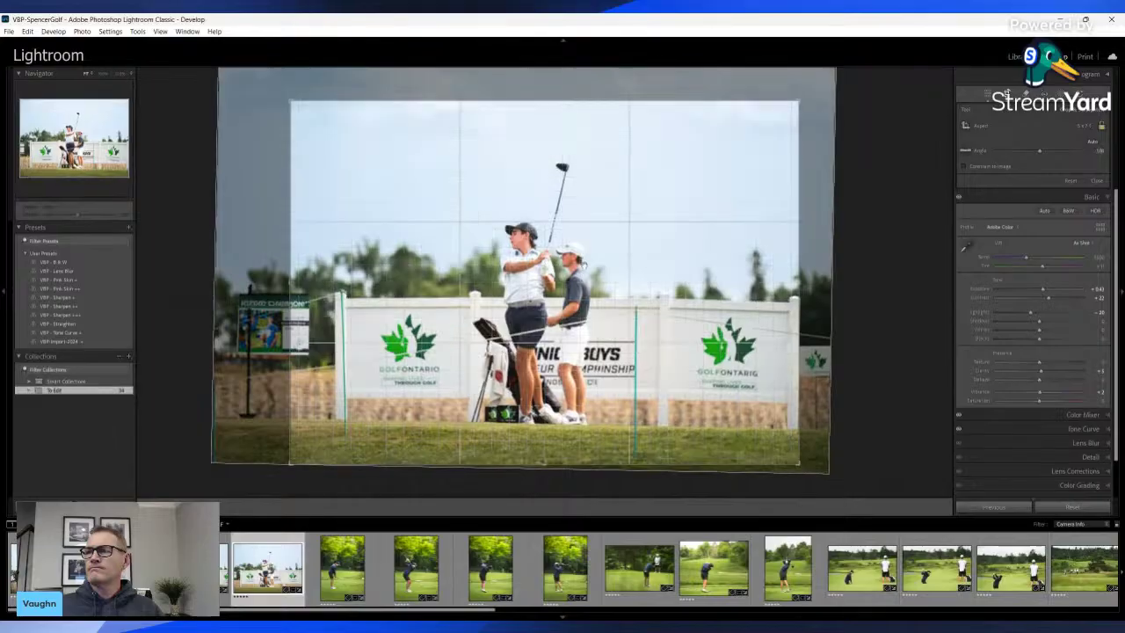
{"action": "key", "text": "Return"}
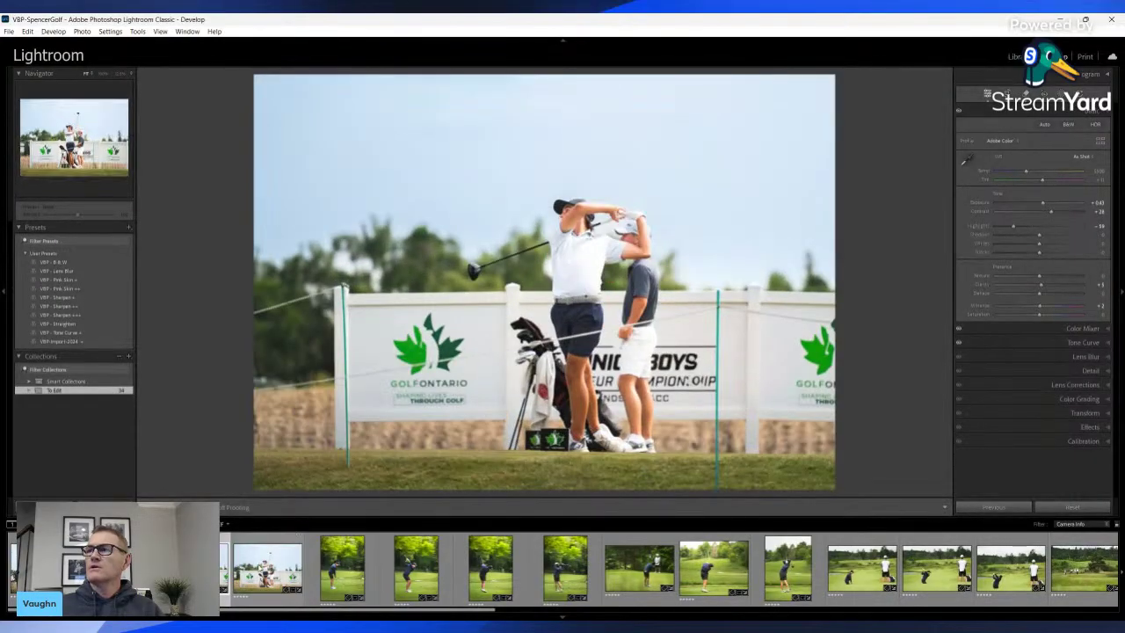
Remove the newly cropped photo of the golfer with his club raised from the To Edit collection
{"action": "left_click", "coordinate": [262, 567]}
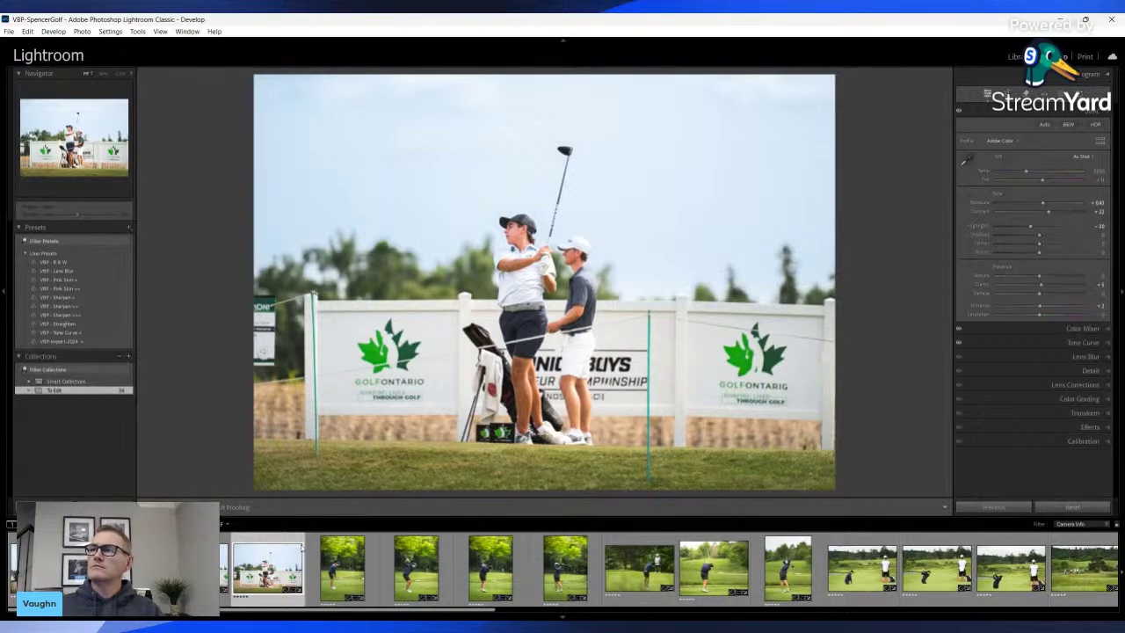
{"action": "key", "text": "Delete"}
{"action": "left_click", "coordinate": [225, 567]}
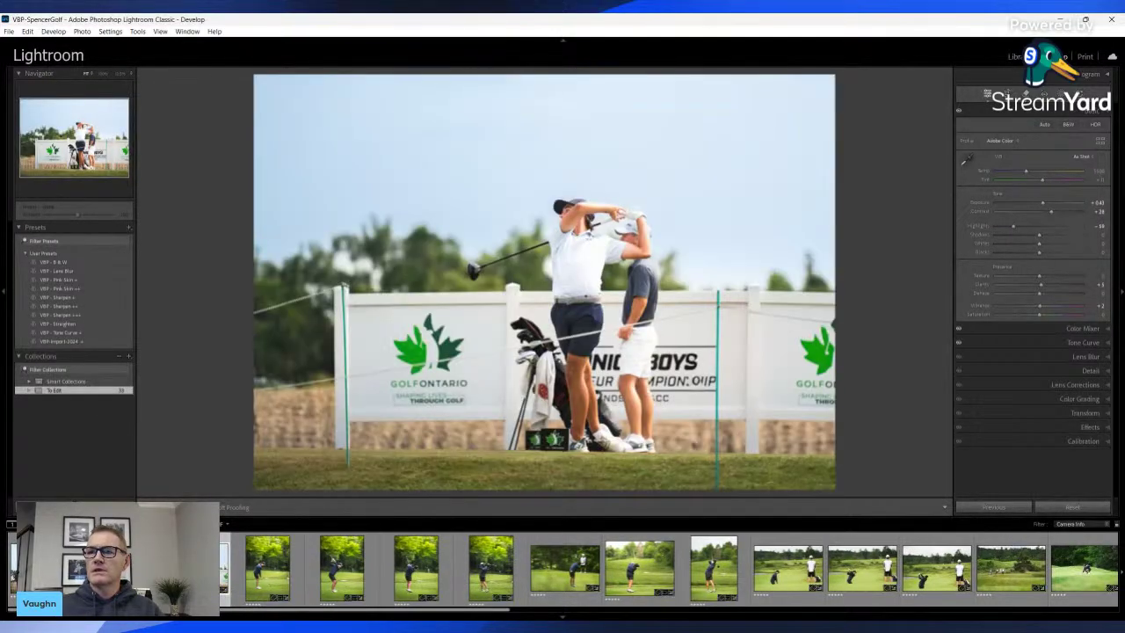
Flip back and forth through the edited tee shots to compare their framing and sky brightness
{"action": "key", "text": "Left"}
{"action": "key", "text": "Left"}
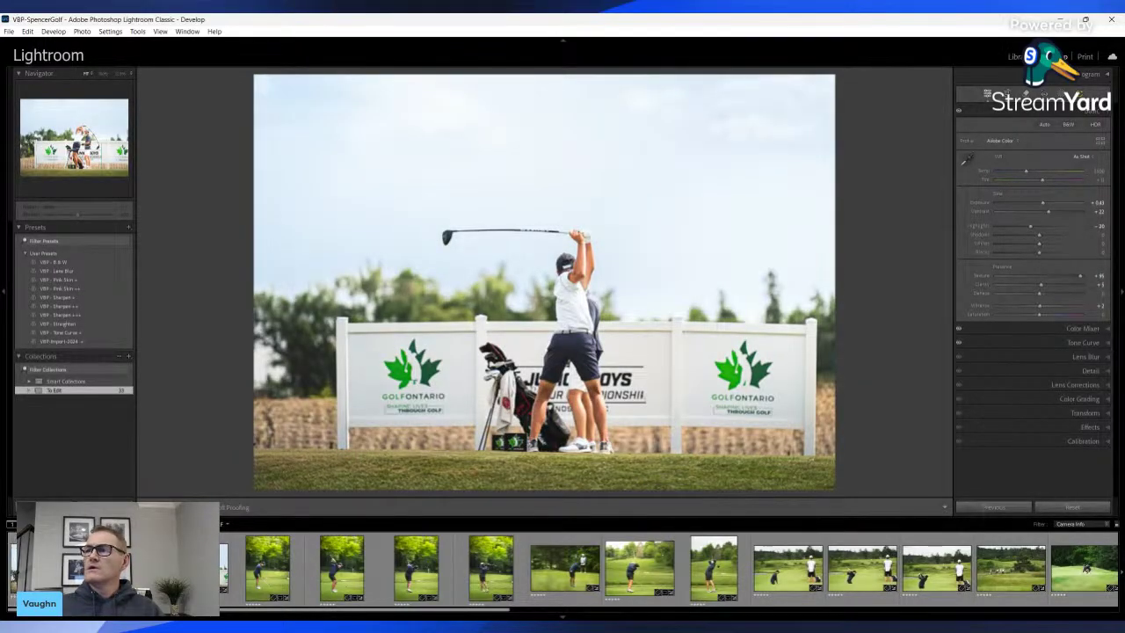
{"action": "key", "text": "Left"}
{"action": "key", "text": "Left"}
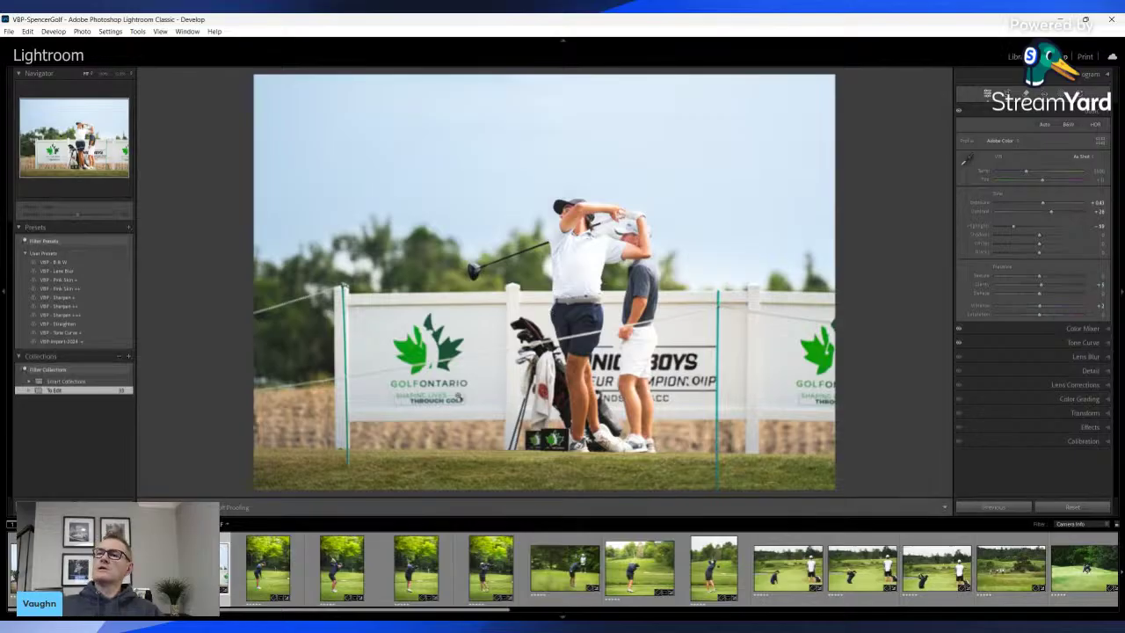
{"action": "key", "text": "Left"}
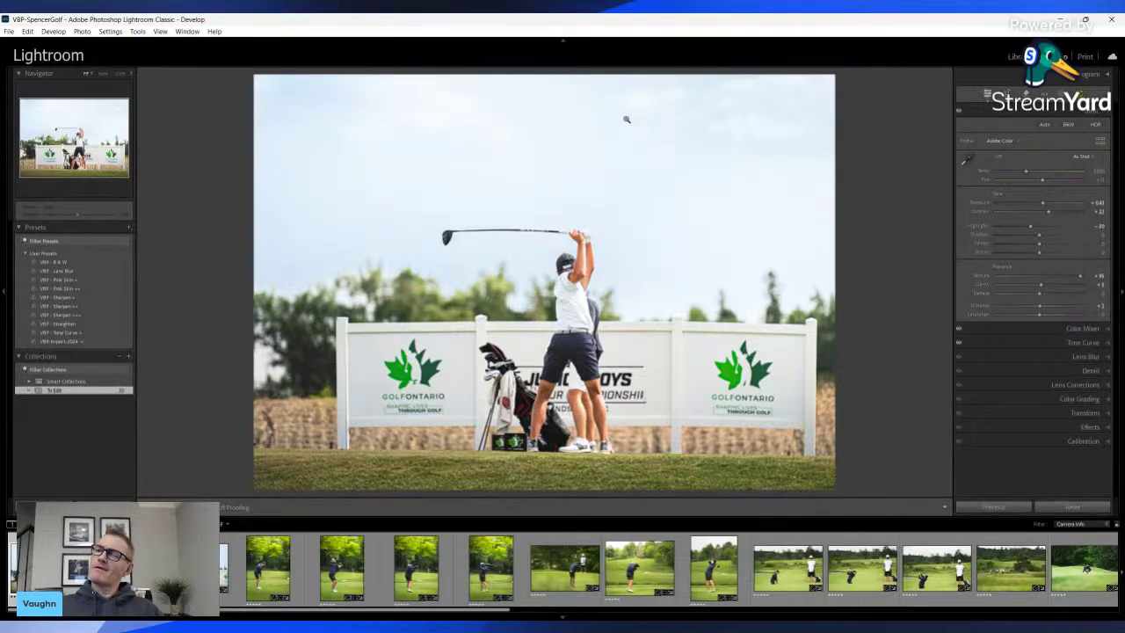
{"action": "key", "text": "Left"}
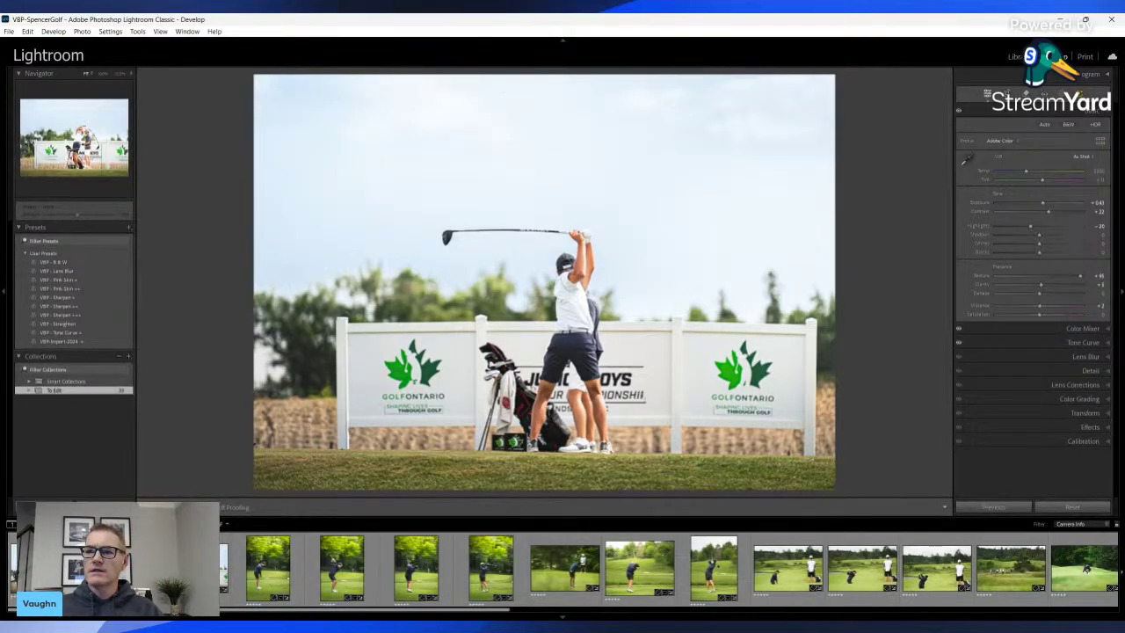
{"action": "key", "text": "Right"}
{"action": "key", "text": "Left"}
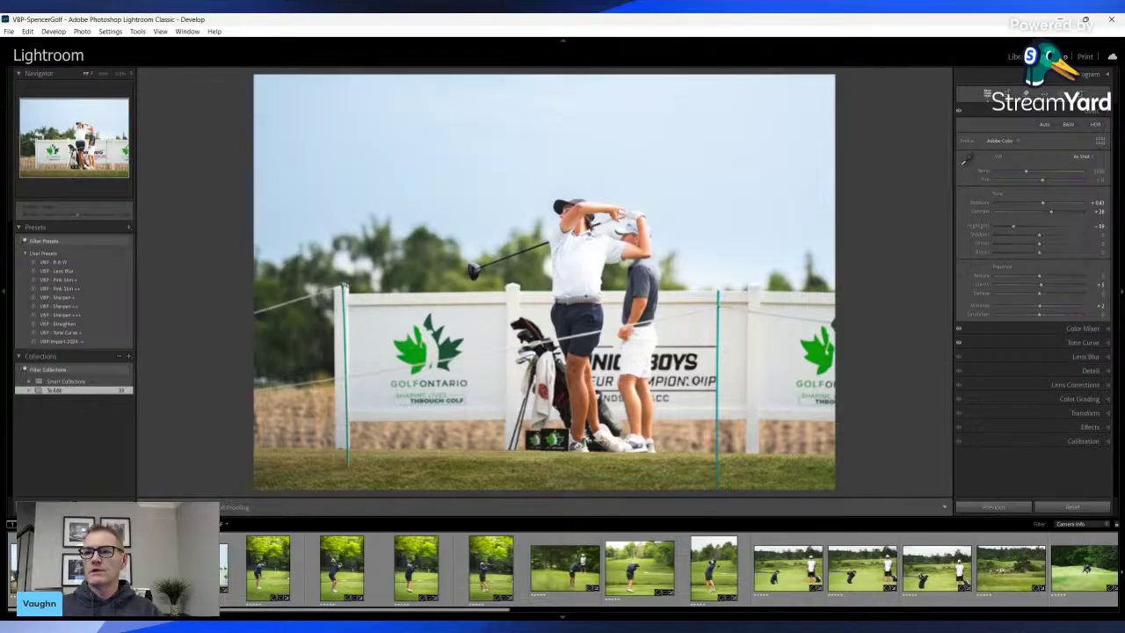
{"action": "key", "text": "Left"}
{"action": "key", "text": "Left"}
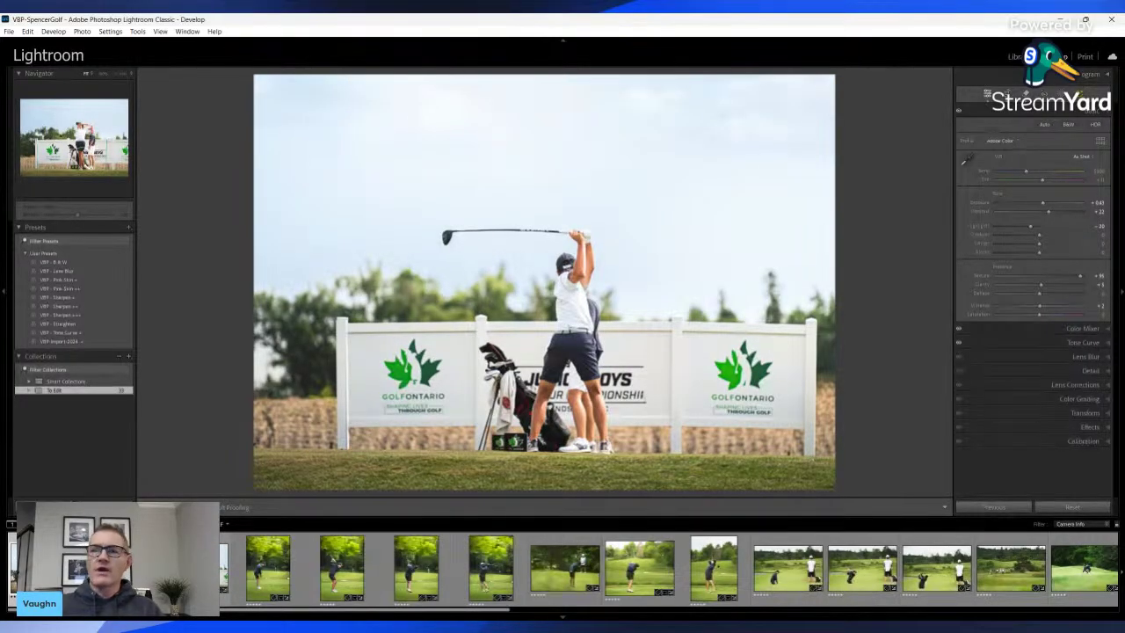
{"action": "key", "text": "Left"}
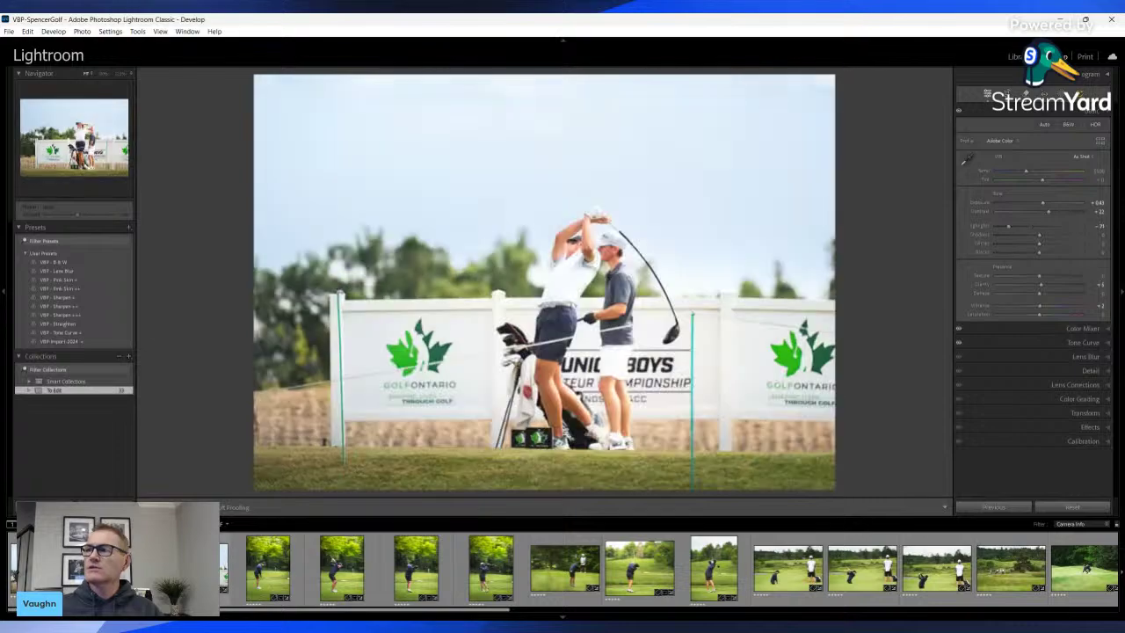
{"action": "key", "text": "Left"}
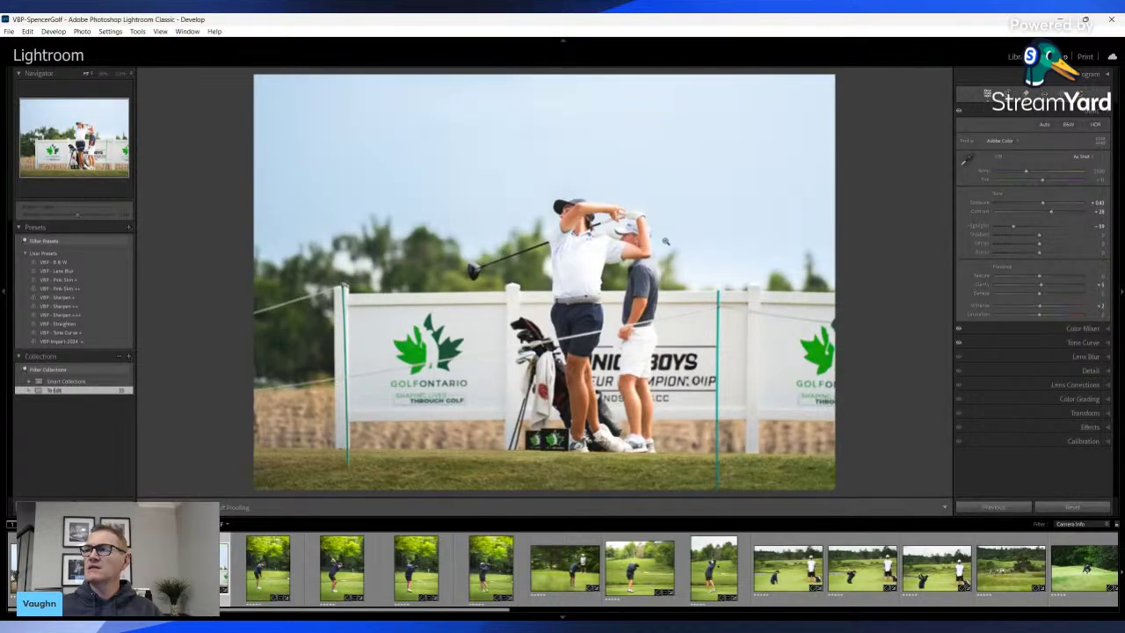
{"action": "key", "text": "Left"}
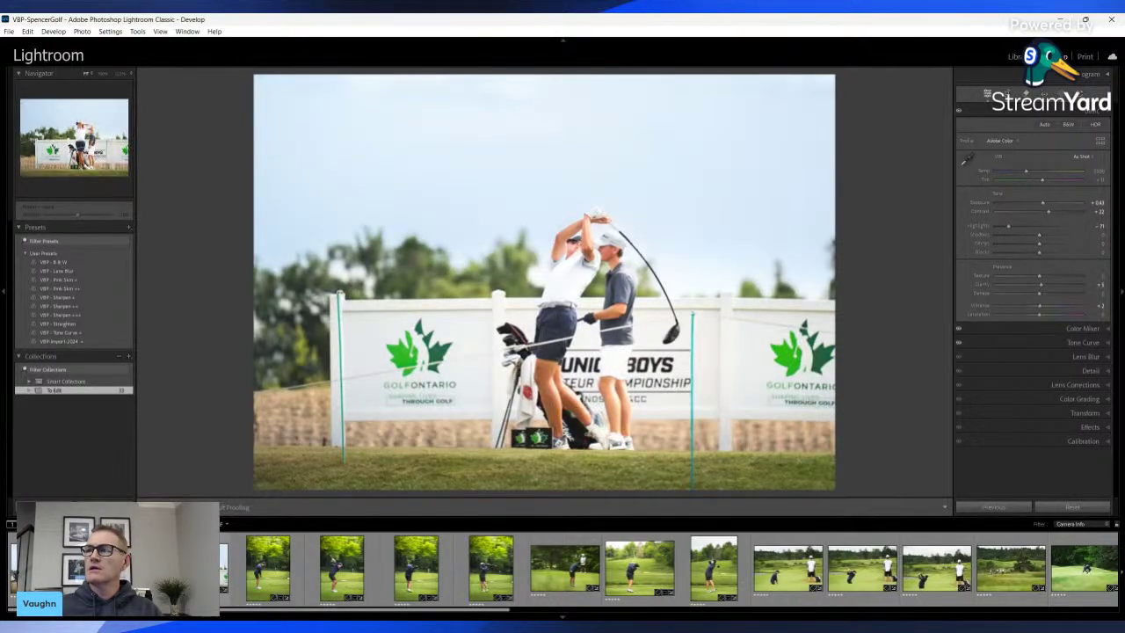
Return to the follow-through photo, add a radial gradient mask over the upper-left sky, and raise its exposure slightly
{"action": "key", "text": "Right"}
{"action": "key", "text": "k"}
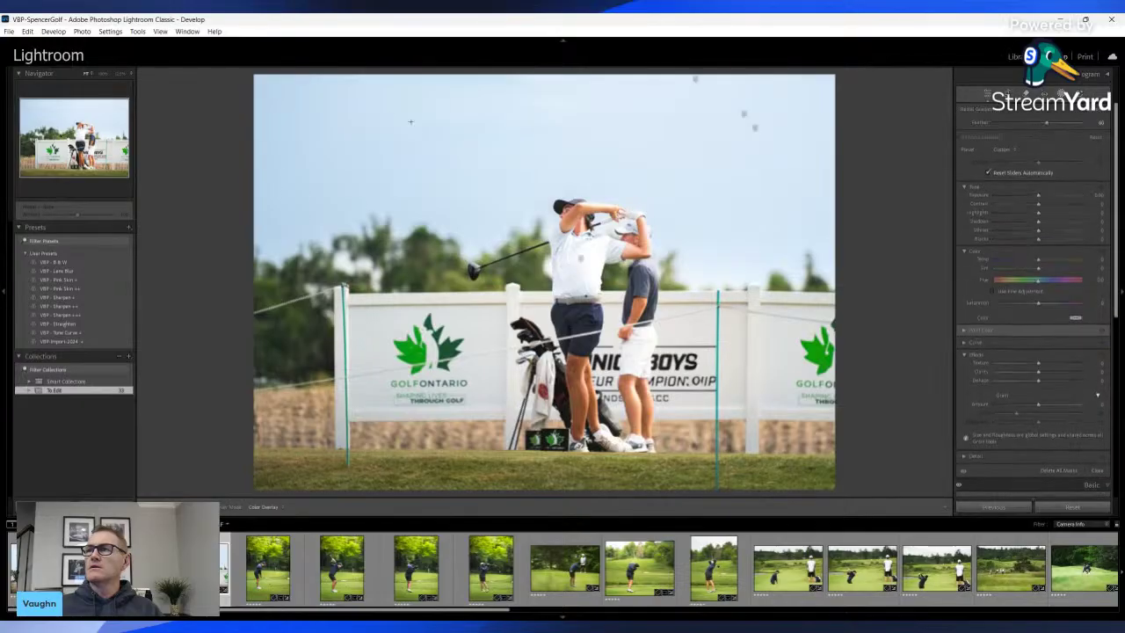
{"action": "left_click_drag", "start_coordinate": [371, 114], "coordinate": [650, 321]}
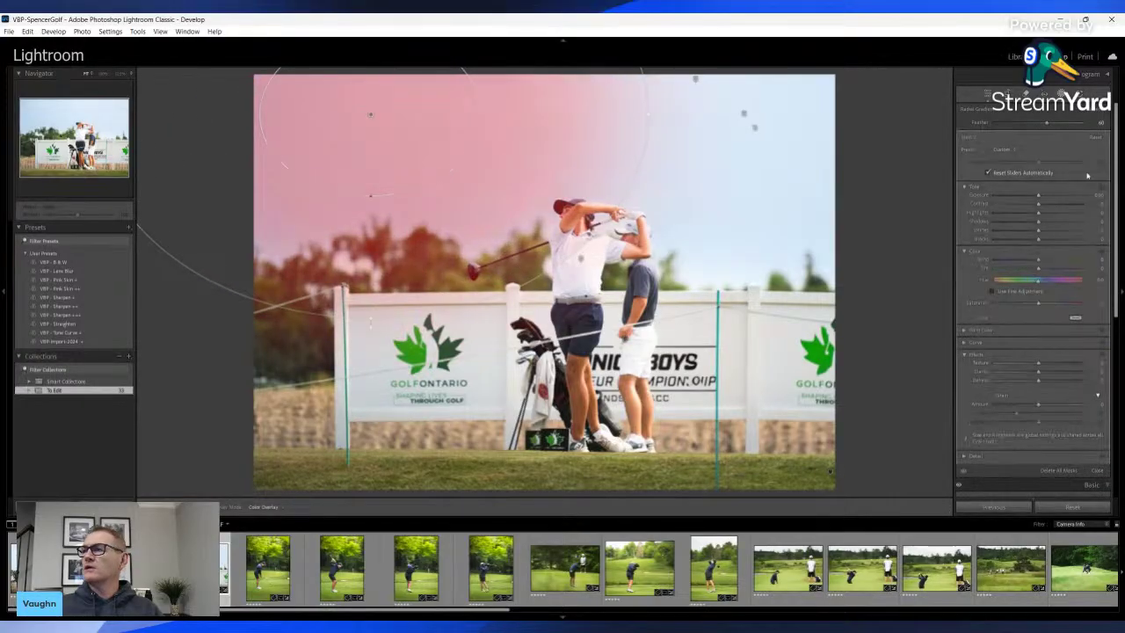
{"action": "left_click_drag", "start_coordinate": [1039, 195], "coordinate": [1042, 196]}
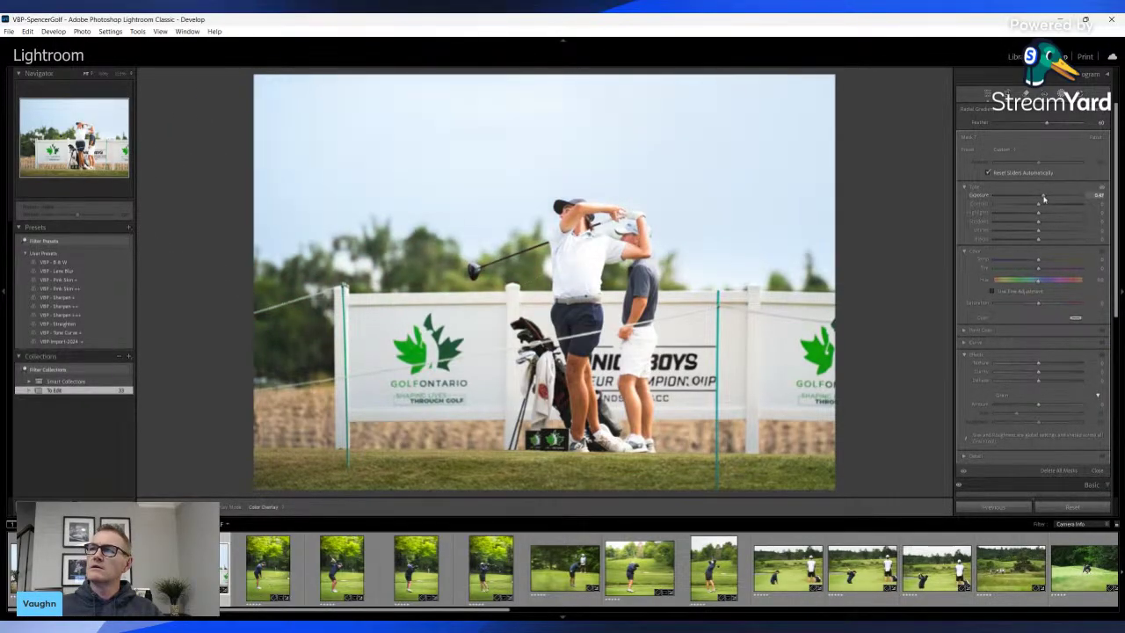
Add two more radial gradient masks, over the top-centre sky and the upper-right sky, and raise each one's exposure slightly
{"action": "key", "text": "shift+m"}
{"action": "left_click_drag", "start_coordinate": [634, 81], "coordinate": [1016, 232]}
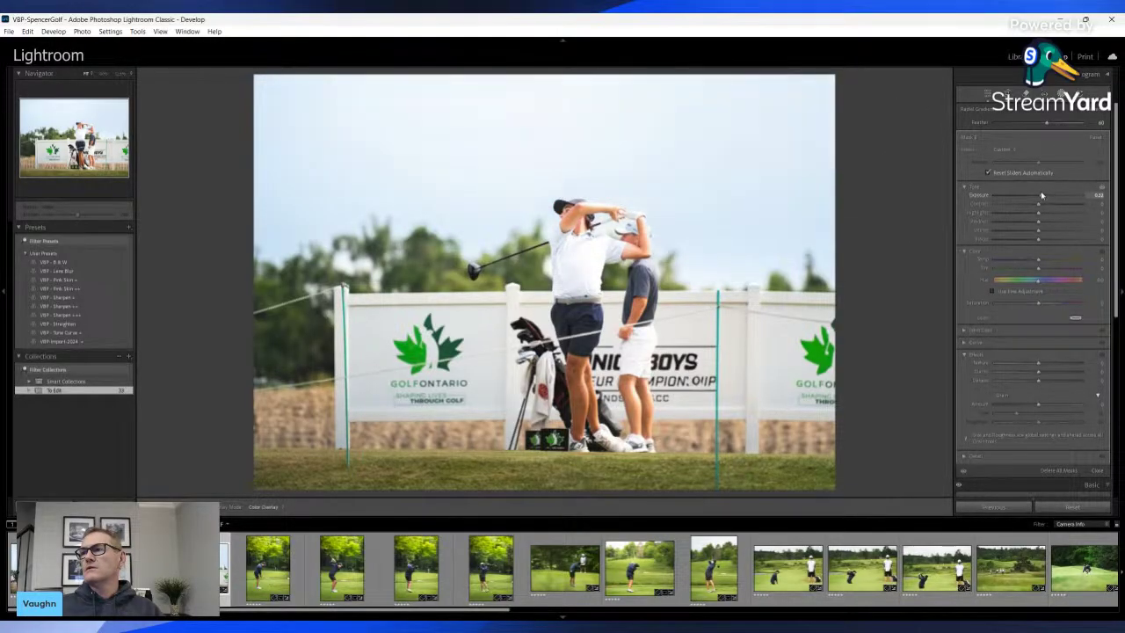
{"action": "key", "text": "shift+m"}
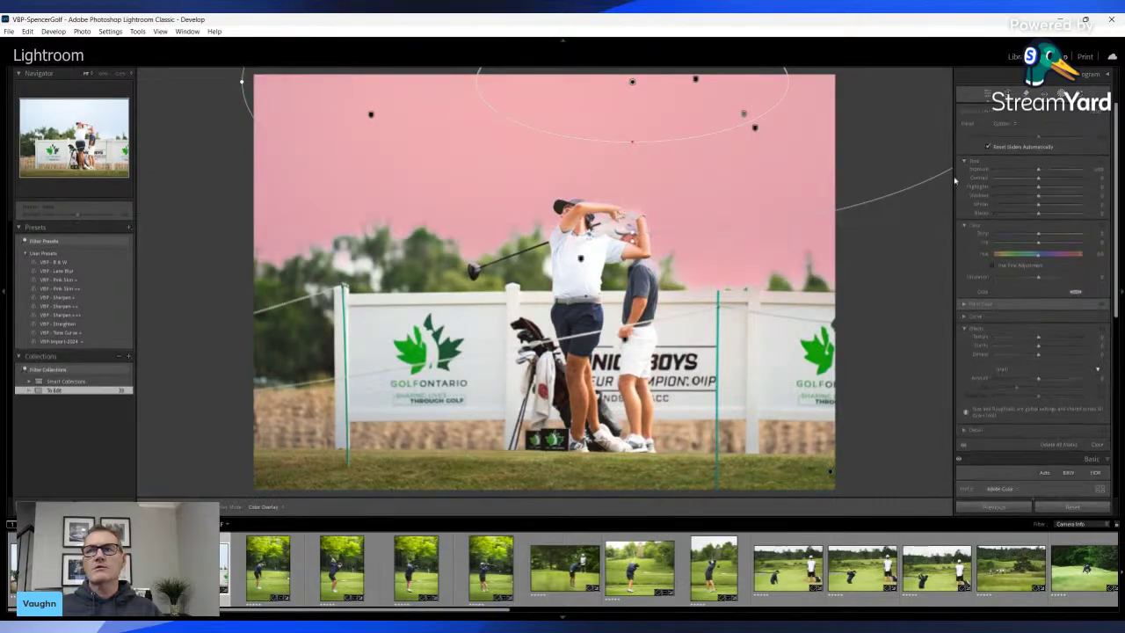
{"action": "left_click_drag", "start_coordinate": [884, 114], "coordinate": [884, 295]}
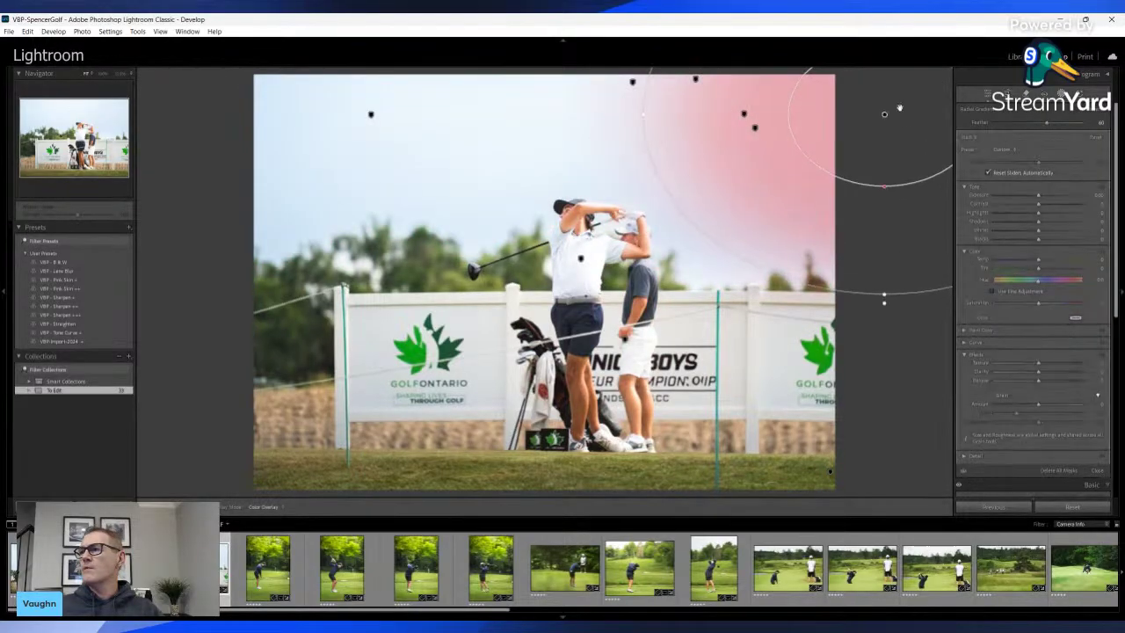
{"action": "left_click_drag", "start_coordinate": [1039, 195], "coordinate": [1046, 195]}
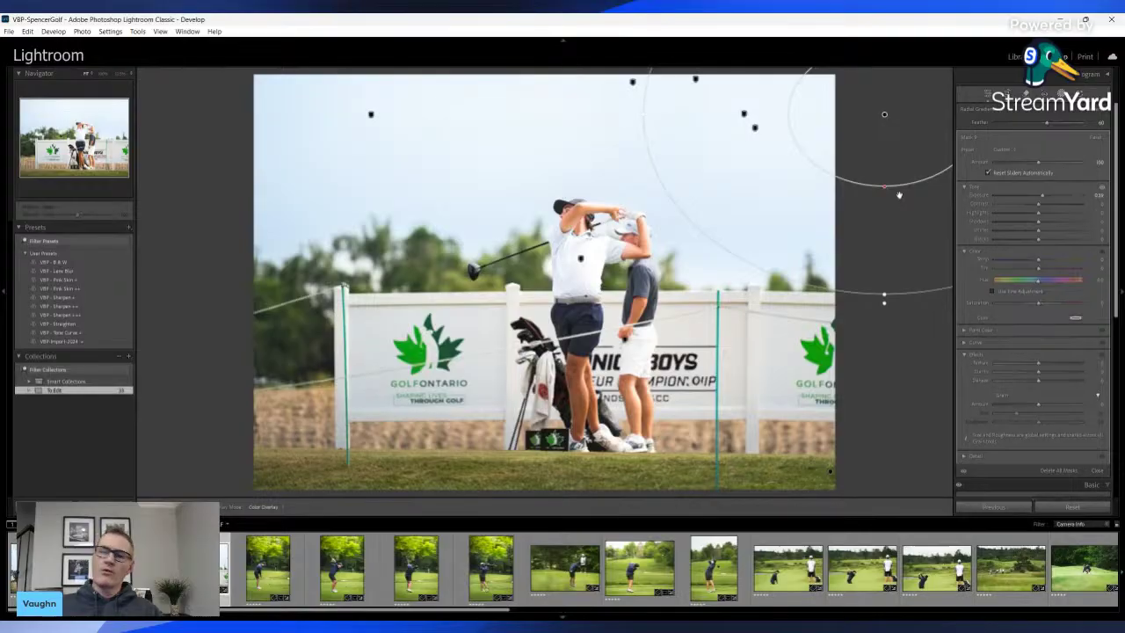
{"action": "key", "text": "Escape"}
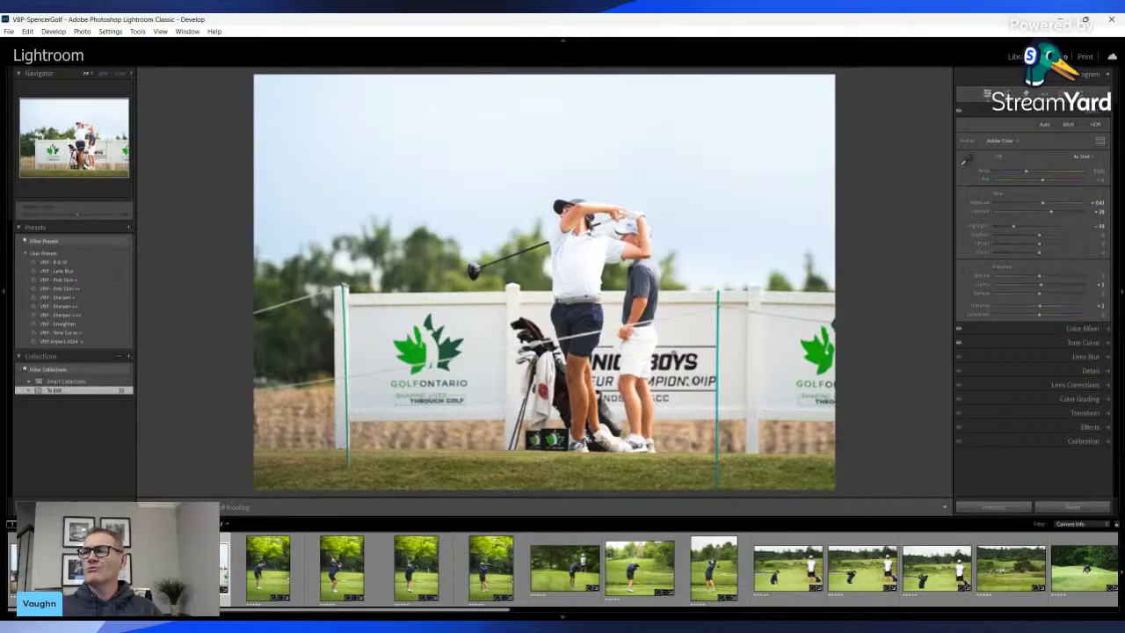
Add a wide radial gradient mask centred on the left Golf Ontario banner, subtract the subject from it, and raise its exposure slightly
{"action": "key", "text": "shift+w"}
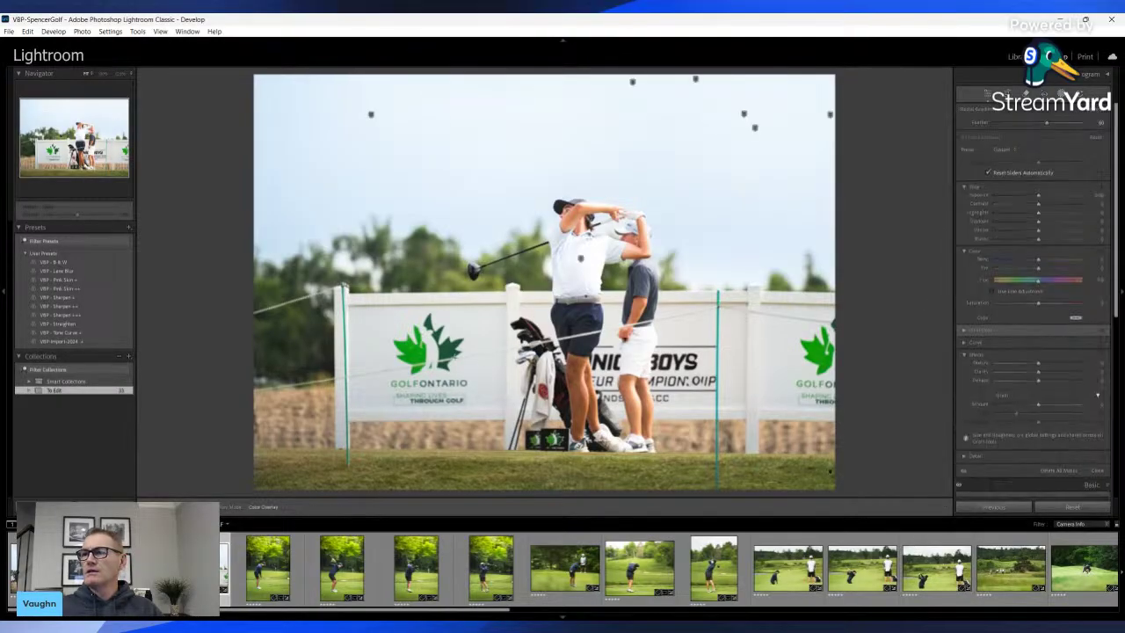
{"action": "left_click_drag", "start_coordinate": [453, 356], "coordinate": [183, 357]}
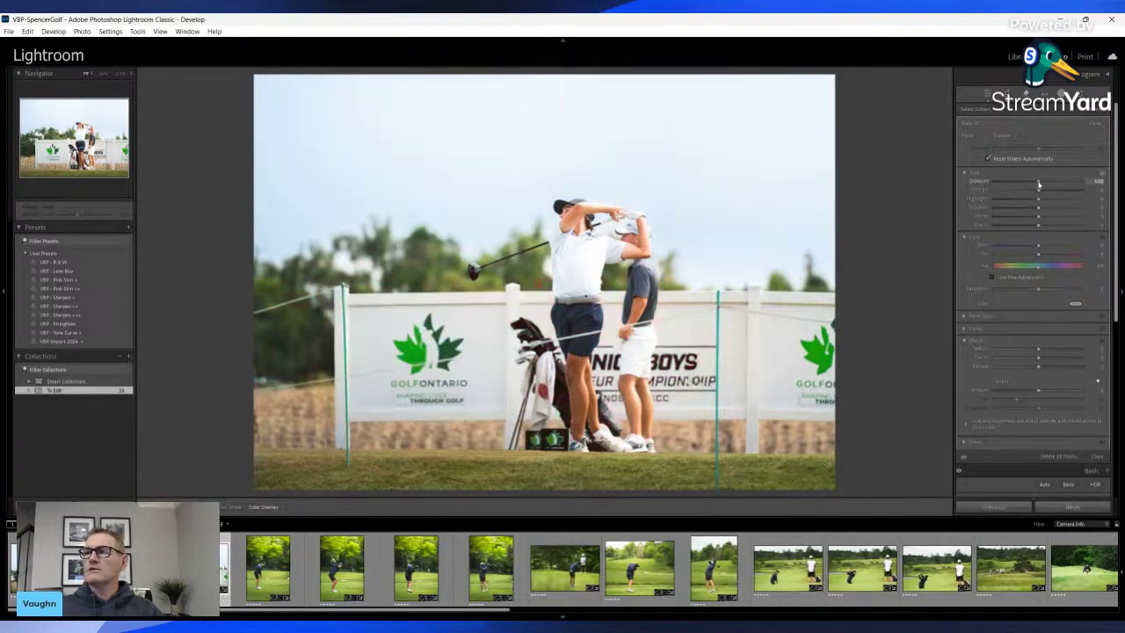
{"action": "left_click_drag", "start_coordinate": [1038, 184], "coordinate": [1045, 184]}
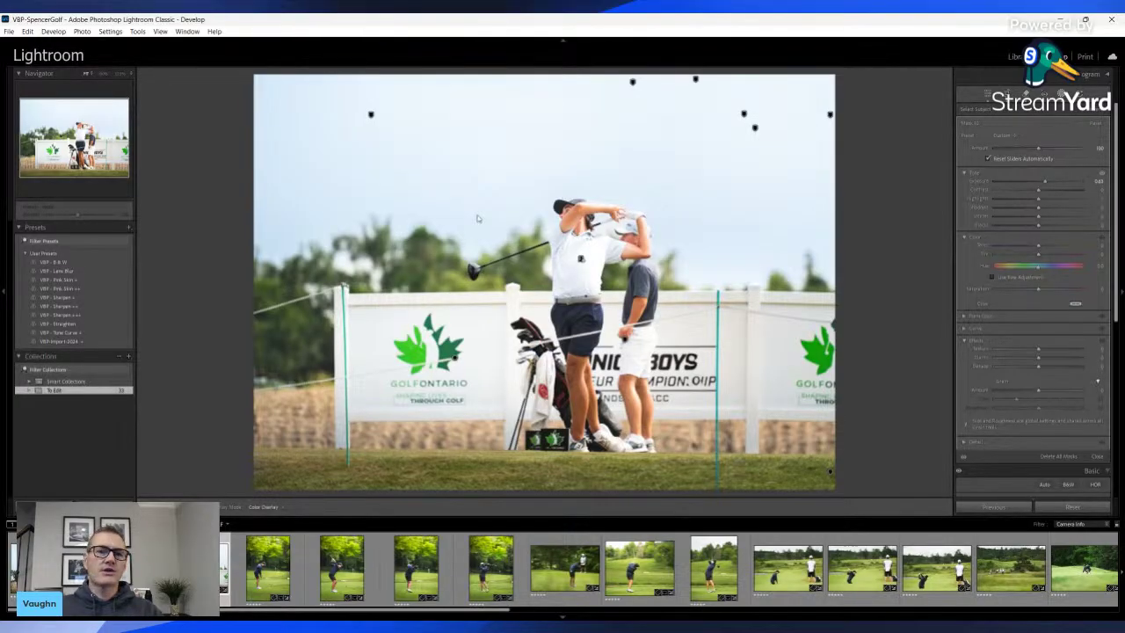
{"action": "key", "text": "shift+w"}
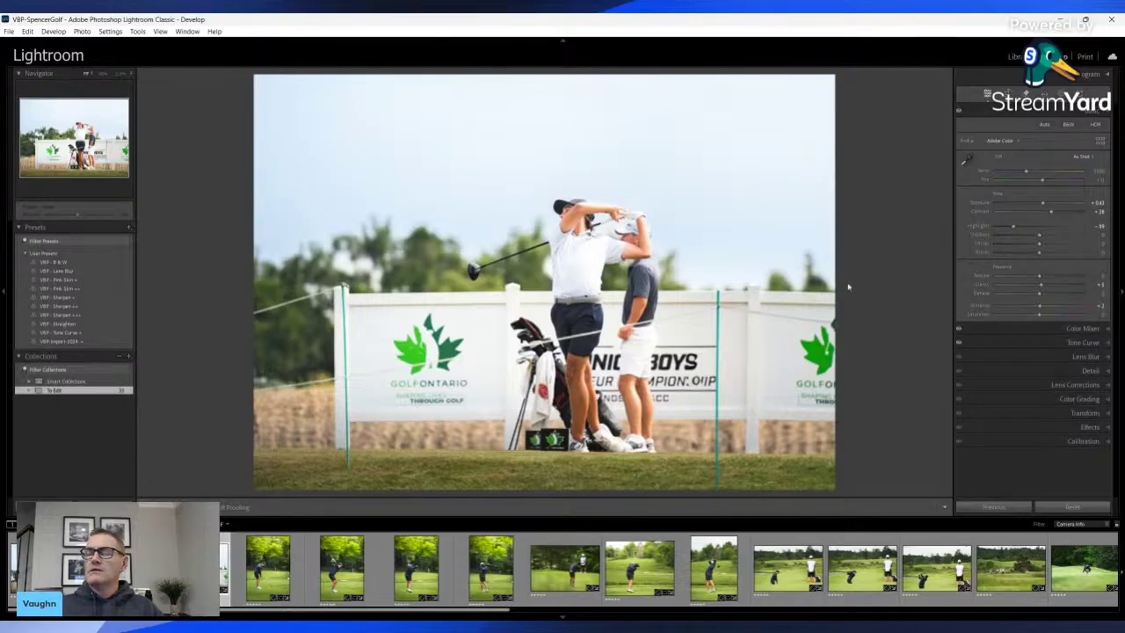
Add another large radial gradient mask around the golfers and fence, subtract the subject, and raise the surroundings' exposure slightly
{"action": "key", "text": "shift+w"}
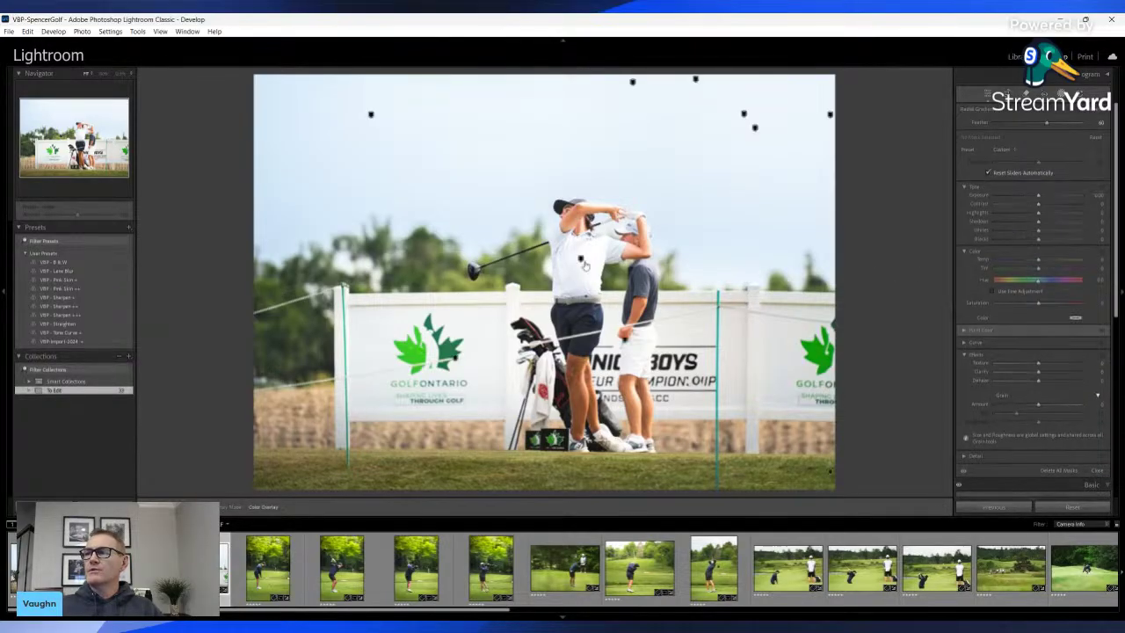
{"action": "left_click_drag", "start_coordinate": [832, 441], "coordinate": [868, 470]}
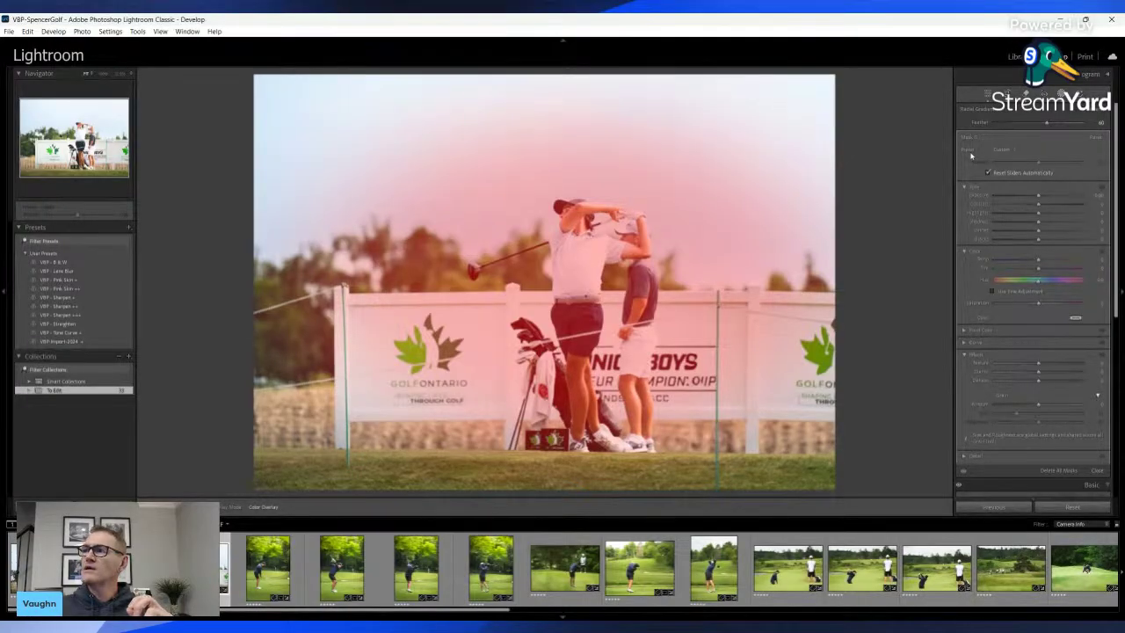
{"action": "scroll", "coordinate": [971, 155], "scroll_direction": "down", "scroll_amount": 1}
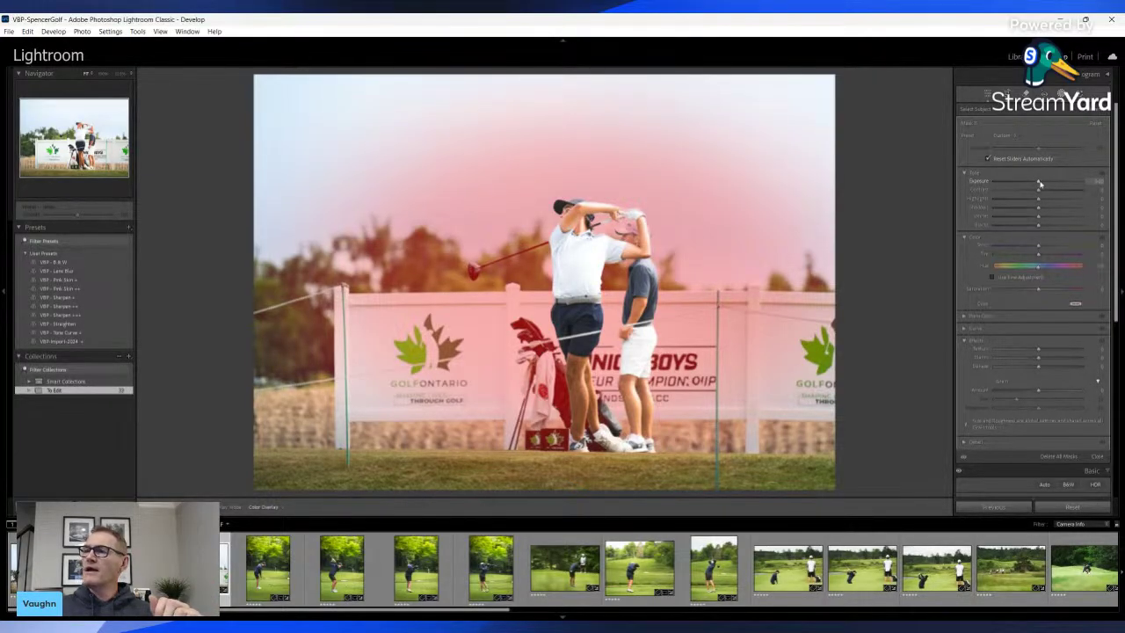
{"action": "mouse_move", "coordinate": [1040, 183]}
{"action": "left_mouse_down"}
{"action": "mouse_move", "coordinate": [1065, 185]}
{"action": "mouse_move", "coordinate": [1017, 191]}
{"action": "mouse_move", "coordinate": [1081, 198]}
{"action": "mouse_move", "coordinate": [1042, 191]}
{"action": "left_mouse_up"}
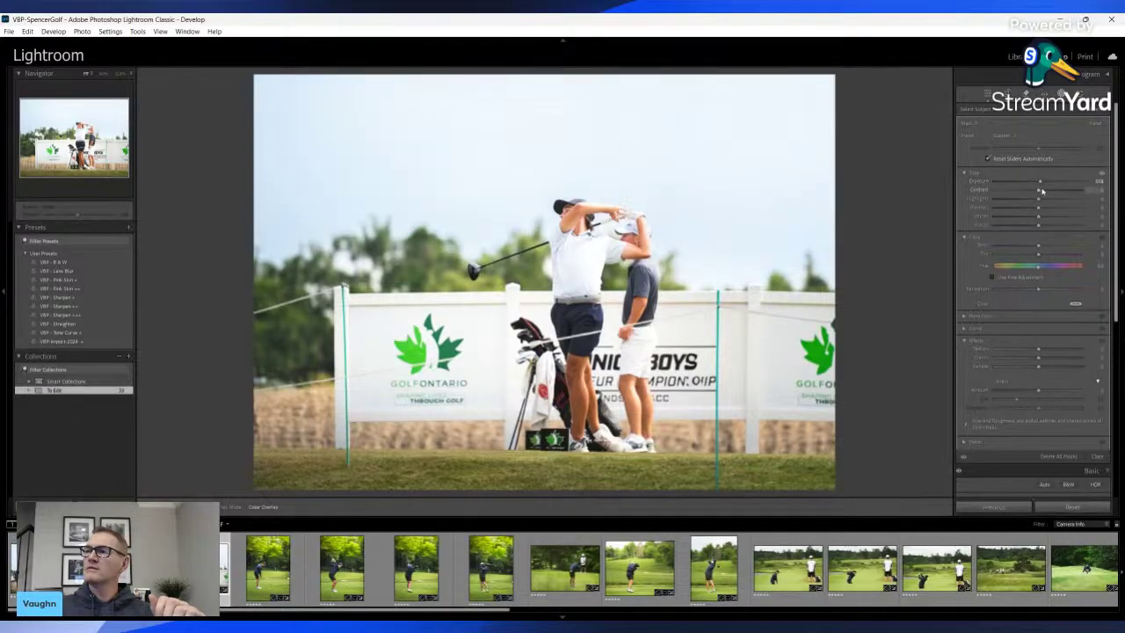
{"action": "key", "text": "shift+w"}
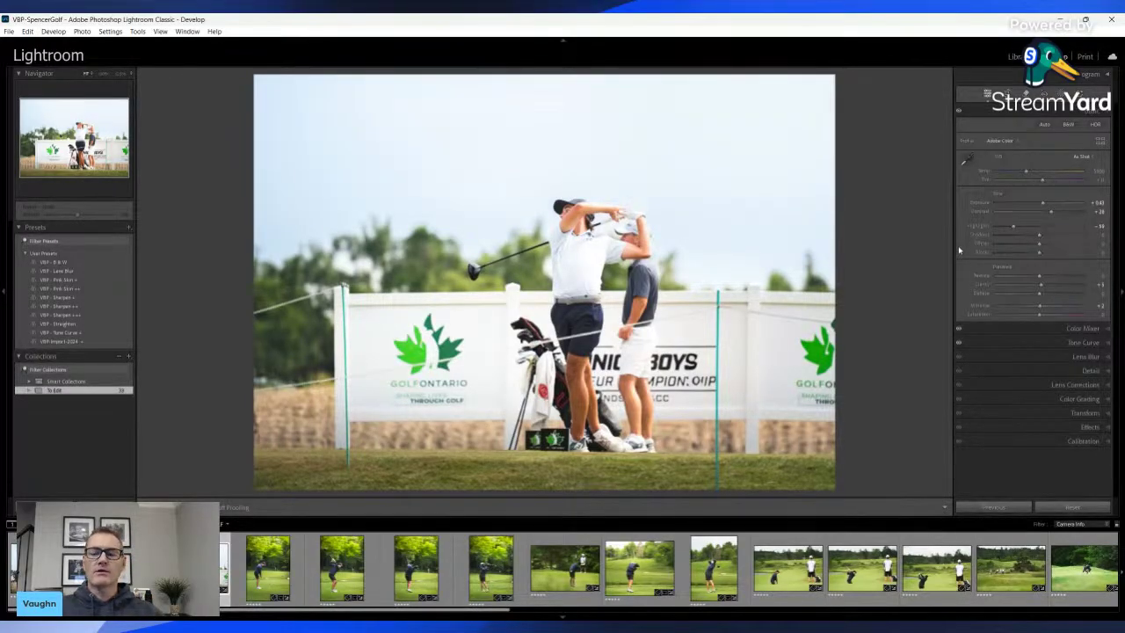
Compare the follow-through photo's before and after views repeatedly, examining the sky, fence, and golfers
{"action": "key", "text": "backslash"}
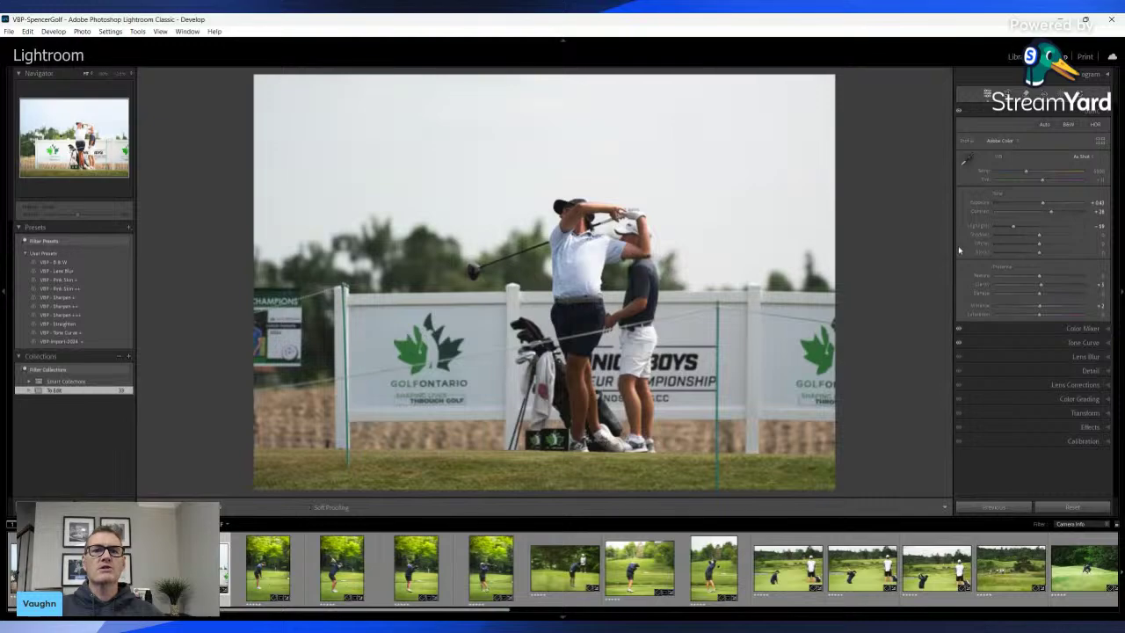
{"action": "key", "text": "backslash"}
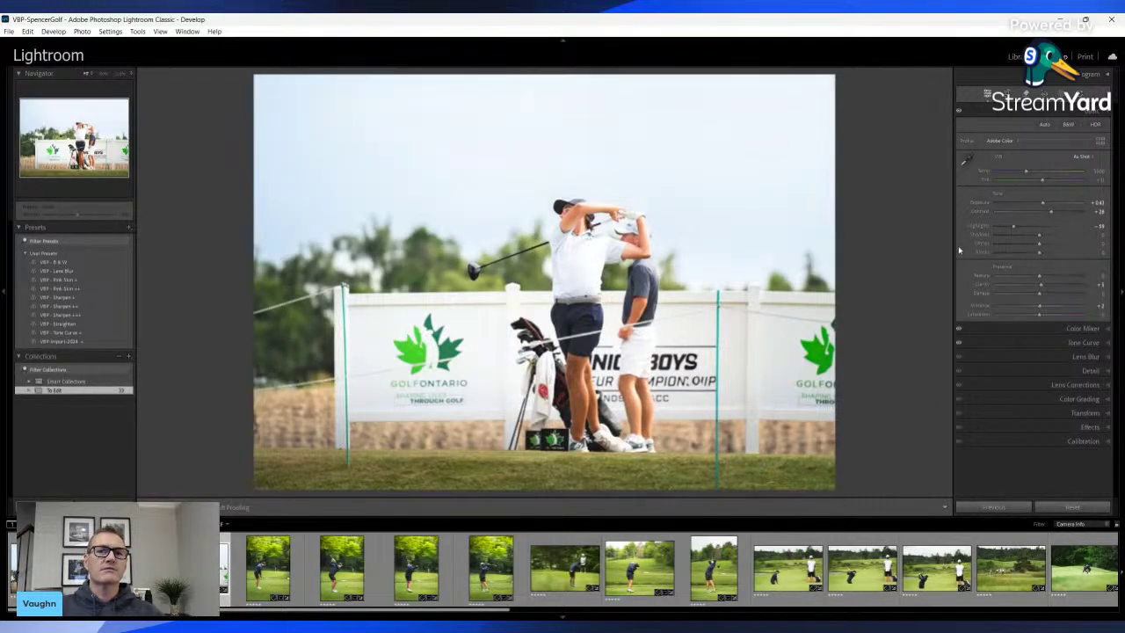
{"action": "key", "text": "backslash"}
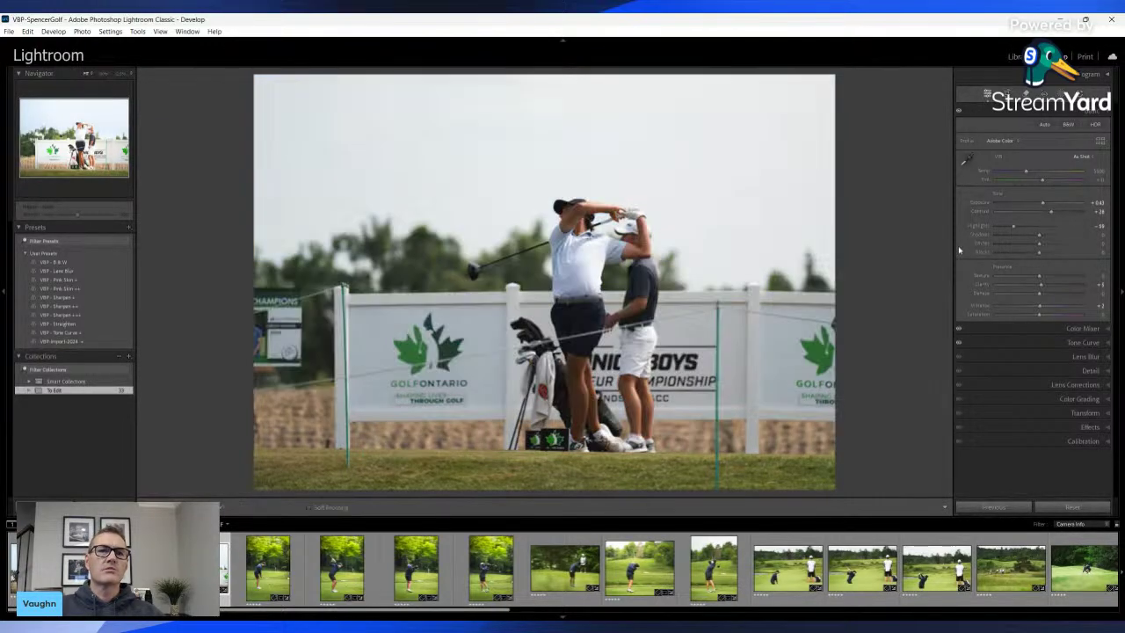
{"action": "key", "text": "backslash"}
{"action": "key", "text": "backslash"}
{"action": "key", "text": "backslash"}
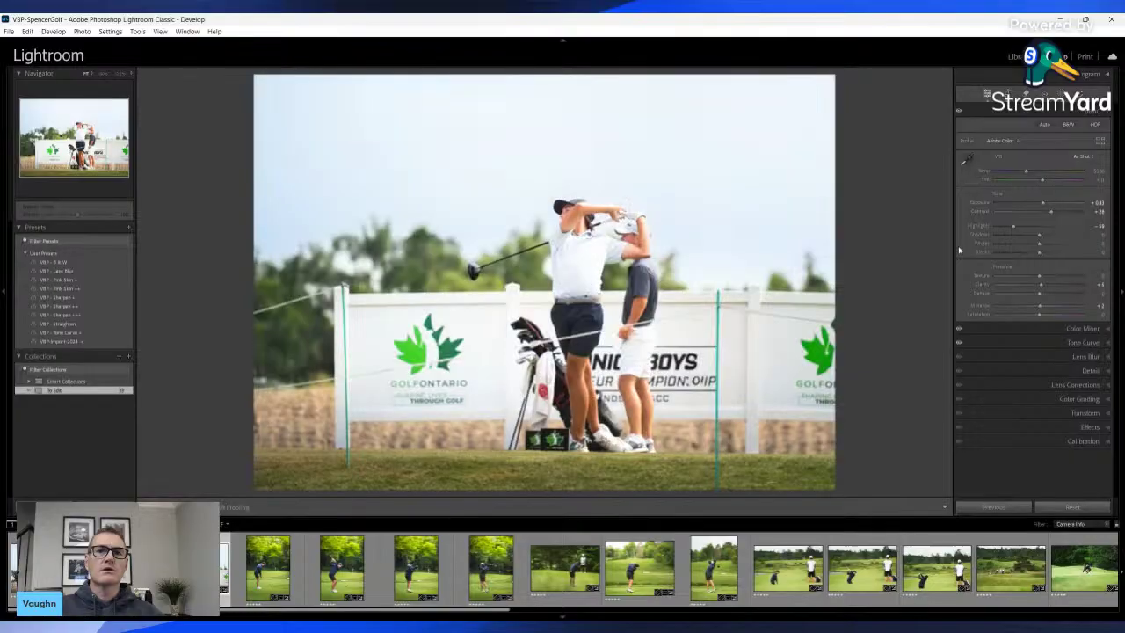
{"action": "key", "text": "backslash"}
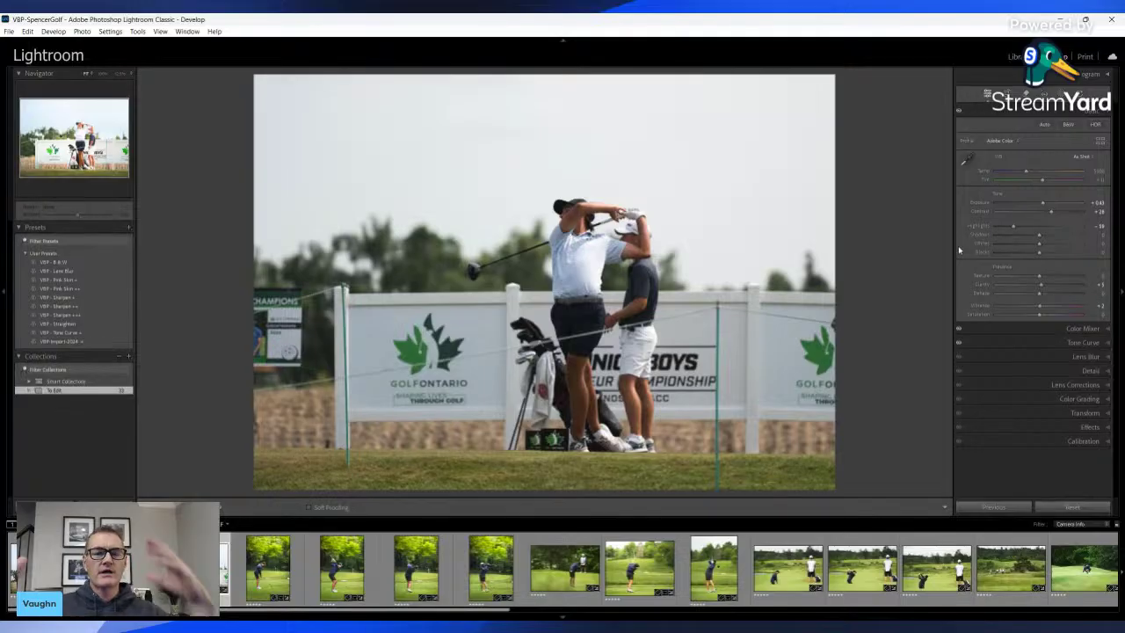
{"action": "key", "text": "backslash"}
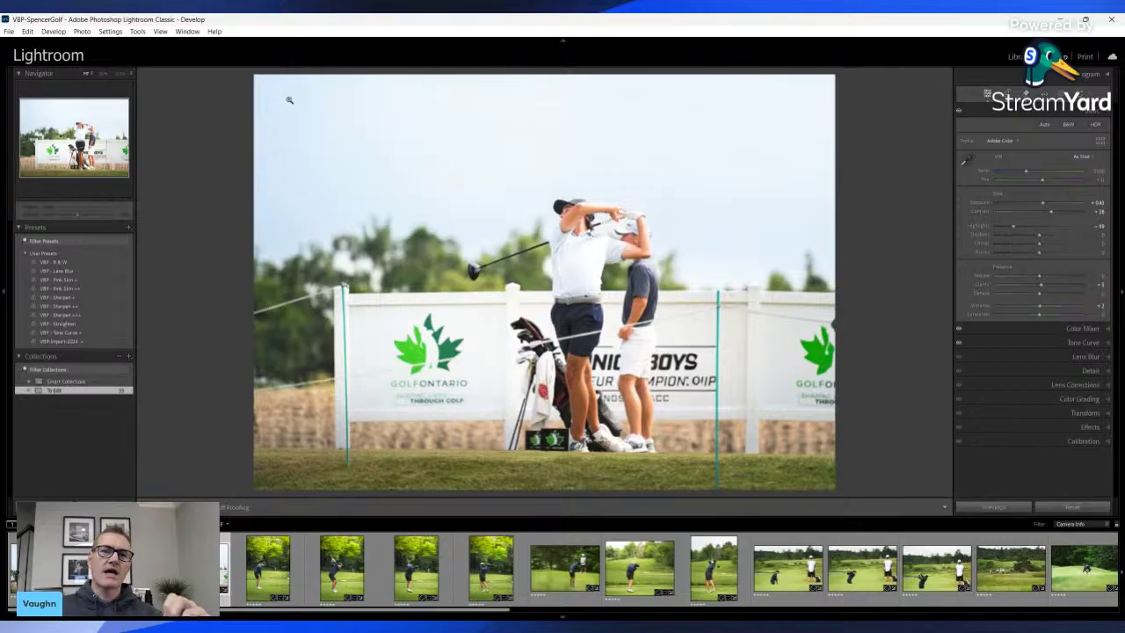
{"action": "key", "text": "backslash"}
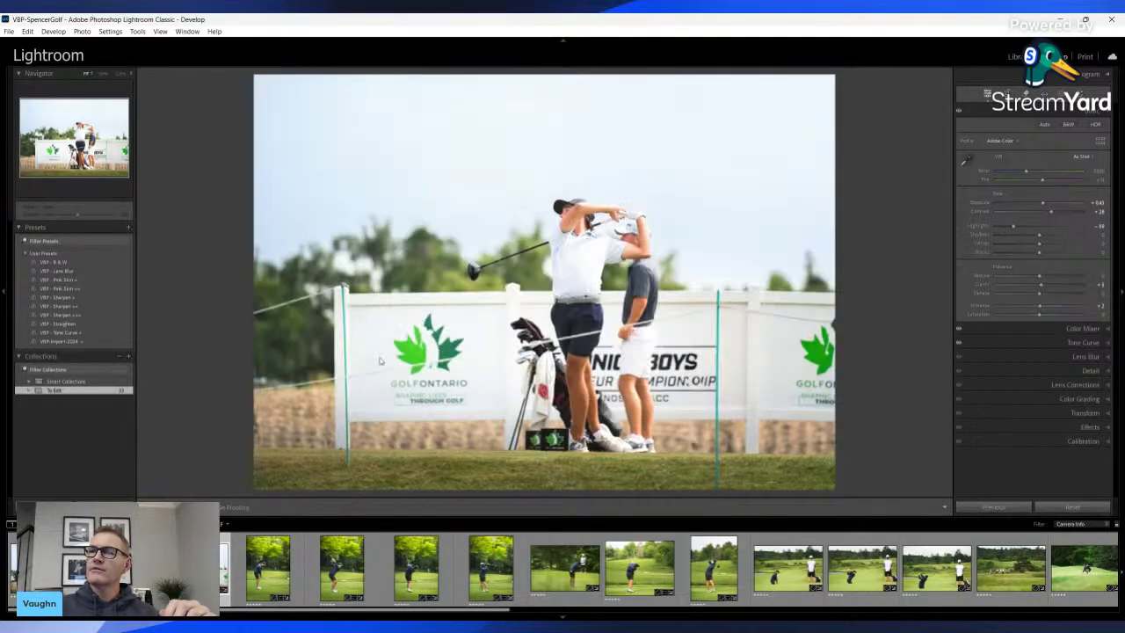
{"action": "key", "text": "backslash"}
{"action": "key", "text": "backslash"}
{"action": "key", "text": "backslash"}
{"action": "key", "text": "backslash"}
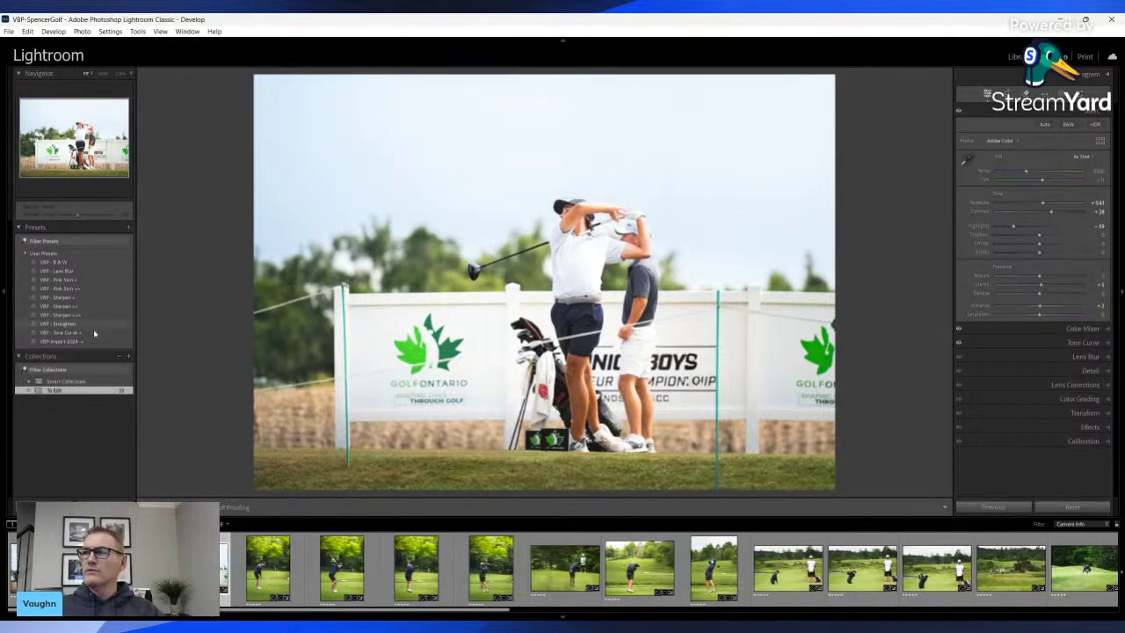
Switch to the photo with the curved club shaft, generatively remove the left green stake and the rope, and compare it with the original
{"action": "left_click", "coordinate": [118, 567]}
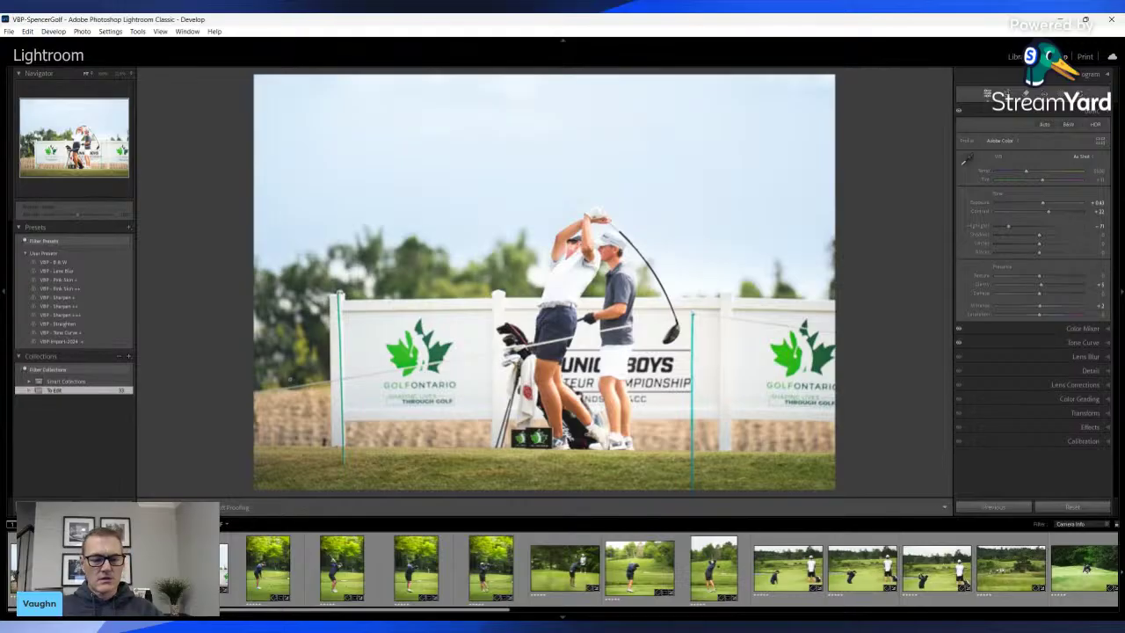
{"action": "key", "text": "q"}
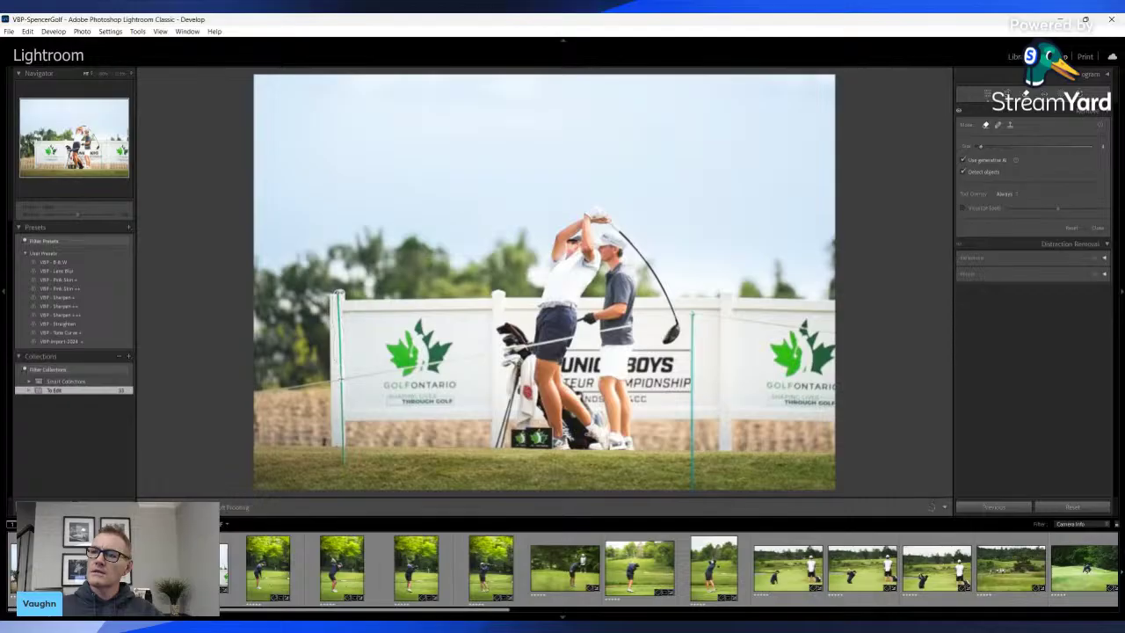
{"action": "left_click_drag", "start_coordinate": [341, 396], "coordinate": [344, 464]}
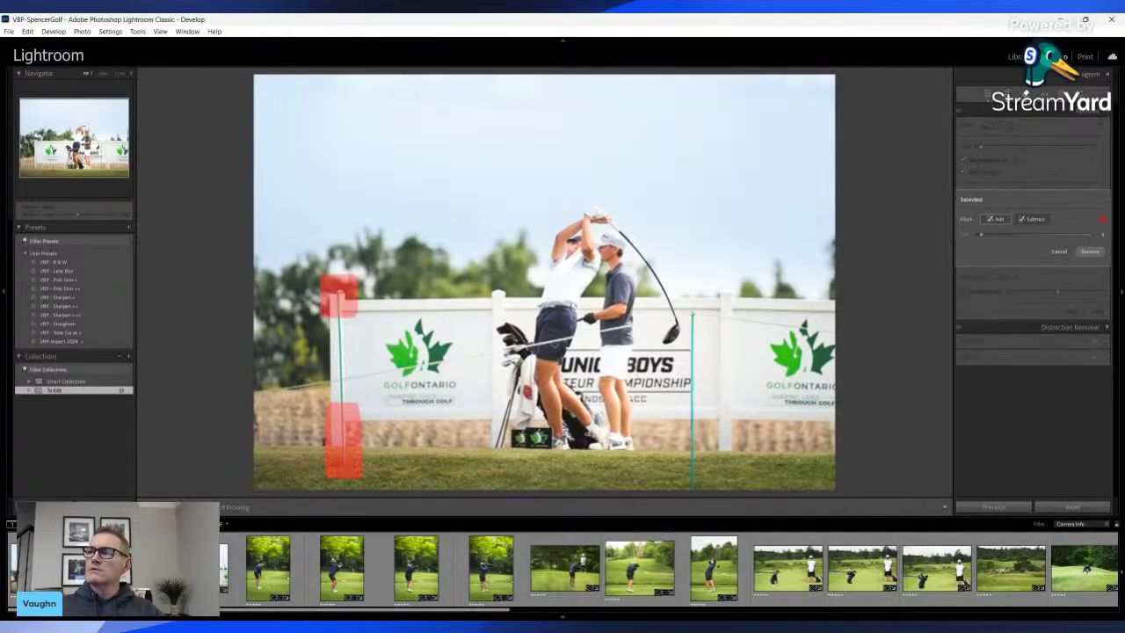
{"action": "left_click_drag", "start_coordinate": [338, 316], "coordinate": [341, 407]}
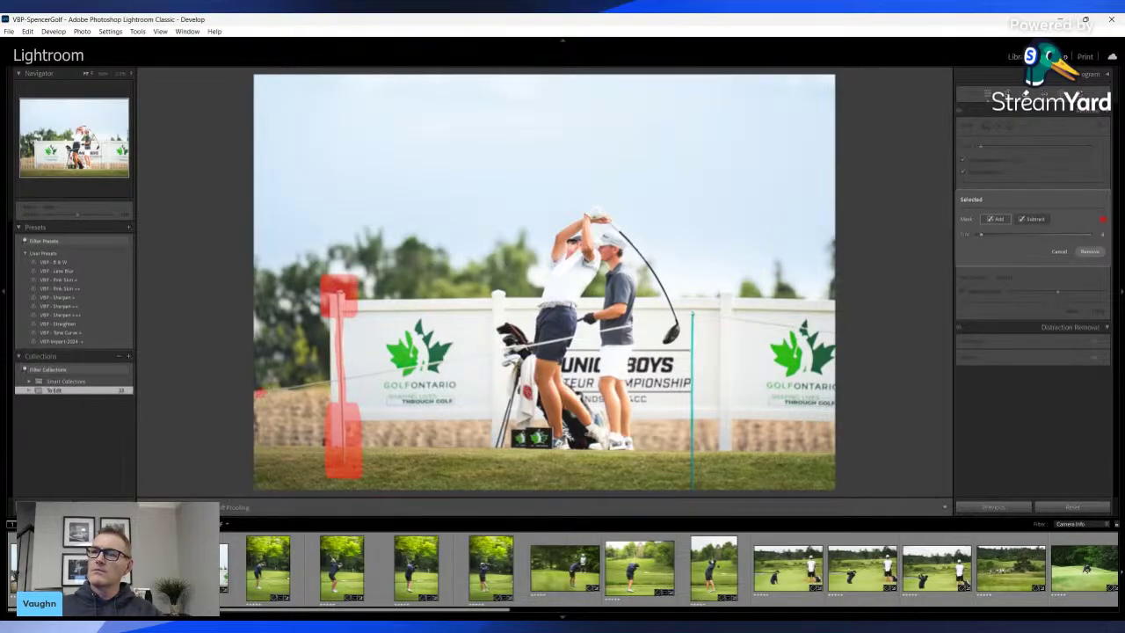
{"action": "mouse_move", "coordinate": [260, 392]}
{"action": "left_mouse_down"}
{"action": "mouse_move", "coordinate": [695, 312]}
{"action": "mouse_move", "coordinate": [835, 334]}
{"action": "left_mouse_up"}
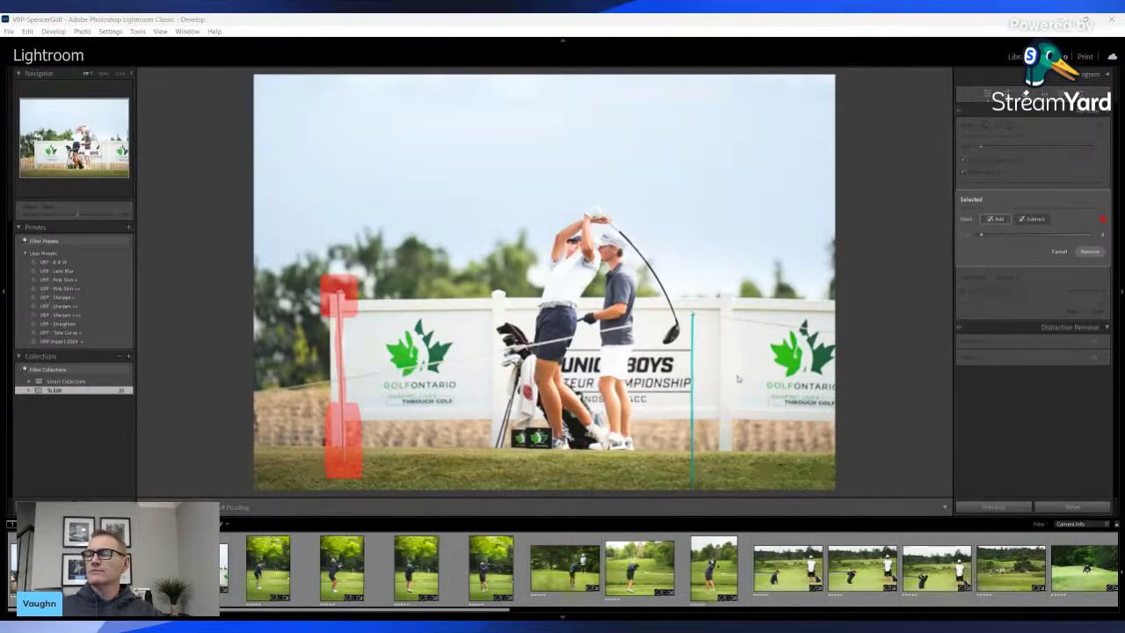
{"action": "left_click", "coordinate": [857, 351]}
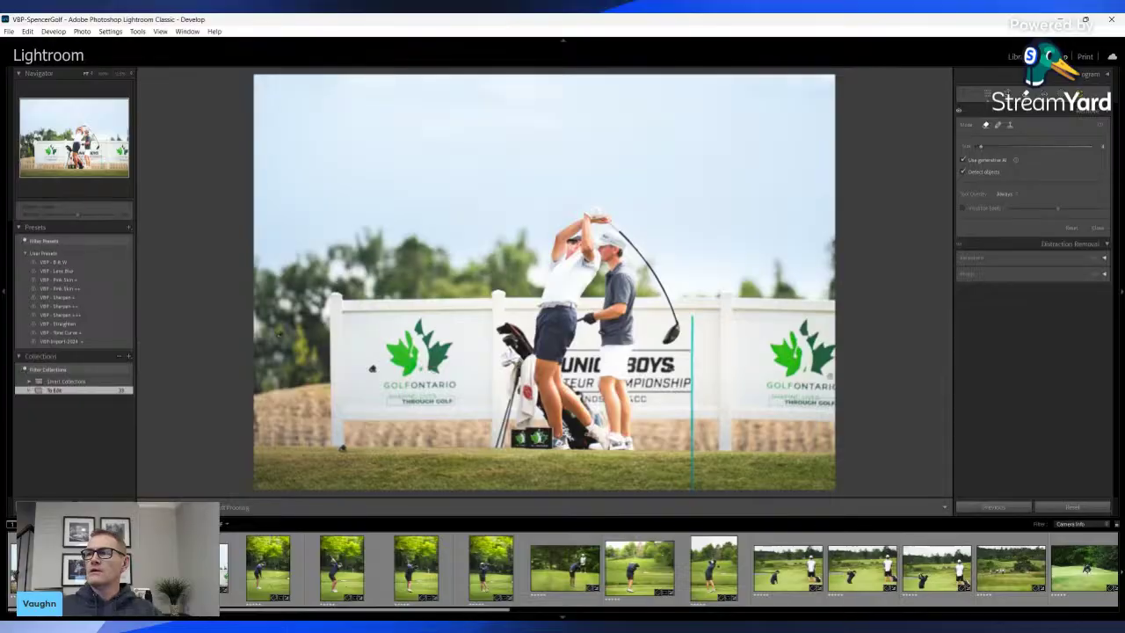
{"action": "key", "text": "backslash"}
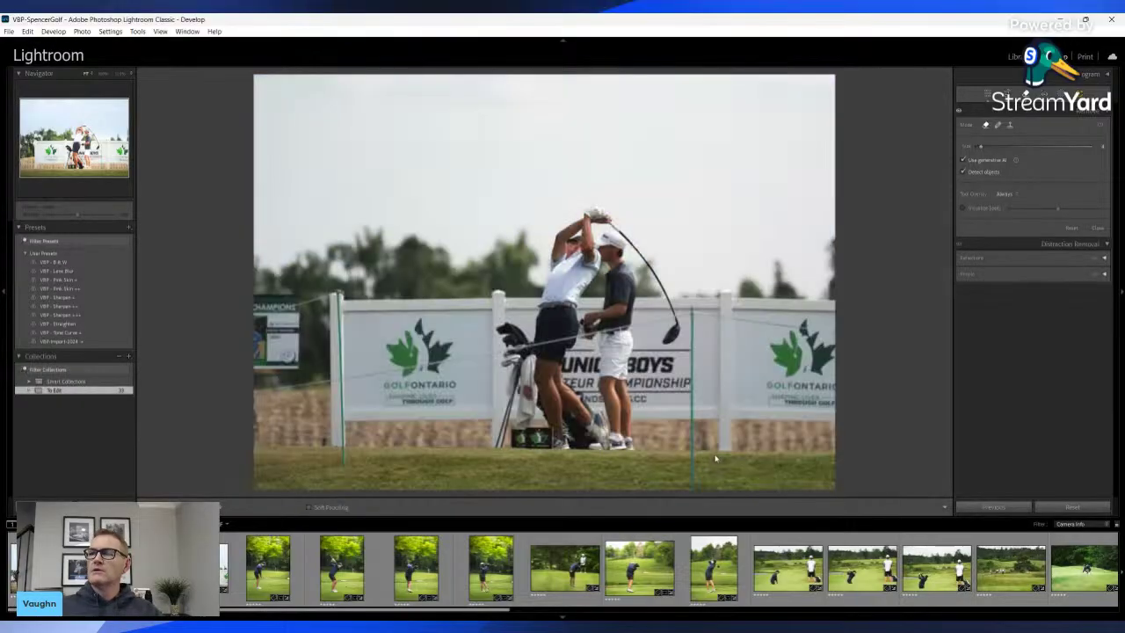
{"action": "key", "text": "backslash"}
{"action": "key", "text": "backslash"}
{"action": "key", "text": "backslash"}
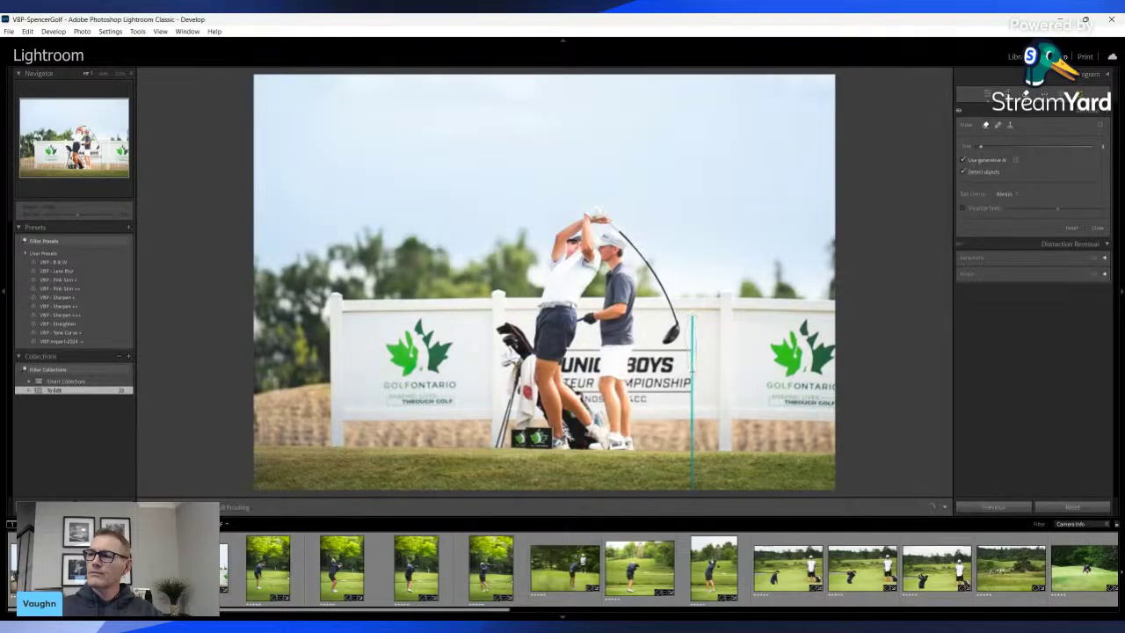
Try to generatively remove the green stake beside the championship sign, preview another variation, and undo the removal
{"action": "left_click_drag", "start_coordinate": [692, 417], "coordinate": [692, 485]}
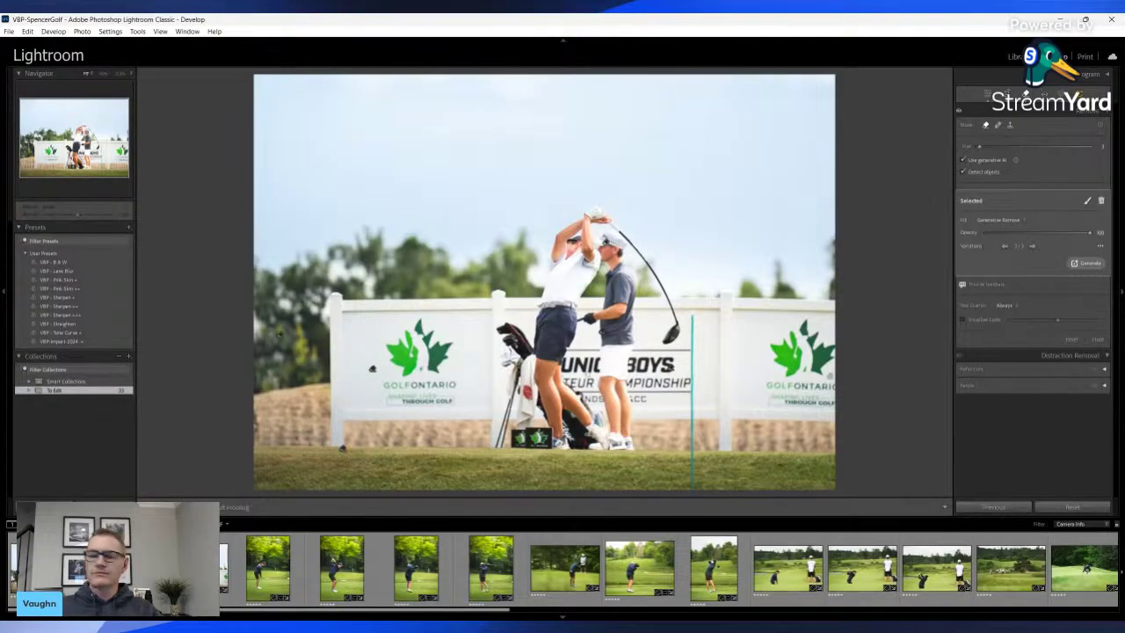
{"action": "key", "text": "q"}
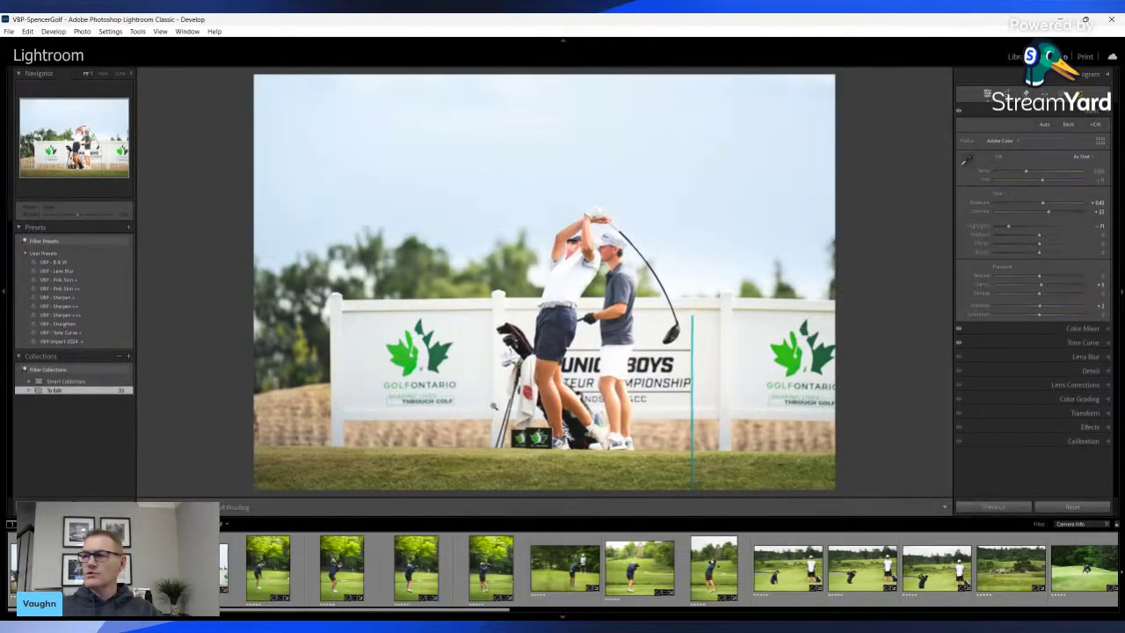
{"action": "key", "text": "q"}
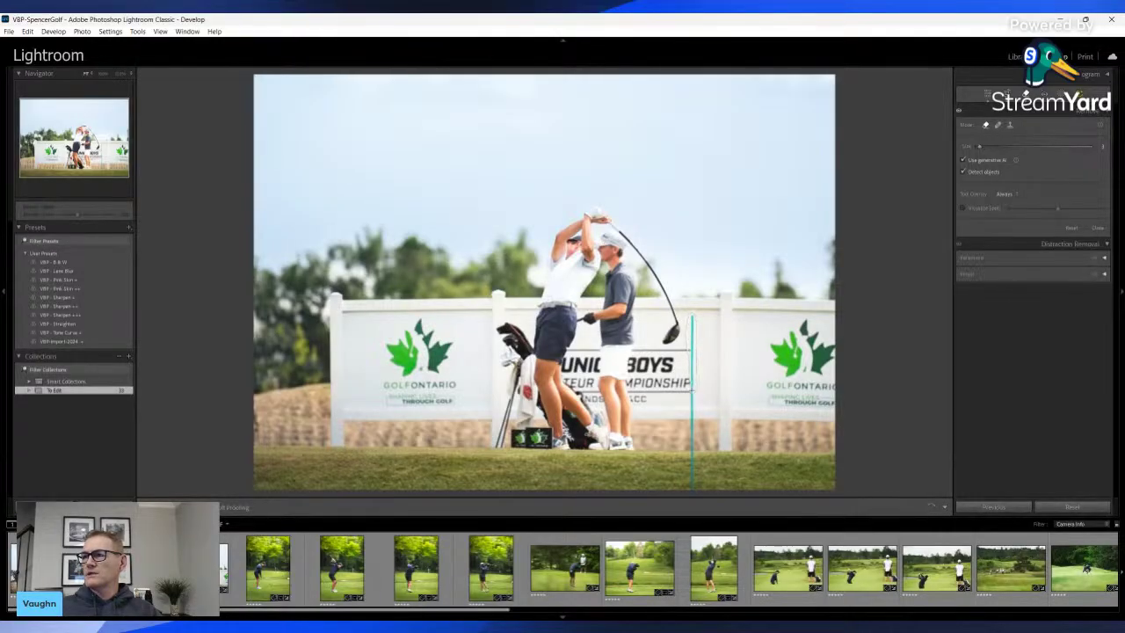
{"action": "left_click_drag", "start_coordinate": [691, 413], "coordinate": [692, 490]}
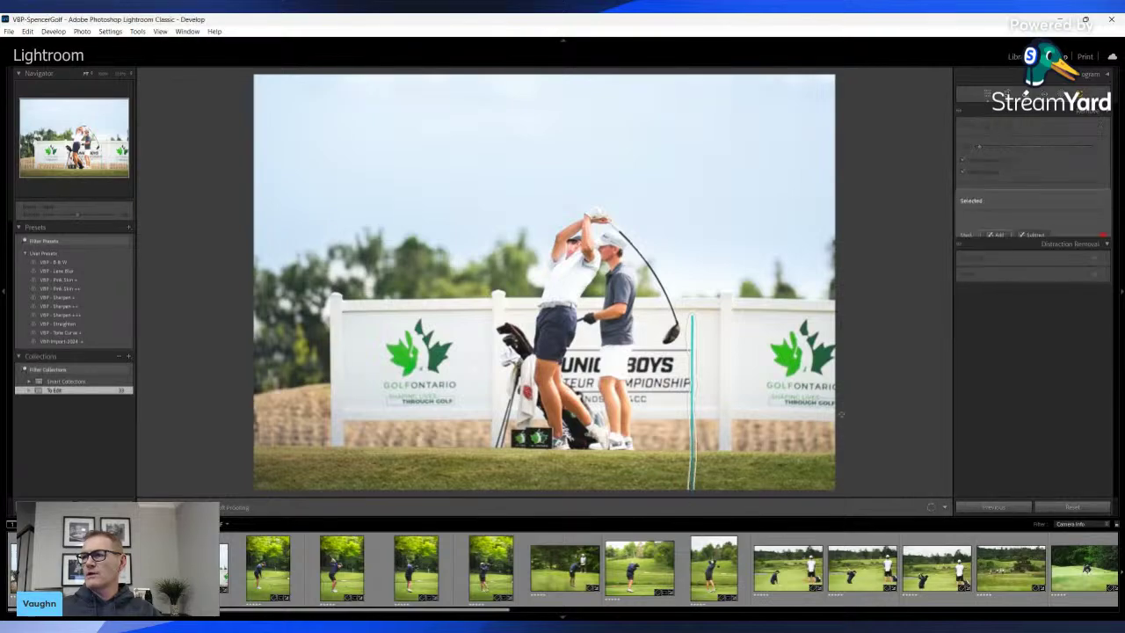
{"action": "left_click_drag", "start_coordinate": [692, 319], "coordinate": [690, 398]}
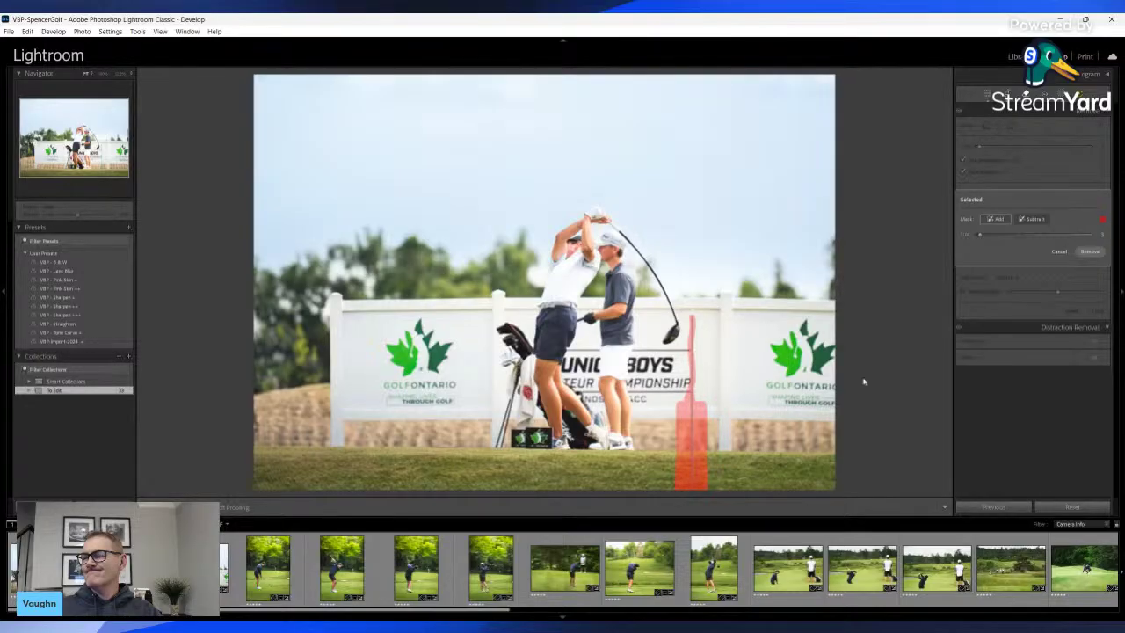
{"action": "left_click", "coordinate": [1089, 253]}
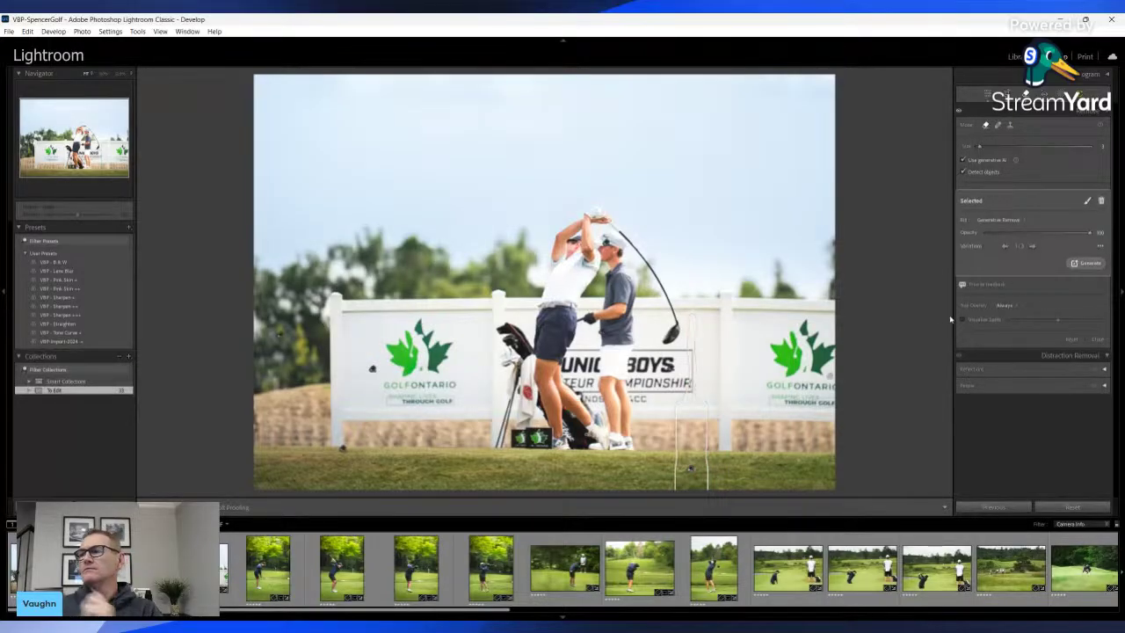
{"action": "left_click", "coordinate": [1031, 246]}
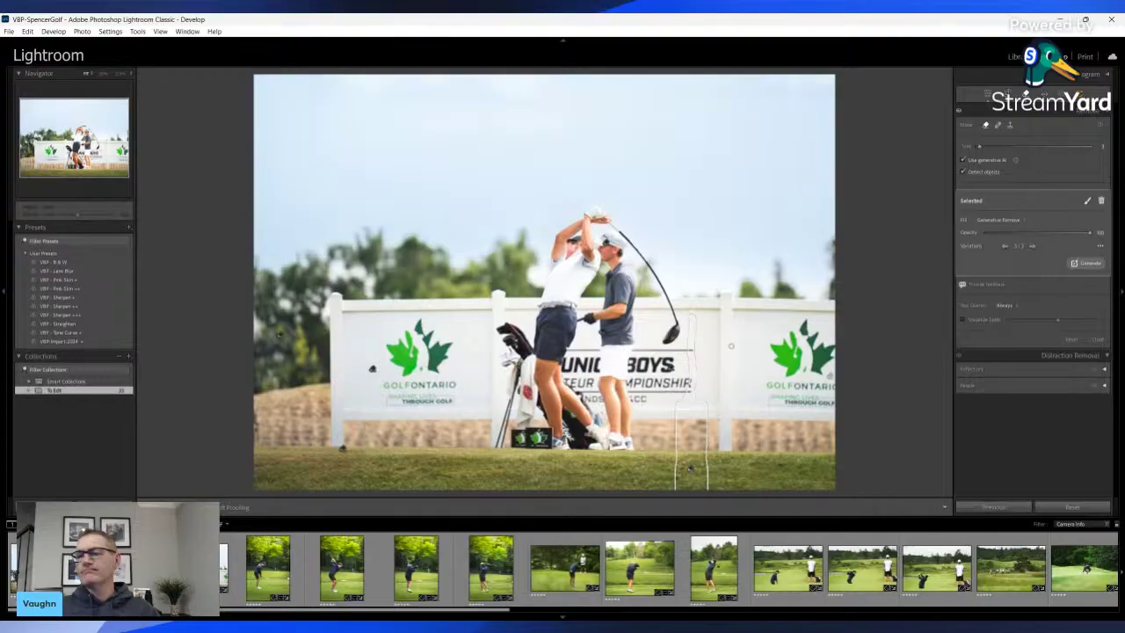
{"action": "key", "text": "Escape"}
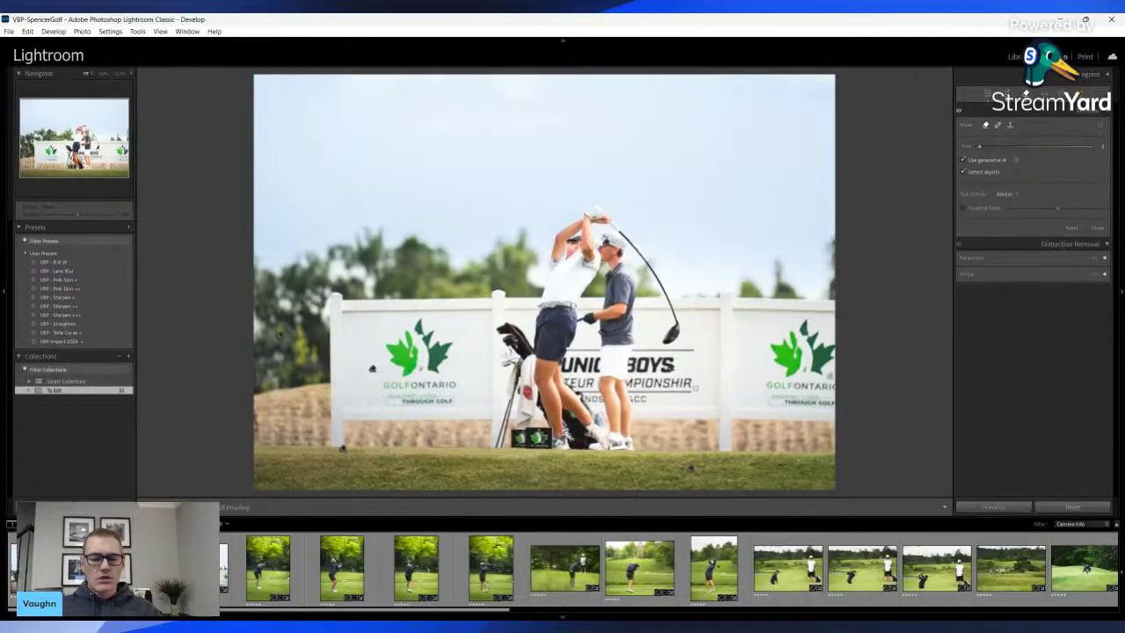
{"action": "key", "text": "ctrl+z"}
{"action": "key", "text": "ctrl+z"}
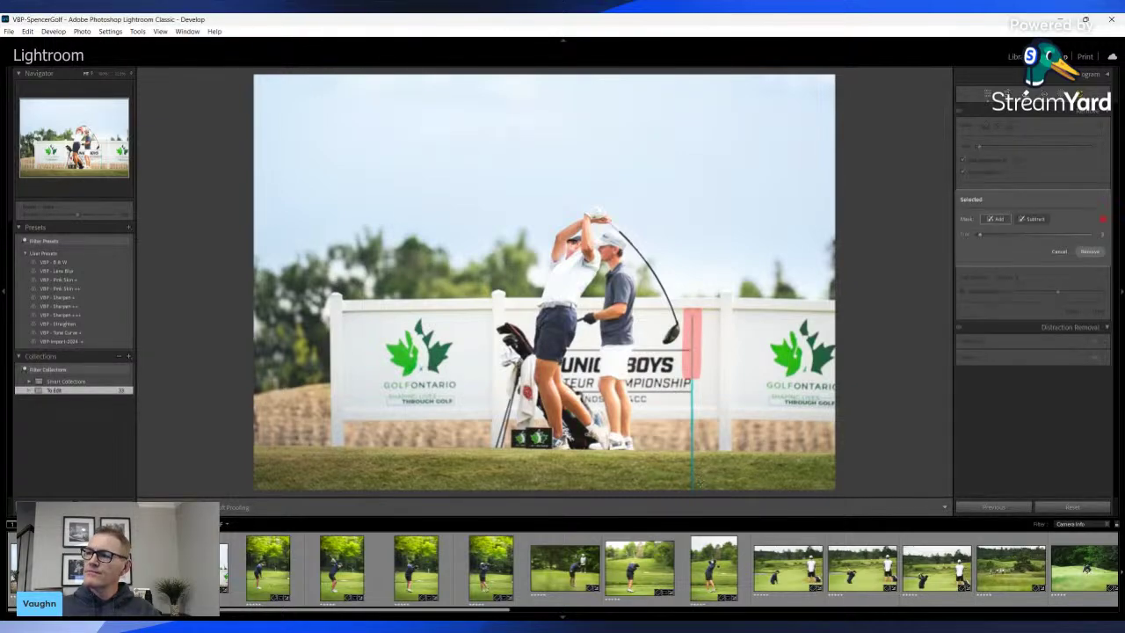
Try to generatively remove the lower section of the green stake below the championship sign
{"action": "left_click_drag", "start_coordinate": [693, 487], "coordinate": [693, 400]}
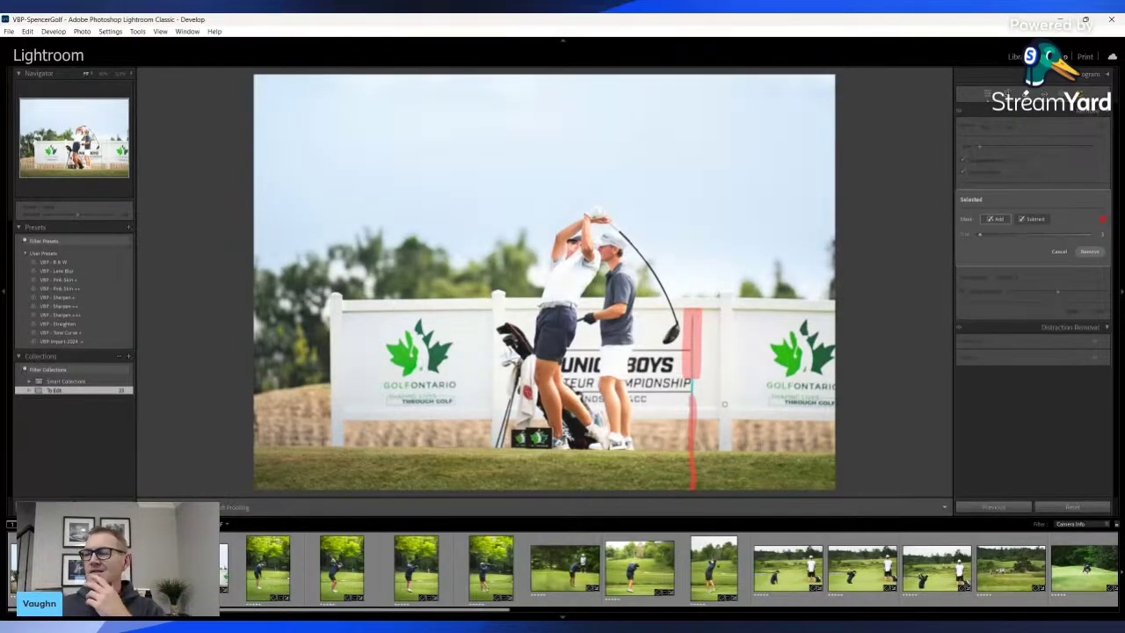
{"action": "left_click", "coordinate": [1089, 255]}
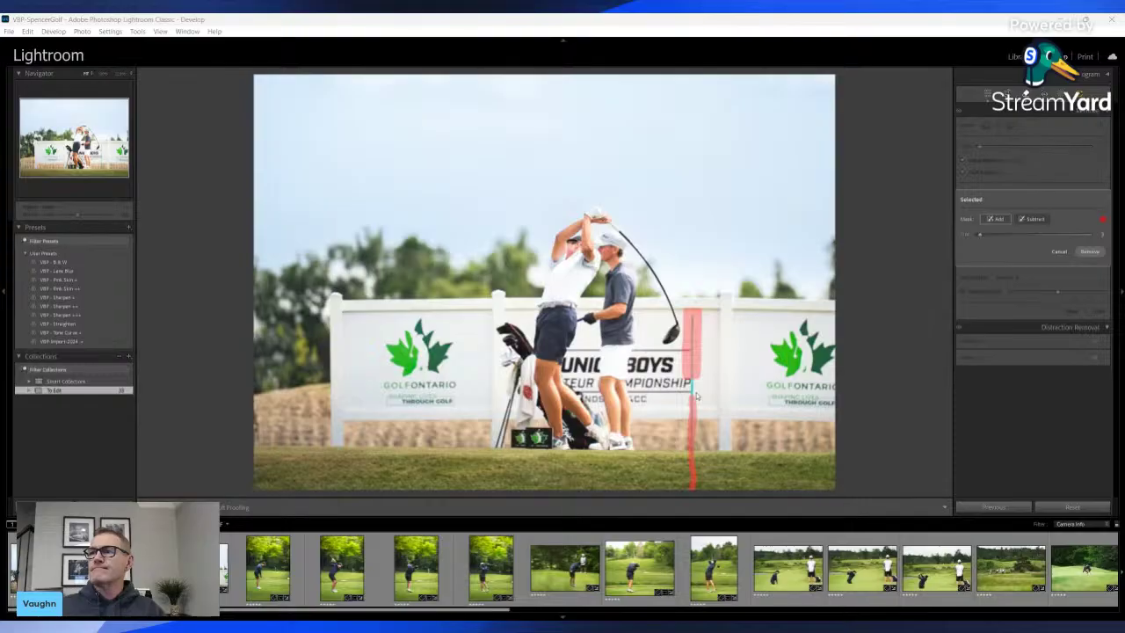
{"action": "key", "text": "Return"}
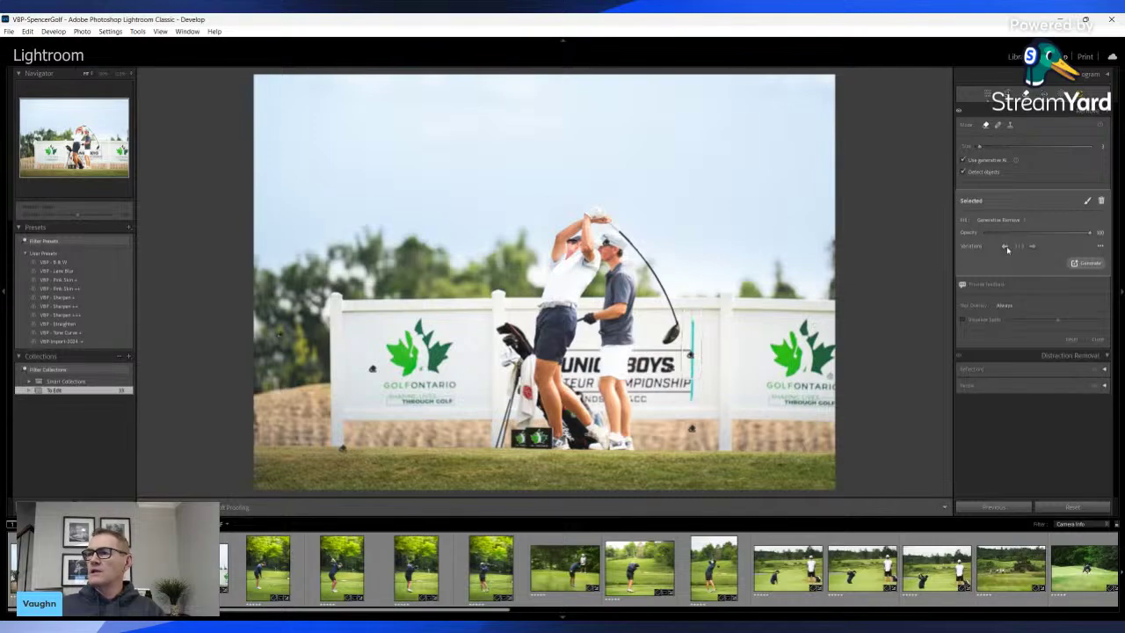
Try to generatively remove the remaining stake across the championship sign, preview its variations, and delete that removal
{"action": "key", "text": "q"}
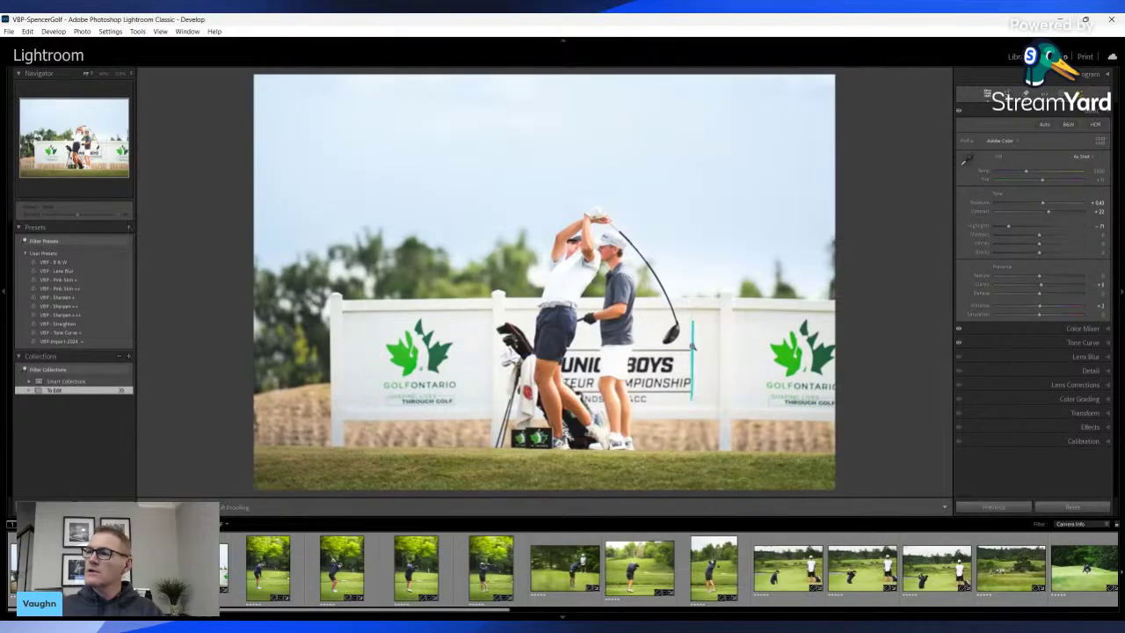
{"action": "key", "text": "q"}
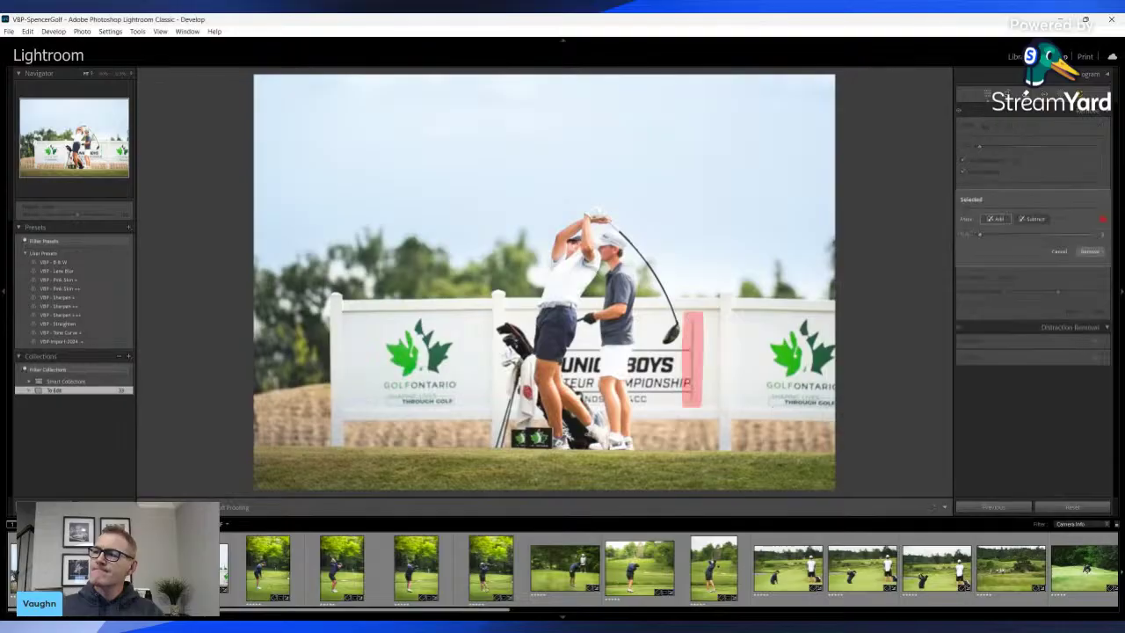
{"action": "left_click", "coordinate": [1088, 253]}
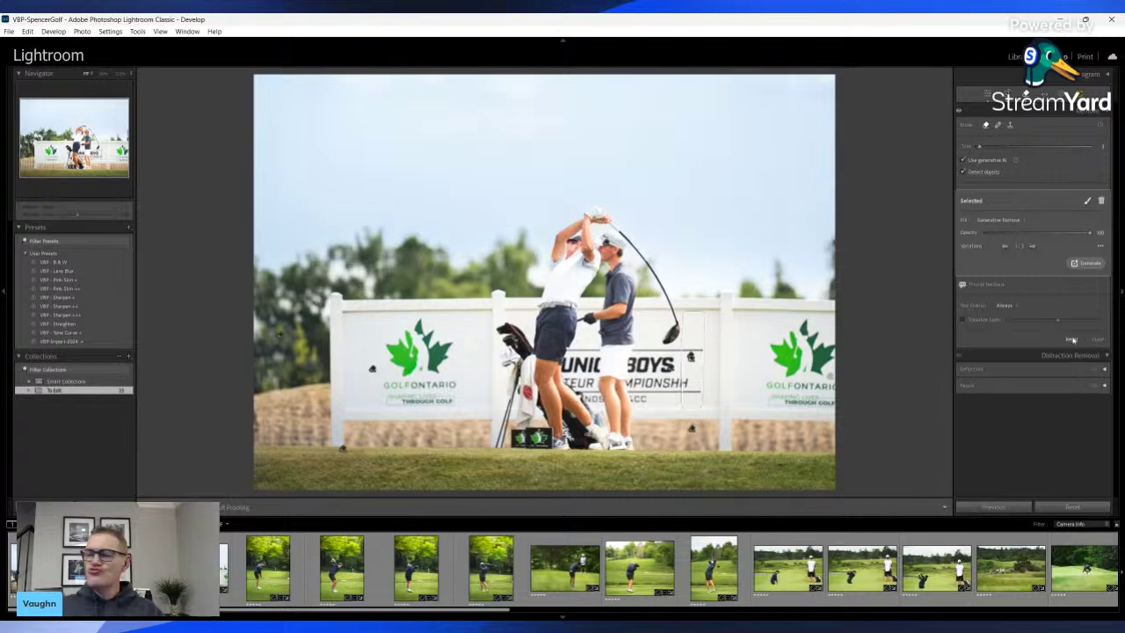
{"action": "left_click", "coordinate": [1034, 246]}
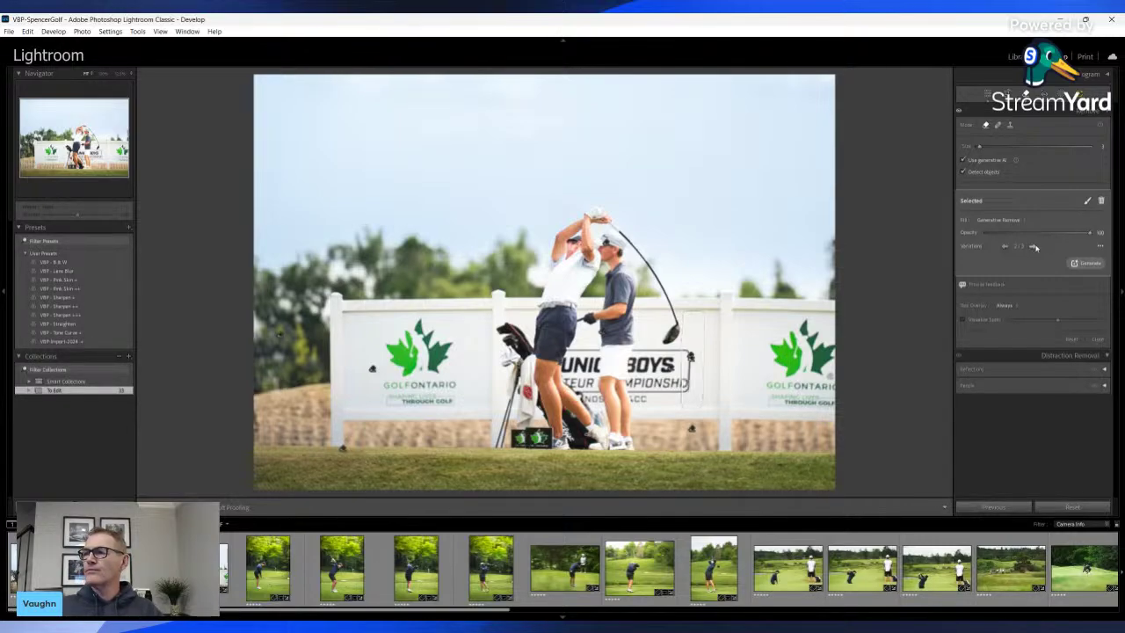
{"action": "left_click", "coordinate": [1035, 247]}
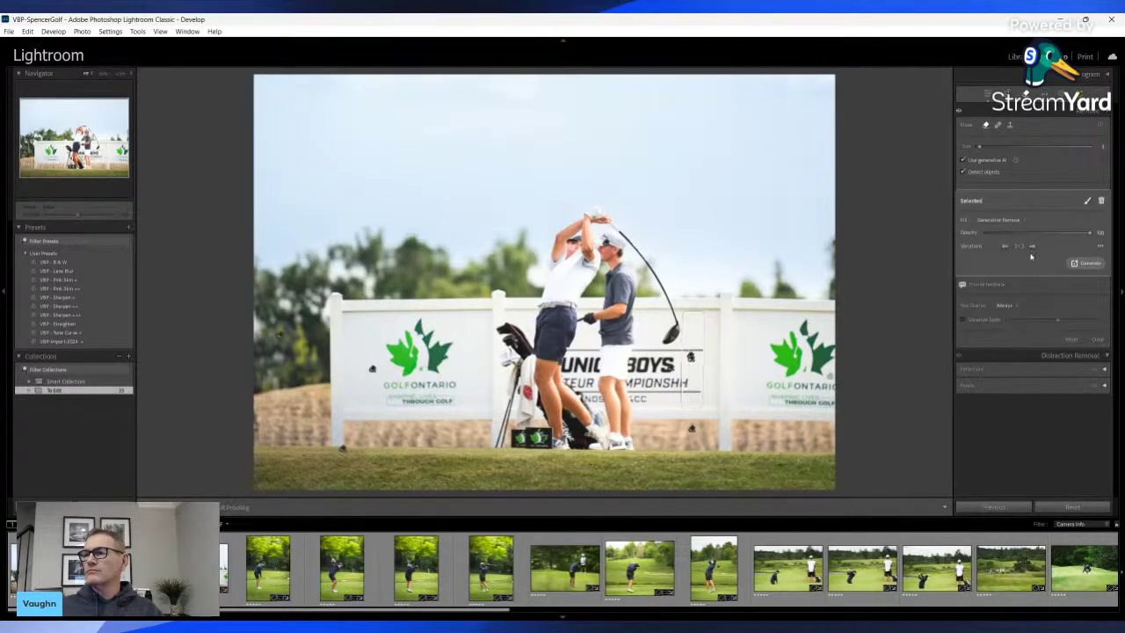
{"action": "key", "text": "Delete"}
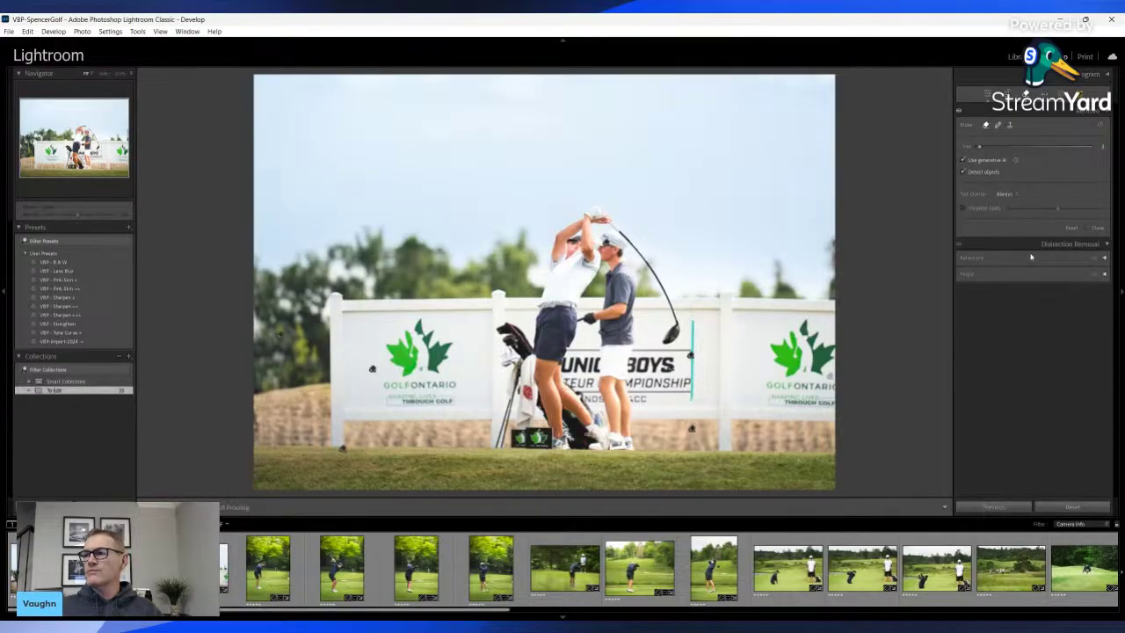
Compare the neighbouring fence tee-shot photos and review the vertical wooded swing photos from address to follow-through
{"action": "key", "text": "Right"}
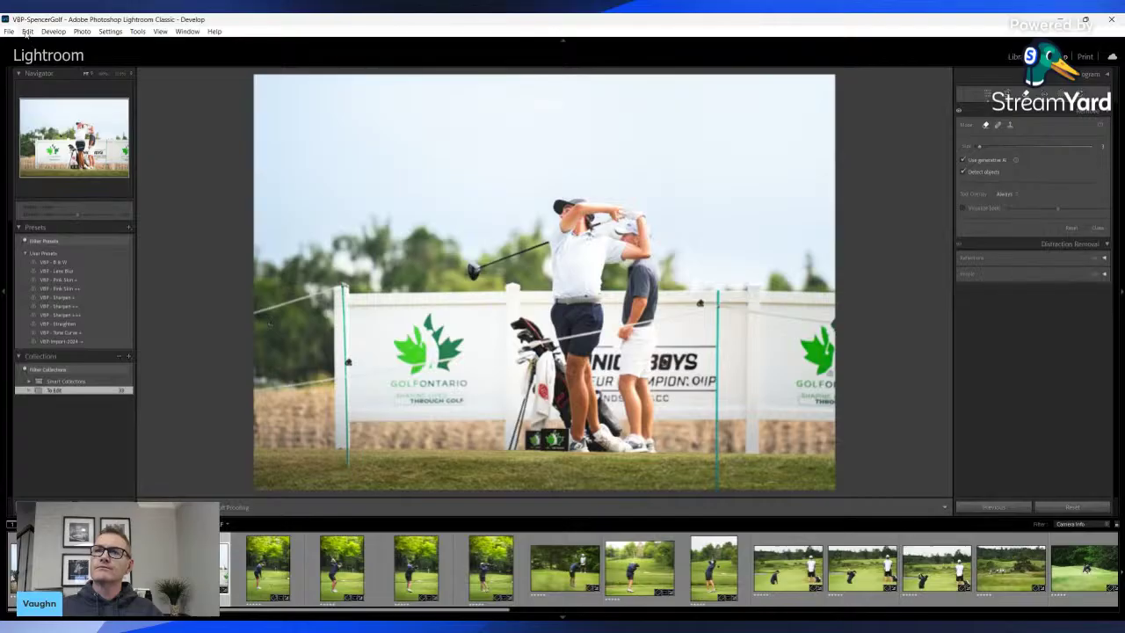
{"action": "key", "text": "Right"}
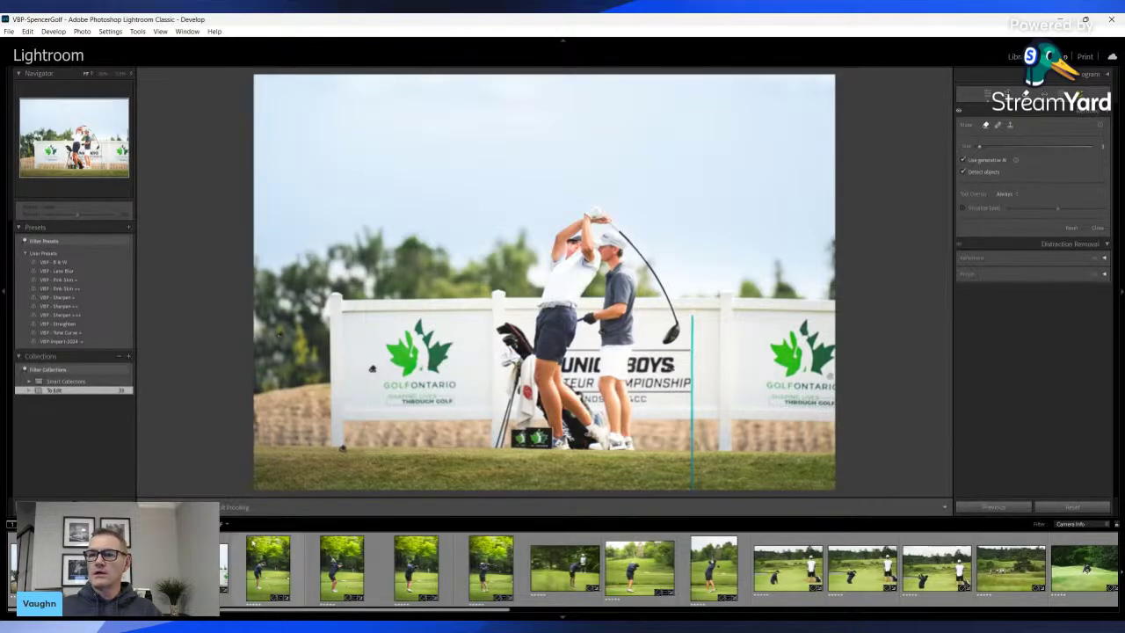
{"action": "key", "text": "Left"}
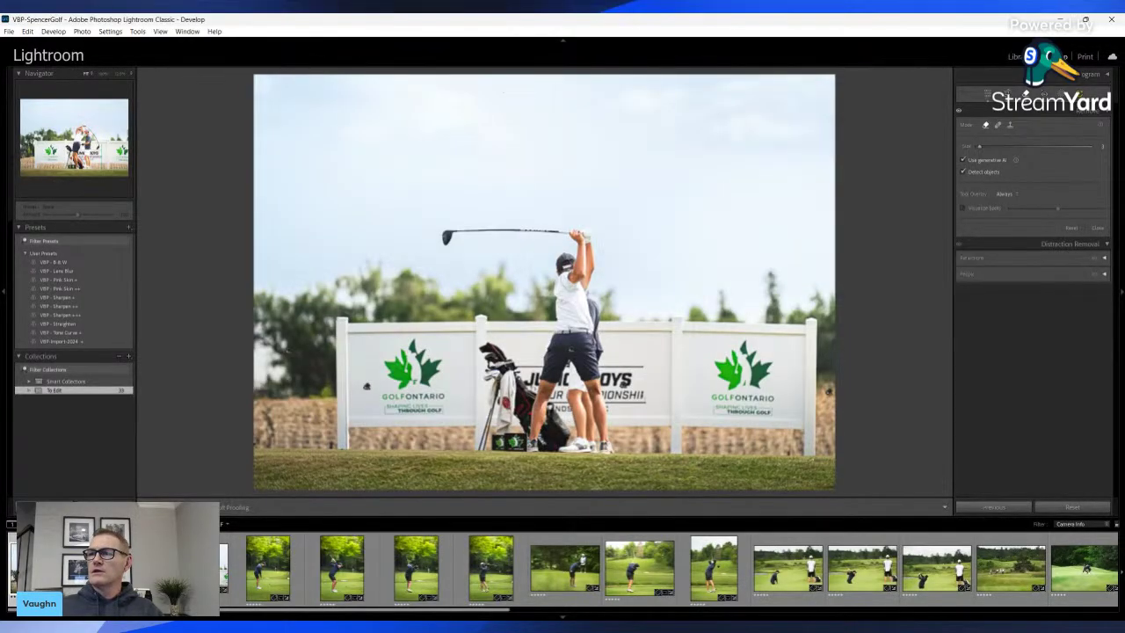
{"action": "key", "text": "Right"}
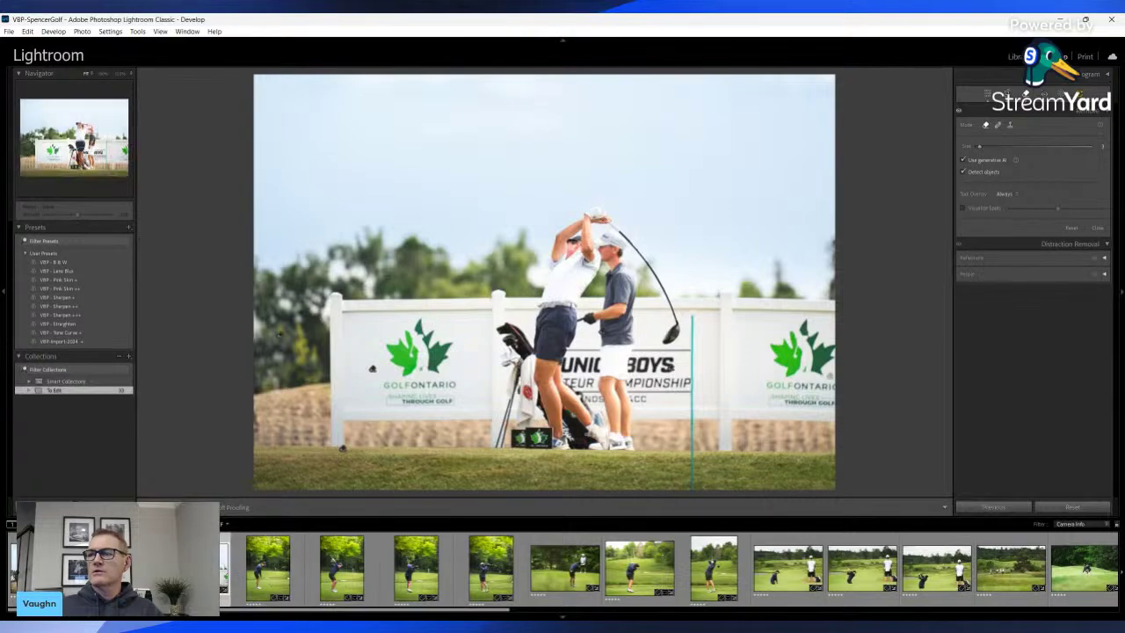
{"action": "key", "text": "Left"}
{"action": "key", "text": "Right"}
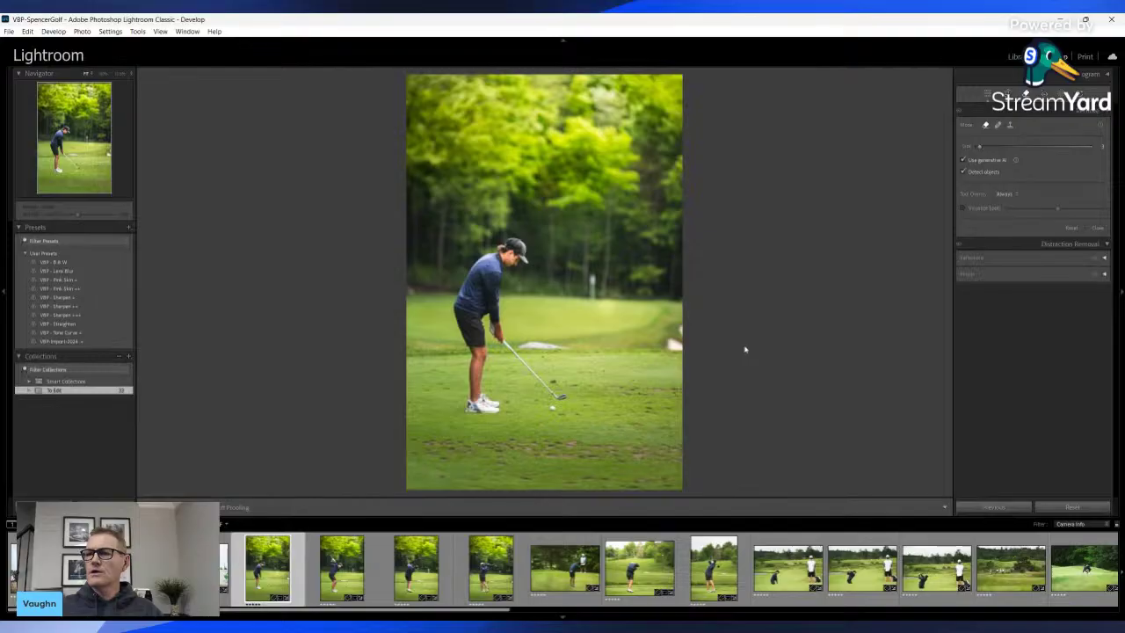
{"action": "left_click", "coordinate": [332, 578]}
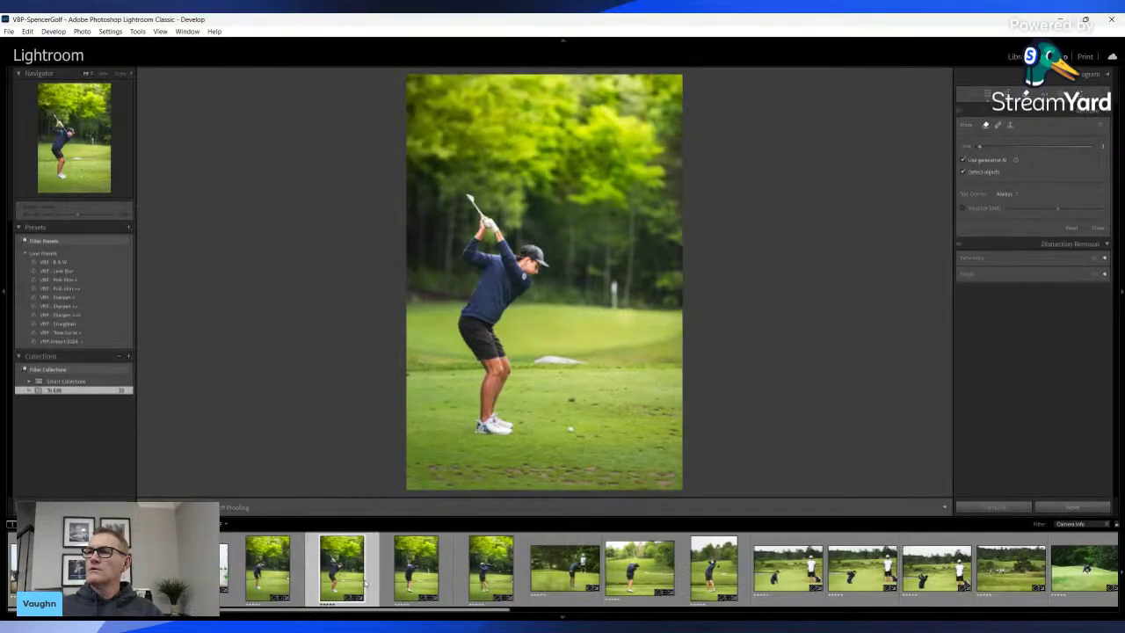
{"action": "left_click", "coordinate": [421, 579]}
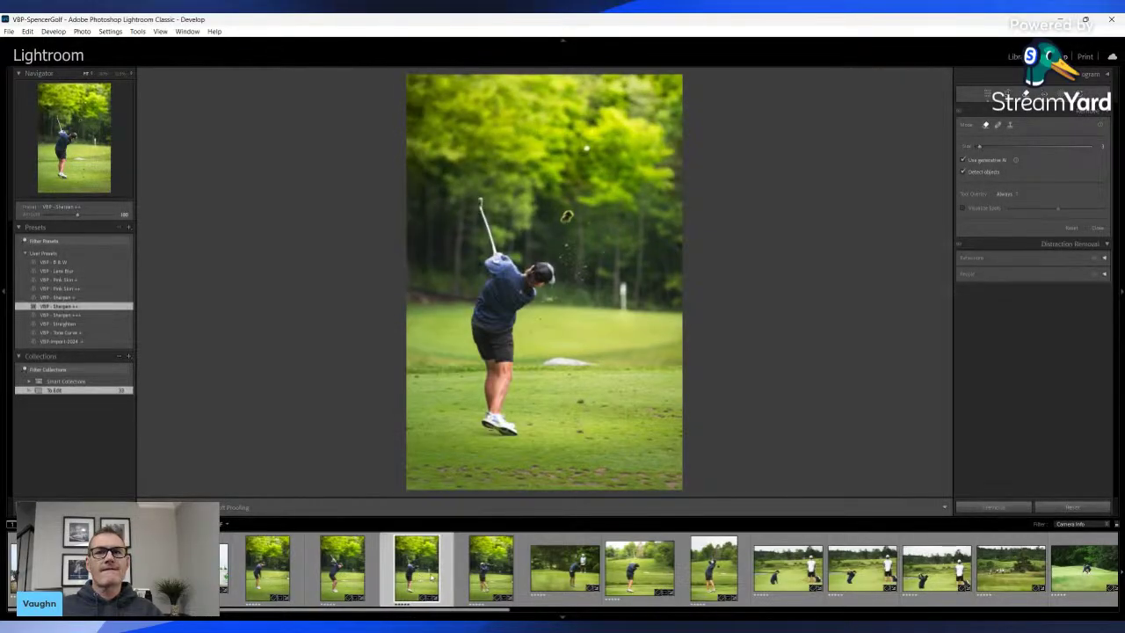
{"action": "left_click", "coordinate": [488, 580]}
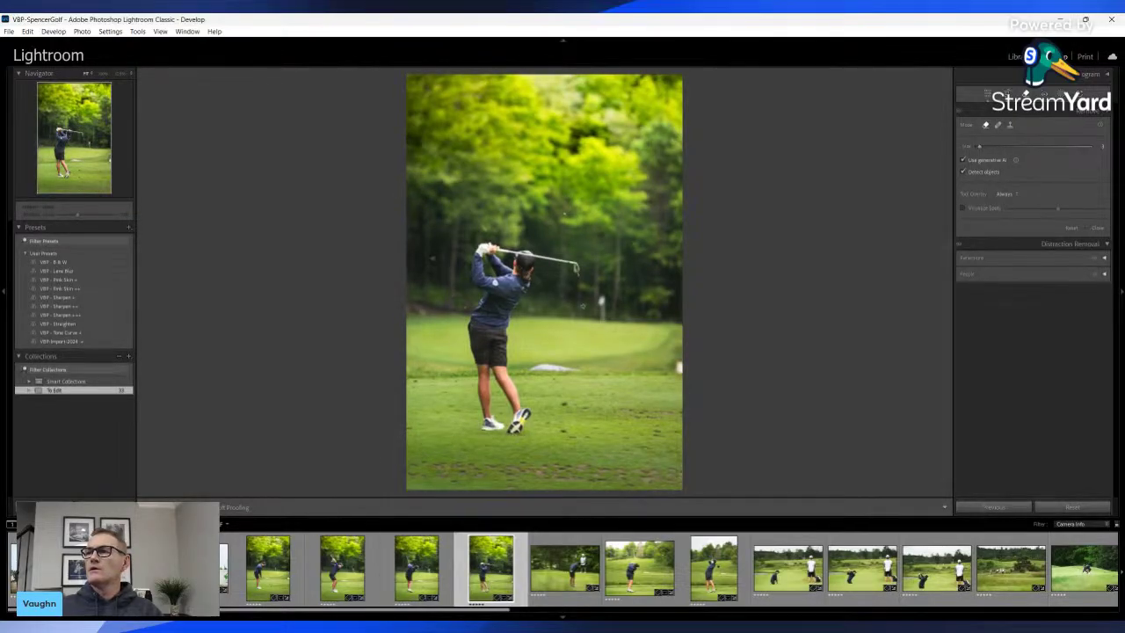
Examine the club, golfer, and flying grass up close in the vertical follow-through photo and the preceding divot photo
{"action": "left_click", "coordinate": [533, 269]}
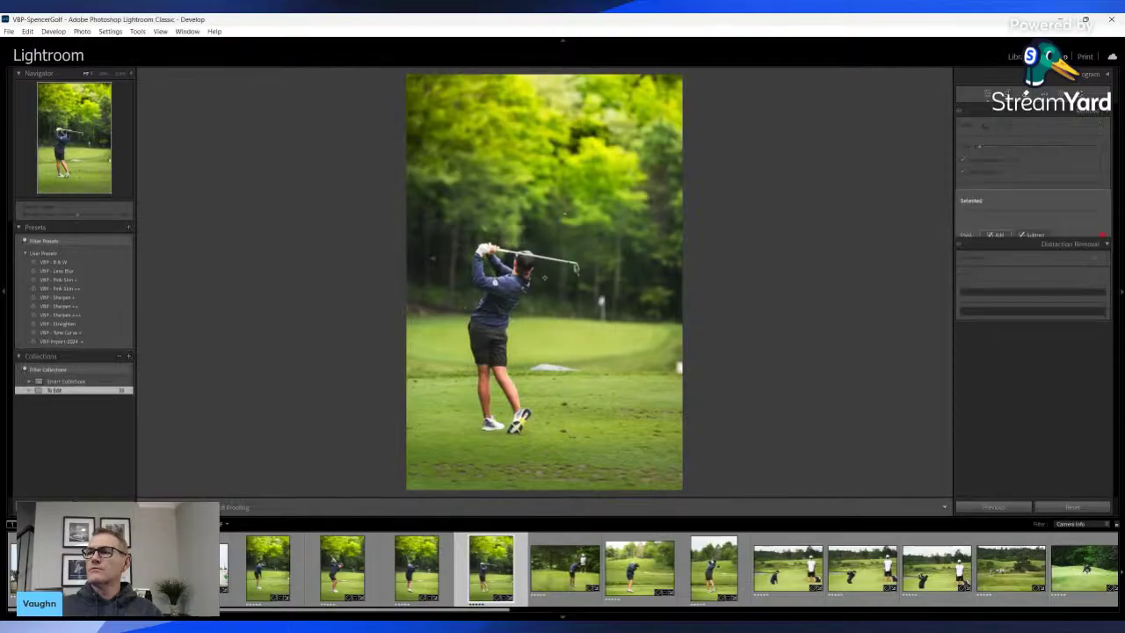
{"action": "key", "text": "q"}
{"action": "left_click", "coordinate": [544, 274]}
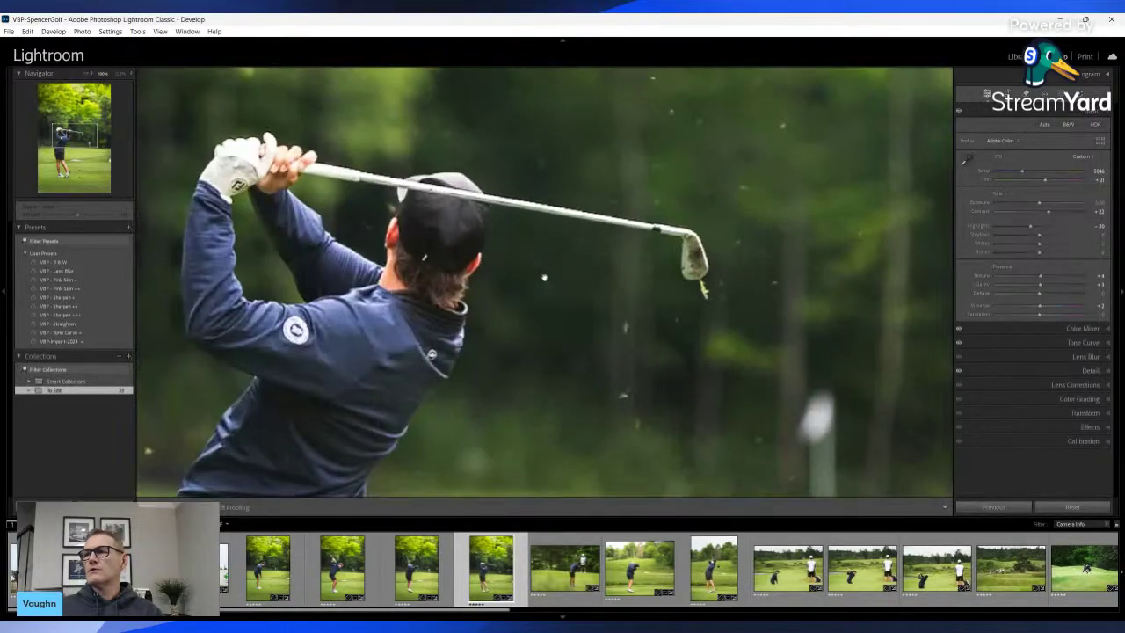
{"action": "mouse_move", "coordinate": [626, 253]}
{"action": "left_mouse_down"}
{"action": "mouse_move", "coordinate": [610, 329]}
{"action": "mouse_move", "coordinate": [607, 181]}
{"action": "mouse_move", "coordinate": [640, 174]}
{"action": "mouse_move", "coordinate": [761, 197]}
{"action": "mouse_move", "coordinate": [710, 397]}
{"action": "mouse_move", "coordinate": [663, 460]}
{"action": "left_mouse_up"}
{"action": "mouse_move", "coordinate": [791, 223]}
{"action": "left_mouse_down"}
{"action": "mouse_move", "coordinate": [776, 414]}
{"action": "mouse_move", "coordinate": [792, 389]}
{"action": "left_mouse_up"}
{"action": "left_click_drag", "start_coordinate": [828, 189], "coordinate": [738, 129]}
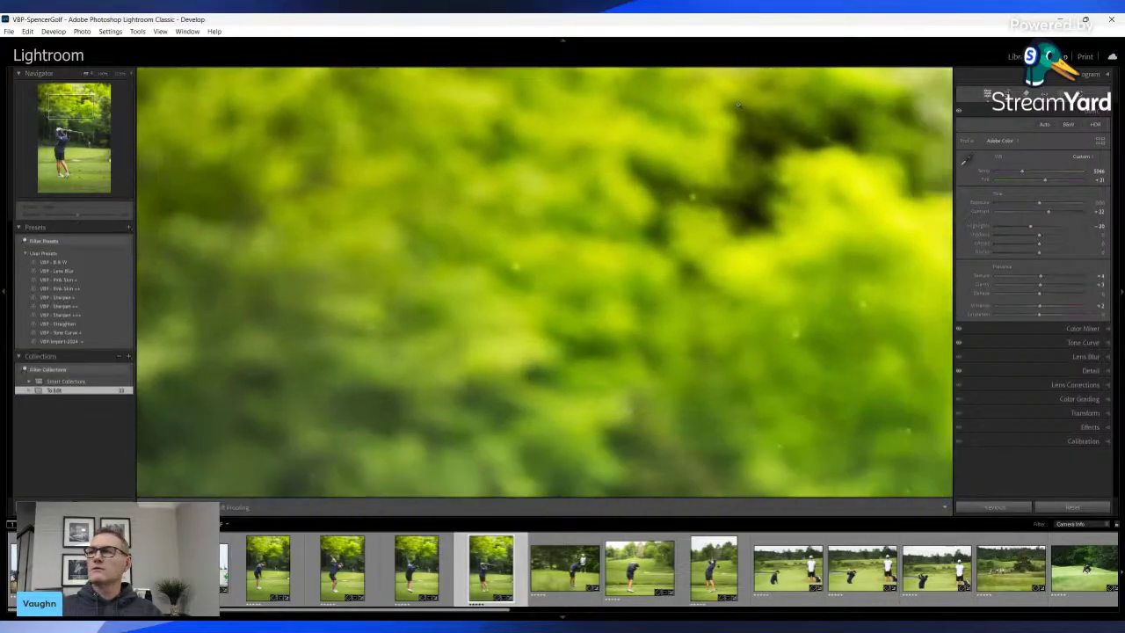
{"action": "left_click", "coordinate": [738, 129]}
{"action": "left_click", "coordinate": [416, 566]}
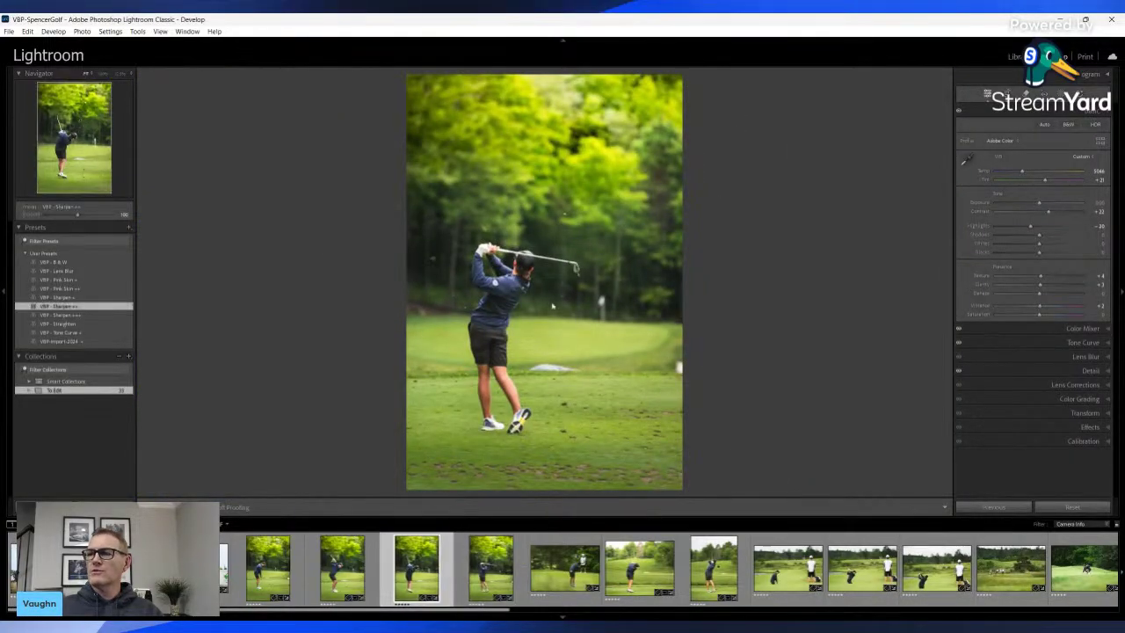
{"action": "left_click", "coordinate": [567, 214]}
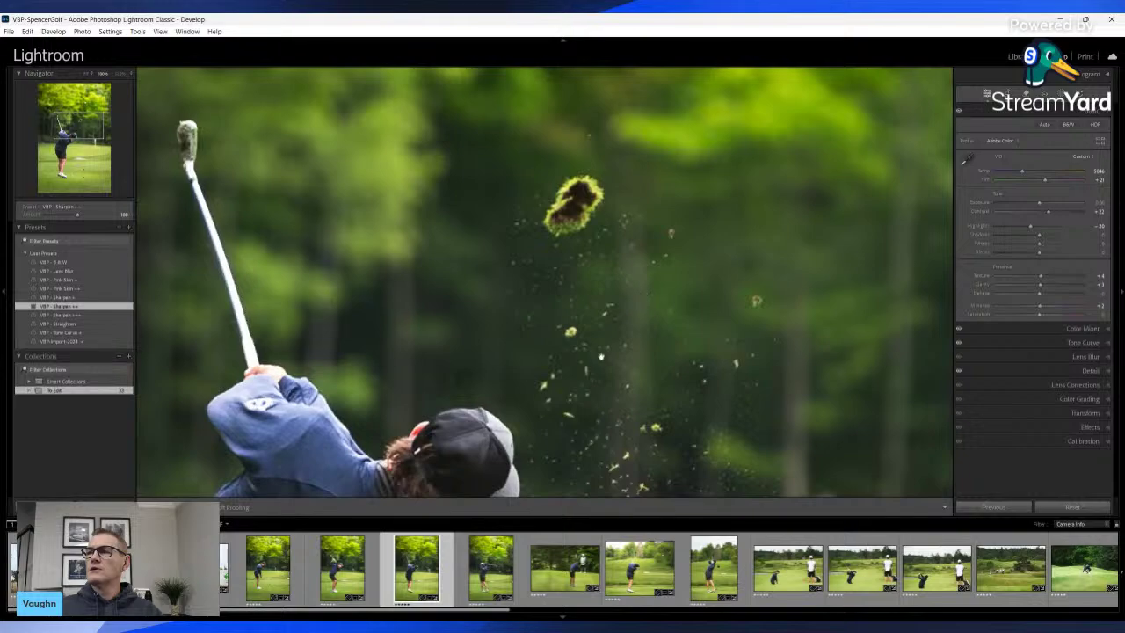
{"action": "left_click_drag", "start_coordinate": [567, 214], "coordinate": [569, 84]}
{"action": "left_click_drag", "start_coordinate": [587, 213], "coordinate": [463, 120]}
{"action": "left_click", "coordinate": [586, 246]}
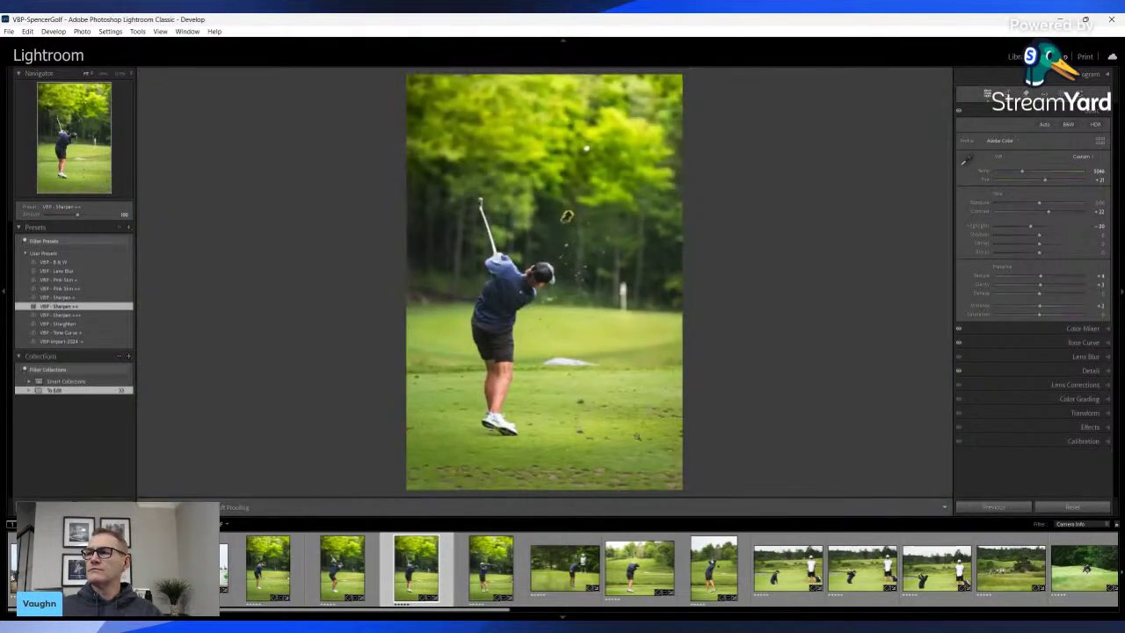
Switch to the putting photo with the caddie and crop it to a 5 x 7 aspect ratio
{"action": "key", "text": "Right"}
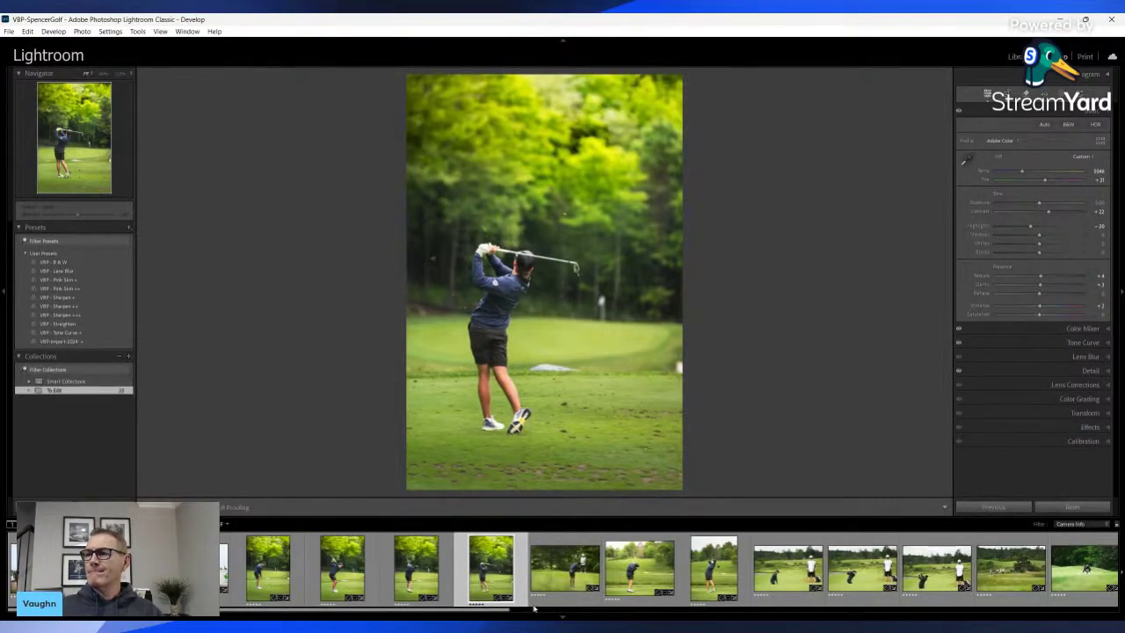
{"action": "key", "text": "Right"}
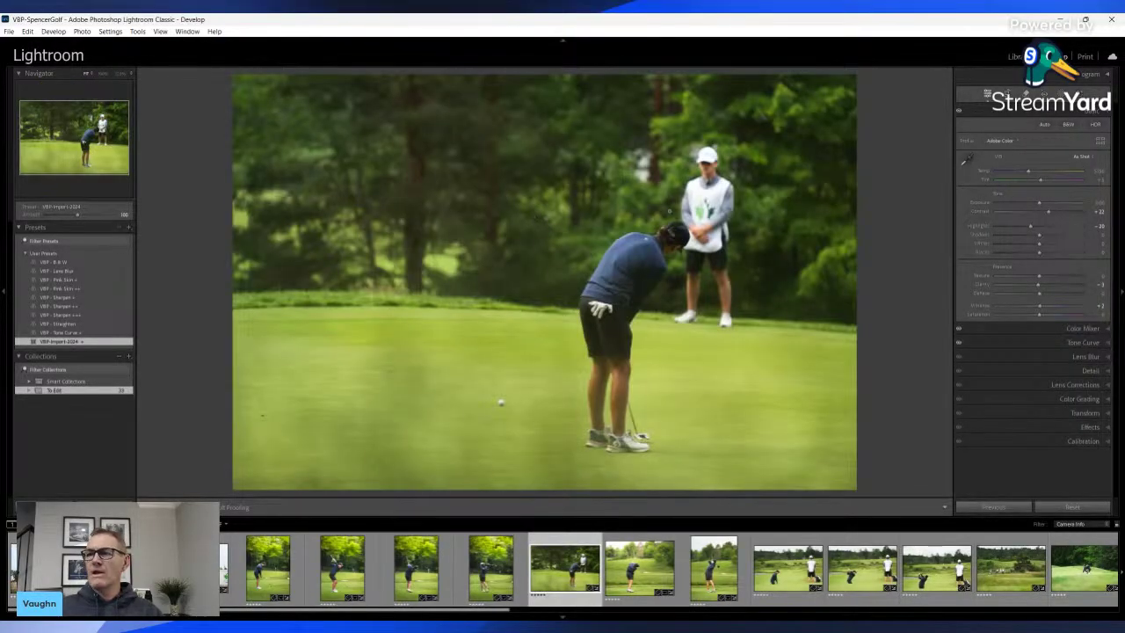
{"action": "key", "text": "r"}
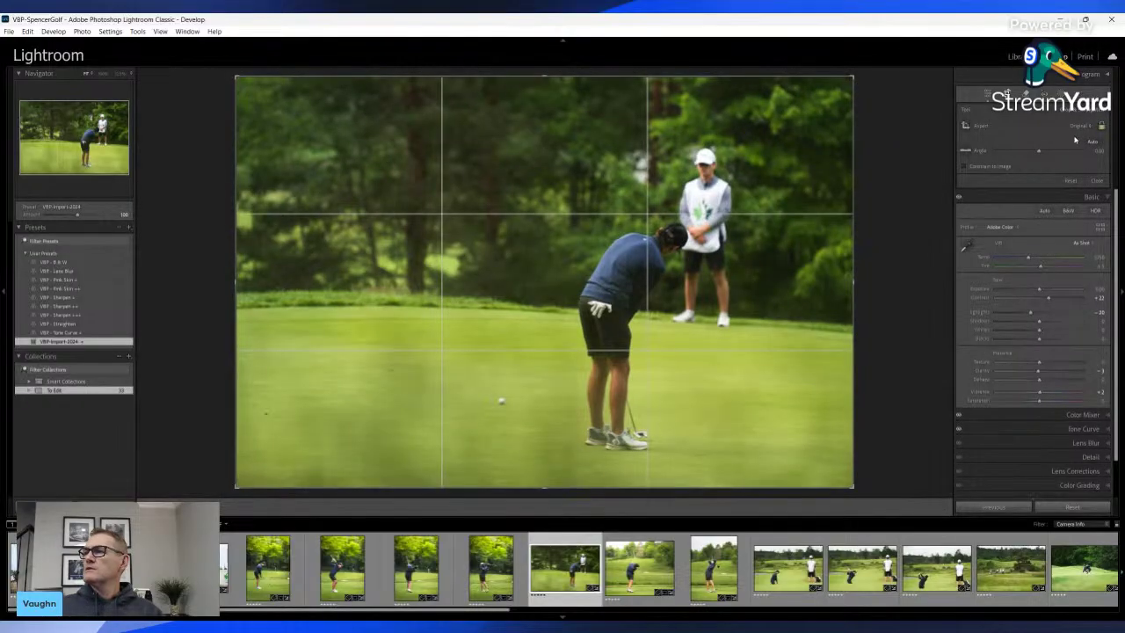
{"action": "key", "text": "shift+a"}
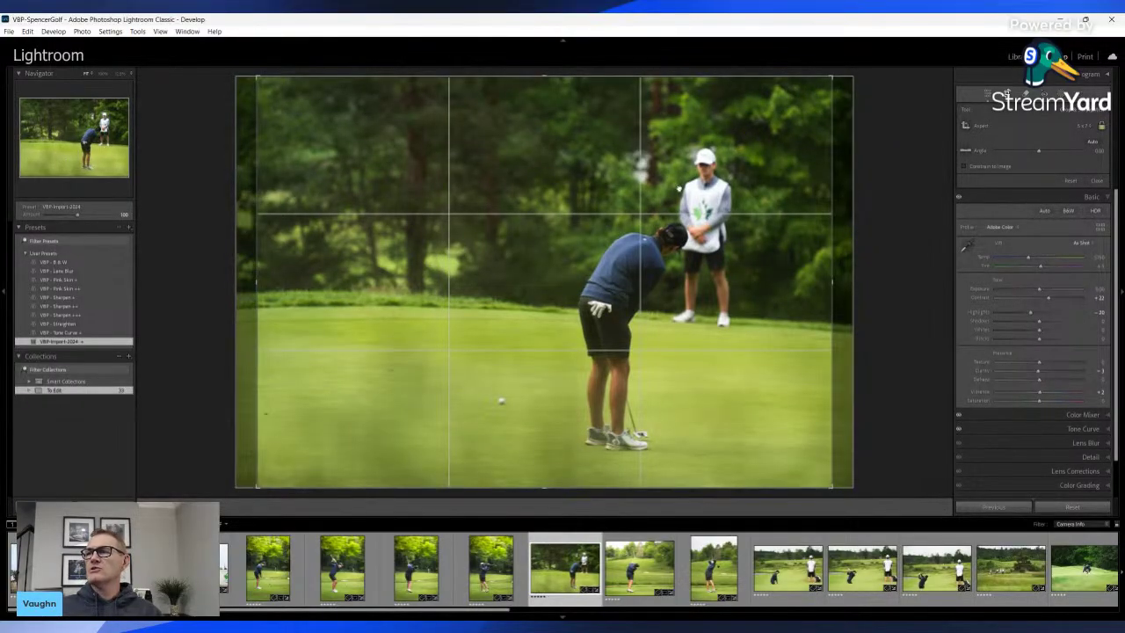
{"action": "key", "text": "Return"}
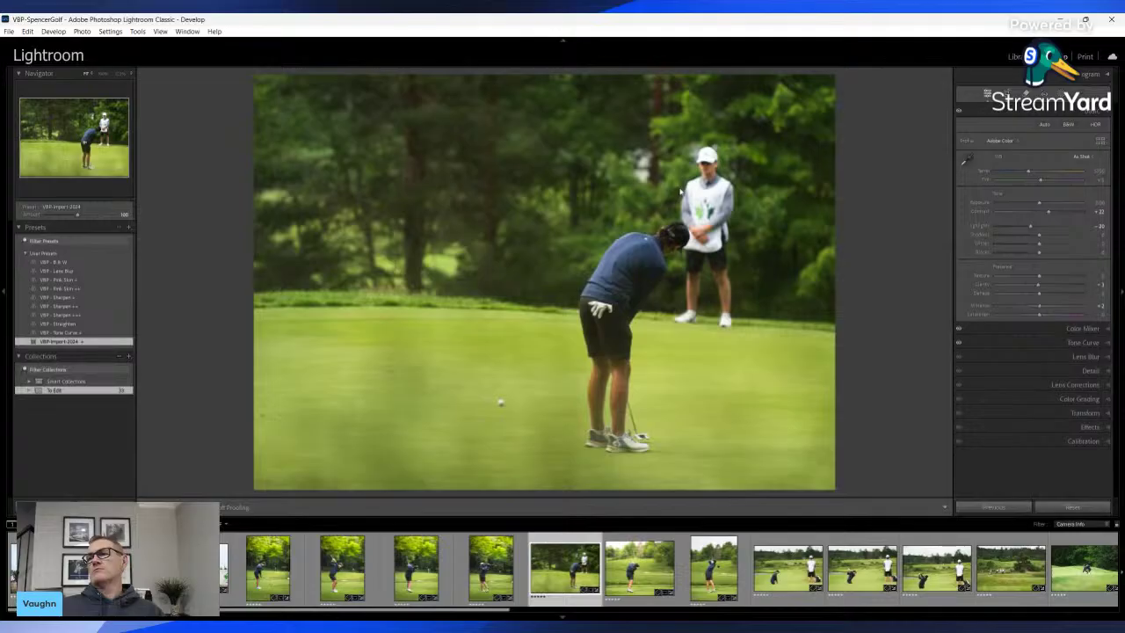
Recrop the putting photo to a 2 x 3 aspect ratio, slightly trimming its sides and upper edge
{"action": "key", "text": "r"}
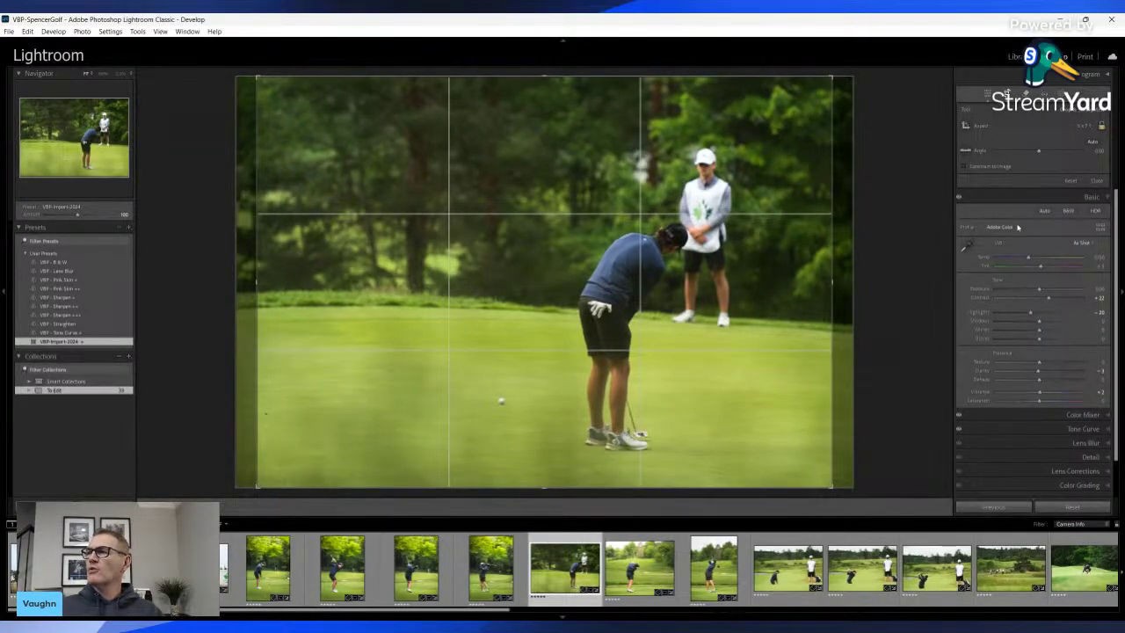
{"action": "left_click_drag", "start_coordinate": [487, 469], "coordinate": [476, 491]}
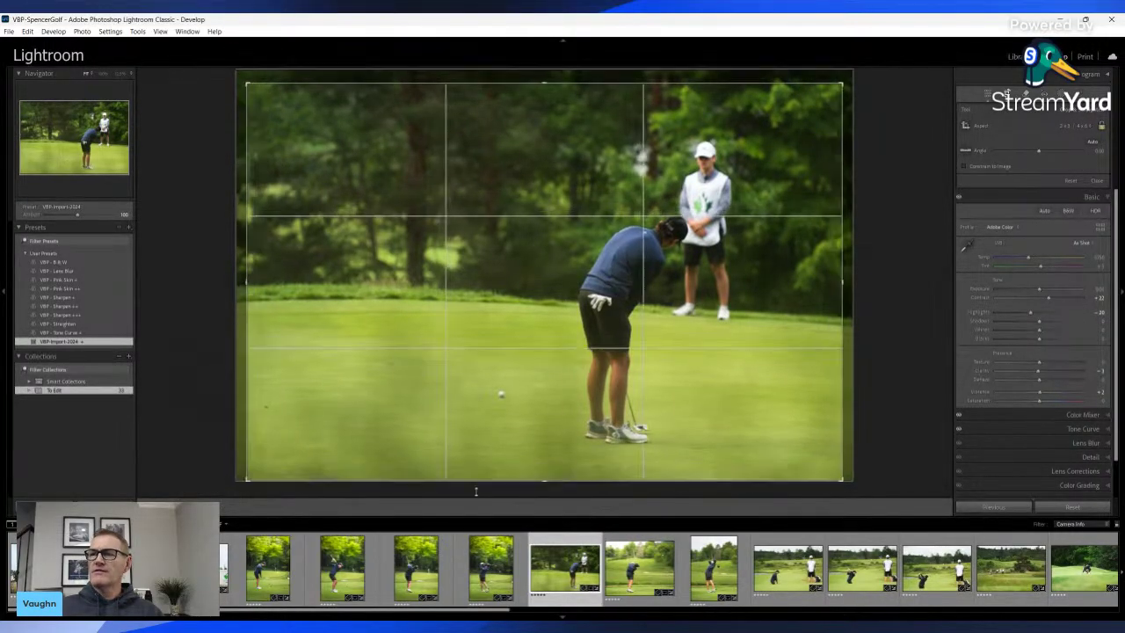
{"action": "key", "text": "r"}
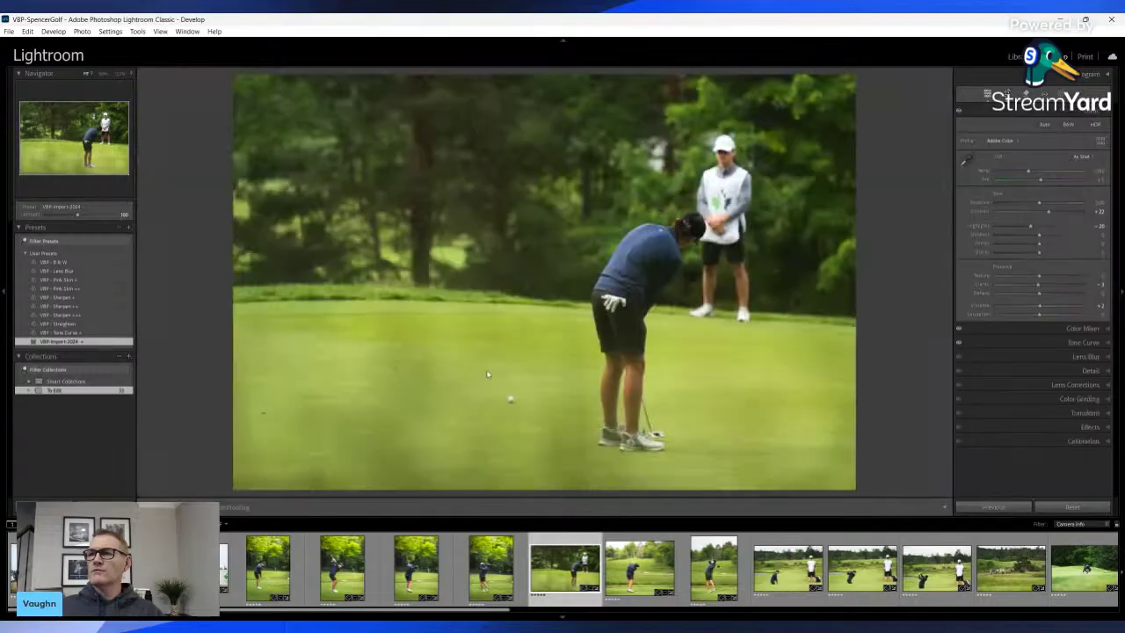
Check the grass up close, add a large radial gradient mask around the golfer and caddie, and raise its exposure to 0.75
{"action": "left_click", "coordinate": [388, 366]}
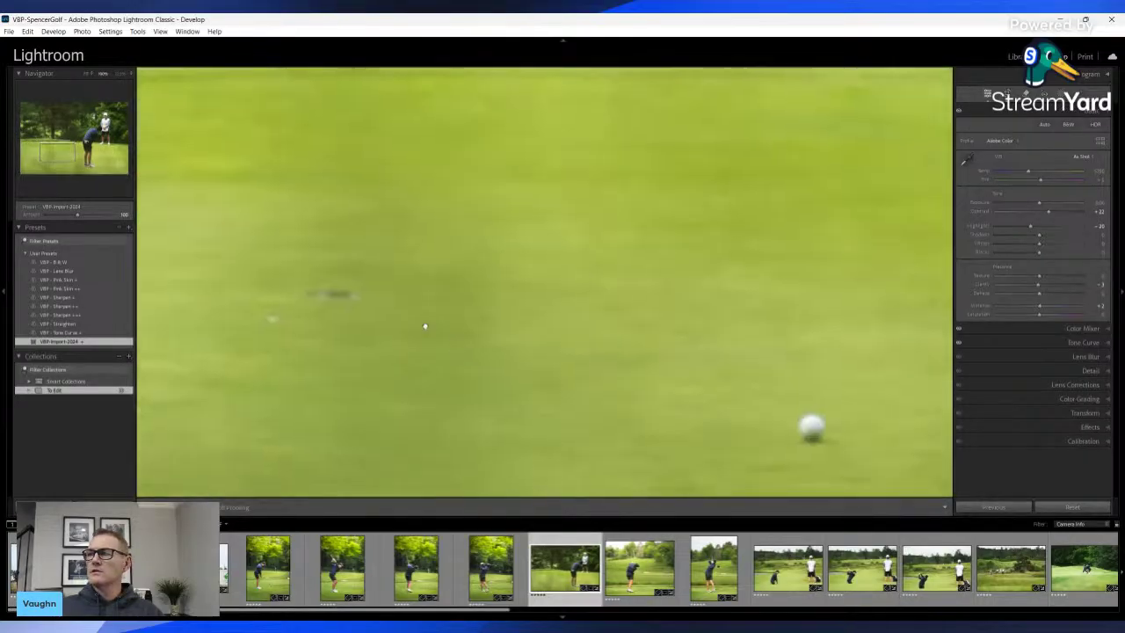
{"action": "left_click", "coordinate": [424, 326]}
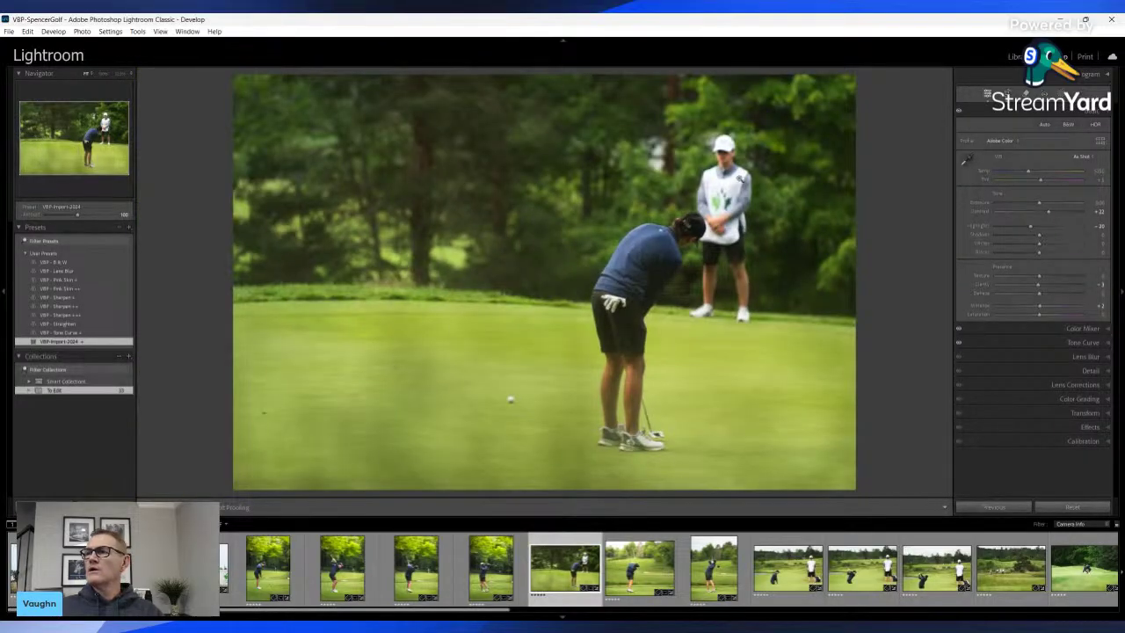
{"action": "key", "text": "shift+m"}
{"action": "mouse_move", "coordinate": [522, 144]}
{"action": "left_mouse_down"}
{"action": "mouse_move", "coordinate": [834, 416]}
{"action": "mouse_move", "coordinate": [861, 477]}
{"action": "mouse_move", "coordinate": [890, 504]}
{"action": "left_mouse_up"}
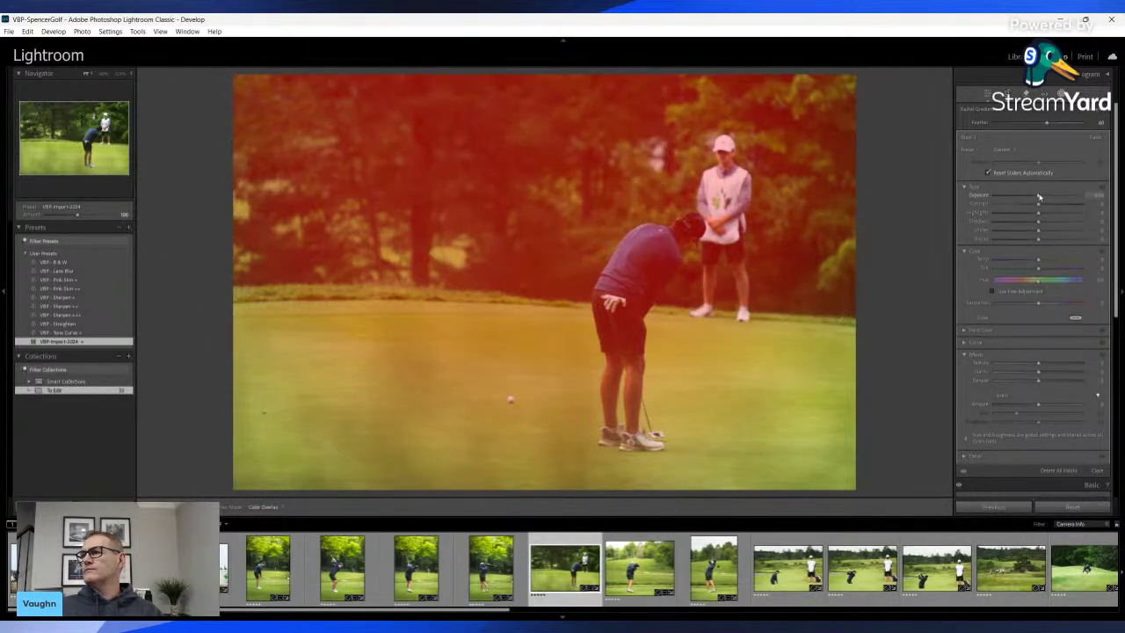
{"action": "left_click_drag", "start_coordinate": [1039, 196], "coordinate": [1046, 201]}
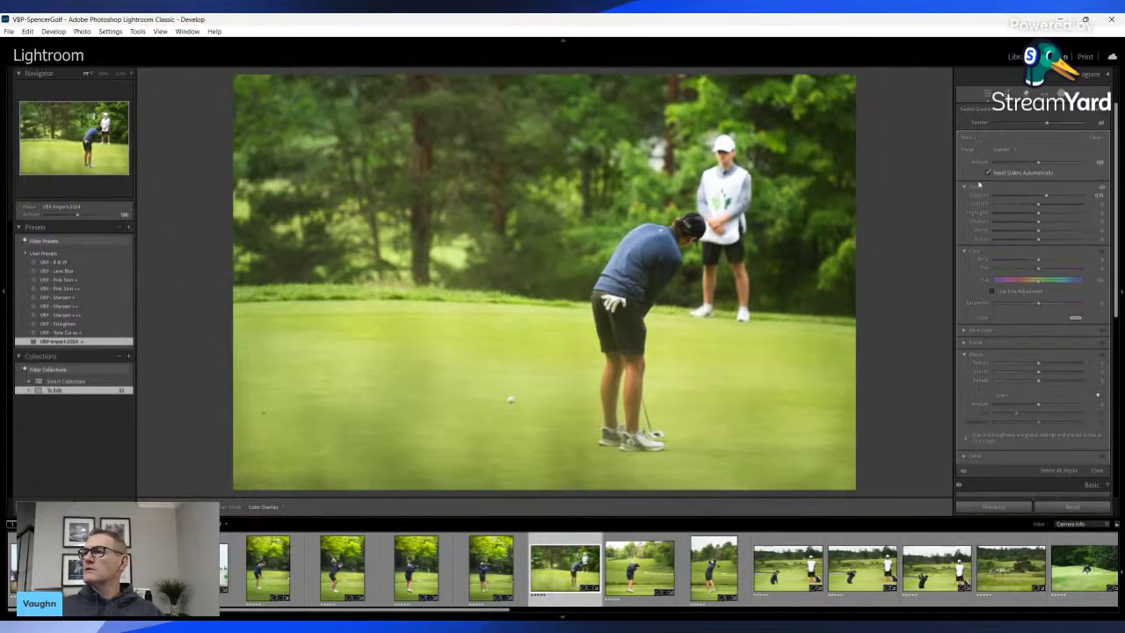
Subtract the background from the radial gradient mask around the golfer and caddie, and compare the photo with its unedited version
{"action": "scroll", "coordinate": [987, 169], "scroll_direction": "down", "scroll_amount": 1}
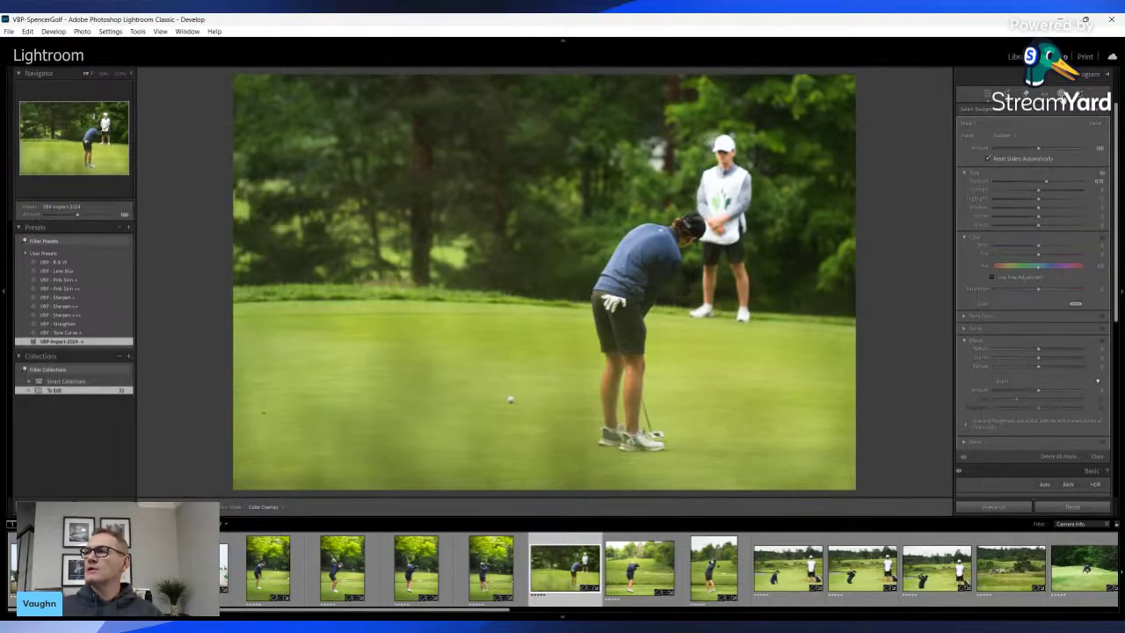
{"action": "left_click", "coordinate": [1062, 95]}
{"action": "left_click", "coordinate": [1063, 95]}
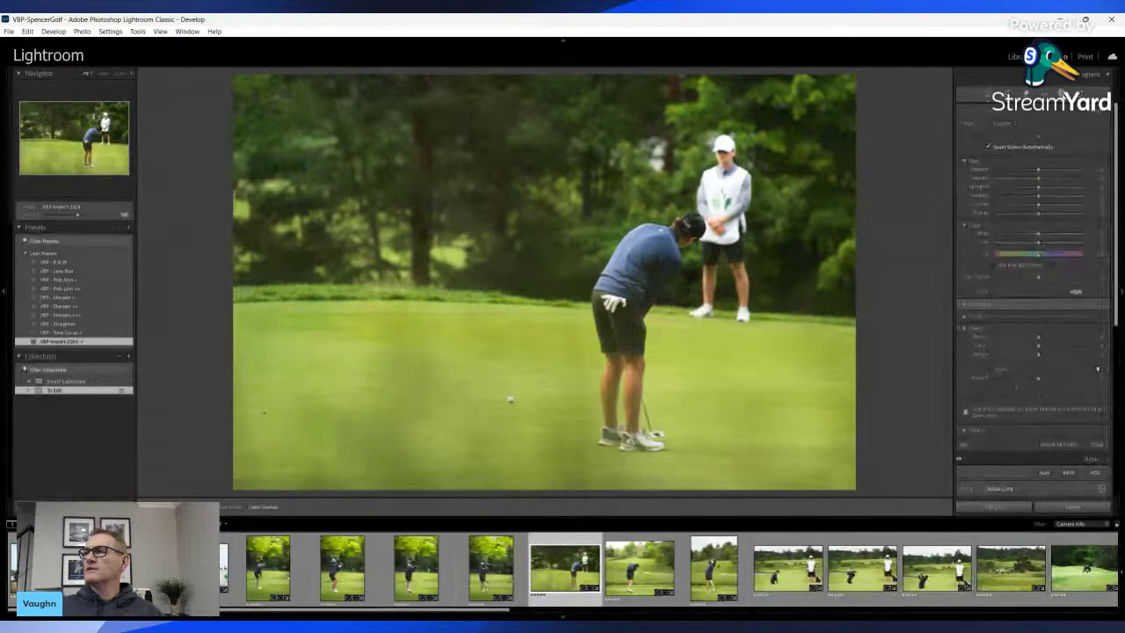
{"action": "left_click", "coordinate": [1062, 93]}
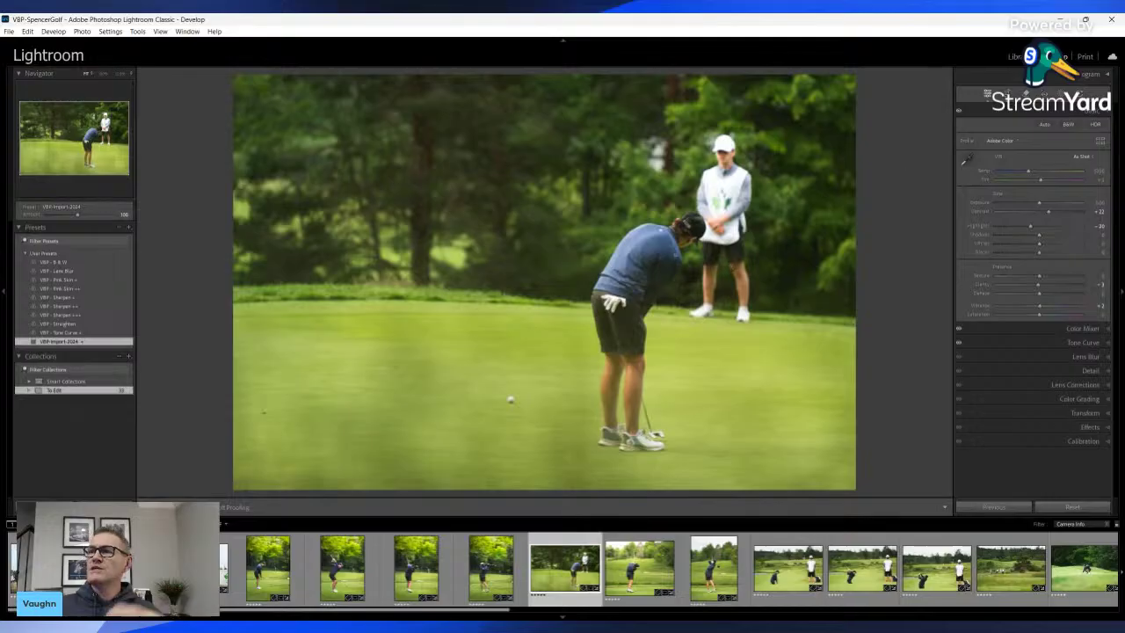
{"action": "key", "text": "backslash"}
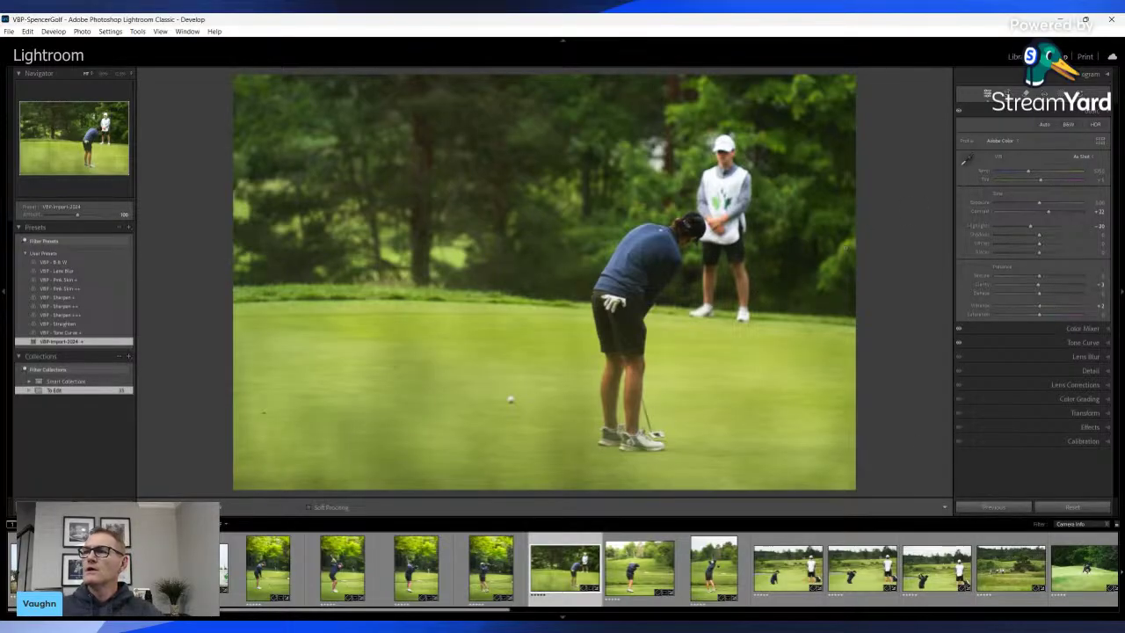
{"action": "key", "text": "shift+m"}
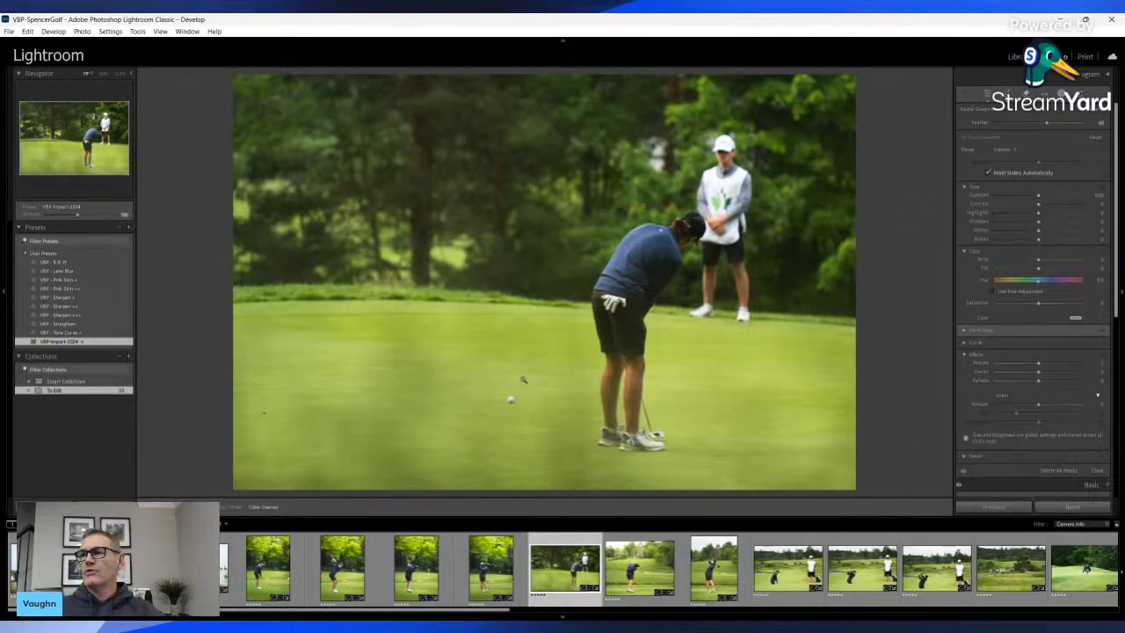
{"action": "key", "text": "shift+m"}
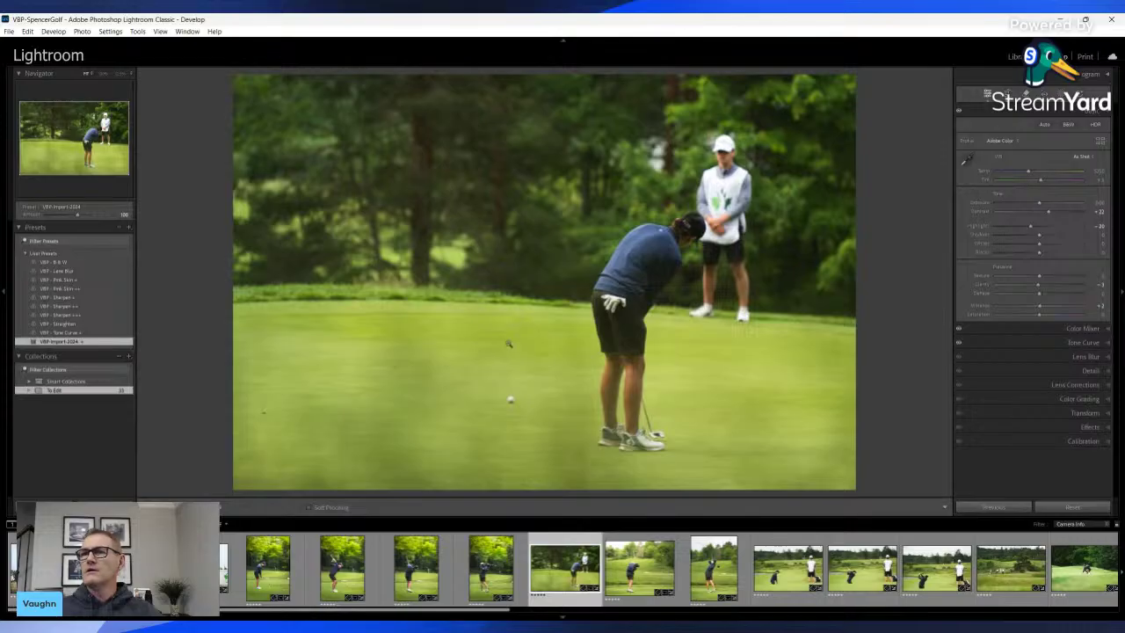
{"action": "key", "text": "shift+m"}
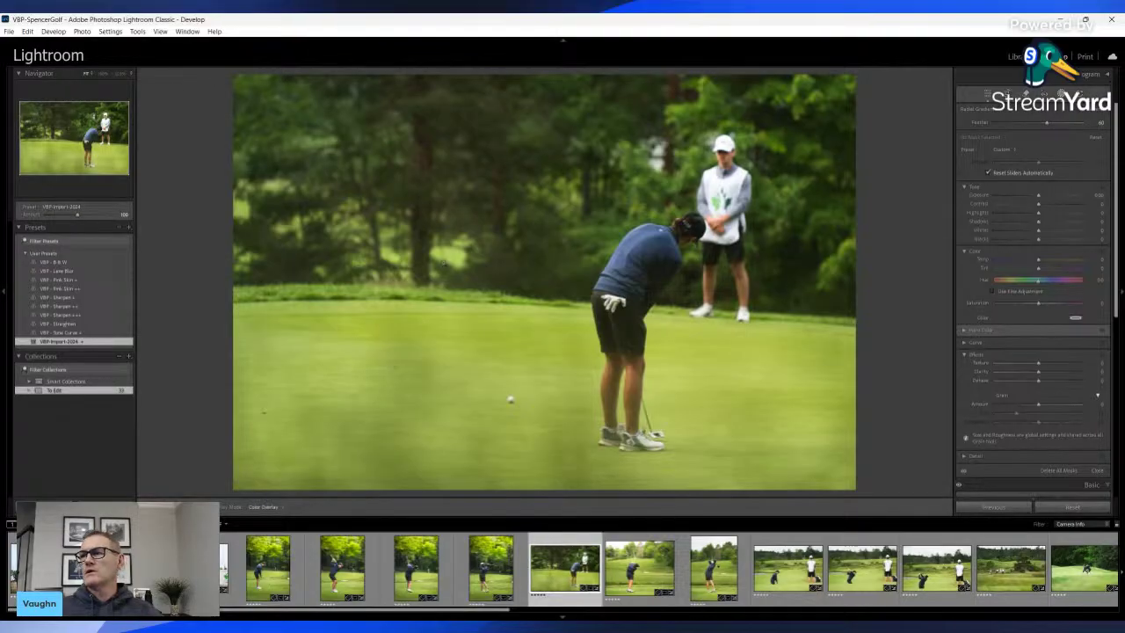
{"action": "key", "text": "shift+w"}
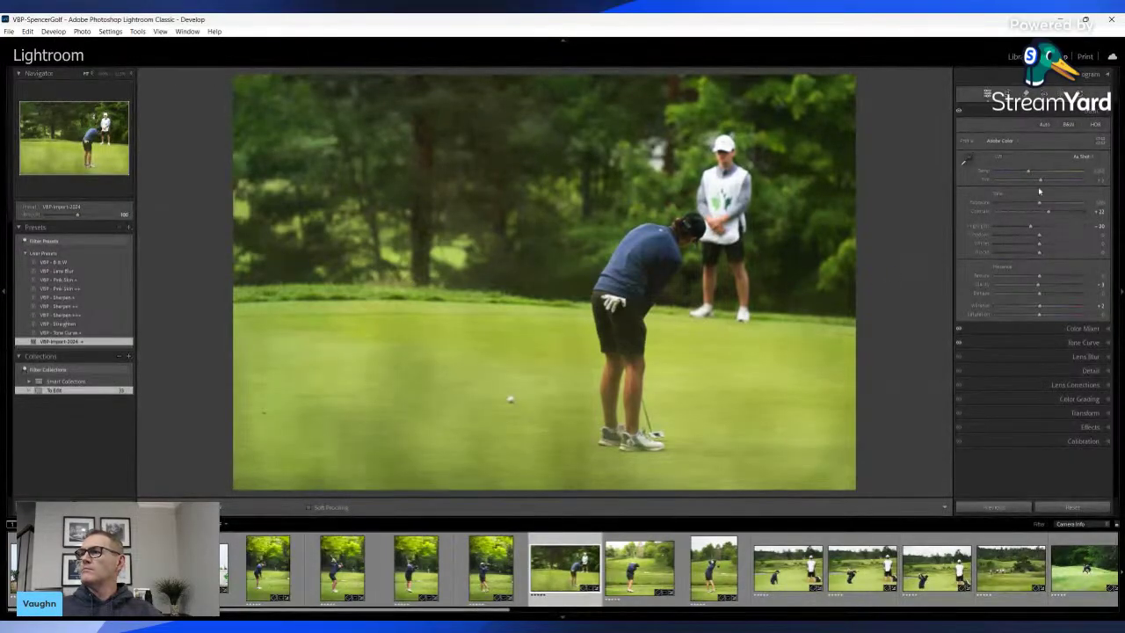
{"action": "left_click", "coordinate": [1062, 95]}
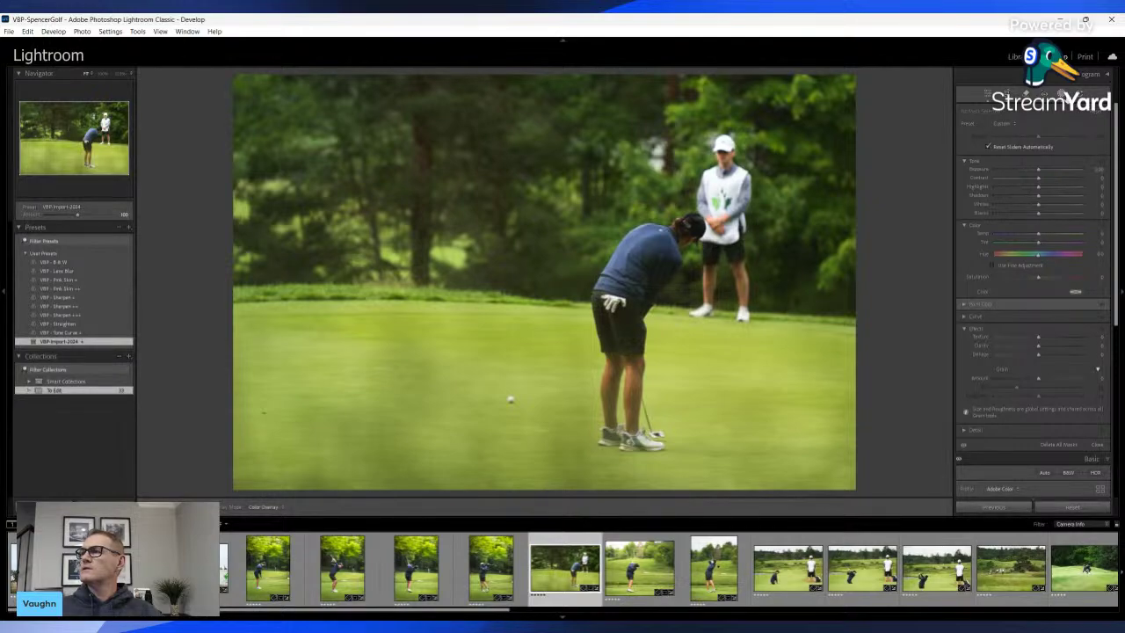
{"action": "left_click", "coordinate": [987, 93]}
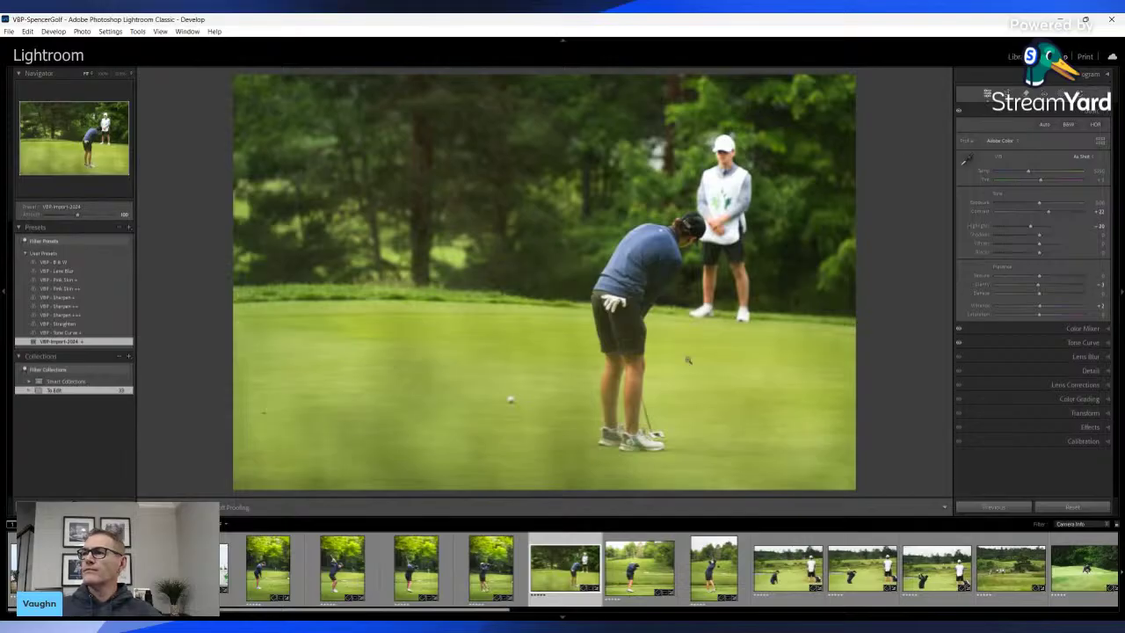
Add a wide, flat radial gradient mask over the putting green, centred near the ball, and raise its exposure
{"action": "key", "text": "shift+m"}
{"action": "left_click_drag", "start_coordinate": [502, 383], "coordinate": [919, 466]}
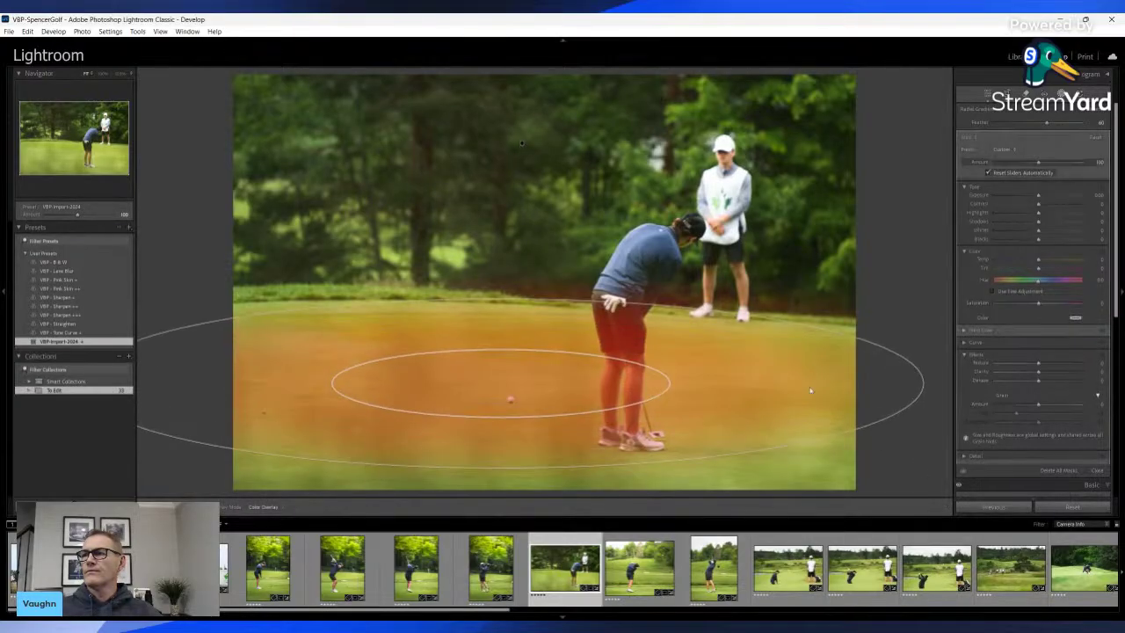
{"action": "left_click_drag", "start_coordinate": [1039, 196], "coordinate": [1045, 199]}
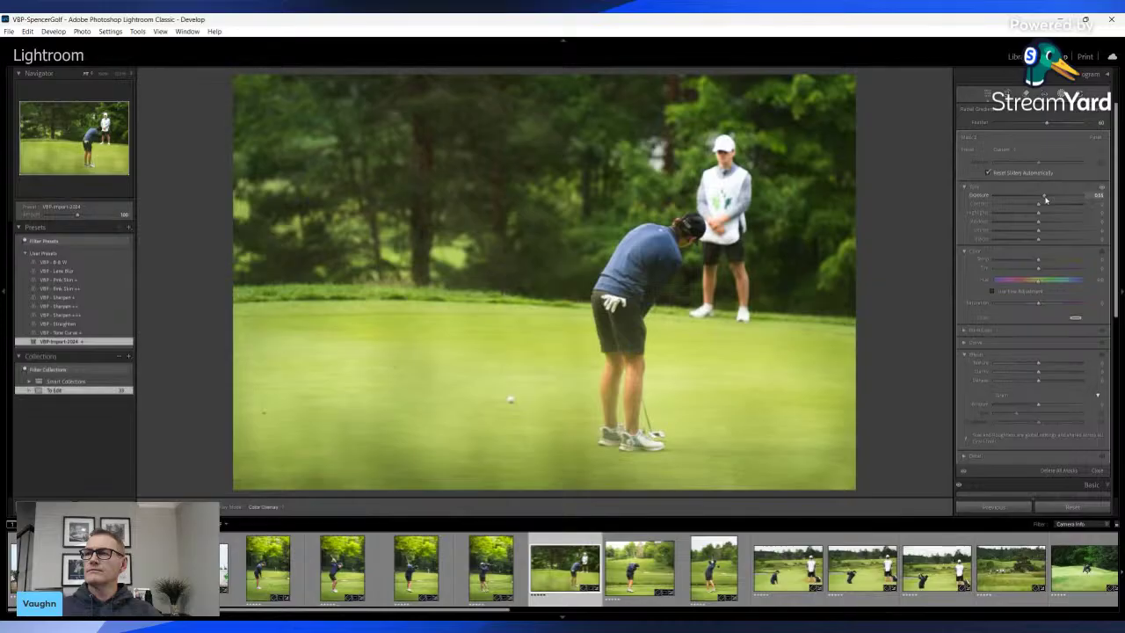
{"action": "mouse_move", "coordinate": [813, 266]}
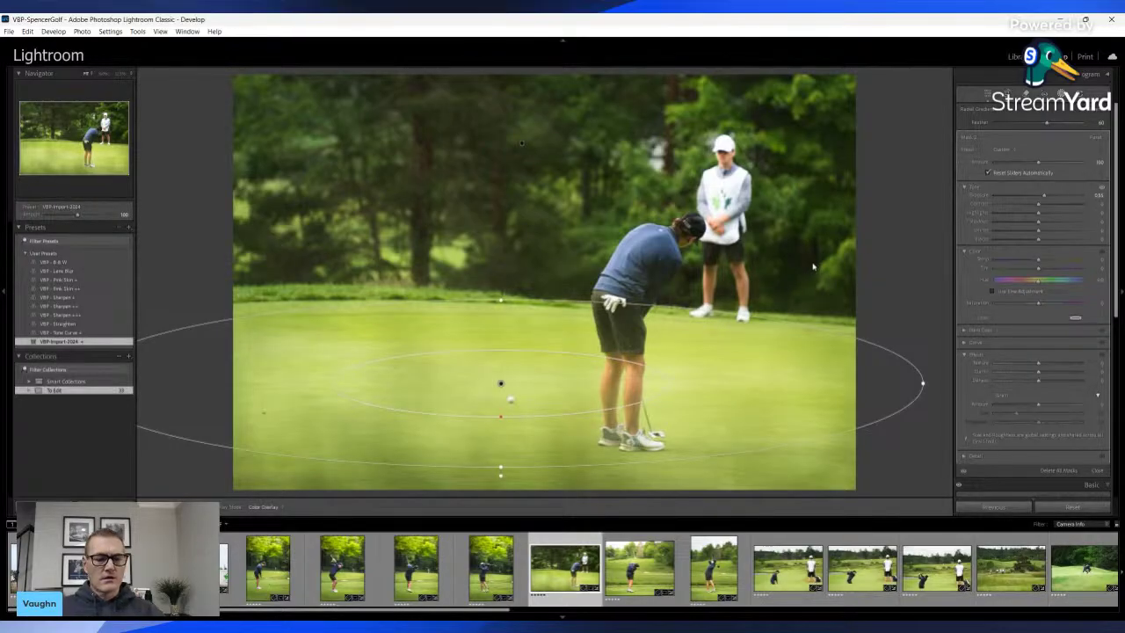
{"action": "key", "text": "shift+w"}
Add a large radial gradient mask over the trees at the photo's upper left, raising its exposure and warming its temperature
{"action": "key", "text": "shift+m"}
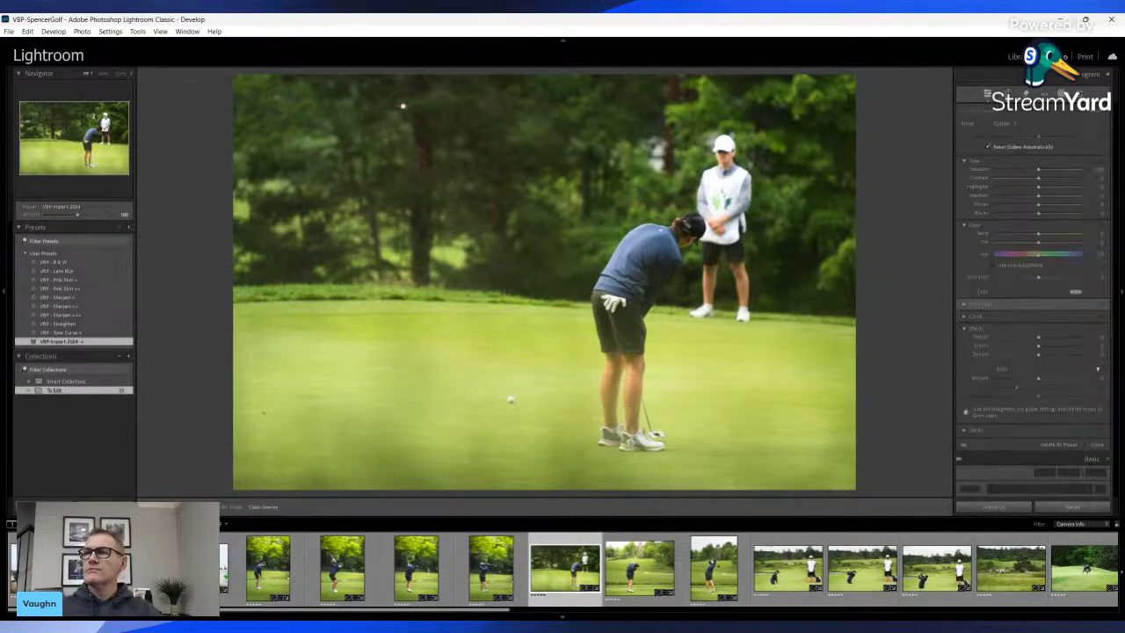
{"action": "left_click_drag", "start_coordinate": [392, 92], "coordinate": [717, 372]}
{"action": "left_click_drag", "start_coordinate": [372, 188], "coordinate": [339, 80]}
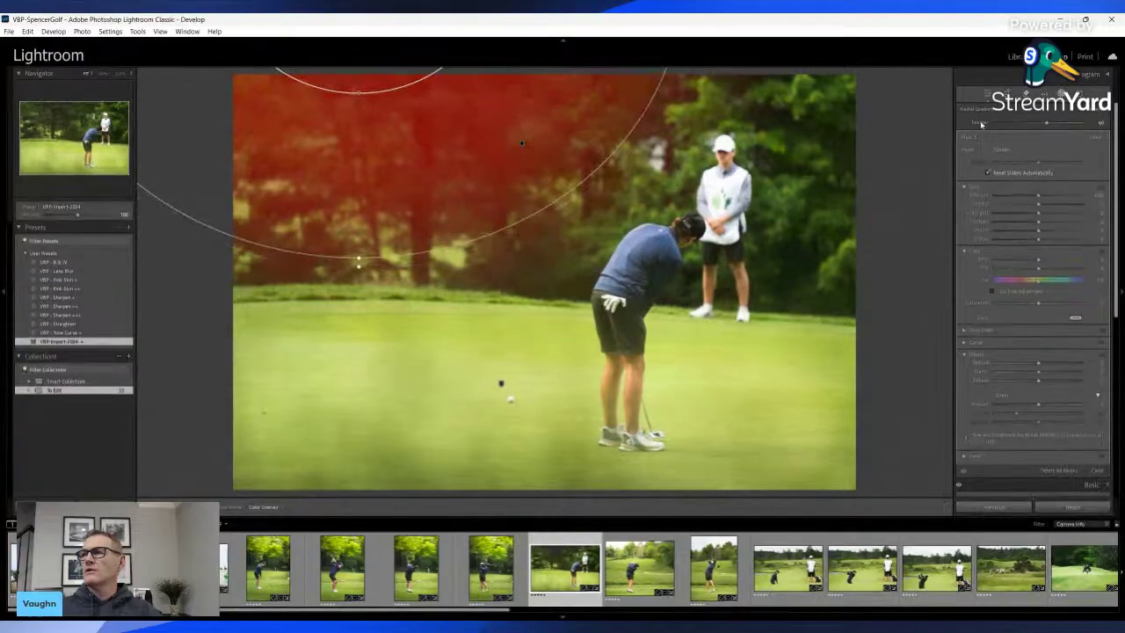
{"action": "left_click_drag", "start_coordinate": [1040, 196], "coordinate": [1053, 199]}
{"action": "left_click_drag", "start_coordinate": [1039, 260], "coordinate": [1049, 261]}
{"action": "key", "text": "shift+m"}
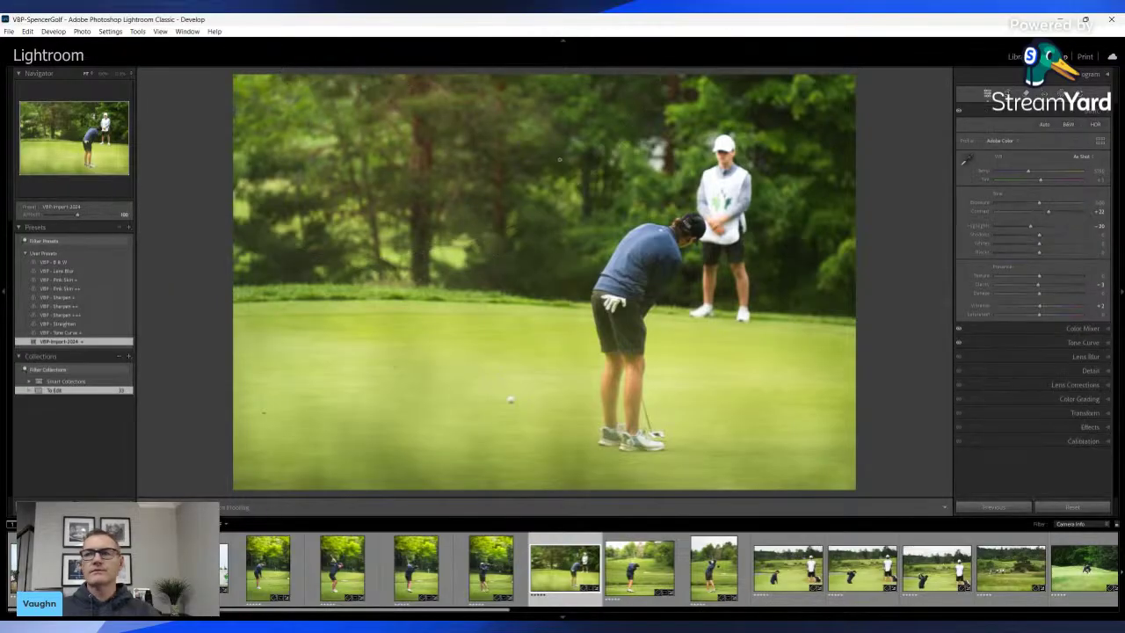
Add a narrow radial gradient mask over the caddie's head and torso and lower its highlights
{"action": "key", "text": "shift+m"}
{"action": "left_click_drag", "start_coordinate": [726, 199], "coordinate": [767, 273]}
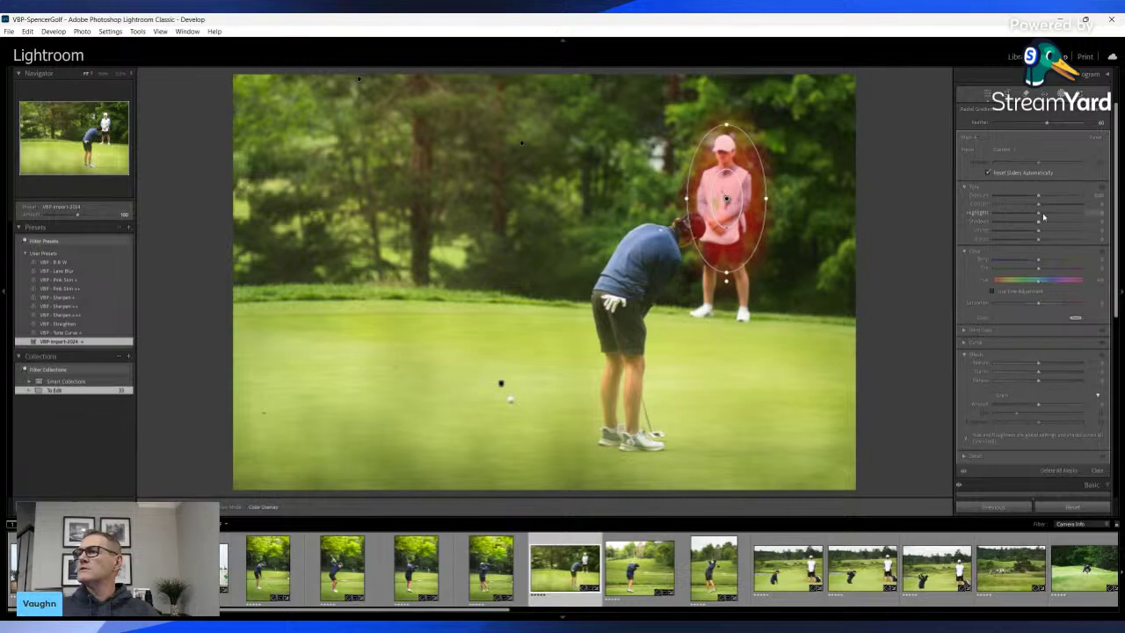
{"action": "left_click_drag", "start_coordinate": [1039, 215], "coordinate": [1018, 215]}
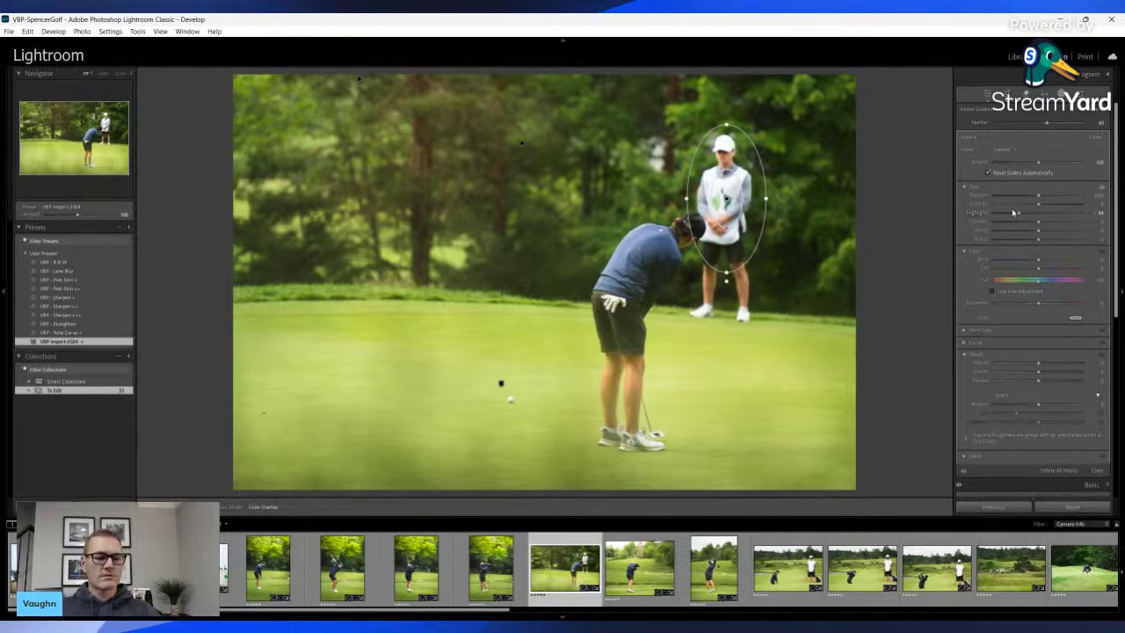
{"action": "scroll", "coordinate": [1014, 214], "scroll_direction": "down", "scroll_amount": 1}
{"action": "key", "text": "shift+w"}
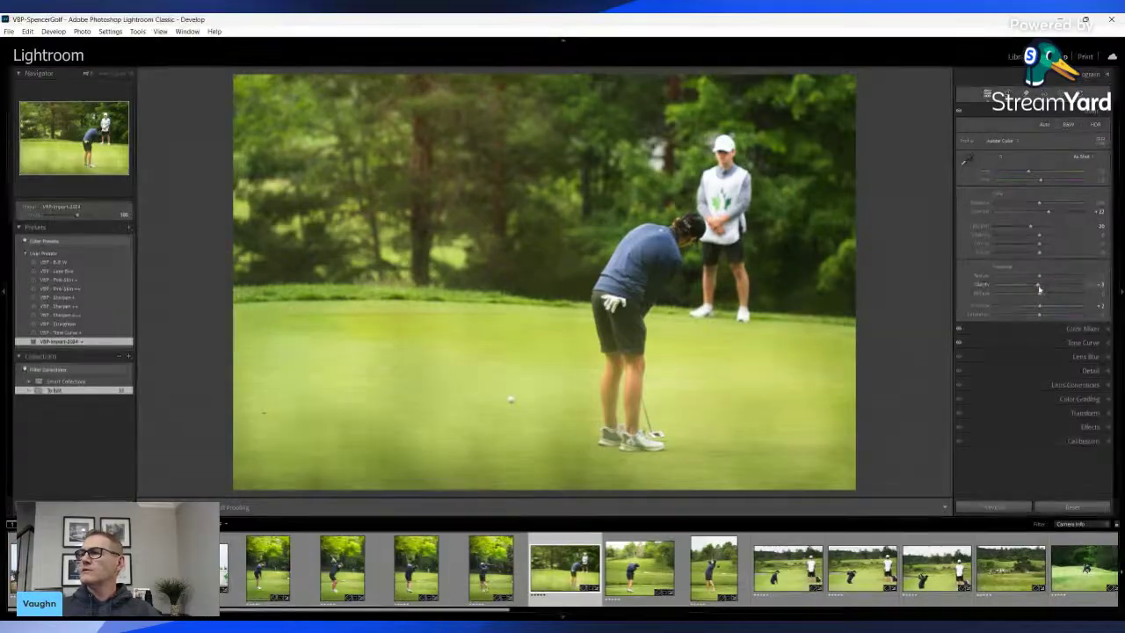
Set the putting photo's overall clarity to +14 and clone out small dark marks on the left part of the green
{"action": "left_click_drag", "start_coordinate": [1048, 286], "coordinate": [1040, 284]}
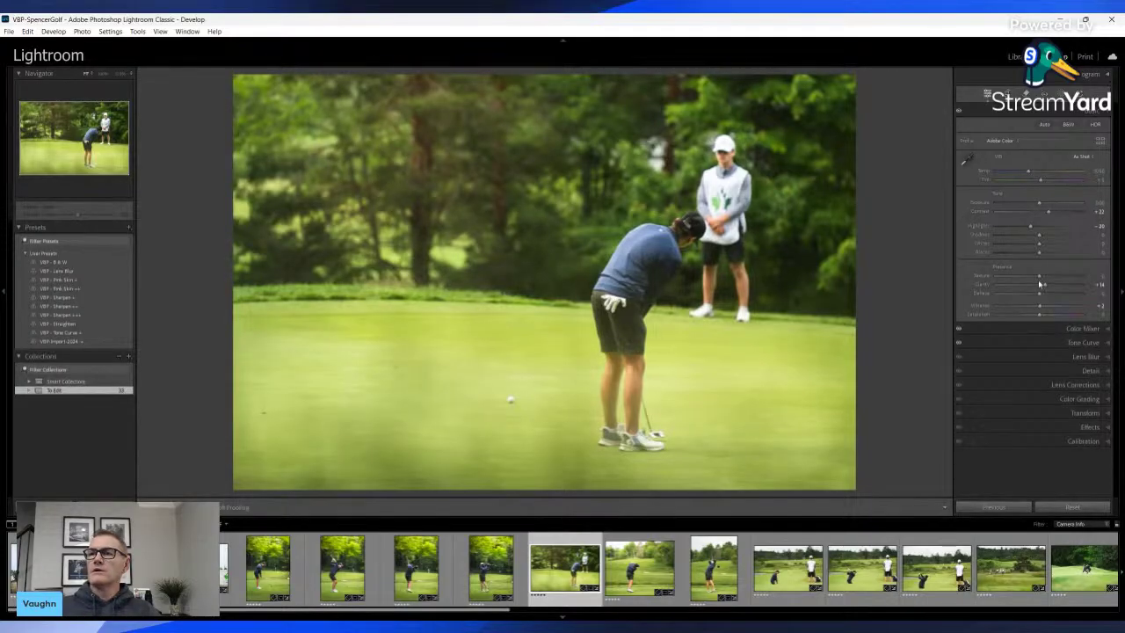
{"action": "key", "text": "q"}
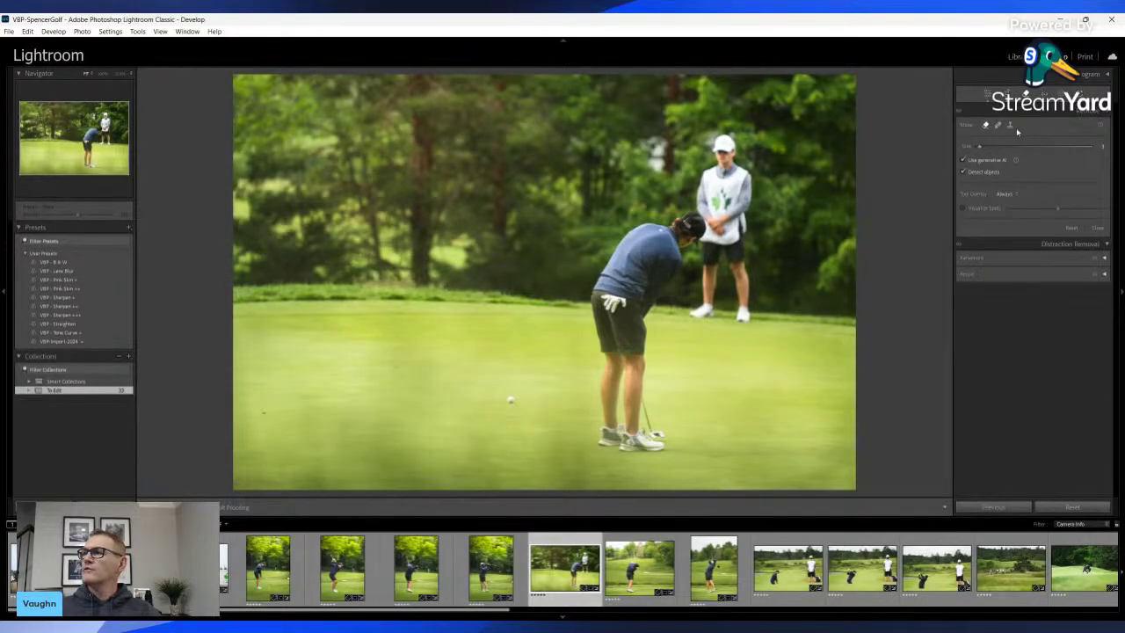
{"action": "left_click", "coordinate": [1010, 126]}
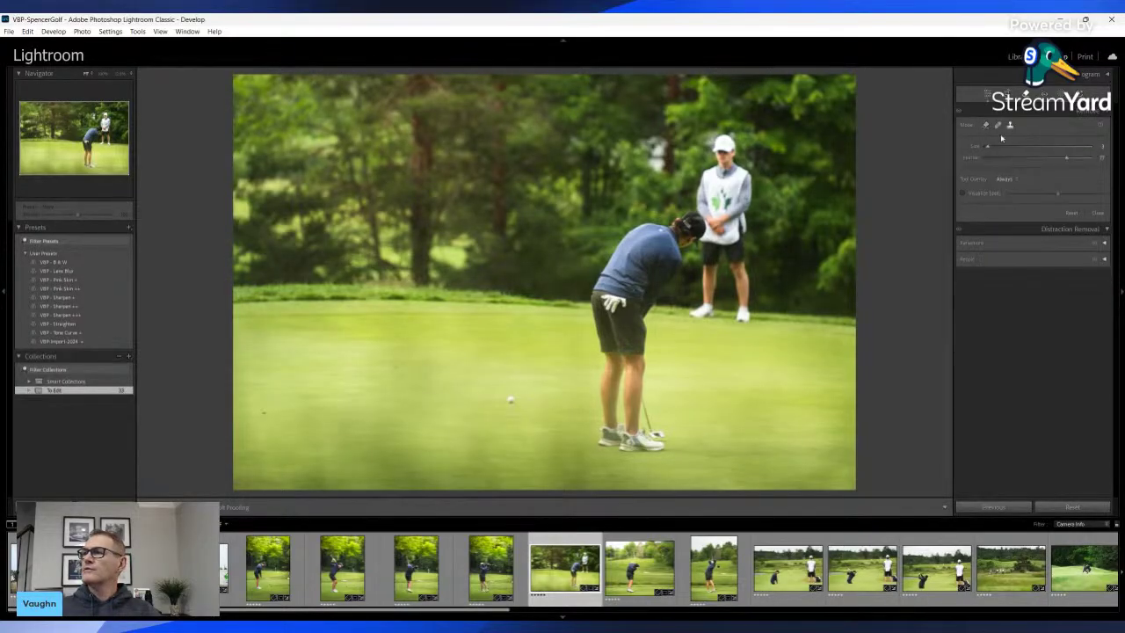
{"action": "left_click", "coordinate": [261, 412]}
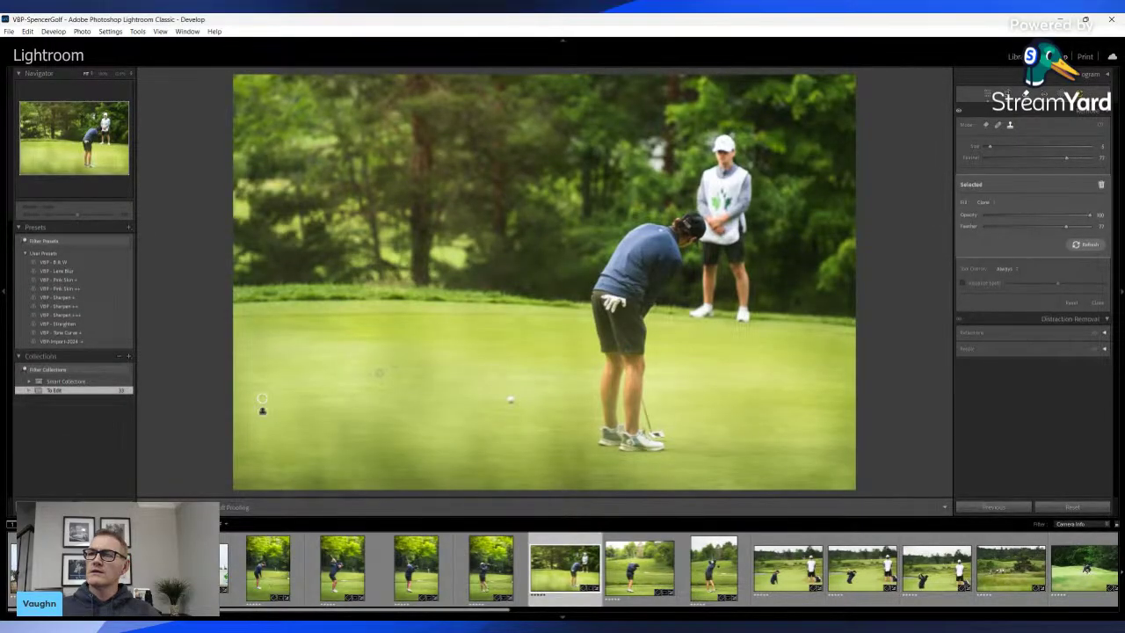
{"action": "left_click", "coordinate": [378, 362]}
{"action": "key", "text": "q"}
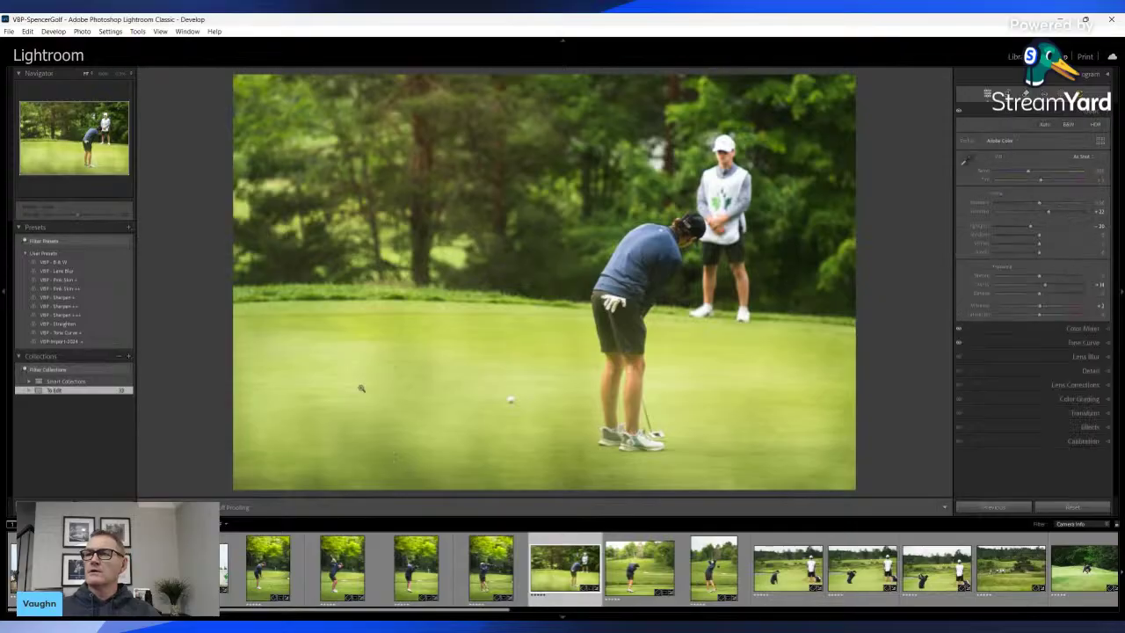
Compare the putting photo before and after the edits, checking the brightness of the trees, the green, and the golfers
{"action": "key", "text": "backslash"}
{"action": "key", "text": "backslash"}
{"action": "key", "text": "backslash"}
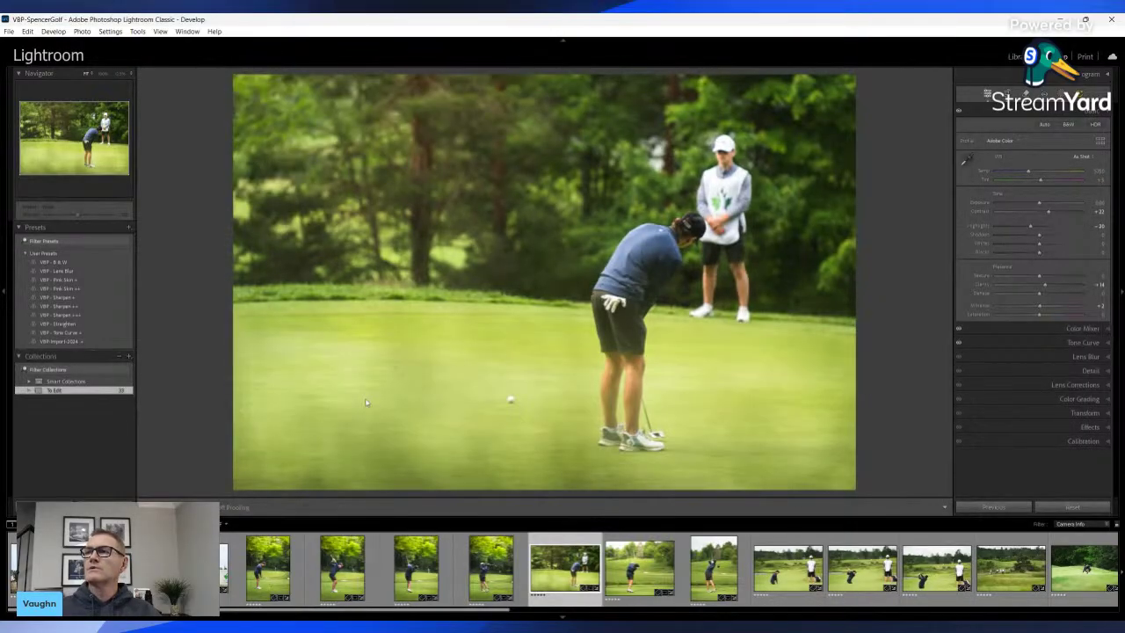
{"action": "key", "text": "backslash"}
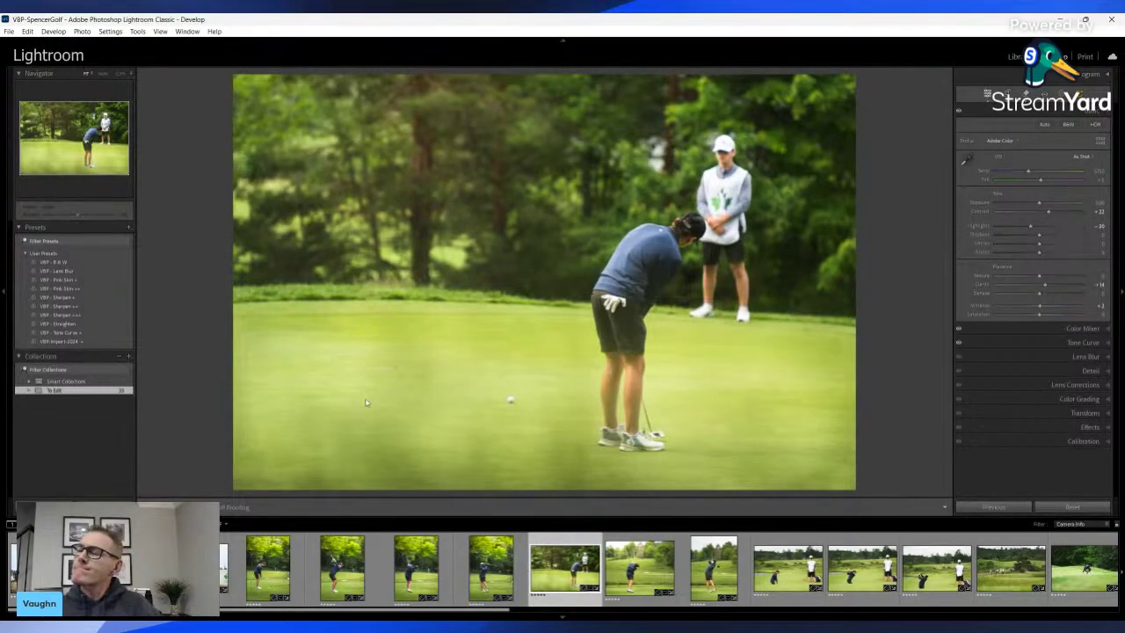
{"action": "key", "text": "backslash"}
{"action": "key", "text": "backslash"}
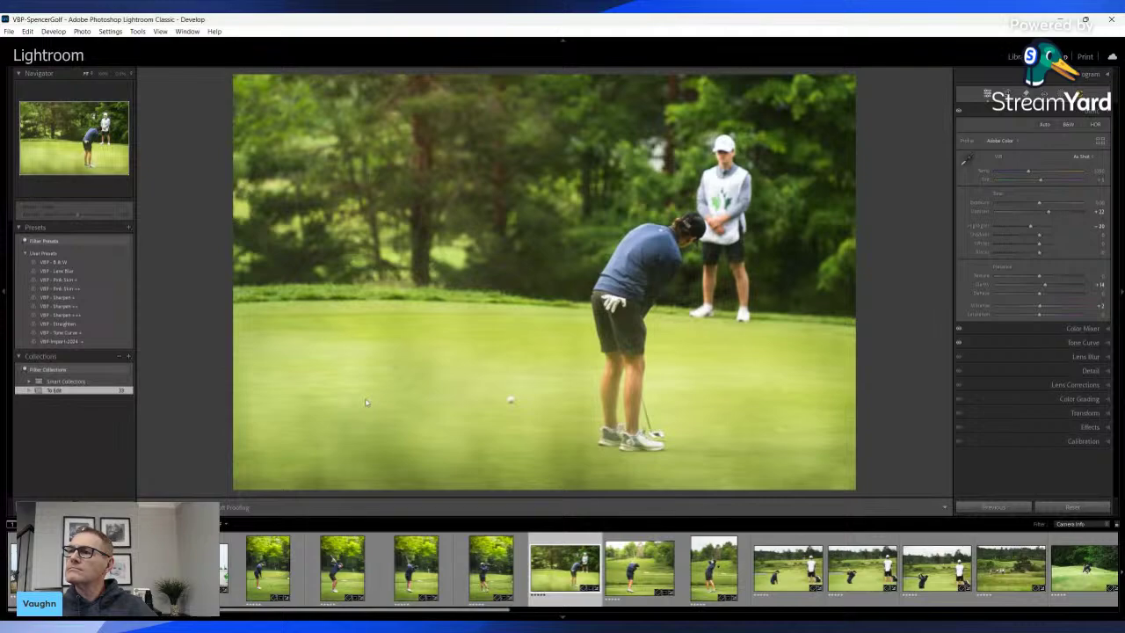
{"action": "key", "text": "backslash"}
{"action": "key", "text": "backslash"}
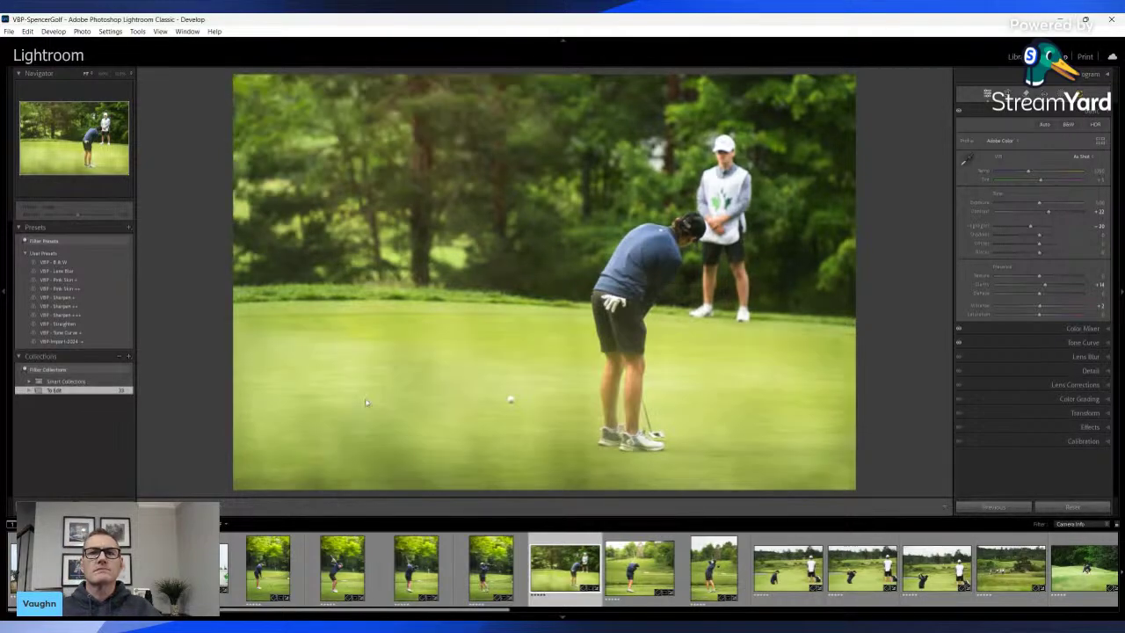
{"action": "key", "text": "backslash"}
{"action": "key", "text": "backslash"}
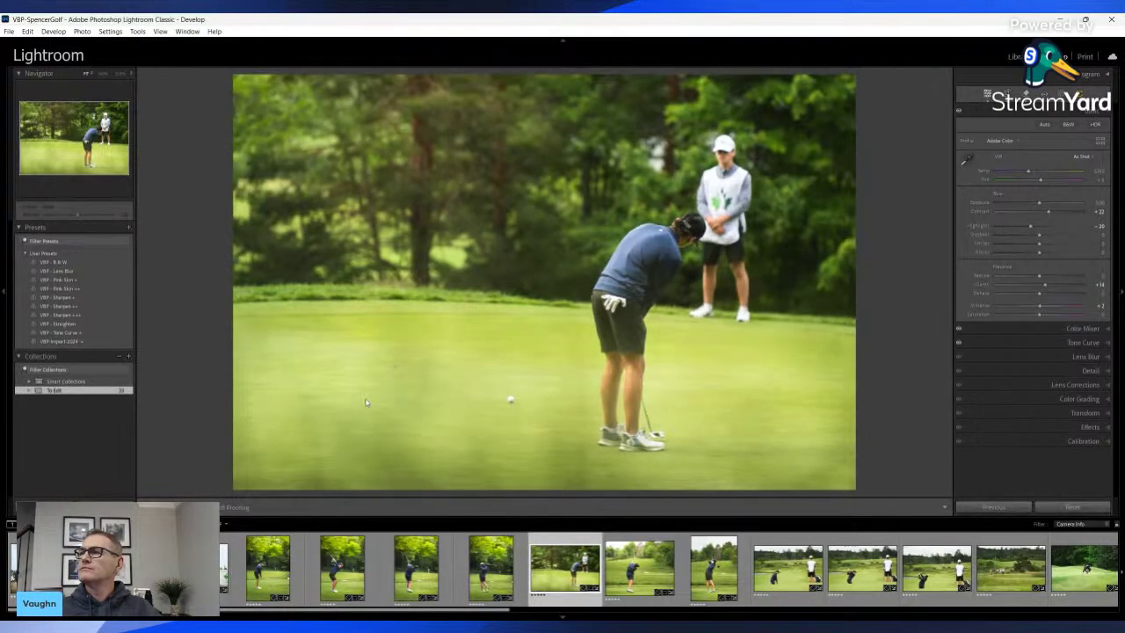
{"action": "key", "text": "backslash"}
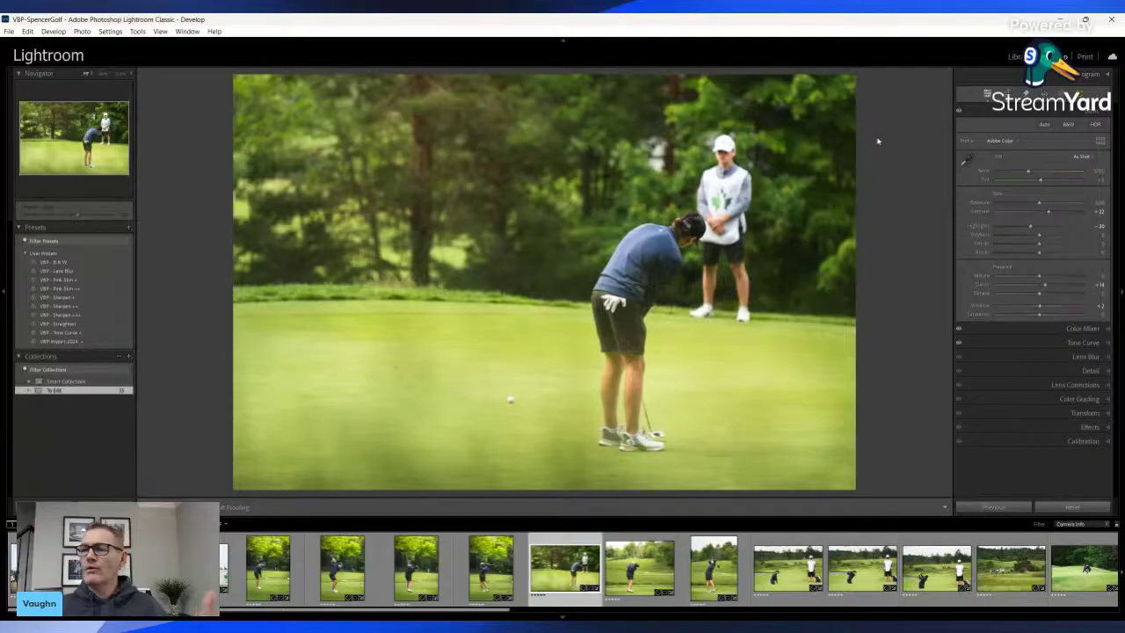
Switch to the following full-swing photo, check the flying ball up close, and set highlights to -100 and contrast to +27
{"action": "left_click", "coordinate": [644, 571]}
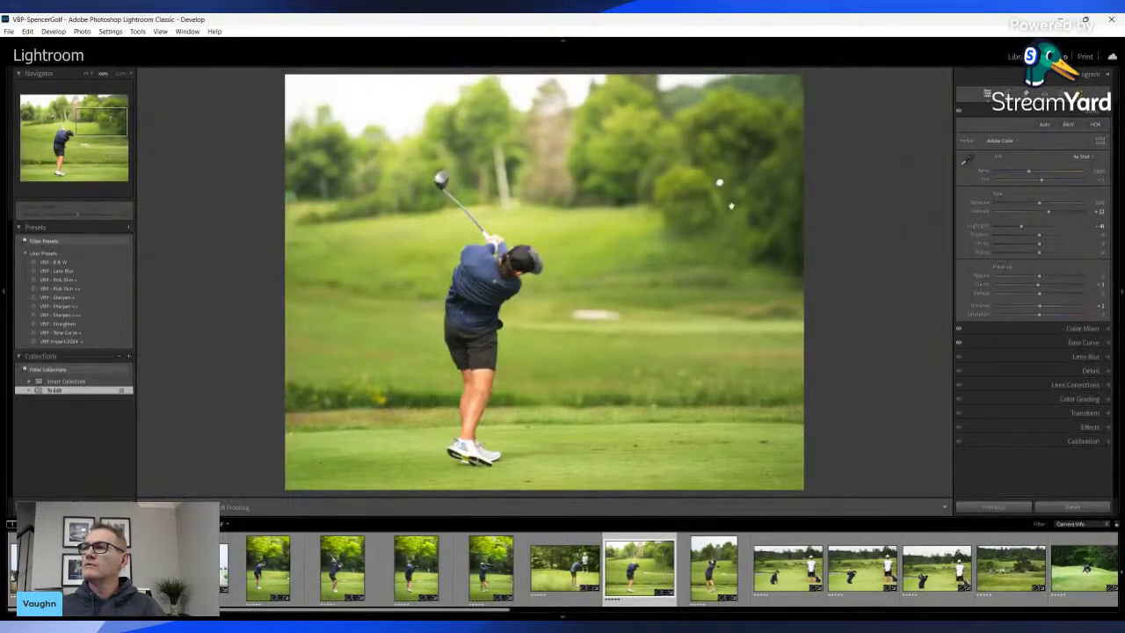
{"action": "left_click", "coordinate": [711, 185]}
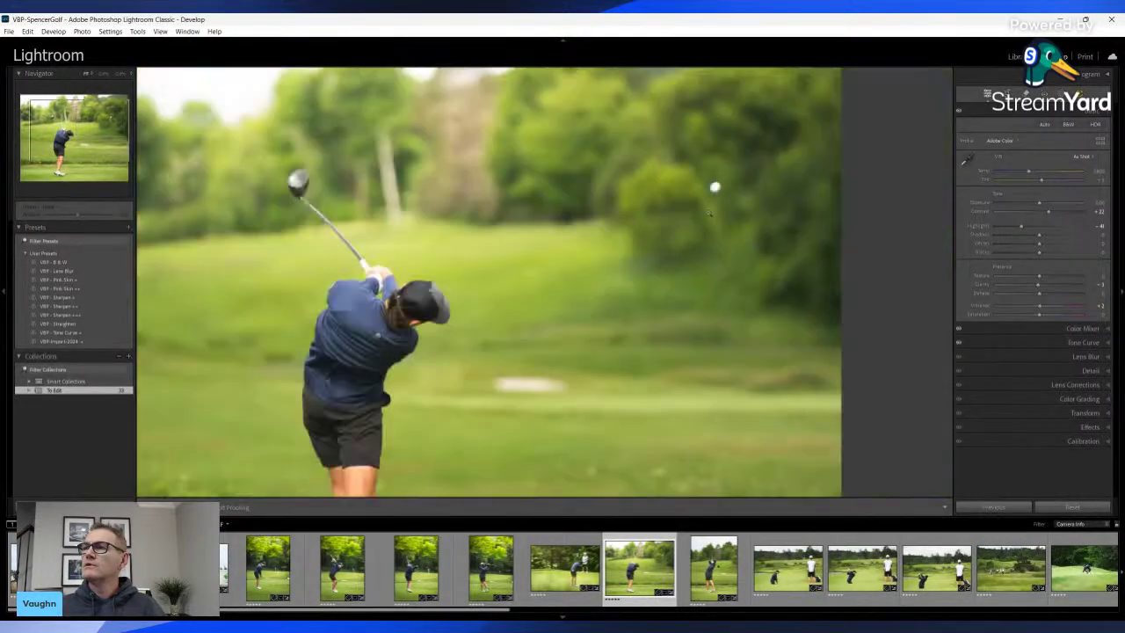
{"action": "left_click", "coordinate": [713, 187]}
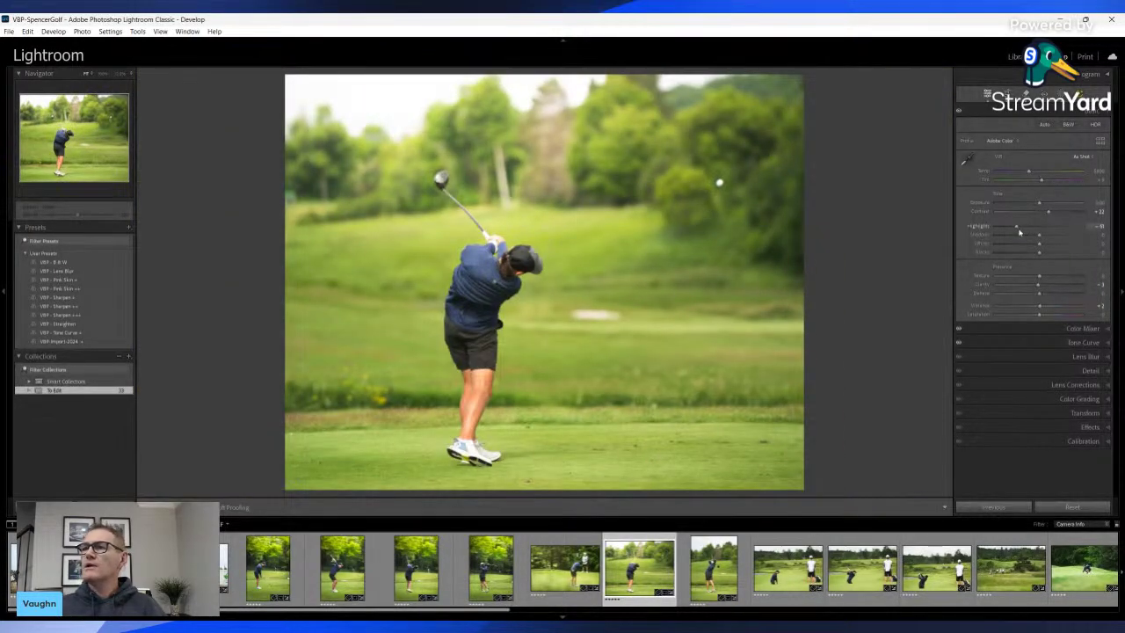
{"action": "left_click_drag", "start_coordinate": [1017, 227], "coordinate": [982, 229]}
{"action": "left_click_drag", "start_coordinate": [1048, 211], "coordinate": [1050, 211]}
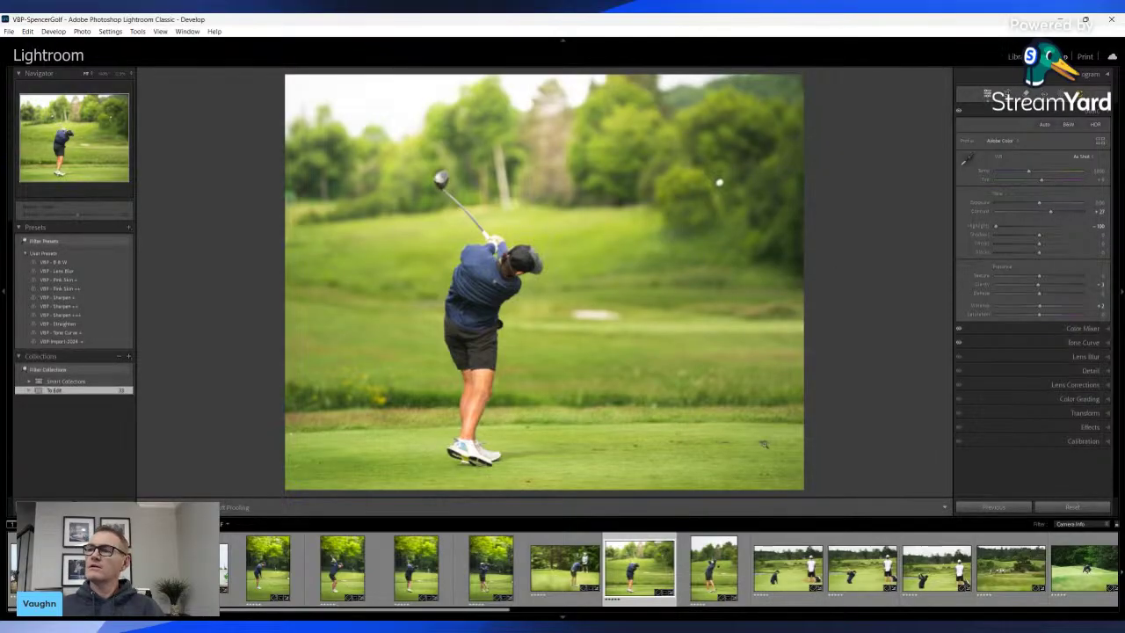
Clone out the small marks on the tee grass at the lower right and around the golfer's shoes
{"action": "key", "text": "q"}
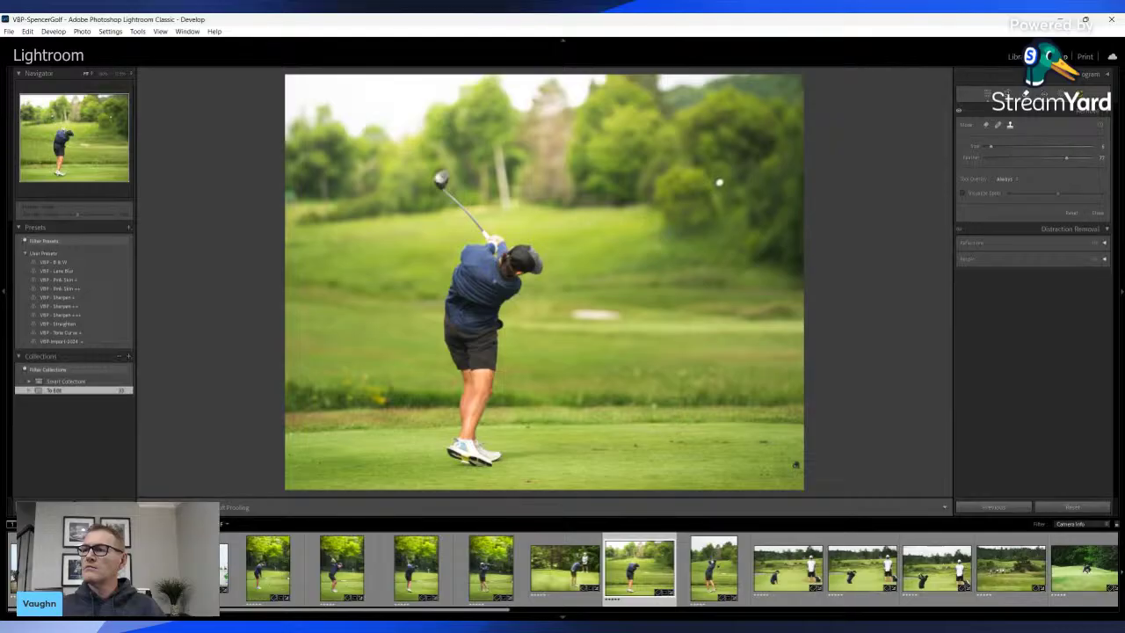
{"action": "left_click_drag", "start_coordinate": [716, 440], "coordinate": [770, 442]}
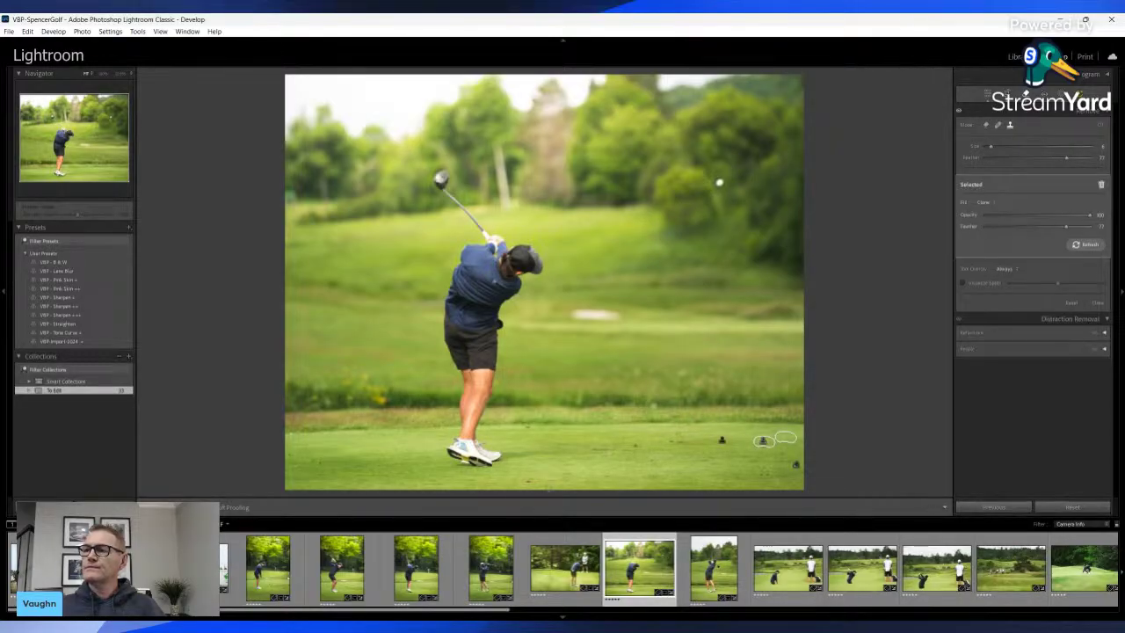
{"action": "left_click", "coordinate": [763, 441]}
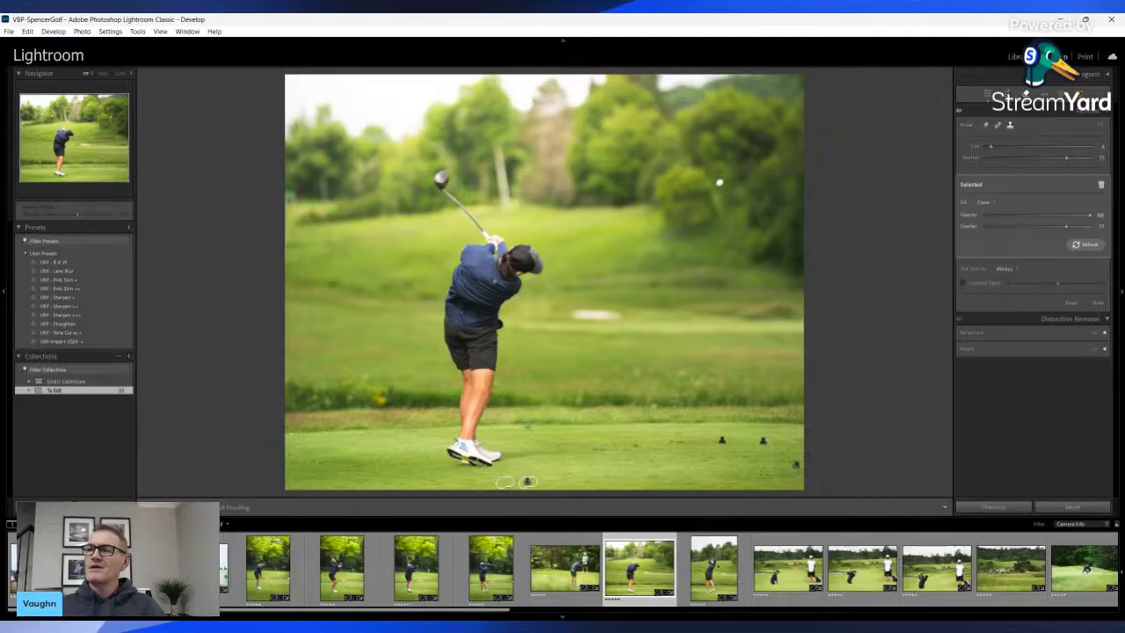
{"action": "left_click", "coordinate": [517, 425]}
{"action": "key", "text": "q"}
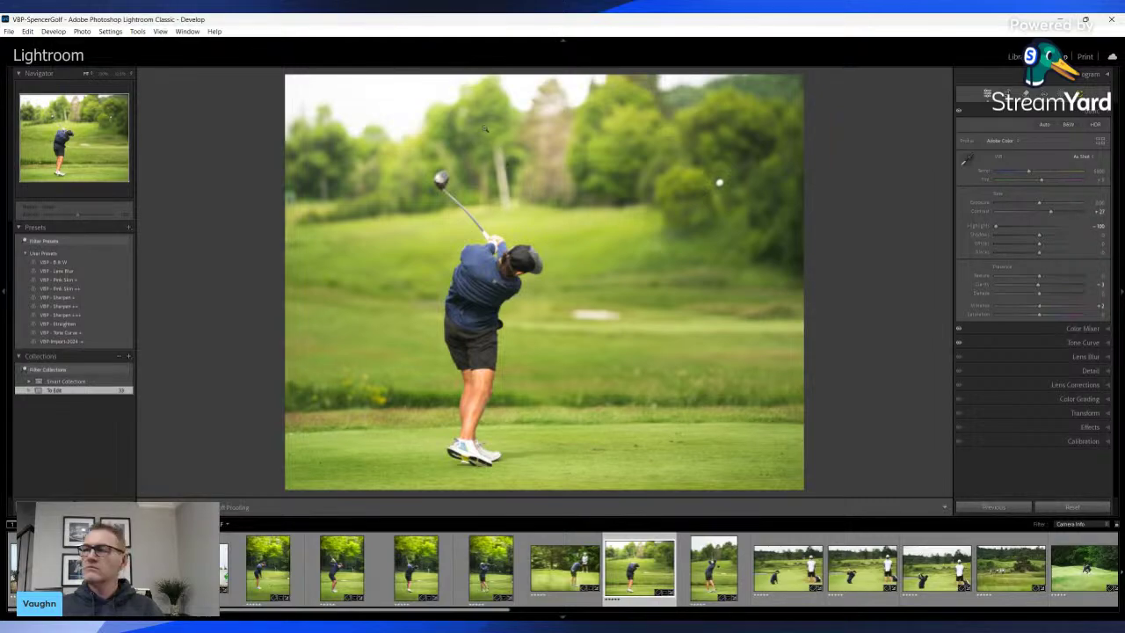
Clone out the pale tree trunk behind the club and compare the full-swing photo before and after the edits
{"action": "key", "text": "q"}
{"action": "mouse_move", "coordinate": [497, 139]}
{"action": "left_mouse_down"}
{"action": "mouse_move", "coordinate": [505, 201]}
{"action": "mouse_move", "coordinate": [519, 179]}
{"action": "mouse_move", "coordinate": [536, 178]}
{"action": "mouse_move", "coordinate": [466, 179]}
{"action": "left_mouse_up"}
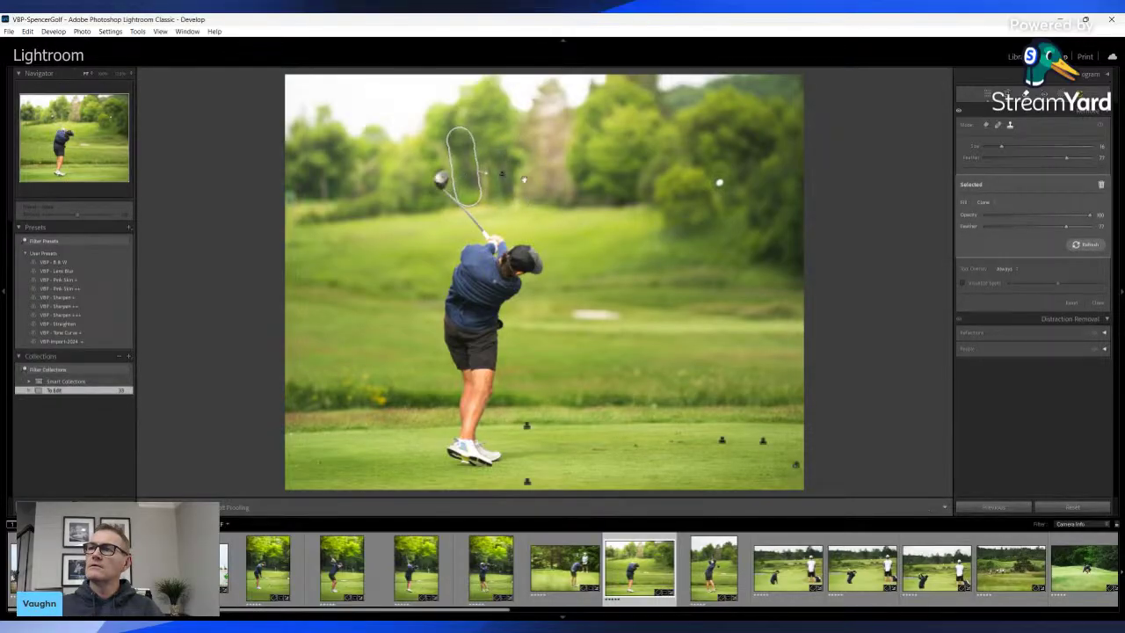
{"action": "key", "text": "q"}
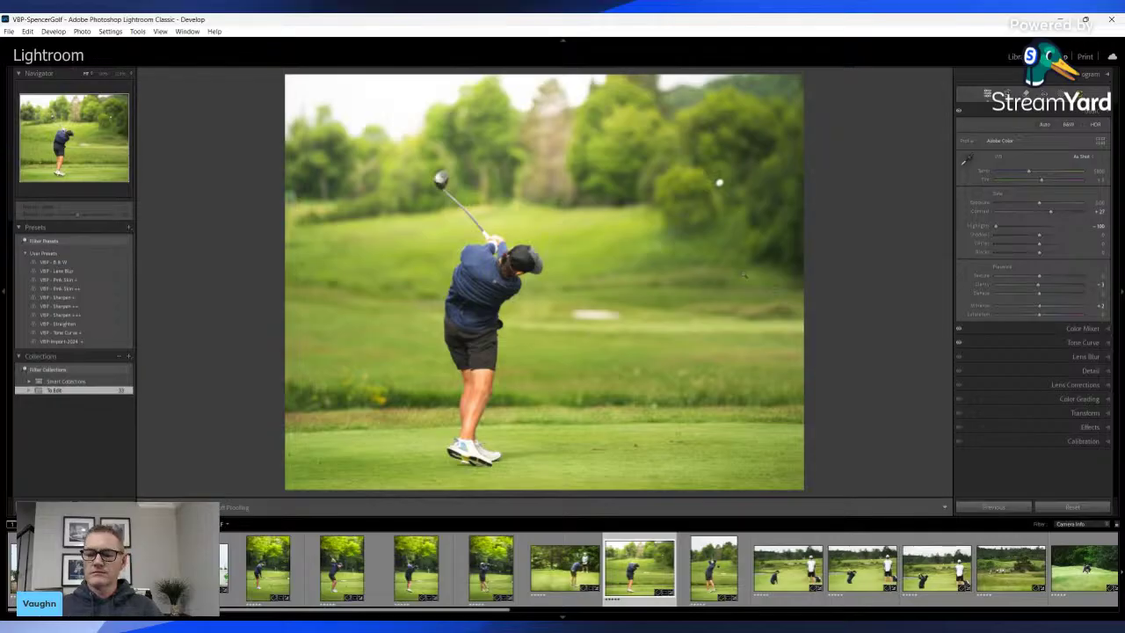
{"action": "key", "text": "backslash"}
{"action": "key", "text": "backslash"}
{"action": "key", "text": "backslash"}
{"action": "key", "text": "backslash"}
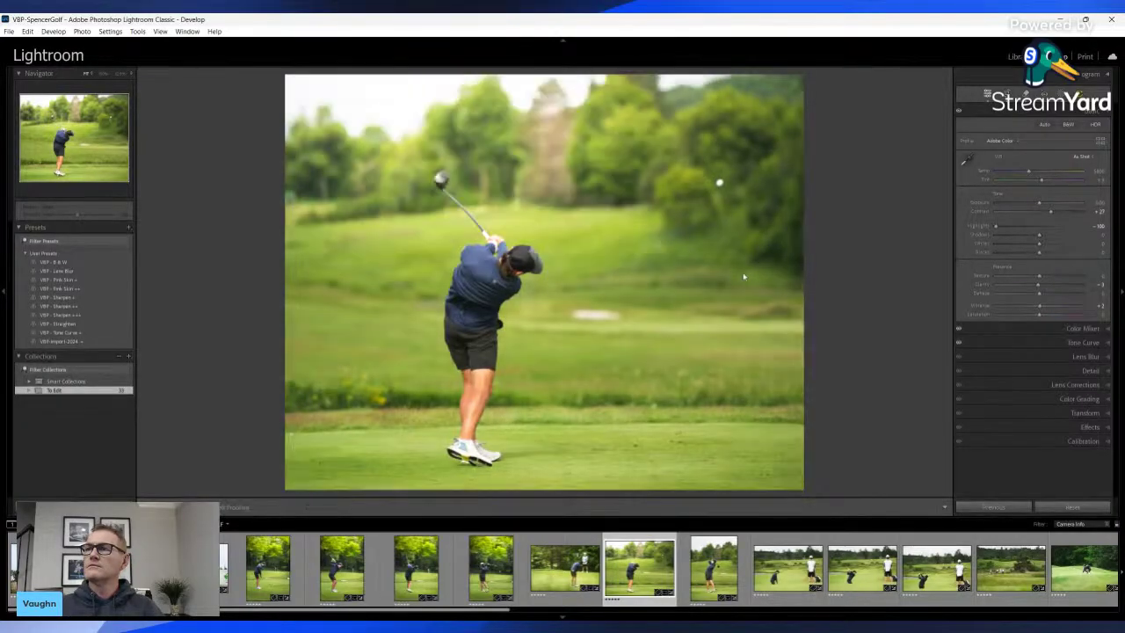
Add a radial gradient mask over the dark trees at the photo's upper right and raise its exposure slightly
{"action": "key", "text": "shift+m"}
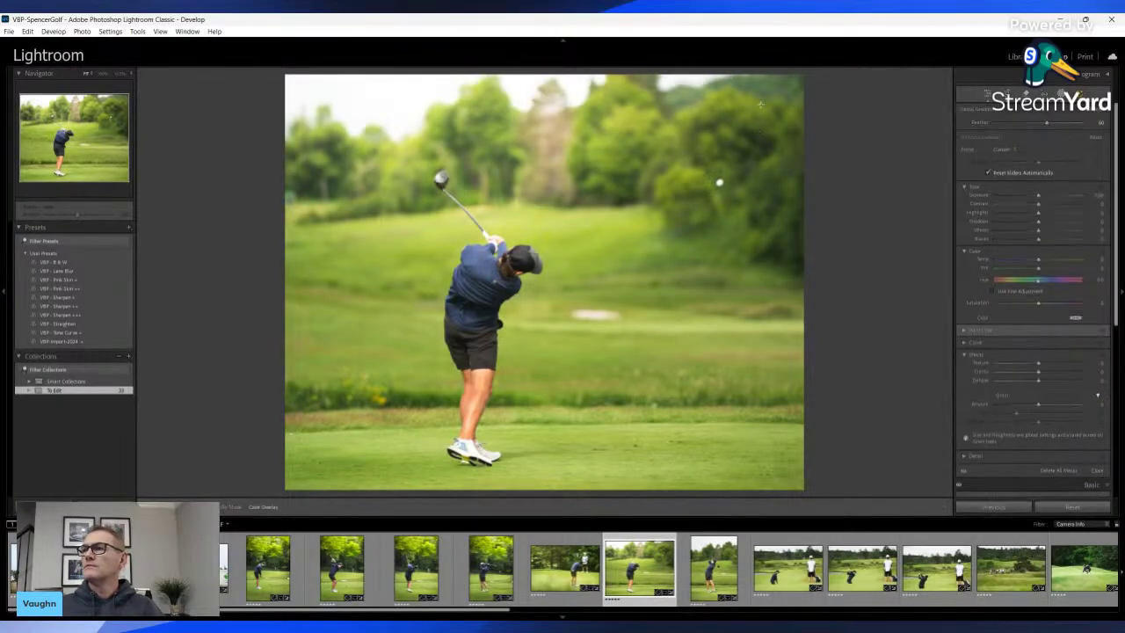
{"action": "left_click_drag", "start_coordinate": [764, 99], "coordinate": [933, 180]}
{"action": "left_click_drag", "start_coordinate": [1038, 198], "coordinate": [1042, 199]}
{"action": "key", "text": "shift+w"}
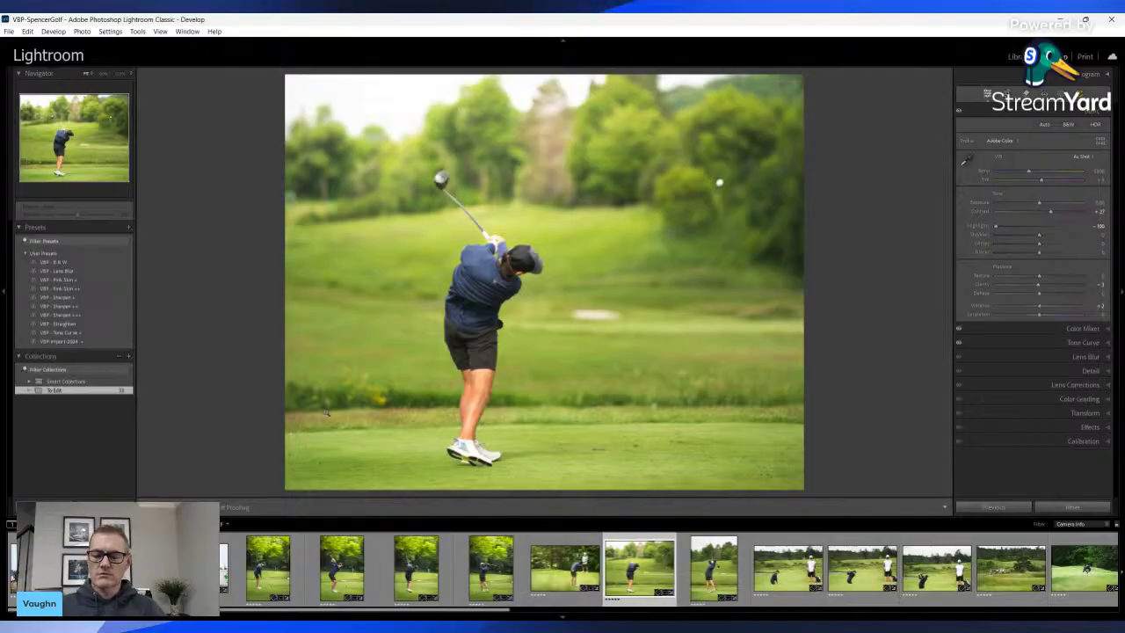
Compare the full-swing photo before and after the edits, checking the brightness of the trees and the grass
{"action": "key", "text": "backslash"}
{"action": "key", "text": "backslash"}
{"action": "key", "text": "backslash"}
{"action": "key", "text": "backslash"}
{"action": "key", "text": "backslash"}
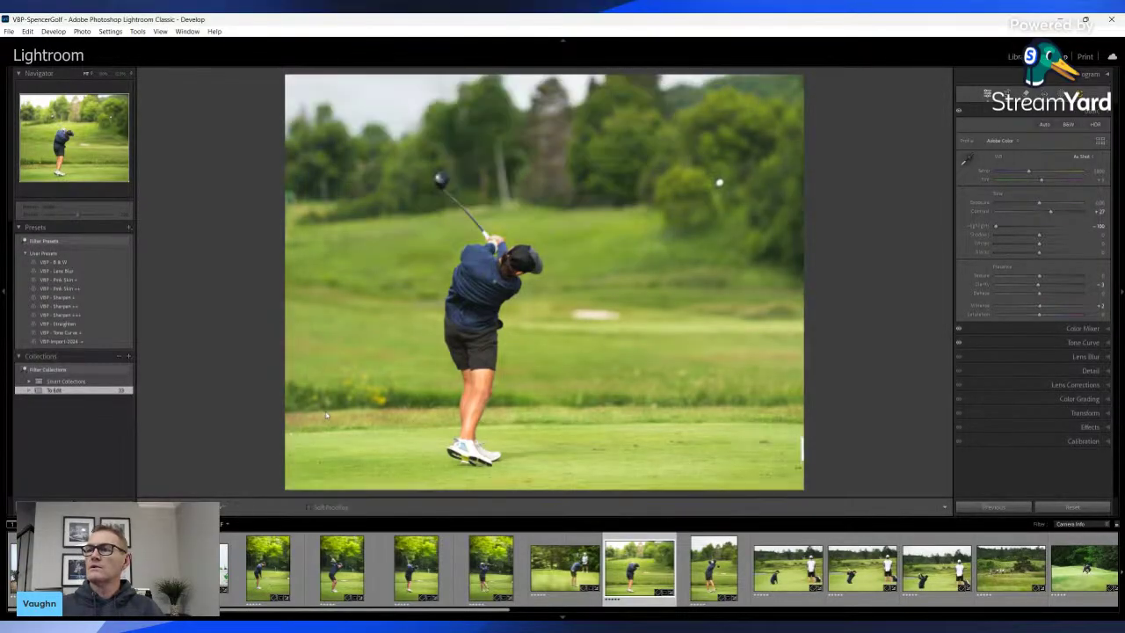
{"action": "key", "text": "backslash"}
Switch to the following vertical follow-through photo and straighten it by rotating the image slightly within its crop
{"action": "key", "text": "Right"}
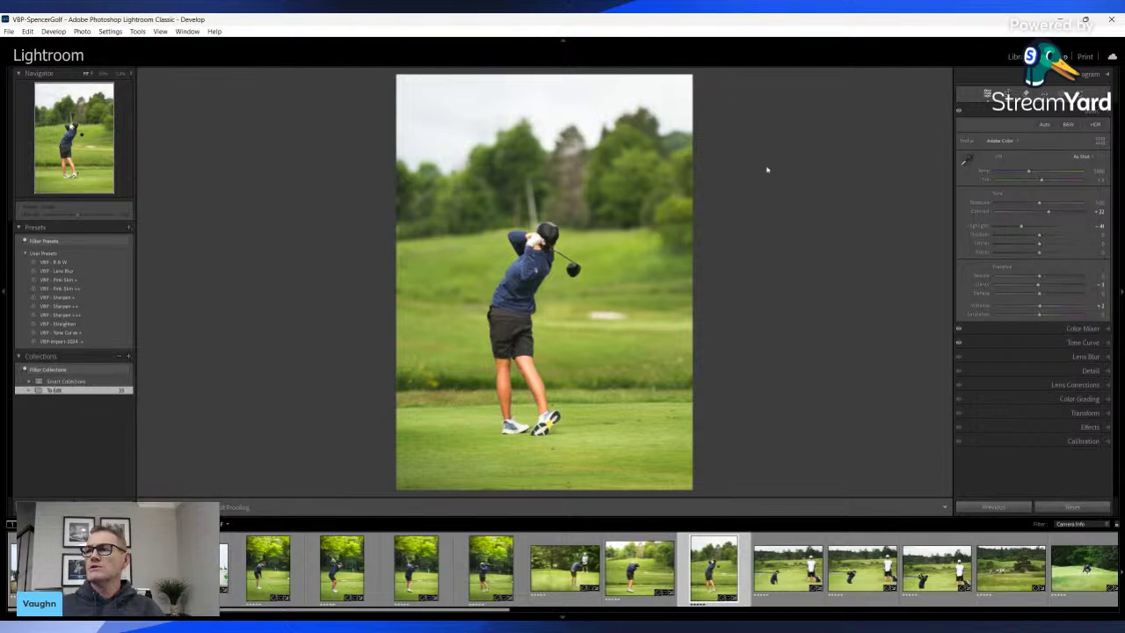
{"action": "key", "text": "r"}
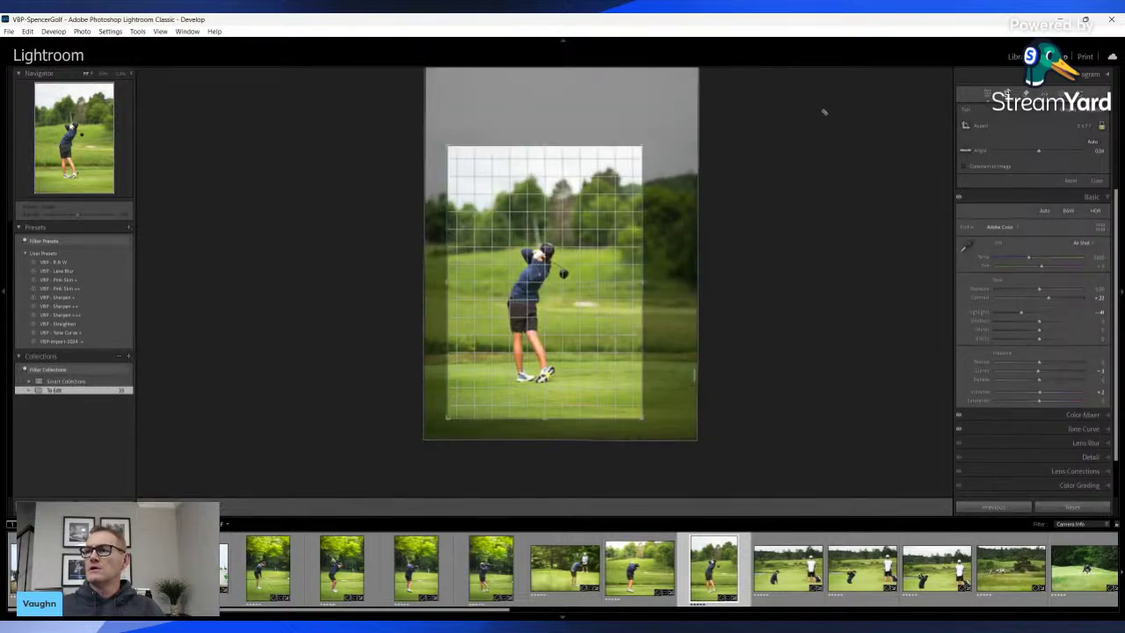
{"action": "left_click_drag", "start_coordinate": [825, 115], "coordinate": [821, 124]}
{"action": "key", "text": "Return"}
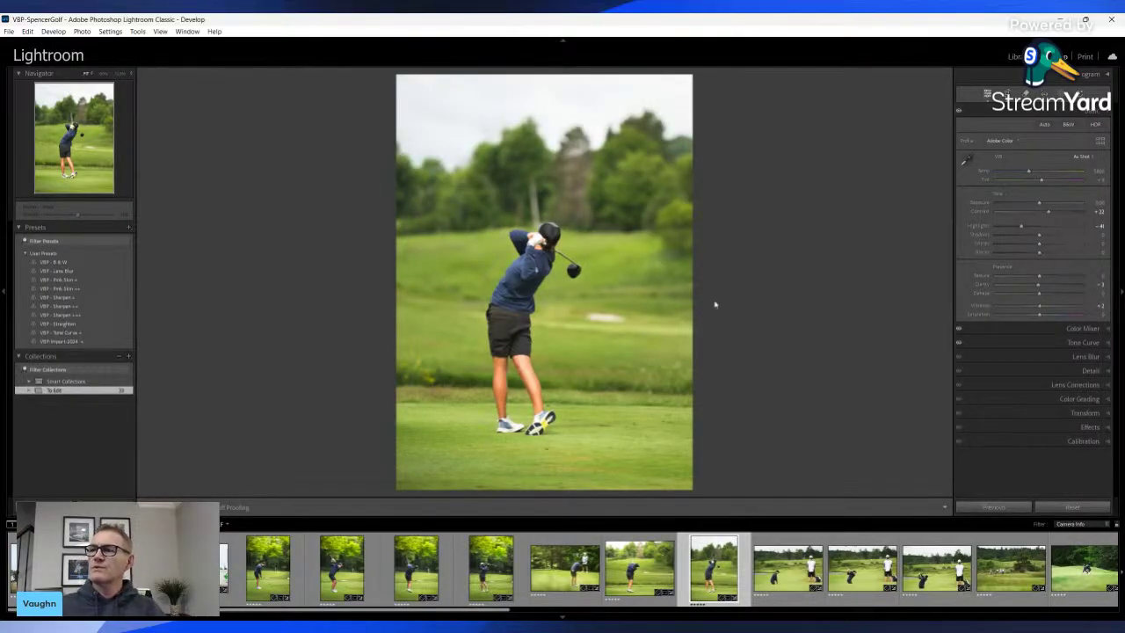
{"action": "key", "text": "r"}
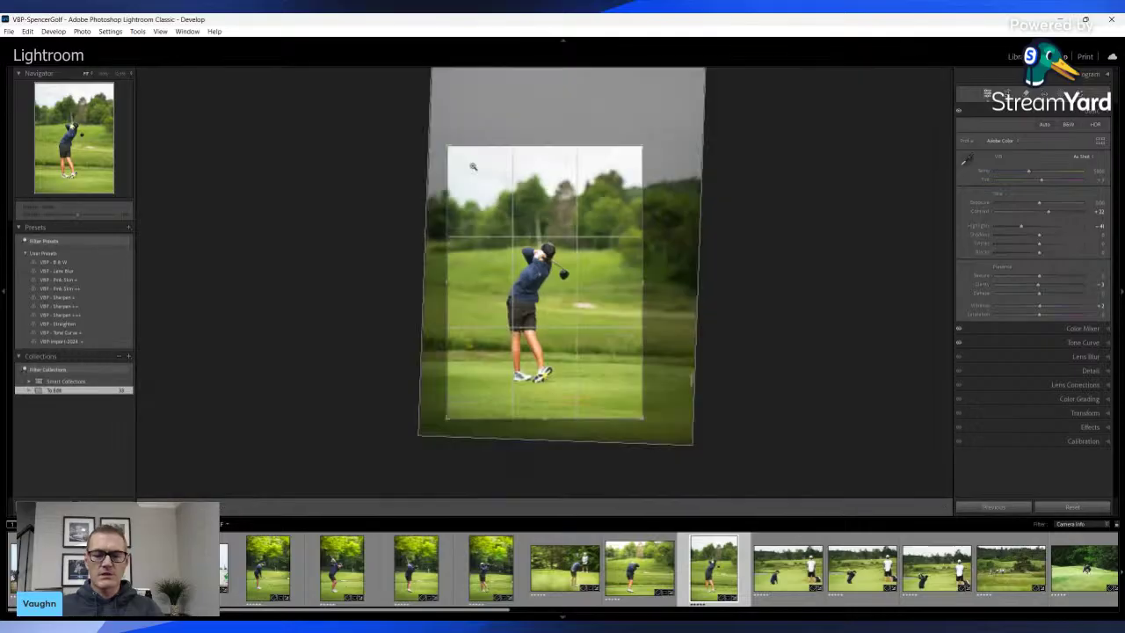
{"action": "key", "text": "Return"}
Add a wide radial gradient mask over the sky and treeline, raise its exposure, and warm its temperature slightly
{"action": "key", "text": "shift+m"}
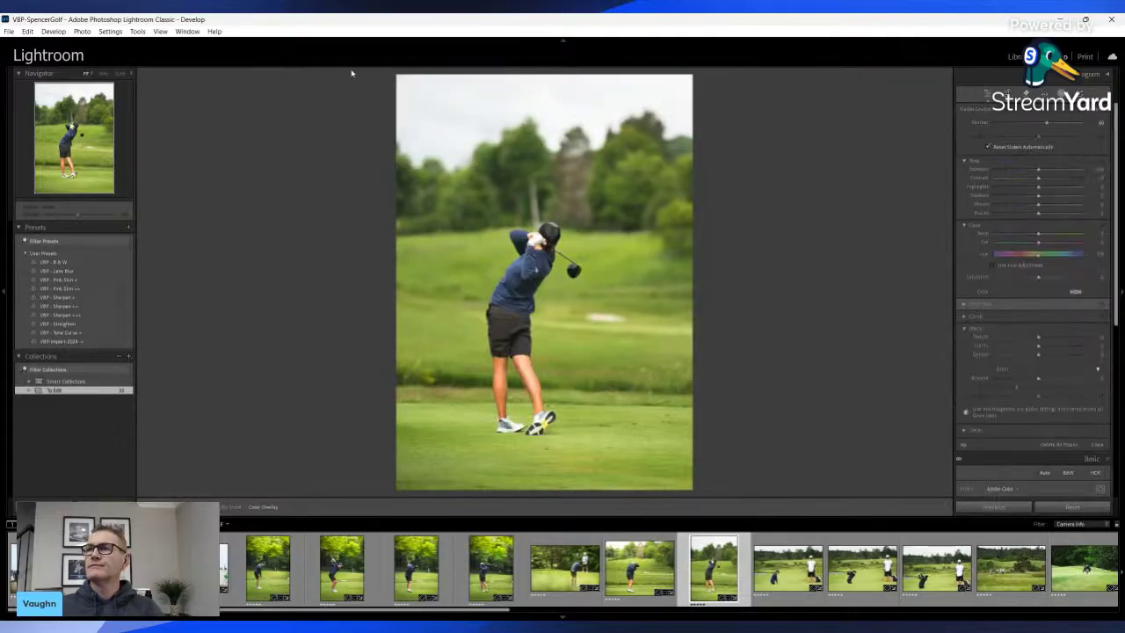
{"action": "left_click_drag", "start_coordinate": [352, 72], "coordinate": [781, 223]}
{"action": "left_click_drag", "start_coordinate": [304, 132], "coordinate": [326, 114]}
{"action": "left_click_drag", "start_coordinate": [1038, 196], "coordinate": [1051, 197]}
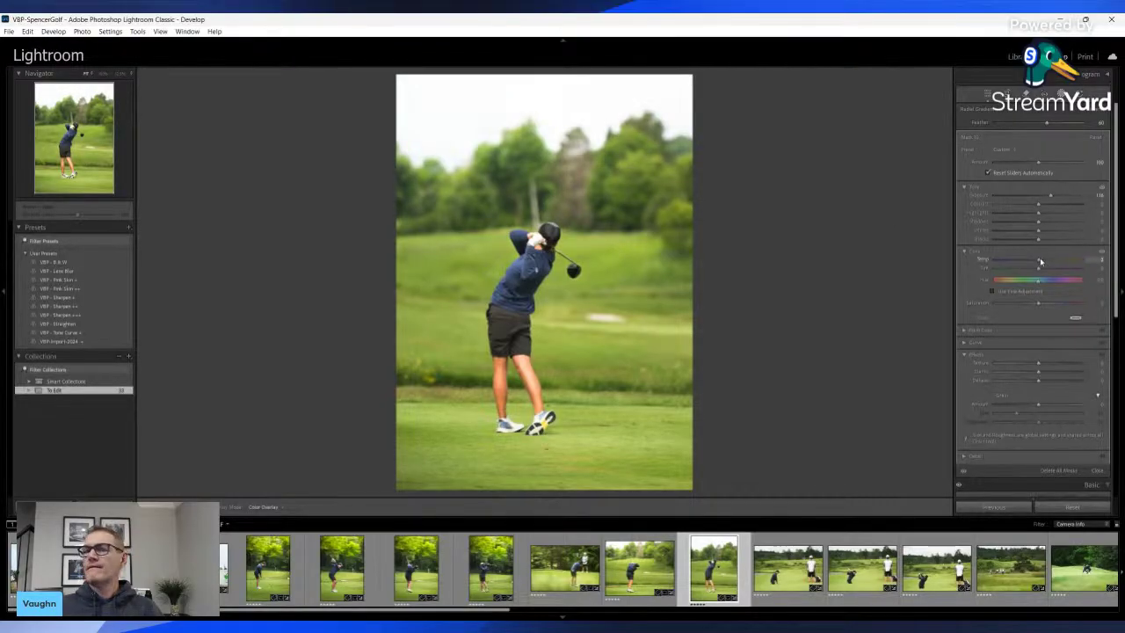
{"action": "left_click_drag", "start_coordinate": [1038, 260], "coordinate": [1039, 260]}
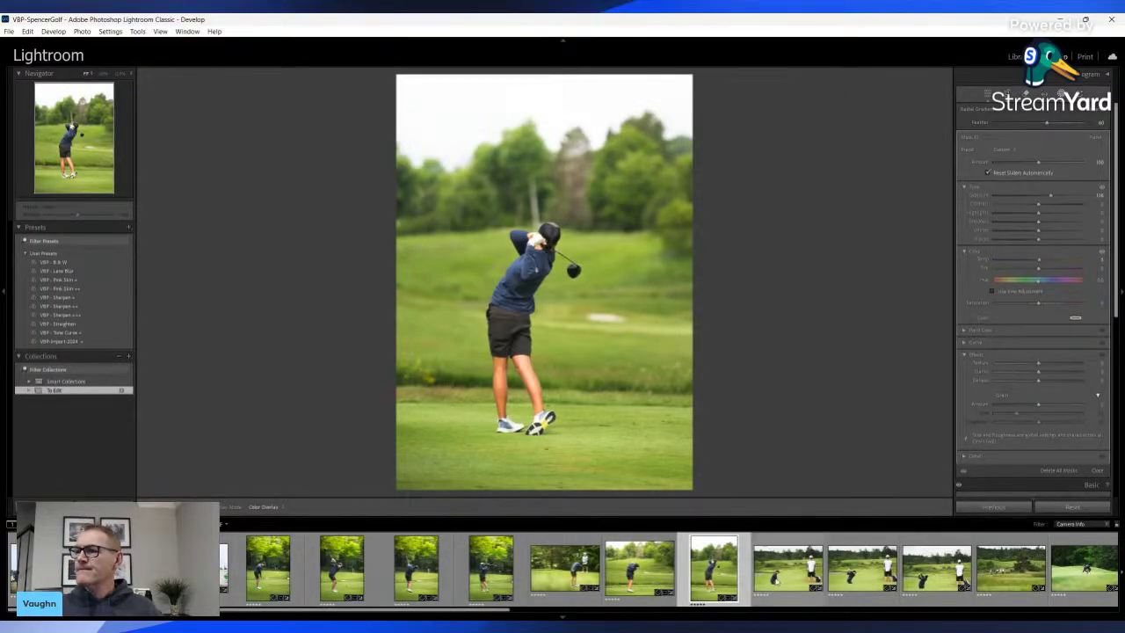
Look through the three following golfer-and-caddie photos, return to the first, and inspect the background behind the golfer up close
{"action": "left_click", "coordinate": [780, 577]}
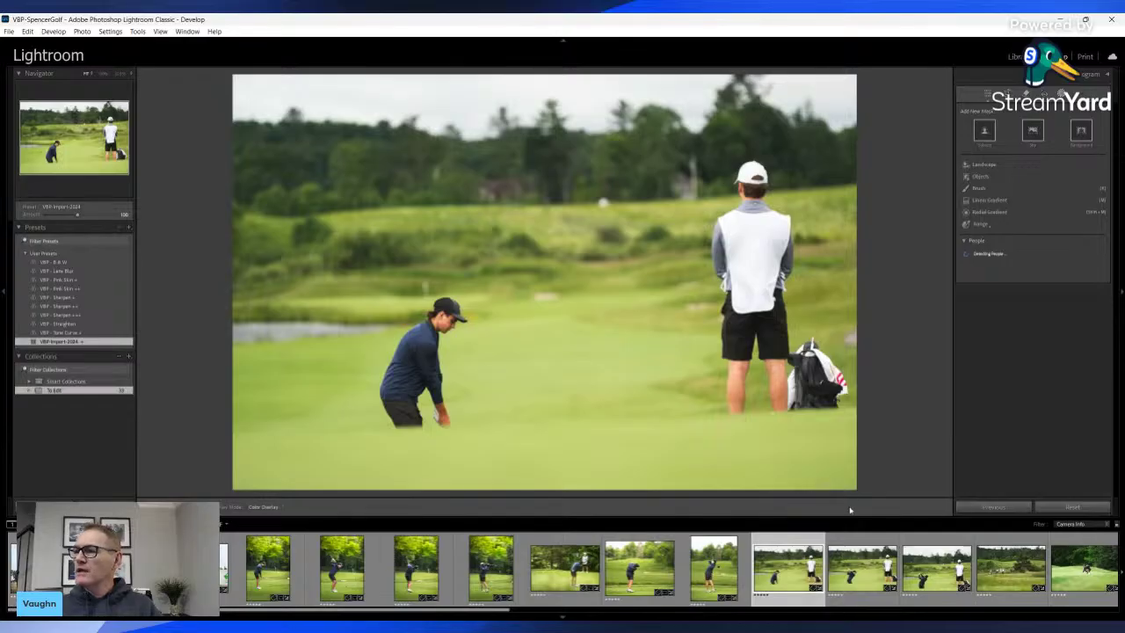
{"action": "left_click", "coordinate": [861, 572]}
{"action": "left_click", "coordinate": [930, 580]}
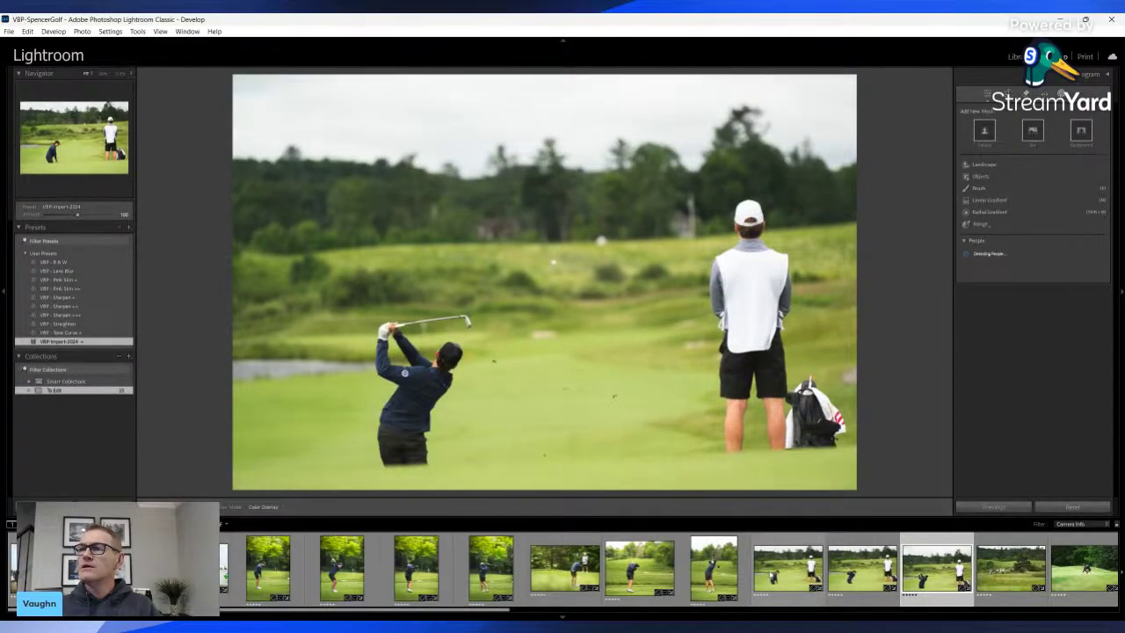
{"action": "key", "text": "Left"}
{"action": "key", "text": "Left"}
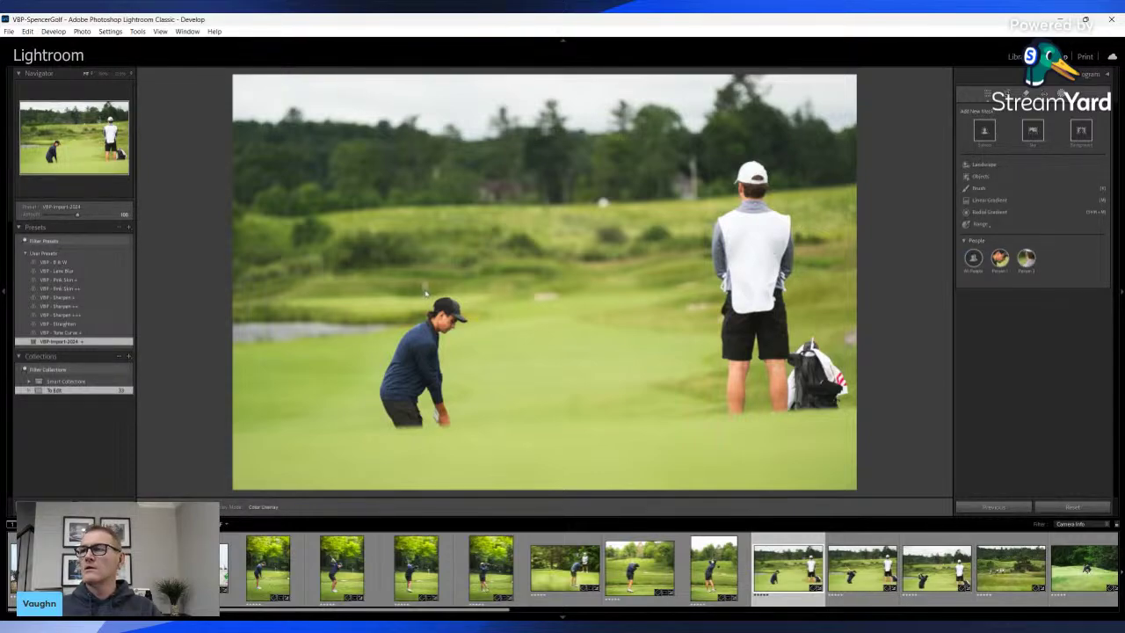
{"action": "key", "text": "shift+w"}
{"action": "left_click", "coordinate": [427, 294]}
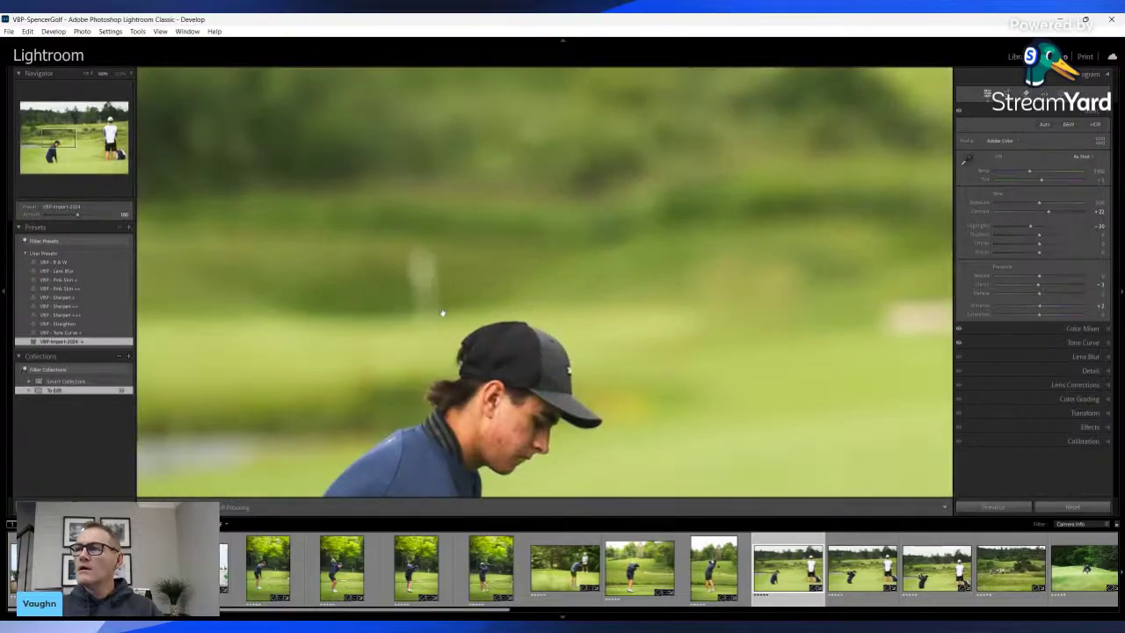
{"action": "left_click", "coordinate": [428, 299]}
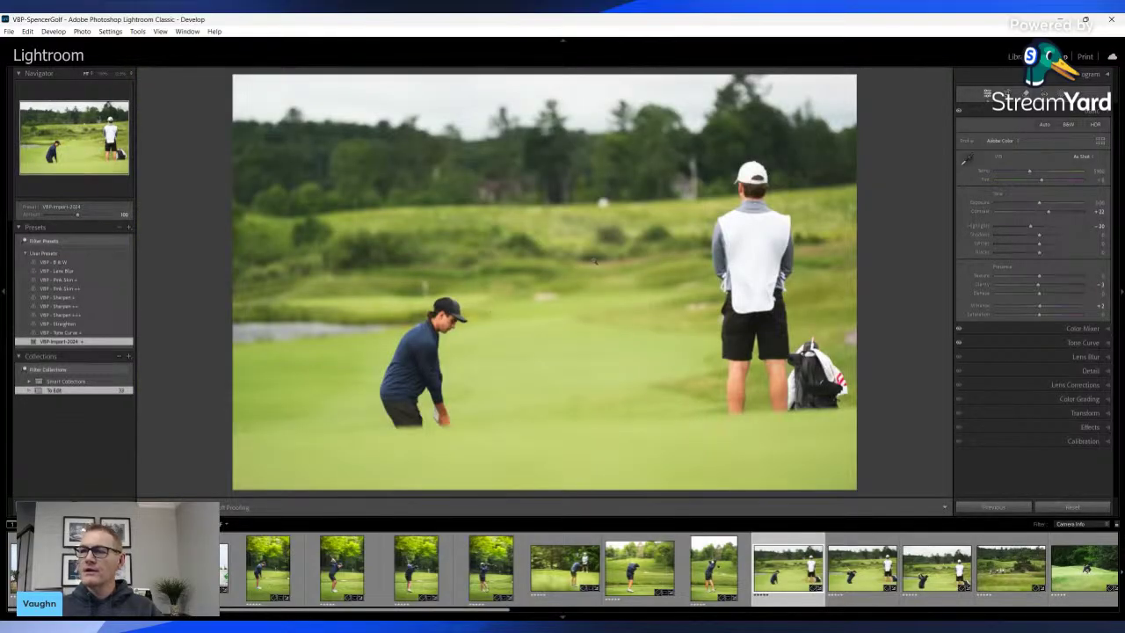
Crop the golfer-and-caddie photo to a 5 x 7 ratio, trying a shifted frame position and undoing that shift
{"action": "key", "text": "r"}
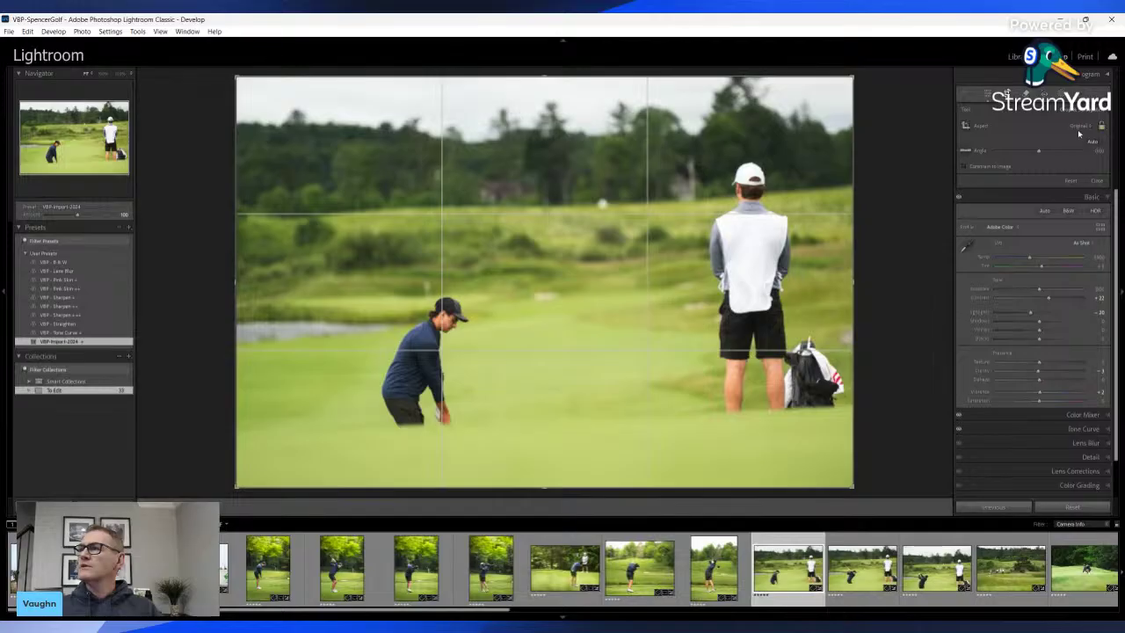
{"action": "left_click", "coordinate": [1013, 212]}
{"action": "left_click_drag", "start_coordinate": [625, 251], "coordinate": [665, 255]}
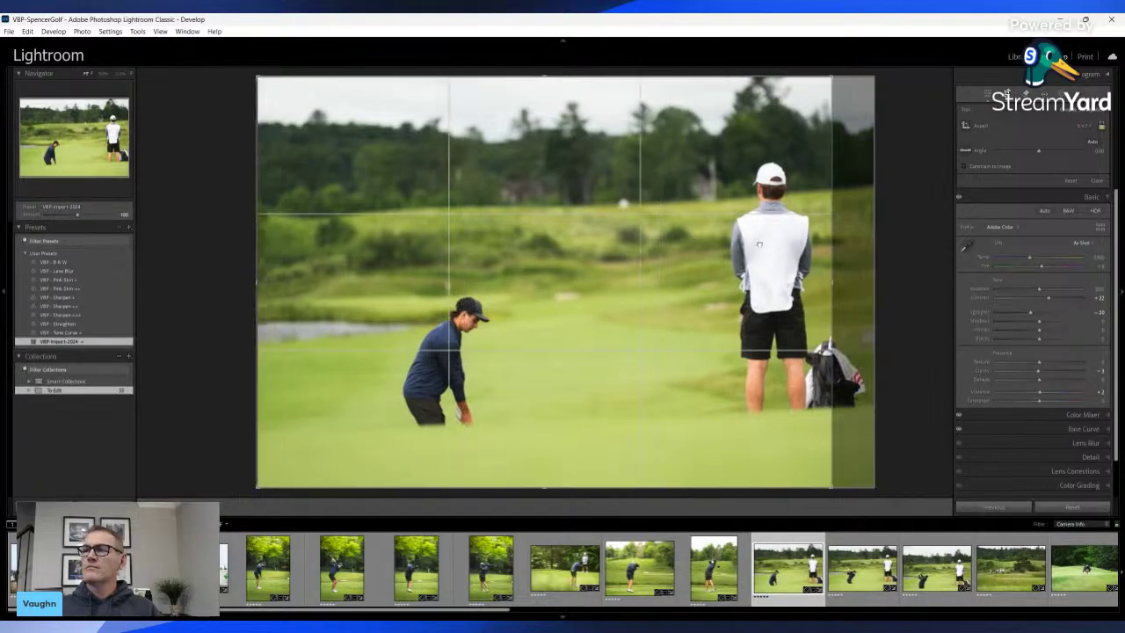
{"action": "key", "text": "Return"}
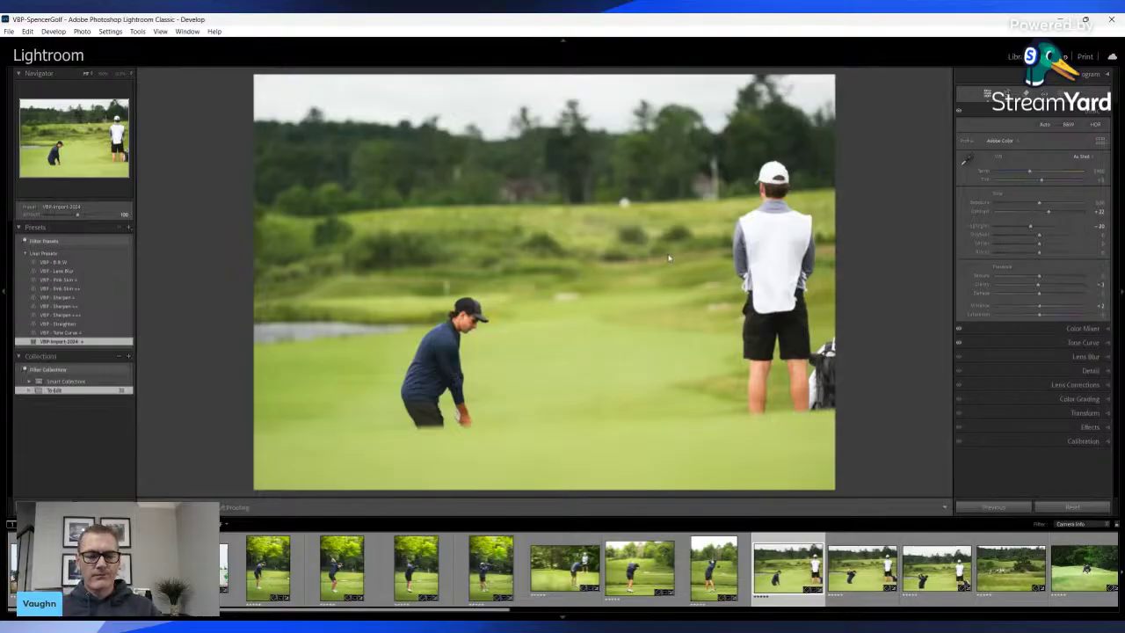
{"action": "key", "text": "ctrl+z"}
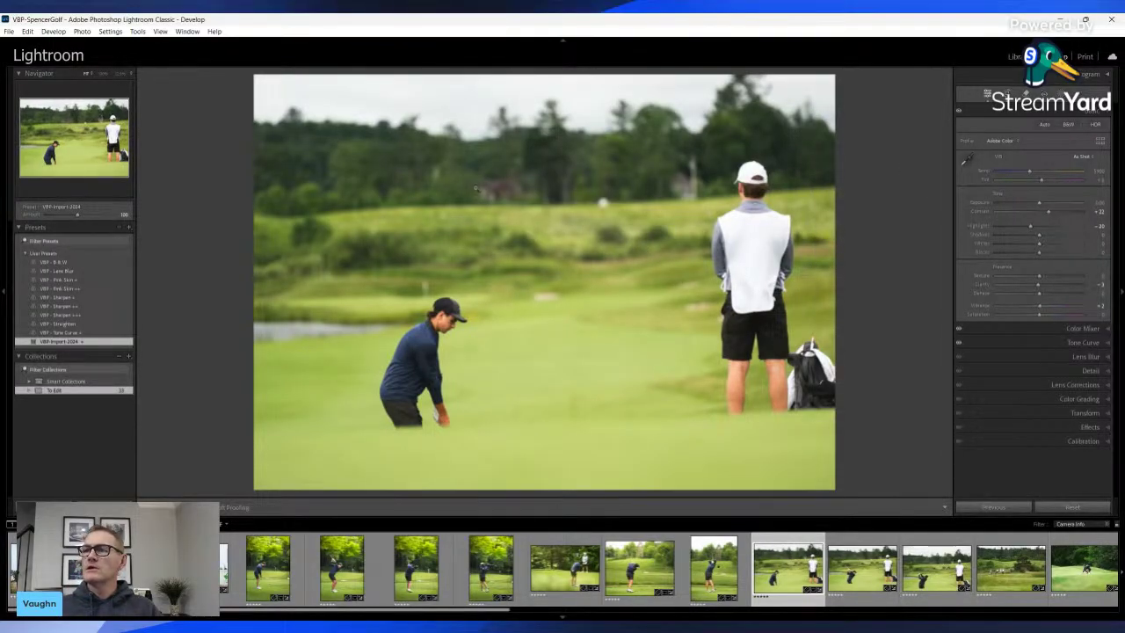
Add a radial gradient mask around the crouching golfer and the background behind him, and raise its exposure
{"action": "key", "text": "shift+m"}
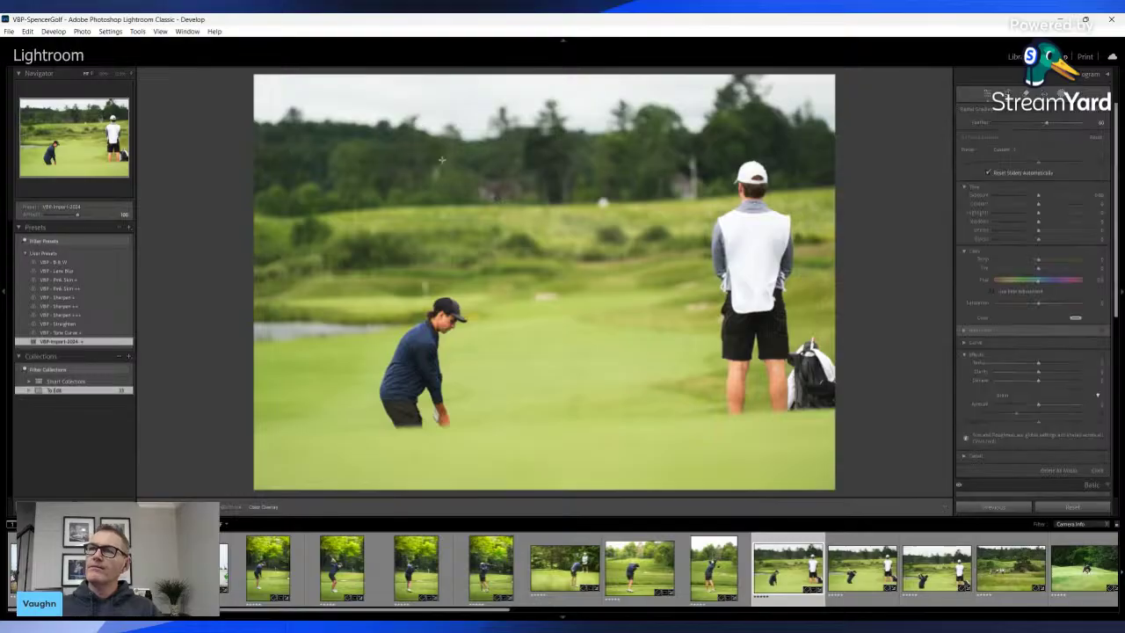
{"action": "left_click_drag", "start_coordinate": [417, 121], "coordinate": [588, 369]}
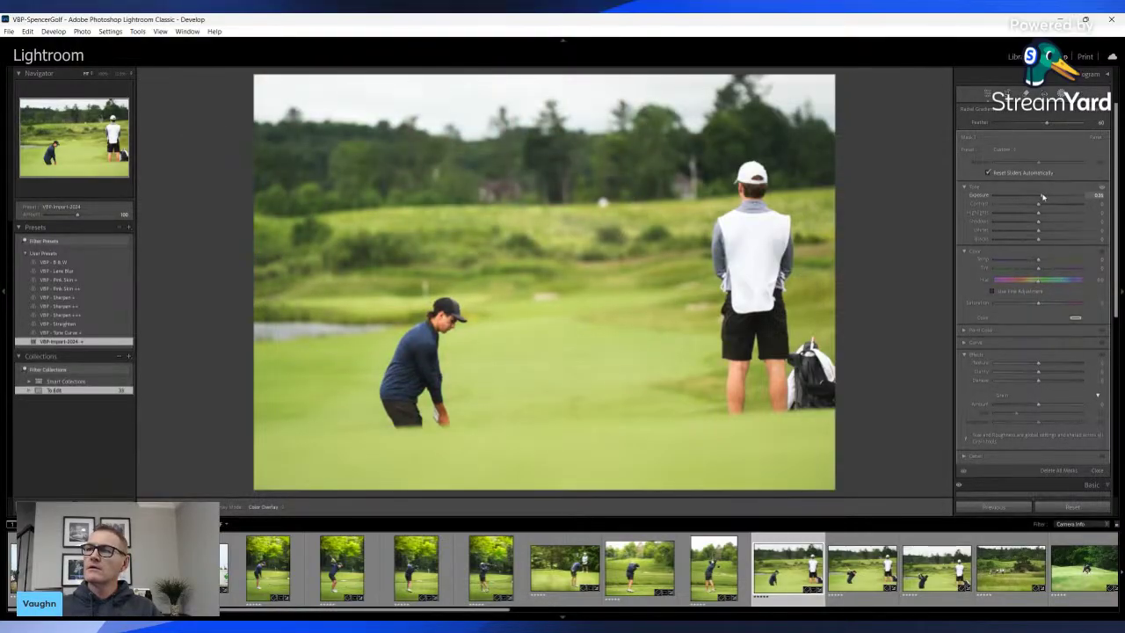
{"action": "left_click_drag", "start_coordinate": [1043, 197], "coordinate": [1045, 196]}
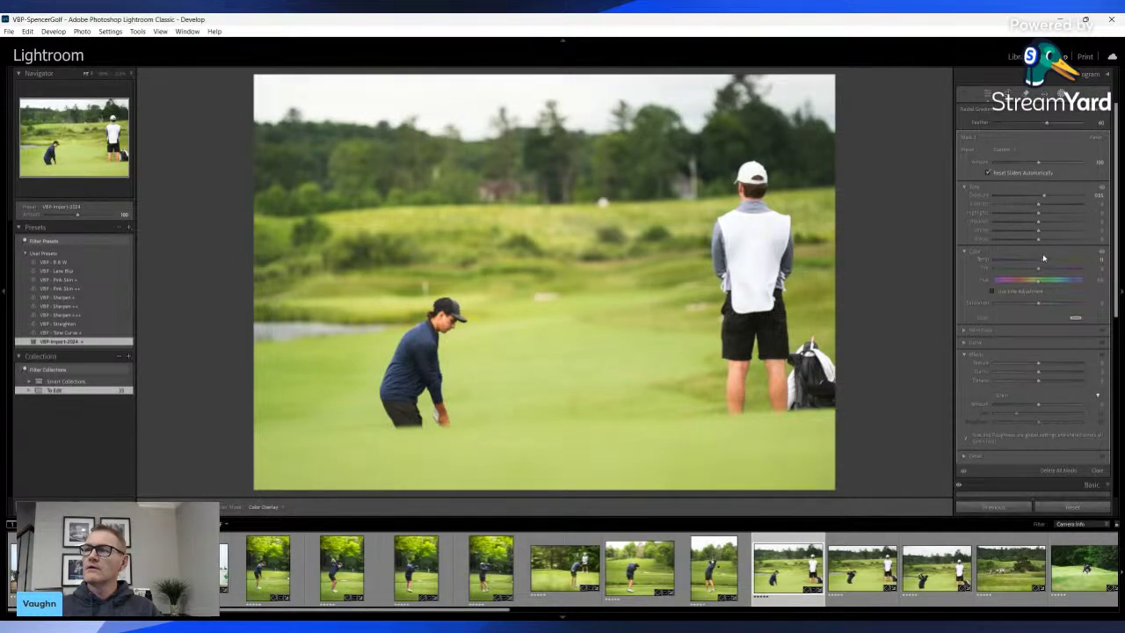
Add a linear gradient mask from the lower-right corner across the caddie, lower its highlights, and leave its exposure at zero
{"action": "key", "text": "m"}
{"action": "left_click_drag", "start_coordinate": [898, 446], "coordinate": [708, 113]}
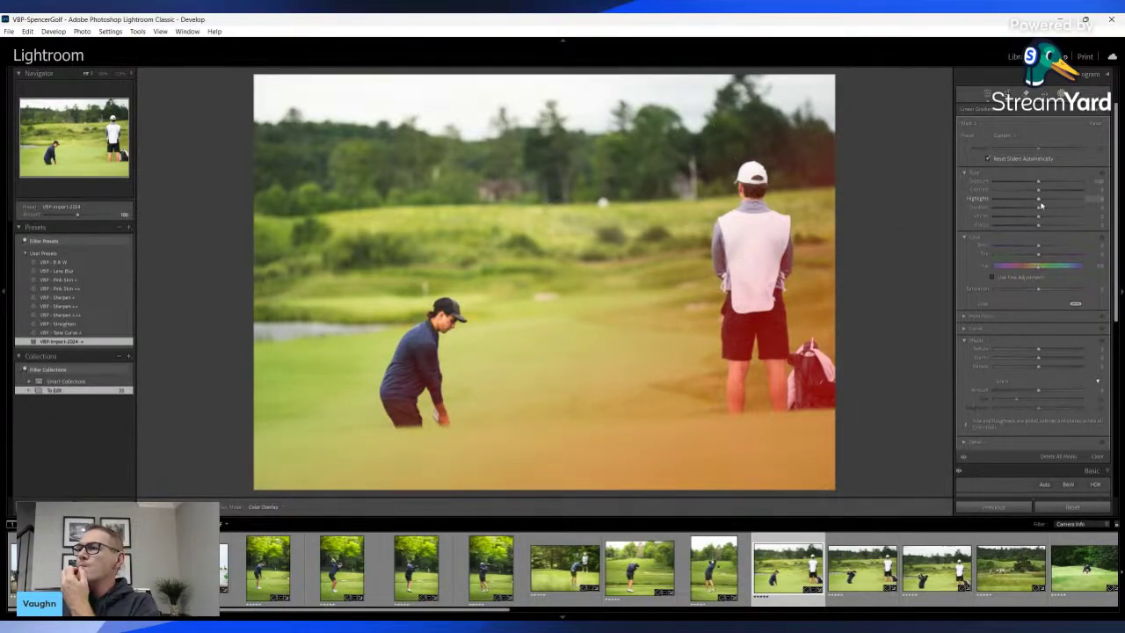
{"action": "mouse_move", "coordinate": [1040, 203]}
{"action": "left_mouse_down"}
{"action": "mouse_move", "coordinate": [1022, 199]}
{"action": "mouse_move", "coordinate": [1034, 182]}
{"action": "left_mouse_up"}
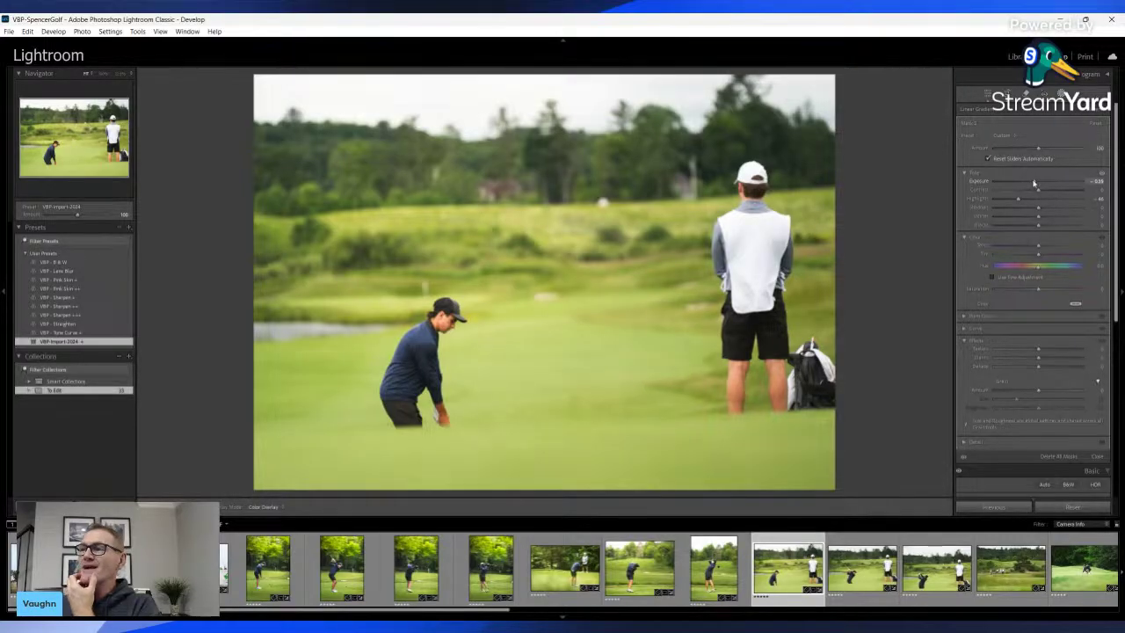
{"action": "left_click_drag", "start_coordinate": [1032, 182], "coordinate": [1038, 184]}
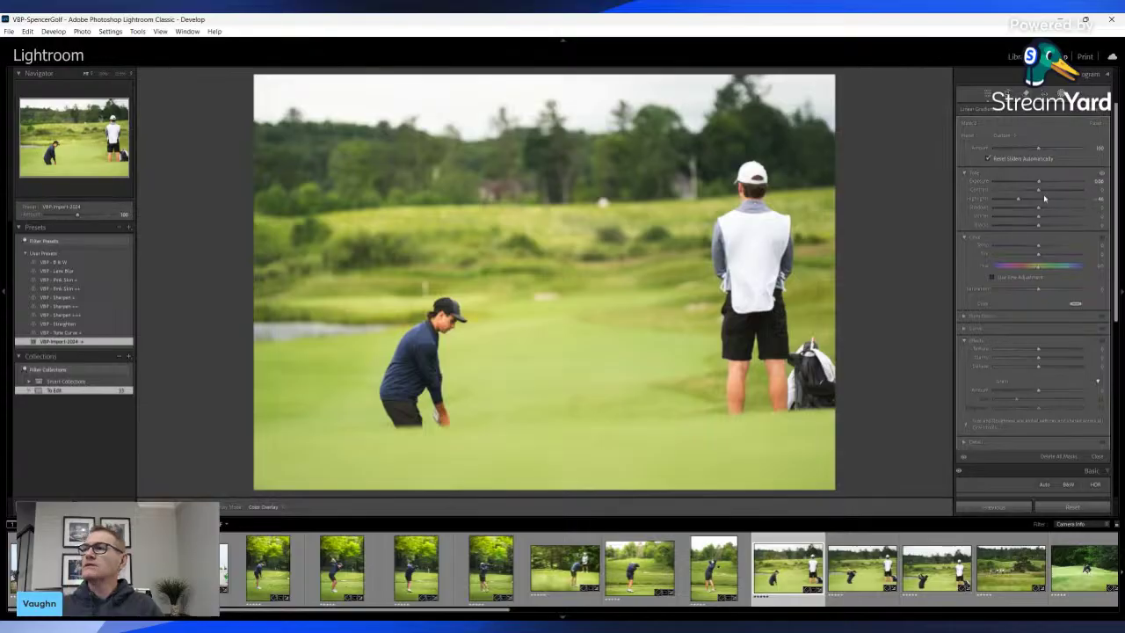
Add a radial gradient mask over the upper-right trees and the caddie's head, and raise its exposure
{"action": "key", "text": "shift+m"}
{"action": "left_click_drag", "start_coordinate": [837, 110], "coordinate": [1058, 302]}
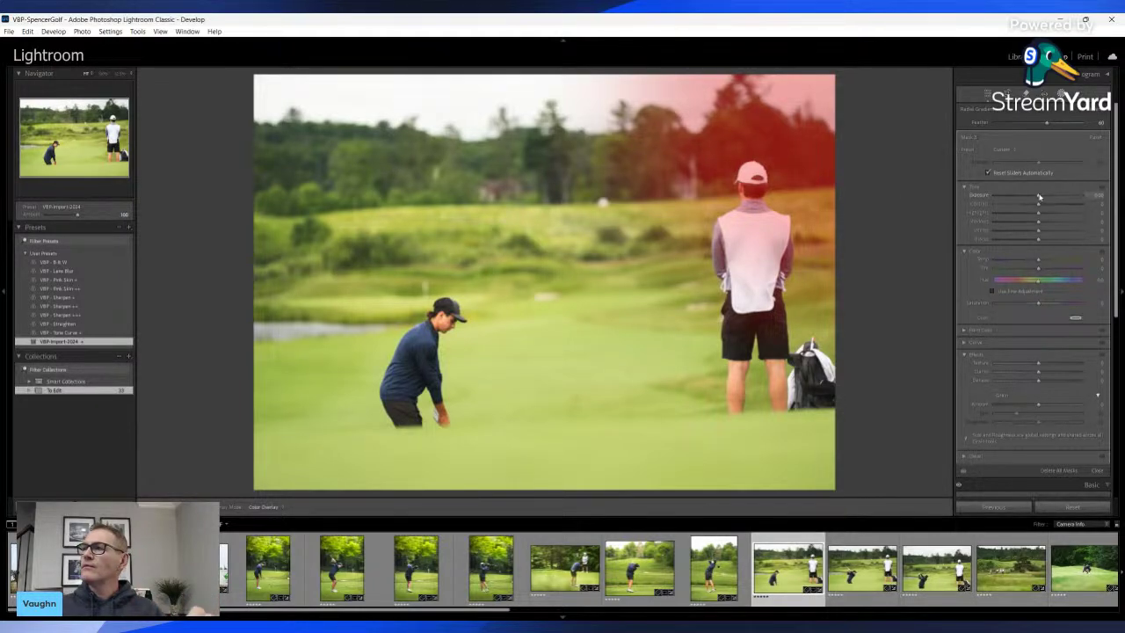
{"action": "left_click_drag", "start_coordinate": [1039, 197], "coordinate": [1048, 194]}
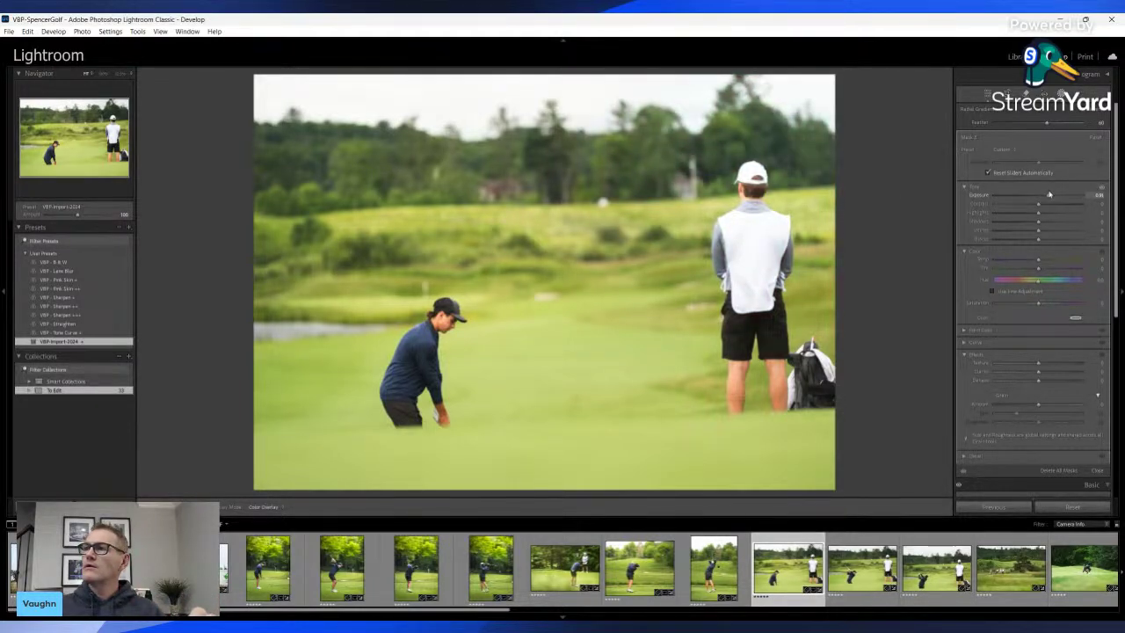
Add a radial gradient mask over the background trees behind the crouching golfer and fine-tune its exposure
{"action": "key", "text": "shift+m"}
{"action": "left_click_drag", "start_coordinate": [451, 179], "coordinate": [695, 92]}
{"action": "left_click_drag", "start_coordinate": [483, 159], "coordinate": [497, 166]}
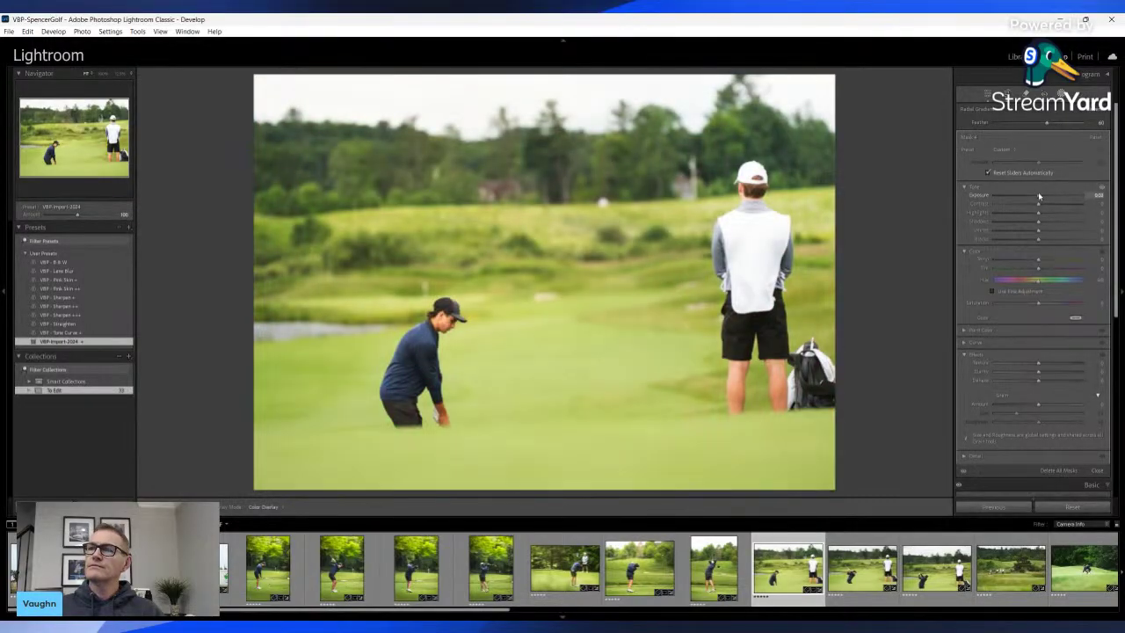
{"action": "left_click_drag", "start_coordinate": [1038, 195], "coordinate": [1037, 194]}
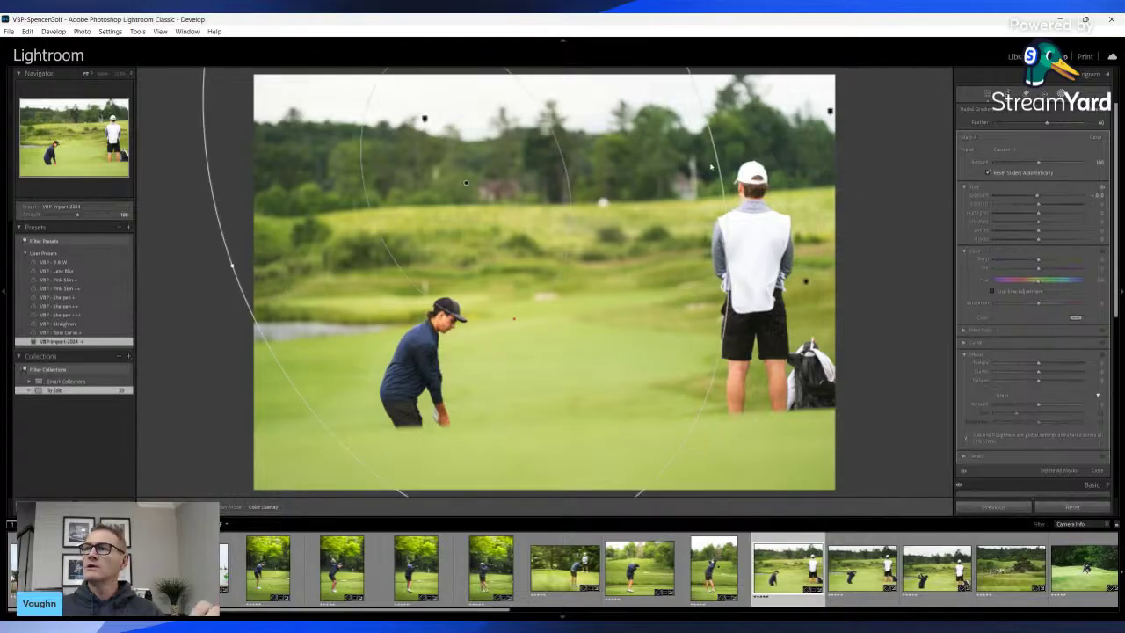
Add a wide radial gradient mask across the upper-left sky and tree line, and raise its exposure slightly
{"action": "left_click", "coordinate": [824, 309]}
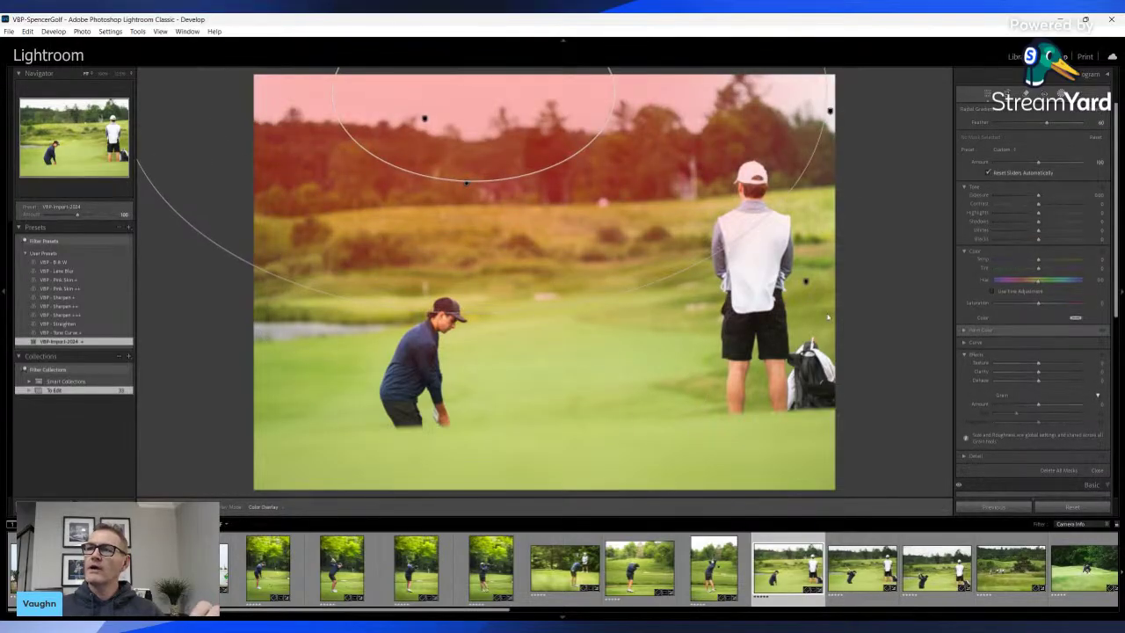
{"action": "left_click_drag", "start_coordinate": [590, 185], "coordinate": [575, 176]}
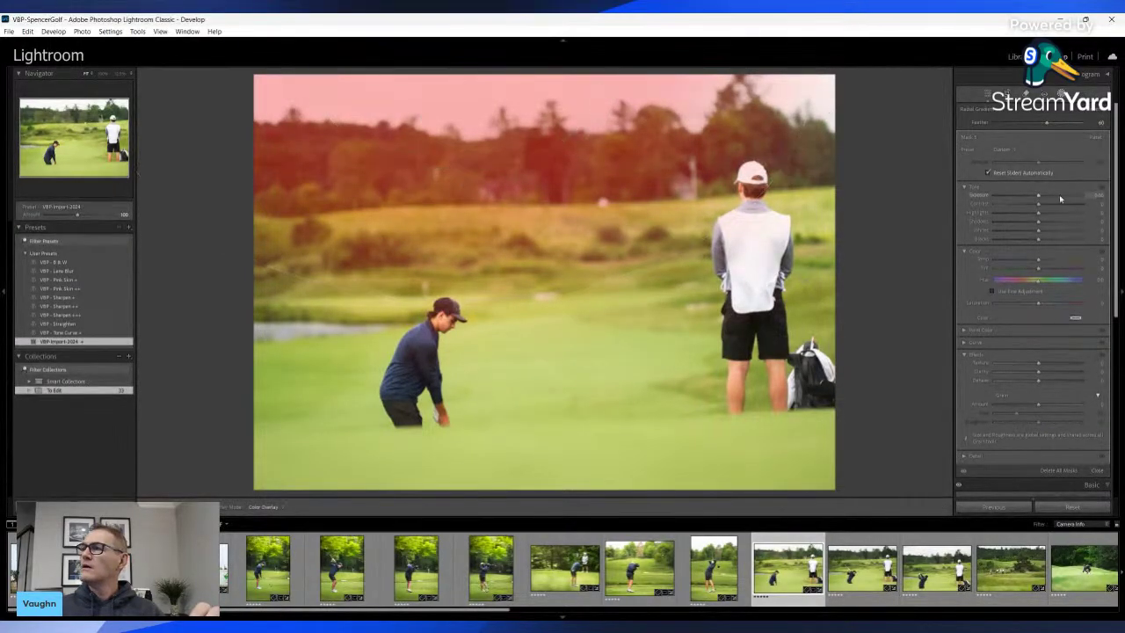
{"action": "left_click_drag", "start_coordinate": [1038, 195], "coordinate": [1042, 195]}
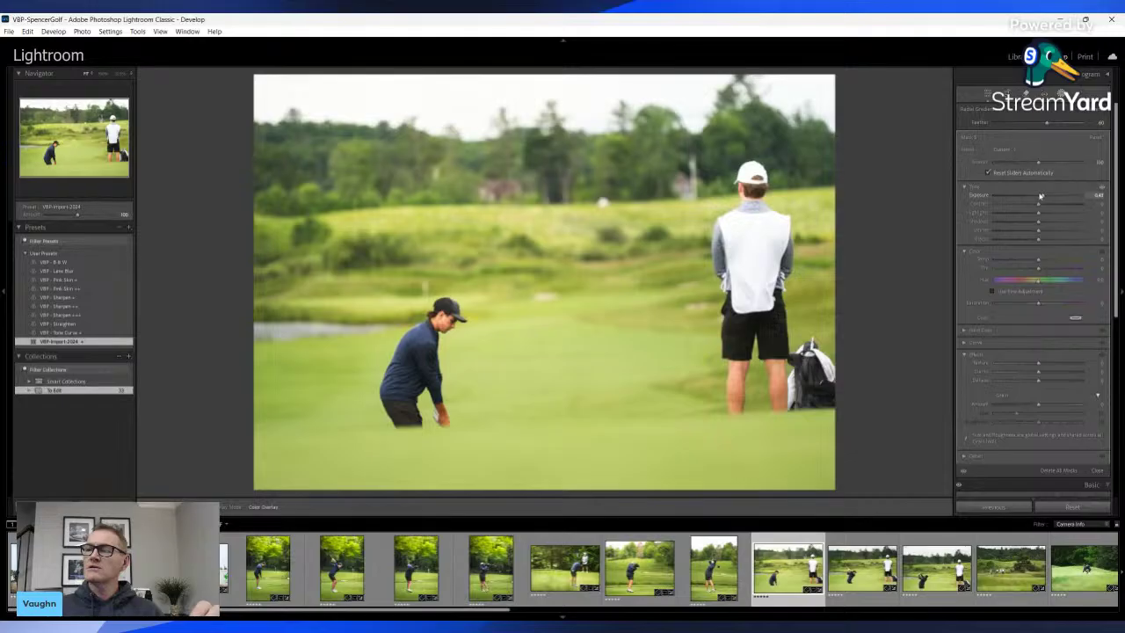
Add a radial gradient mask over the caddie's white vest and lower its highlights
{"action": "key", "text": "shift+w"}
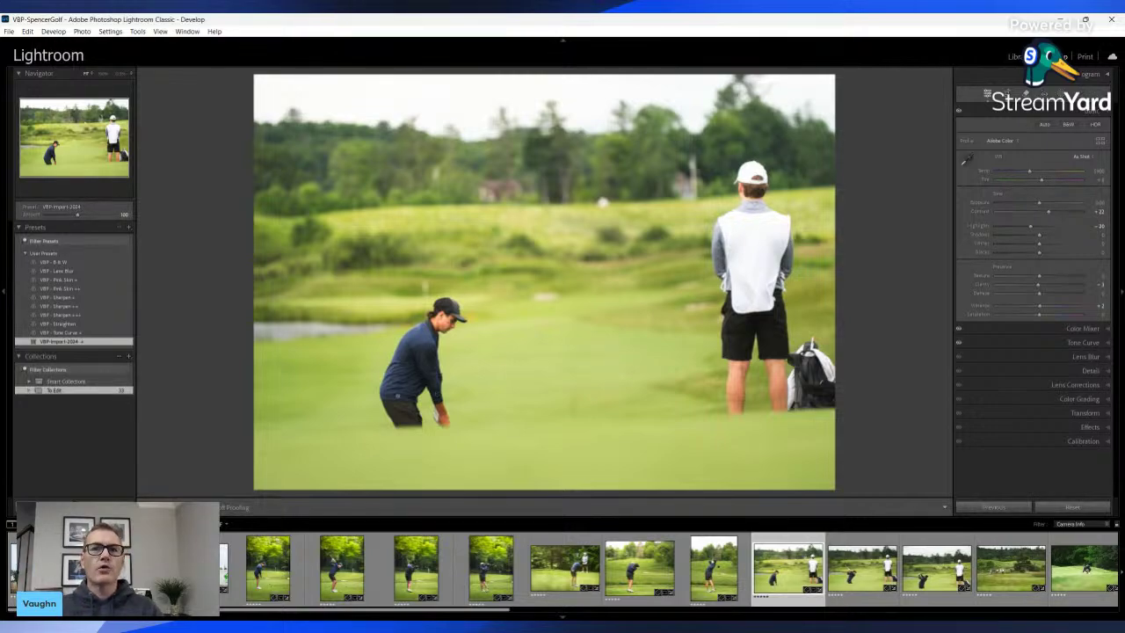
{"action": "key", "text": "shift+w"}
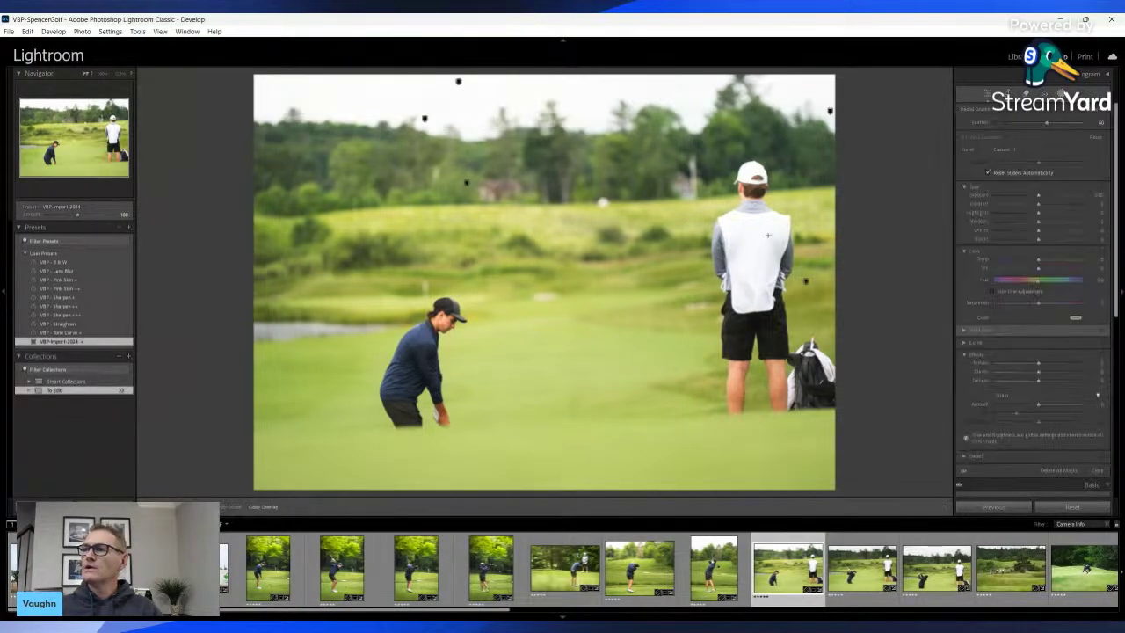
{"action": "left_click", "coordinate": [768, 235]}
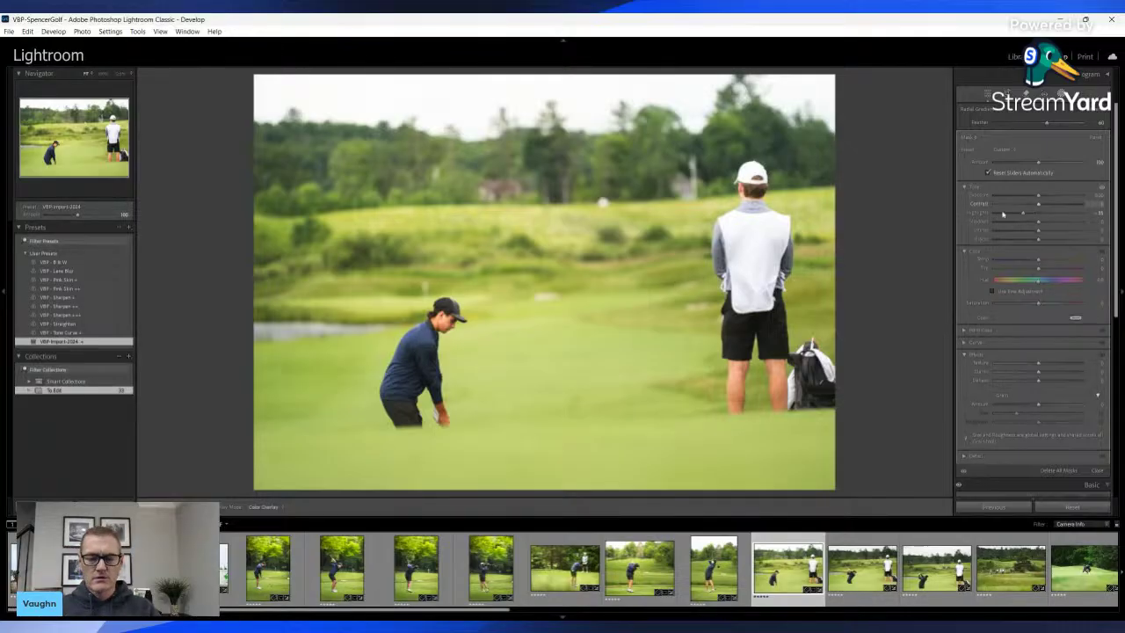
Add a linear gradient mask from the lower-left corner across the grass and fine-tune its exposure
{"action": "key", "text": "m"}
{"action": "left_click_drag", "start_coordinate": [162, 489], "coordinate": [232, 323]}
{"action": "left_click_drag", "start_coordinate": [1038, 182], "coordinate": [1038, 181]}
Add a radial gradient mask over the fairway beside the golfer, subtract the subject from it, and set its highlights to -100
{"action": "key", "text": "shift+m"}
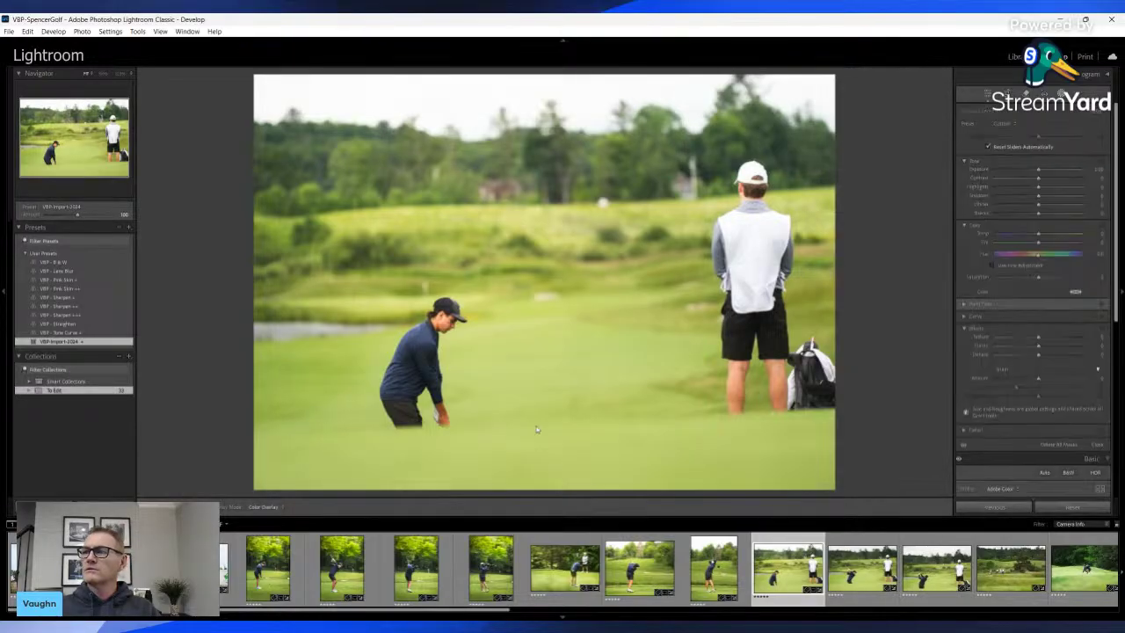
{"action": "left_click_drag", "start_coordinate": [518, 361], "coordinate": [759, 460]}
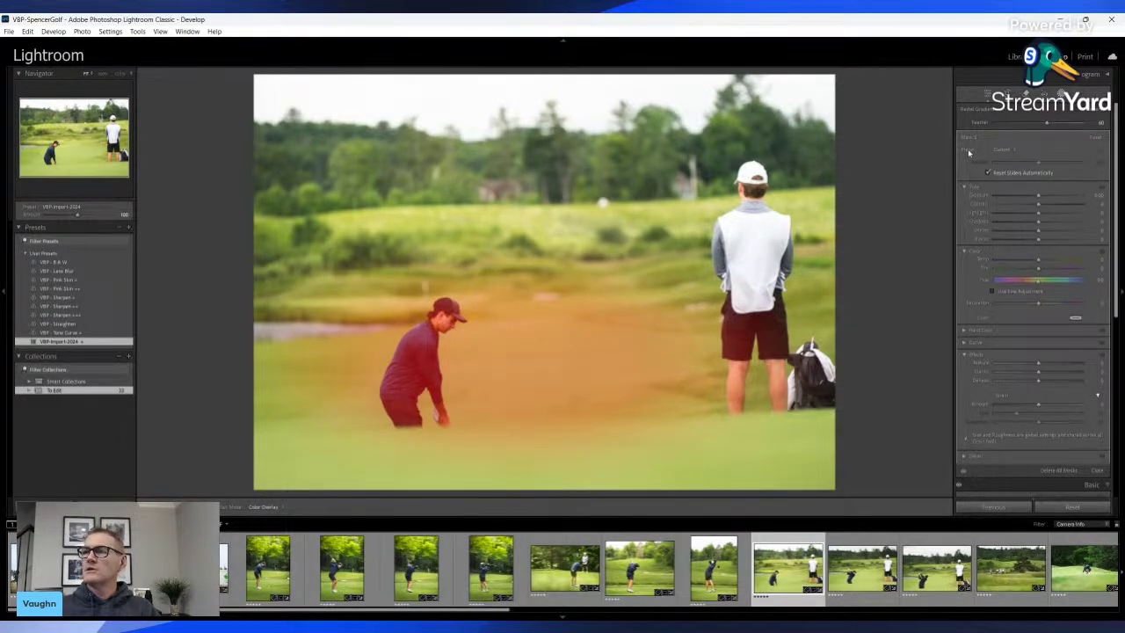
{"action": "left_click", "coordinate": [969, 153]}
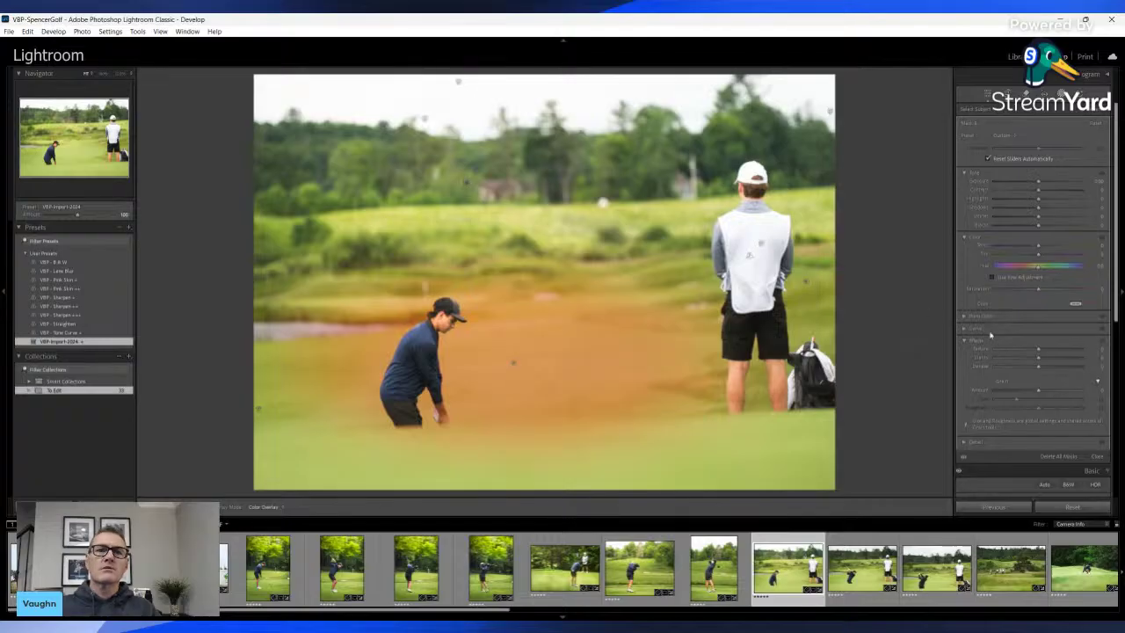
{"action": "left_click_drag", "start_coordinate": [1038, 199], "coordinate": [984, 201]}
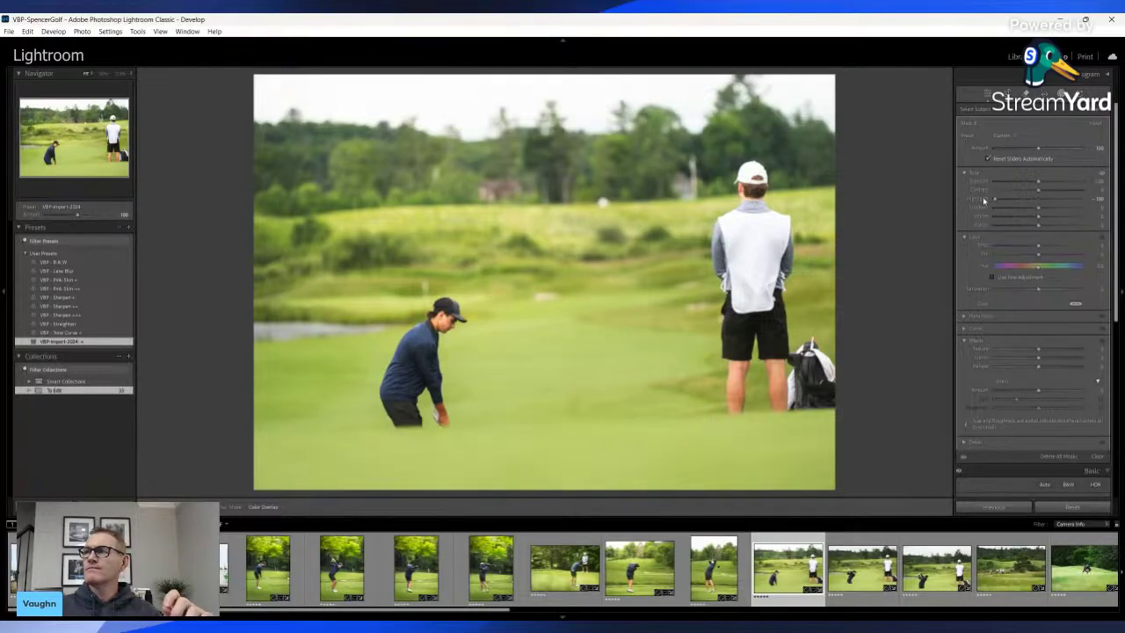
Clone out the small white object at the edge of the field below the tree line
{"action": "left_click", "coordinate": [1061, 93]}
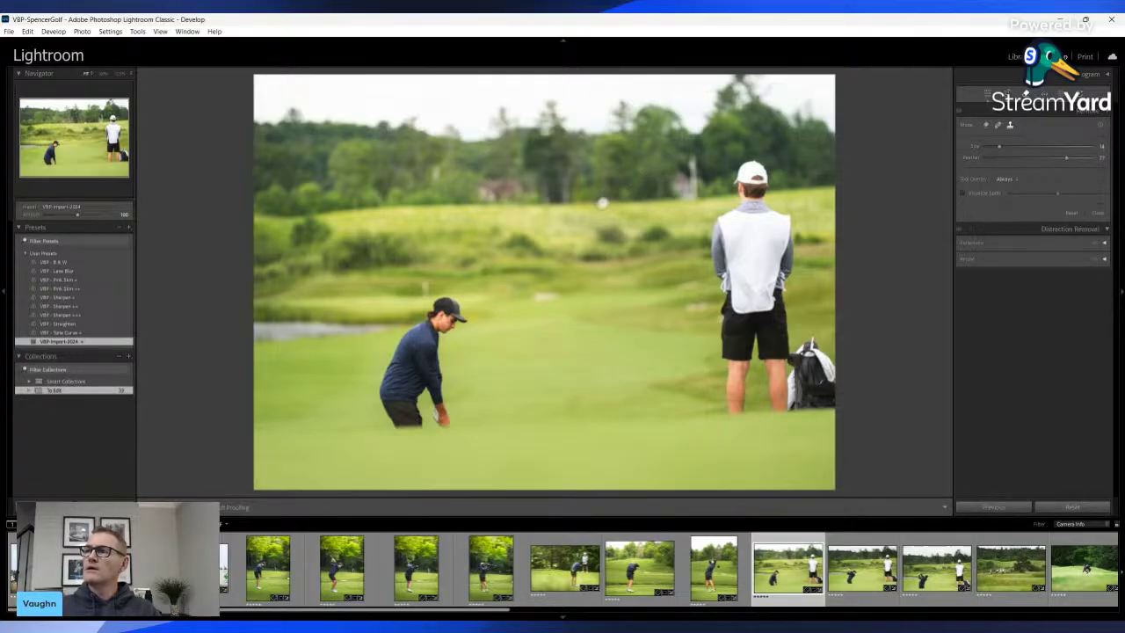
{"action": "left_click", "coordinate": [601, 201]}
{"action": "left_click", "coordinate": [679, 202]}
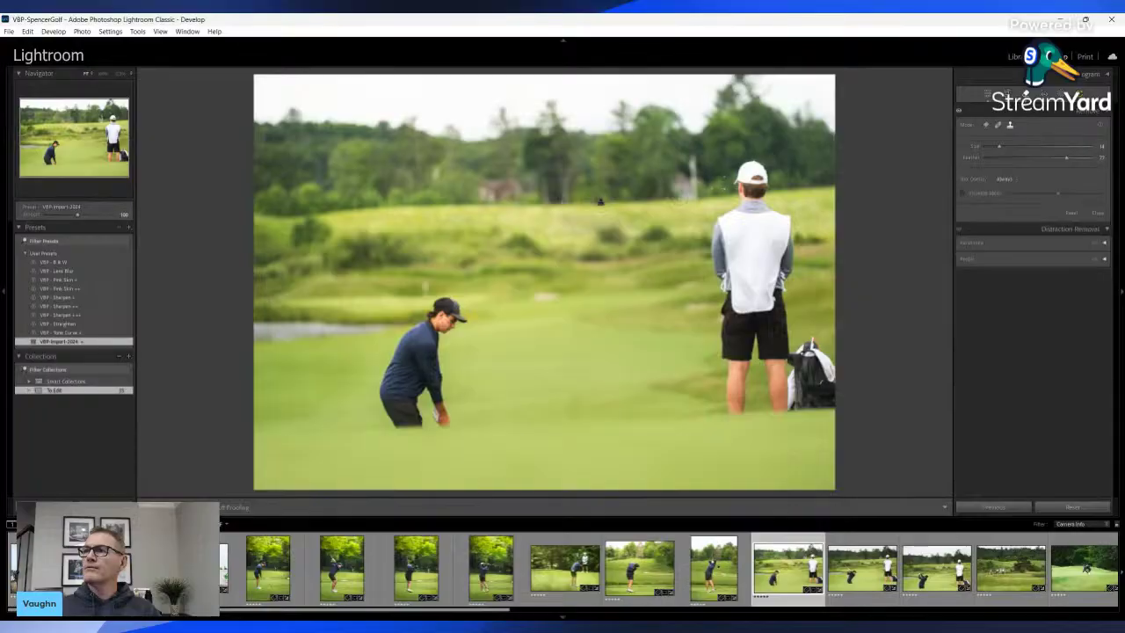
{"action": "key", "text": "q"}
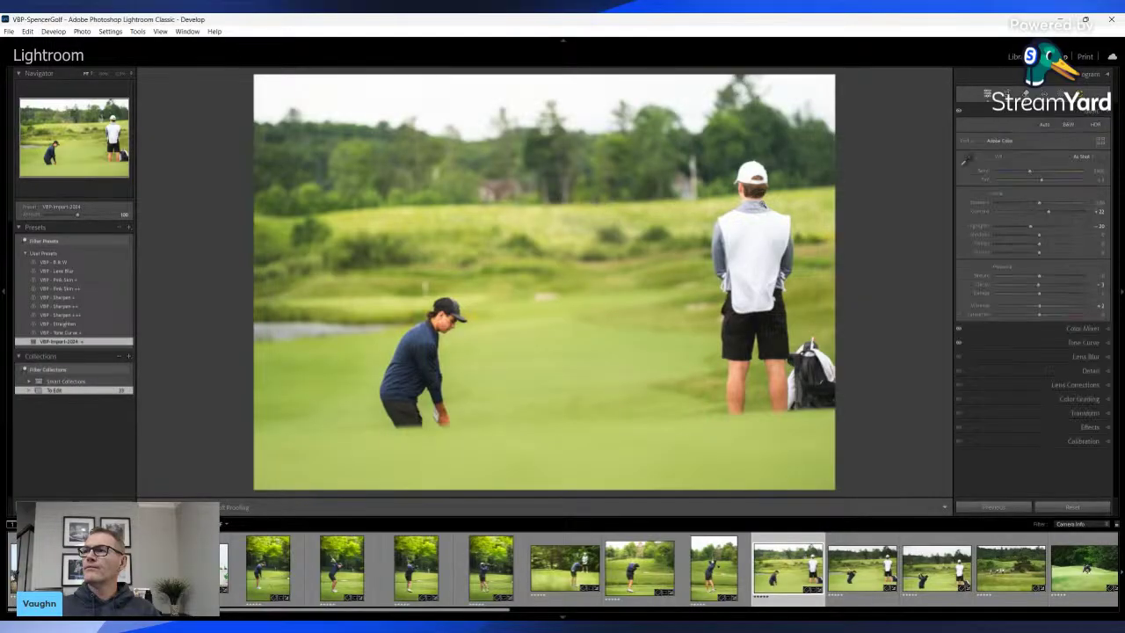
Clone out the pale vertical pole beside the building near the caddie's head, using the neighbouring trees as source
{"action": "key", "text": "q"}
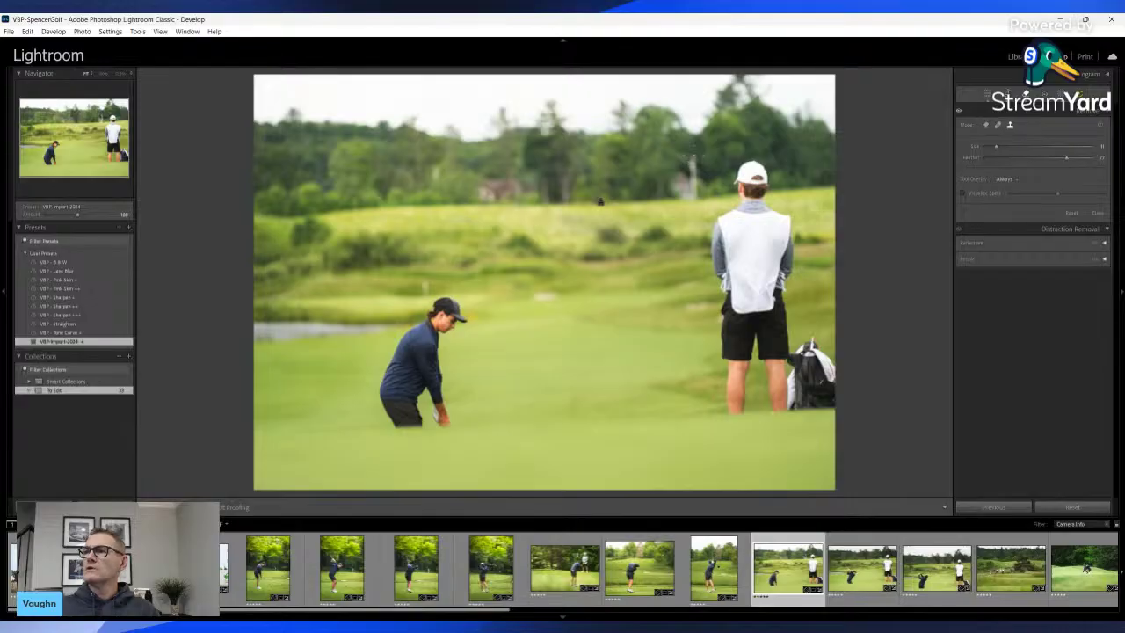
{"action": "left_click_drag", "start_coordinate": [693, 158], "coordinate": [694, 186]}
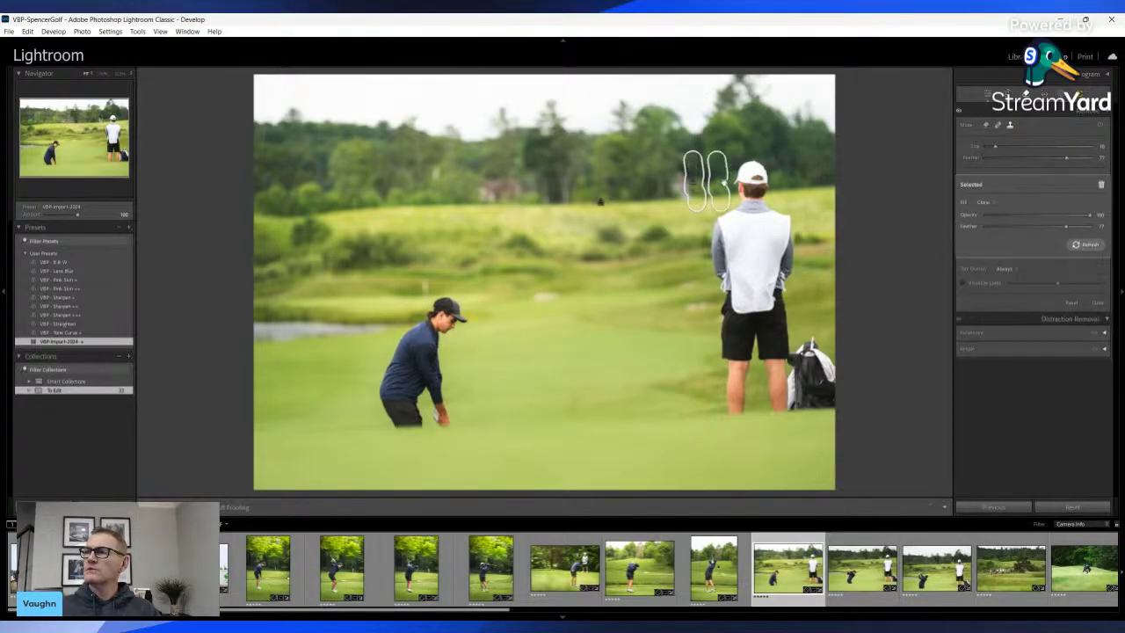
{"action": "key", "text": "q"}
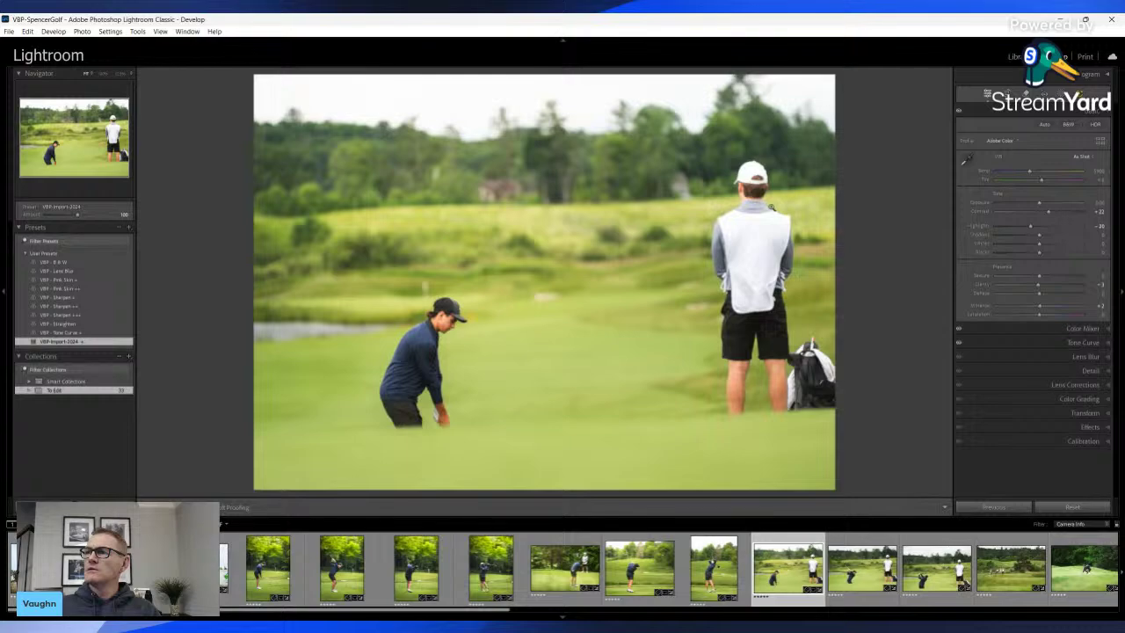
{"action": "key", "text": "q"}
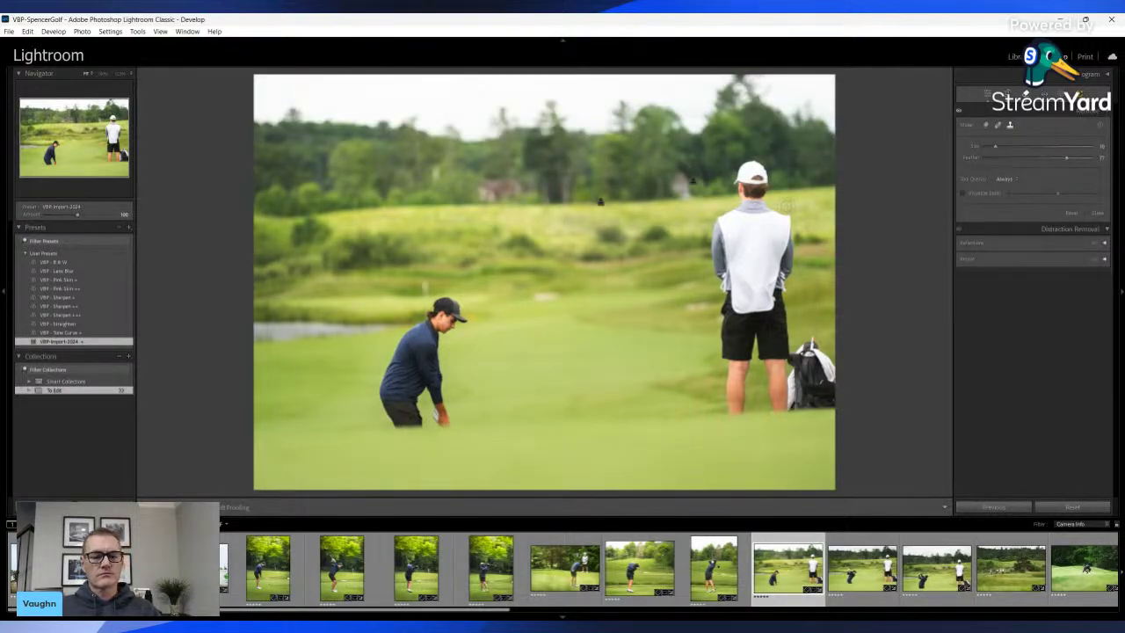
{"action": "key", "text": "q"}
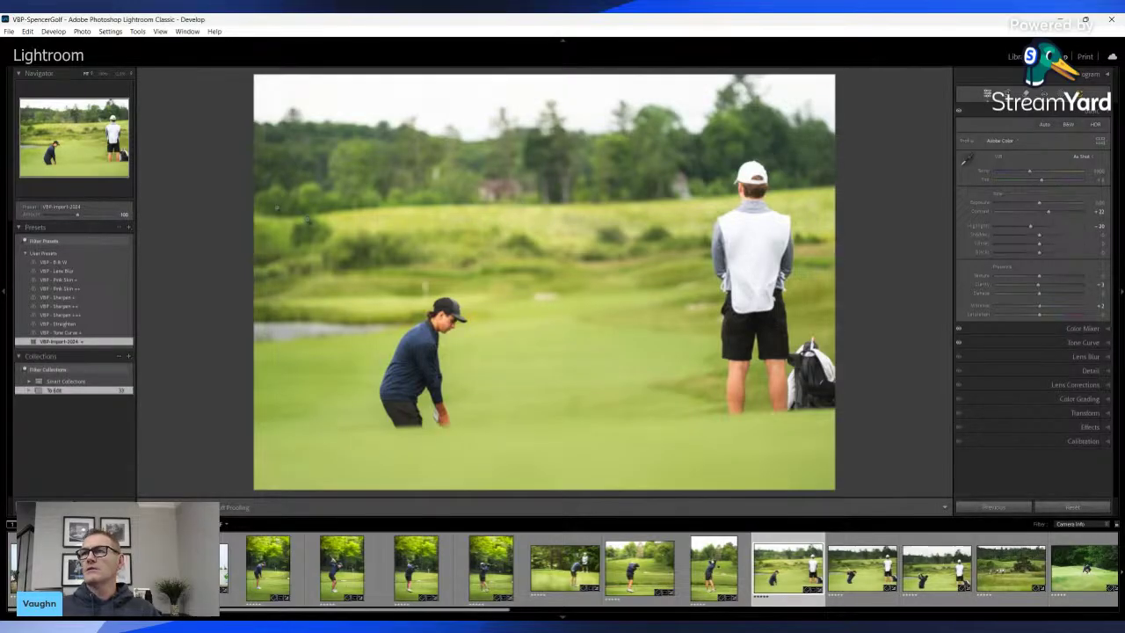
Add a large radial gradient mask over the upper-left trees and field, extend it downward, and raise its exposure
{"action": "key", "text": "shift+m"}
{"action": "left_click_drag", "start_coordinate": [229, 158], "coordinate": [412, 420]}
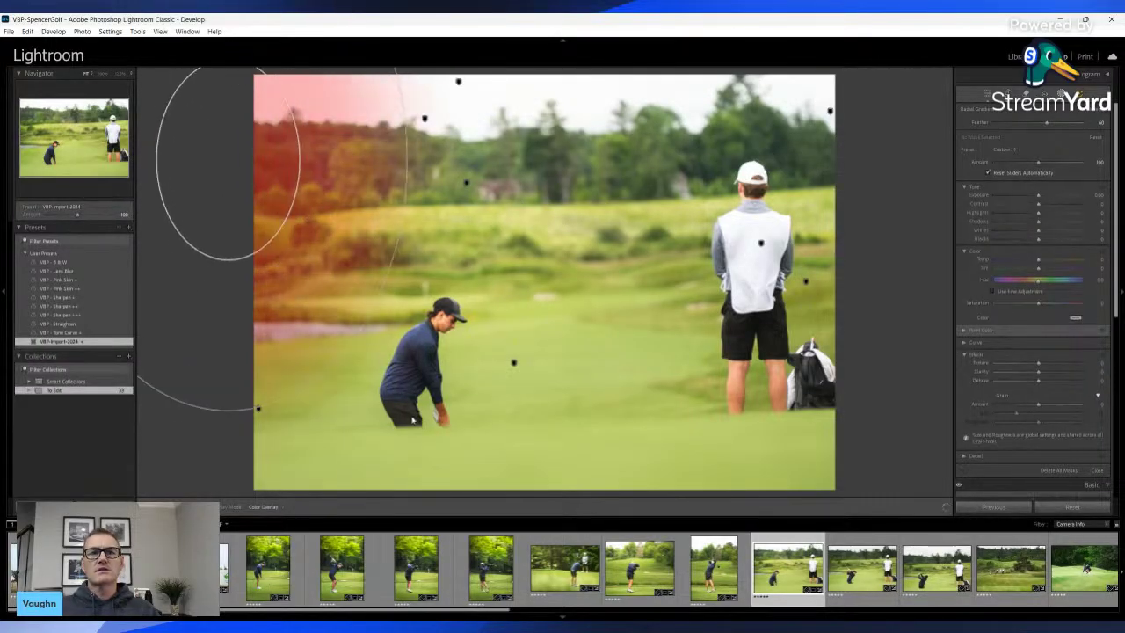
{"action": "left_click_drag", "start_coordinate": [258, 409], "coordinate": [228, 470]}
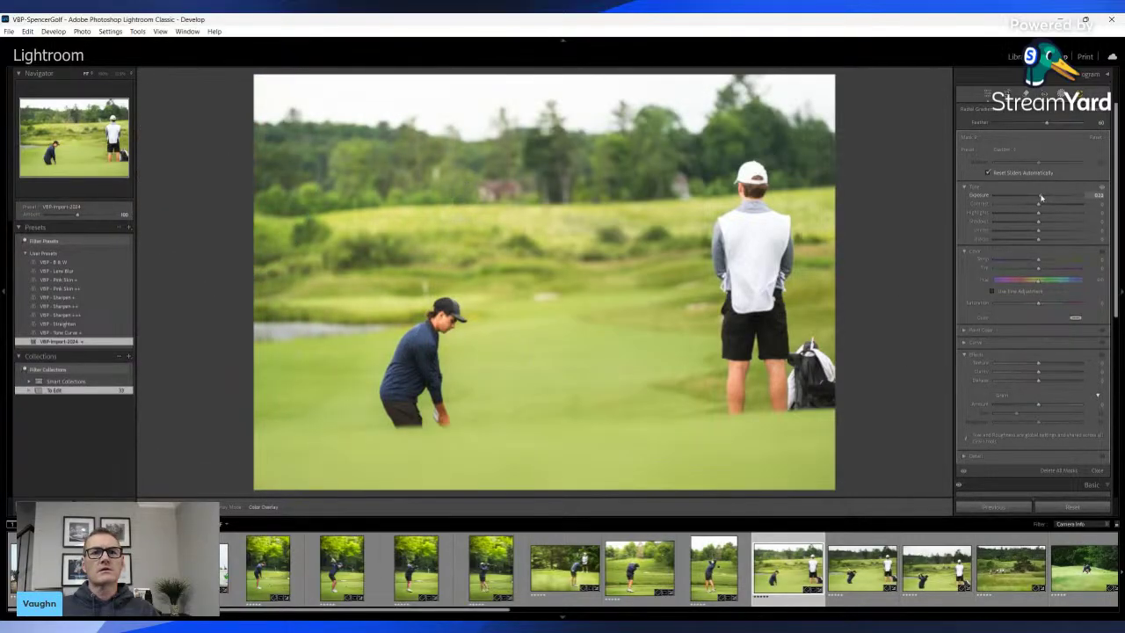
{"action": "left_click_drag", "start_coordinate": [1040, 197], "coordinate": [1043, 198]}
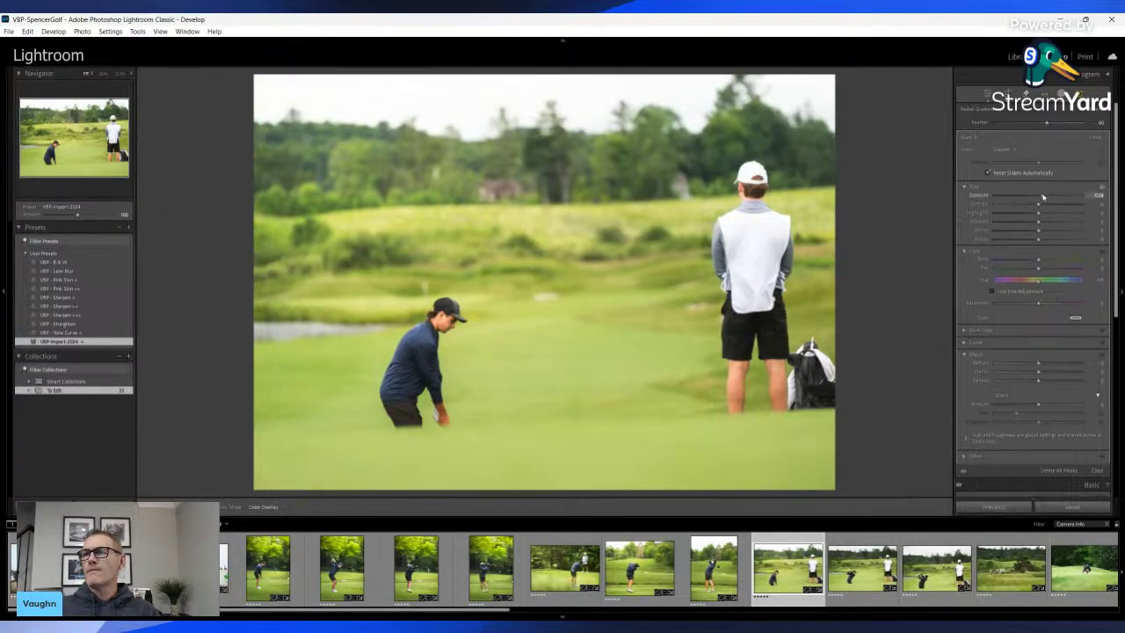
{"action": "key", "text": "shift+w"}
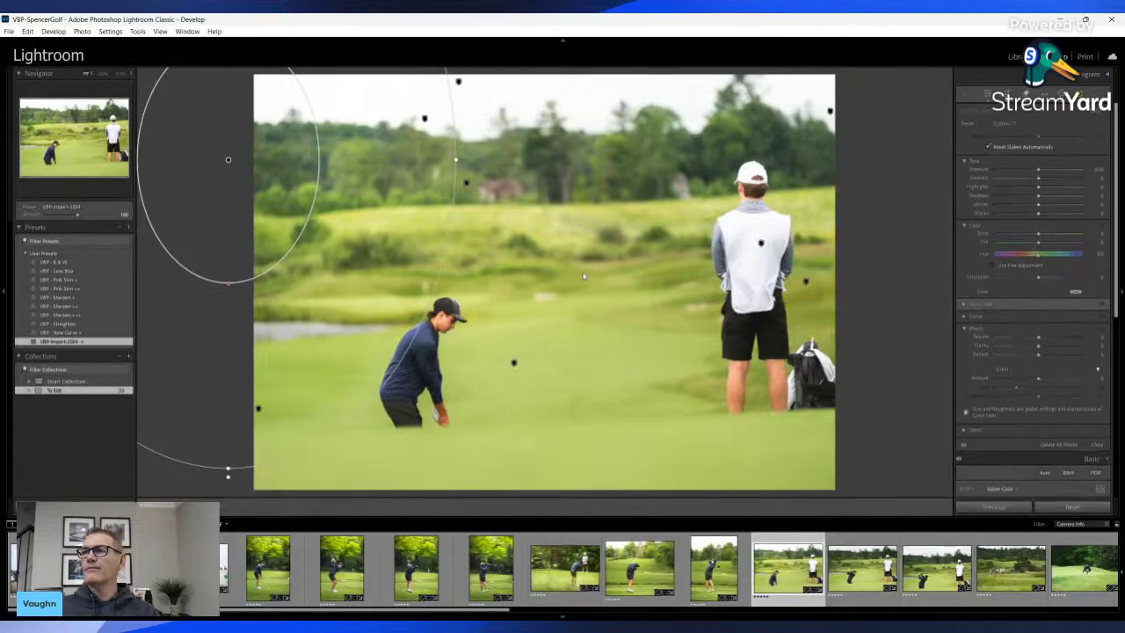
{"action": "key", "text": "shift+w"}
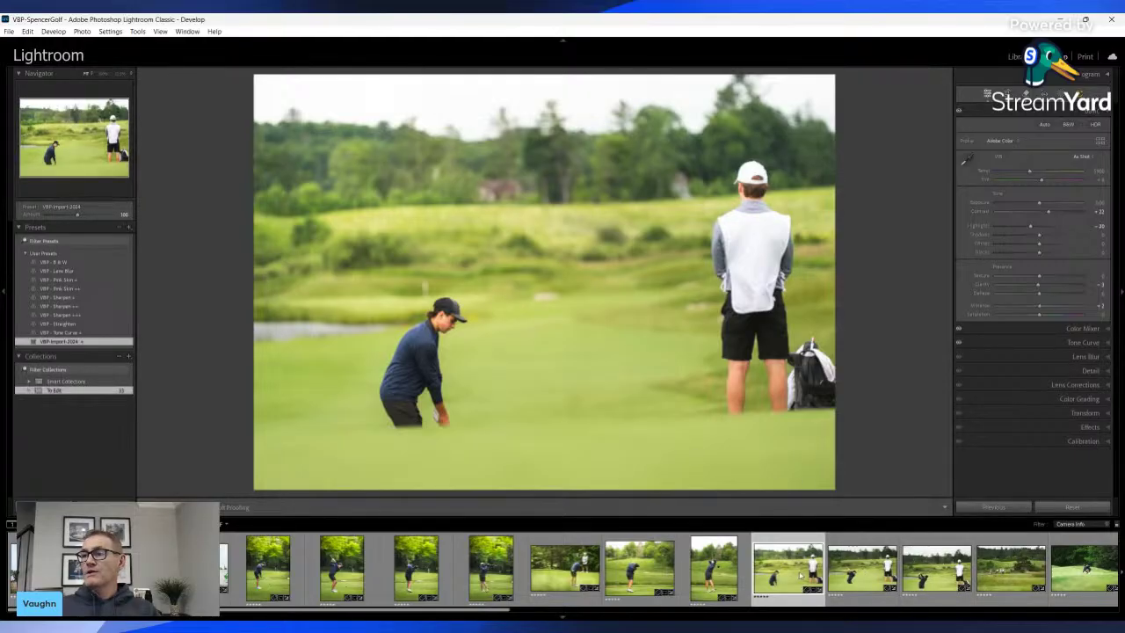
Apply the crouching-golfer photo's crop and mask edits to the two following golfer-and-caddie swing photos
{"action": "left_click", "coordinate": [866, 576]}
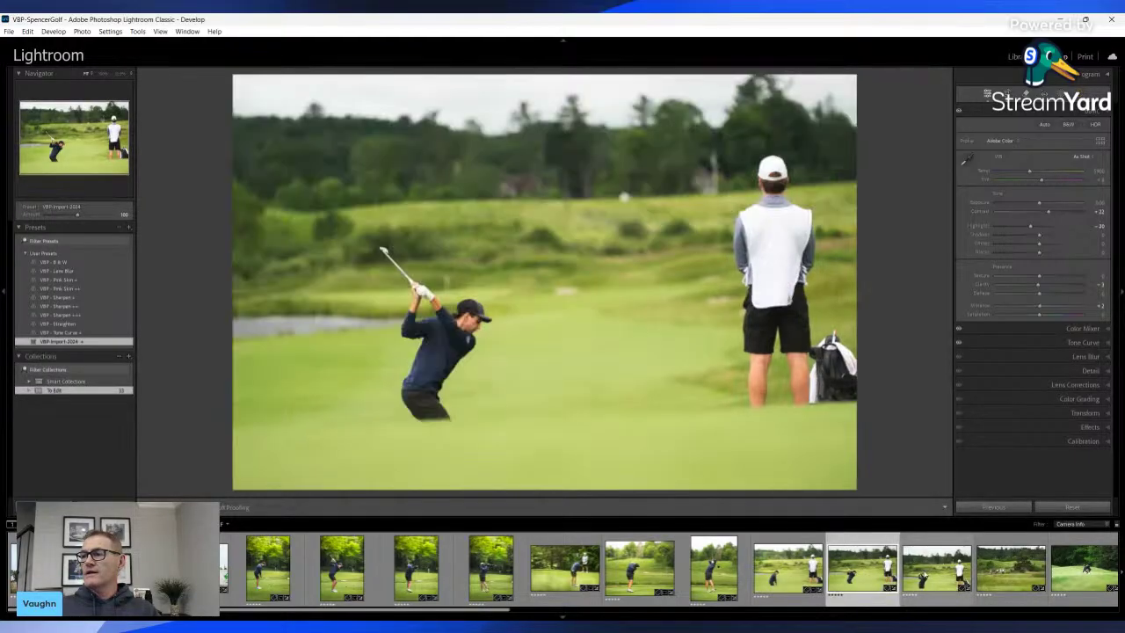
{"action": "key", "text": "Right"}
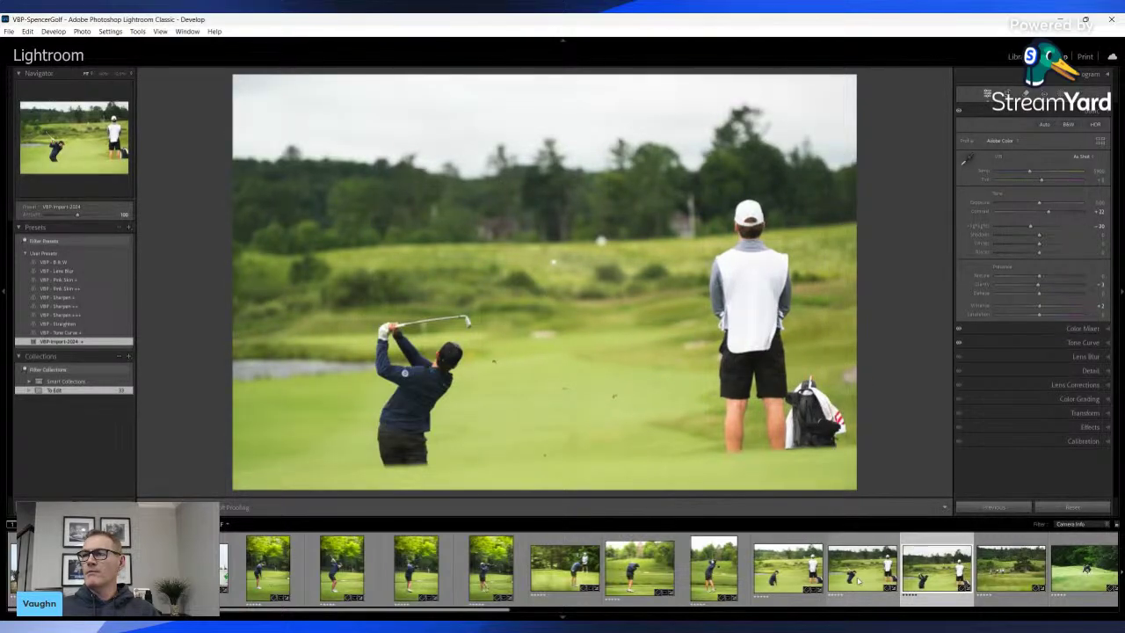
{"action": "left_click", "coordinate": [788, 577]}
{"action": "left_click", "coordinate": [921, 587], "text": "shift"}
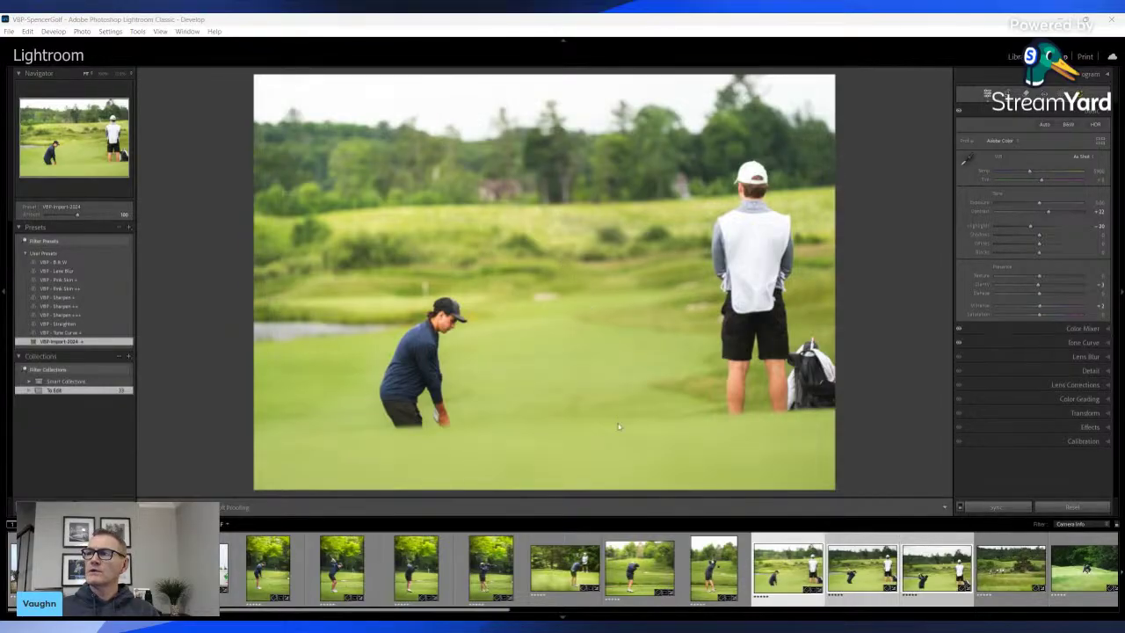
{"action": "key", "text": "ctrl+shift+v"}
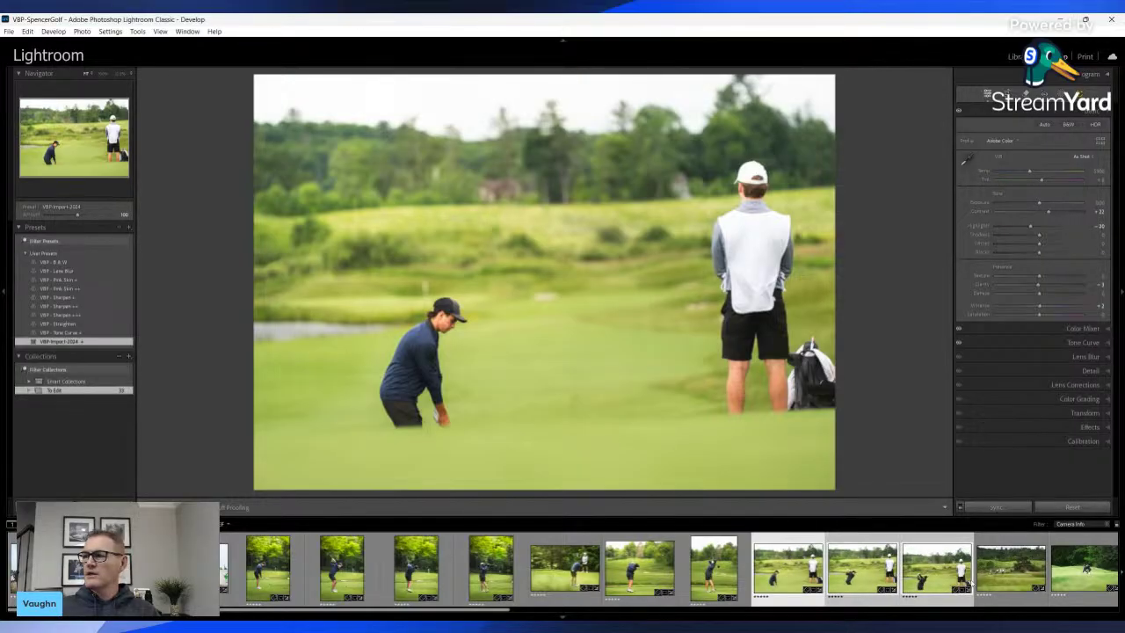
Compare the three golfer-and-caddie photos to check how the shared crop and masks fit each one
{"action": "left_click", "coordinate": [938, 573]}
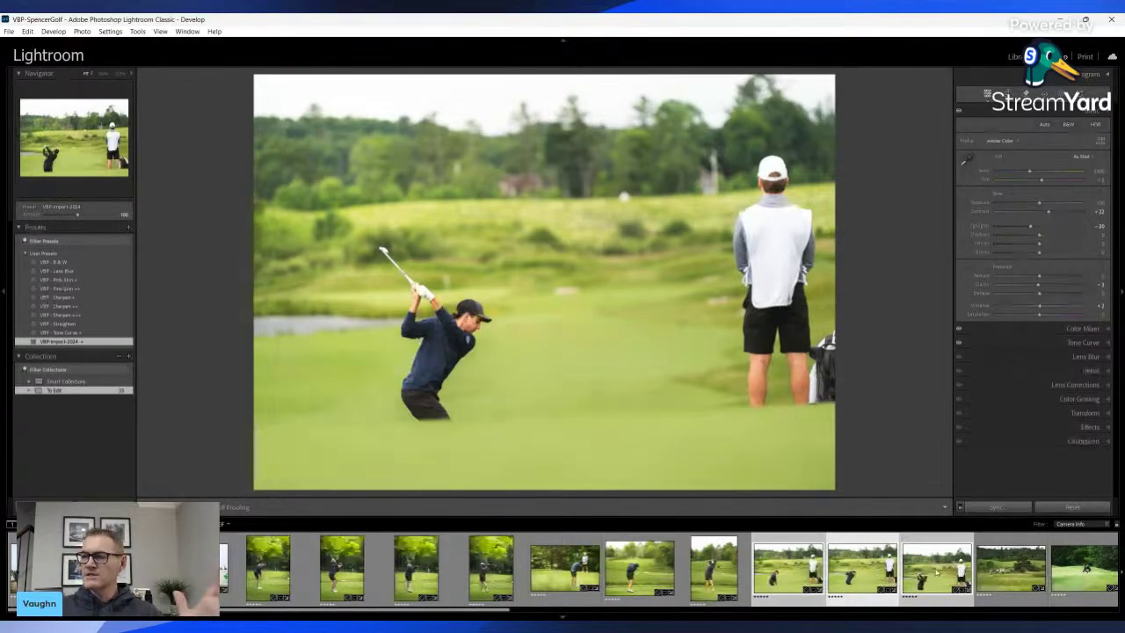
{"action": "left_click", "coordinate": [841, 569]}
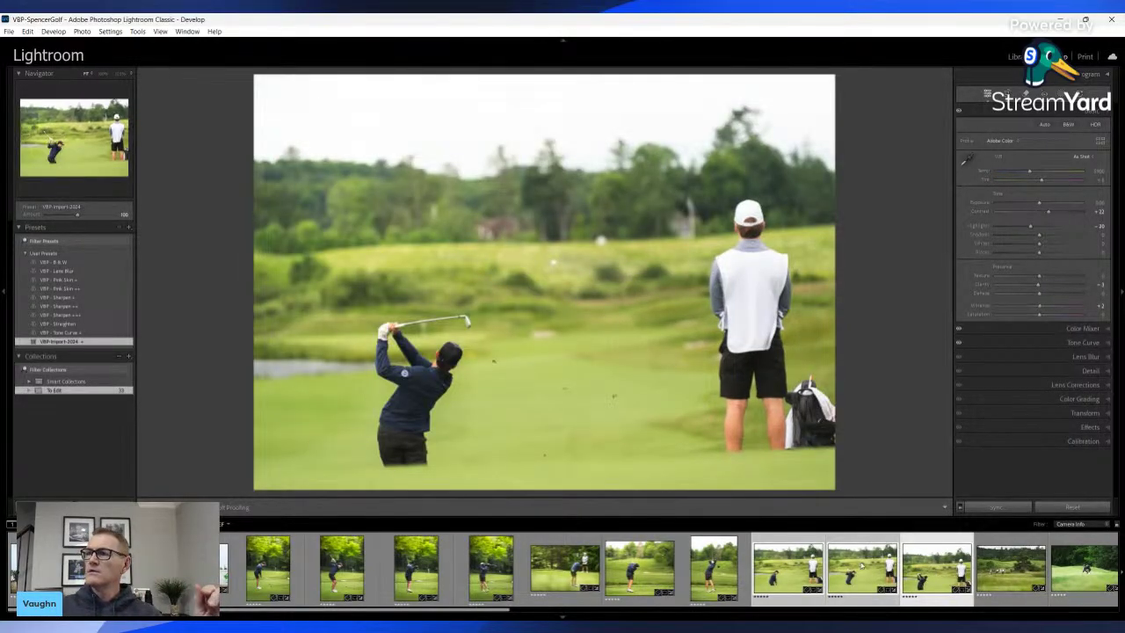
{"action": "left_click", "coordinate": [859, 571]}
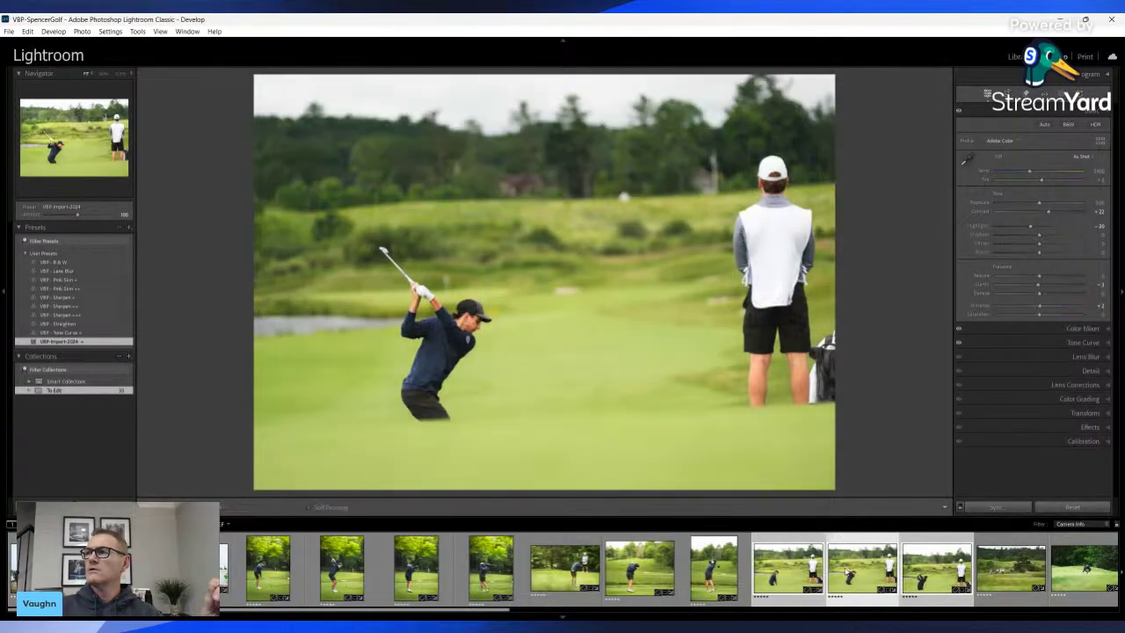
{"action": "left_click", "coordinate": [811, 575]}
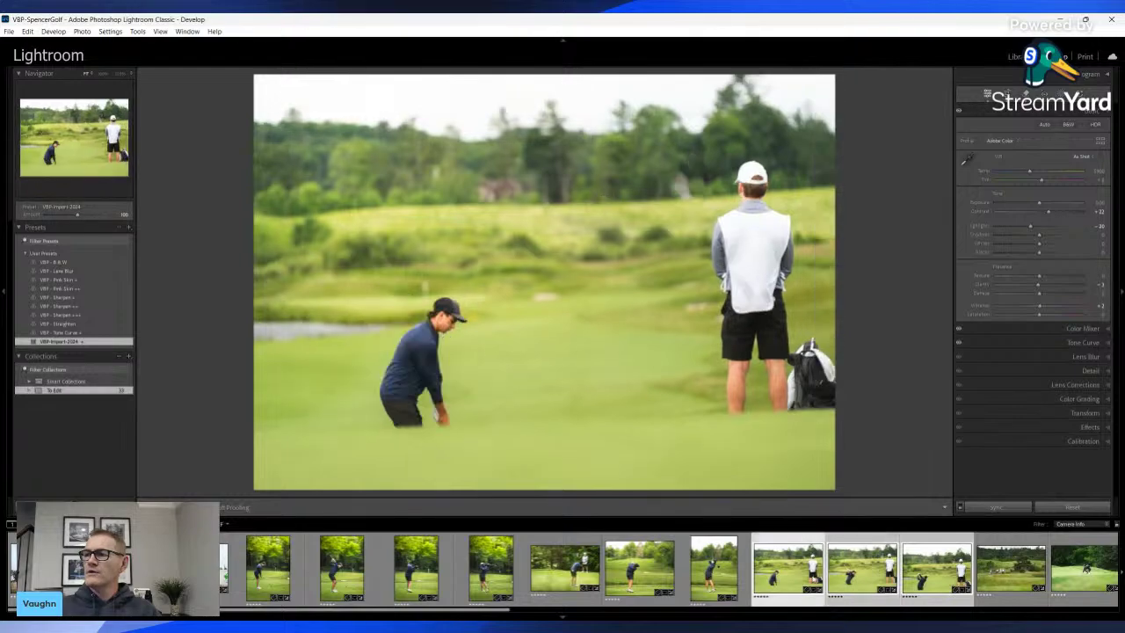
{"action": "left_click", "coordinate": [871, 576]}
{"action": "left_click", "coordinate": [914, 573]}
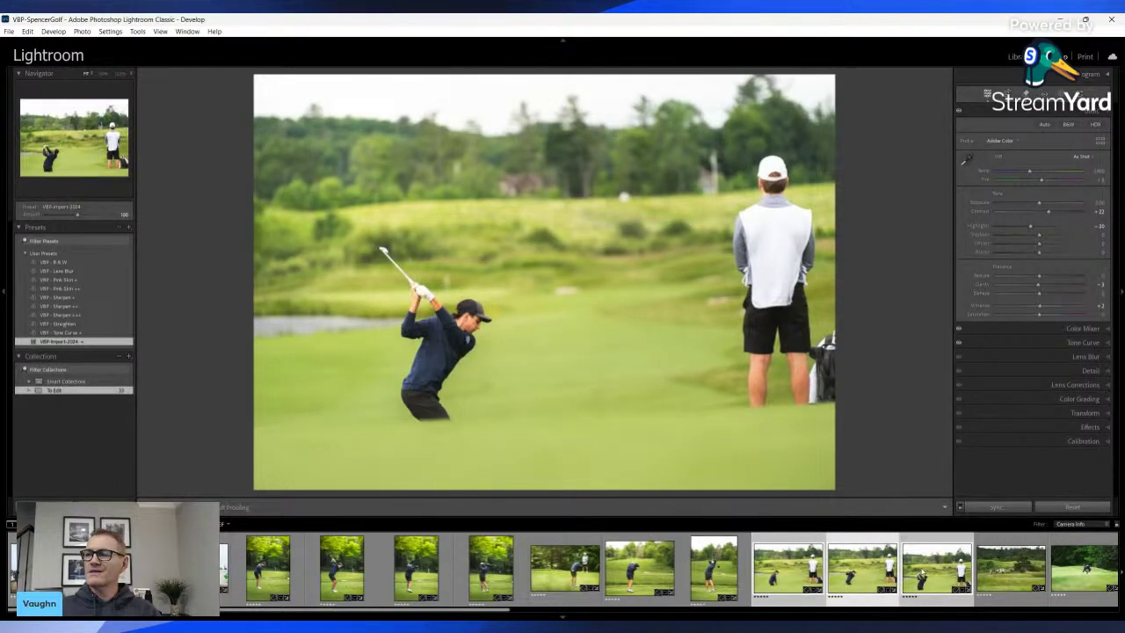
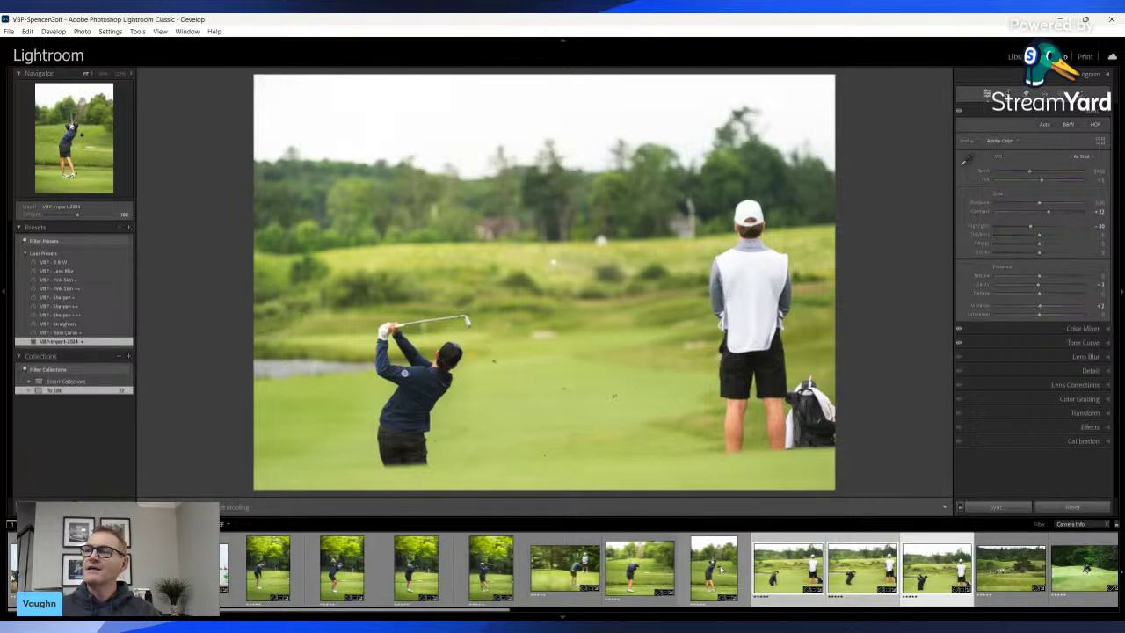
Compare the three golfer-and-caddie photos with the neighbouring shots to check their horizons and framing
{"action": "left_click", "coordinate": [714, 567]}
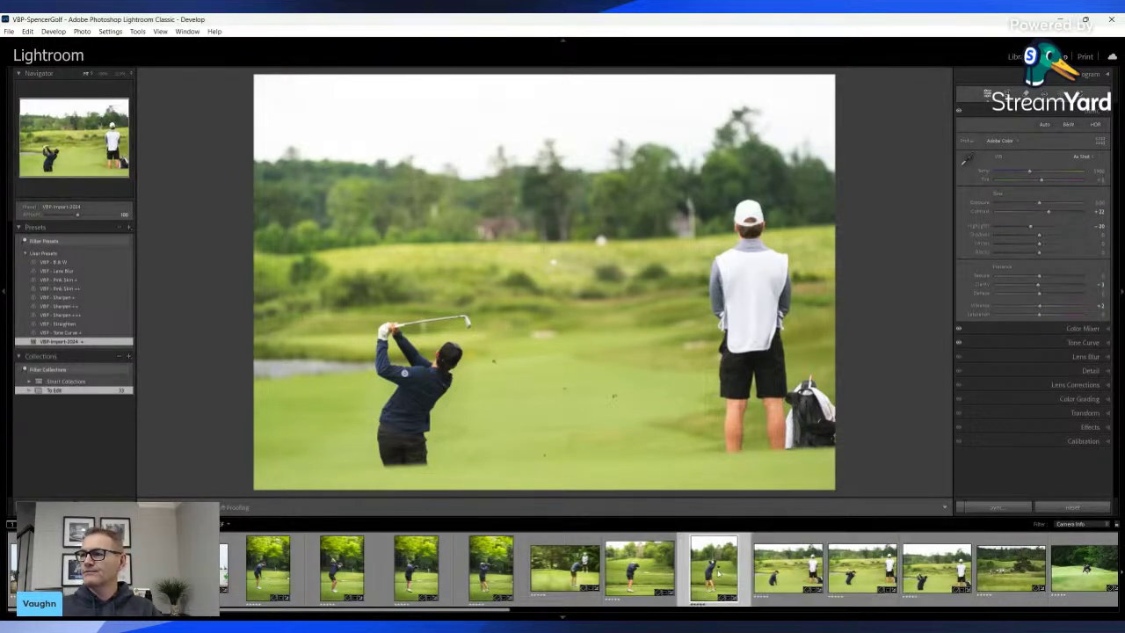
{"action": "left_click", "coordinate": [850, 577]}
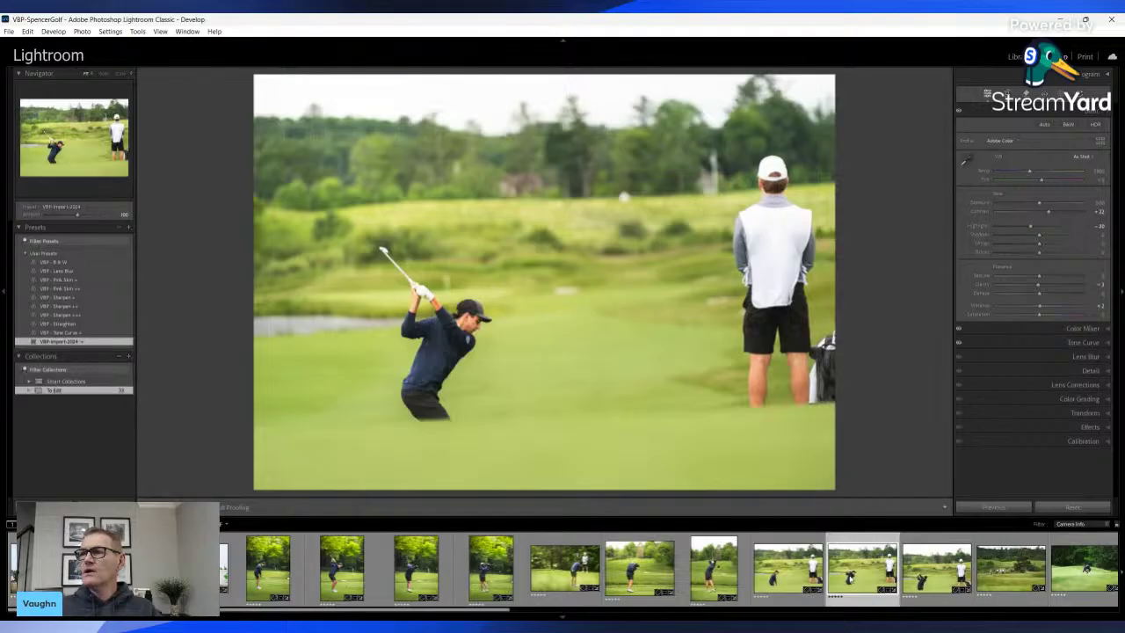
{"action": "left_click", "coordinate": [952, 570]}
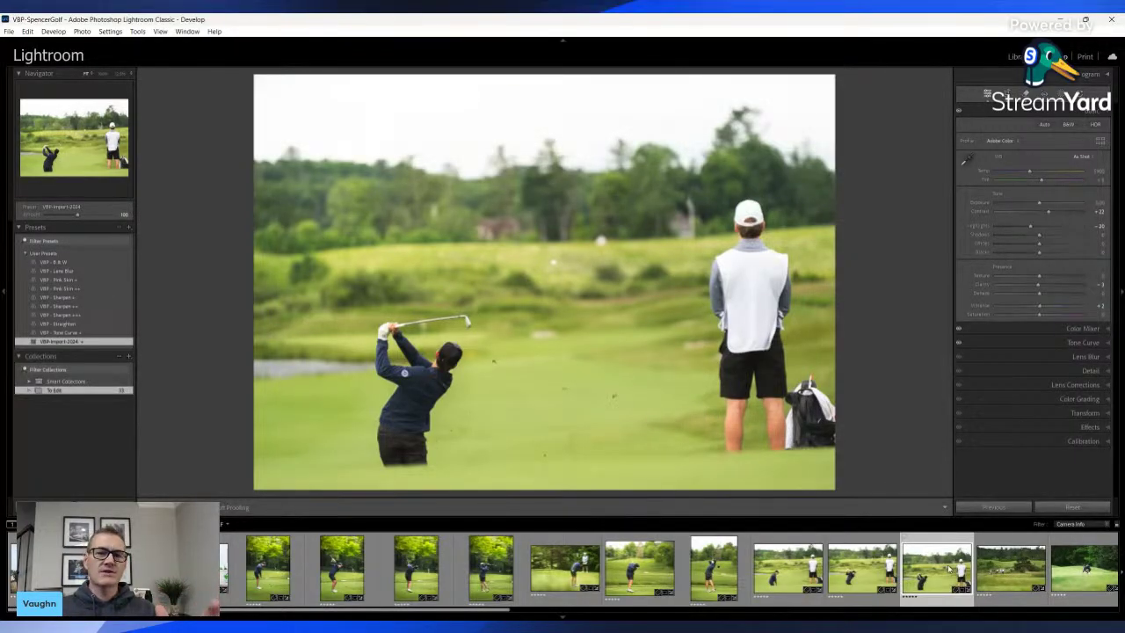
{"action": "key", "text": "Left"}
{"action": "key", "text": "Left"}
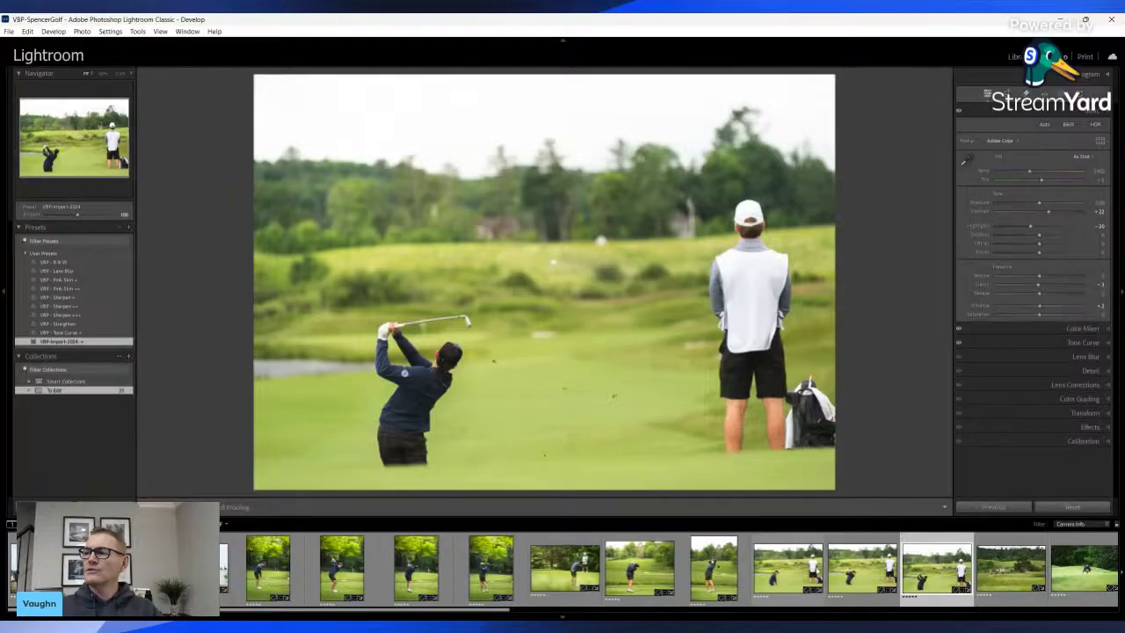
{"action": "left_click", "coordinate": [935, 575], "text": "shift"}
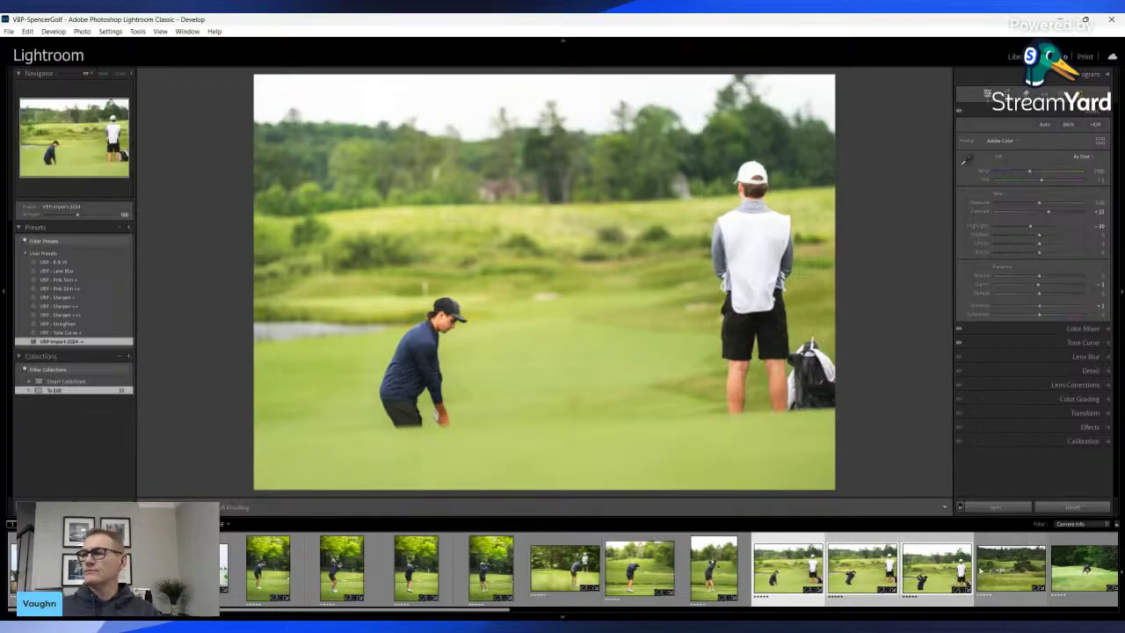
{"action": "left_click", "coordinate": [981, 569]}
Straighten the golfer-and-caddie backswing photo by rotating its crop slightly clockwise
{"action": "left_click", "coordinate": [865, 564]}
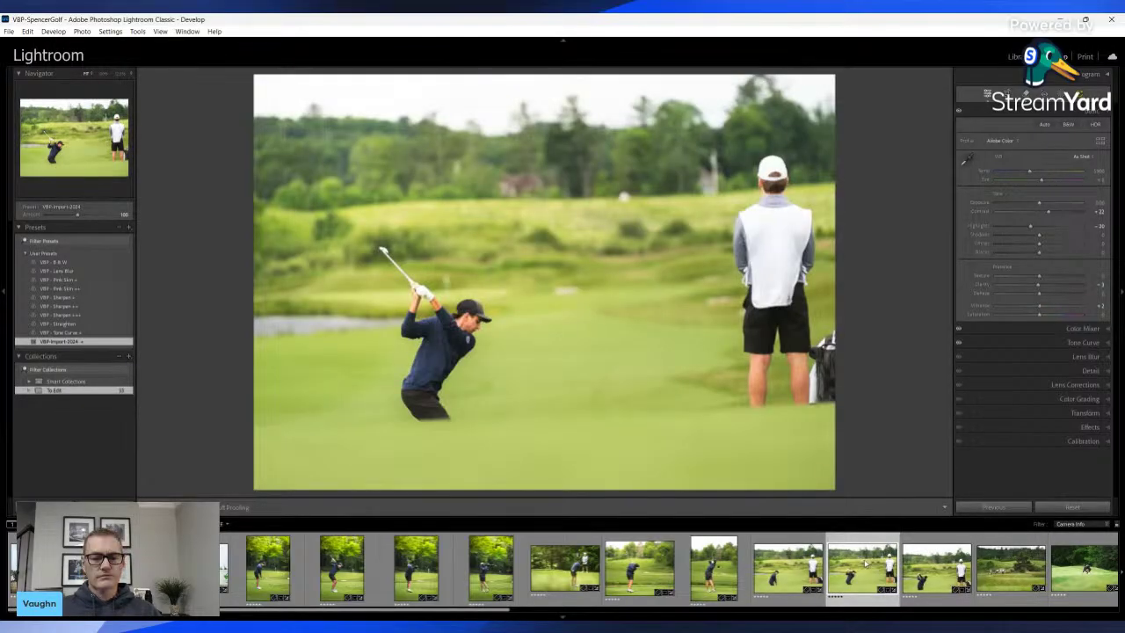
{"action": "key", "text": "r"}
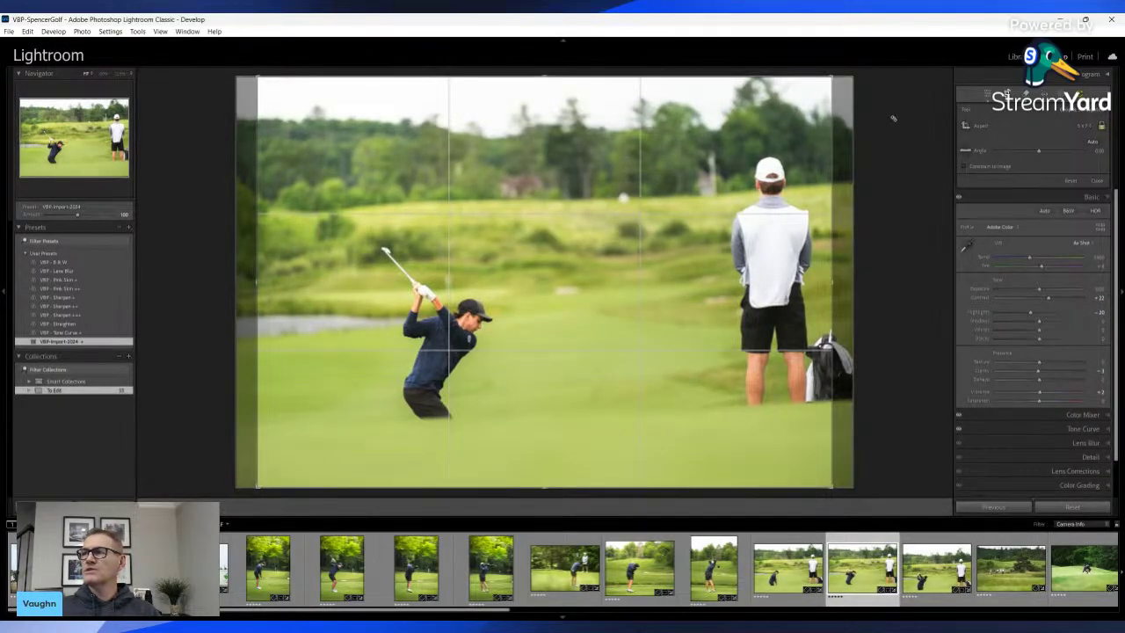
{"action": "left_click_drag", "start_coordinate": [892, 118], "coordinate": [882, 133]}
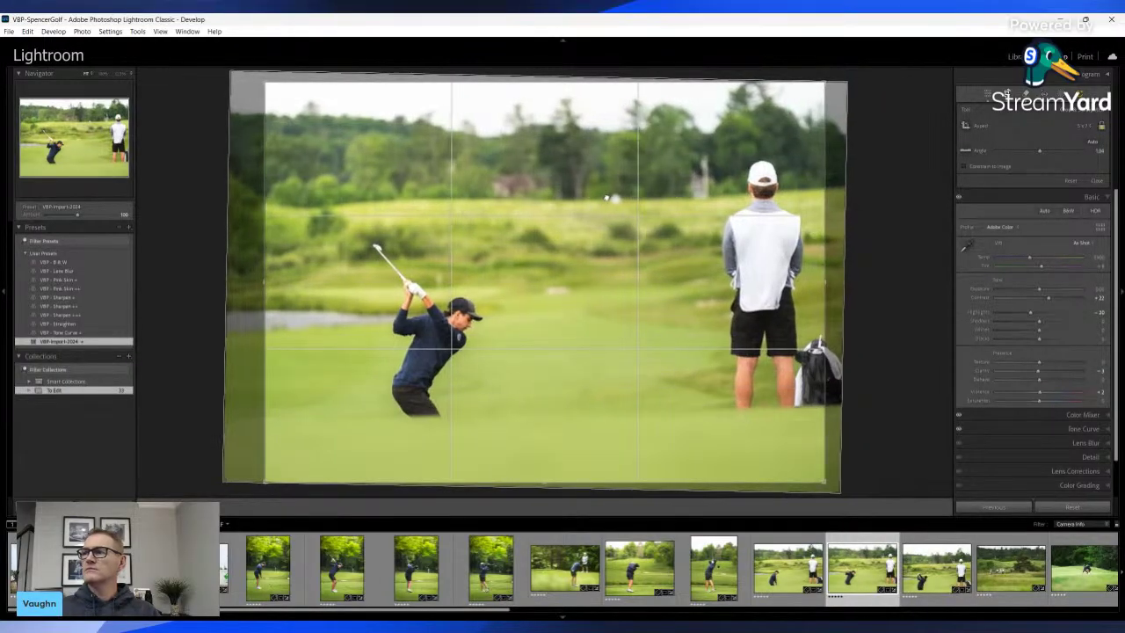
{"action": "key", "text": "Return"}
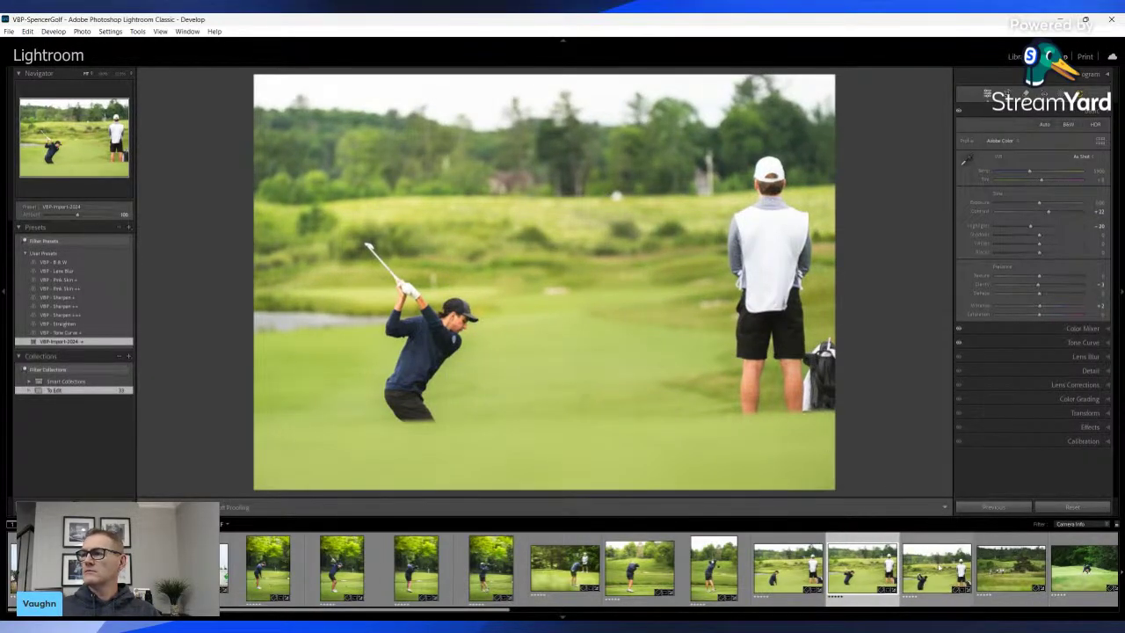
Crop the follow-through photo to a 2 x 3 ratio, straighten it, and tighten the frame around the golfer to exclude the caddie and most sky
{"action": "left_click", "coordinate": [936, 567]}
{"action": "key", "text": "r"}
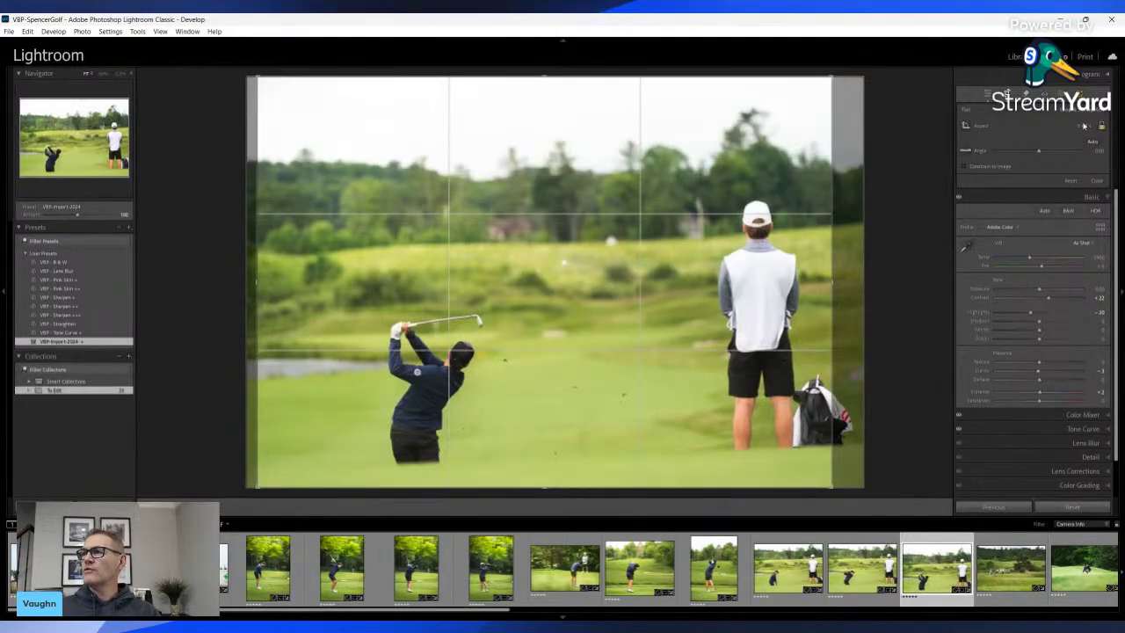
{"action": "left_click", "coordinate": [1020, 226]}
{"action": "left_click_drag", "start_coordinate": [619, 150], "coordinate": [670, 105]}
{"action": "left_click_drag", "start_coordinate": [640, 186], "coordinate": [626, 180]}
{"action": "left_click_drag", "start_coordinate": [885, 154], "coordinate": [909, 151]}
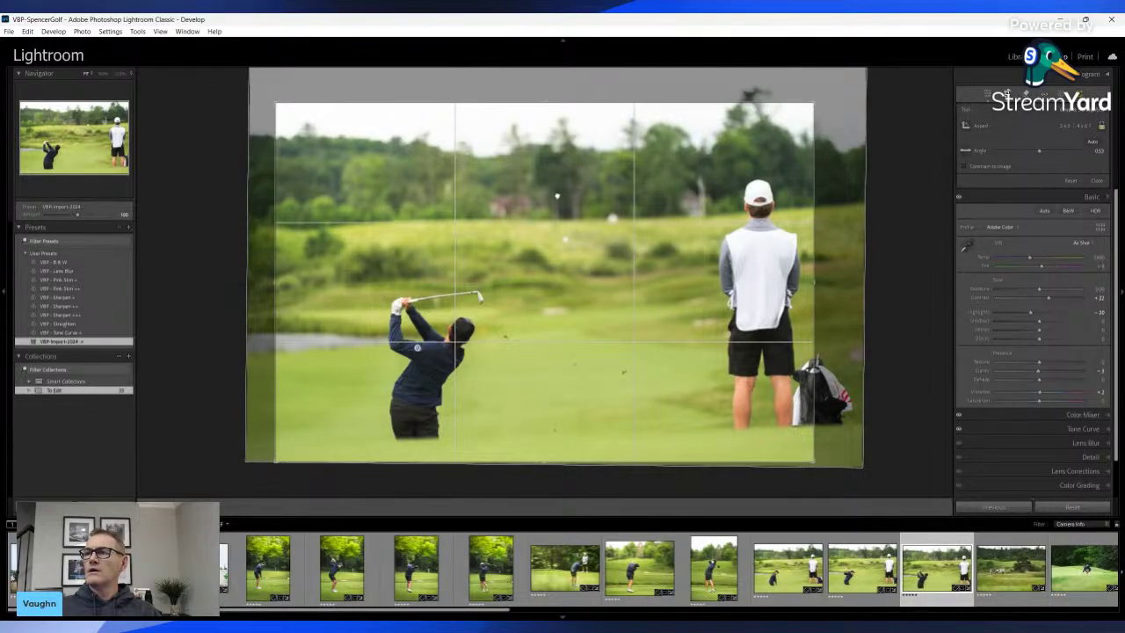
{"action": "left_click_drag", "start_coordinate": [556, 195], "coordinate": [598, 188]}
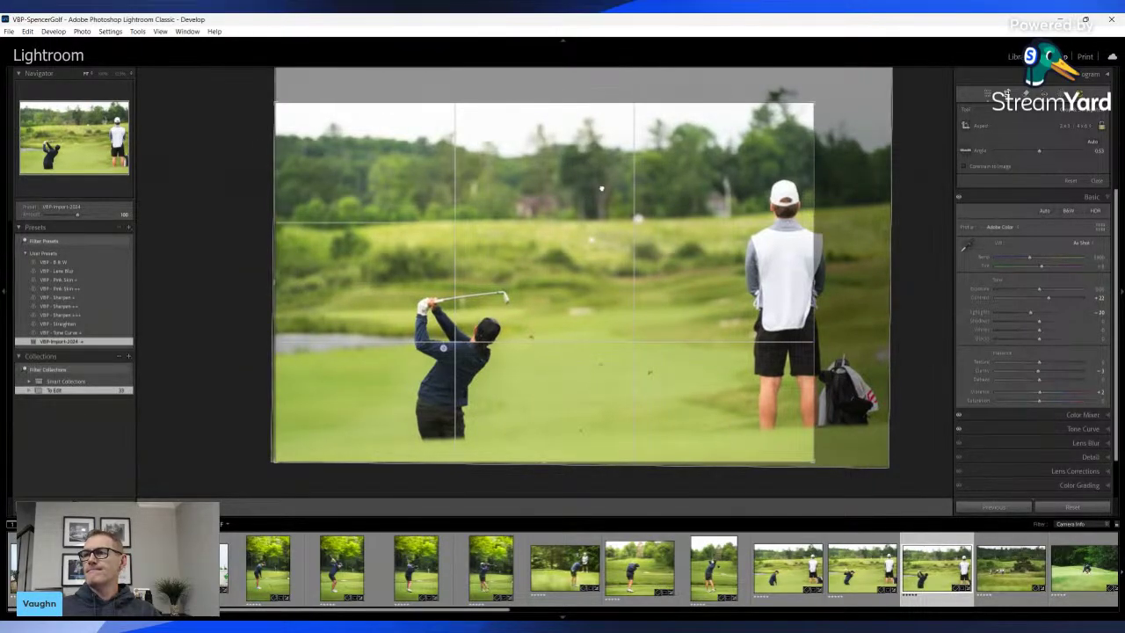
{"action": "left_click_drag", "start_coordinate": [813, 104], "coordinate": [769, 117]}
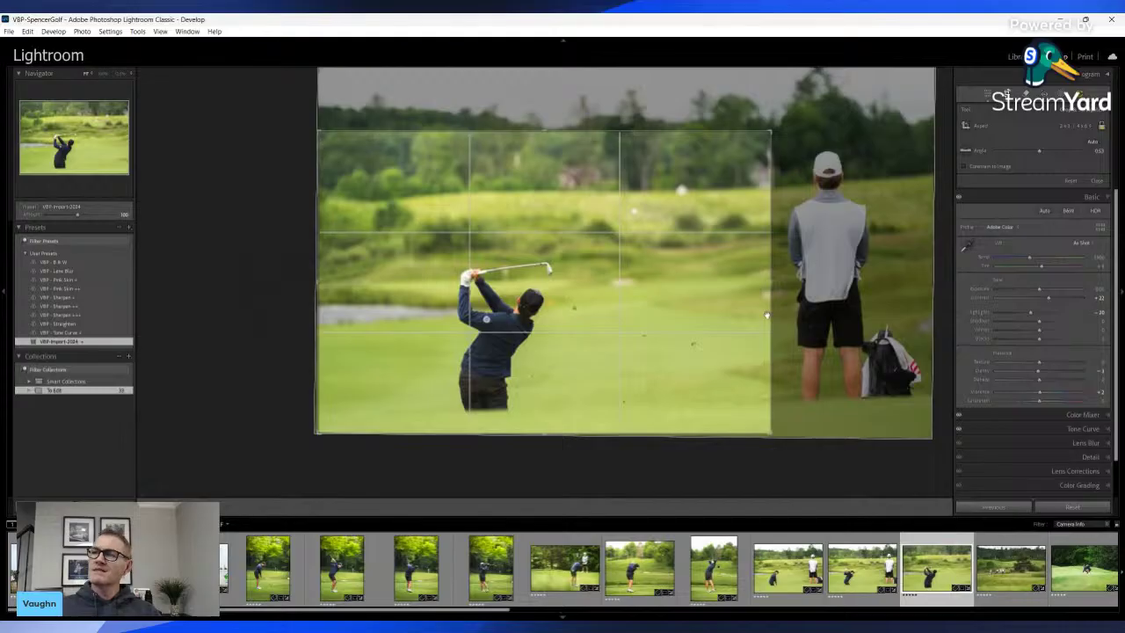
{"action": "key", "text": "Return"}
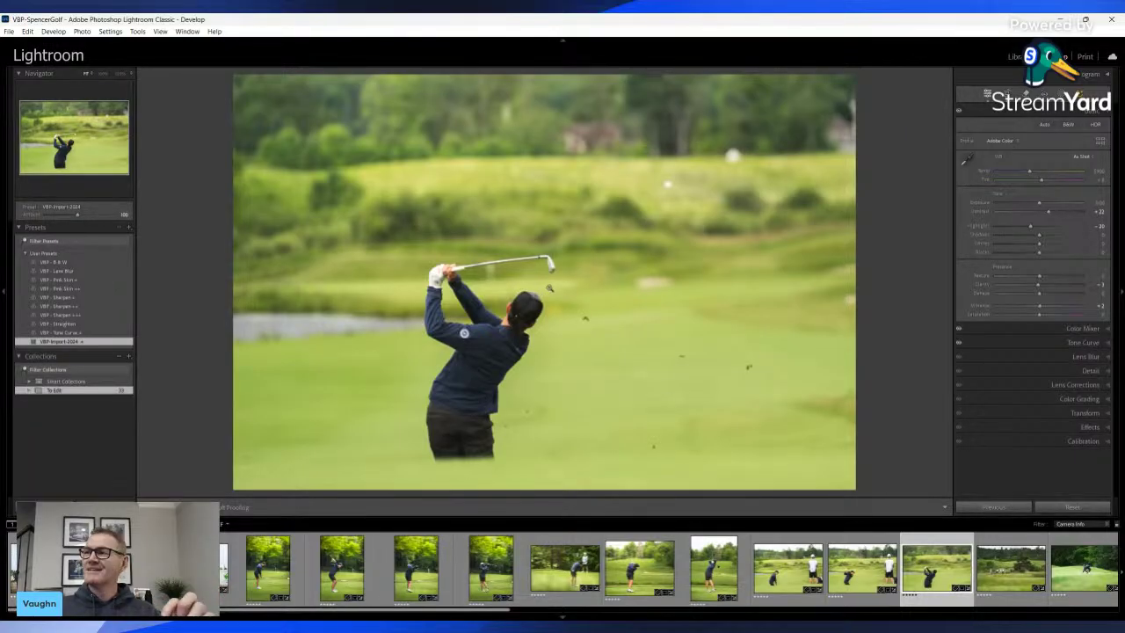
Inspect the golfer up close in the follow-through photo and compare its framing with the two earlier golfer-and-caddie photos
{"action": "left_click", "coordinate": [521, 281]}
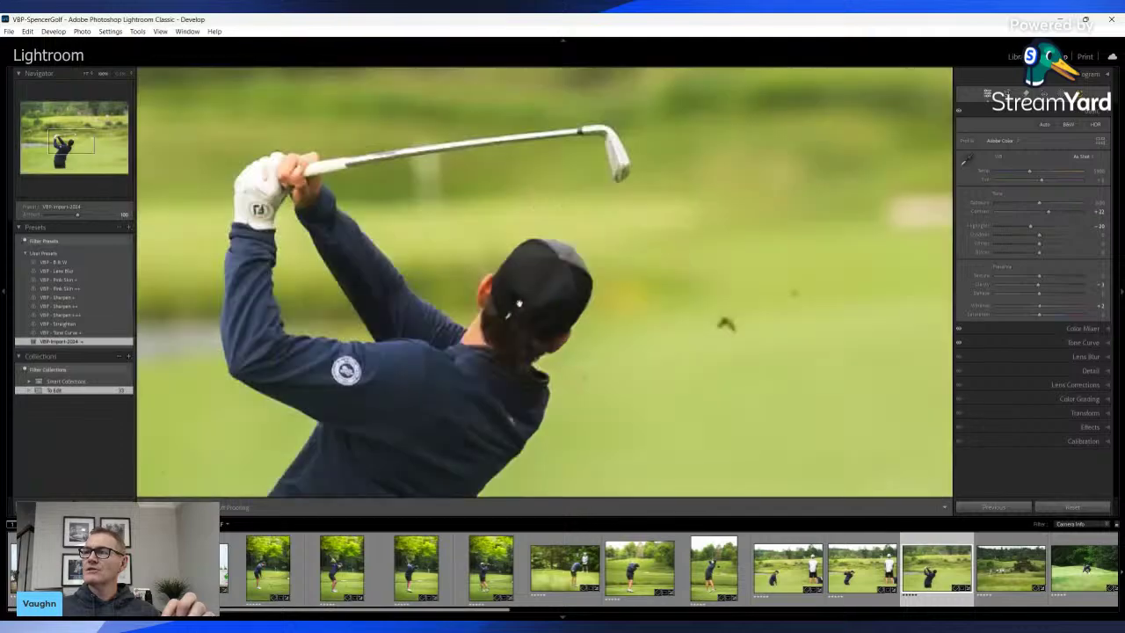
{"action": "left_click", "coordinate": [612, 317]}
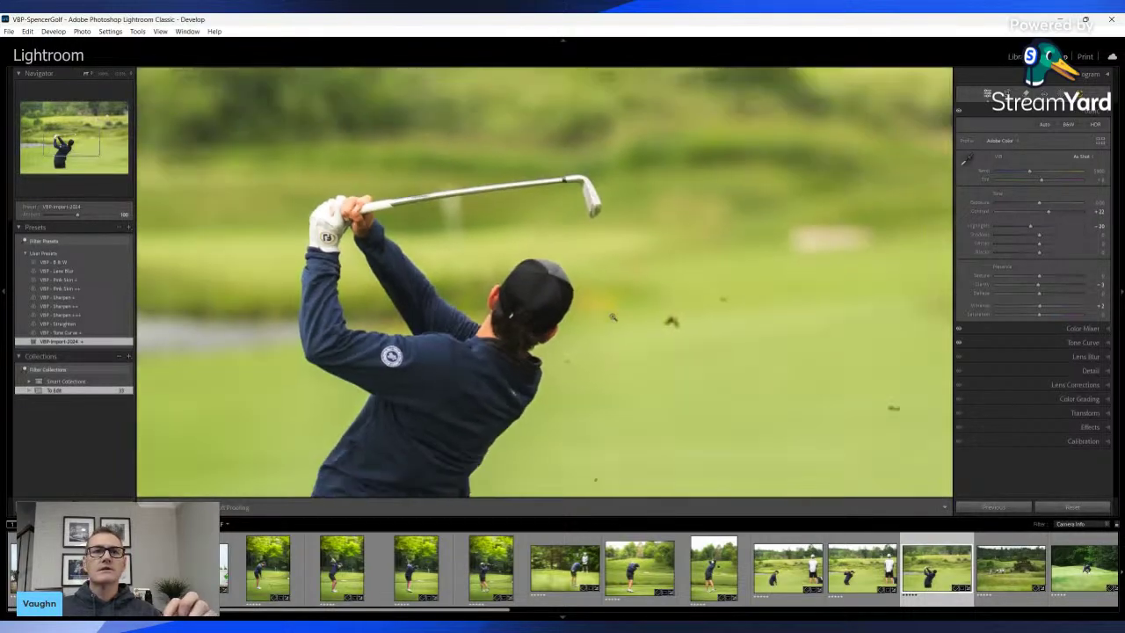
{"action": "left_click", "coordinate": [883, 579]}
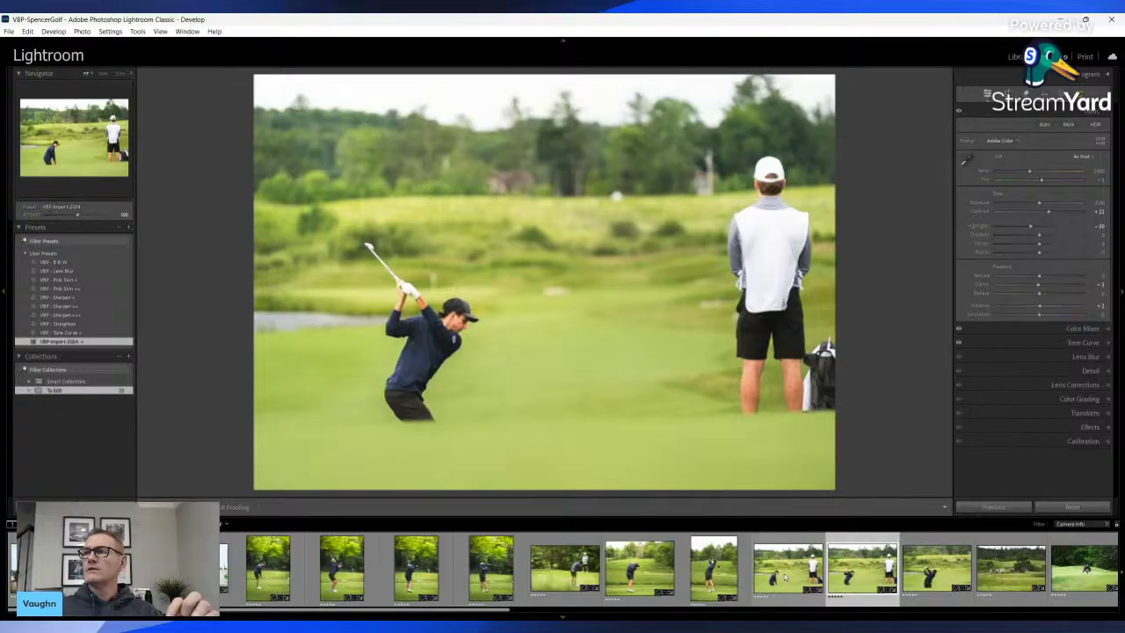
{"action": "left_click", "coordinate": [785, 577]}
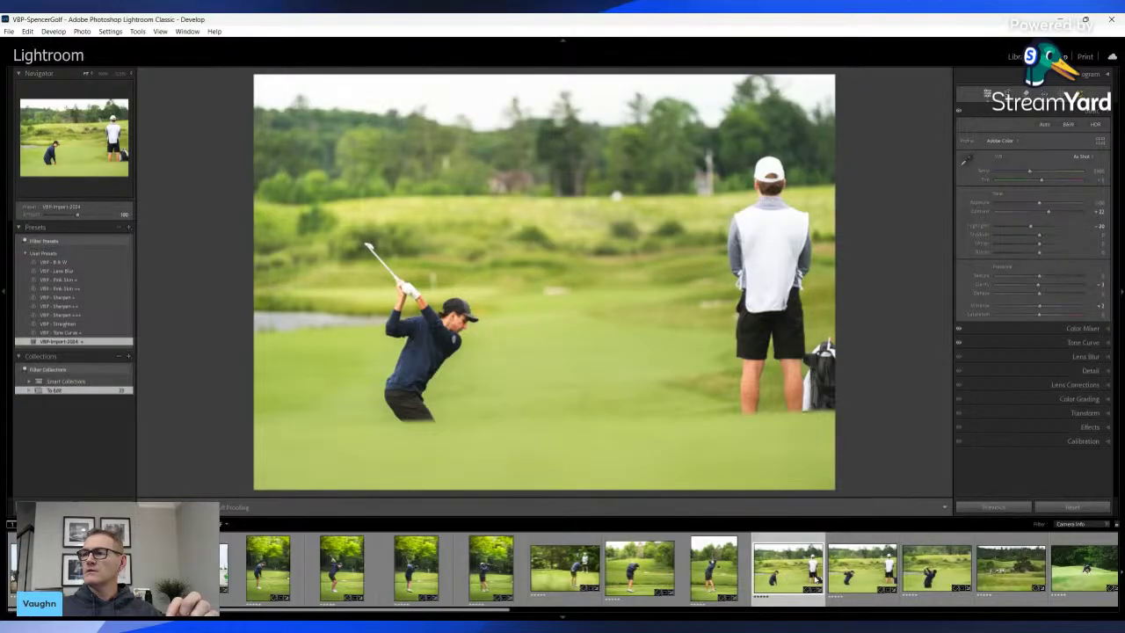
{"action": "left_click", "coordinate": [839, 575]}
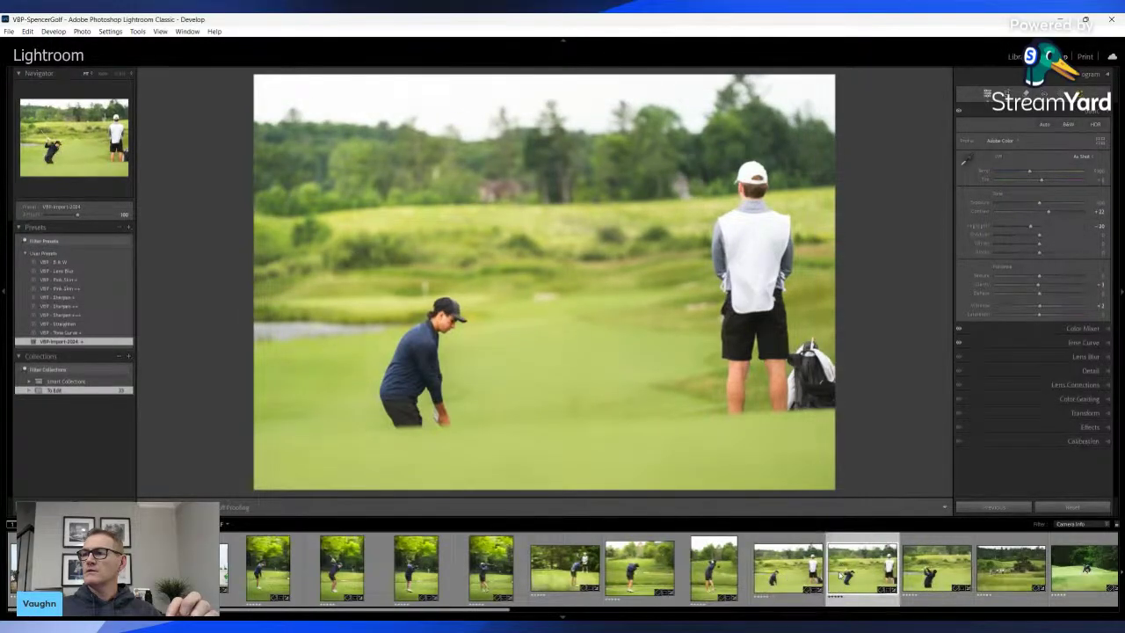
{"action": "left_click", "coordinate": [930, 577]}
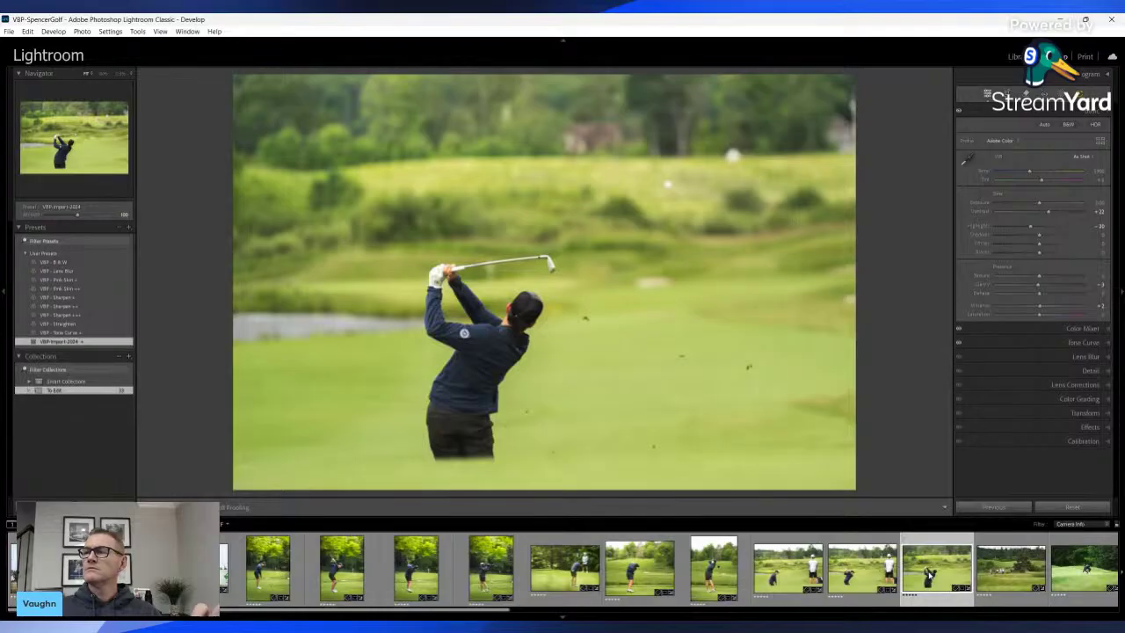
Clone out the larger white spot at the far edge of the field in the follow-through photo, using a bigger brush
{"action": "left_click", "coordinate": [671, 183]}
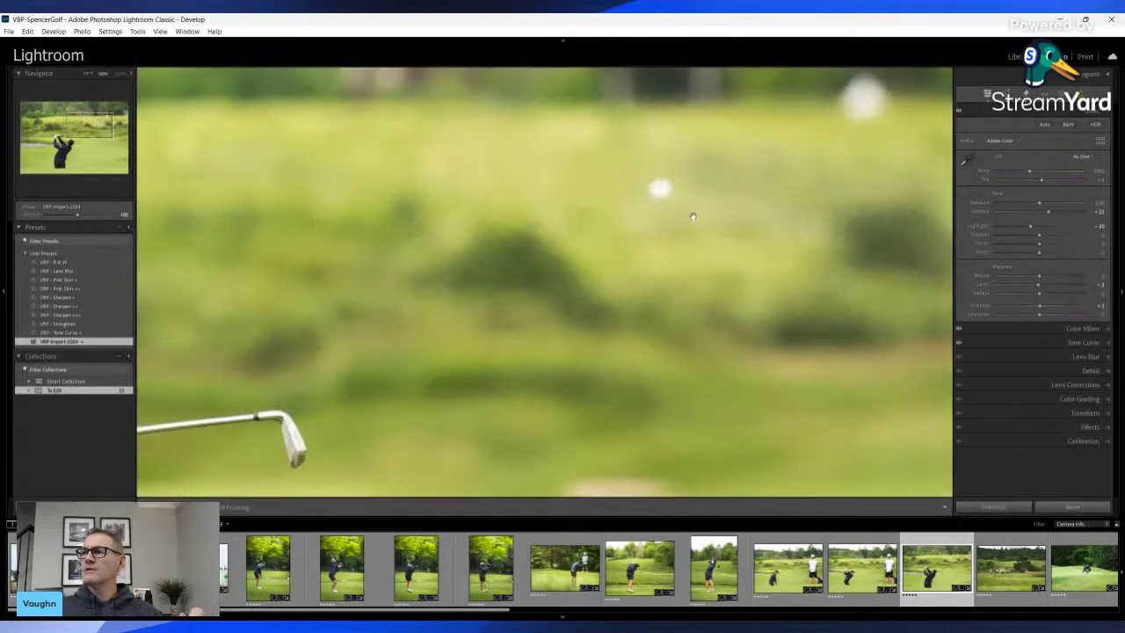
{"action": "left_click", "coordinate": [679, 198]}
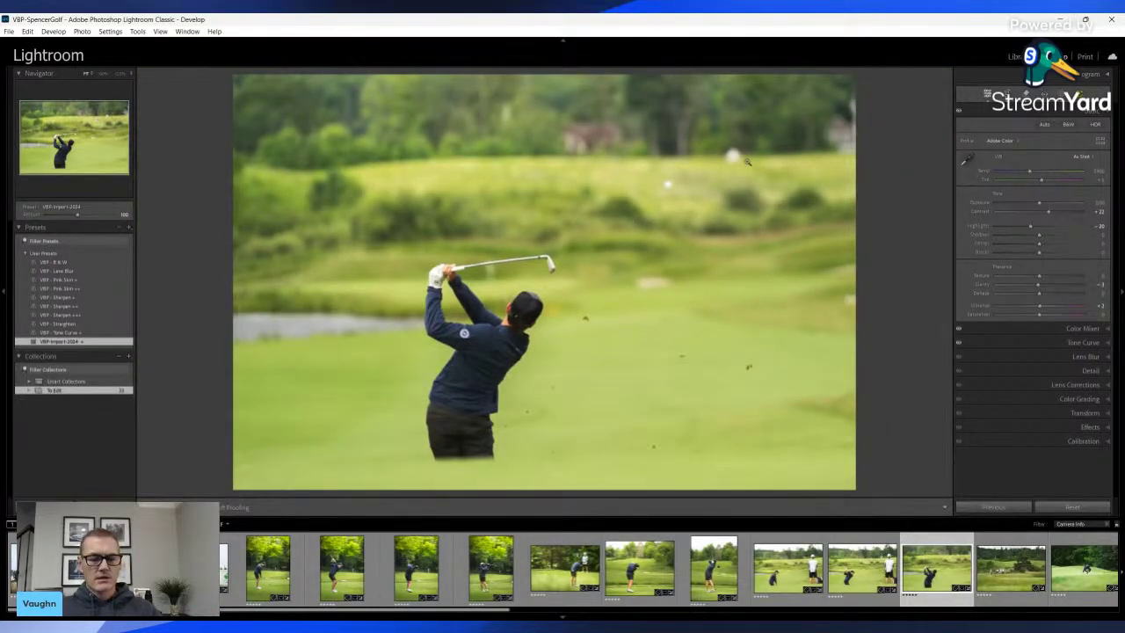
{"action": "key", "text": "q"}
{"action": "key", "text": "bracketright"}
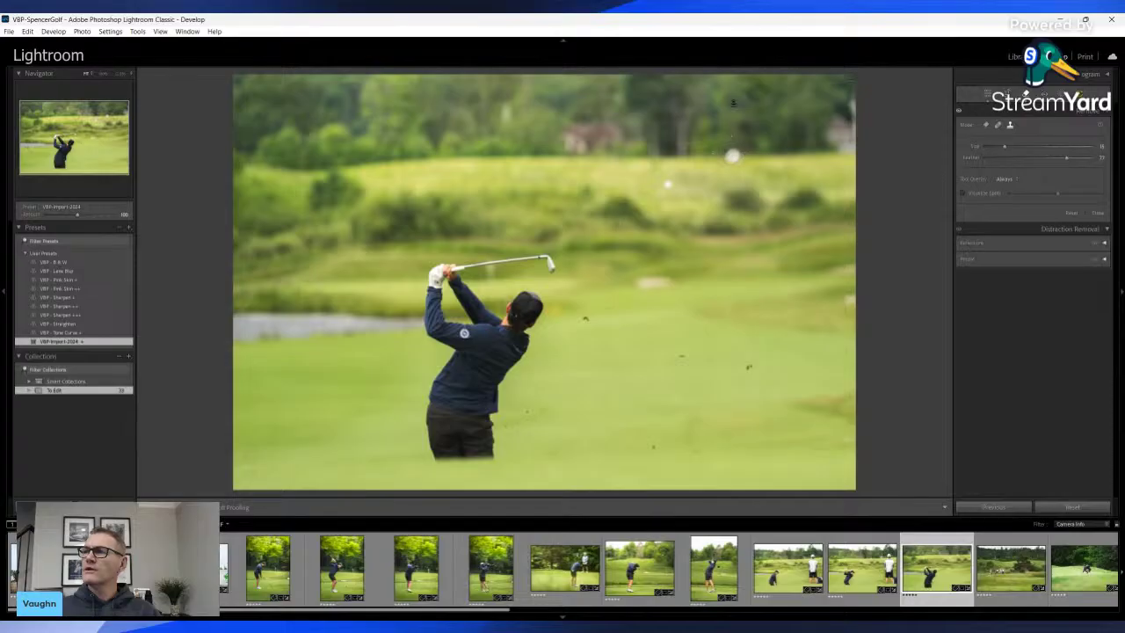
{"action": "left_click", "coordinate": [732, 156]}
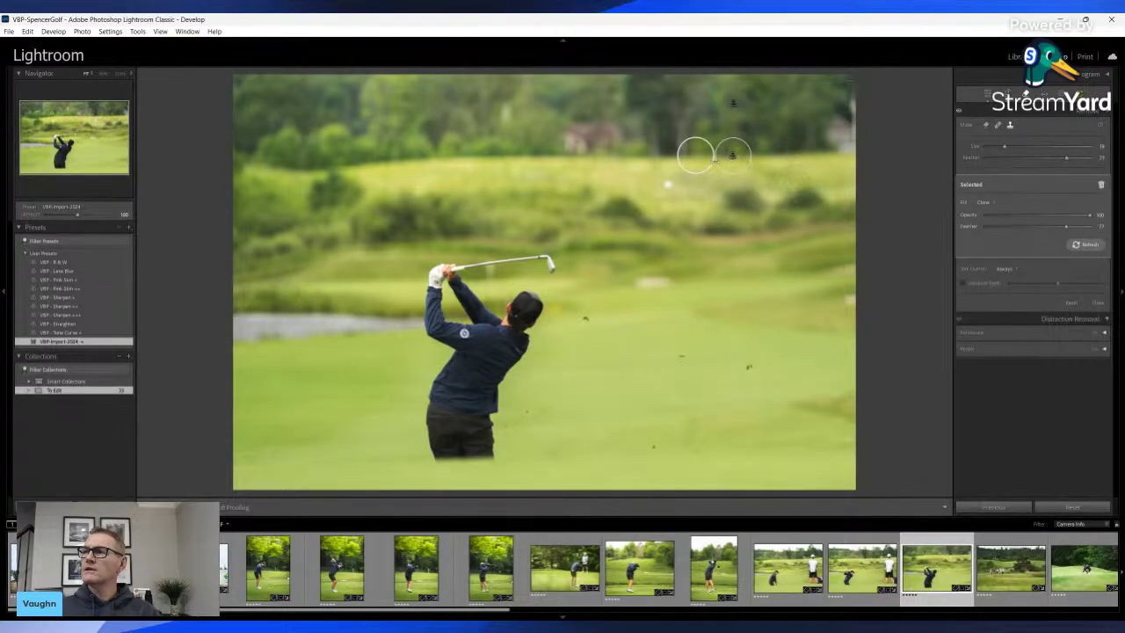
{"action": "key", "text": "q"}
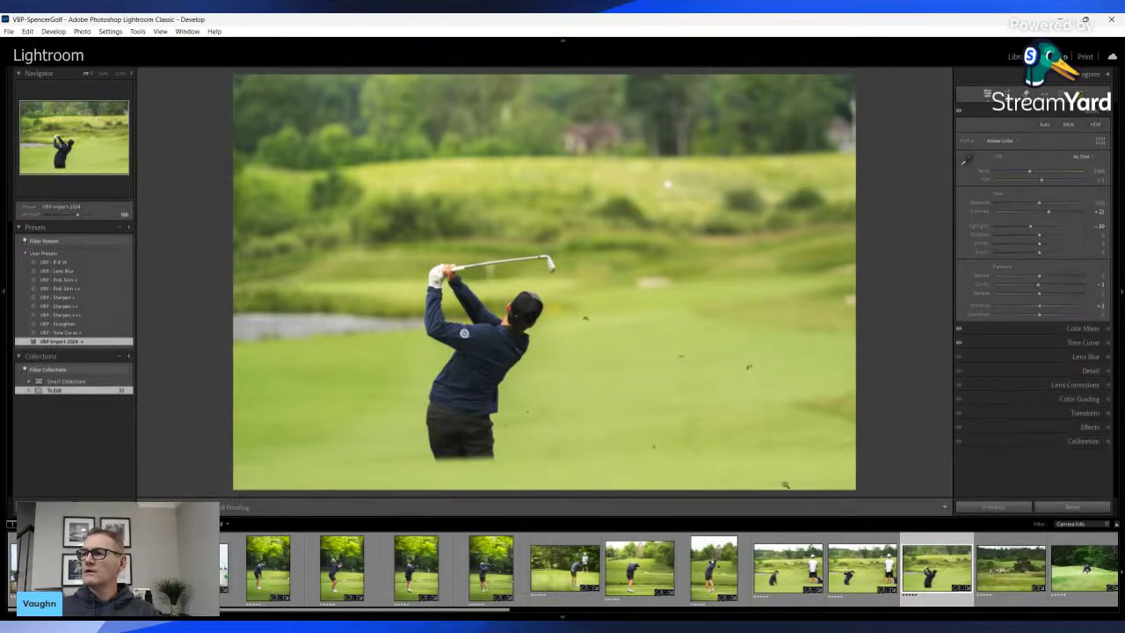
Clone out the white spot on the far field and the pale pole near the caddie's head in the backswing photo
{"action": "key", "text": "Left"}
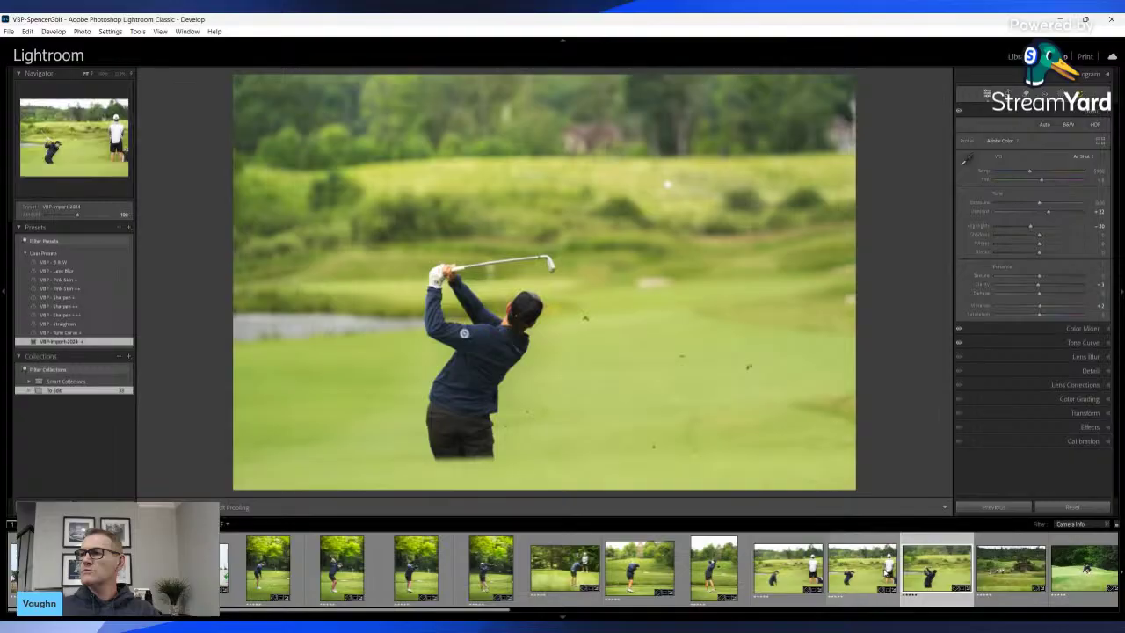
{"action": "key", "text": "q"}
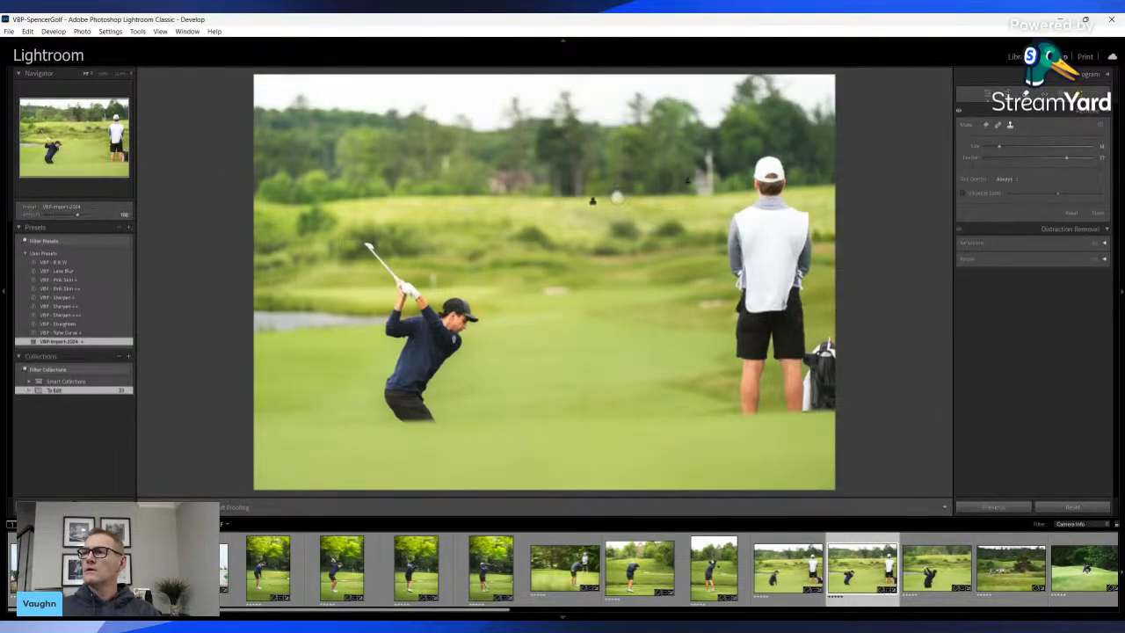
{"action": "left_click", "coordinate": [592, 200]}
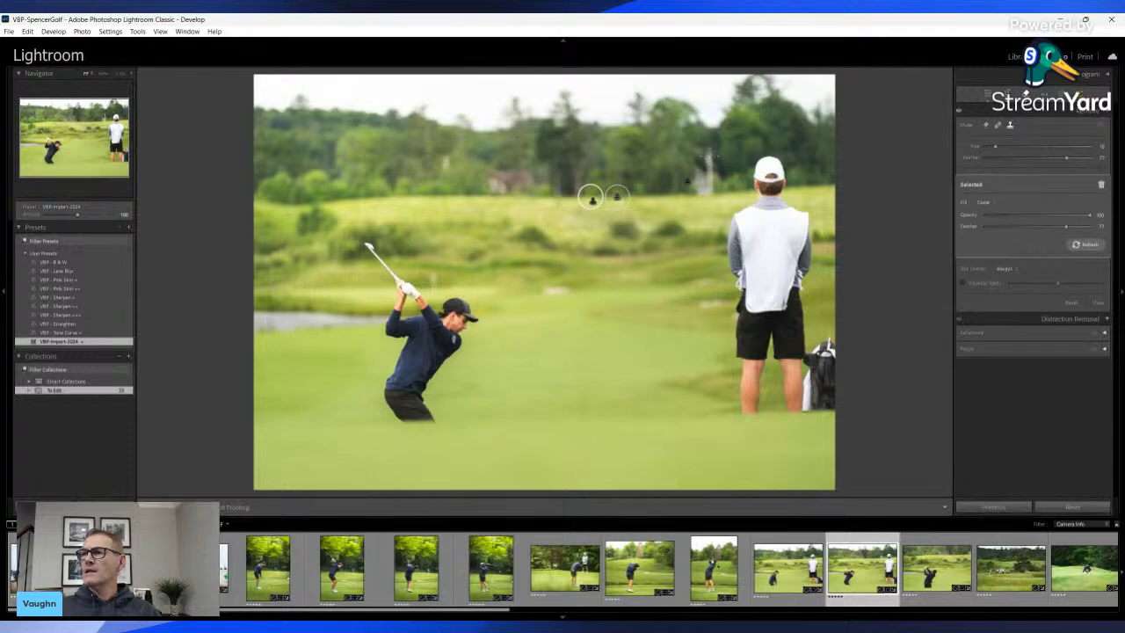
{"action": "left_click_drag", "start_coordinate": [710, 151], "coordinate": [712, 190]}
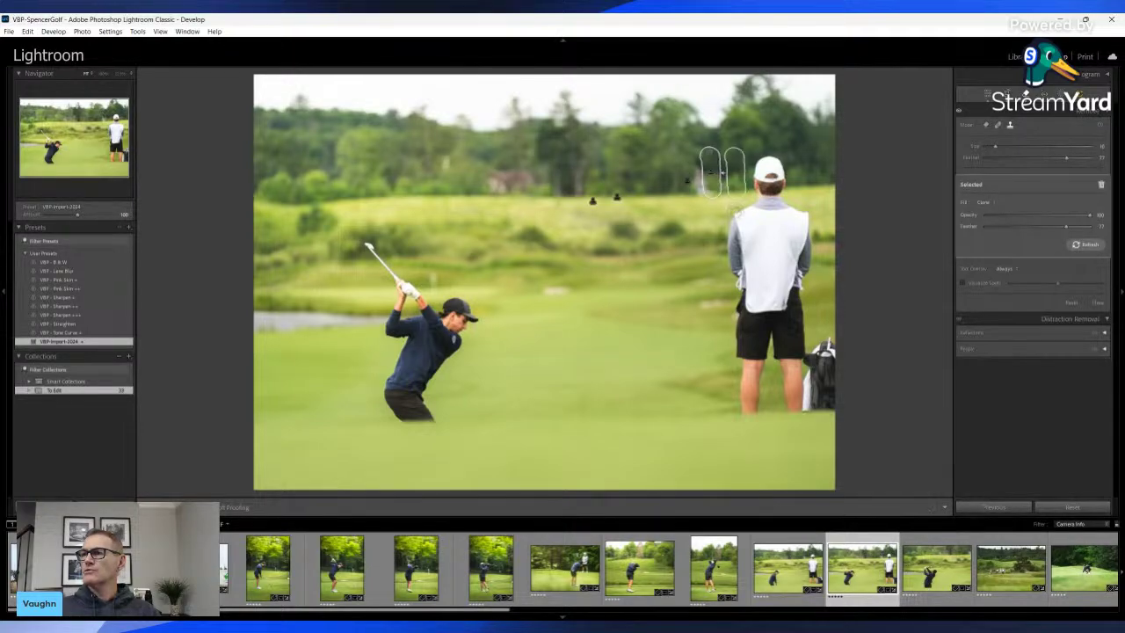
{"action": "key", "text": "q"}
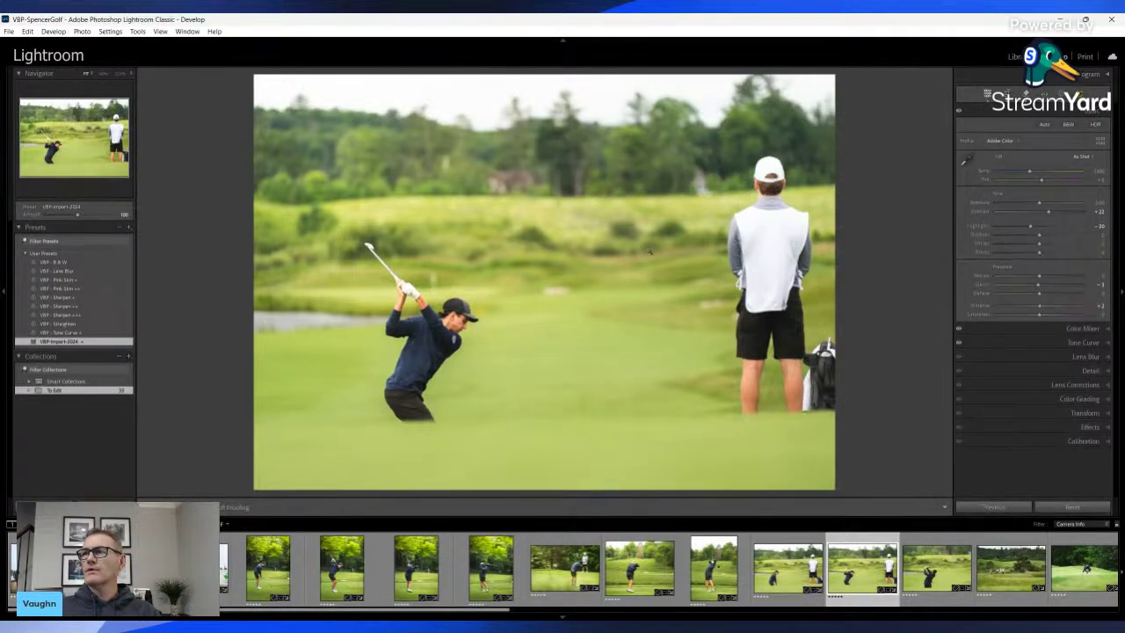
Compare the crouching-golfer and backswing photos, and straighten the crouching-golfer photo's crop to level its horizon
{"action": "left_click", "coordinate": [788, 570]}
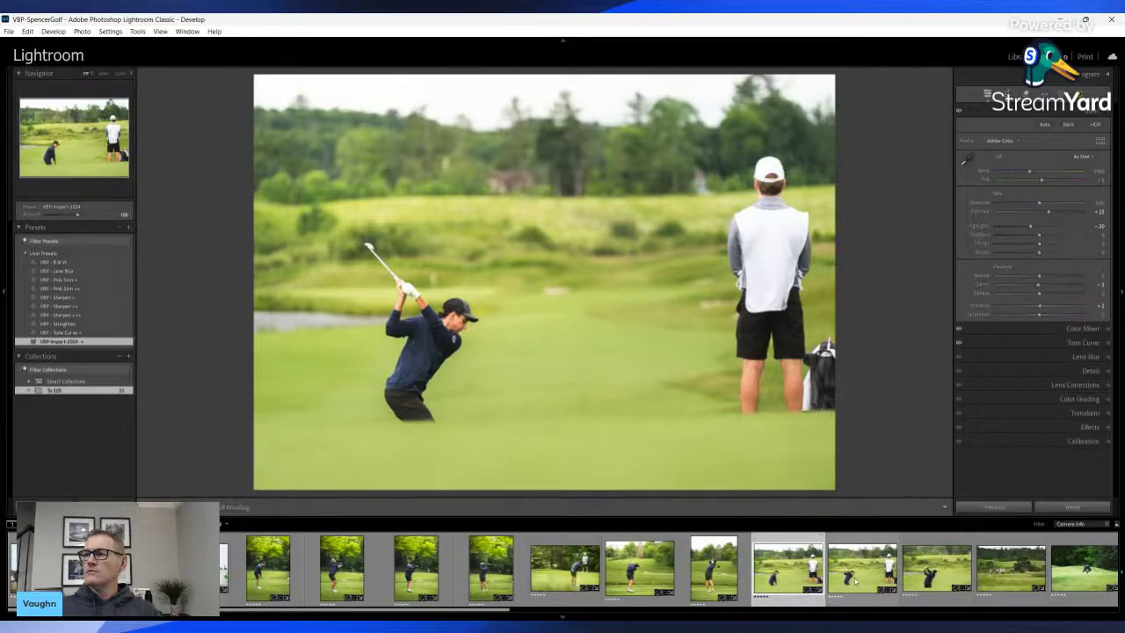
{"action": "left_click", "coordinate": [865, 578]}
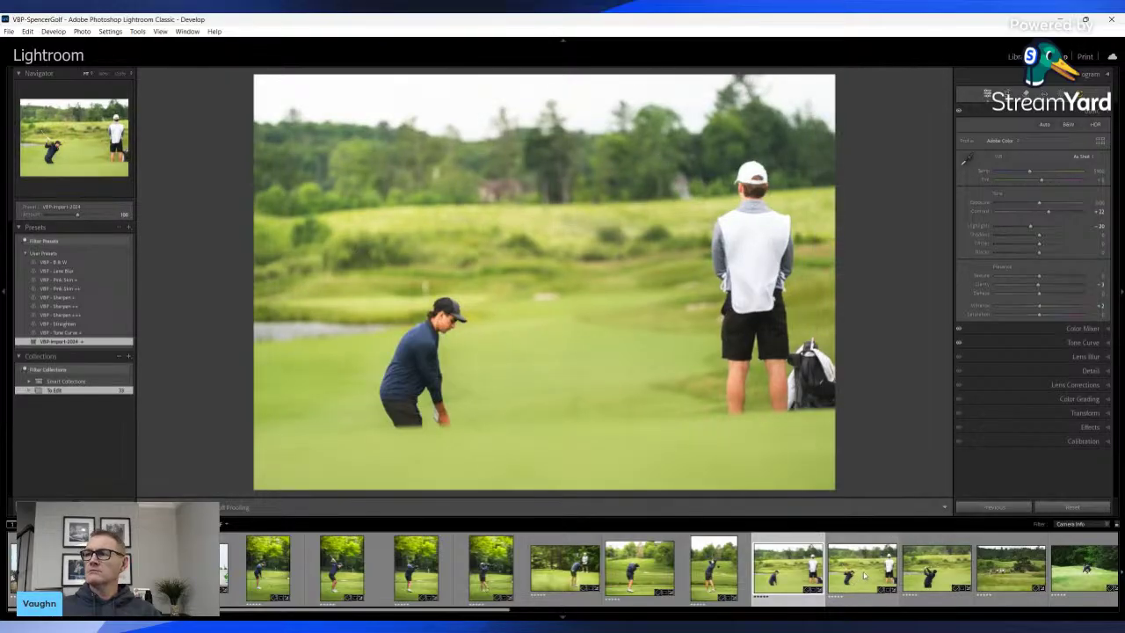
{"action": "left_click", "coordinate": [866, 569]}
{"action": "left_click", "coordinate": [814, 575]}
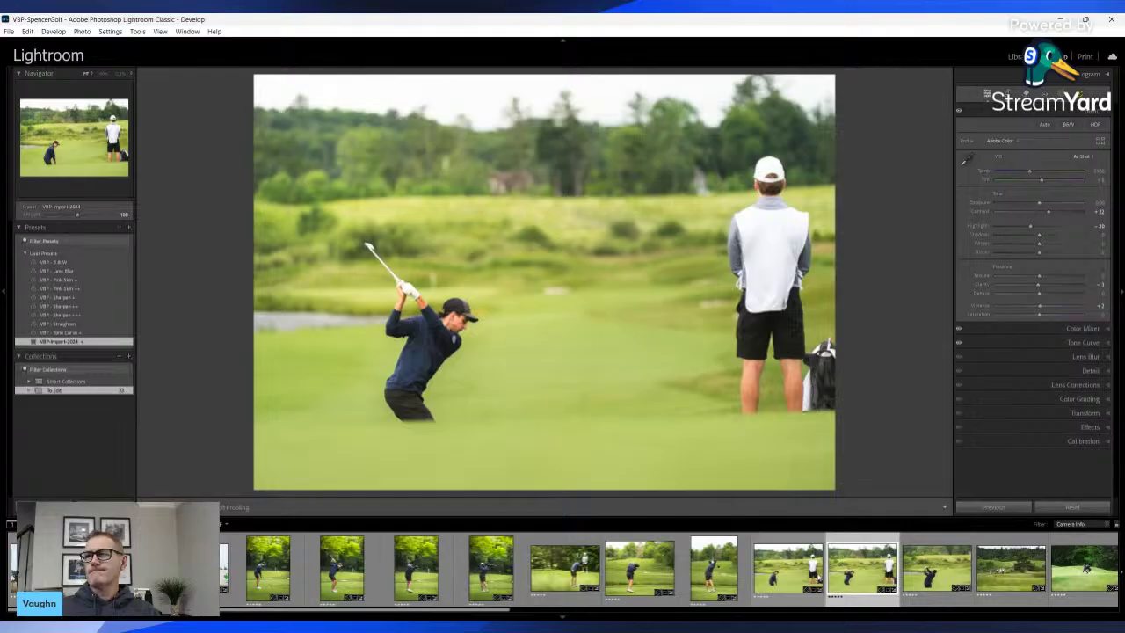
{"action": "left_click", "coordinate": [815, 576]}
{"action": "key", "text": "r"}
{"action": "left_click_drag", "start_coordinate": [921, 167], "coordinate": [922, 143]}
{"action": "key", "text": "Return"}
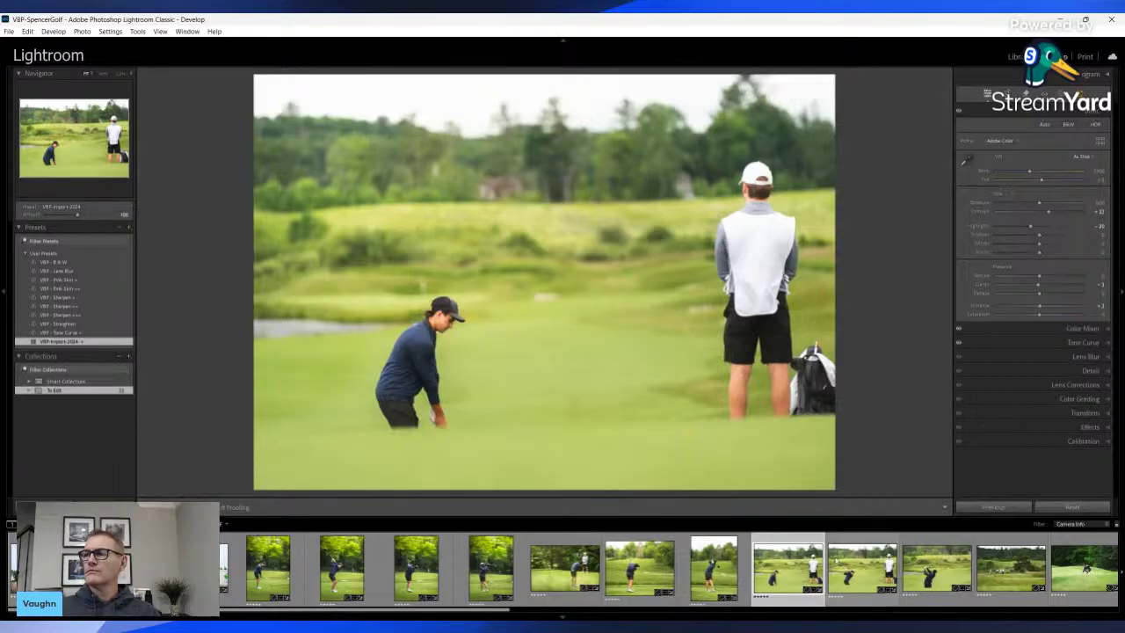
Rotate the crouching-golfer photo's crop slightly further to level its horizon, comparing it with the backswing photo
{"action": "left_click", "coordinate": [854, 579]}
{"action": "left_click", "coordinate": [813, 584]}
{"action": "key", "text": "r"}
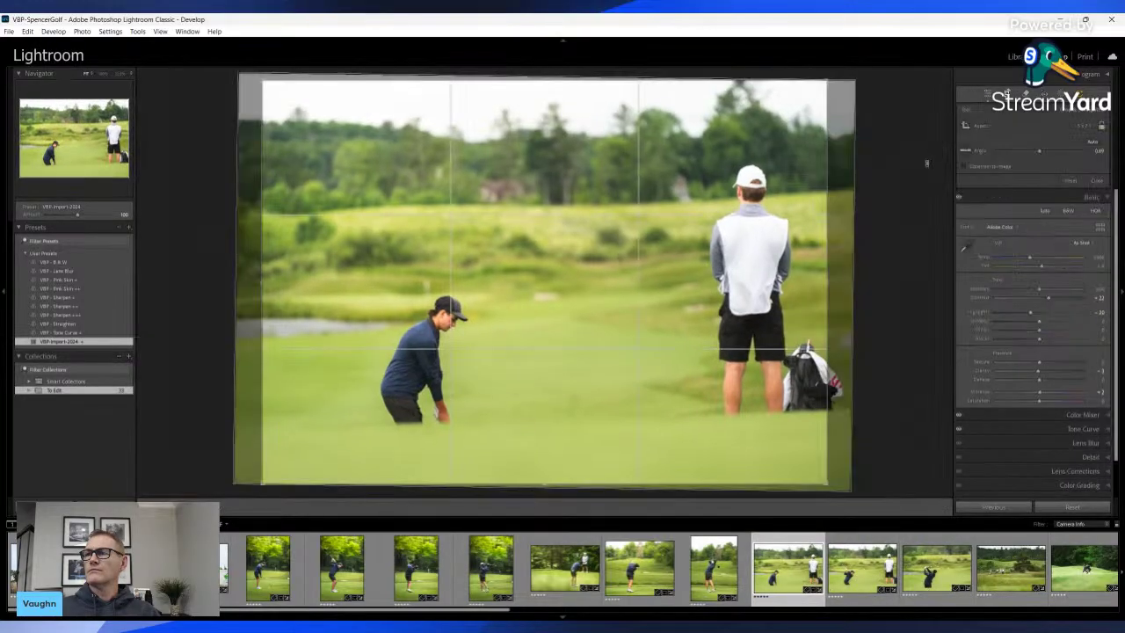
{"action": "left_click_drag", "start_coordinate": [889, 140], "coordinate": [884, 146]}
{"action": "key", "text": "Return"}
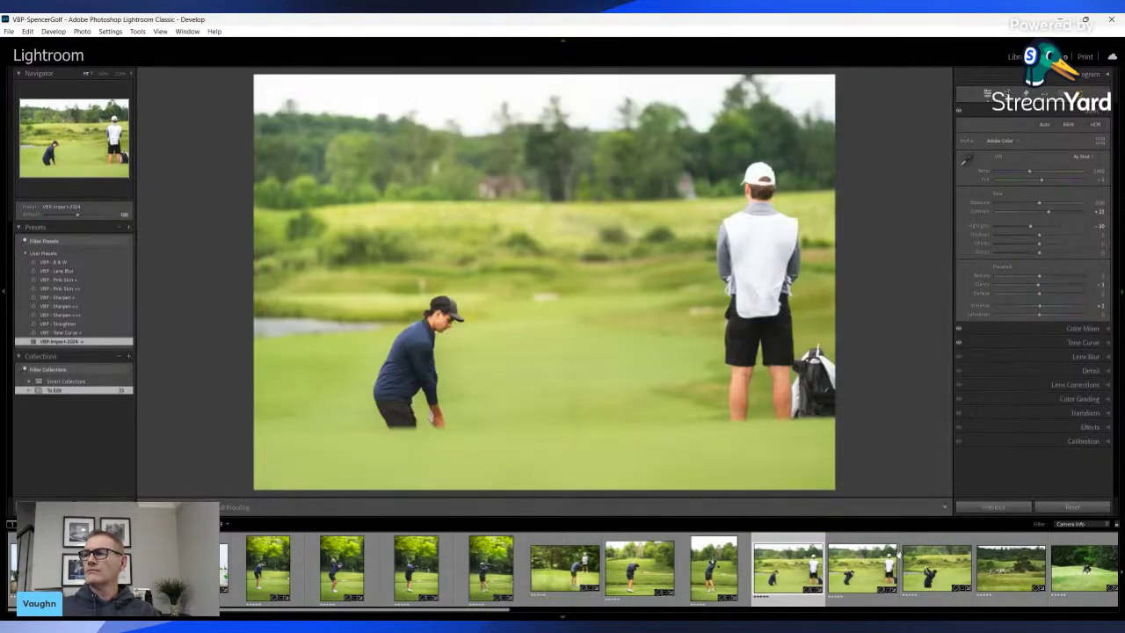
{"action": "left_click", "coordinate": [859, 572]}
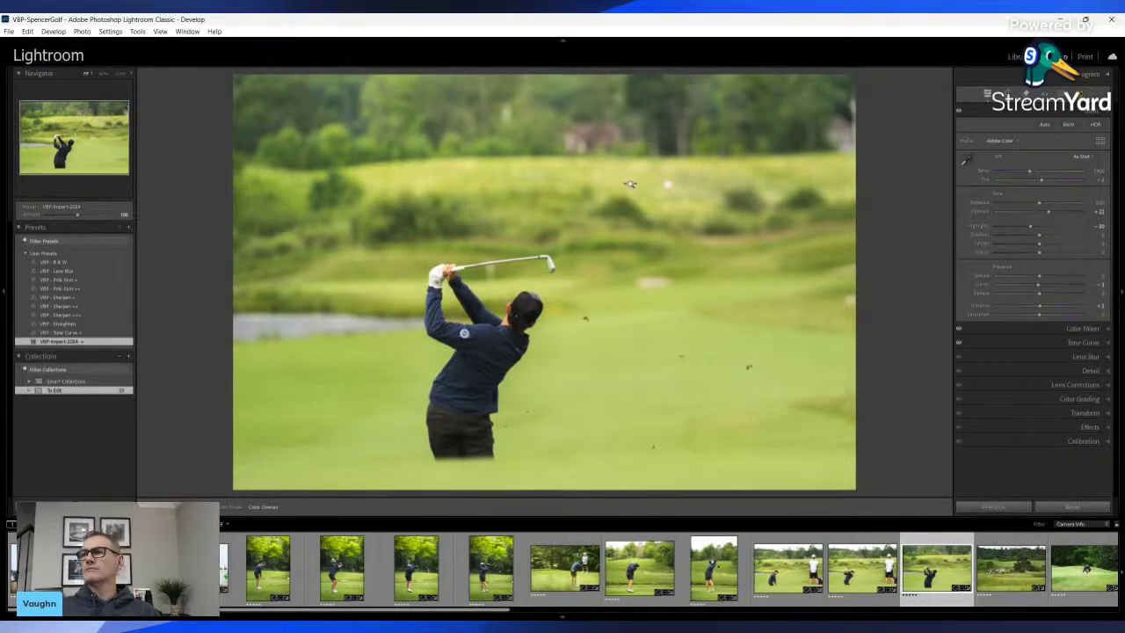
Add a large radial gradient centred on the upper background of the follow-through photo, brightening its exposure and warming its temperature slightly
{"action": "key", "text": "shift+w"}
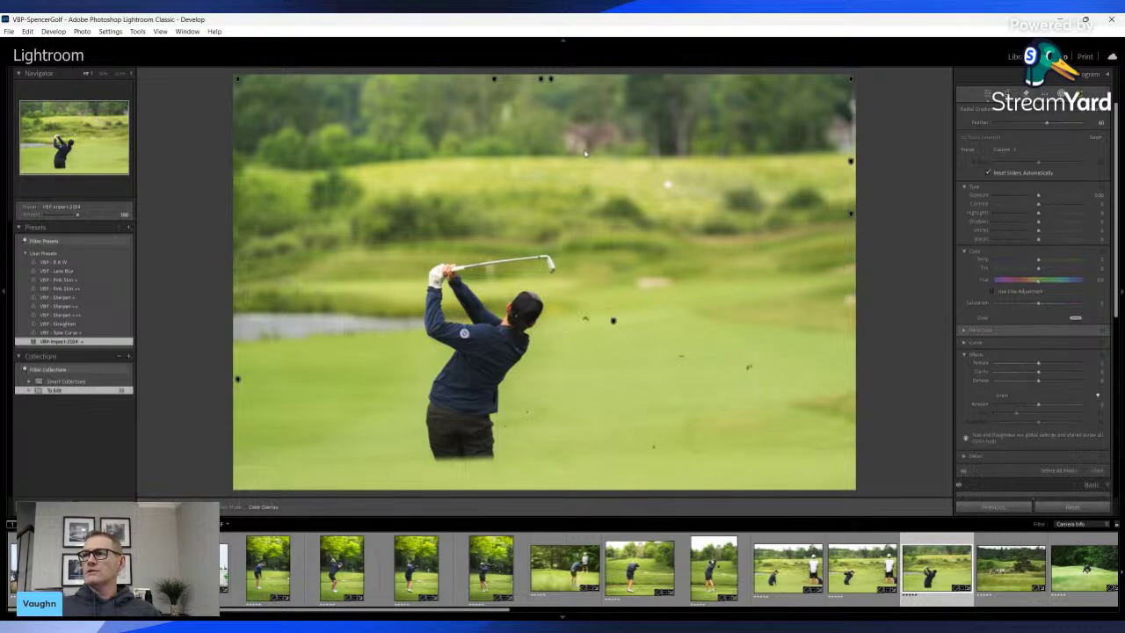
{"action": "left_click_drag", "start_coordinate": [541, 115], "coordinate": [876, 427]}
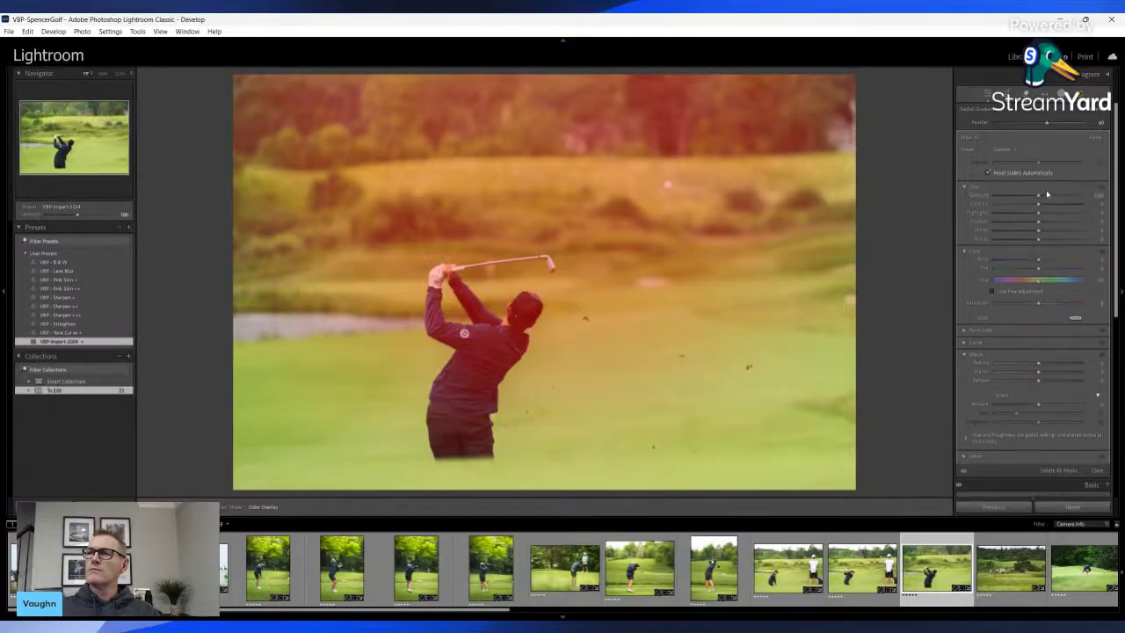
{"action": "left_click_drag", "start_coordinate": [1039, 195], "coordinate": [1044, 196]}
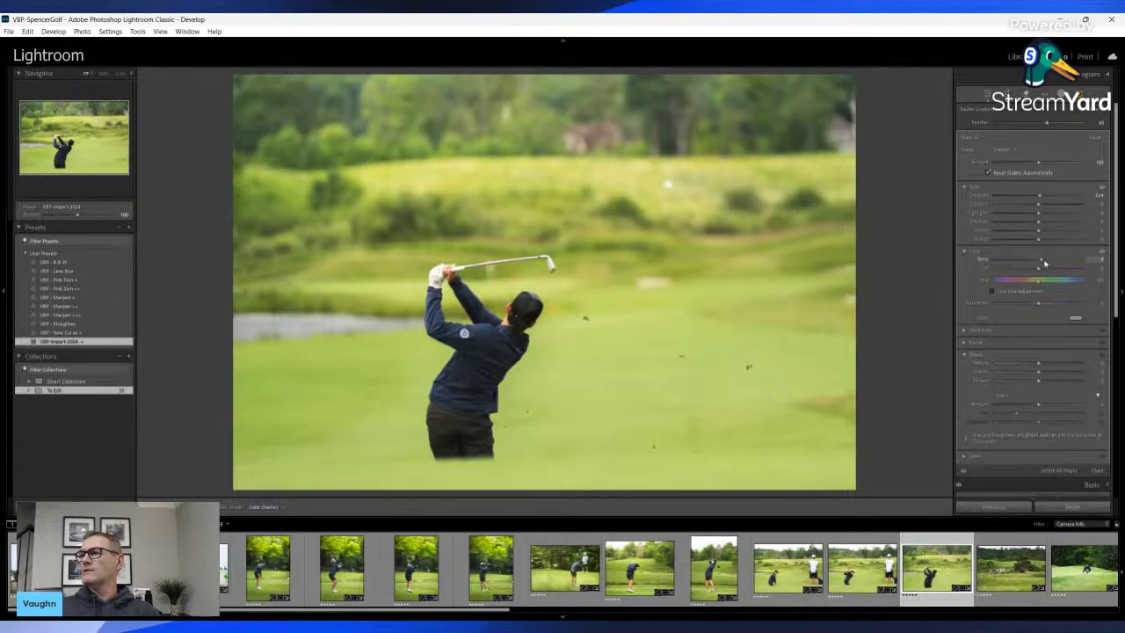
{"action": "key", "text": "shift+w"}
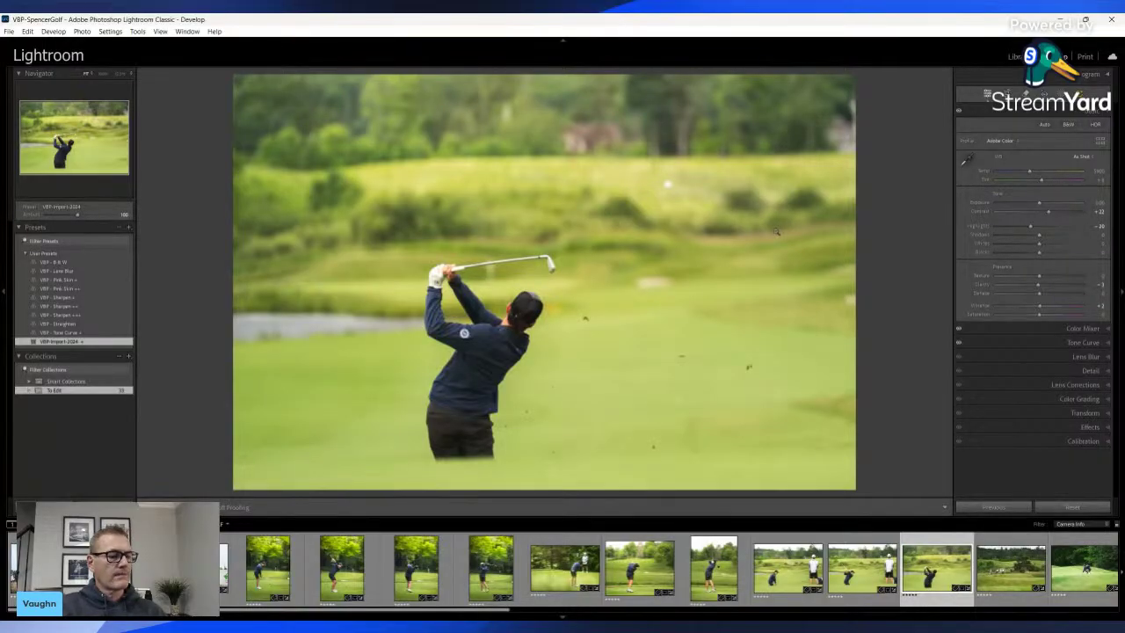
Crop the wide tee-shot photo tighter around the group, cutting out the sky and keeping the original aspect ratio
{"action": "key", "text": "Right"}
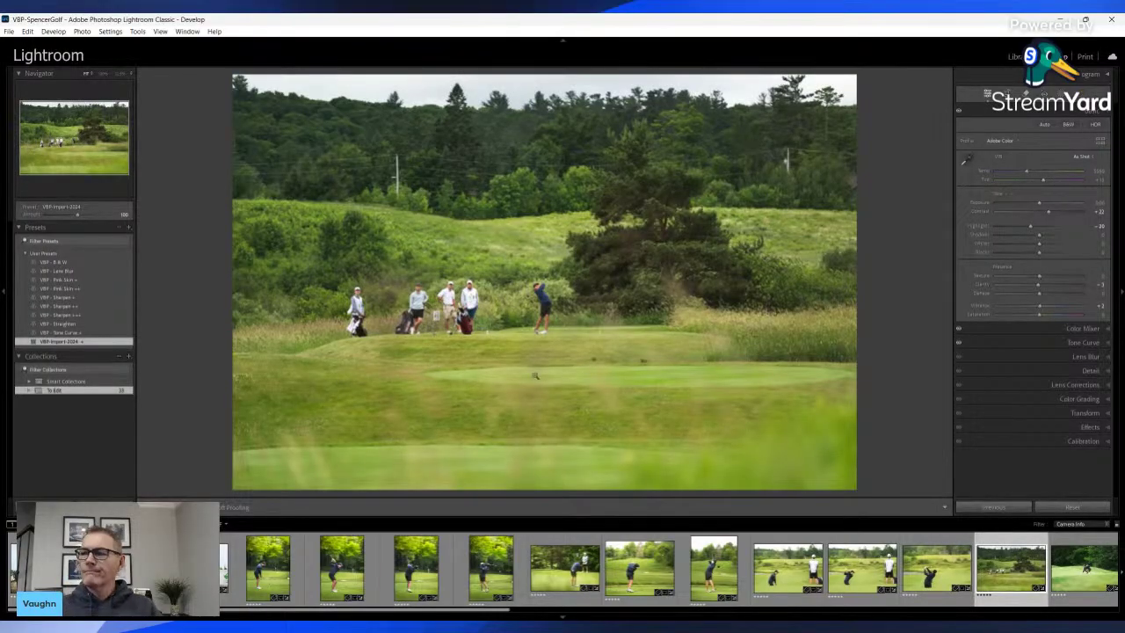
{"action": "left_click_drag", "start_coordinate": [371, 610], "coordinate": [407, 613]}
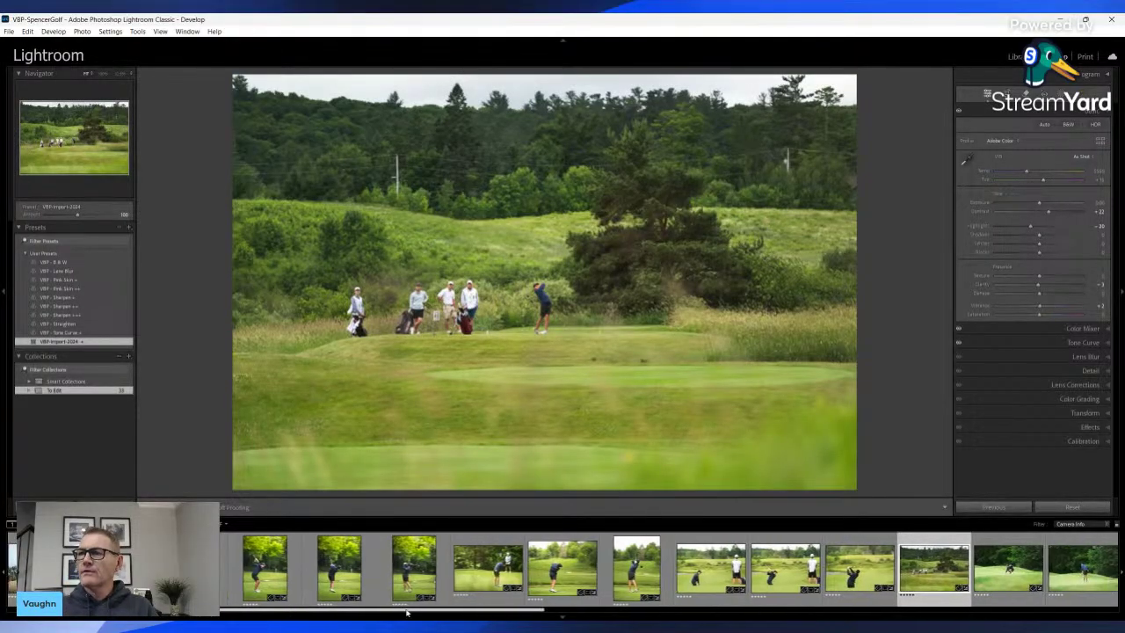
{"action": "scroll", "coordinate": [407, 613], "scroll_direction": "down", "scroll_amount": 8}
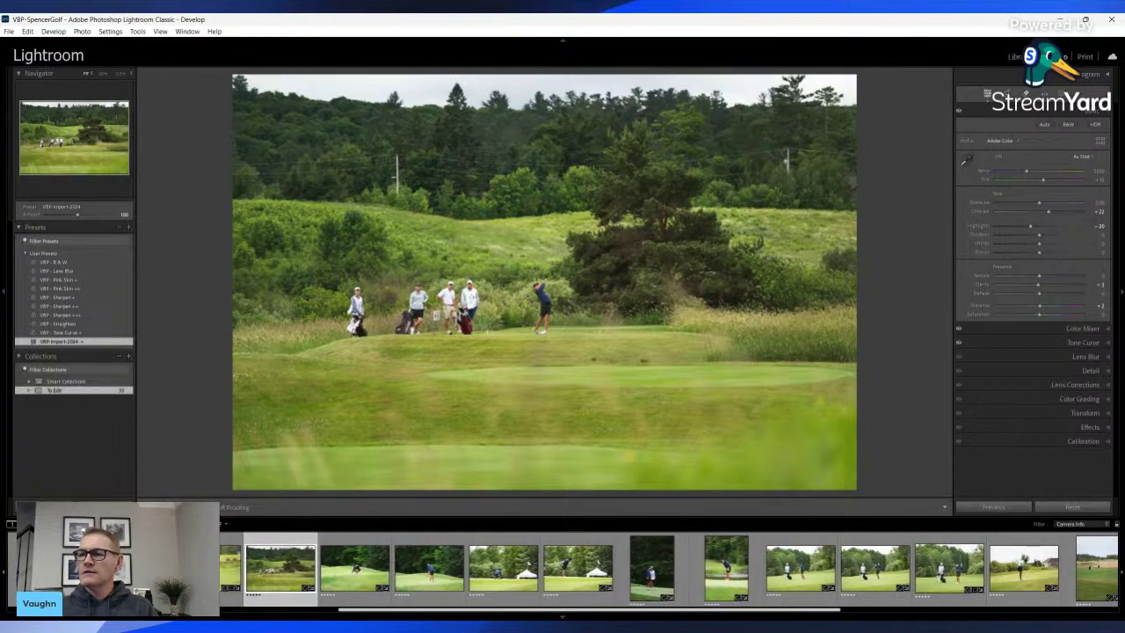
{"action": "scroll", "coordinate": [407, 613], "scroll_direction": "up", "scroll_amount": 1}
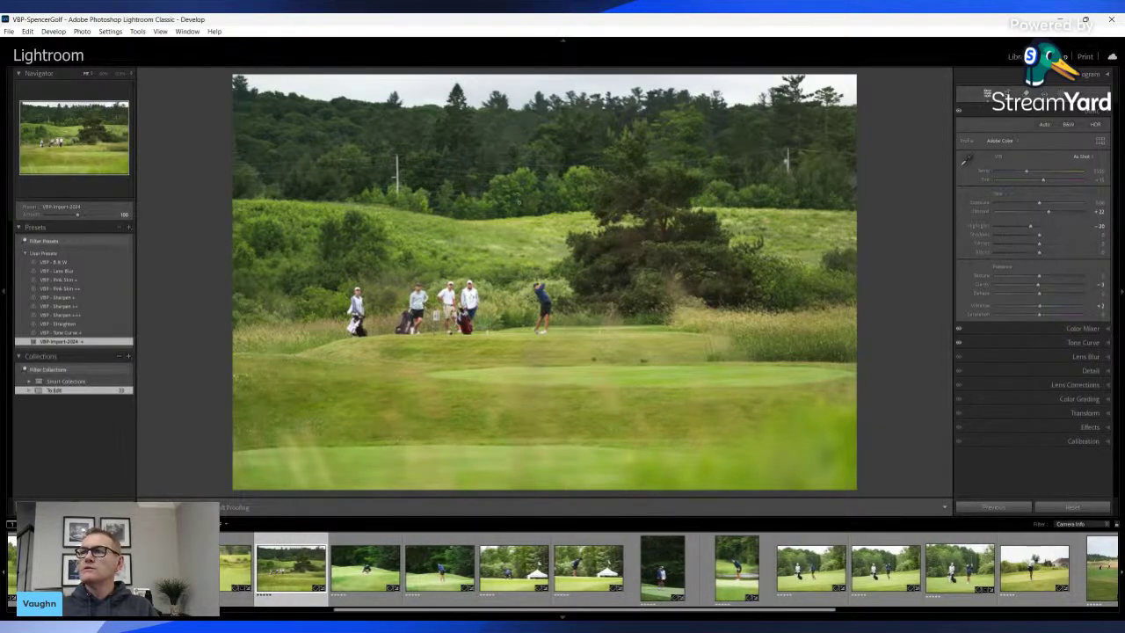
{"action": "key", "text": "r"}
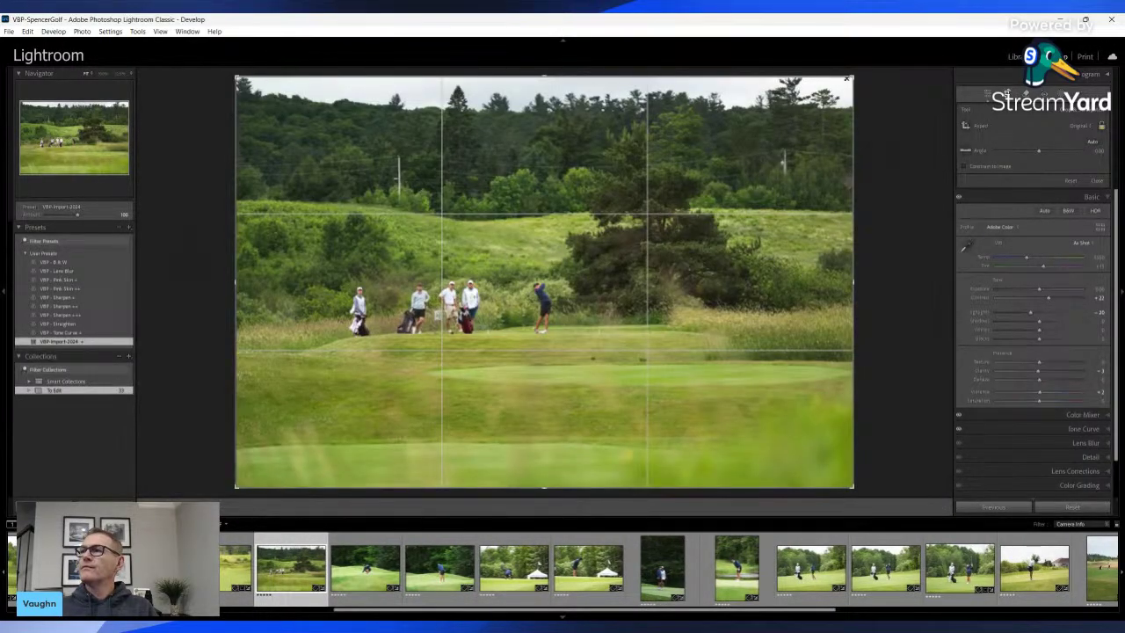
{"action": "left_click_drag", "start_coordinate": [848, 79], "coordinate": [800, 111]}
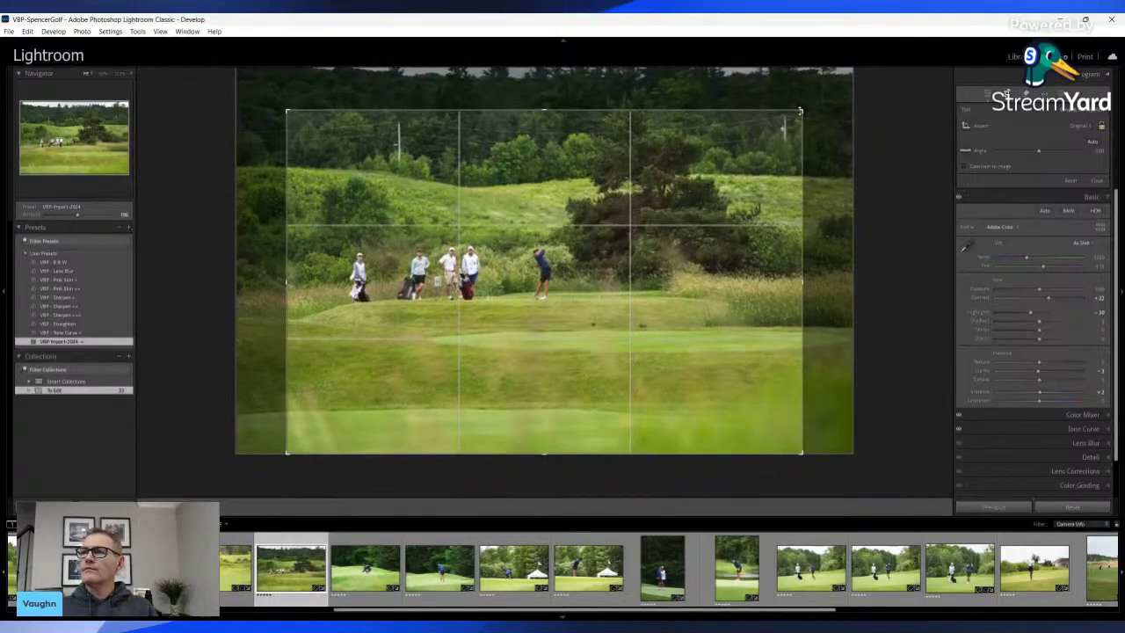
{"action": "left_click_drag", "start_coordinate": [558, 179], "coordinate": [591, 178]}
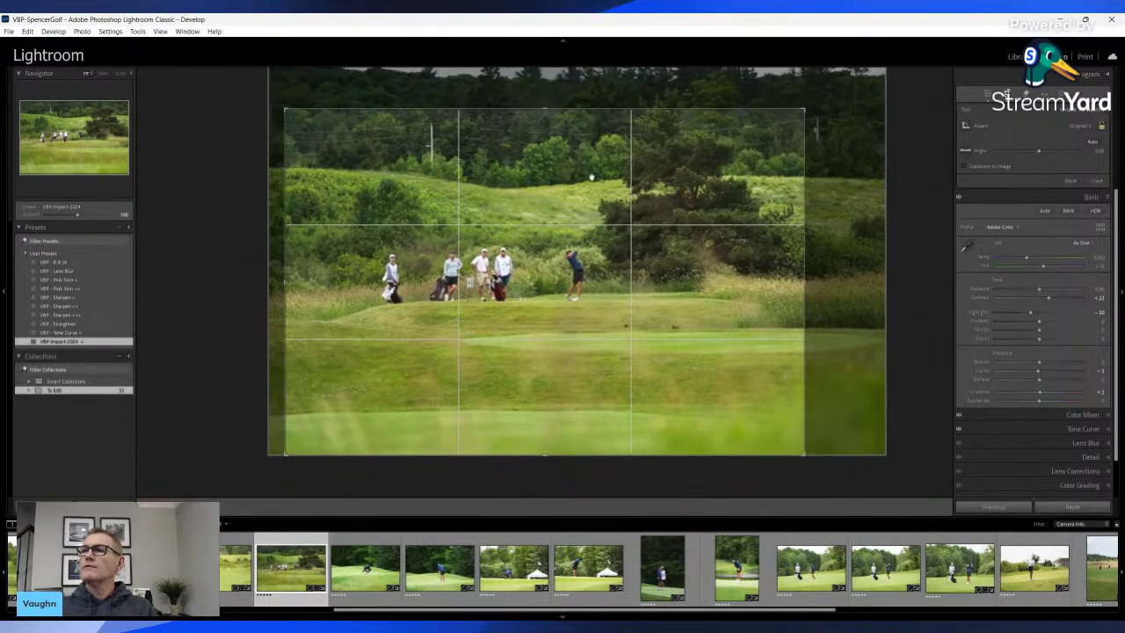
{"action": "left_click_drag", "start_coordinate": [584, 108], "coordinate": [586, 112]}
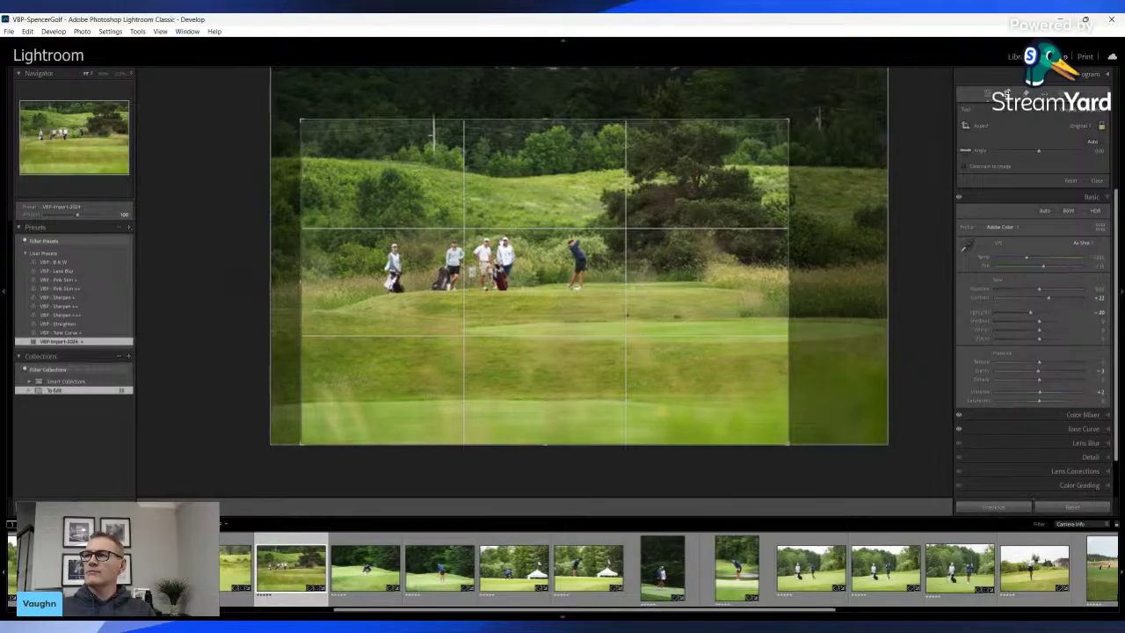
{"action": "key", "text": "Return"}
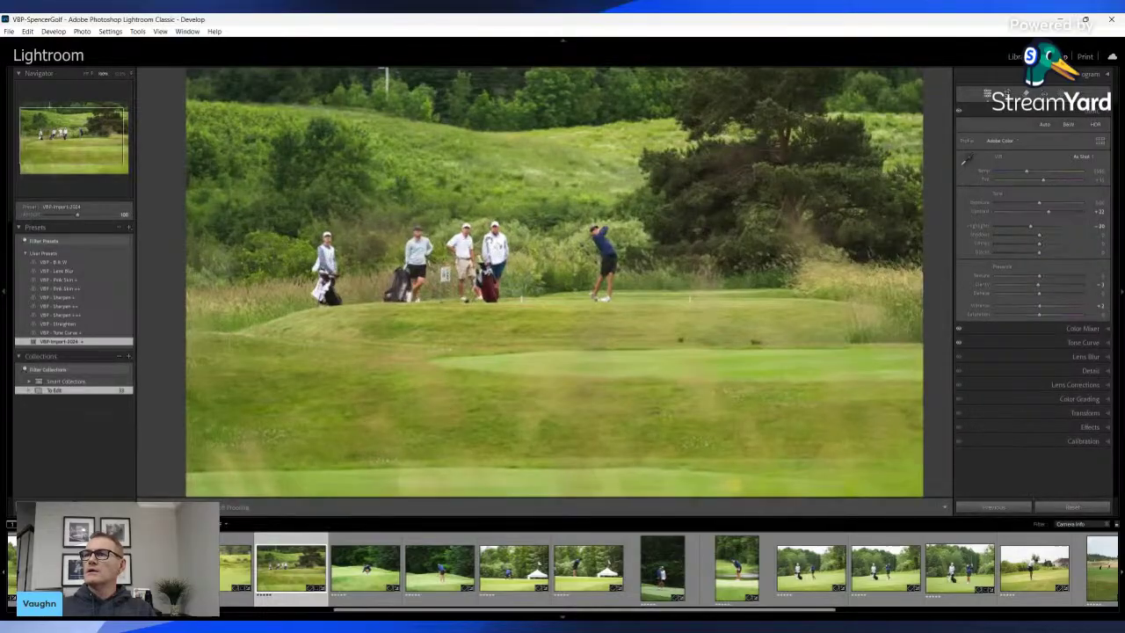
Inspect the players up close, and add a large radial gradient over the hillside above them with slightly raised exposure
{"action": "left_click", "coordinate": [491, 247]}
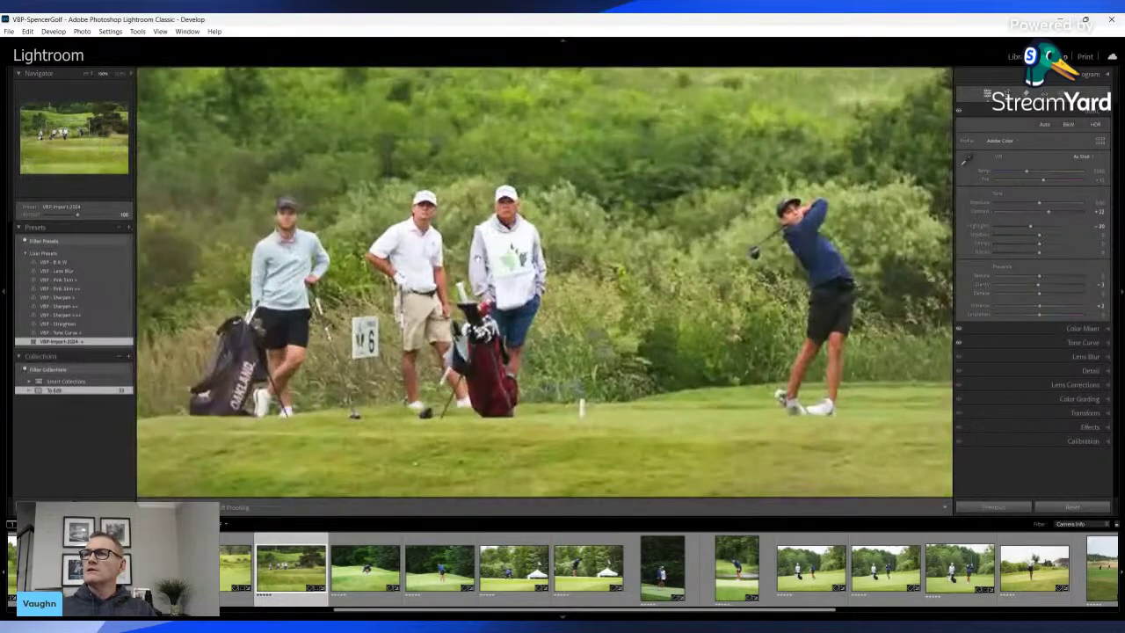
{"action": "left_click_drag", "start_coordinate": [491, 247], "coordinate": [459, 252]}
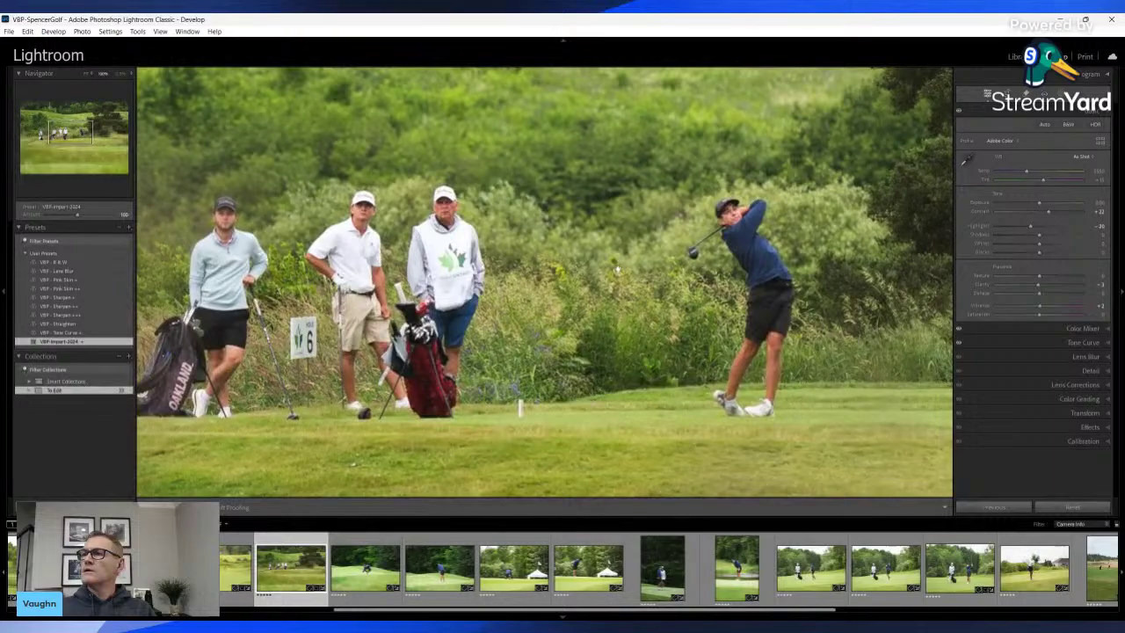
{"action": "key", "text": "z"}
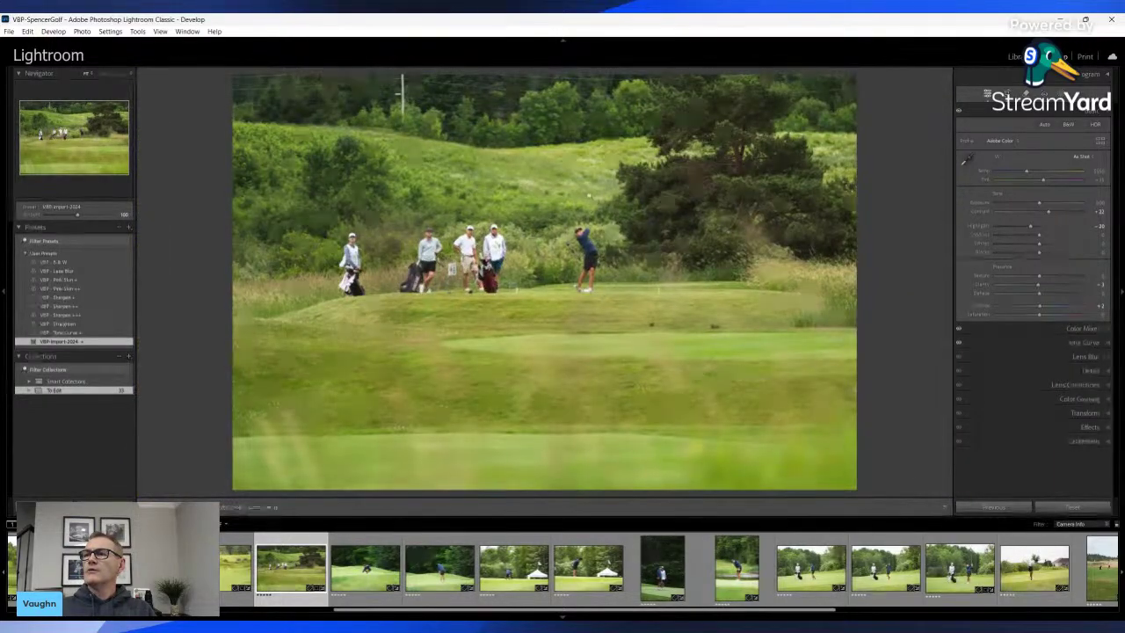
{"action": "key", "text": "shift+m"}
{"action": "left_click_drag", "start_coordinate": [497, 104], "coordinate": [793, 370]}
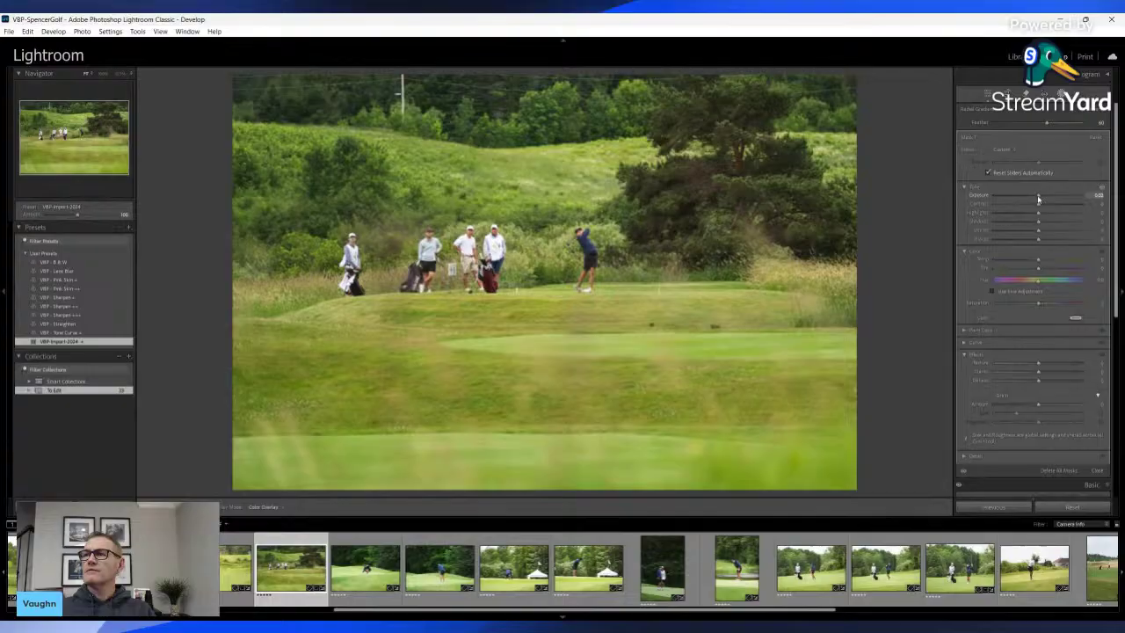
{"action": "left_click_drag", "start_coordinate": [1038, 199], "coordinate": [1042, 199]}
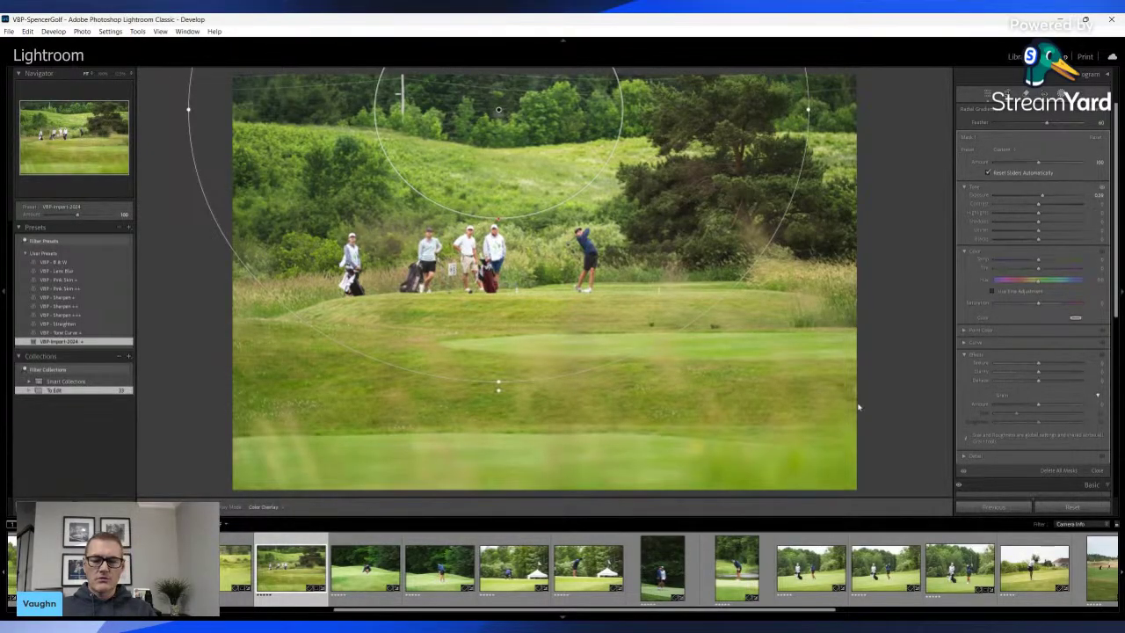
Add a linear gradient rising from below over the foreground grass, with highlights at -100 and slightly reduced exposure
{"action": "key", "text": "m"}
{"action": "left_click_drag", "start_coordinate": [925, 443], "coordinate": [916, 214]}
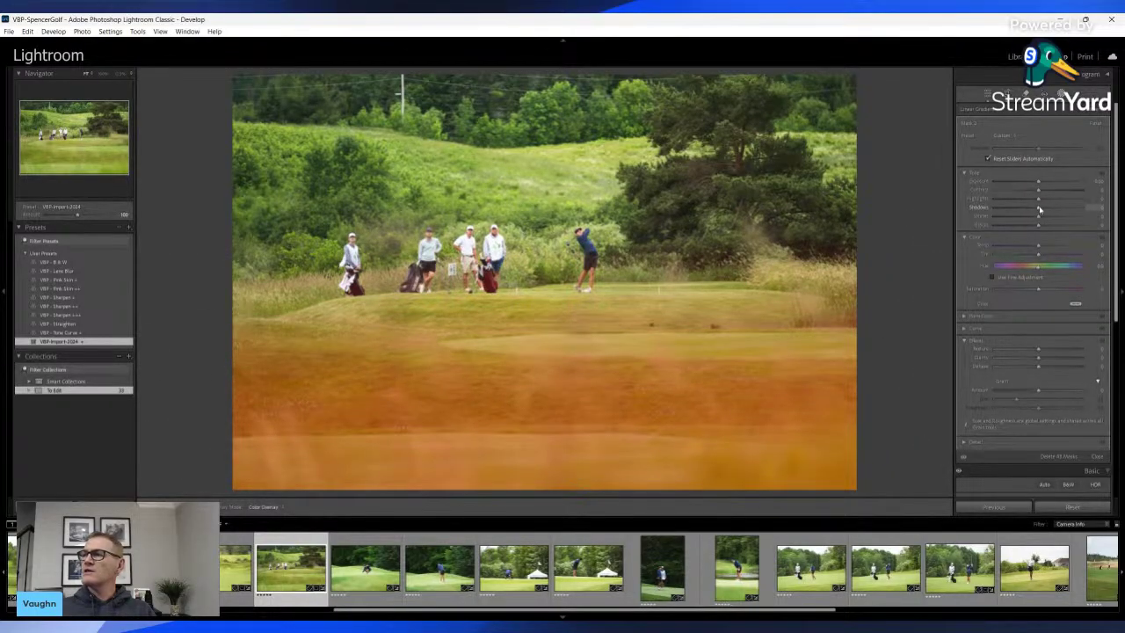
{"action": "left_click_drag", "start_coordinate": [1038, 199], "coordinate": [1022, 203]}
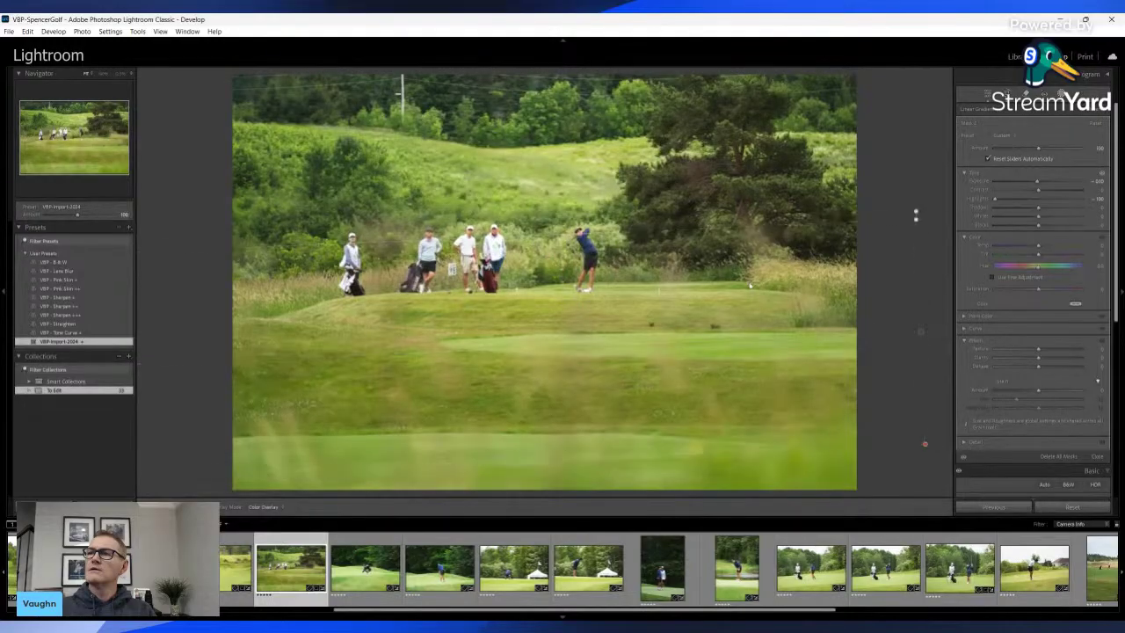
{"action": "key", "text": "shift+w"}
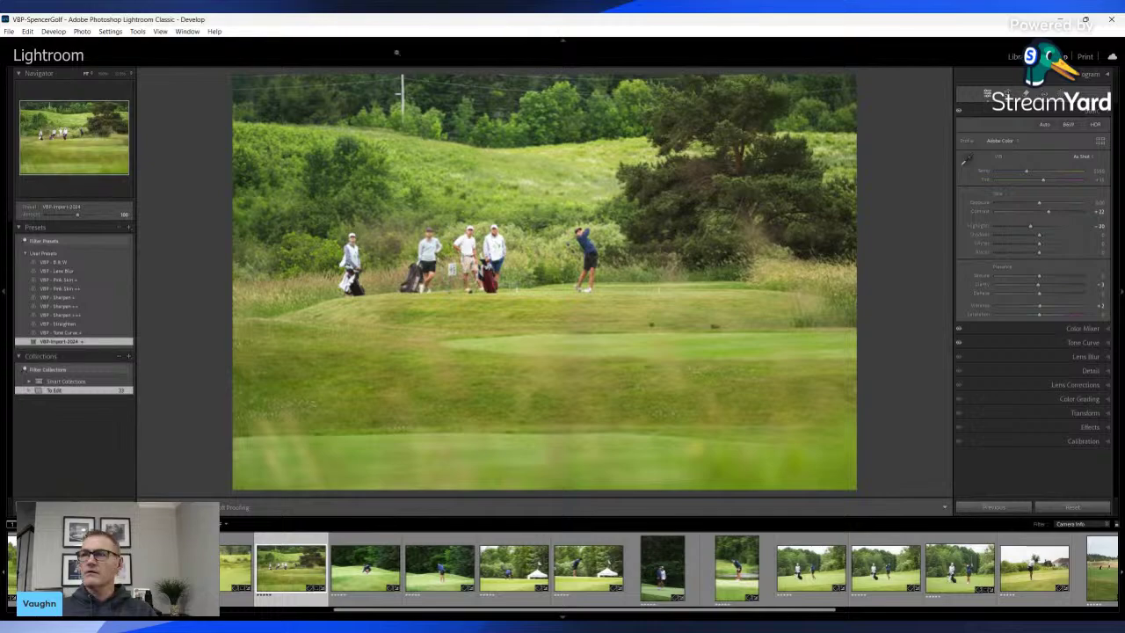
Clone out the utility pole above the hill and the power line running across the dark trees beside it
{"action": "key", "text": "q"}
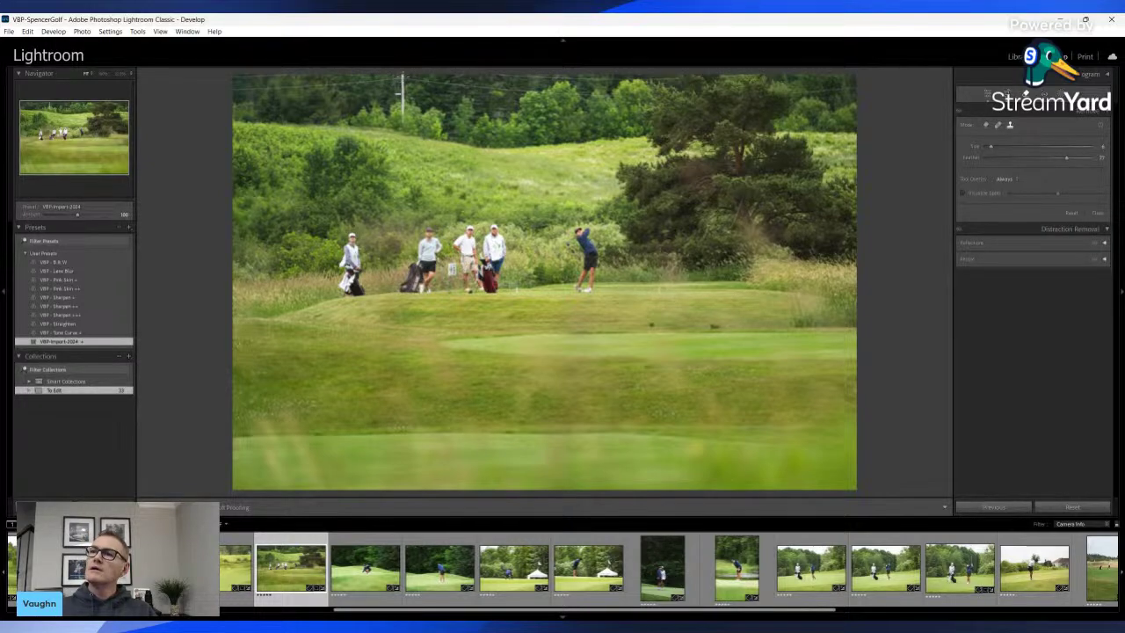
{"action": "left_click_drag", "start_coordinate": [403, 78], "coordinate": [406, 120]}
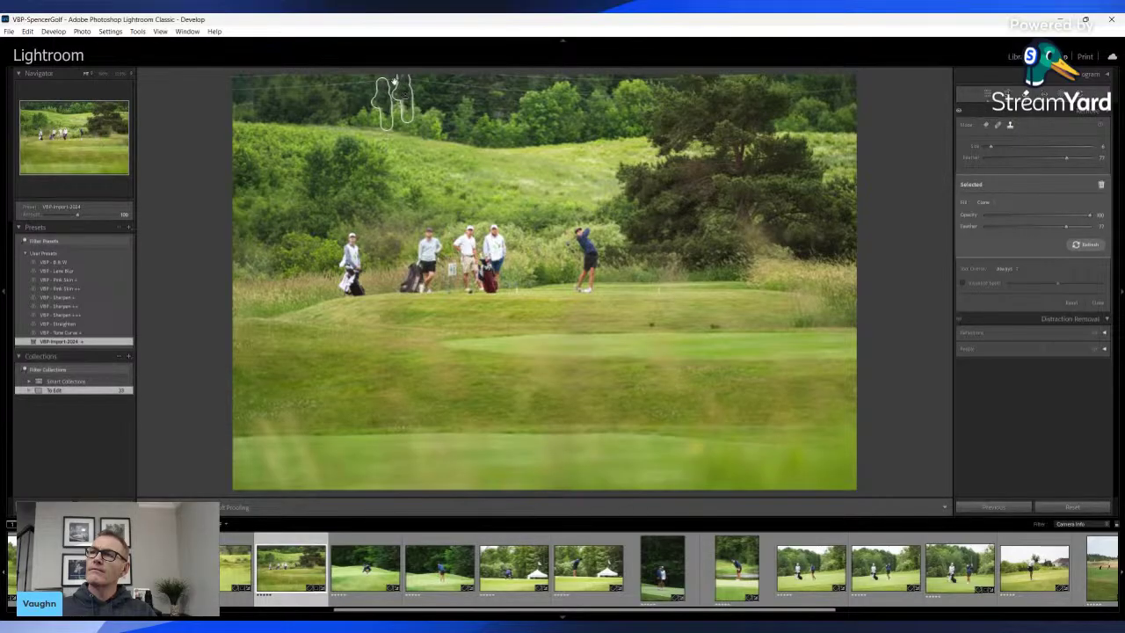
{"action": "scroll", "coordinate": [311, 96], "scroll_direction": "down", "scroll_amount": 1}
{"action": "mouse_move", "coordinate": [312, 85]}
{"action": "left_mouse_down"}
{"action": "mouse_move", "coordinate": [235, 90]}
{"action": "mouse_move", "coordinate": [422, 77]}
{"action": "mouse_move", "coordinate": [538, 91]}
{"action": "left_mouse_up"}
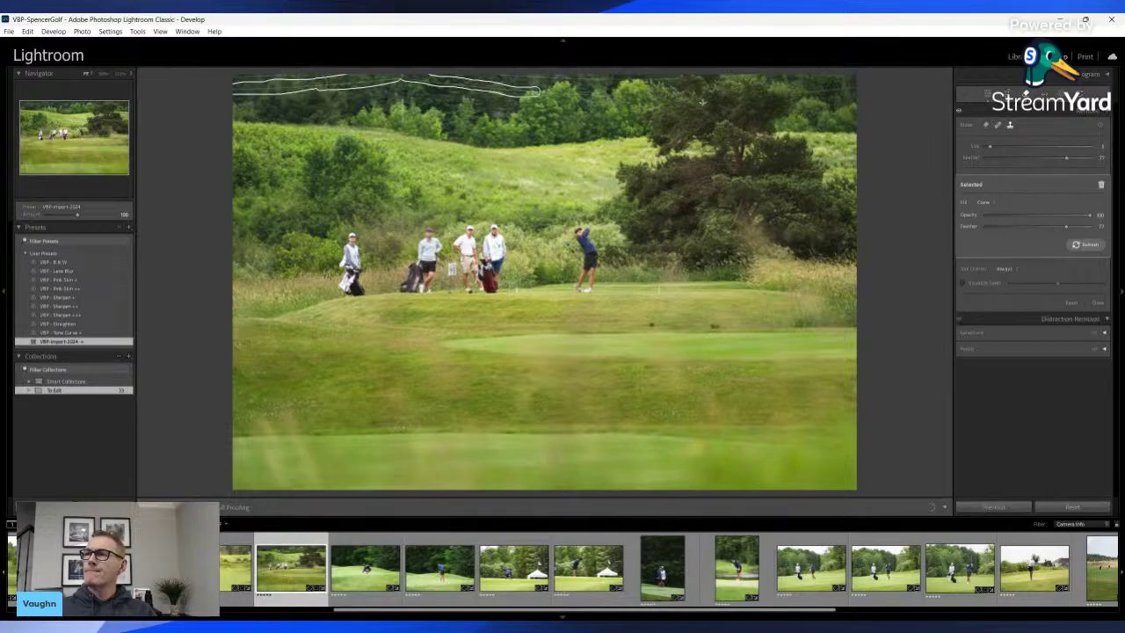
{"action": "key", "text": "q"}
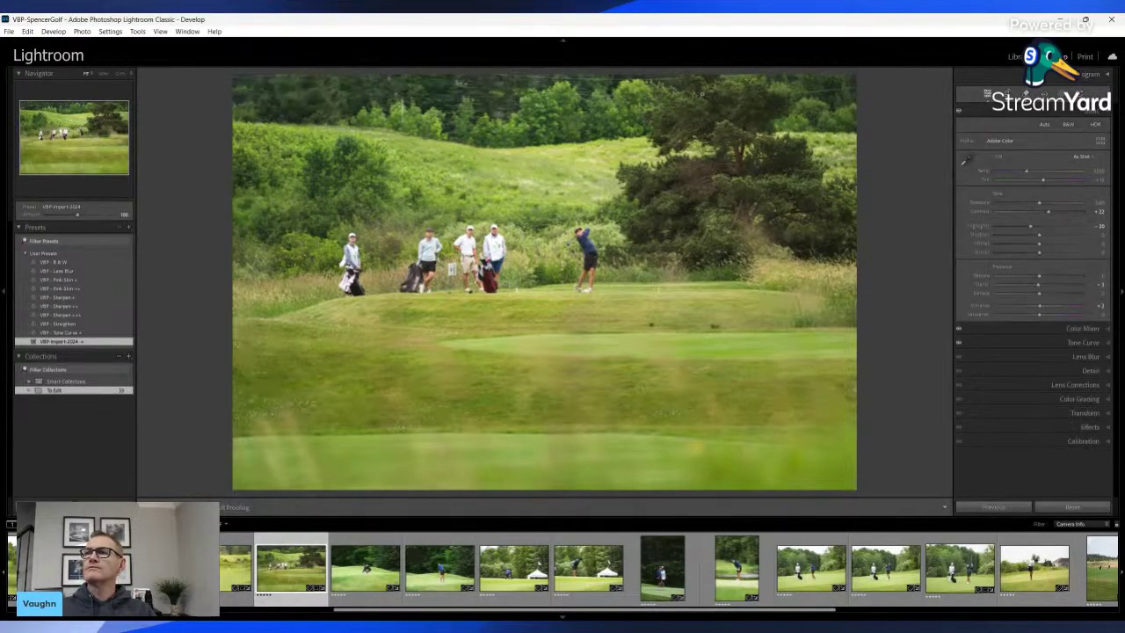
Clone out the power line along the photo's upper edge, between the former pole and the large tree
{"action": "key", "text": "q"}
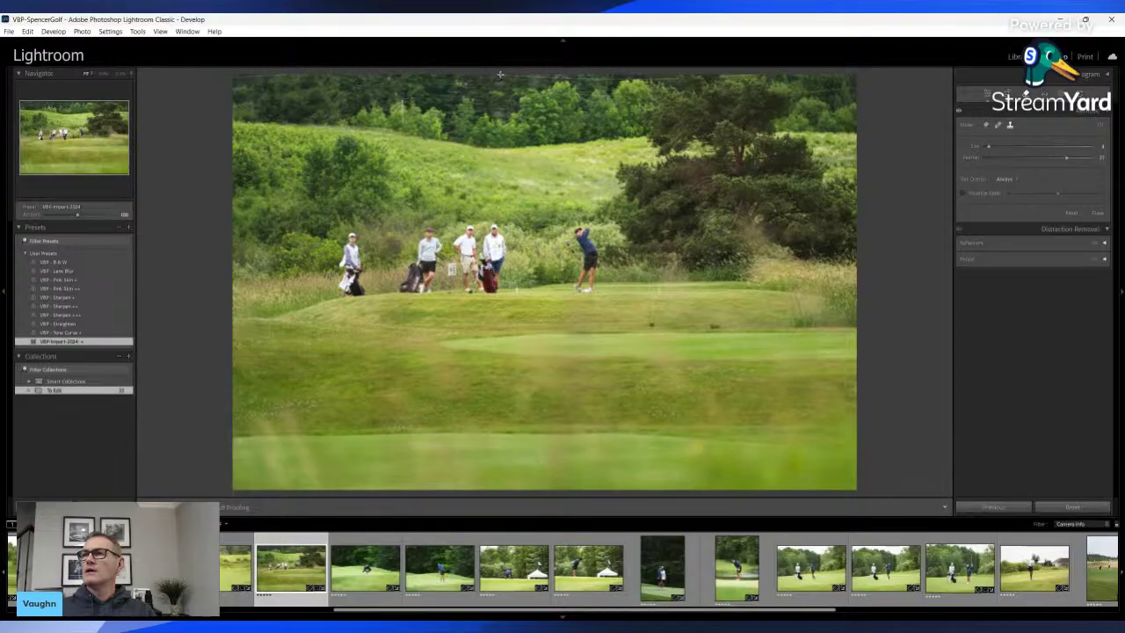
{"action": "left_click_drag", "start_coordinate": [498, 77], "coordinate": [691, 77]}
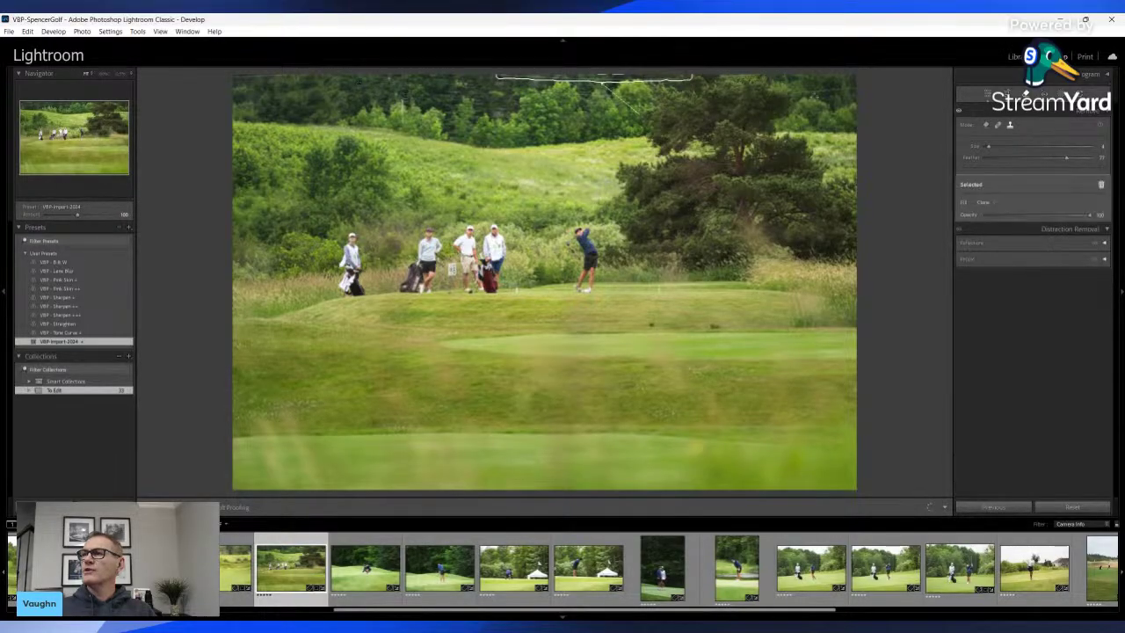
{"action": "left_click", "coordinate": [987, 94]}
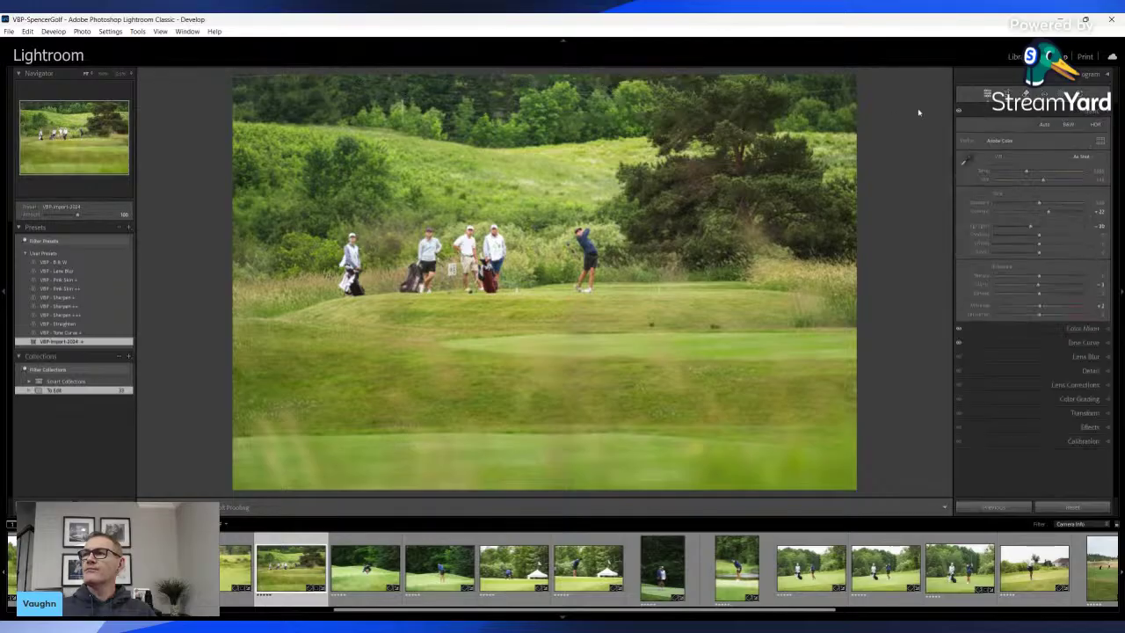
Clone out the wires in the photo's upper-right corner and the leftover lower part of the pole above the hill
{"action": "key", "text": "q"}
{"action": "left_click_drag", "start_coordinate": [857, 85], "coordinate": [788, 97]}
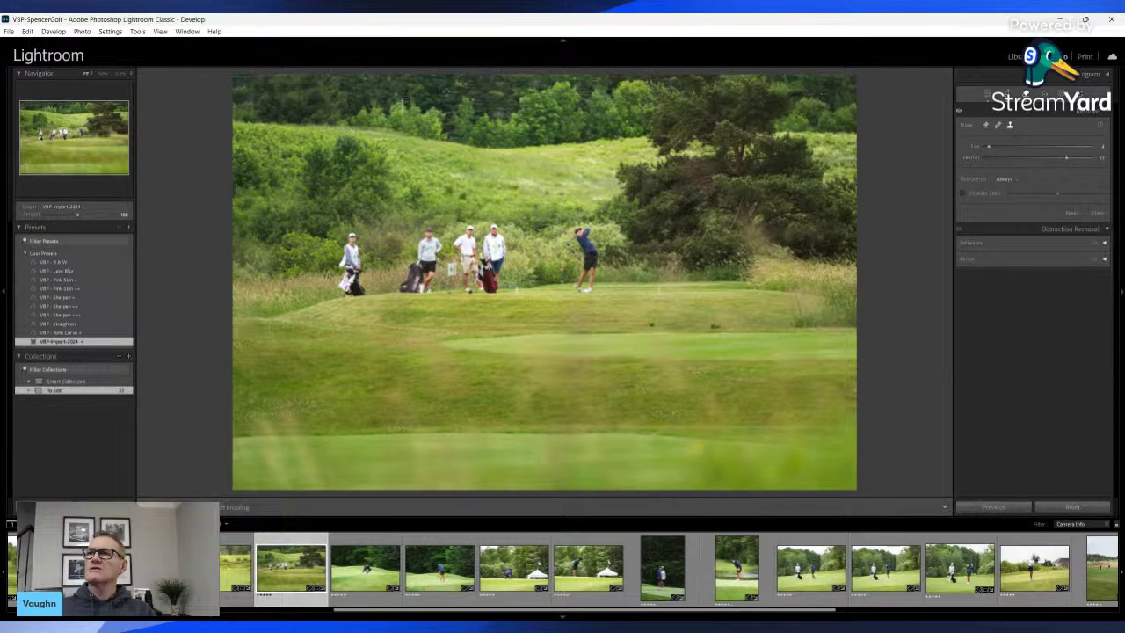
{"action": "key", "text": "q"}
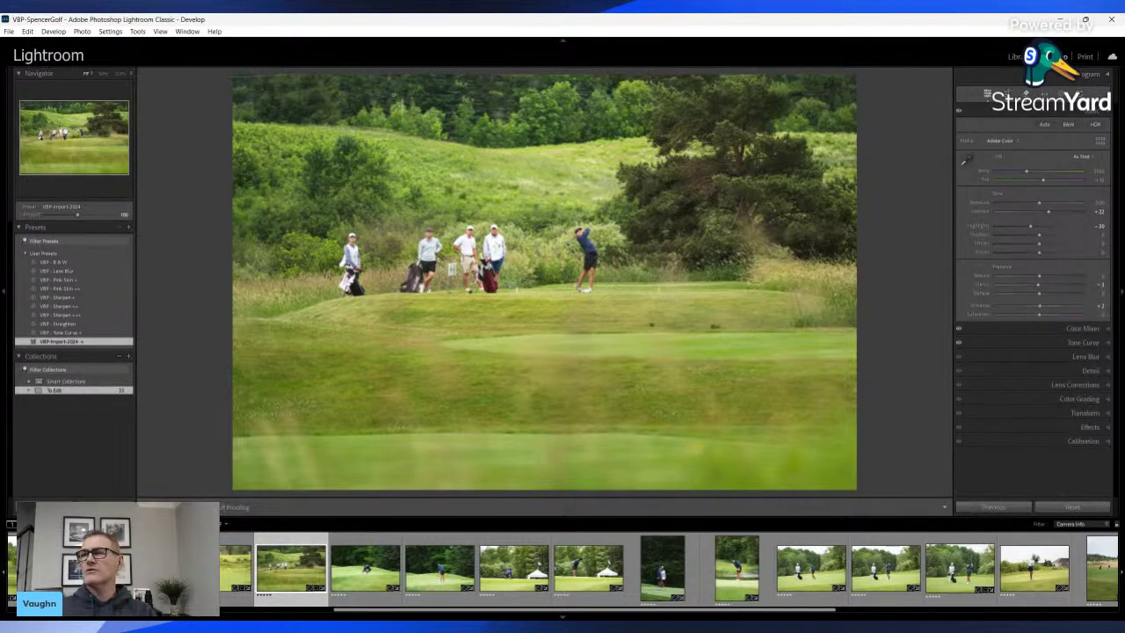
{"action": "key", "text": "q"}
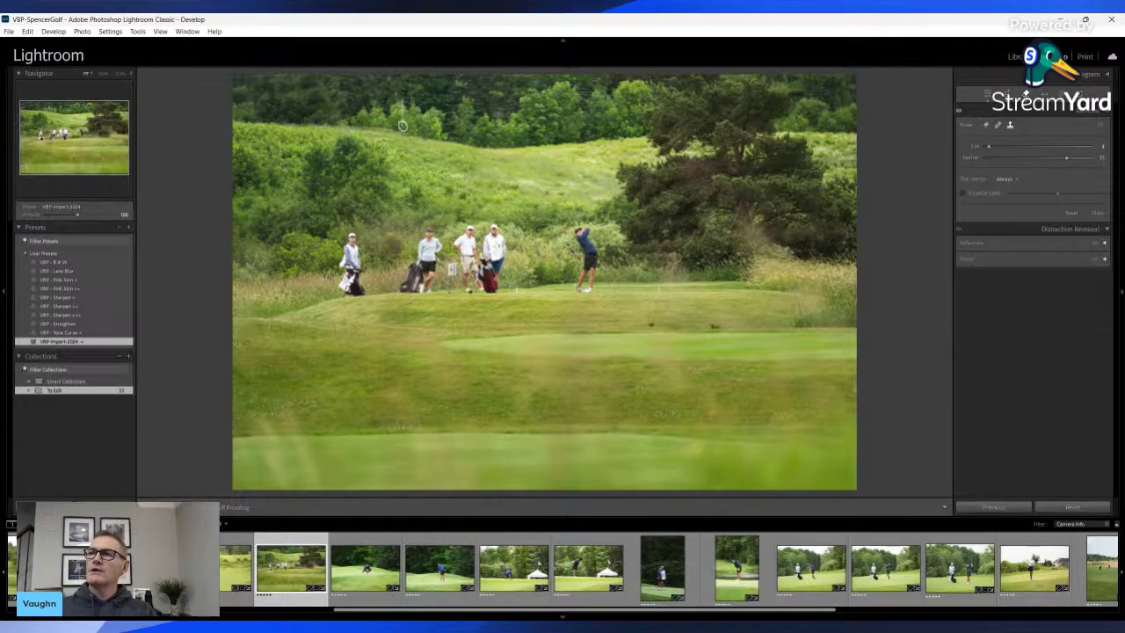
{"action": "left_click_drag", "start_coordinate": [401, 113], "coordinate": [422, 115]}
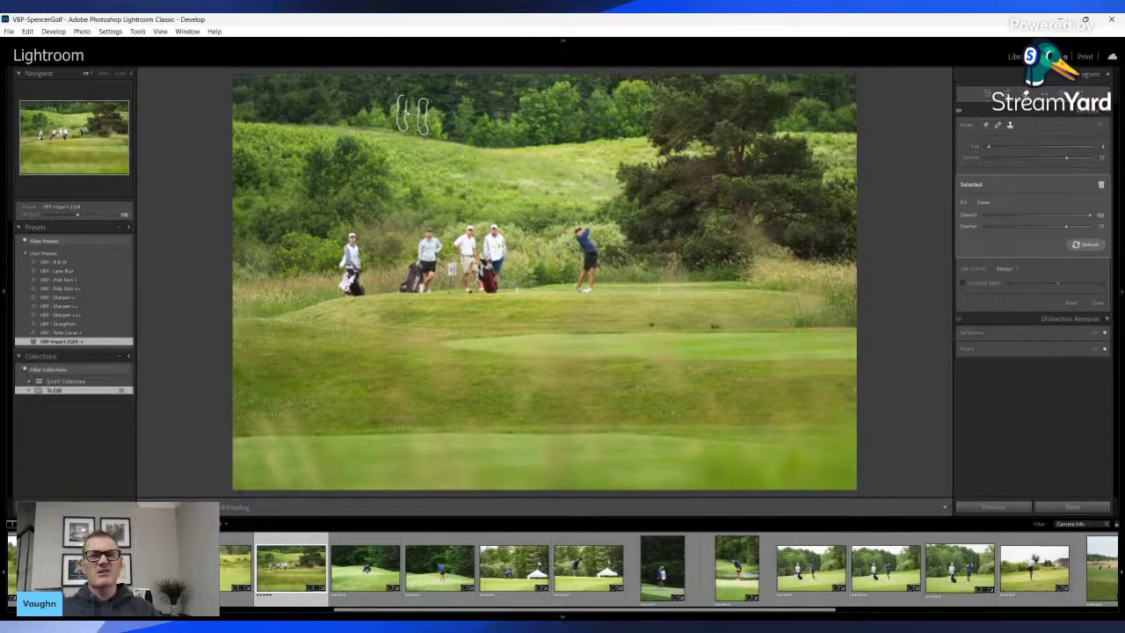
Add a wide, flat radial gradient over the tee at the golfers' feet and raise its exposure slightly
{"action": "key", "text": "q"}
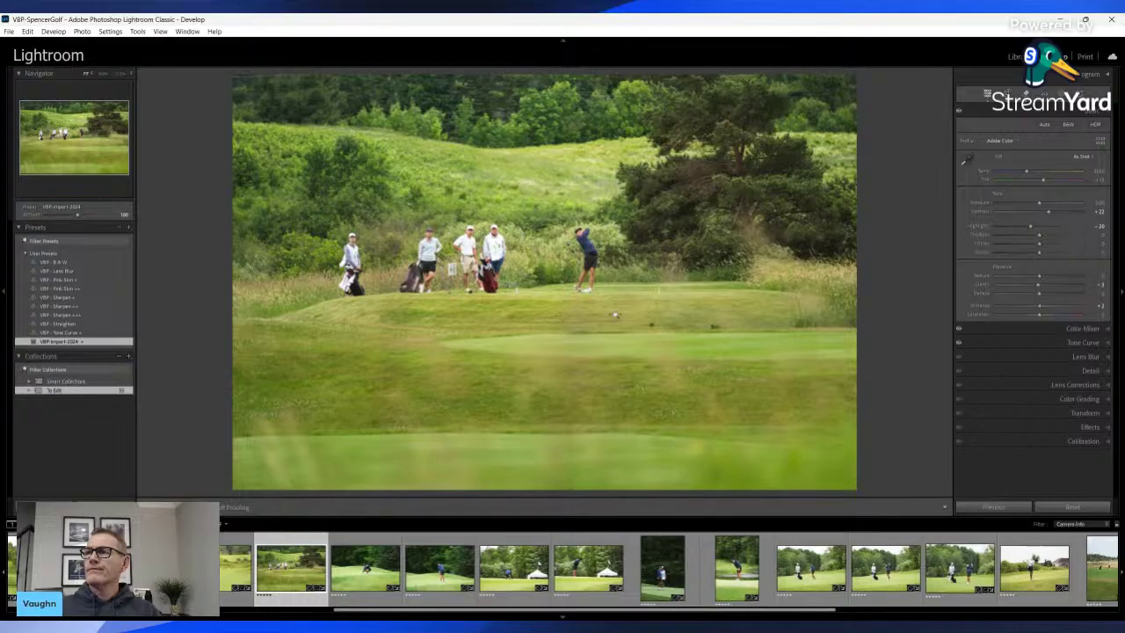
{"action": "key", "text": "shift+m"}
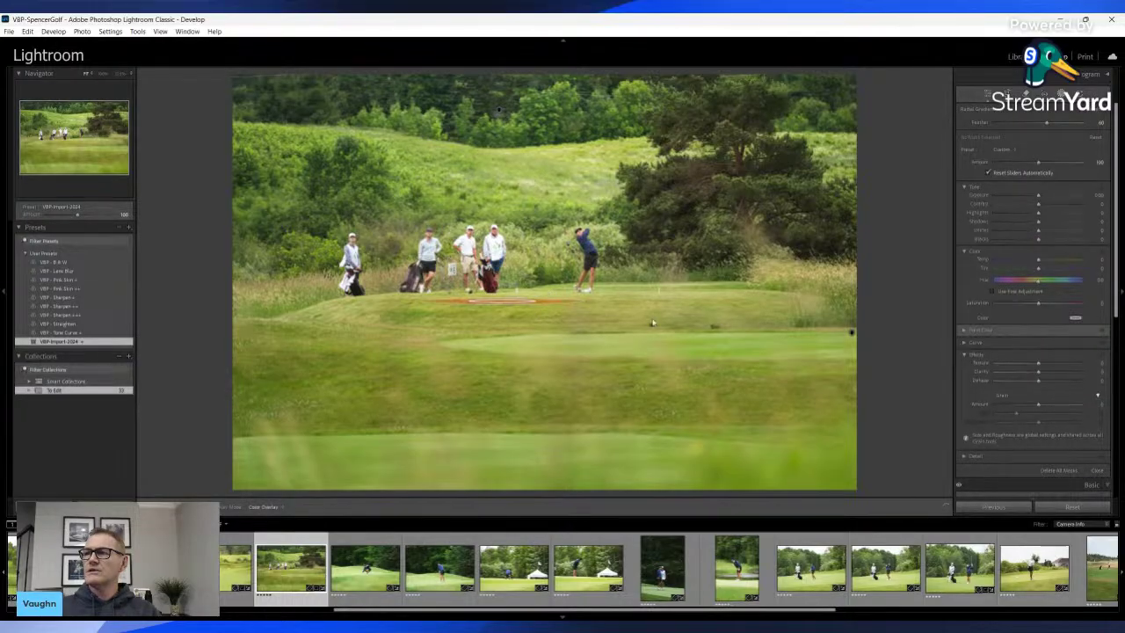
{"action": "left_click_drag", "start_coordinate": [502, 301], "coordinate": [675, 321]}
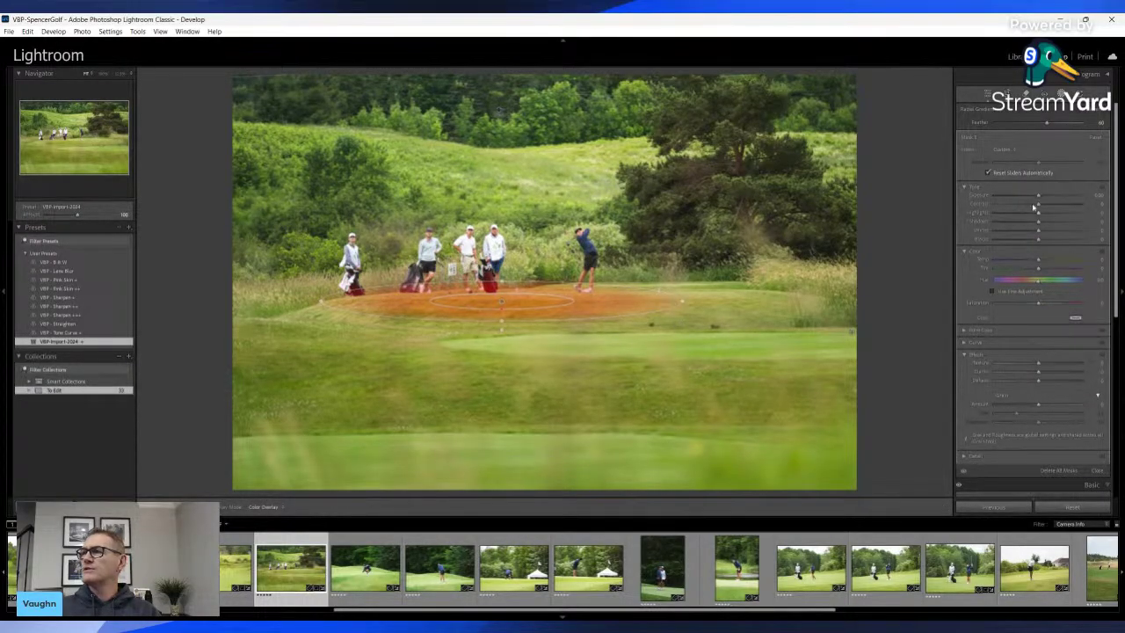
{"action": "left_click_drag", "start_coordinate": [1037, 197], "coordinate": [1041, 197]}
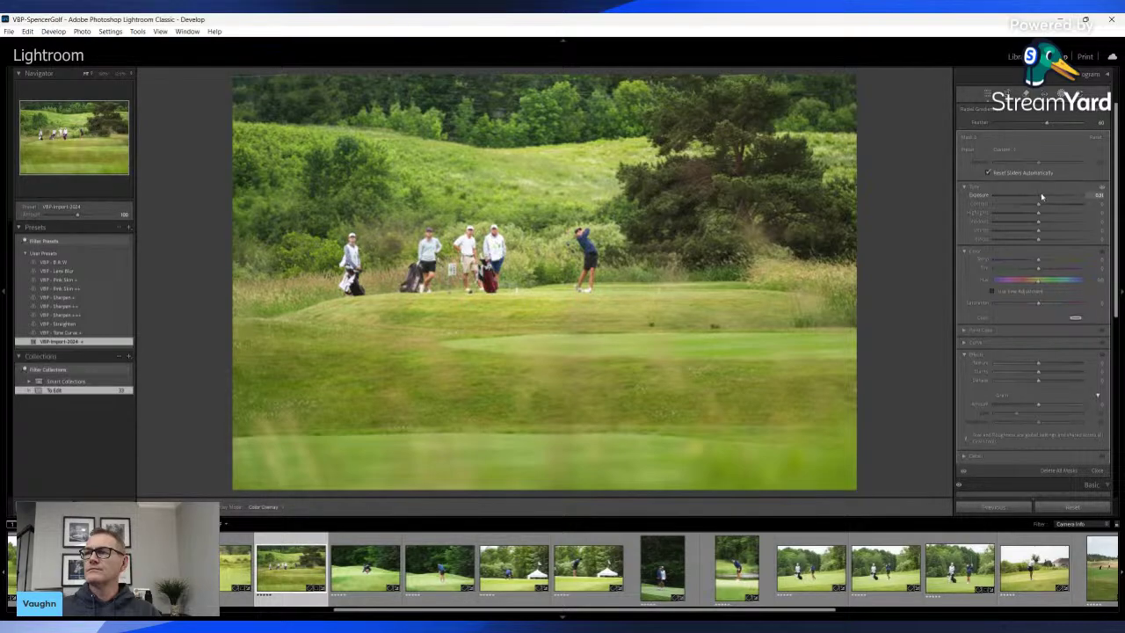
{"action": "key", "text": "Return"}
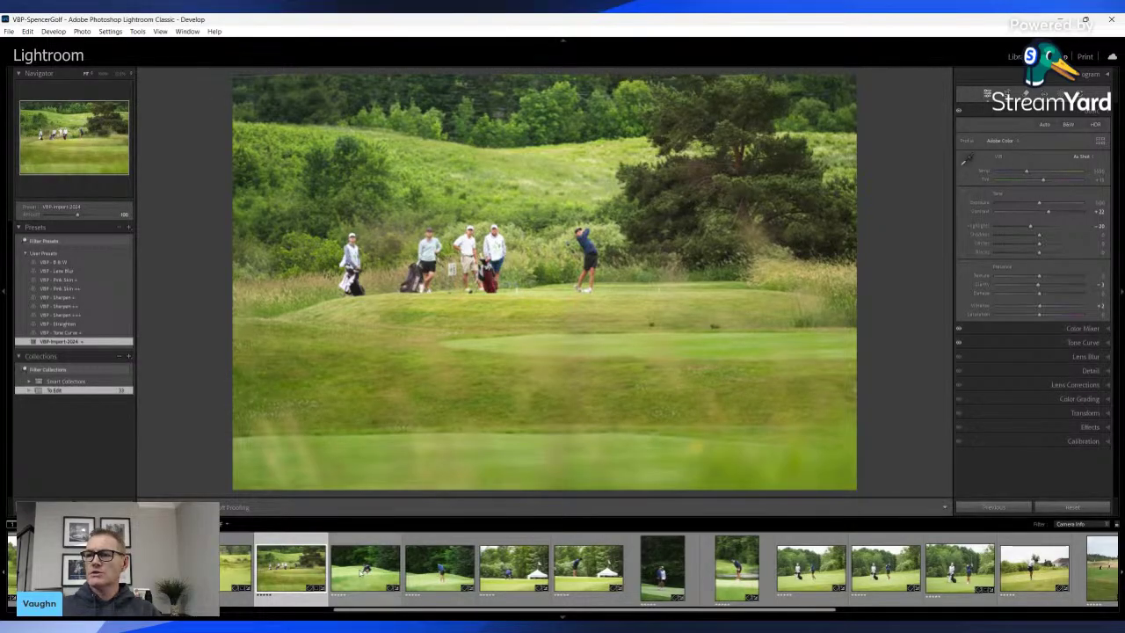
Crop the next photo tighter around the crouching golfer, reposition him within the frame, and set the photo's highlights to -100
{"action": "key", "text": "Right"}
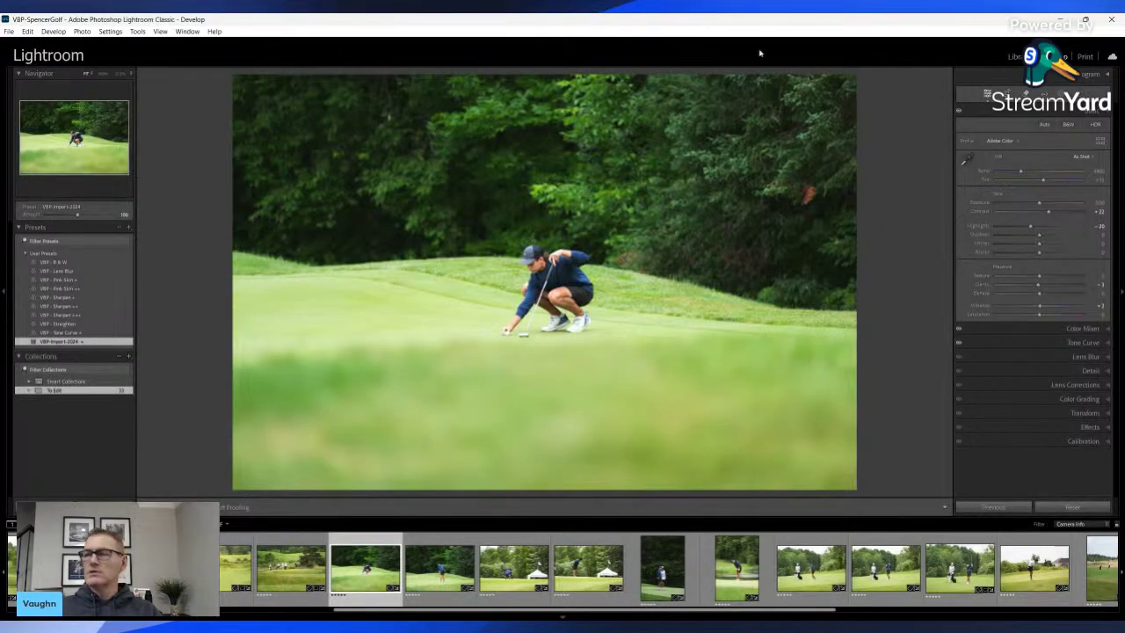
{"action": "key", "text": "r"}
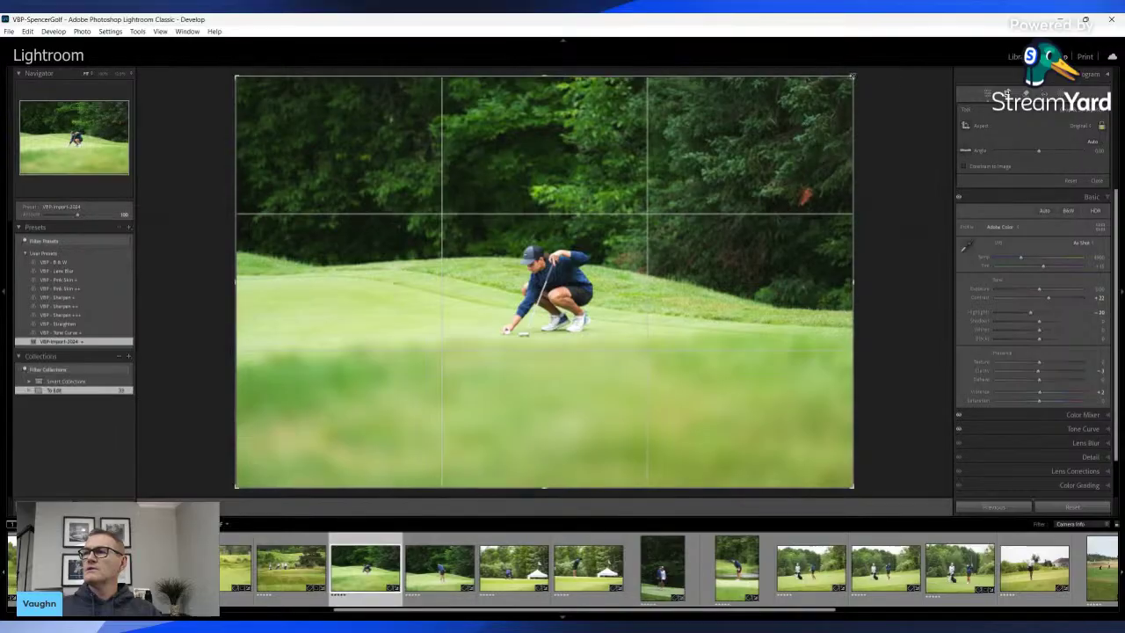
{"action": "left_click_drag", "start_coordinate": [853, 77], "coordinate": [821, 86]}
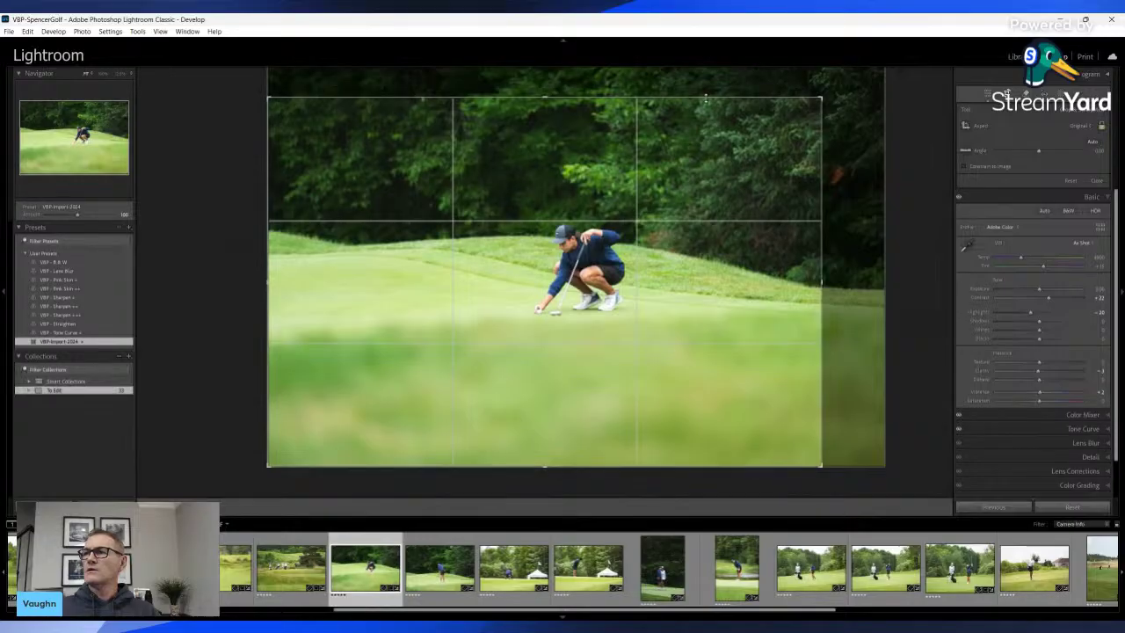
{"action": "left_click_drag", "start_coordinate": [707, 96], "coordinate": [707, 104]}
{"action": "left_click_drag", "start_coordinate": [635, 463], "coordinate": [635, 456]}
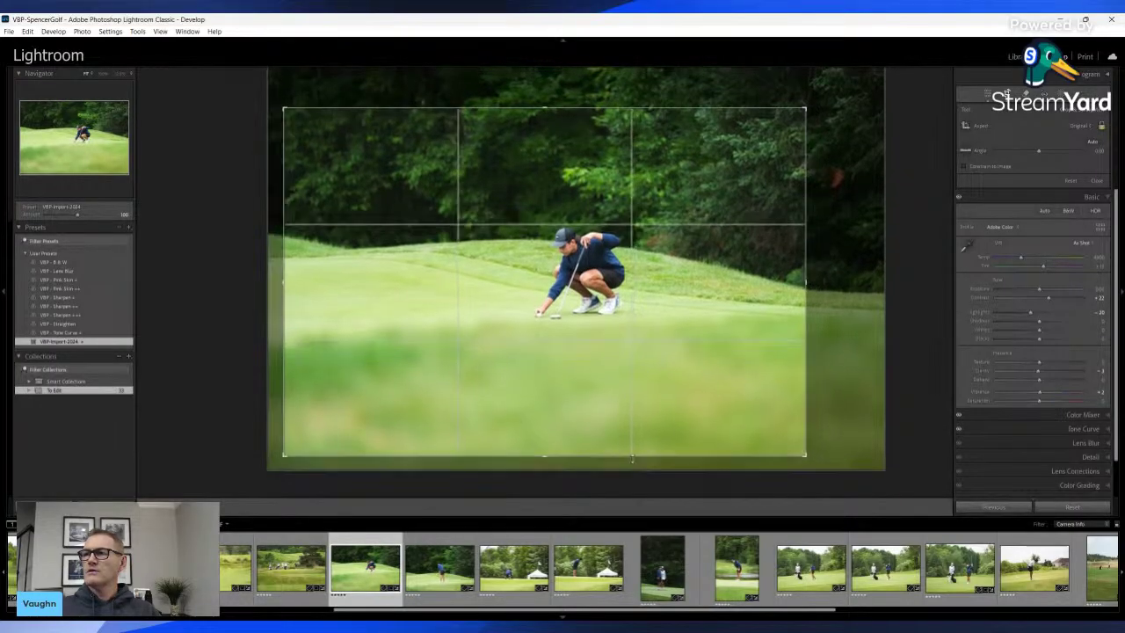
{"action": "left_click_drag", "start_coordinate": [639, 111], "coordinate": [640, 114]}
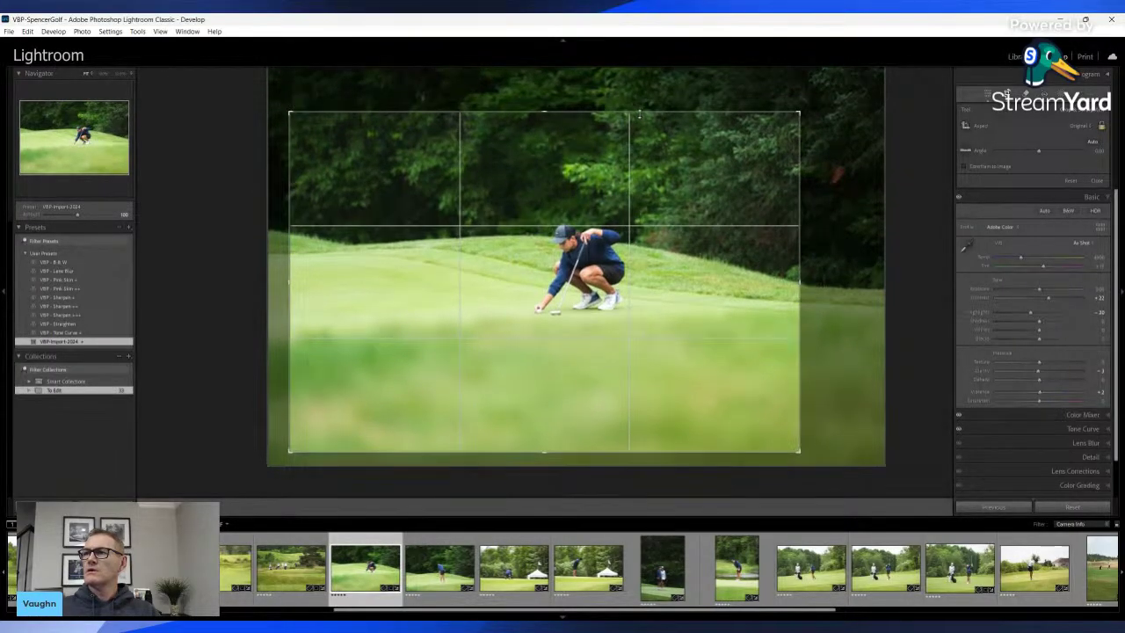
{"action": "left_click_drag", "start_coordinate": [580, 194], "coordinate": [590, 201]}
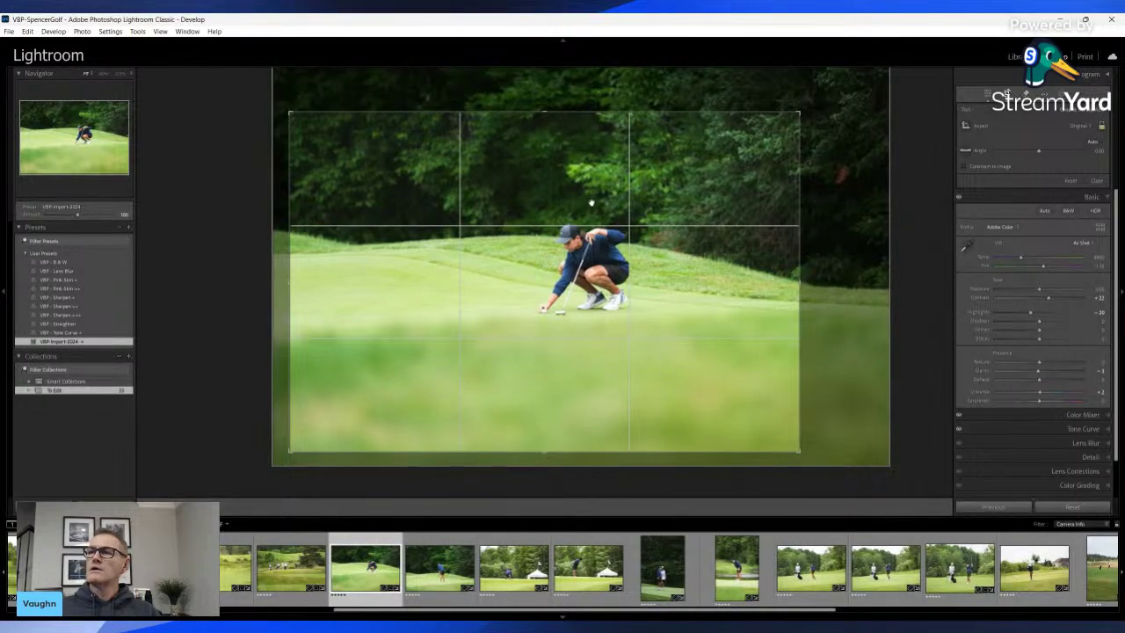
{"action": "key", "text": "Return"}
{"action": "left_click_drag", "start_coordinate": [1030, 227], "coordinate": [994, 237]}
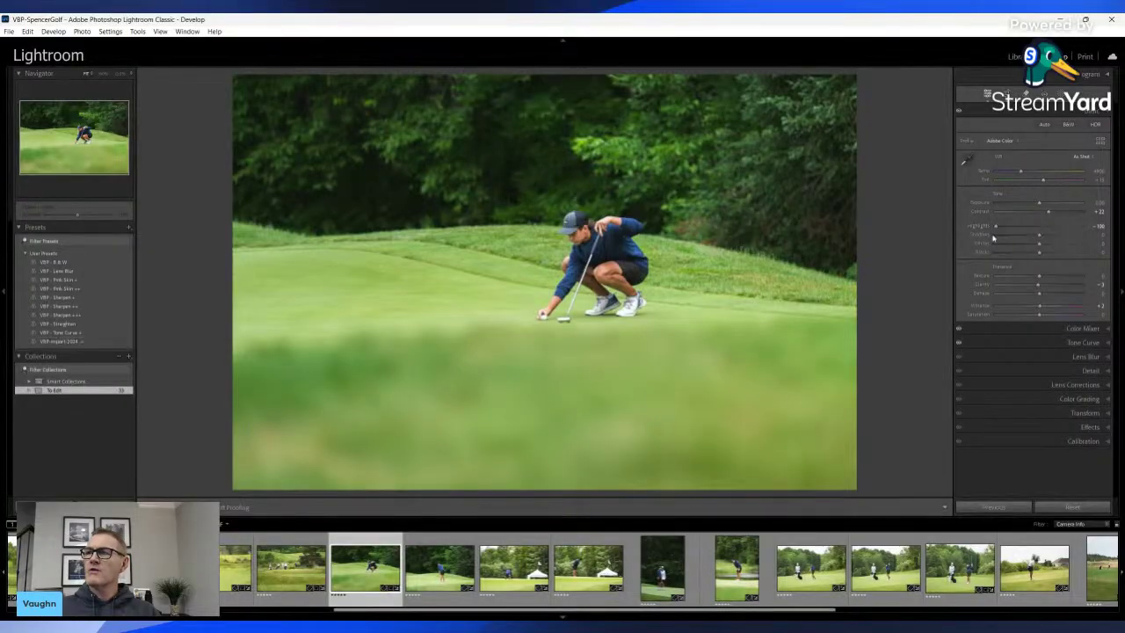
Add a linear gradient rising from the bottom edge over the blurred foreground, ending near the golfer's feet, with slightly reduced exposure
{"action": "key", "text": "m"}
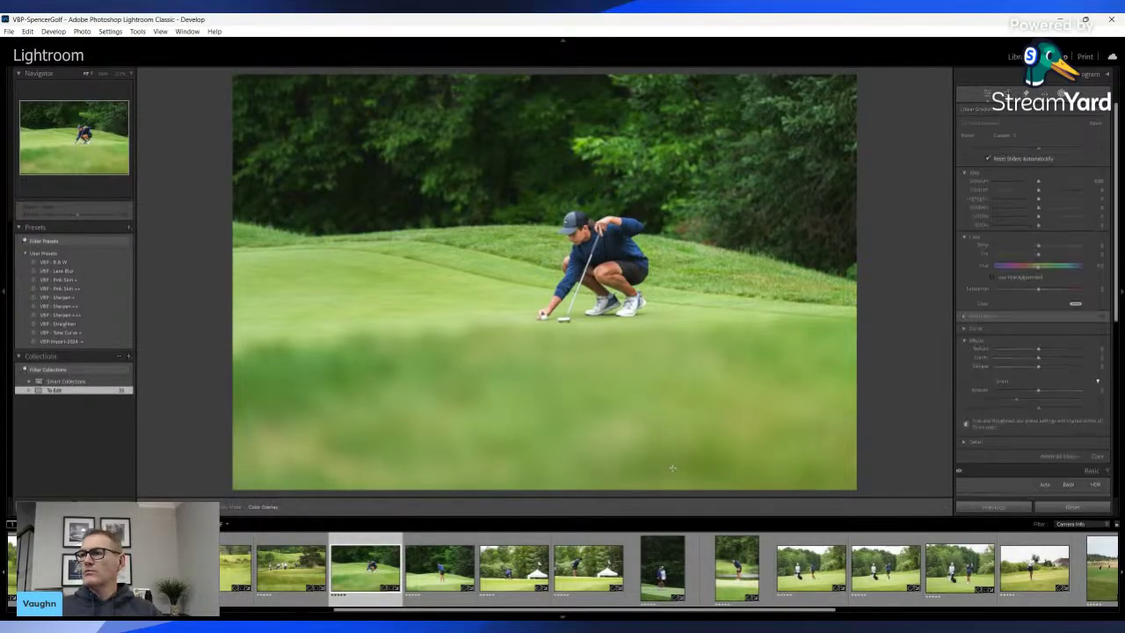
{"action": "left_click_drag", "start_coordinate": [677, 483], "coordinate": [672, 261]}
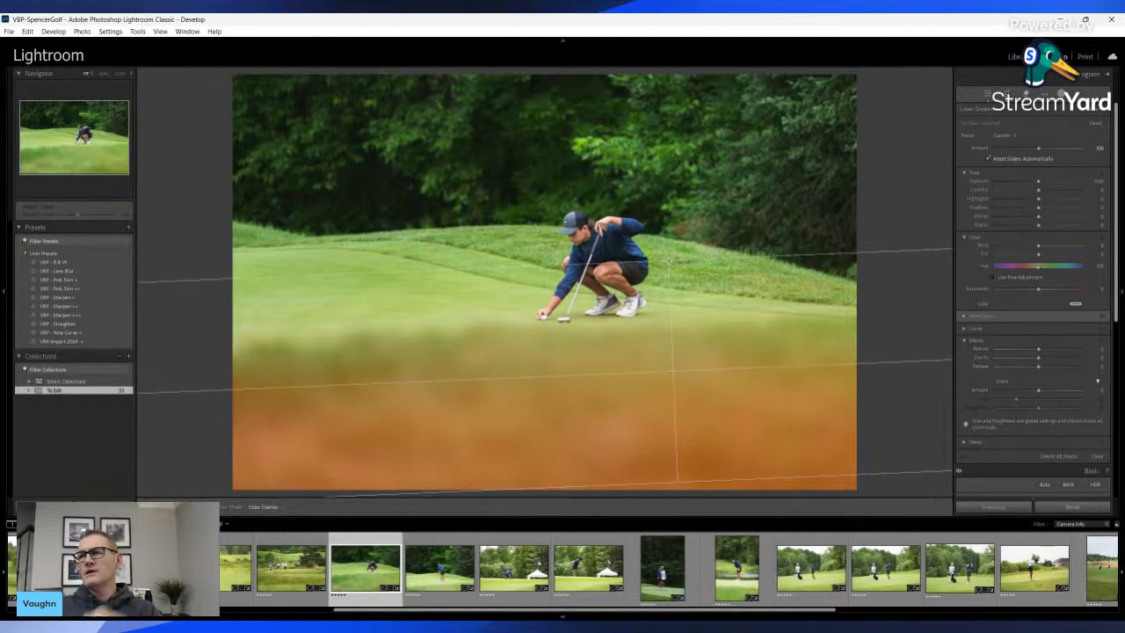
{"action": "left_click_drag", "start_coordinate": [669, 261], "coordinate": [670, 262]}
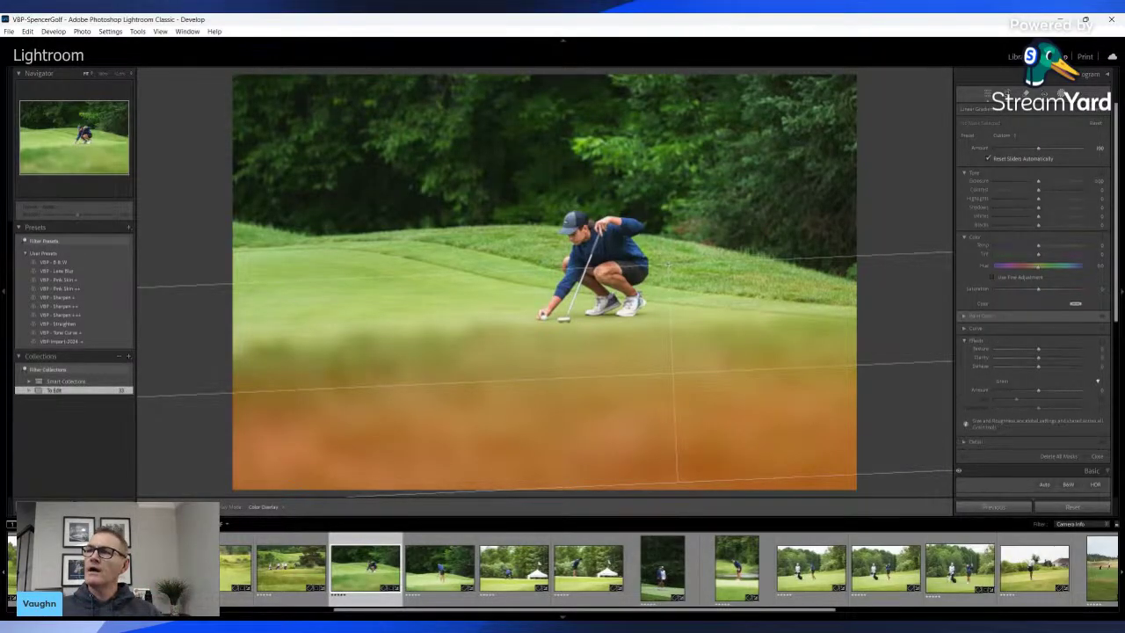
{"action": "left_click_drag", "start_coordinate": [668, 264], "coordinate": [669, 270]}
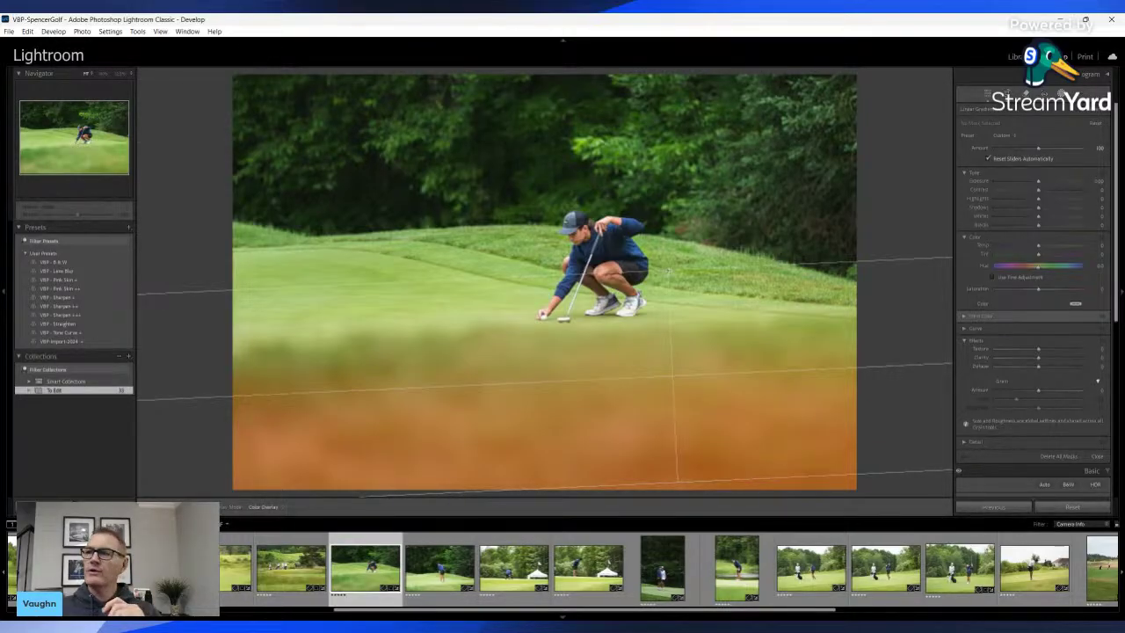
{"action": "left_click_drag", "start_coordinate": [668, 270], "coordinate": [661, 291]}
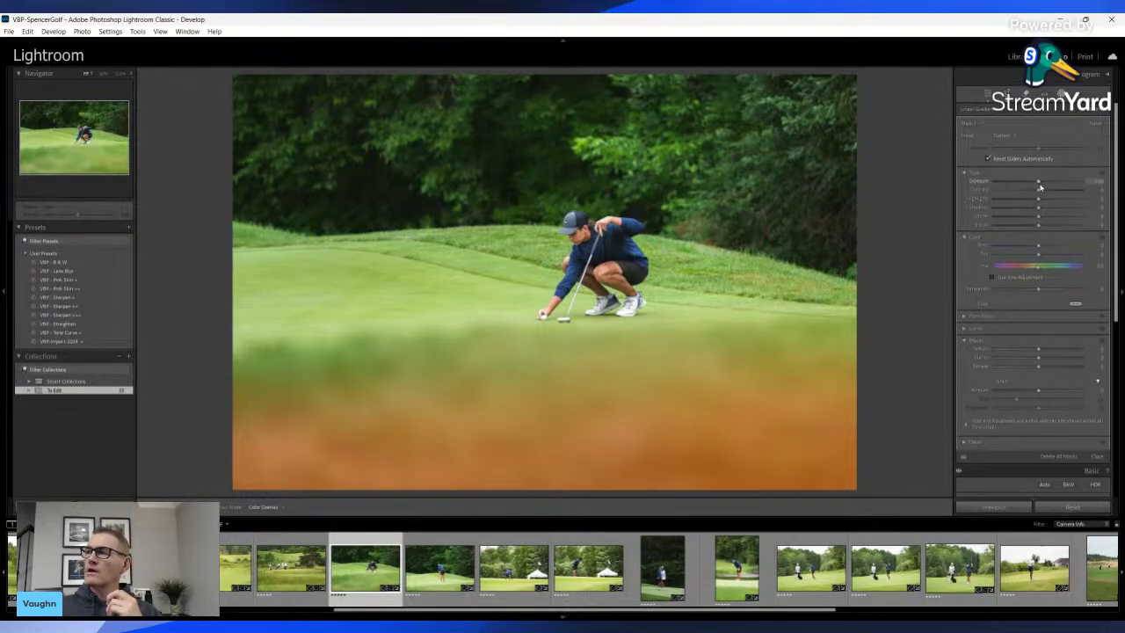
{"action": "left_click_drag", "start_coordinate": [1039, 183], "coordinate": [1036, 185]}
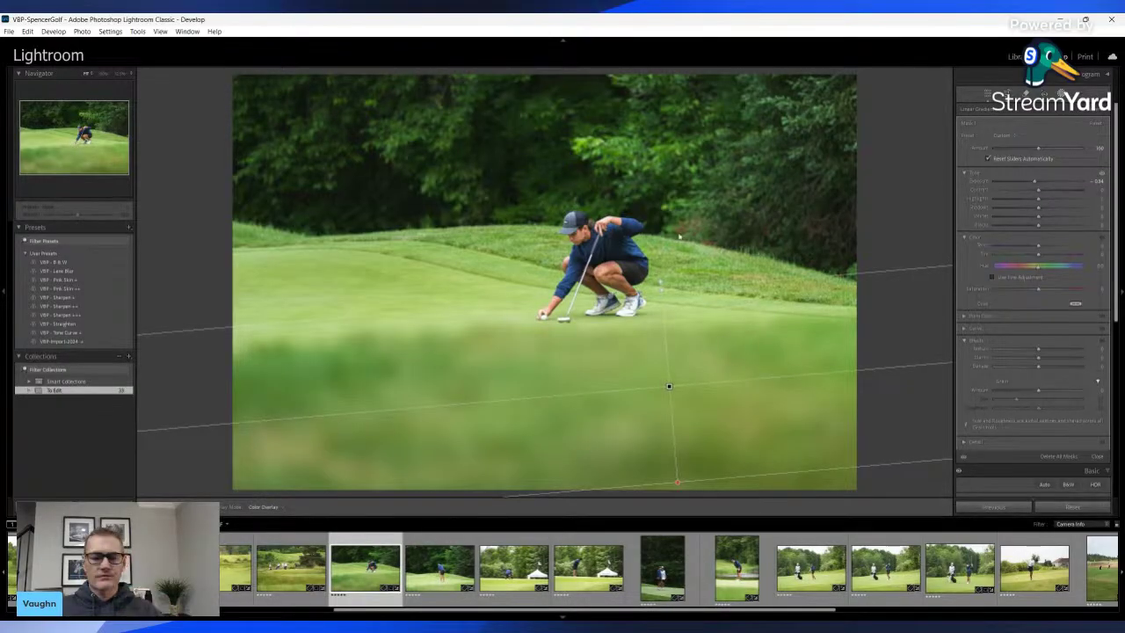
{"action": "key", "text": "shift+w"}
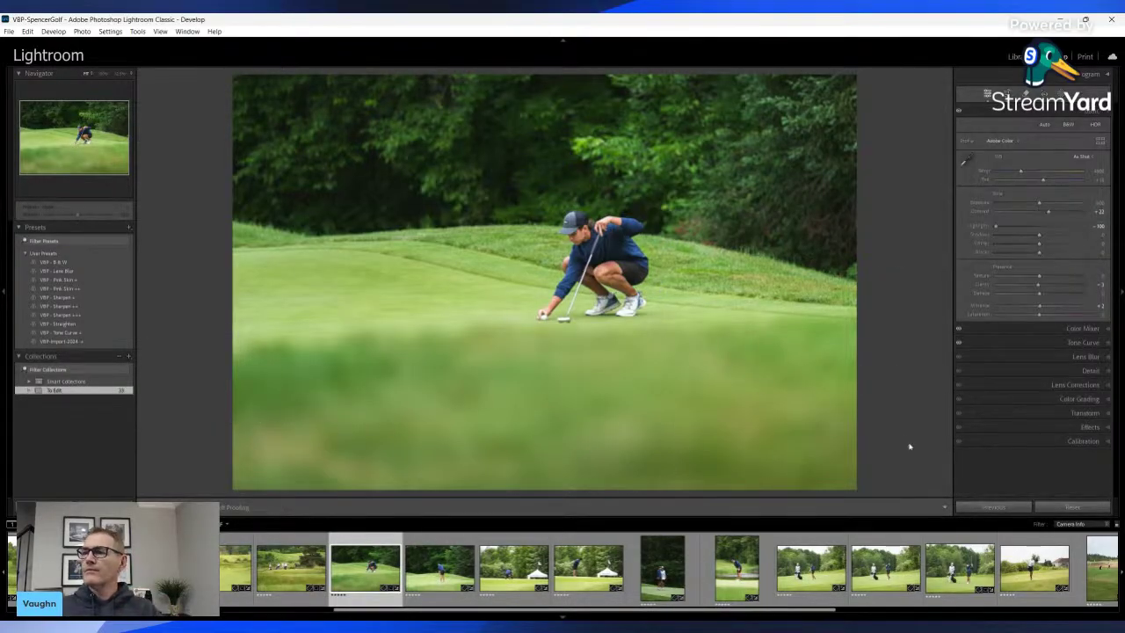
Add a second, lower linear gradient with slightly reduced exposure over the foreground grass, and compare the photo before and after
{"action": "key", "text": "m"}
{"action": "left_click_drag", "start_coordinate": [921, 477], "coordinate": [911, 335]}
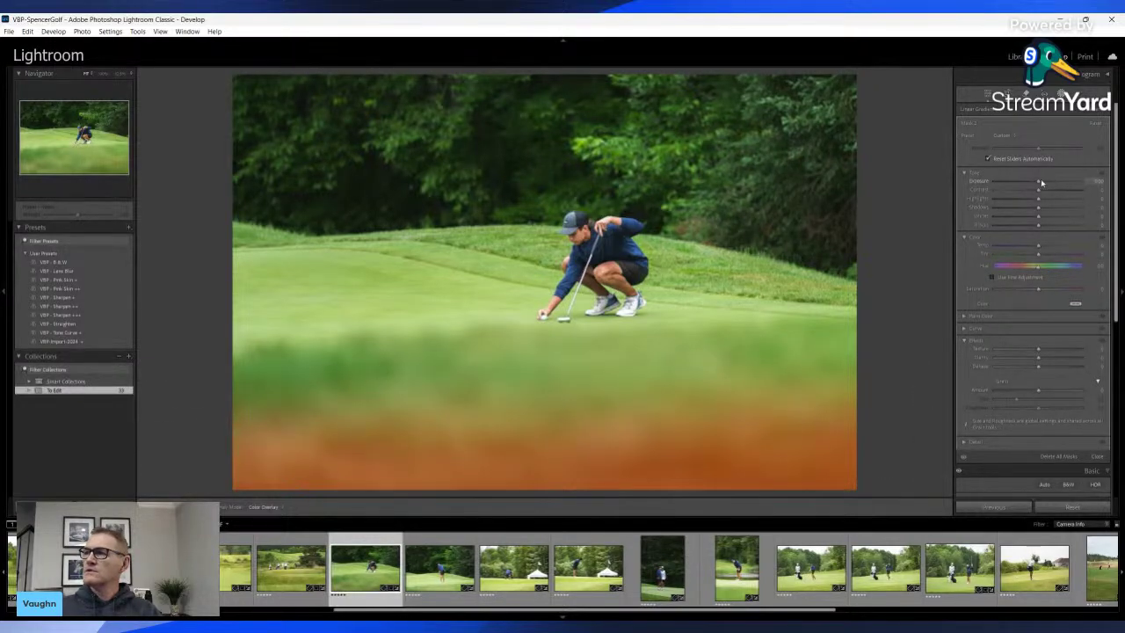
{"action": "left_click_drag", "start_coordinate": [1041, 182], "coordinate": [1037, 181]}
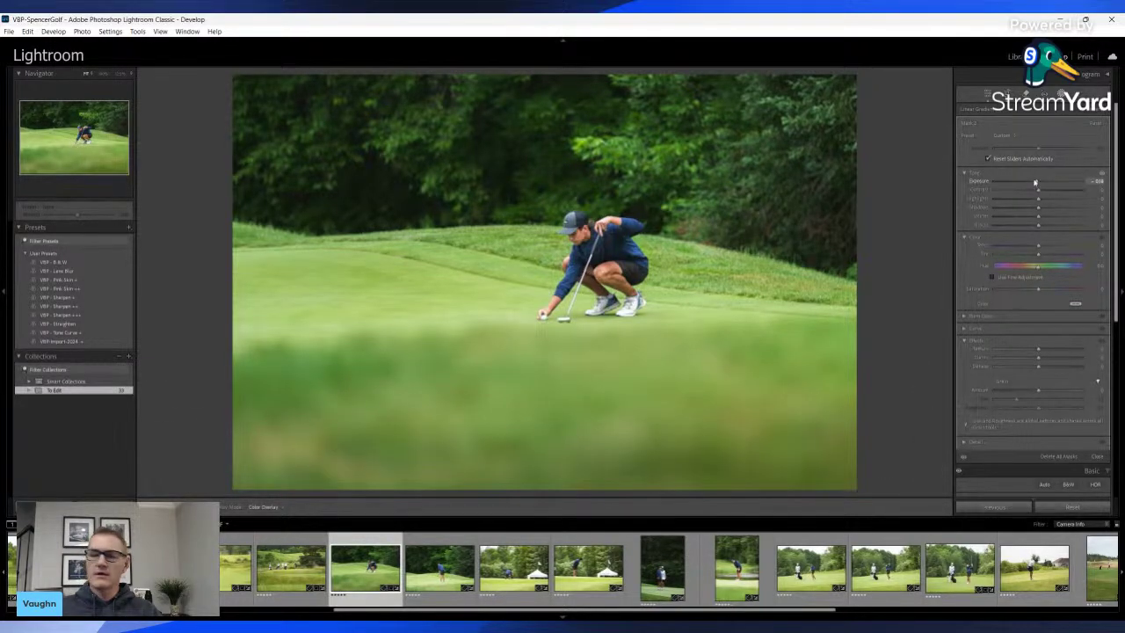
{"action": "key", "text": "m"}
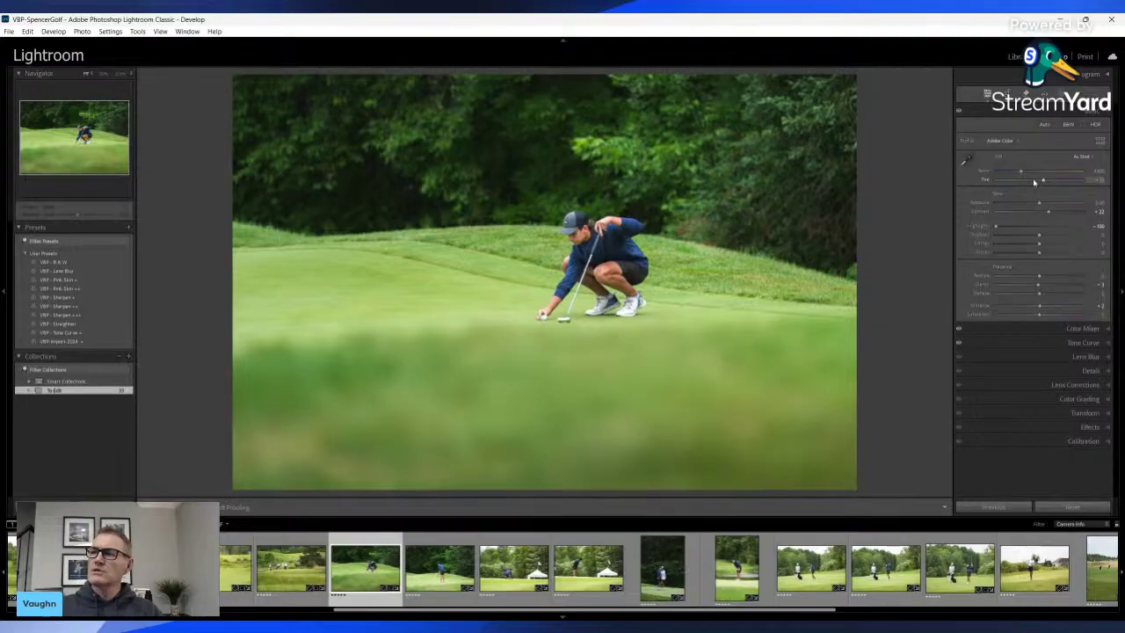
{"action": "key", "text": "backslash"}
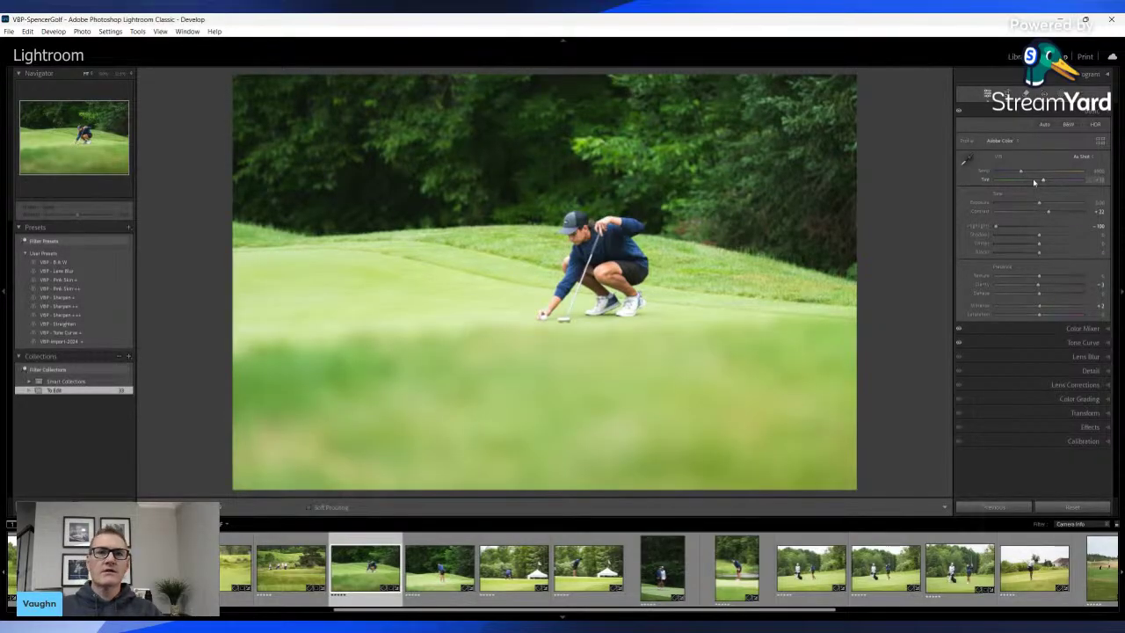
{"action": "key", "text": "backslash"}
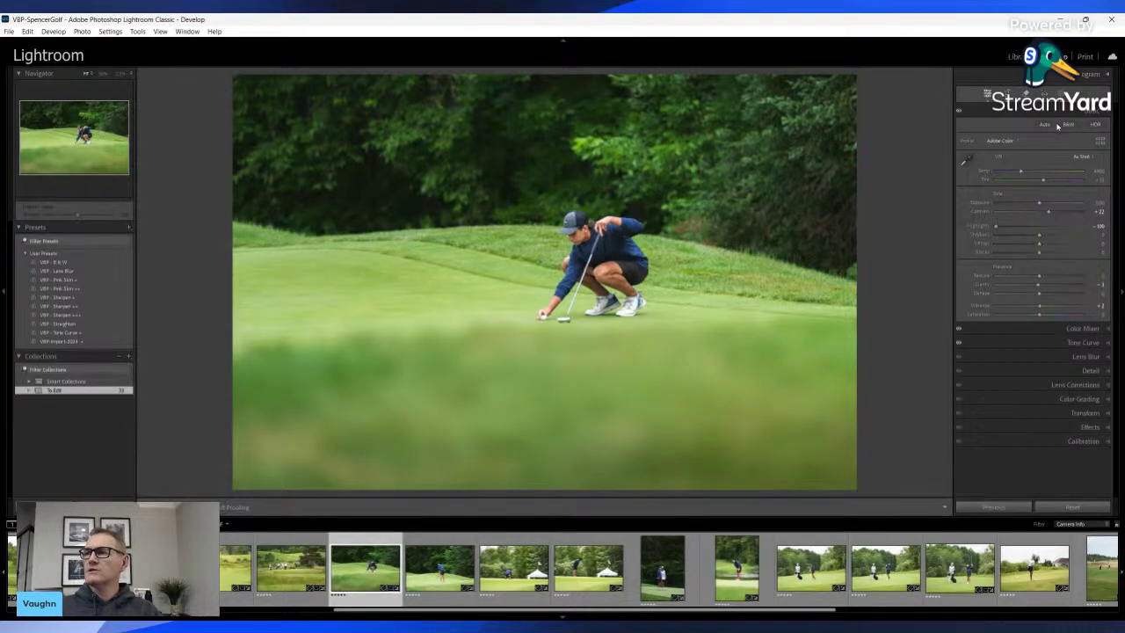
Mask the crouching golfer with subject selection and slightly raise the mask's exposure and clarity
{"action": "left_click", "coordinate": [1062, 93]}
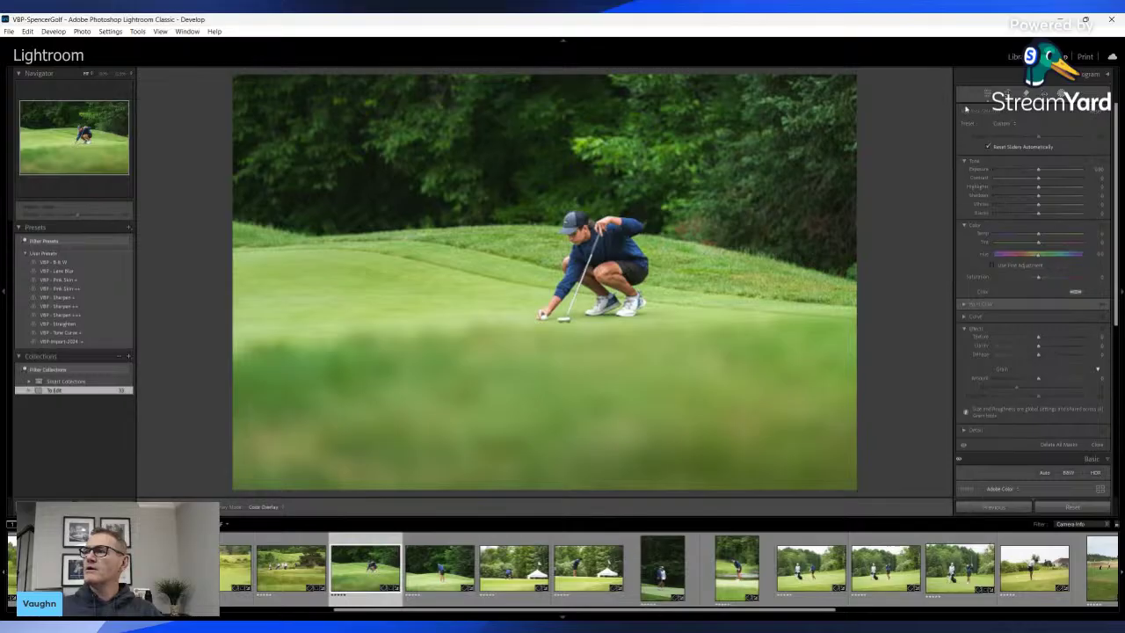
{"action": "left_click", "coordinate": [968, 106]}
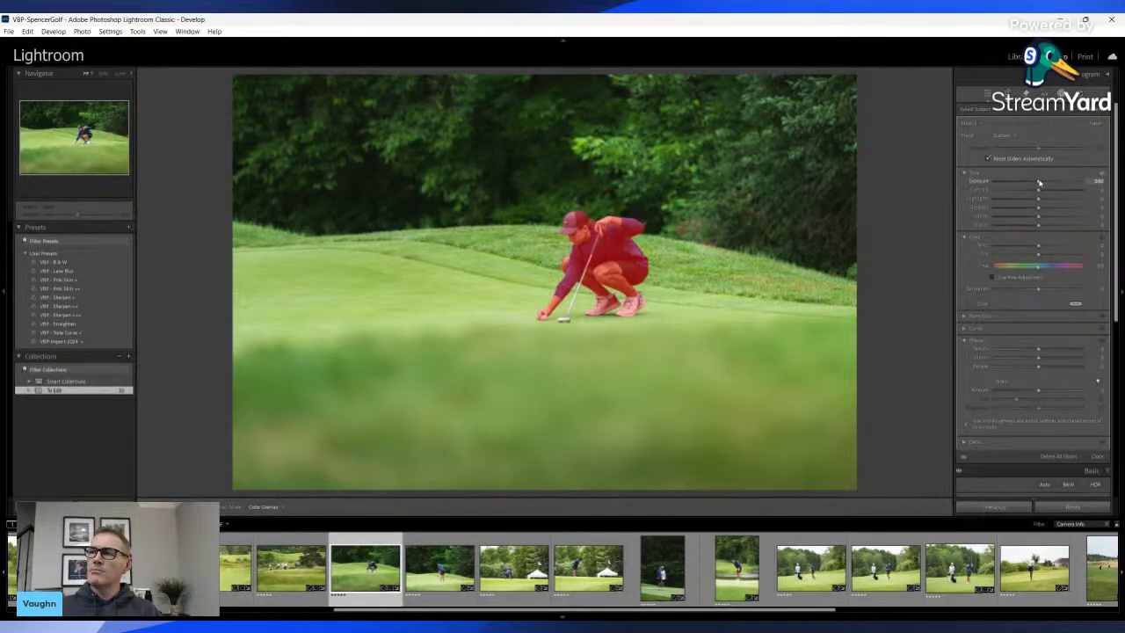
{"action": "left_click_drag", "start_coordinate": [1039, 181], "coordinate": [1039, 181]}
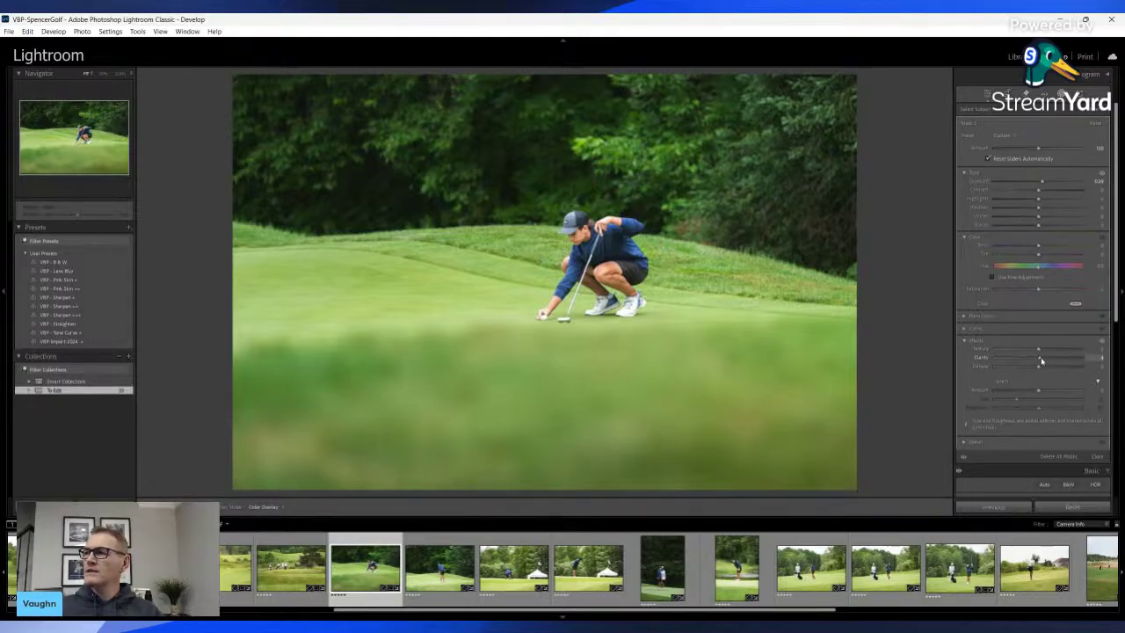
{"action": "left_click_drag", "start_coordinate": [1043, 361], "coordinate": [1046, 362]}
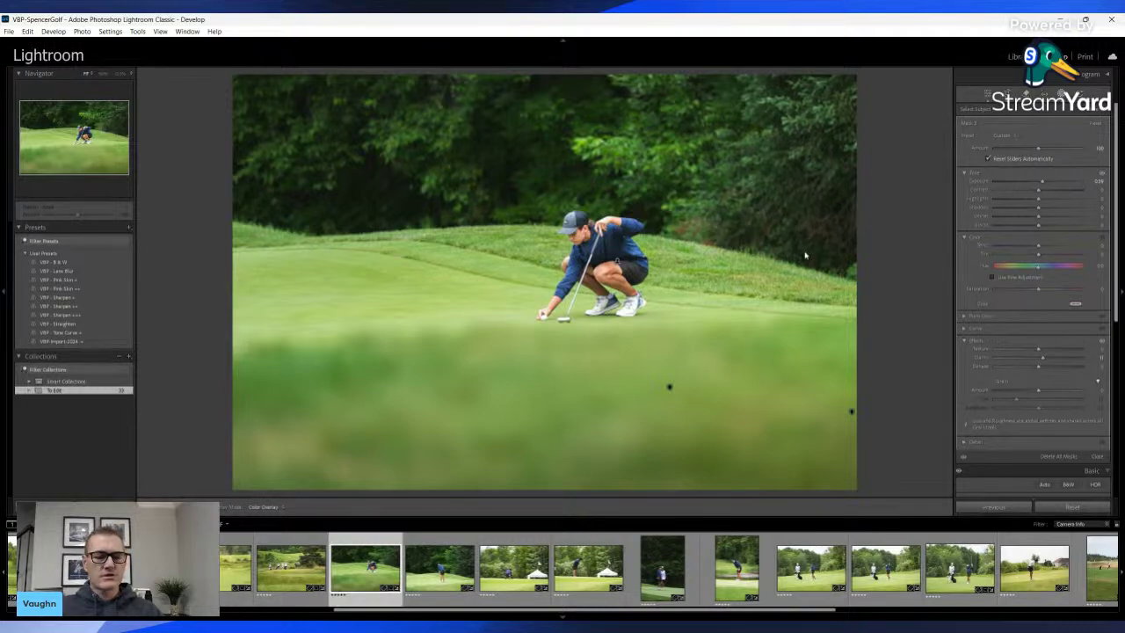
{"action": "key", "text": "shift+w"}
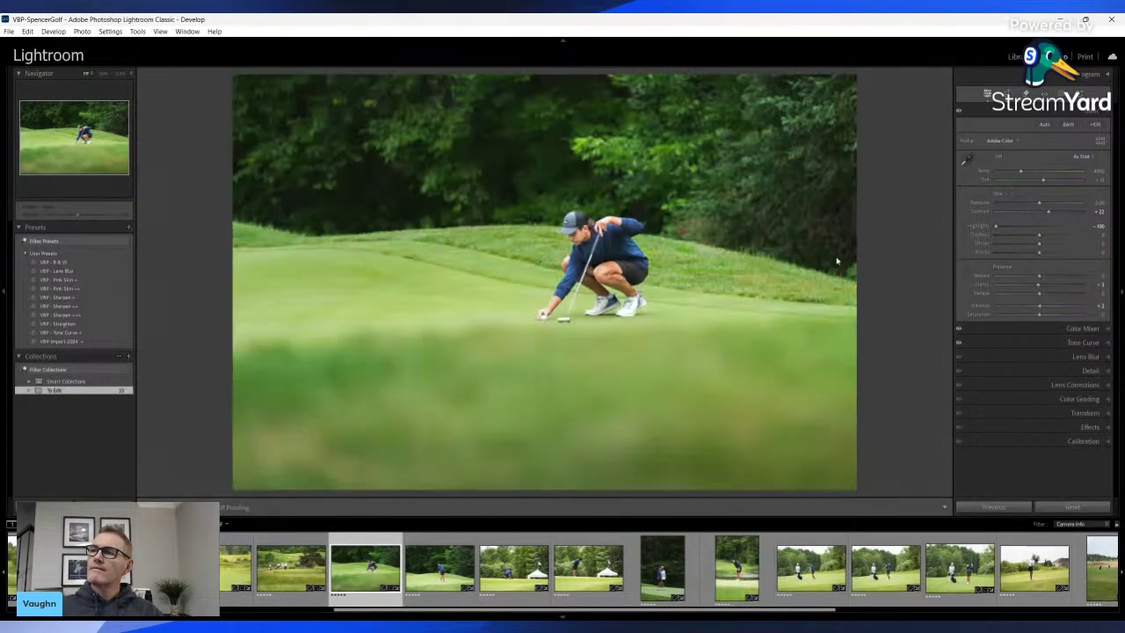
Add a radial gradient around the golfer, subtract the subject from it, and lower the mask's shadows strongly and exposure slightly
{"action": "key", "text": "shift+m"}
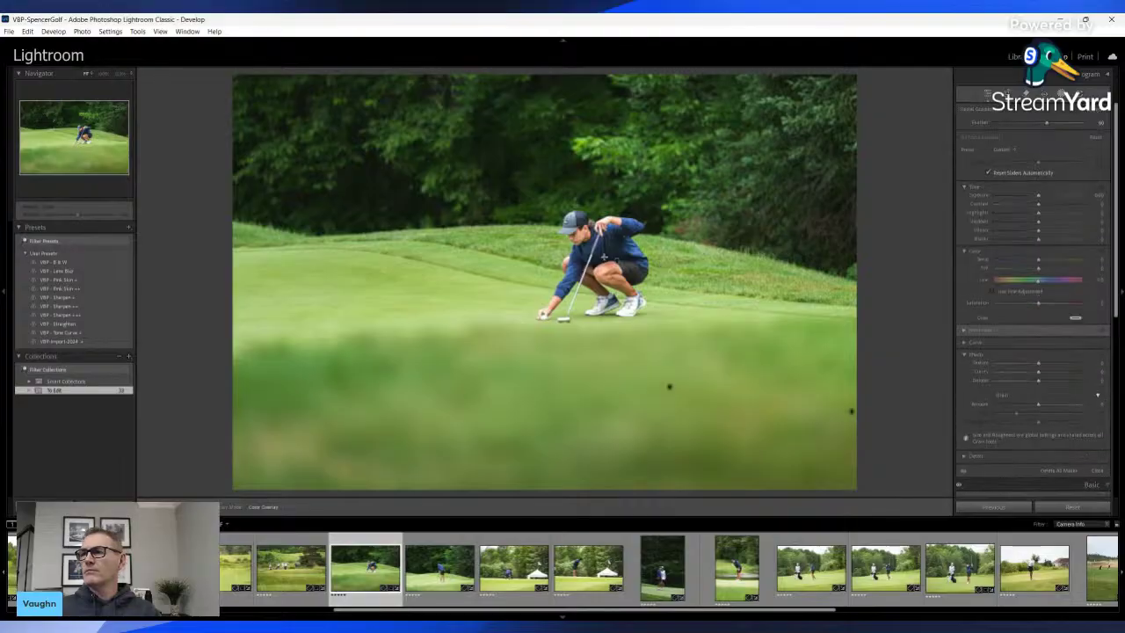
{"action": "left_click_drag", "start_coordinate": [604, 257], "coordinate": [793, 269]}
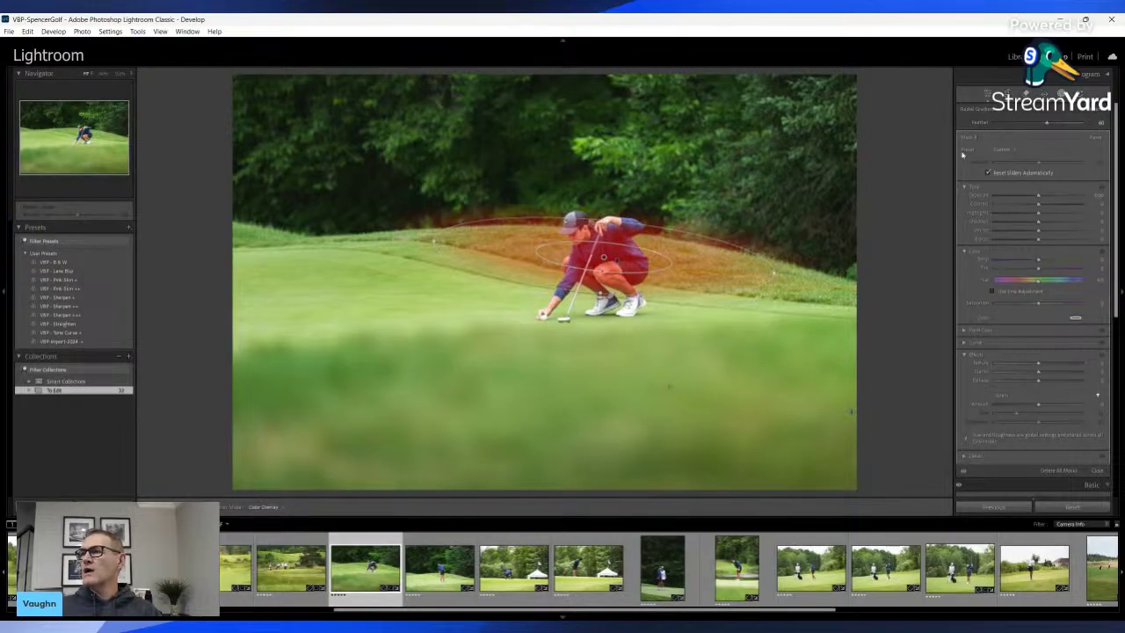
{"action": "scroll", "coordinate": [972, 148], "scroll_direction": "down", "scroll_amount": 1}
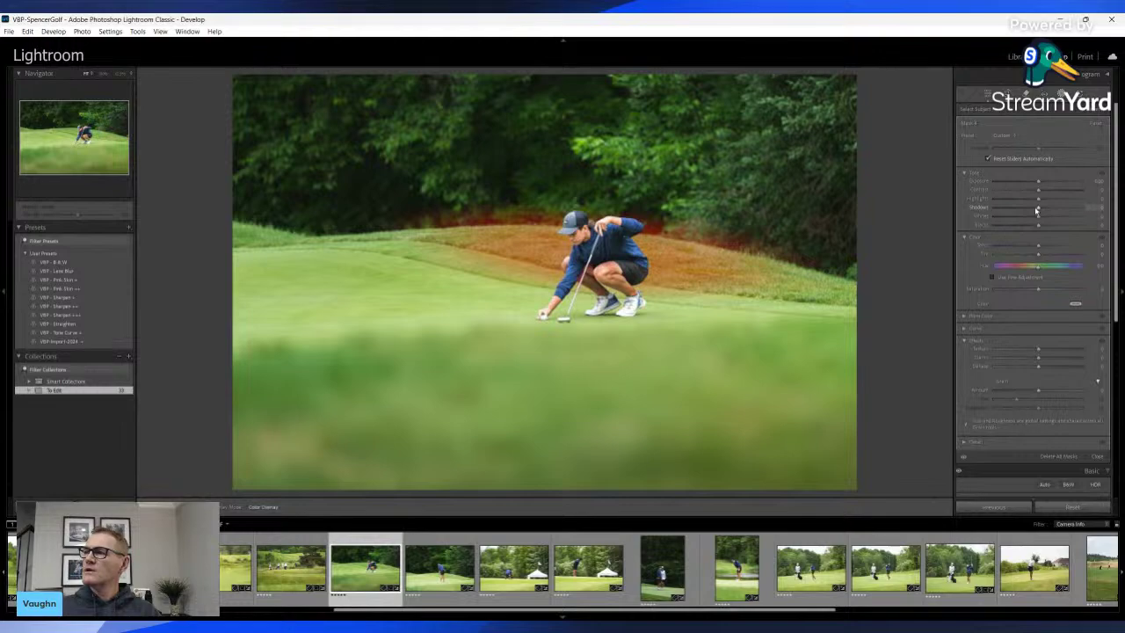
{"action": "left_click_drag", "start_coordinate": [1038, 209], "coordinate": [1006, 211]}
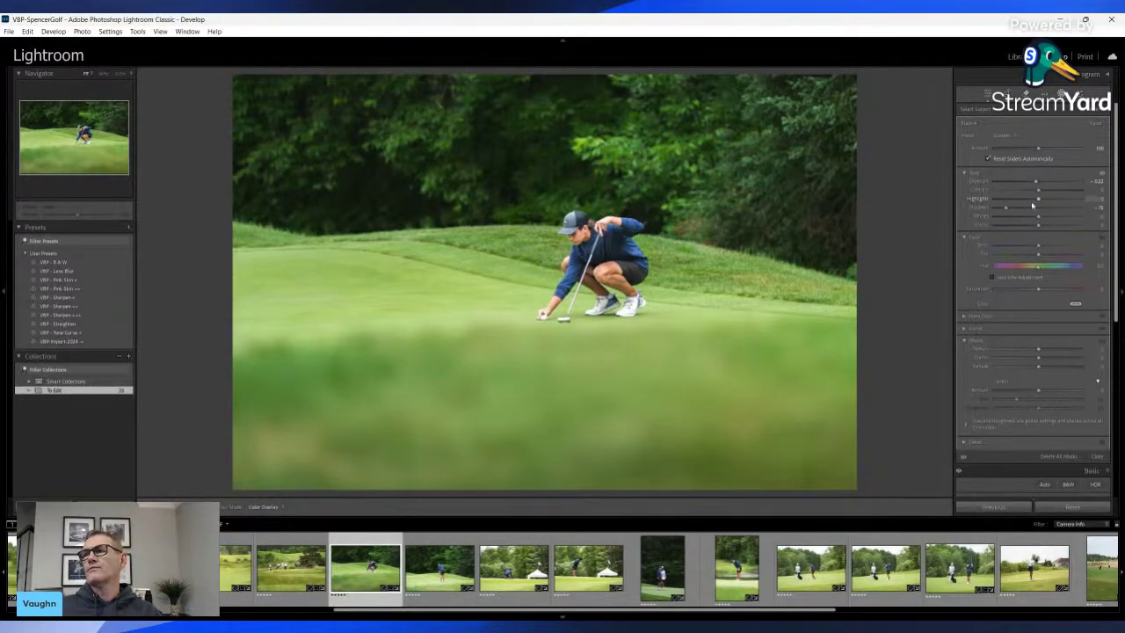
{"action": "key", "text": "Return"}
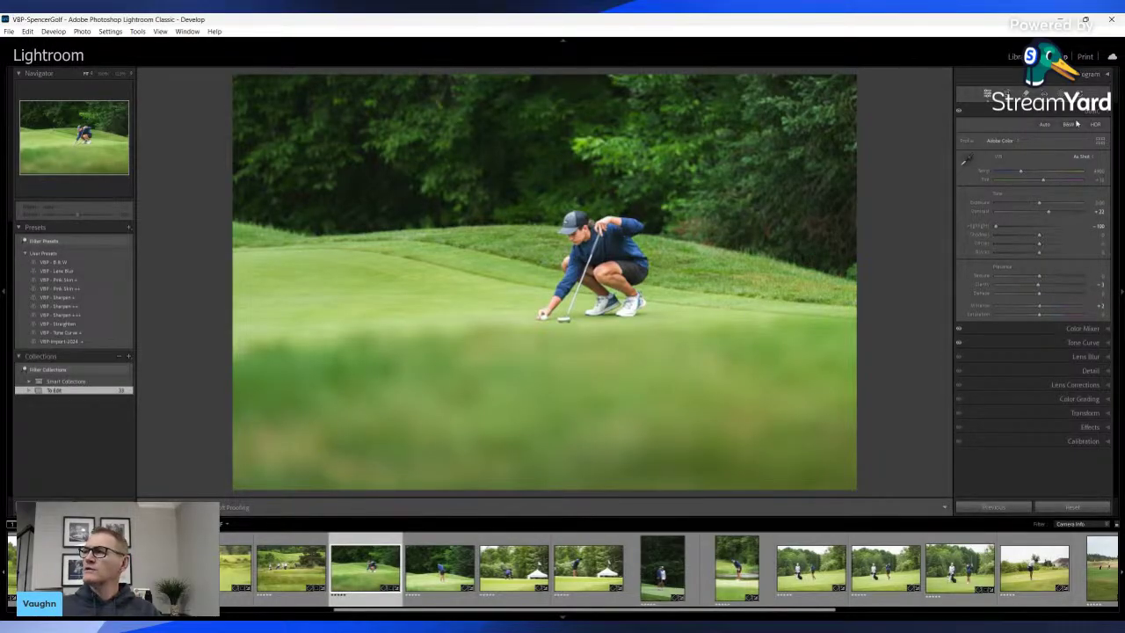
Reopen the crouching golfer's subject mask and slightly raise its contrast
{"action": "left_click", "coordinate": [1062, 93]}
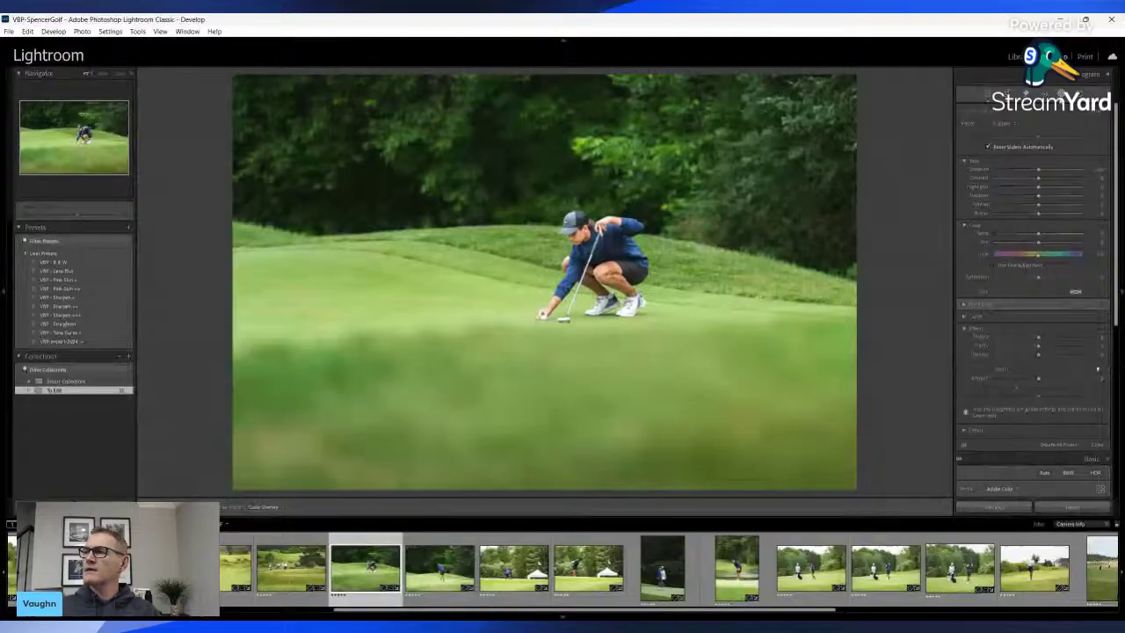
{"action": "left_click", "coordinate": [940, 131]}
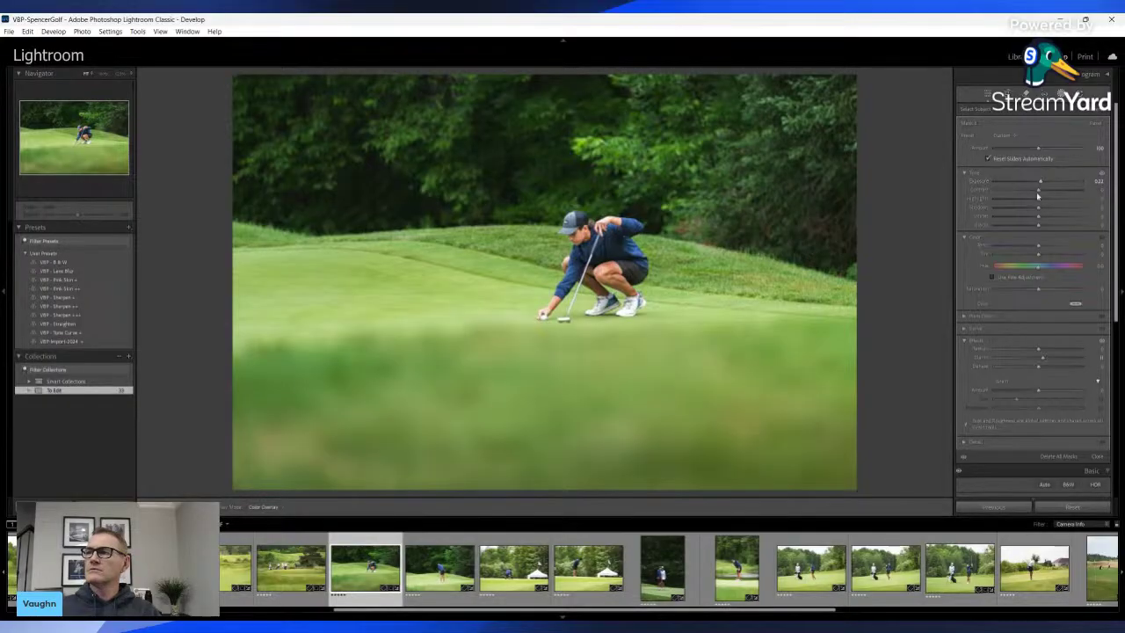
{"action": "left_click_drag", "start_coordinate": [1042, 190], "coordinate": [1047, 191]}
{"action": "key", "text": "shift+w"}
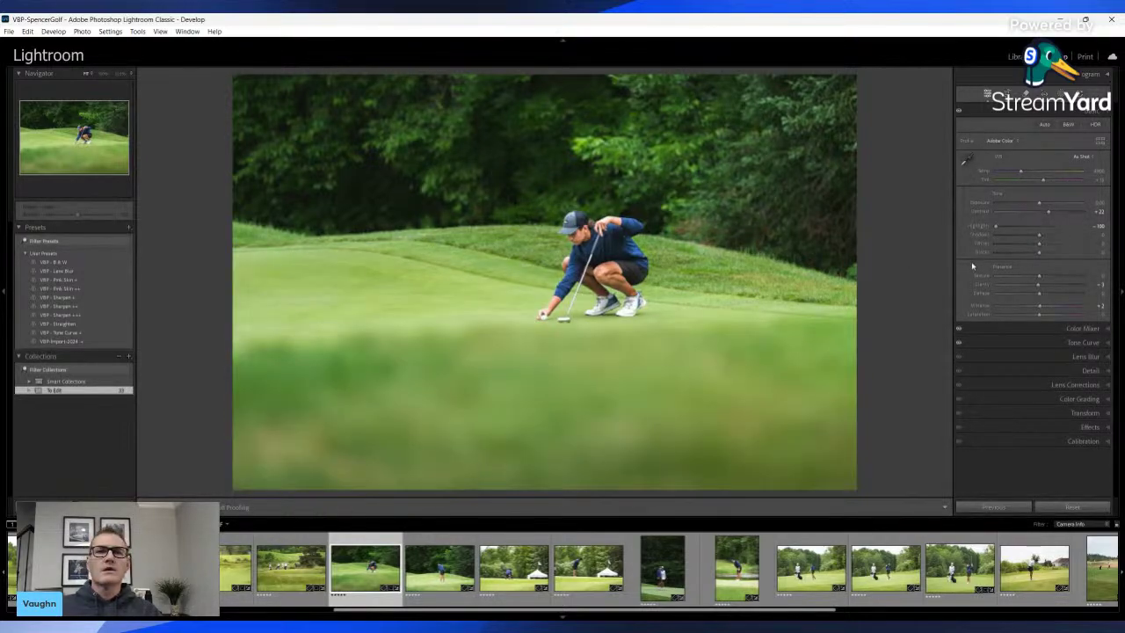
Reposition the photo within the crop so the golfer sits slightly farther right of centre
{"action": "left_click", "coordinate": [1006, 94]}
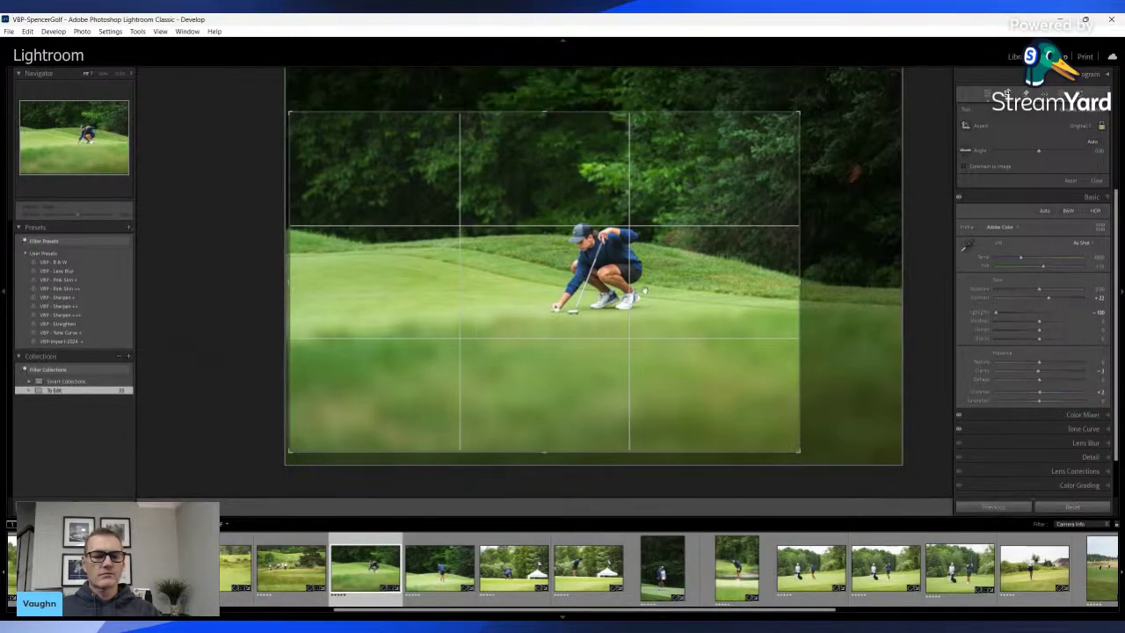
{"action": "double_click", "coordinate": [643, 290]}
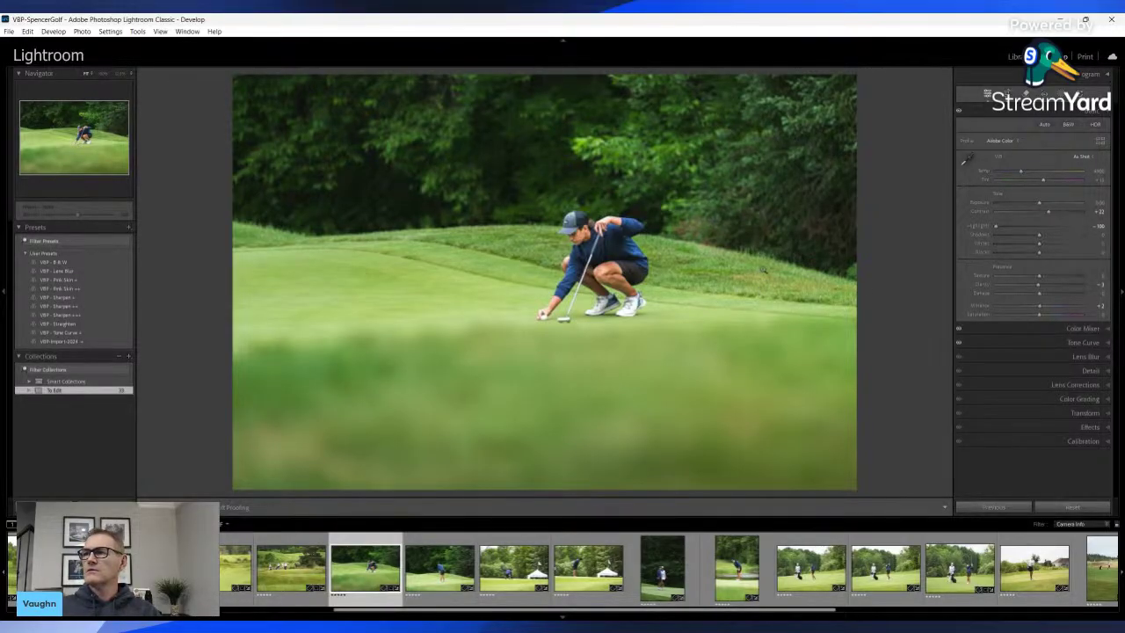
{"action": "key", "text": "r"}
{"action": "left_click_drag", "start_coordinate": [653, 282], "coordinate": [672, 276]}
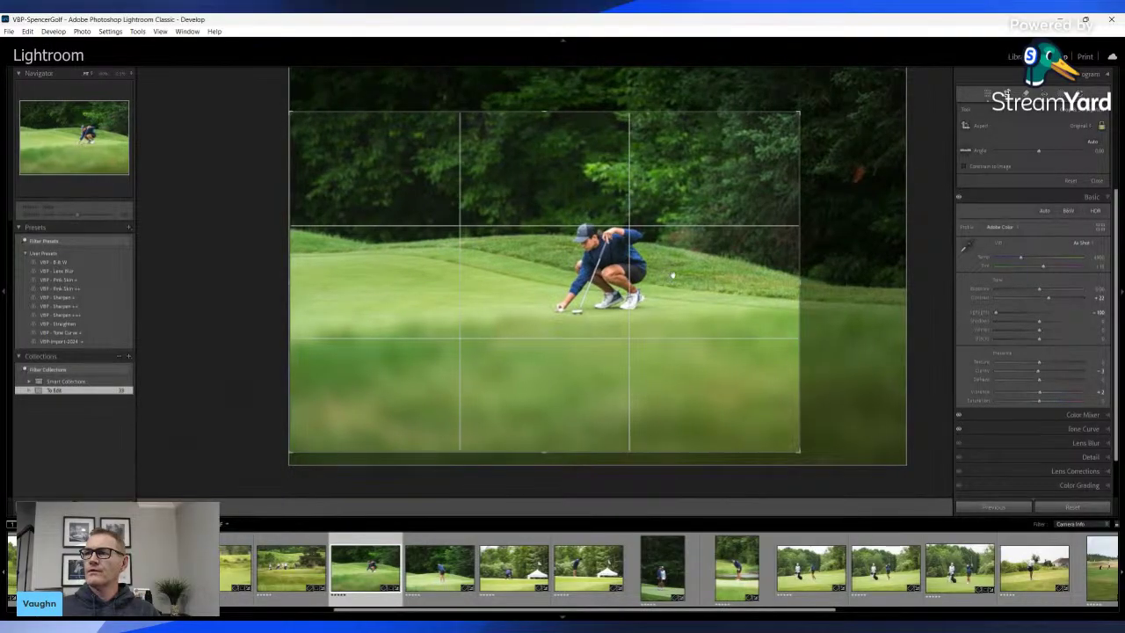
{"action": "key", "text": "r"}
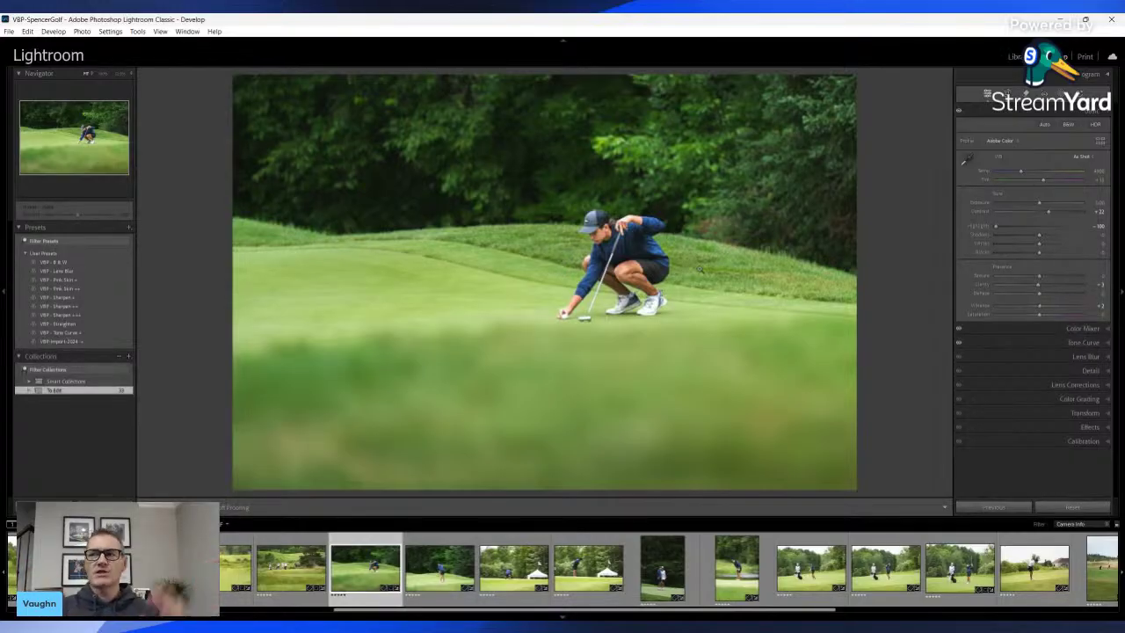
Reposition the photo within the crop so the golfer sits left of centre and slightly higher in the frame
{"action": "key", "text": "r"}
{"action": "left_click_drag", "start_coordinate": [585, 262], "coordinate": [490, 250]}
{"action": "key", "text": "Return"}
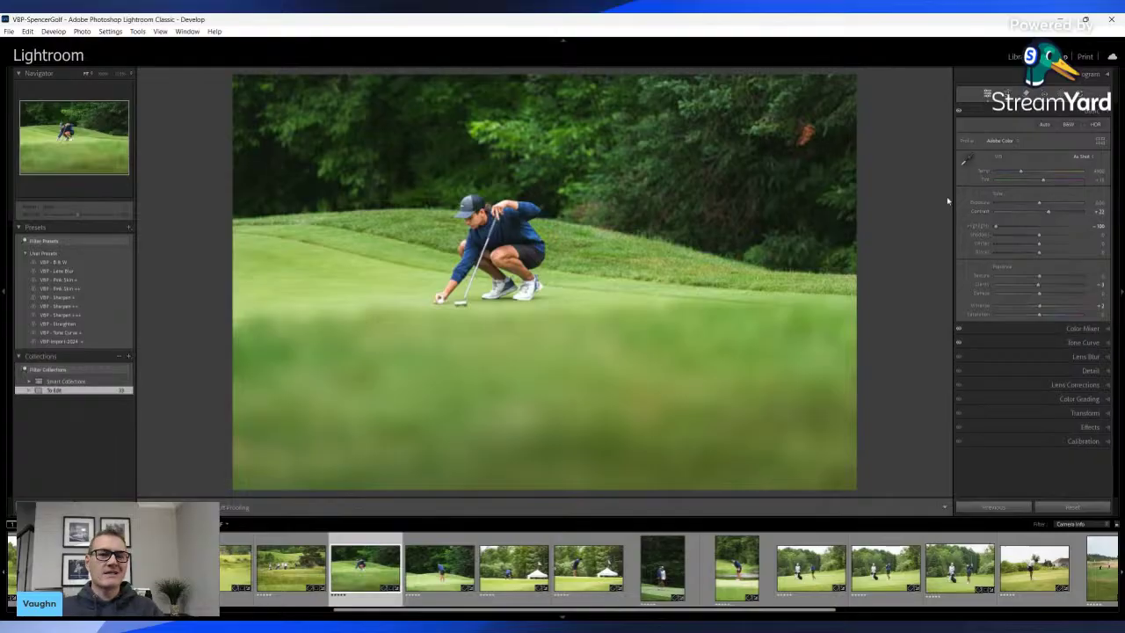
Reposition the crop on the crouching golfer photo so he sits near the right-hand third, and recheck the framing on the thirds grid
{"action": "key", "text": "r"}
{"action": "left_click_drag", "start_coordinate": [522, 233], "coordinate": [624, 237]}
{"action": "key", "text": "Return"}
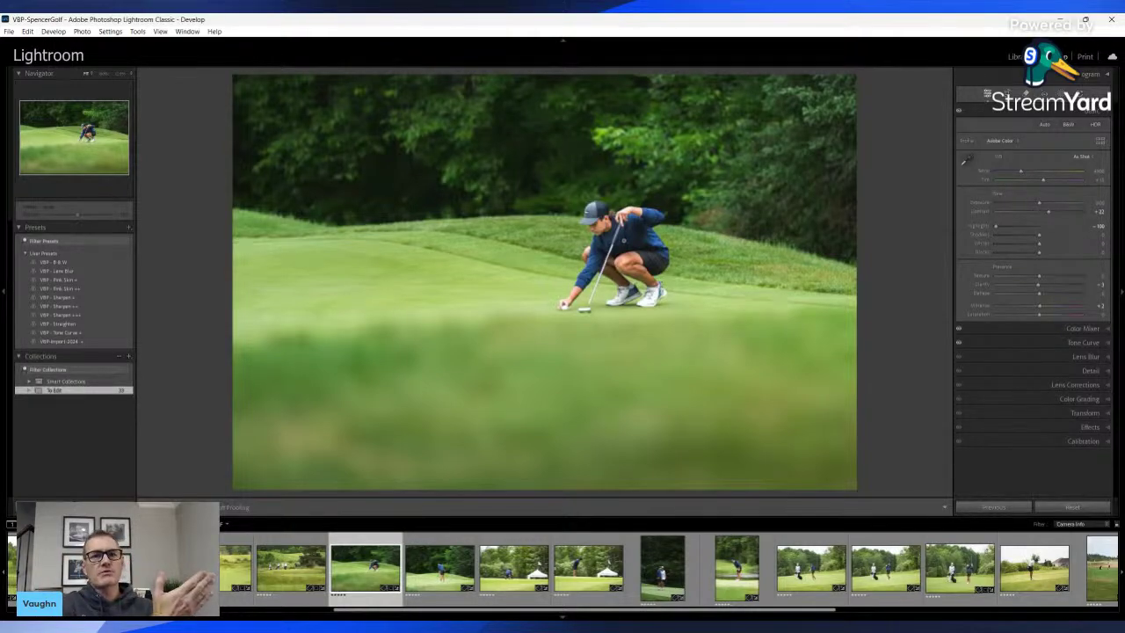
{"action": "key", "text": "r"}
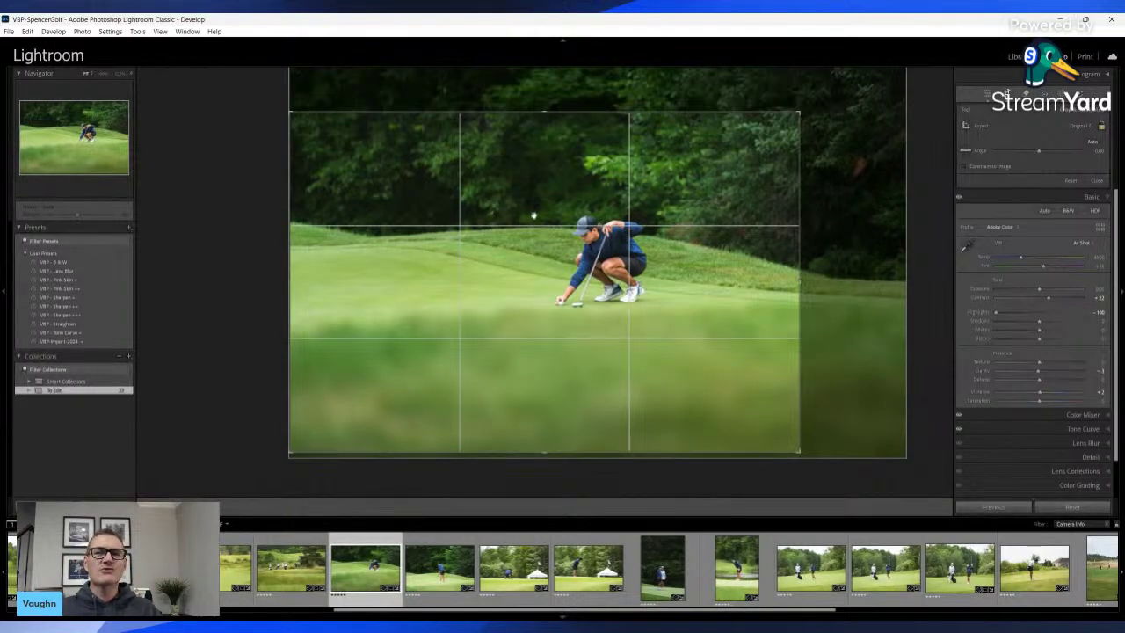
{"action": "key", "text": "Return"}
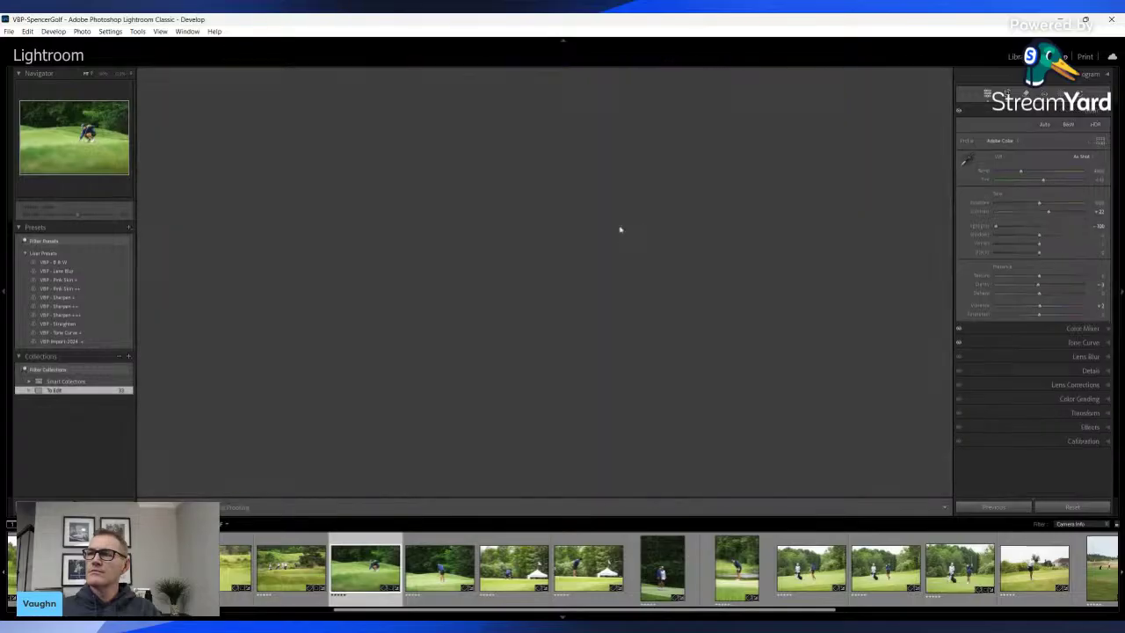
Revisit the crouching golfer photo's crop framing for reference and return to the photo of the golfer putting
{"action": "key", "text": "Right"}
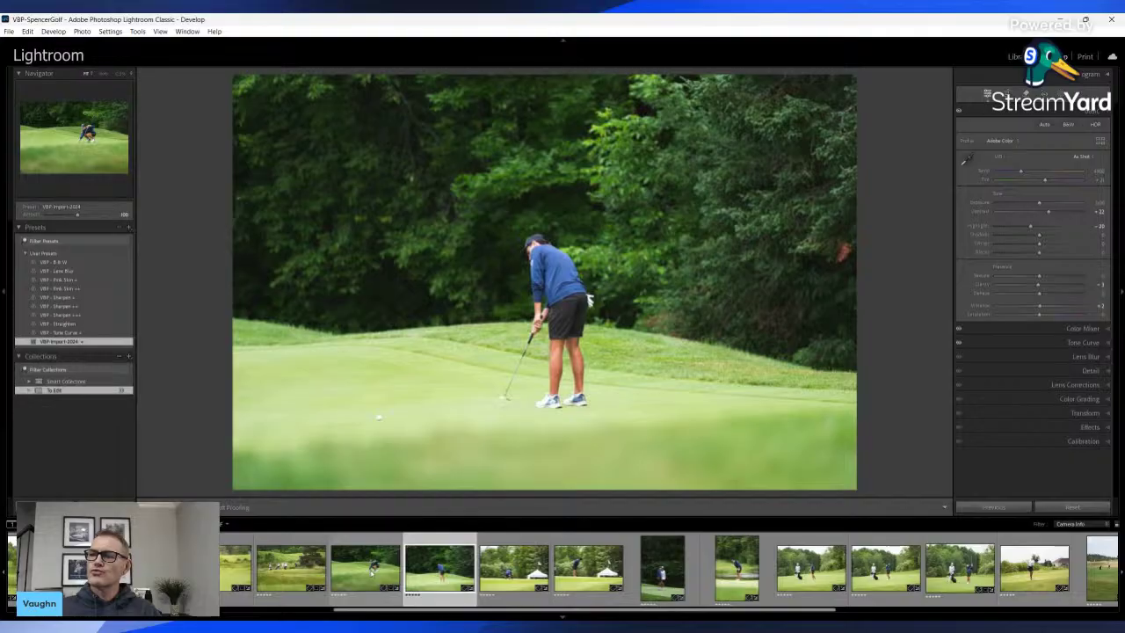
{"action": "key", "text": "r"}
{"action": "left_click", "coordinate": [374, 566]}
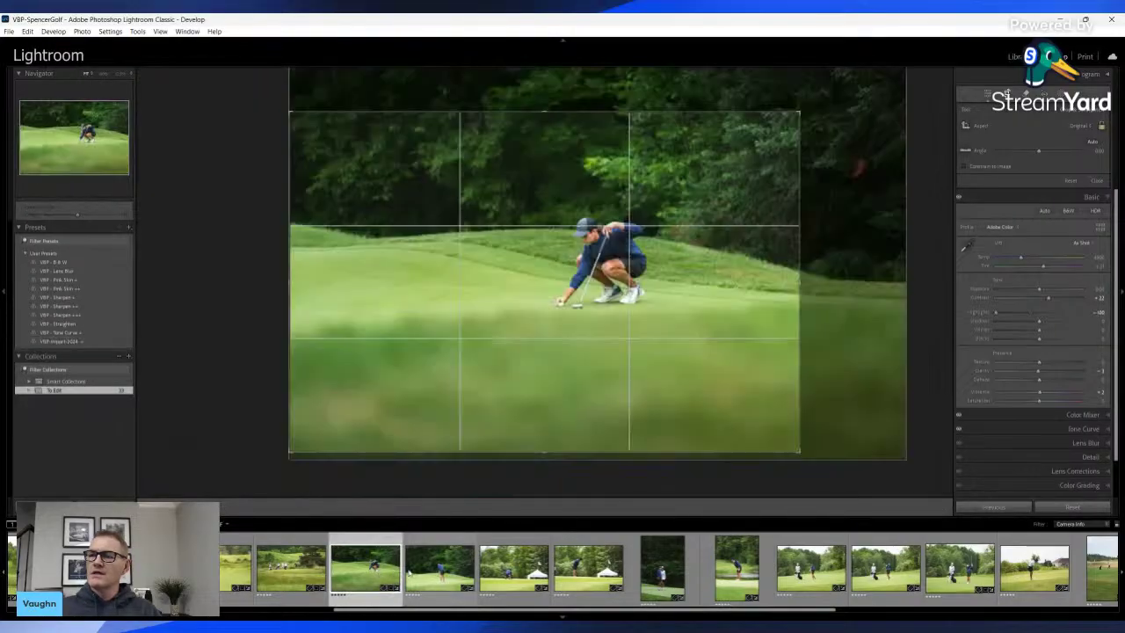
{"action": "left_click", "coordinate": [431, 571]}
{"action": "key", "text": "Right"}
{"action": "key", "text": "r"}
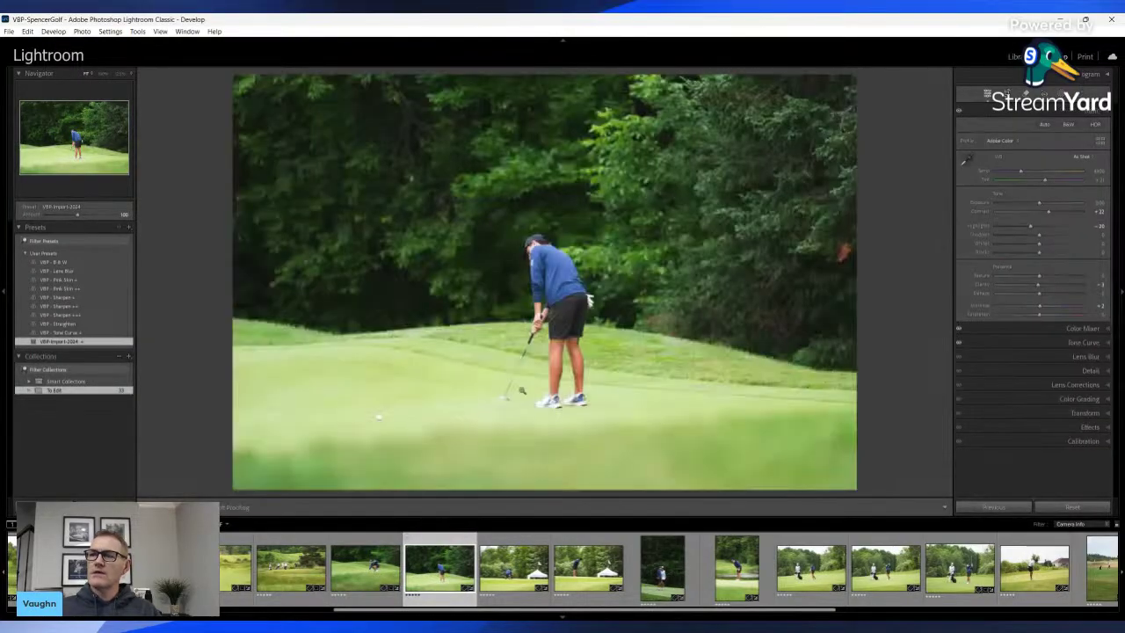
Crop the putting photo tighter in its original aspect ratio, placing the golfer near the right-hand third with the ball in frame
{"action": "key", "text": "r"}
{"action": "left_click_drag", "start_coordinate": [853, 76], "coordinate": [799, 97]}
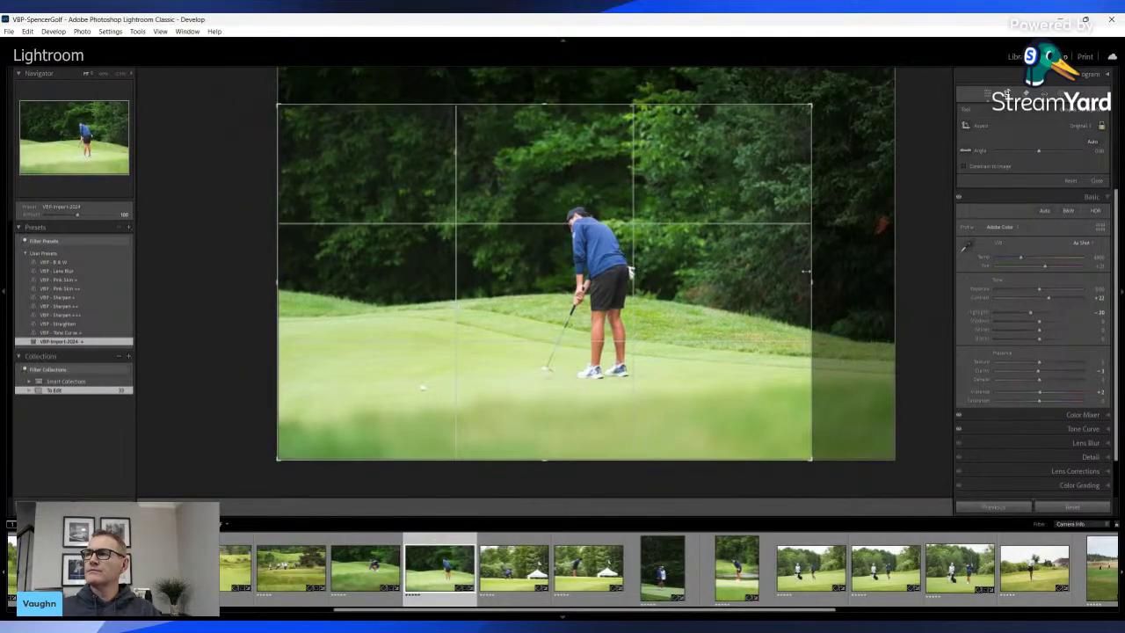
{"action": "left_click_drag", "start_coordinate": [809, 274], "coordinate": [786, 264]}
{"action": "left_click_drag", "start_coordinate": [686, 287], "coordinate": [686, 281]}
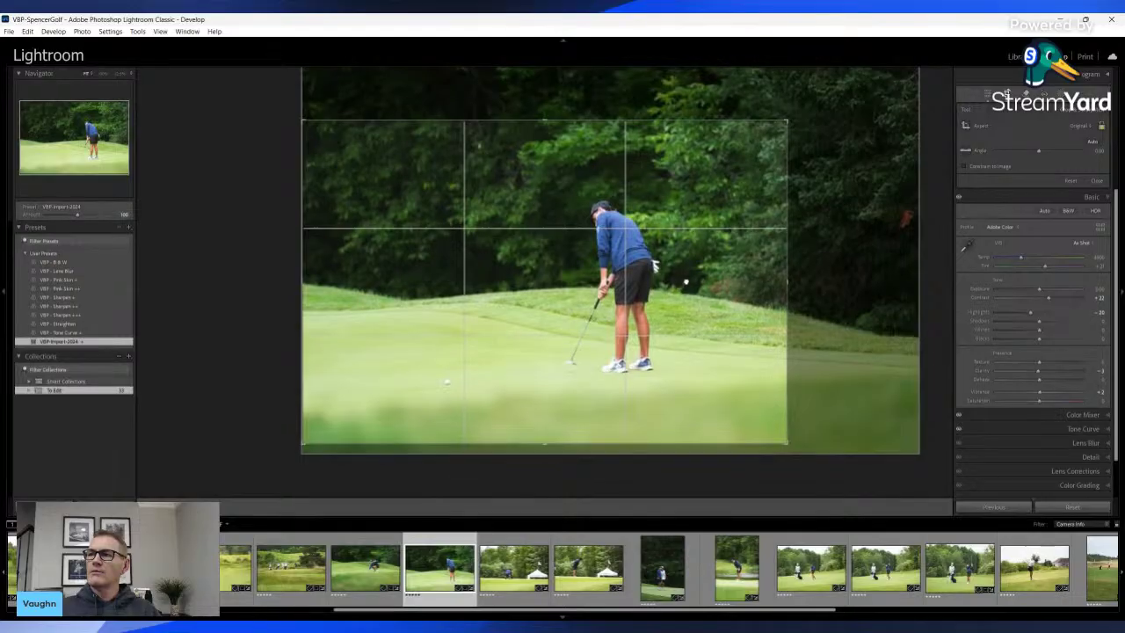
{"action": "key", "text": "Return"}
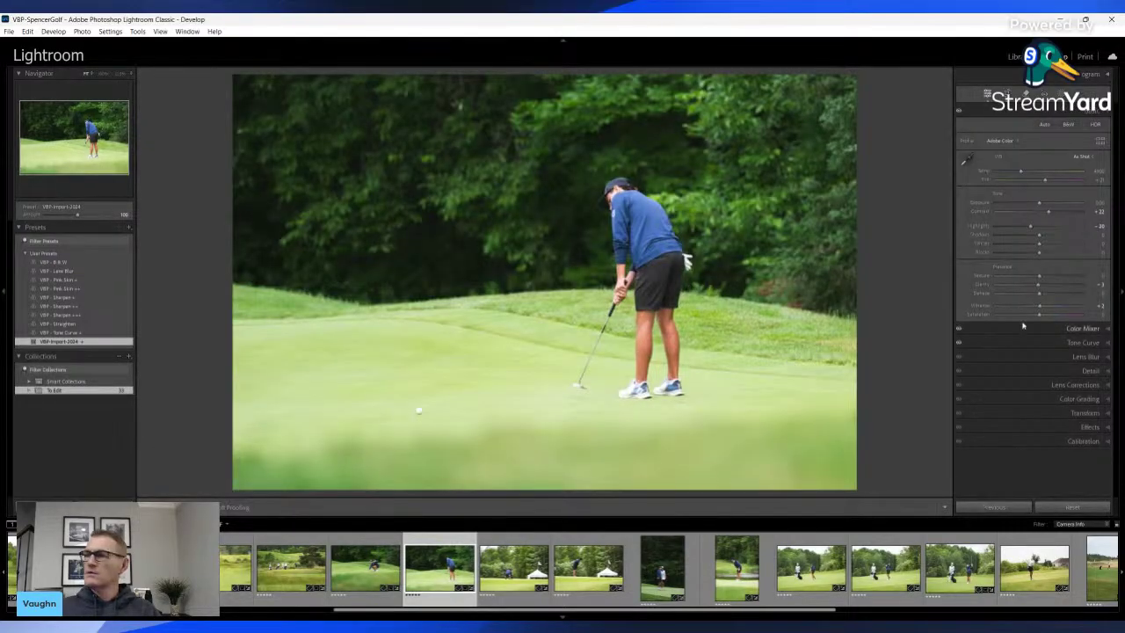
Lower the putting photo's highlights strongly and add a radial gradient on the grass beside the golfer with slightly raised exposure
{"action": "left_click_drag", "start_coordinate": [1033, 228], "coordinate": [999, 231]}
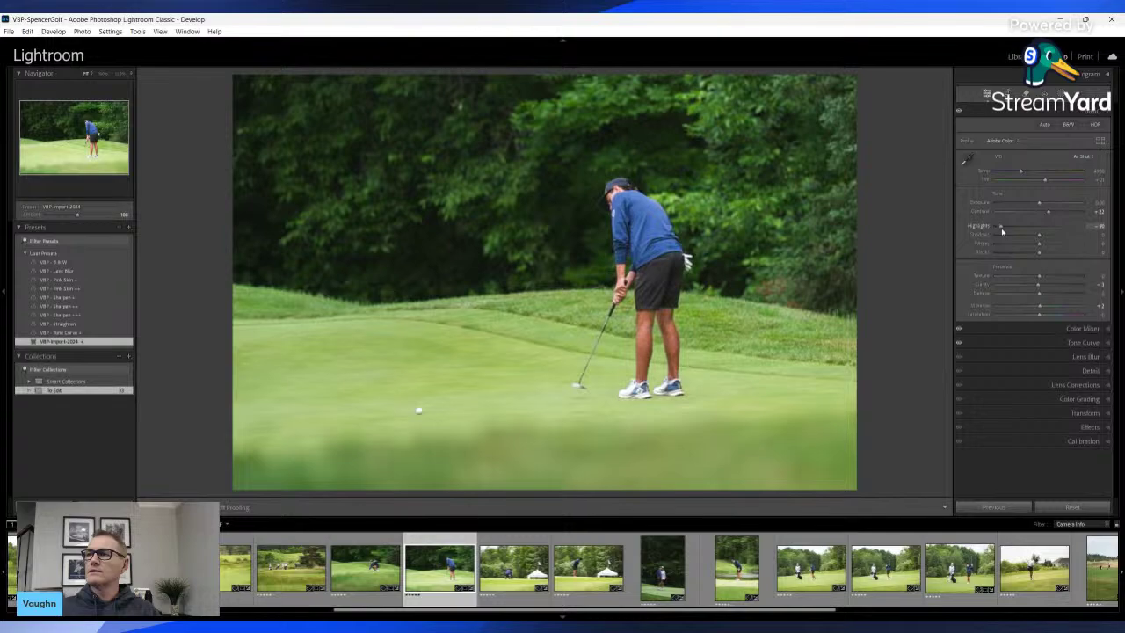
{"action": "left_click_drag", "start_coordinate": [727, 332], "coordinate": [840, 389]}
{"action": "left_click_drag", "start_coordinate": [1039, 196], "coordinate": [1043, 198]}
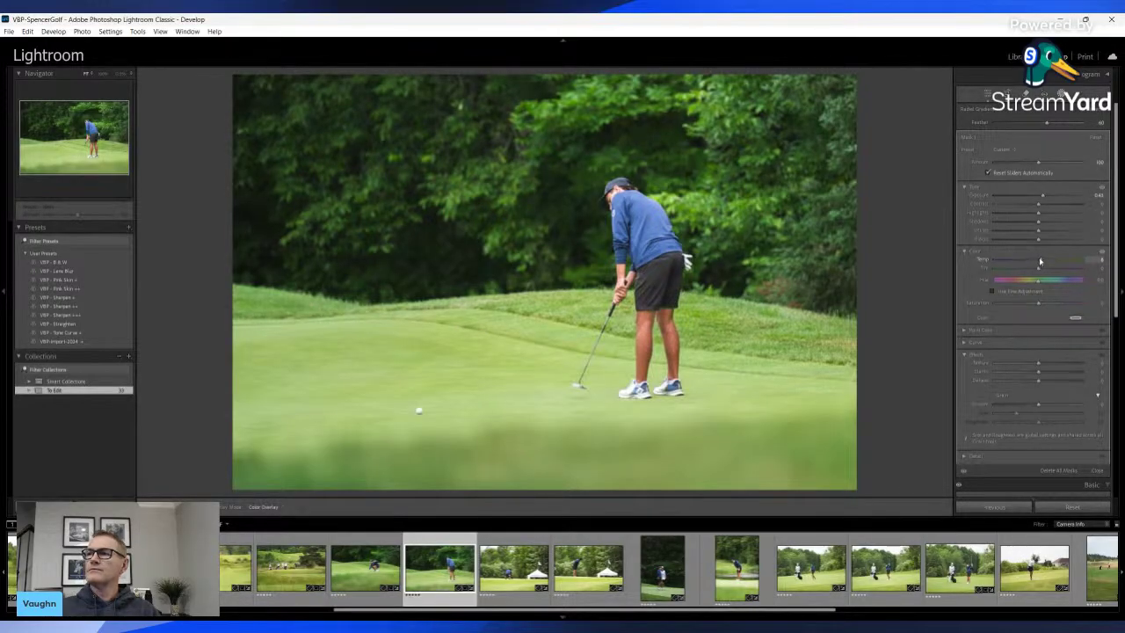
{"action": "key", "text": "Escape"}
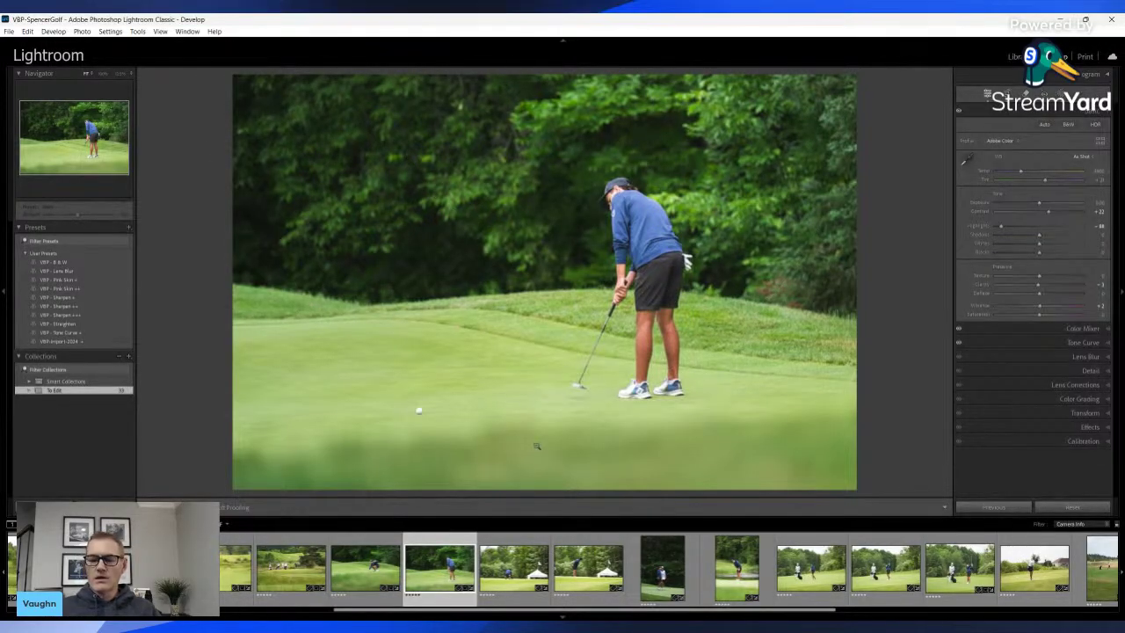
Compare the putting photo before and after its edits several times
{"action": "key", "text": "backslash"}
{"action": "key", "text": "backslash"}
{"action": "key", "text": "backslash"}
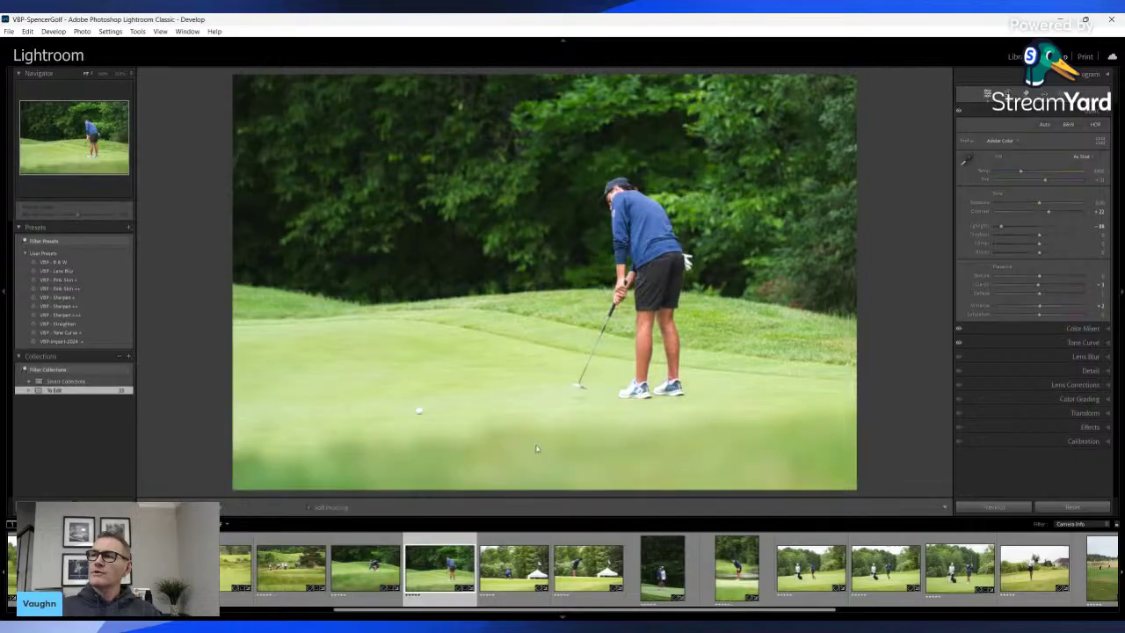
{"action": "key", "text": "backslash"}
{"action": "key", "text": "backslash"}
{"action": "key", "text": "backslash"}
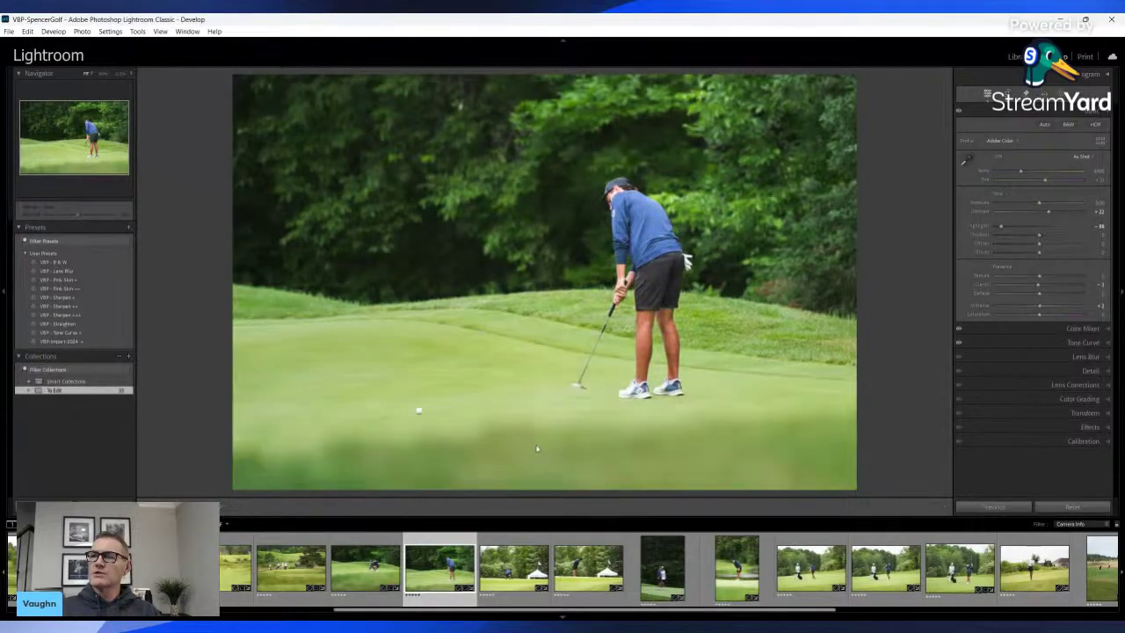
{"action": "key", "text": "backslash"}
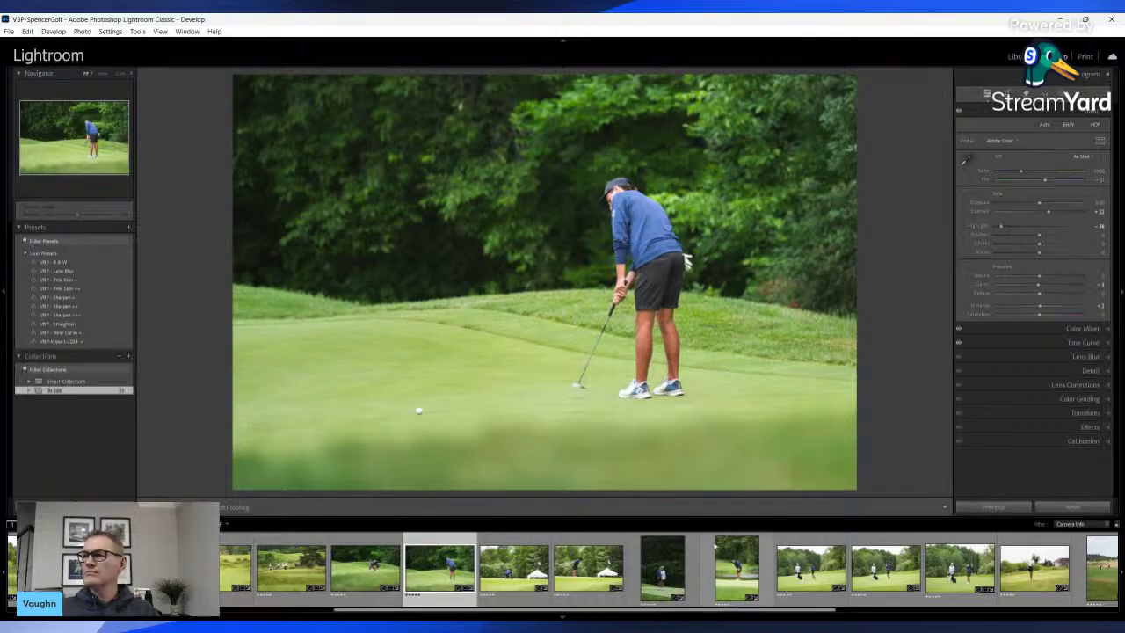
On the following photo with the tent and flag, crop in tighter, trimming the left side and treetops, and straighten it to -0.47
{"action": "key", "text": "Right"}
{"action": "key", "text": "r"}
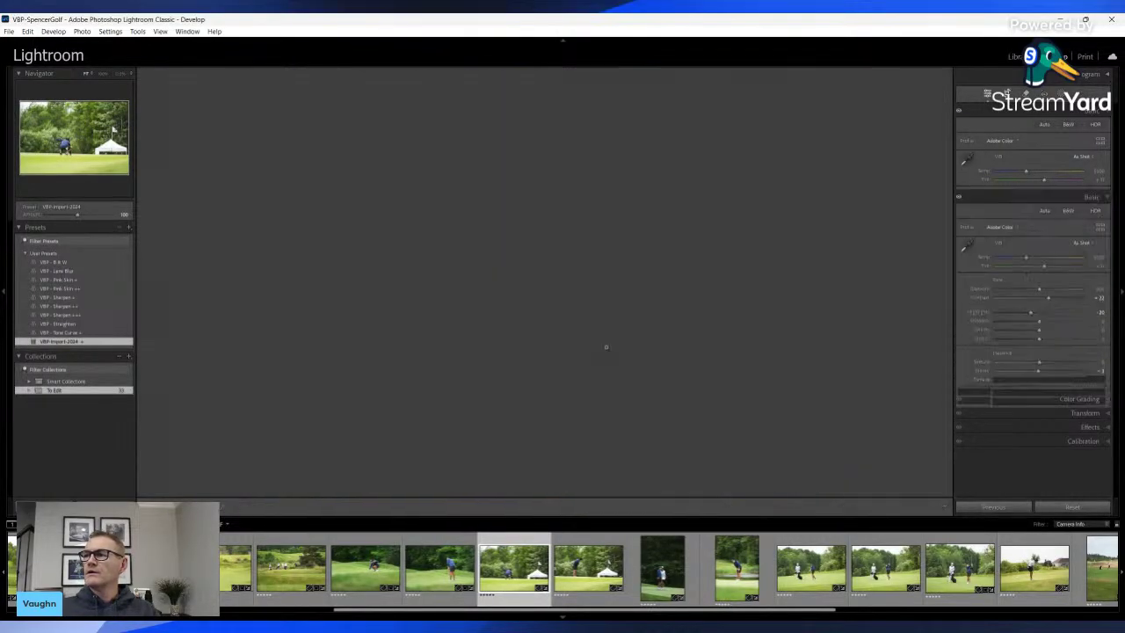
{"action": "key", "text": "r"}
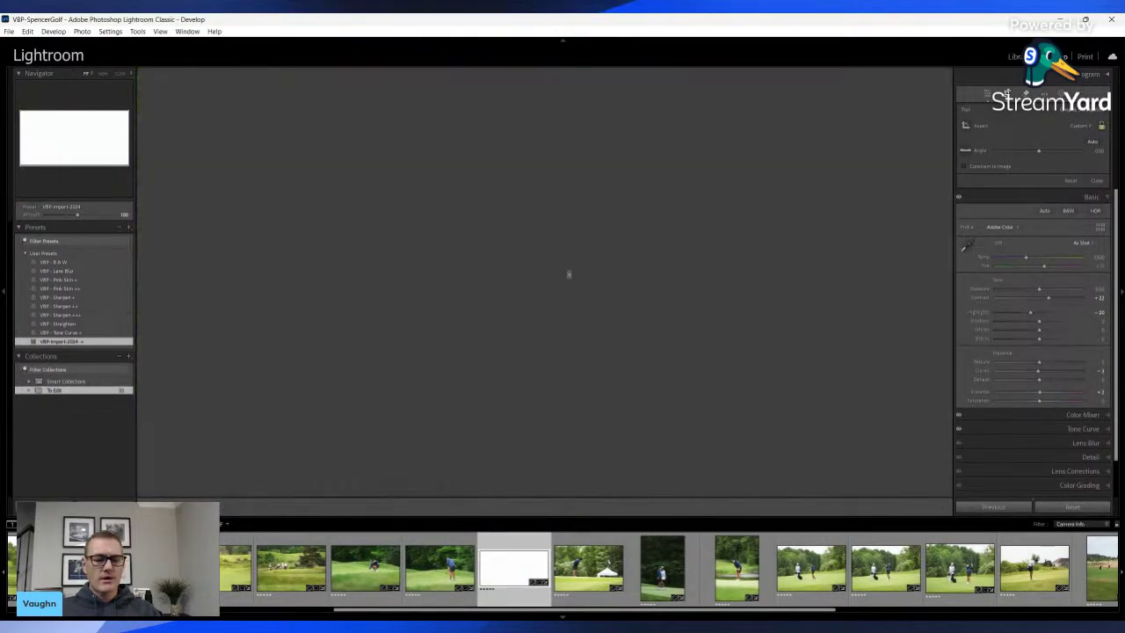
{"action": "key", "text": "r"}
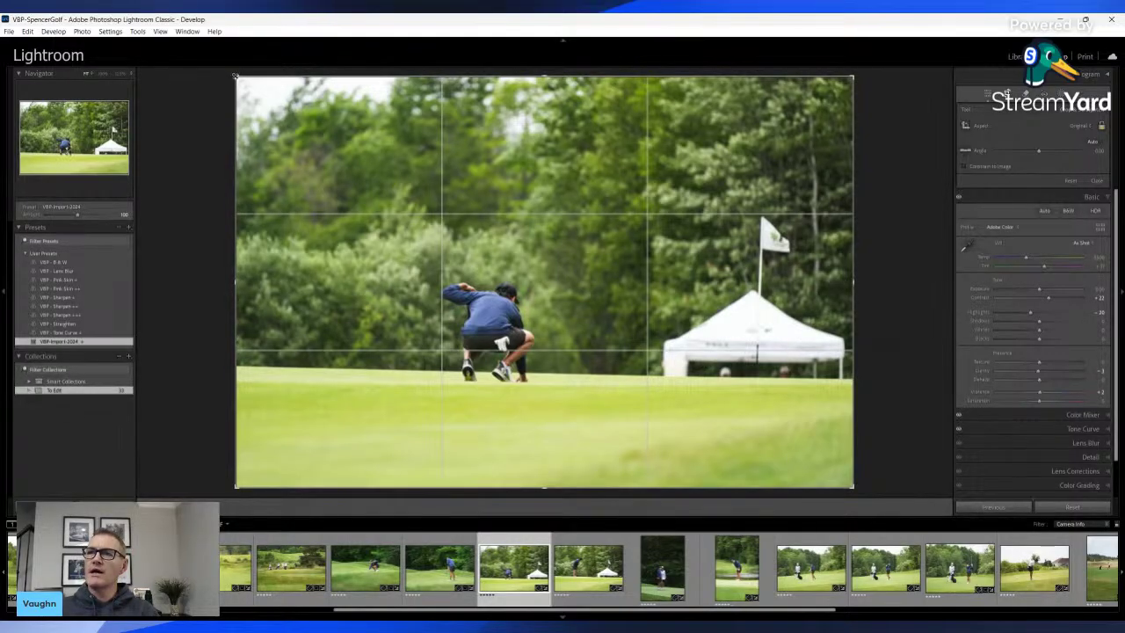
{"action": "left_click_drag", "start_coordinate": [236, 76], "coordinate": [253, 102]}
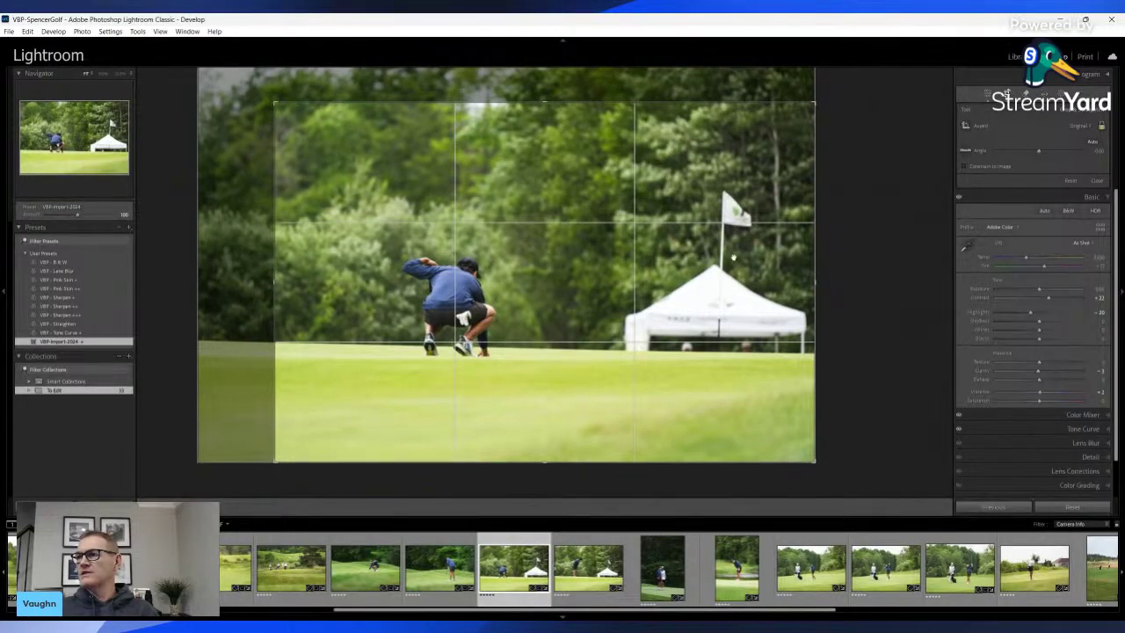
{"action": "left_click_drag", "start_coordinate": [930, 244], "coordinate": [929, 241]}
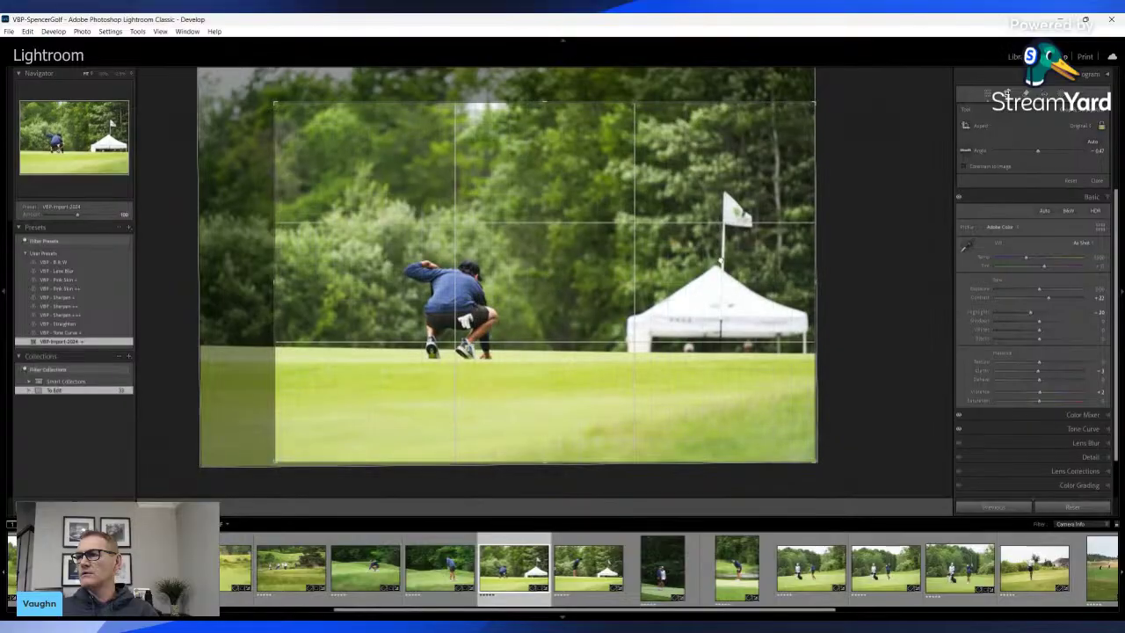
{"action": "key", "text": "Return"}
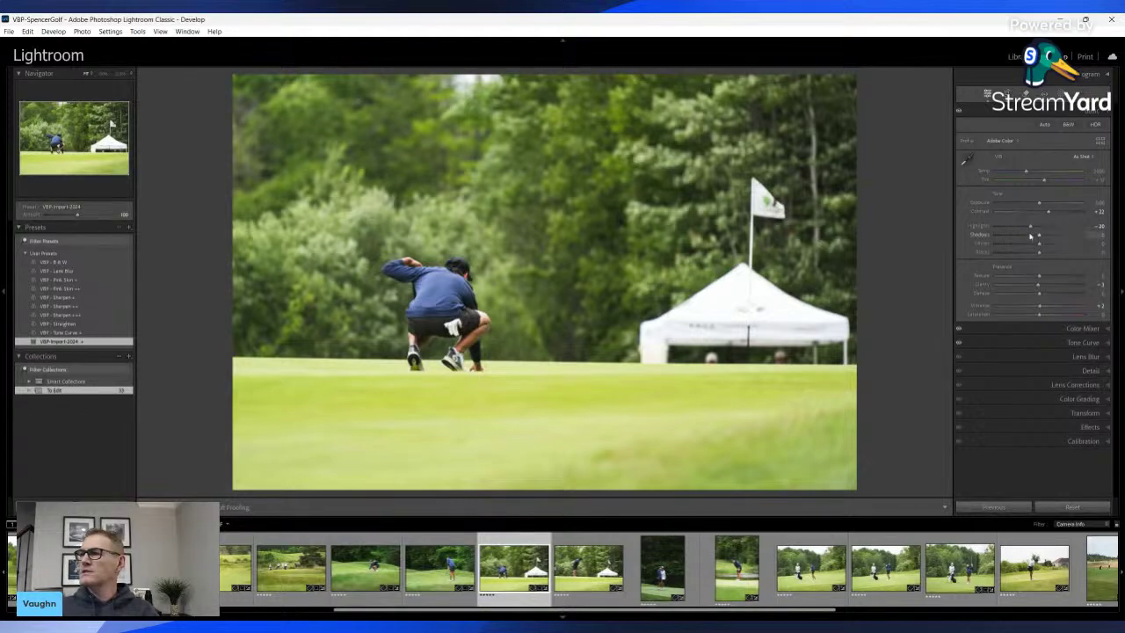
Set the tent photo's highlights to -100 and darken the foreground grass with a linear gradient rising from the bottom edge
{"action": "left_click_drag", "start_coordinate": [1019, 227], "coordinate": [996, 238]}
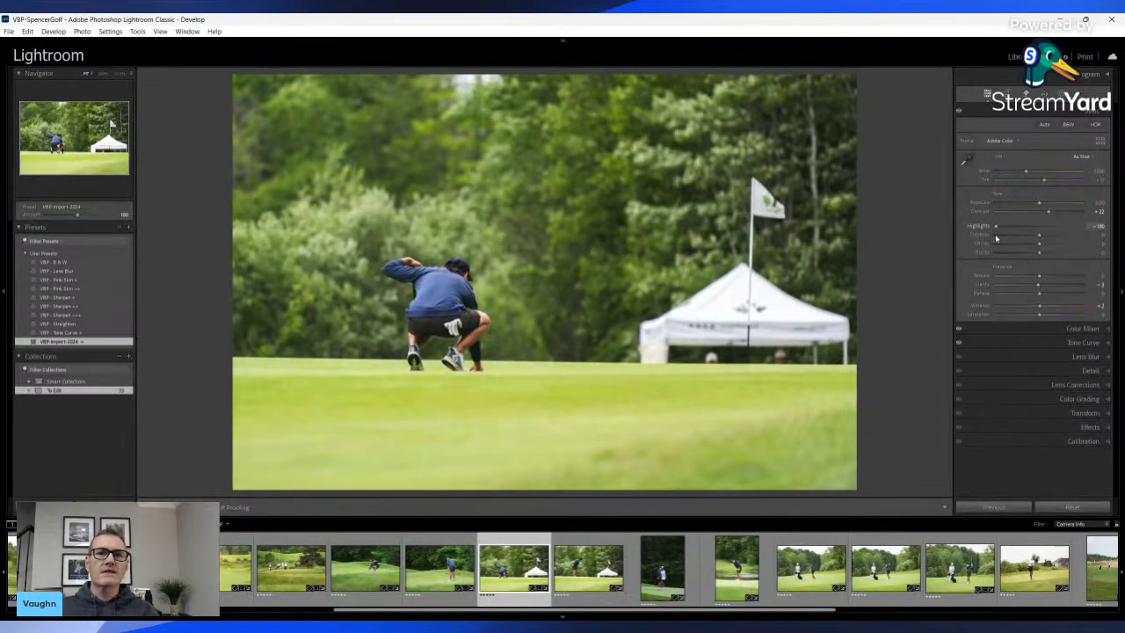
{"action": "key", "text": "shift+w"}
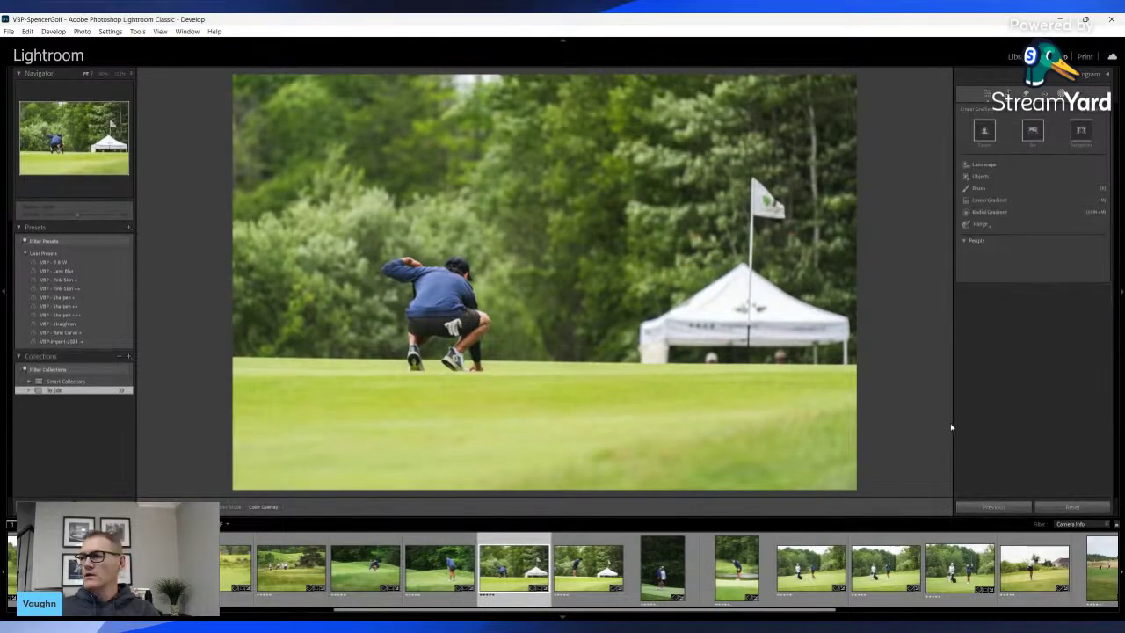
{"action": "key", "text": "m"}
{"action": "left_click_drag", "start_coordinate": [905, 490], "coordinate": [906, 327]}
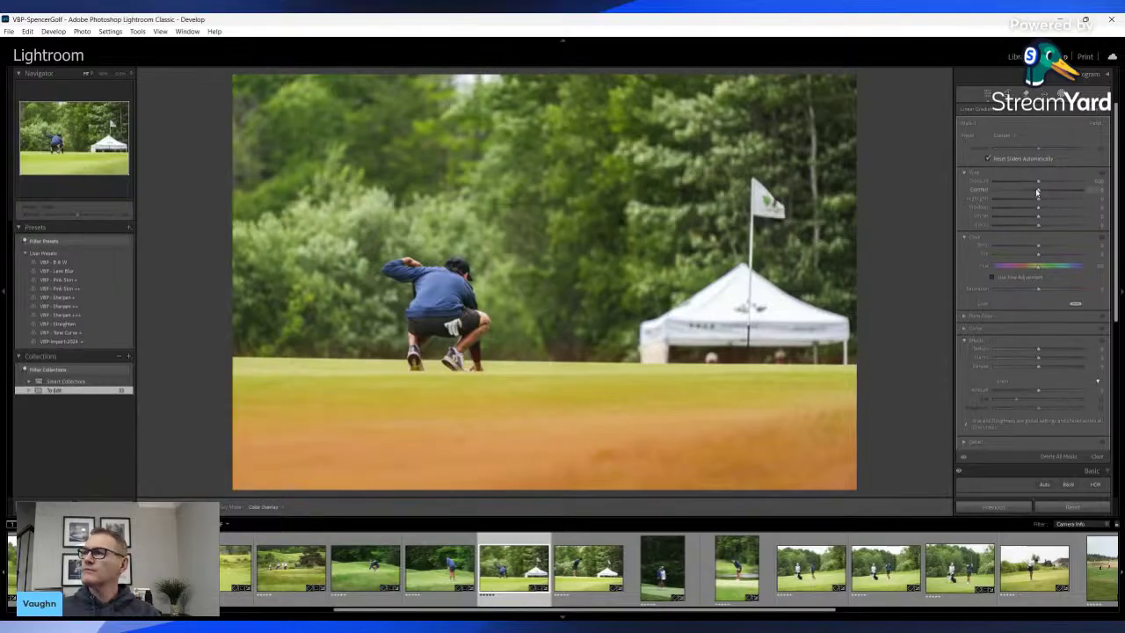
{"action": "left_click_drag", "start_coordinate": [1040, 182], "coordinate": [1033, 185]}
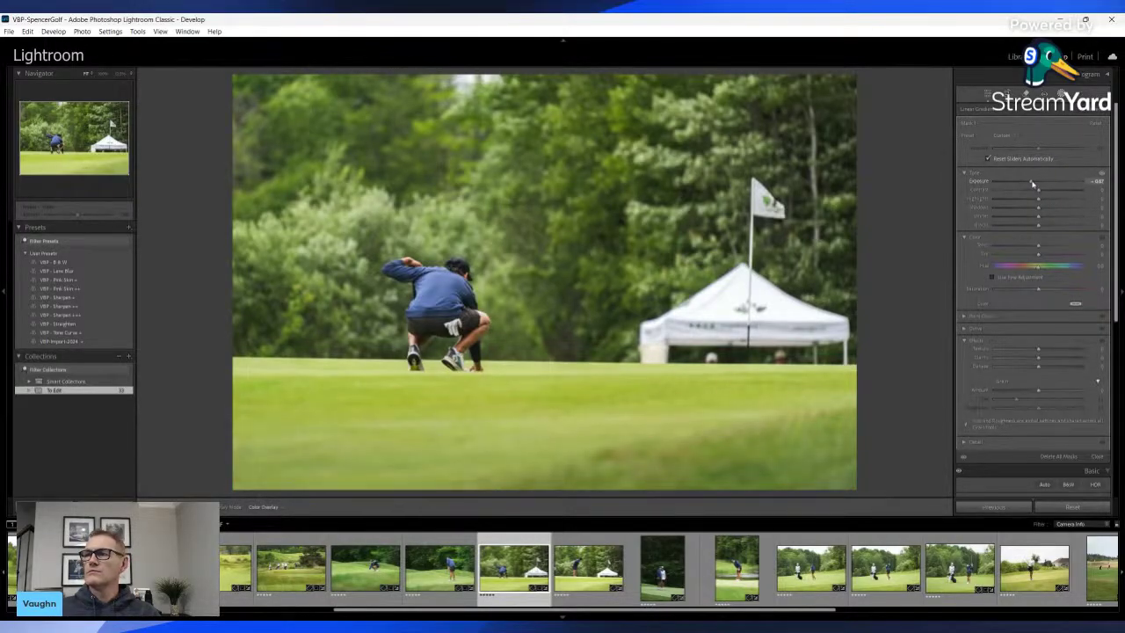
Add a radial gradient over the treetops above the golfer, raising exposure to about 1 and warming the temperature
{"action": "key", "text": "shift+m"}
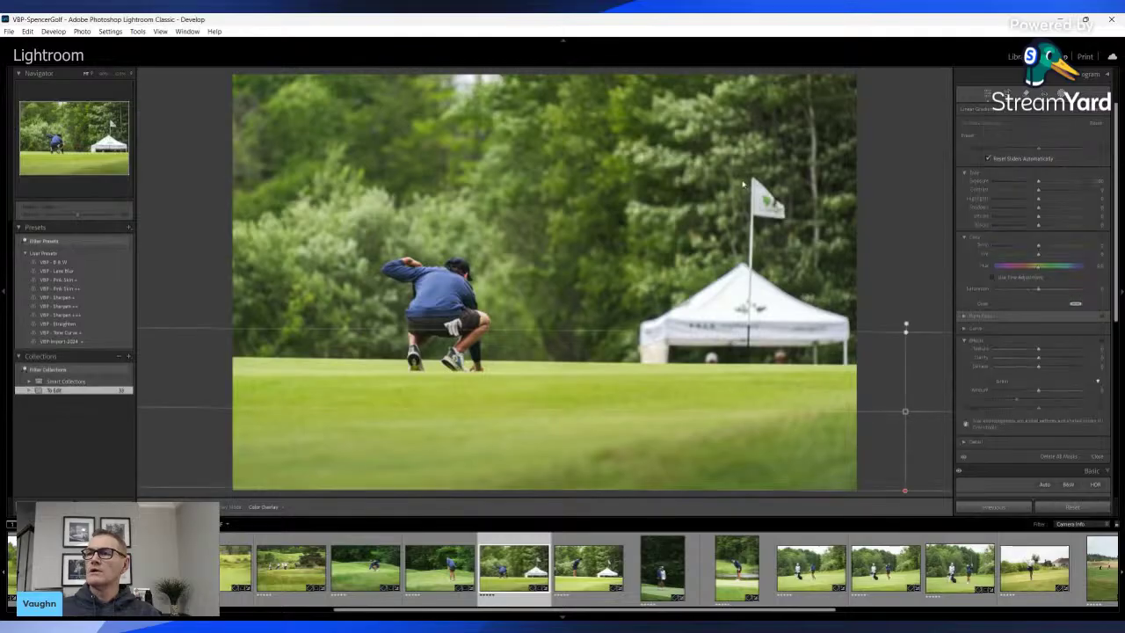
{"action": "left_click_drag", "start_coordinate": [510, 76], "coordinate": [511, 143]}
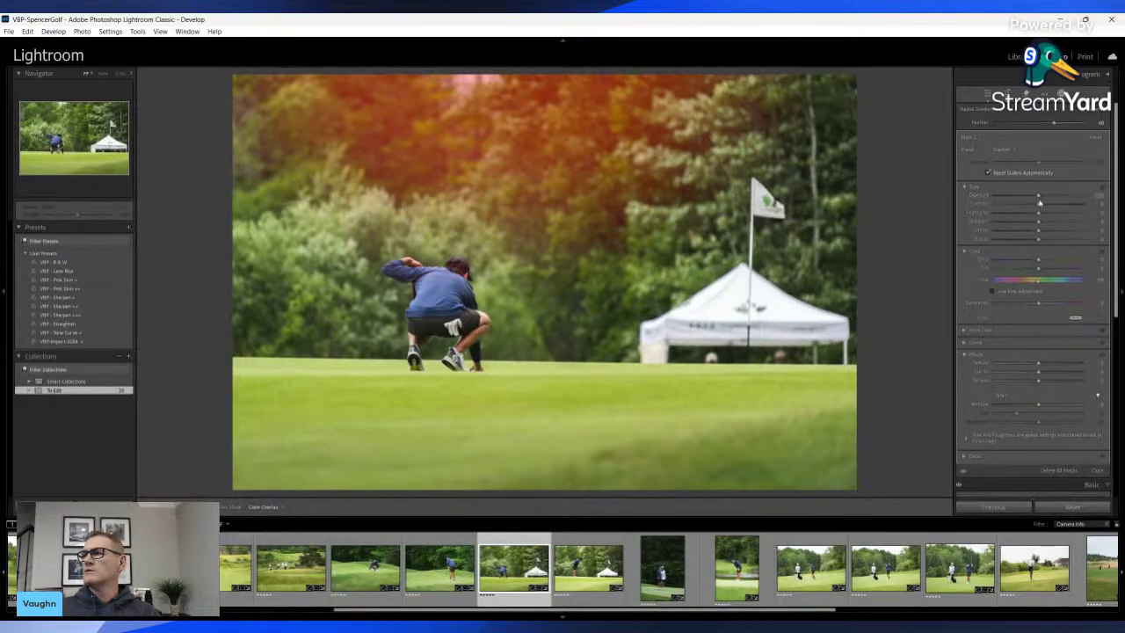
{"action": "left_click_drag", "start_coordinate": [1042, 196], "coordinate": [1050, 200]}
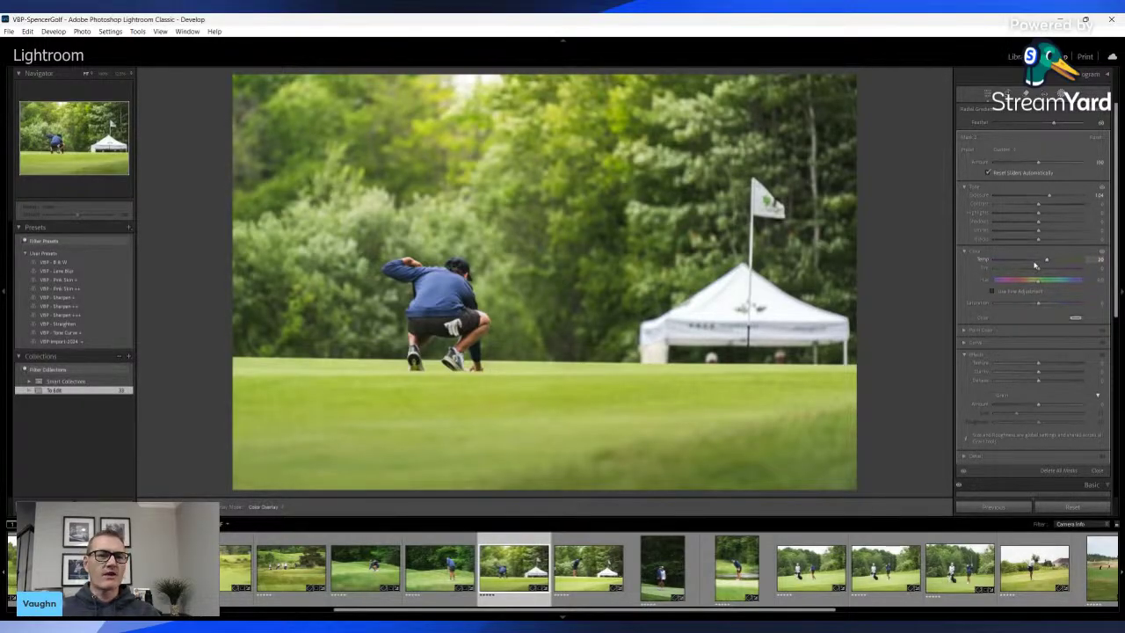
Add a larger radial gradient spreading from the treetops down past the golfer, with slightly raised exposure and a warmer temperature
{"action": "key", "text": "shift+m"}
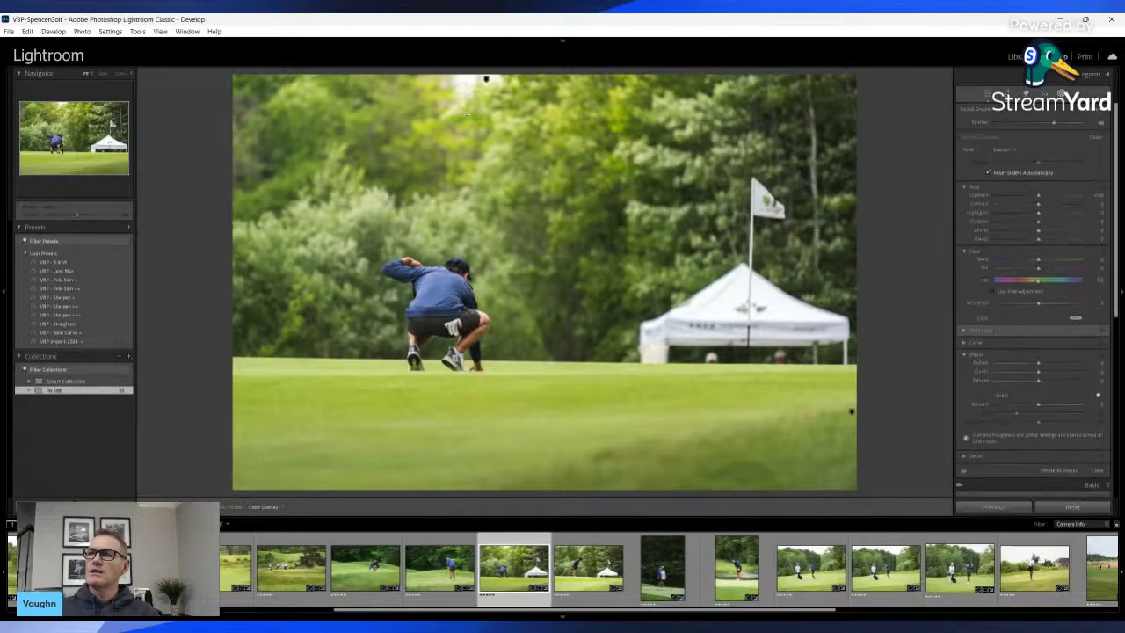
{"action": "mouse_move", "coordinate": [461, 109]}
{"action": "left_mouse_down"}
{"action": "mouse_move", "coordinate": [676, 324]}
{"action": "mouse_move", "coordinate": [739, 351]}
{"action": "left_mouse_up"}
{"action": "left_click_drag", "start_coordinate": [515, 224], "coordinate": [546, 186]}
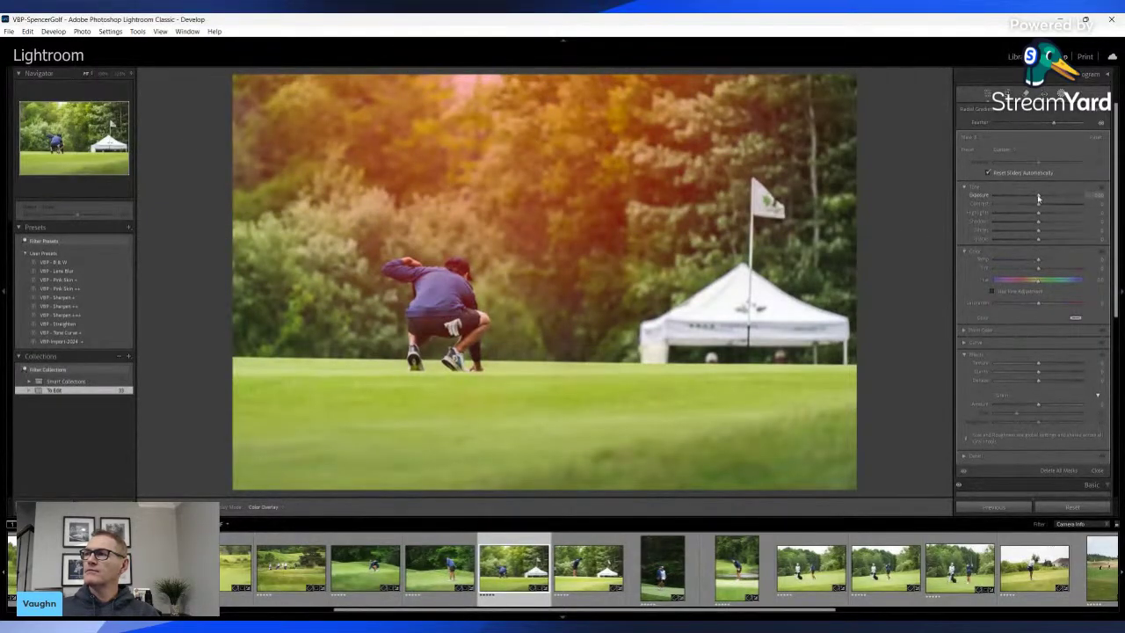
{"action": "left_click_drag", "start_coordinate": [1038, 199], "coordinate": [1039, 199]}
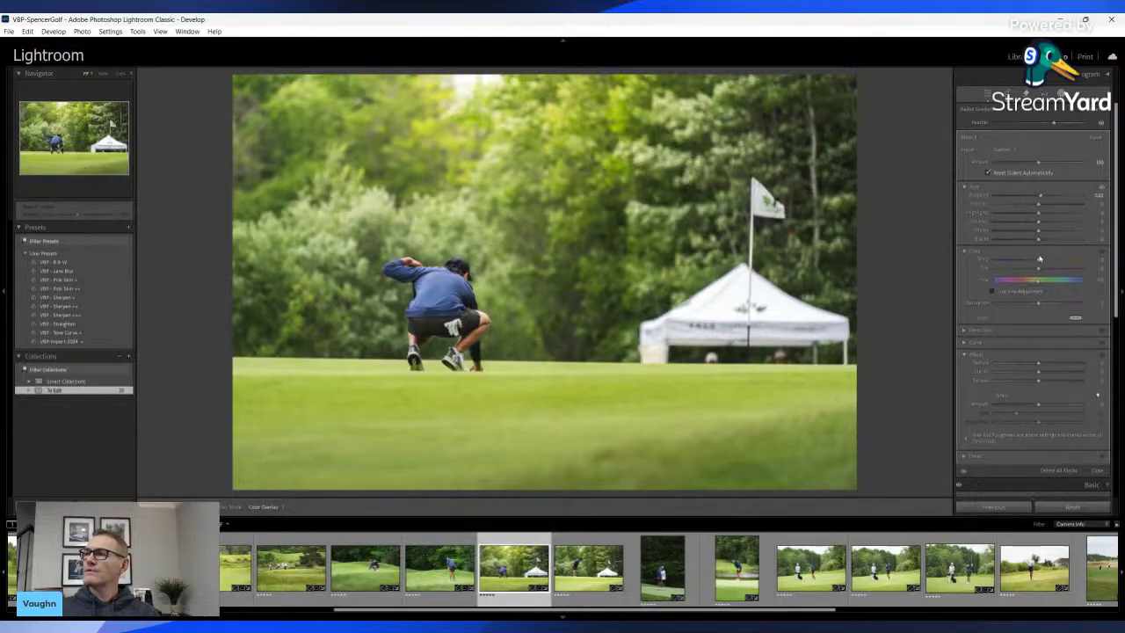
{"action": "left_click_drag", "start_coordinate": [1038, 261], "coordinate": [1044, 263]}
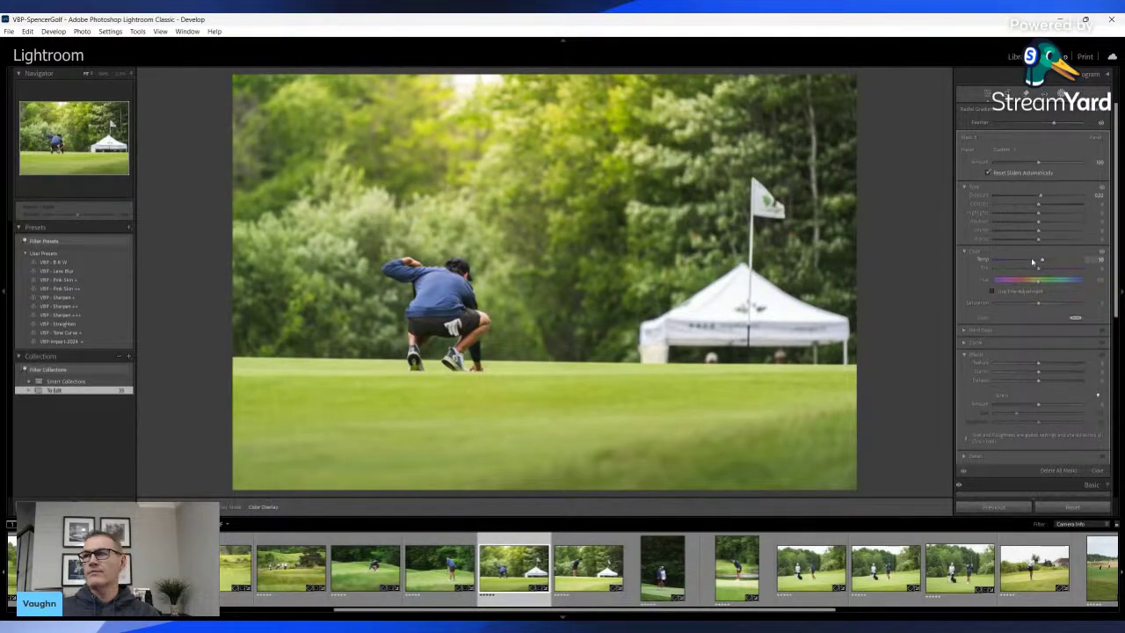
{"action": "key", "text": "shift+w"}
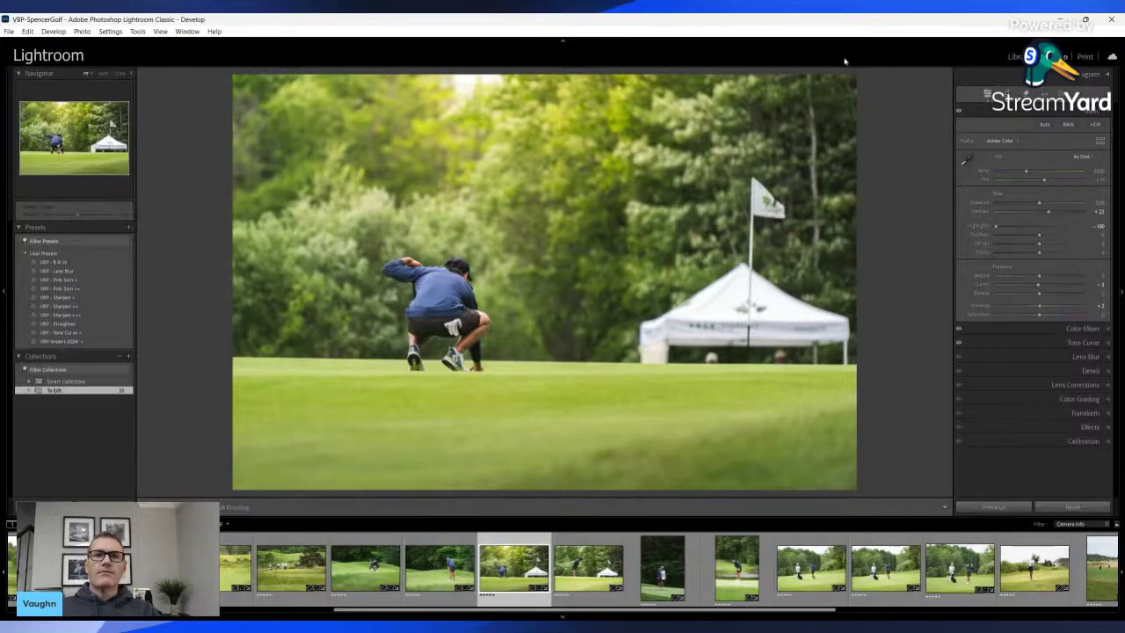
Add a radial gradient over the trees in the photo's upper-right corner and warm its temperature
{"action": "key", "text": "shift+w"}
{"action": "mouse_move", "coordinate": [836, 87]}
{"action": "left_mouse_down"}
{"action": "mouse_move", "coordinate": [924, 190]}
{"action": "mouse_move", "coordinate": [1095, 281]}
{"action": "mouse_move", "coordinate": [1048, 261]}
{"action": "left_mouse_up"}
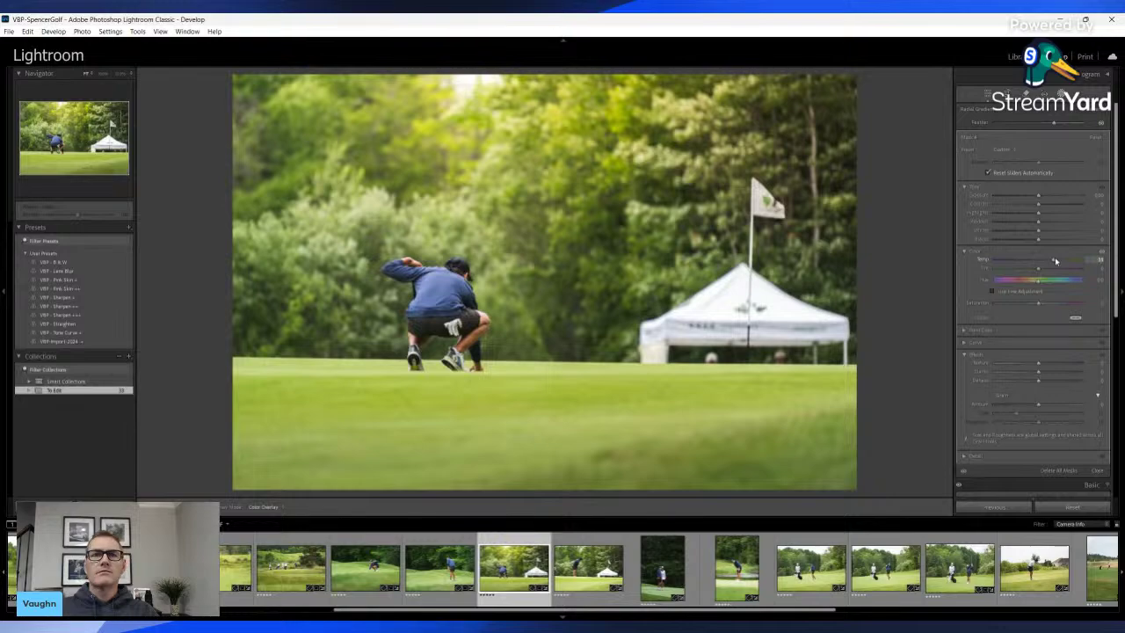
{"action": "key", "text": "shift+w"}
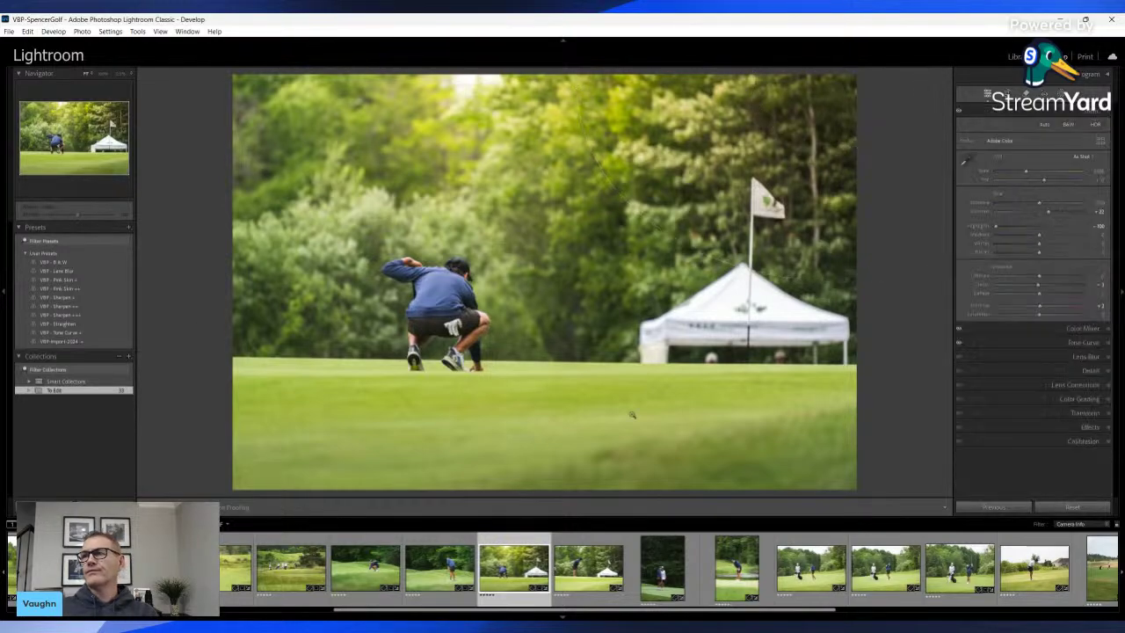
Compare the edit with the original, then add a radial gradient around the crouching golfer with a slightly warmer temperature
{"action": "key", "text": "backslash"}
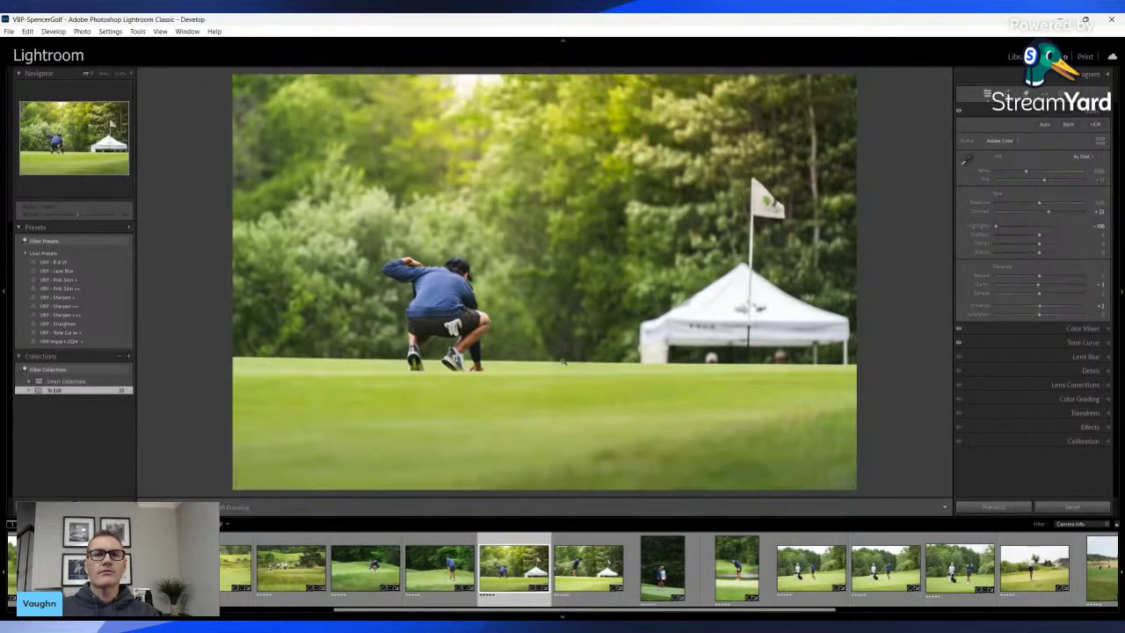
{"action": "key", "text": "backslash"}
{"action": "key", "text": "backslash"}
{"action": "key", "text": "shift+m"}
{"action": "mouse_move", "coordinate": [434, 265]}
{"action": "left_mouse_down"}
{"action": "mouse_move", "coordinate": [585, 363]}
{"action": "mouse_move", "coordinate": [702, 363]}
{"action": "left_mouse_up"}
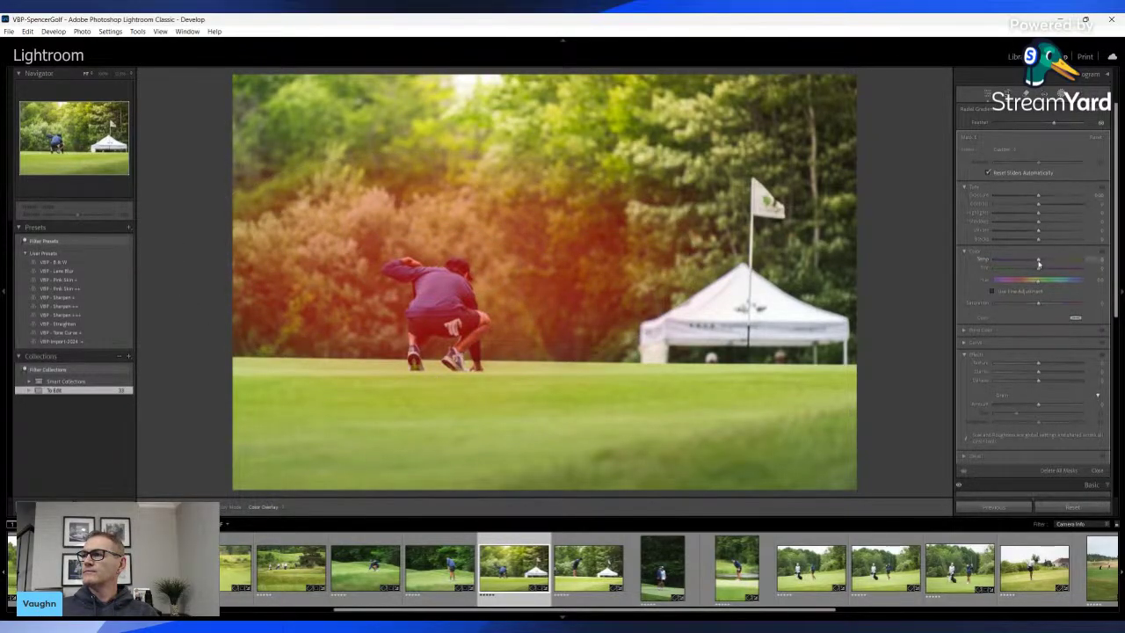
{"action": "left_click_drag", "start_coordinate": [1039, 261], "coordinate": [1040, 262]}
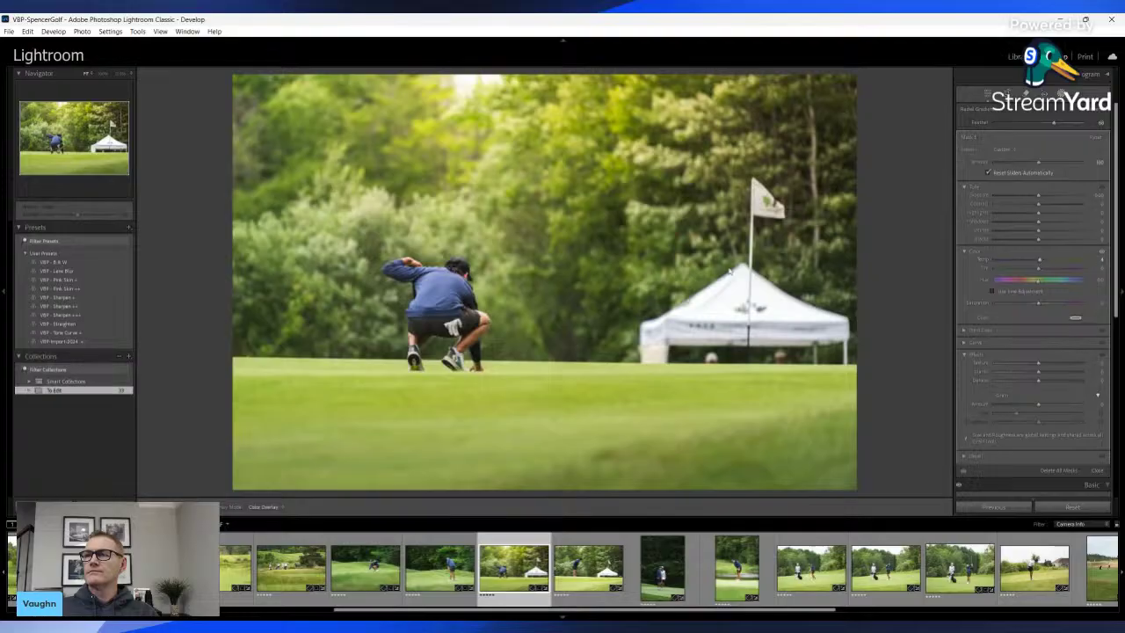
{"action": "key", "text": "shift+w"}
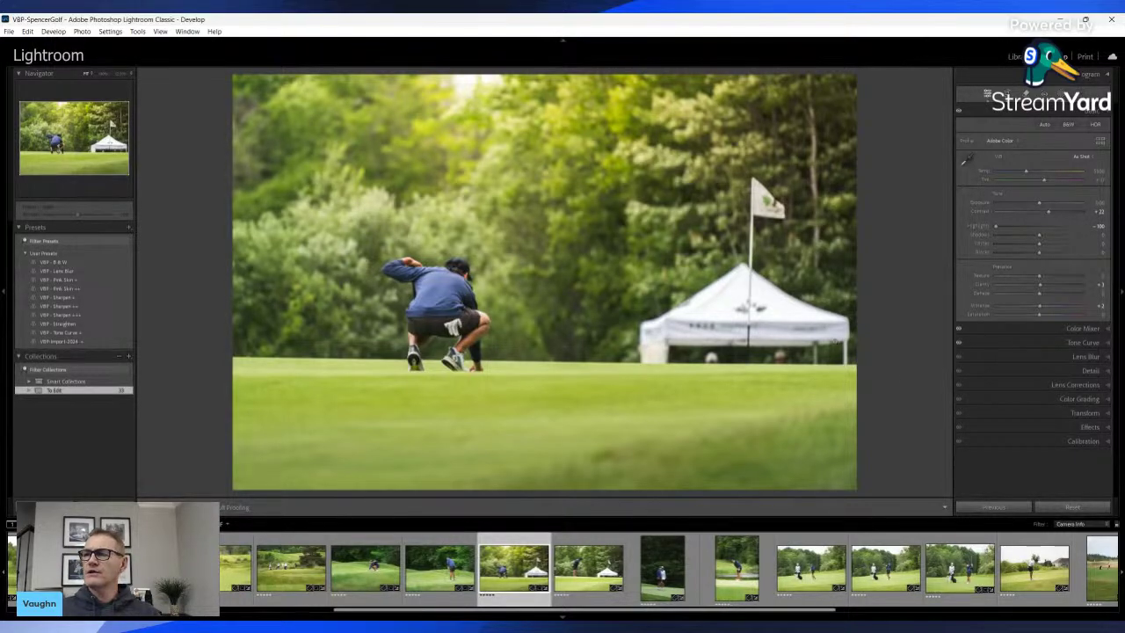
Add a thin, wide radial gradient along the green's edge in front of the tent and raise its exposure slightly
{"action": "key", "text": "shift+m"}
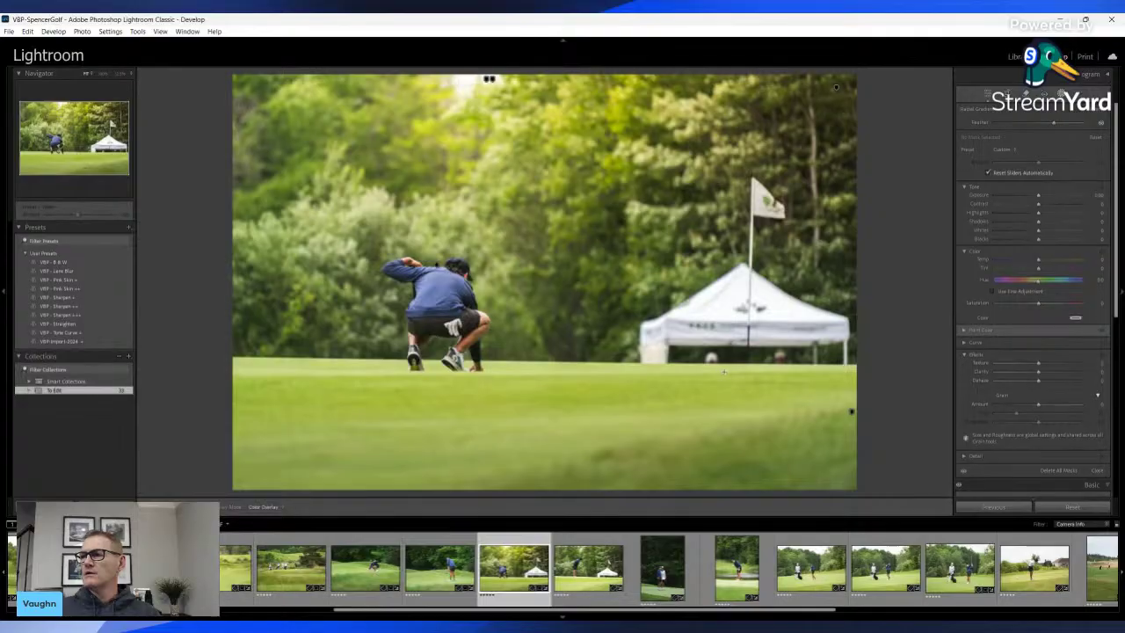
{"action": "mouse_move", "coordinate": [722, 372]}
{"action": "left_mouse_down"}
{"action": "mouse_move", "coordinate": [914, 384]}
{"action": "mouse_move", "coordinate": [908, 372]}
{"action": "left_mouse_up"}
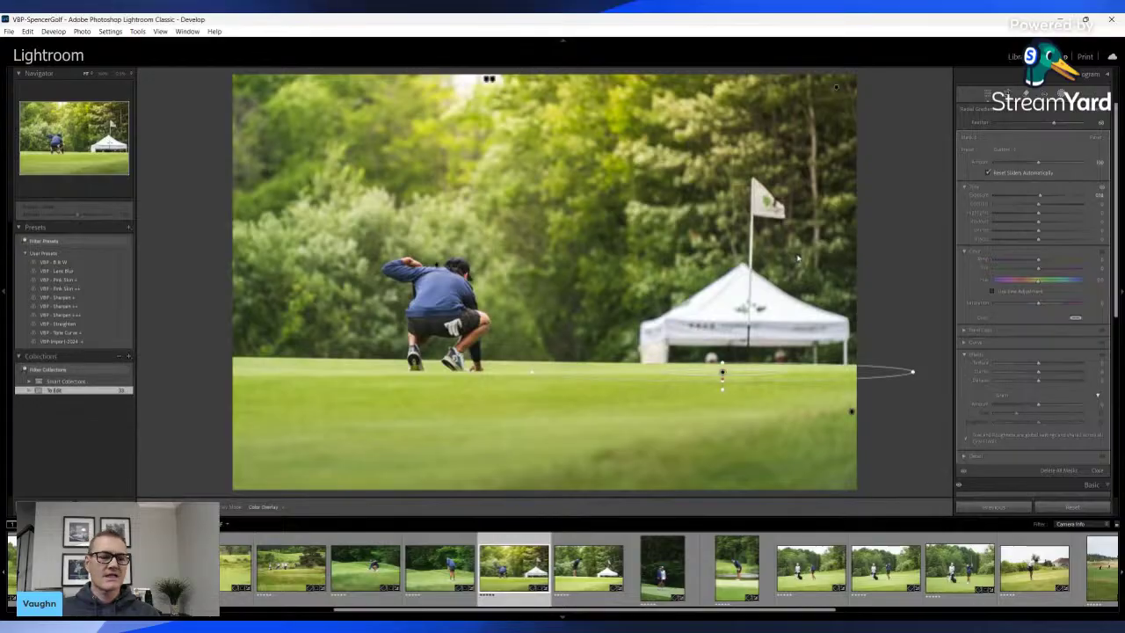
{"action": "key", "text": "m"}
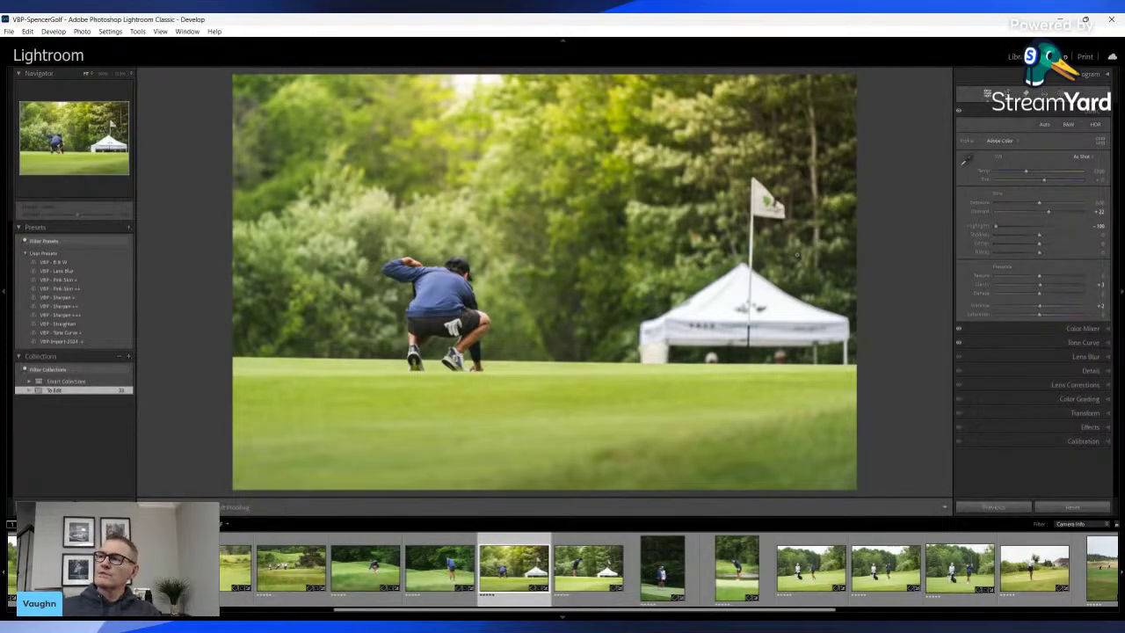
Add a radial gradient over the white tent, raise its shadows, and compare the photo before and after editing
{"action": "key", "text": "shift+m"}
{"action": "left_click_drag", "start_coordinate": [745, 322], "coordinate": [888, 355]}
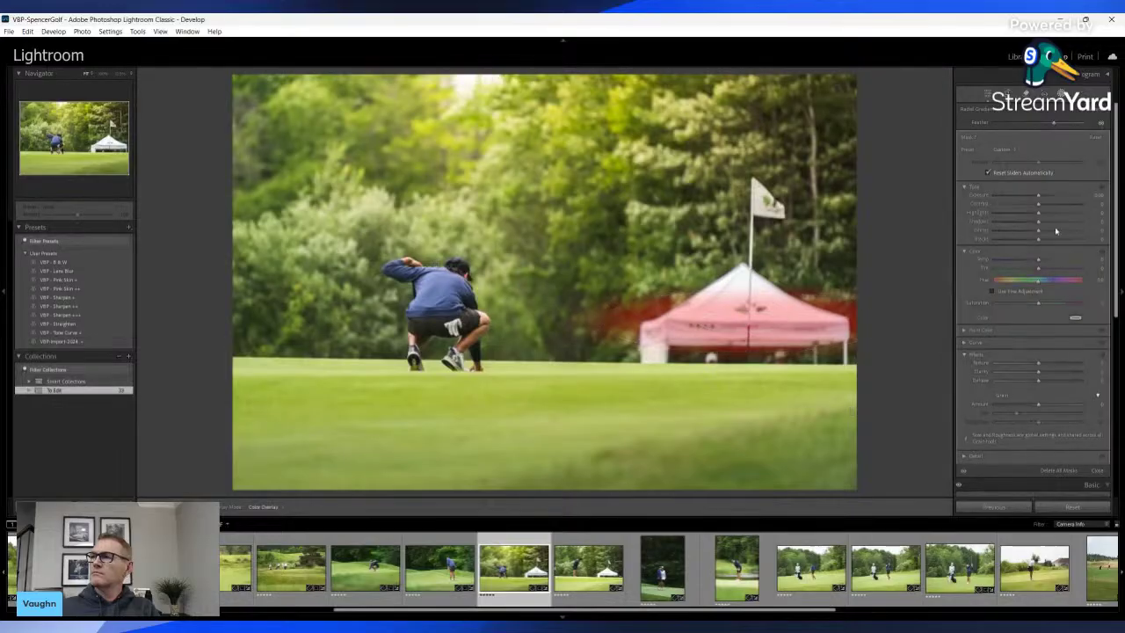
{"action": "left_click_drag", "start_coordinate": [1038, 224], "coordinate": [1064, 225]}
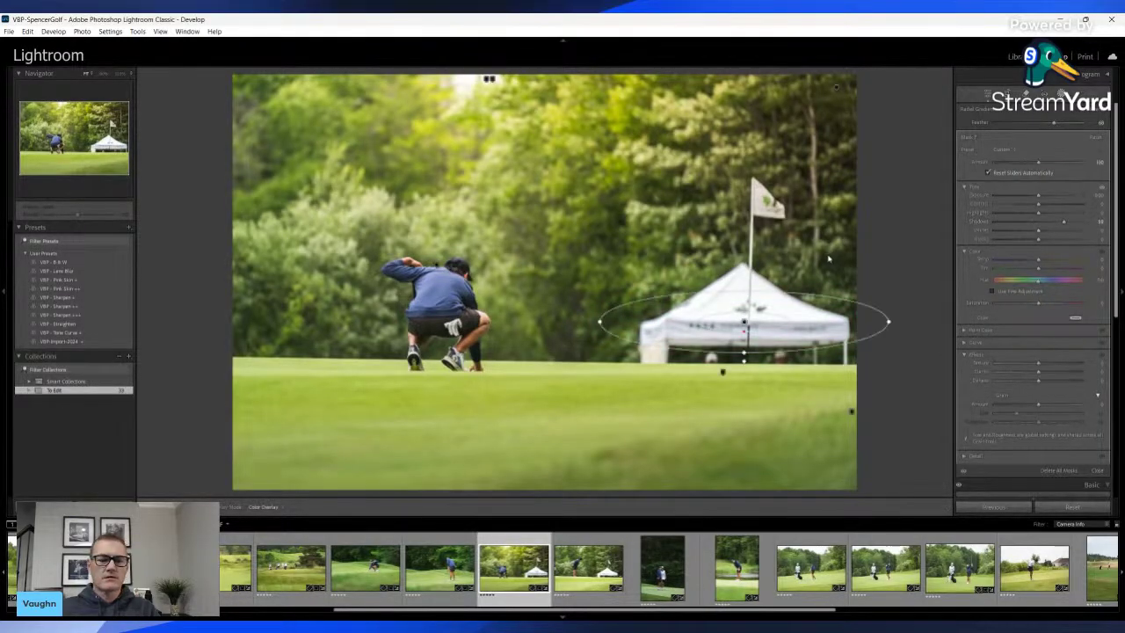
{"action": "key", "text": "shift+m"}
{"action": "key", "text": "backslash"}
{"action": "key", "text": "backslash"}
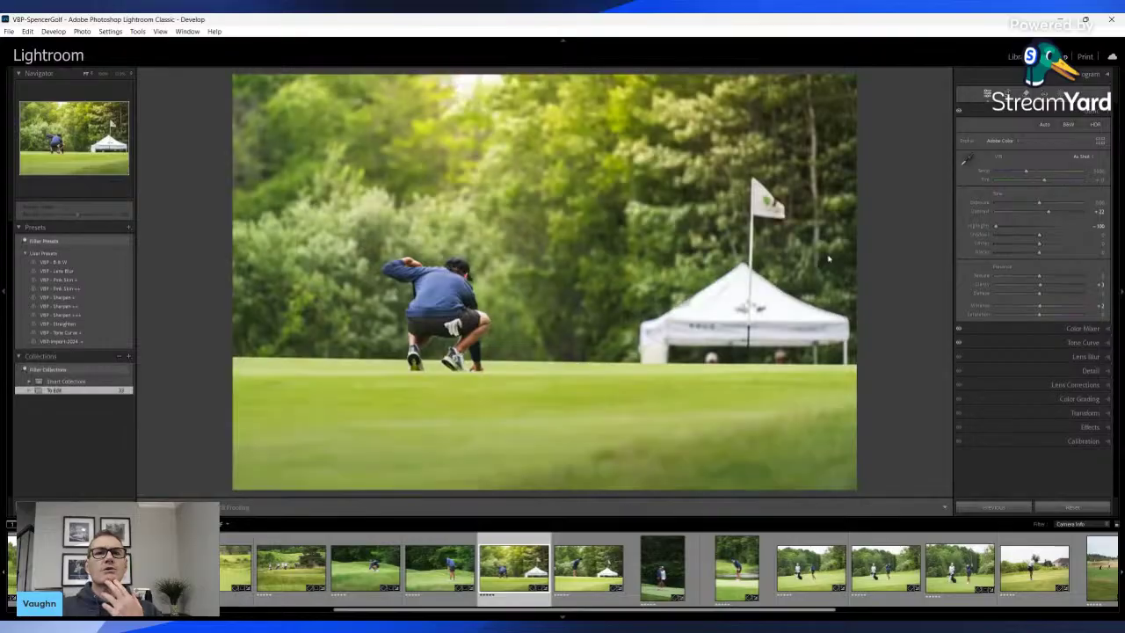
{"action": "key", "text": "backslash"}
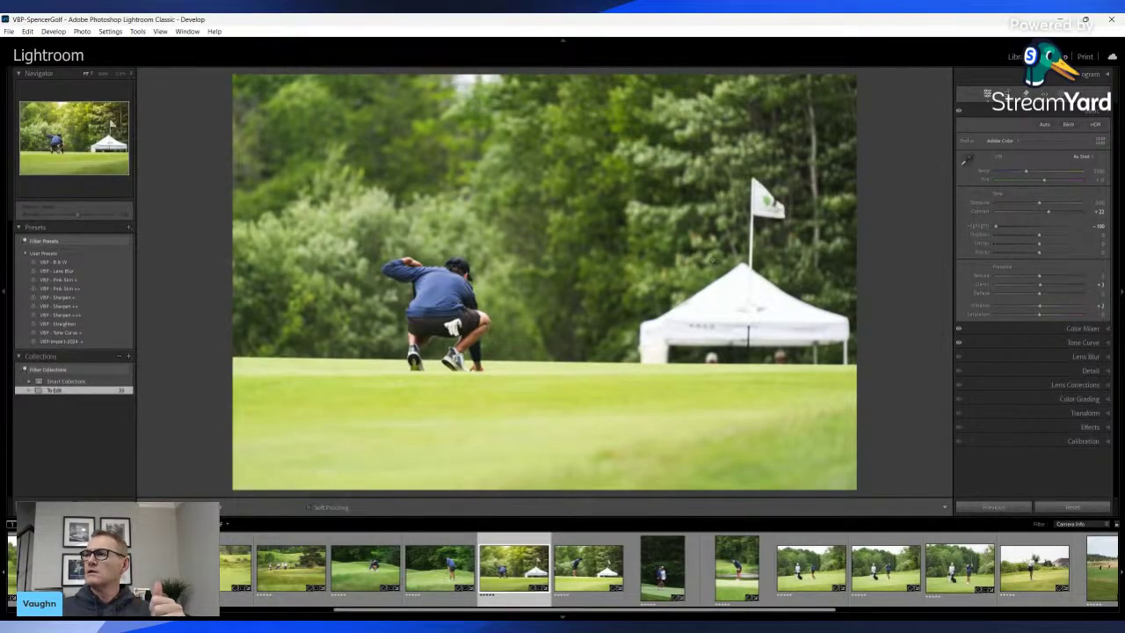
{"action": "key", "text": "backslash"}
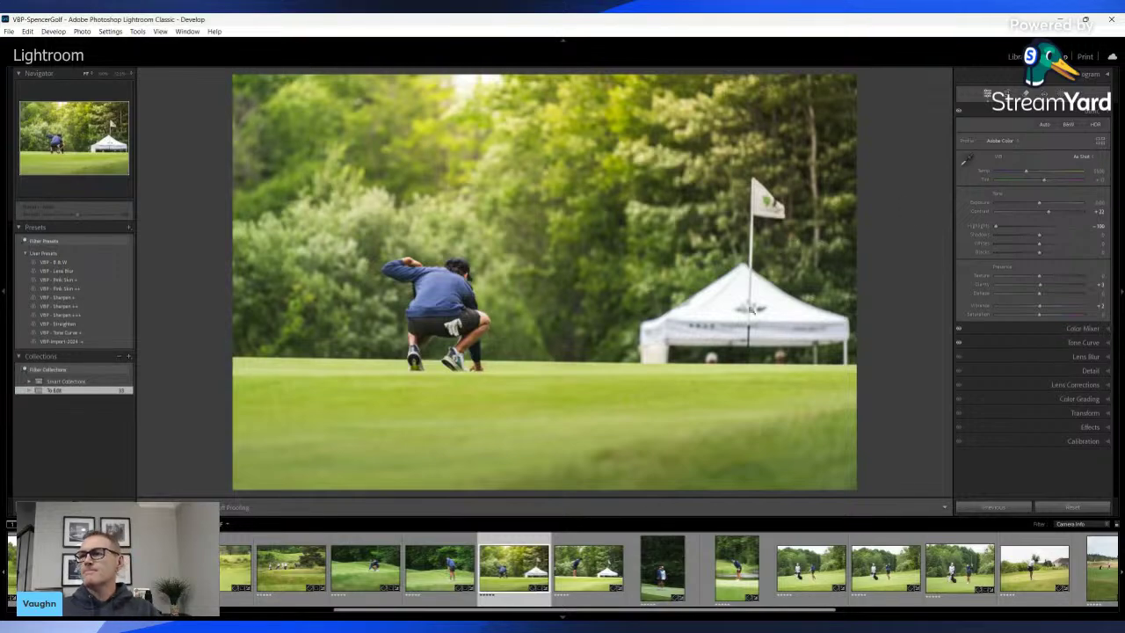
Sync the edited tent photo's settings to the adjacent photo of the golfer putting
{"action": "left_click", "coordinate": [584, 570], "text": "ctrl"}
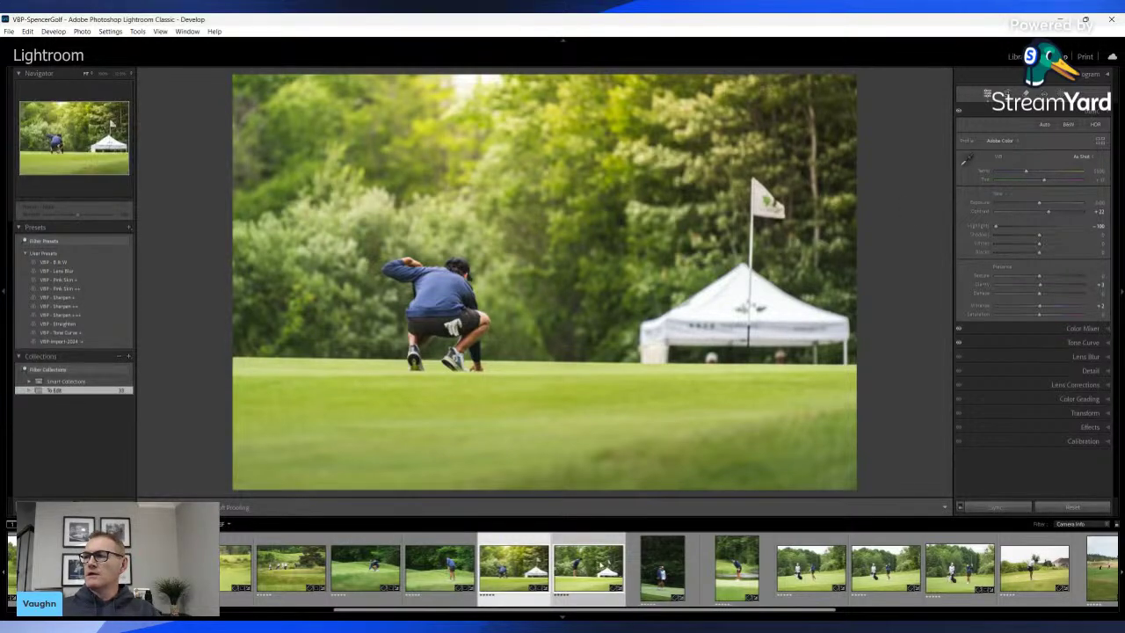
{"action": "key", "text": "Right"}
{"action": "key", "text": "Left"}
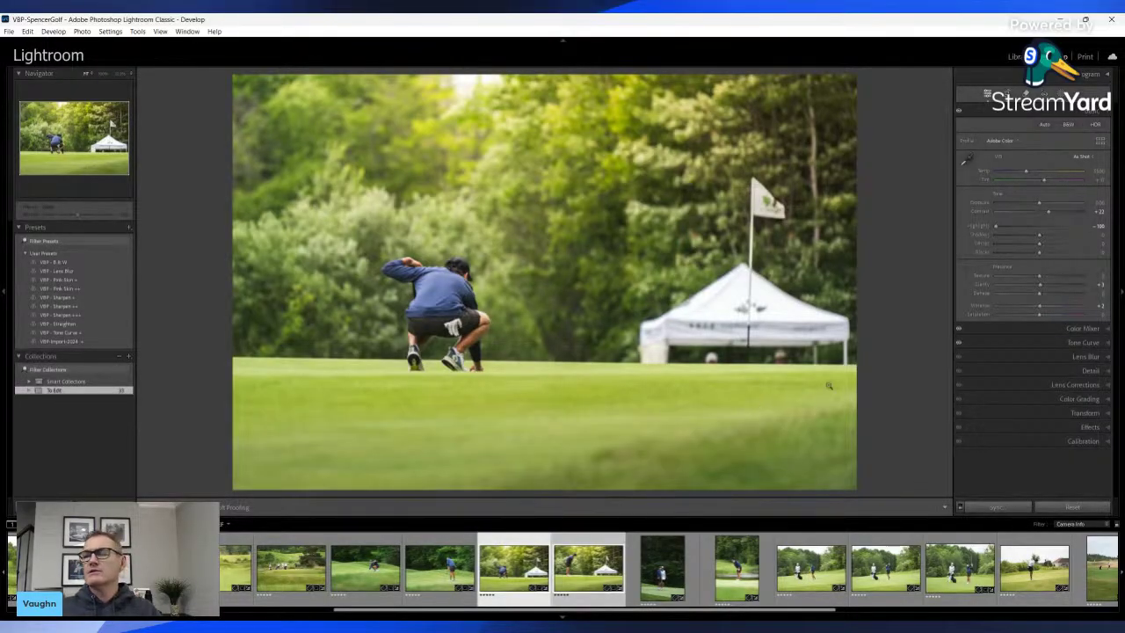
Recrop the putting photo with a wider frame and straighten it to an angle of about -1.06
{"action": "left_click", "coordinate": [588, 567]}
{"action": "key", "text": "r"}
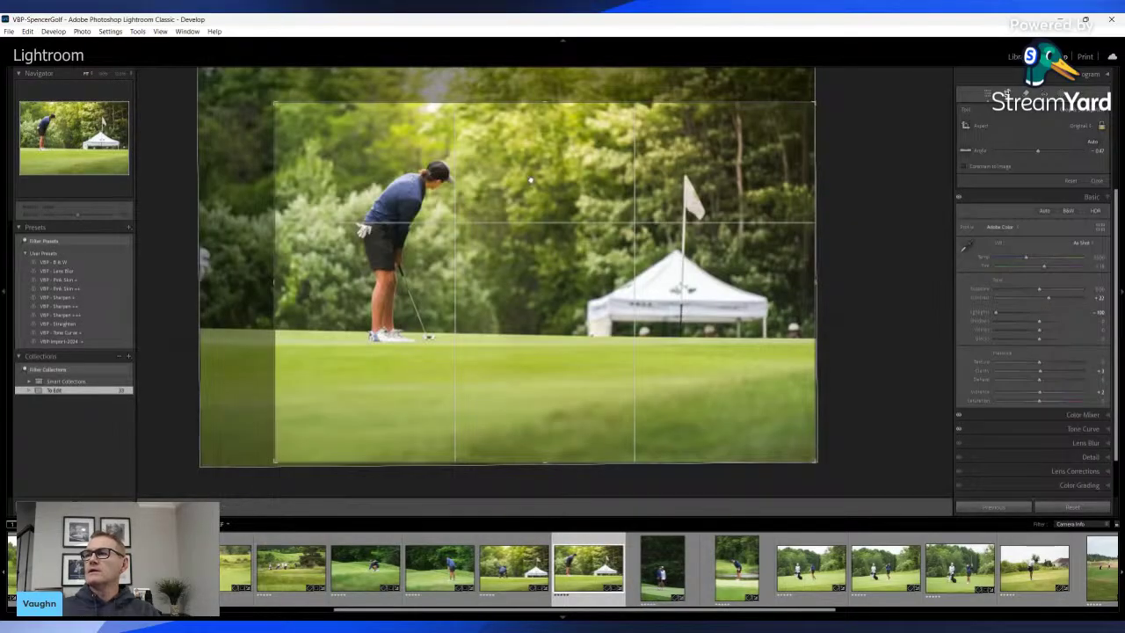
{"action": "left_click_drag", "start_coordinate": [530, 180], "coordinate": [532, 201]}
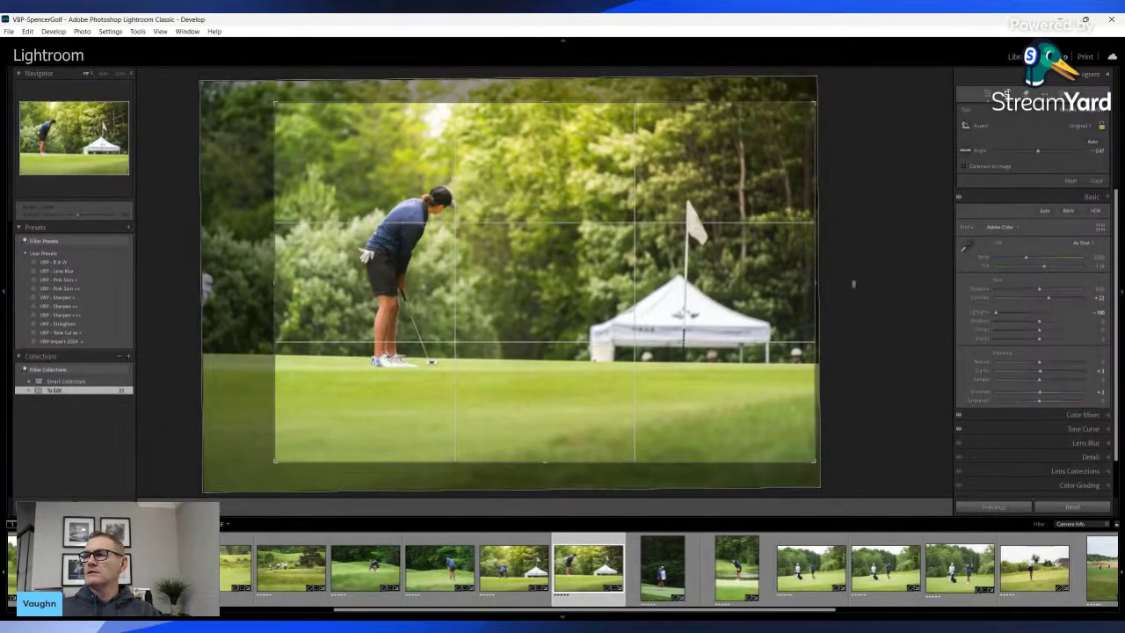
{"action": "left_click_drag", "start_coordinate": [851, 282], "coordinate": [886, 262]}
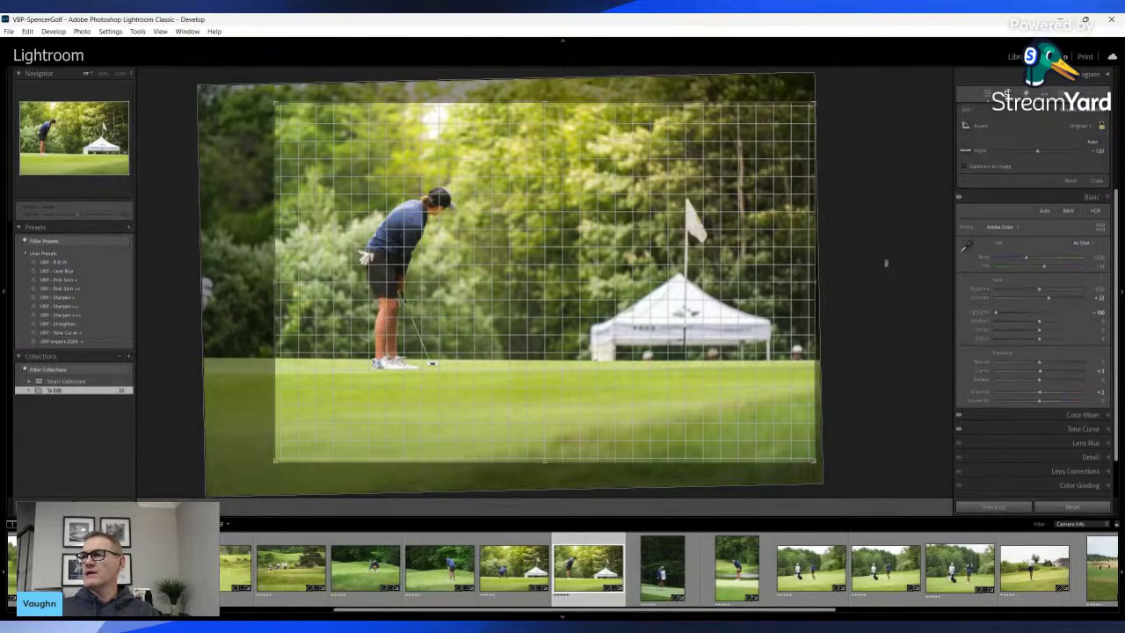
{"action": "left_click_drag", "start_coordinate": [886, 263], "coordinate": [884, 263]}
{"action": "left_click_drag", "start_coordinate": [274, 217], "coordinate": [243, 213]}
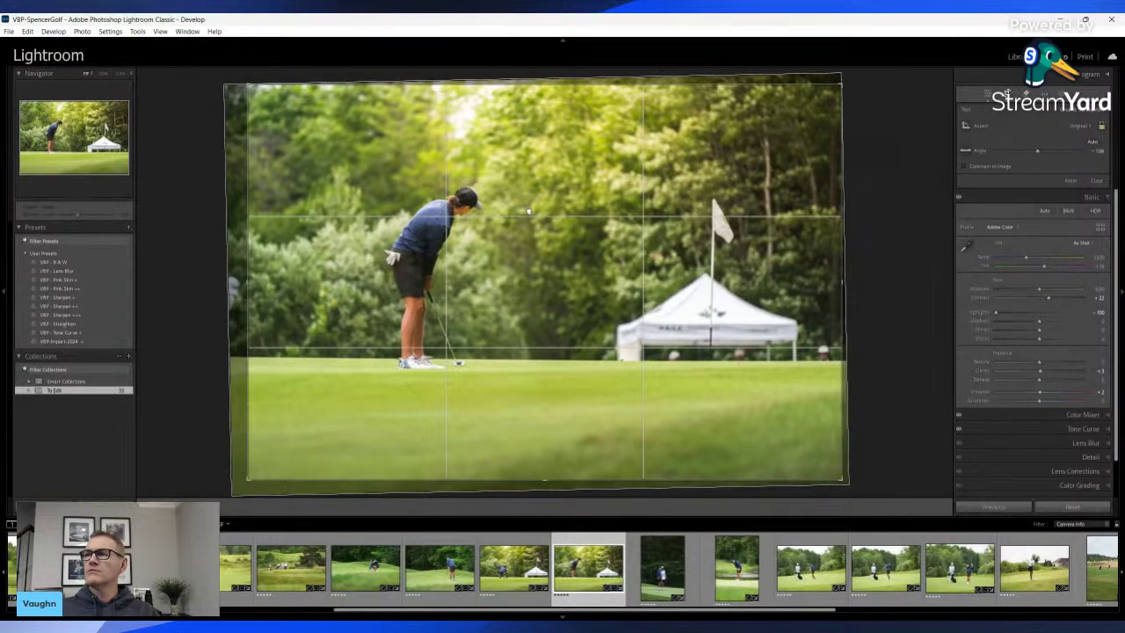
{"action": "key", "text": "Return"}
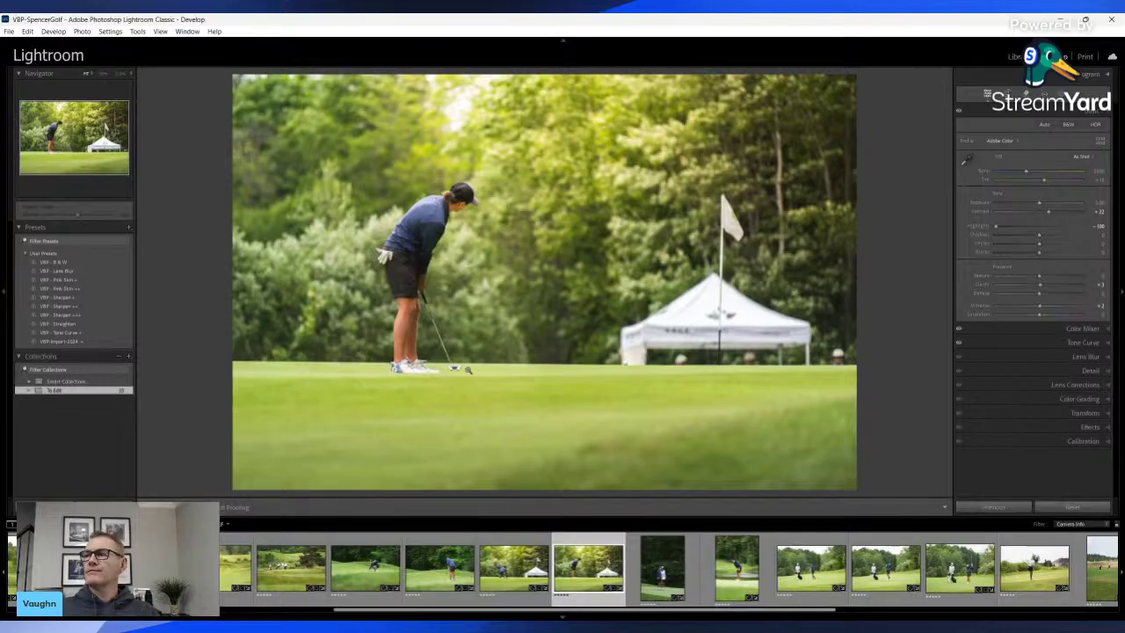
Paint a small brush mask over the golf ball on the green's edge beside the tent
{"action": "left_click", "coordinate": [640, 370]}
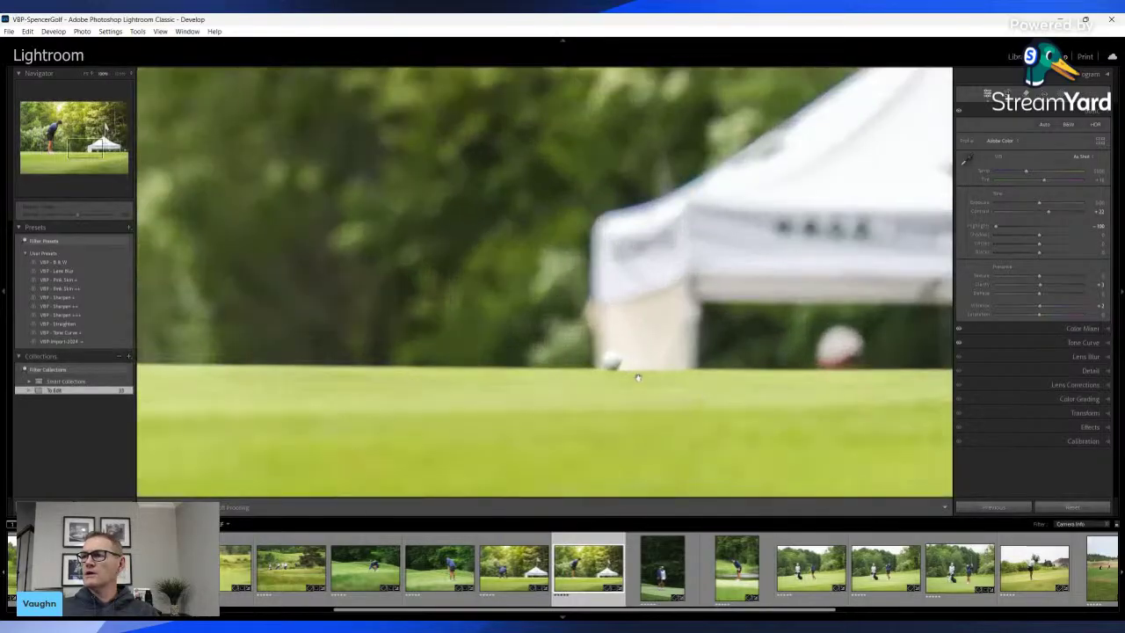
{"action": "left_click", "coordinate": [612, 365]}
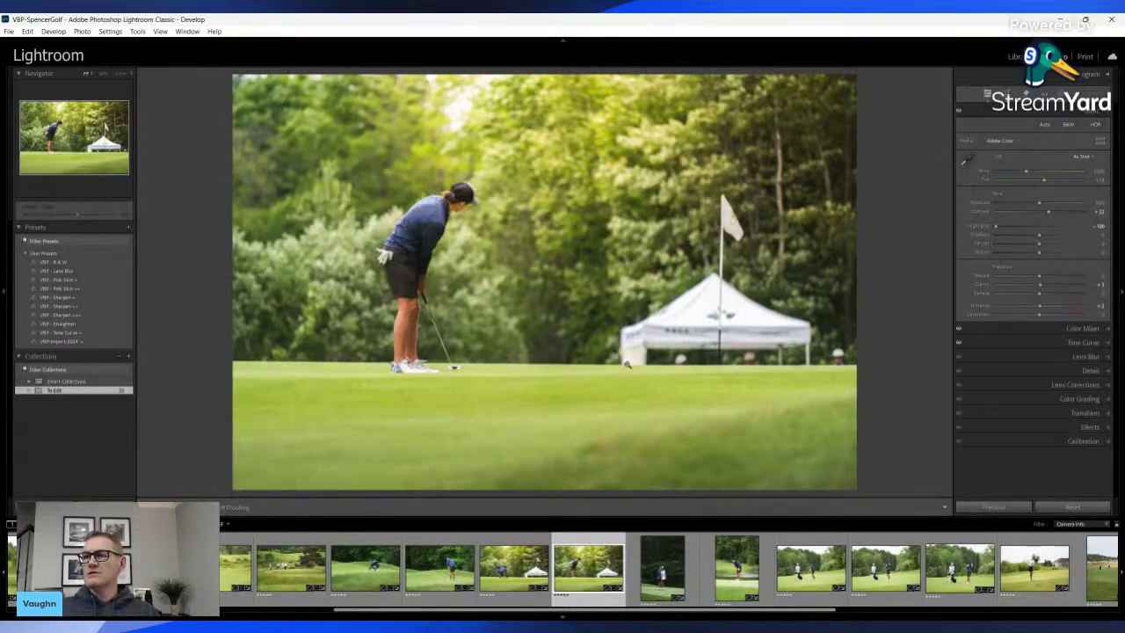
{"action": "left_click", "coordinate": [626, 363]}
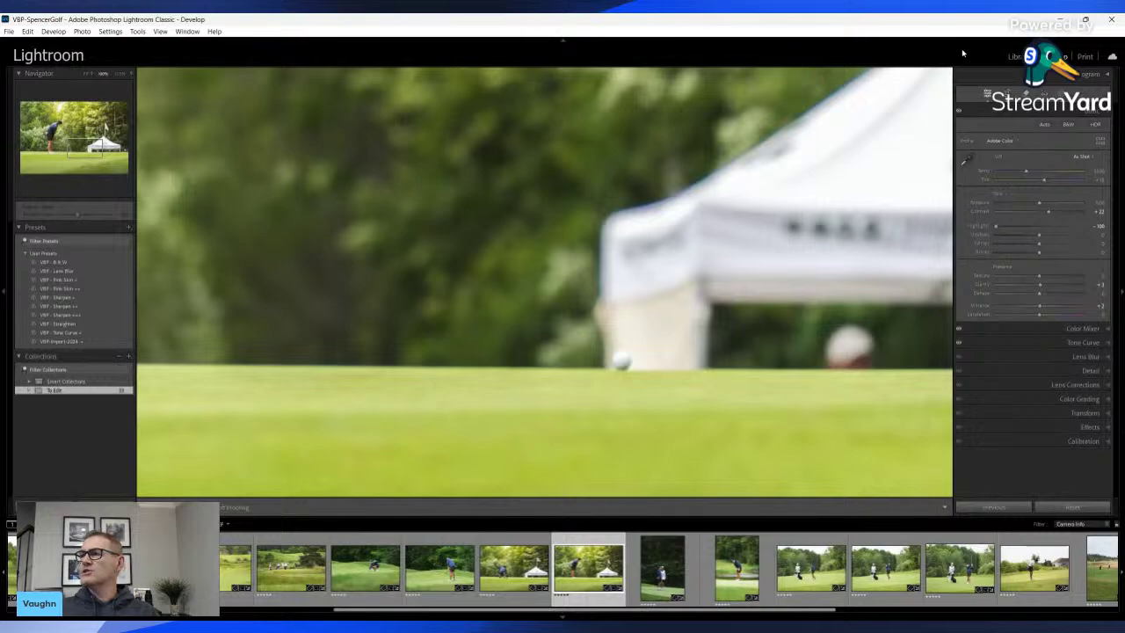
{"action": "left_click", "coordinate": [1061, 95]}
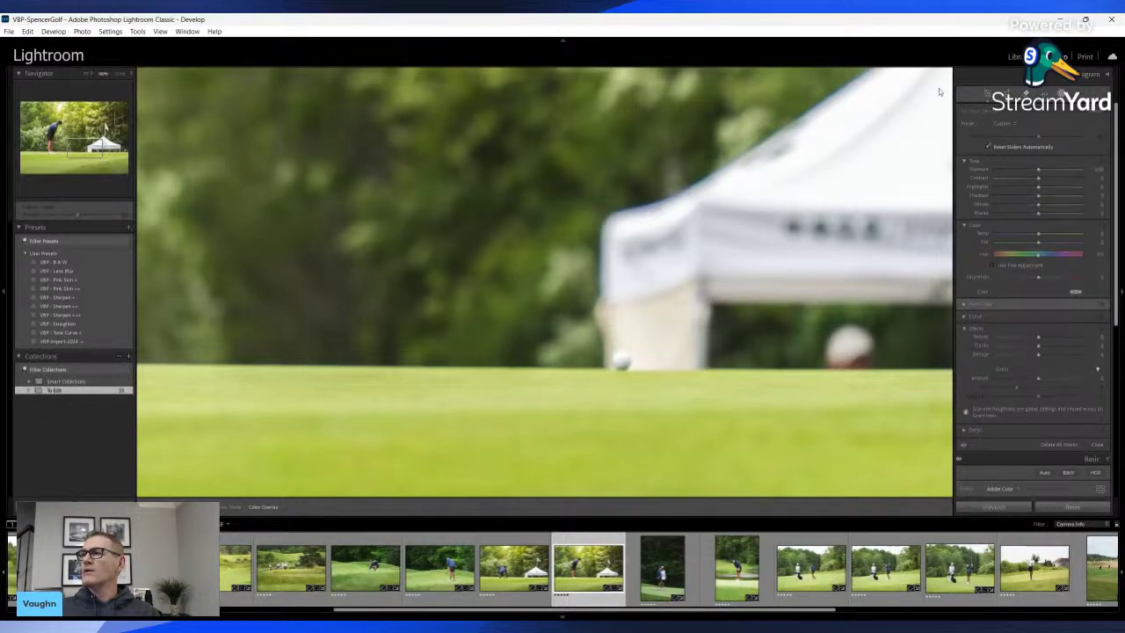
{"action": "key", "text": "k"}
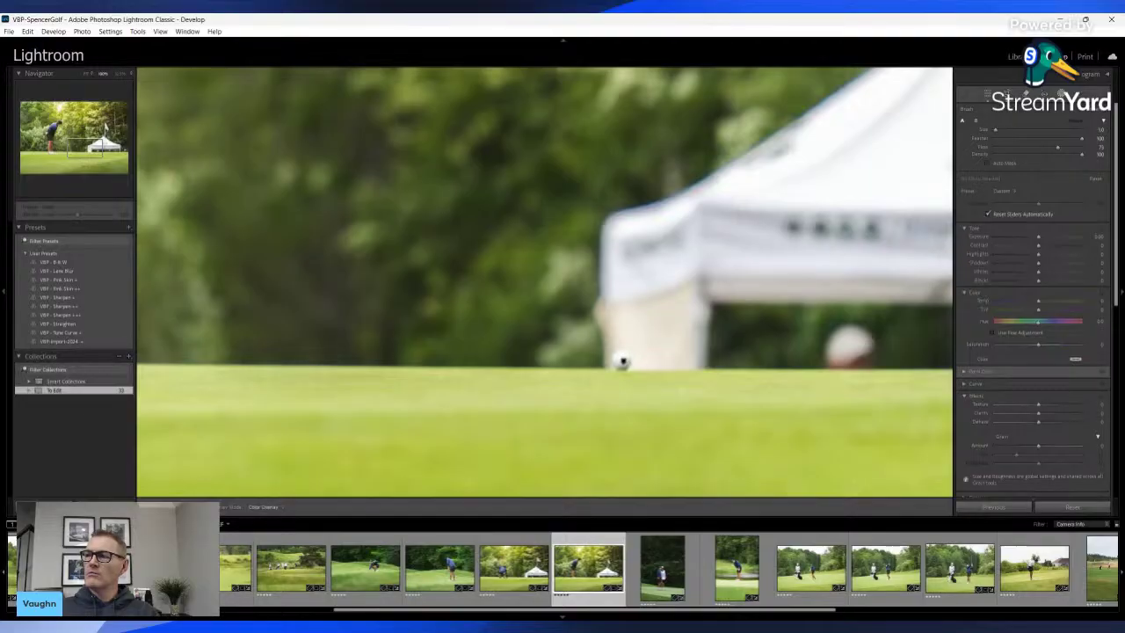
{"action": "left_click", "coordinate": [623, 360]}
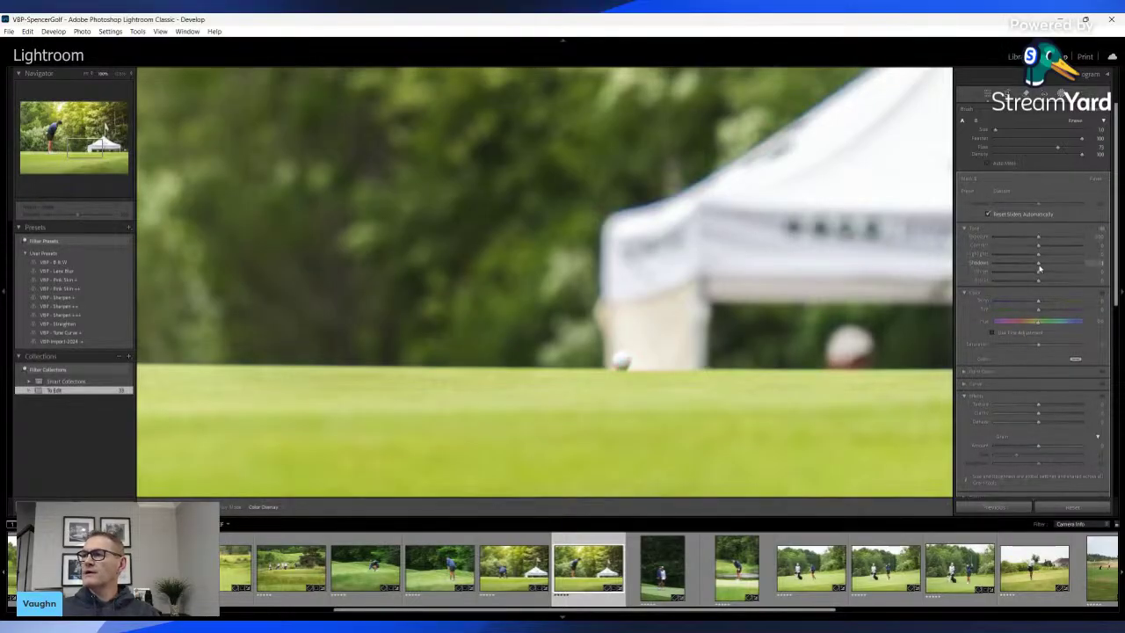
Set the golf ball mask's shadows to -100 and lower its exposure slightly
{"action": "left_click_drag", "start_coordinate": [1039, 268], "coordinate": [1086, 266]}
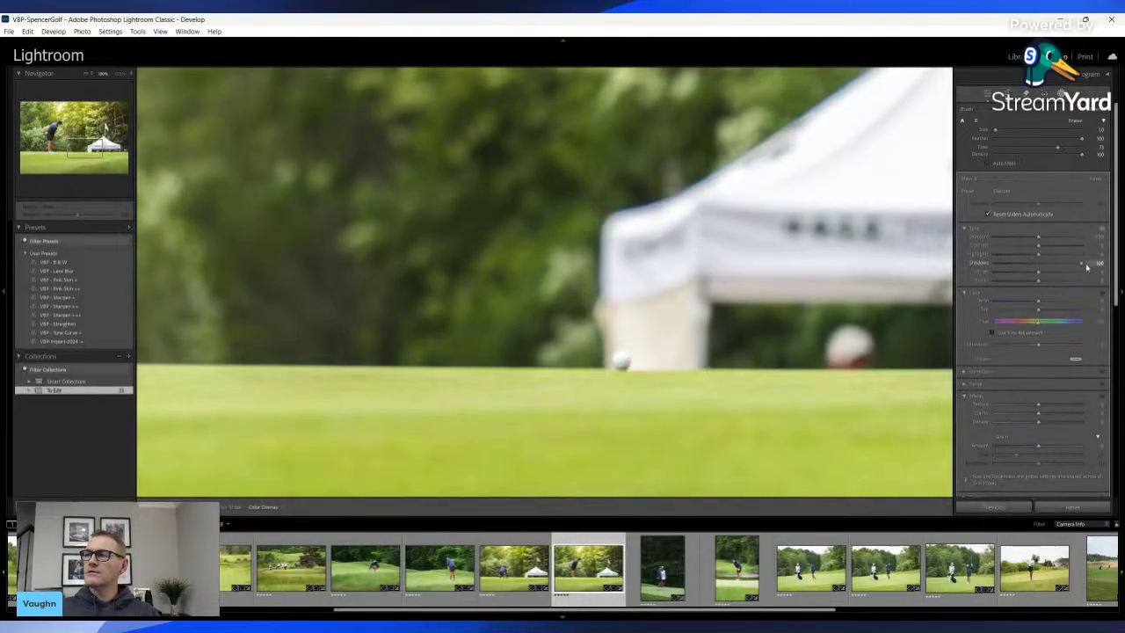
{"action": "left_click_drag", "start_coordinate": [1039, 237], "coordinate": [994, 239]}
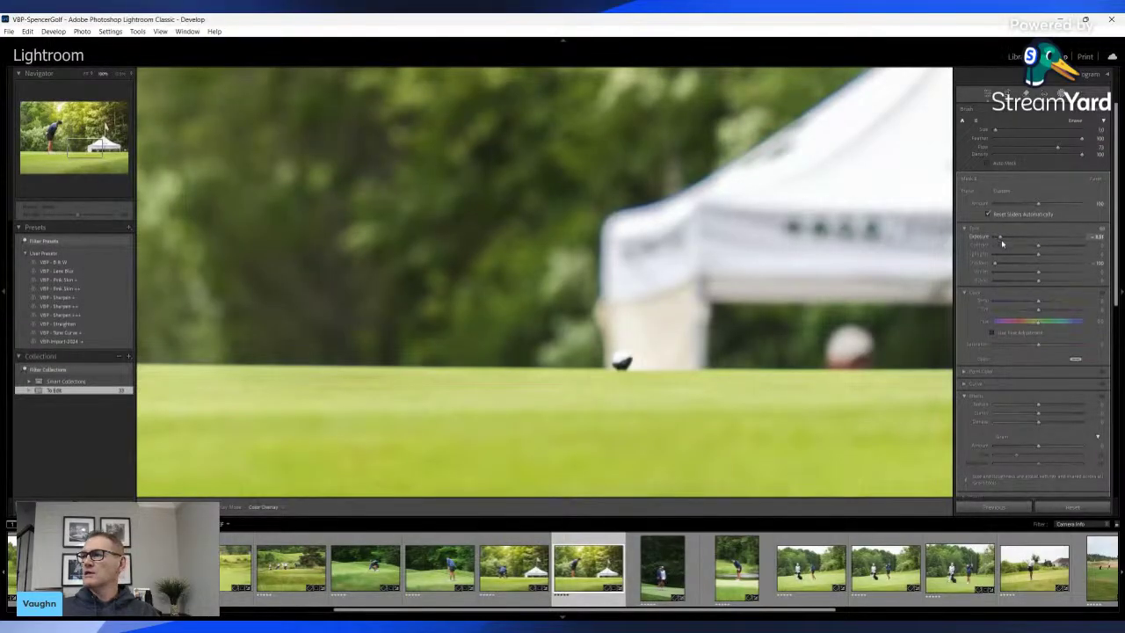
{"action": "left_click_drag", "start_coordinate": [999, 239], "coordinate": [1040, 247]}
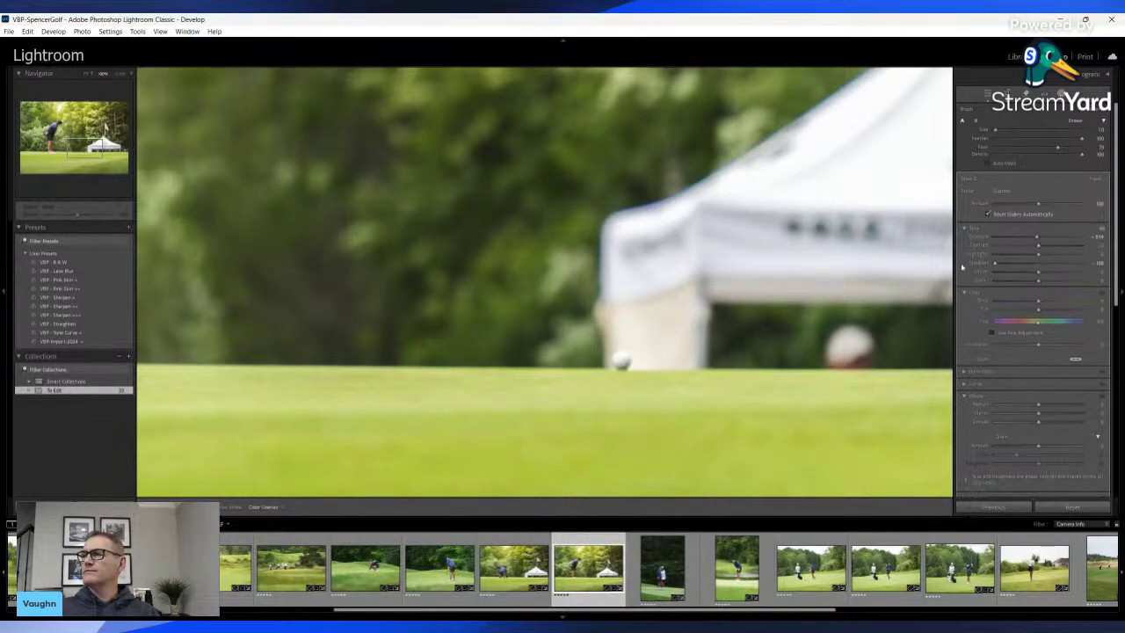
{"action": "key", "text": "k"}
{"action": "left_click", "coordinate": [820, 284]}
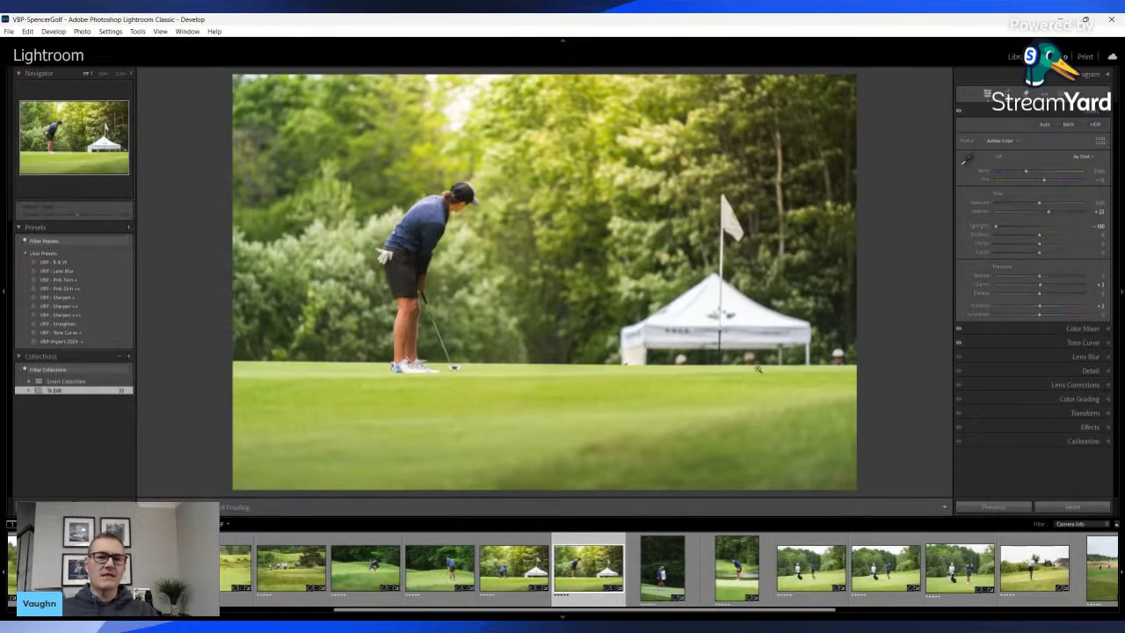
{"action": "left_click", "coordinate": [613, 381]}
{"action": "left_click", "coordinate": [597, 378]}
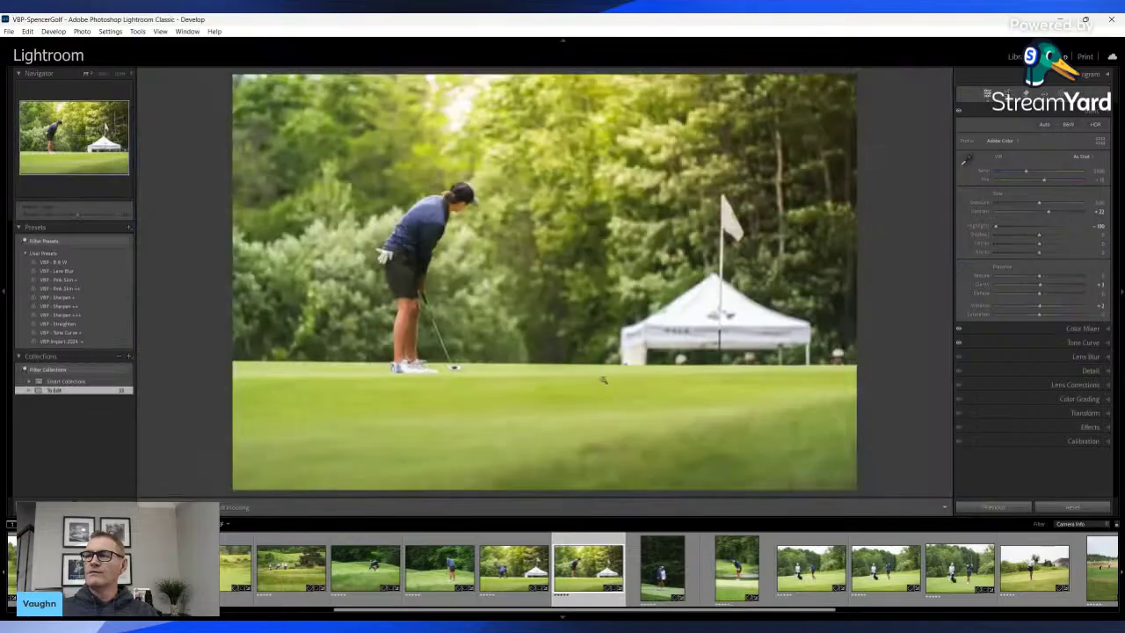
Add a flat, wide radial gradient along the far edge of the putting green with slightly raised exposure
{"action": "key", "text": "shift+m"}
{"action": "left_click_drag", "start_coordinate": [567, 371], "coordinate": [916, 382]}
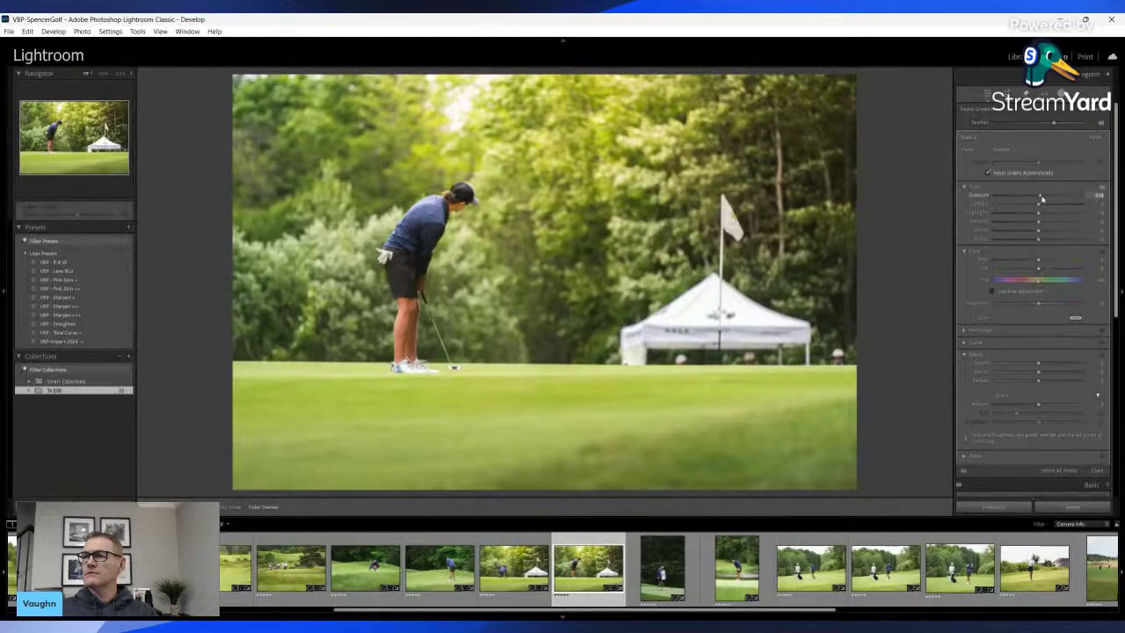
{"action": "key", "text": "shift+w"}
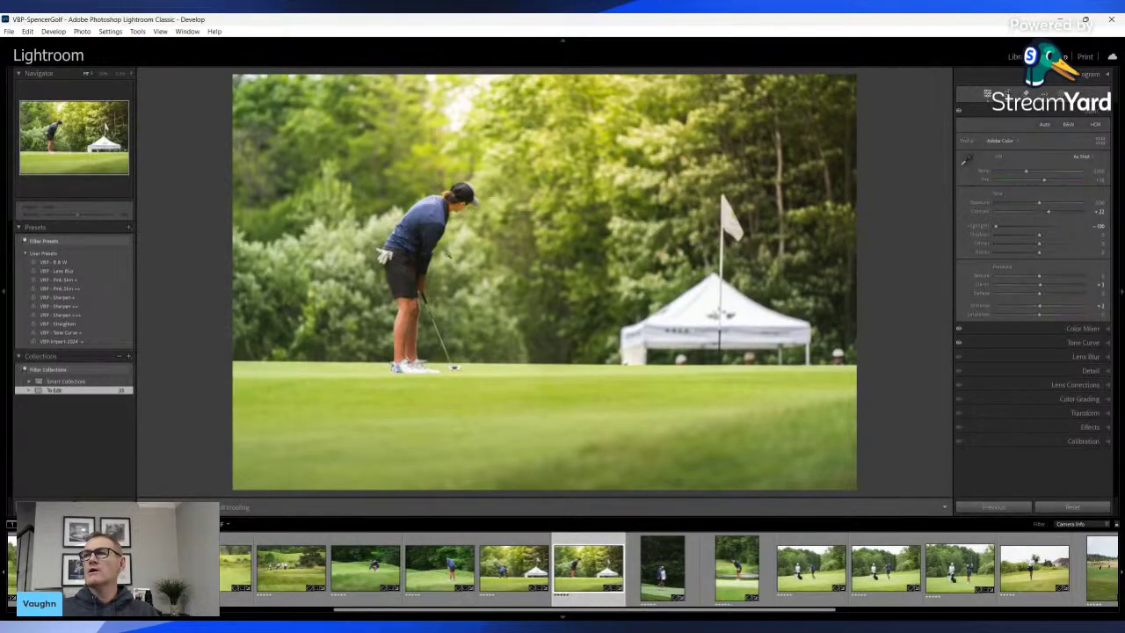
Inspect the golfer up close, then add a radial gradient over the photo's upper-right trees with exposure about 0.67 and a warmer temperature
{"action": "left_click", "coordinate": [443, 206]}
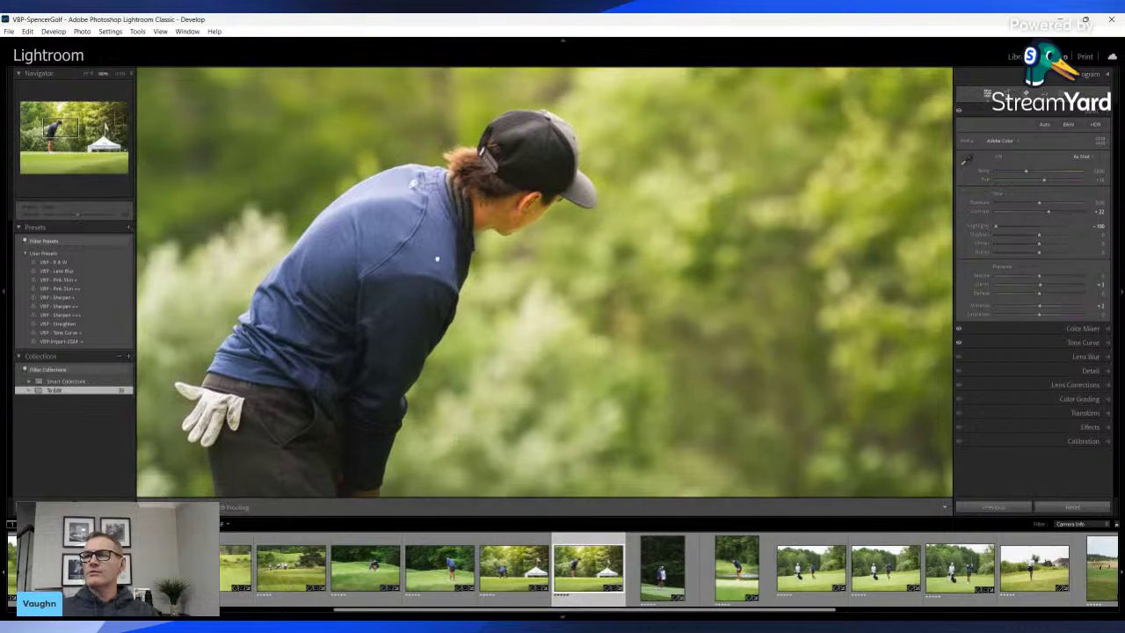
{"action": "left_click_drag", "start_coordinate": [420, 386], "coordinate": [502, 212]}
{"action": "left_click_drag", "start_coordinate": [477, 425], "coordinate": [392, 120]}
{"action": "left_click", "coordinate": [463, 138]}
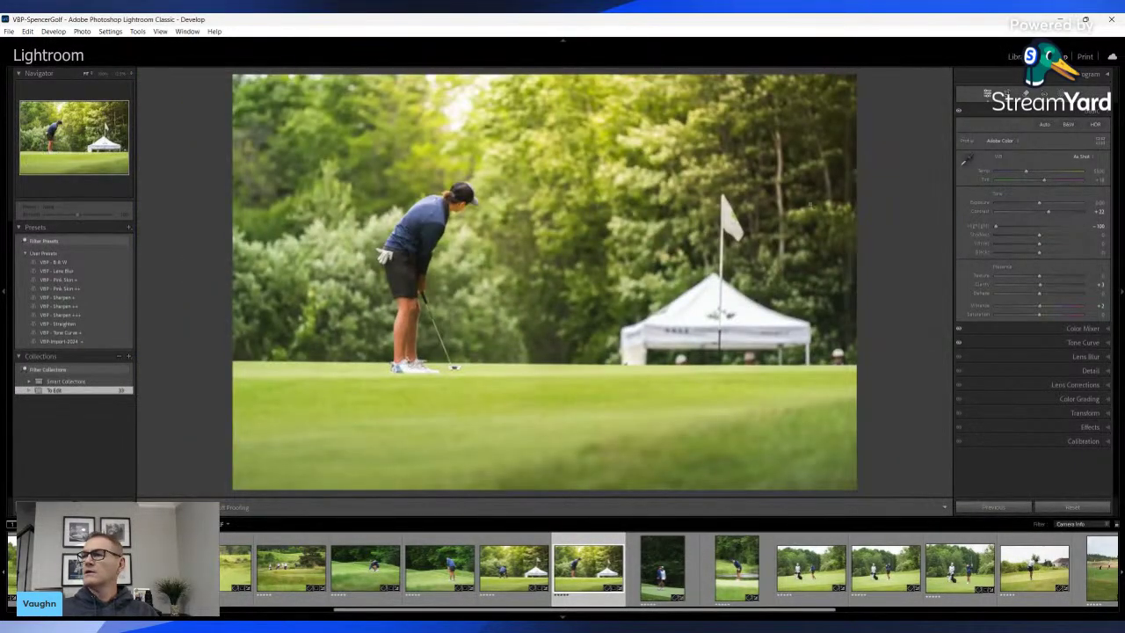
{"action": "key", "text": "shift+m"}
{"action": "left_click_drag", "start_coordinate": [852, 88], "coordinate": [1069, 269]}
{"action": "left_click_drag", "start_coordinate": [1039, 196], "coordinate": [1045, 196]}
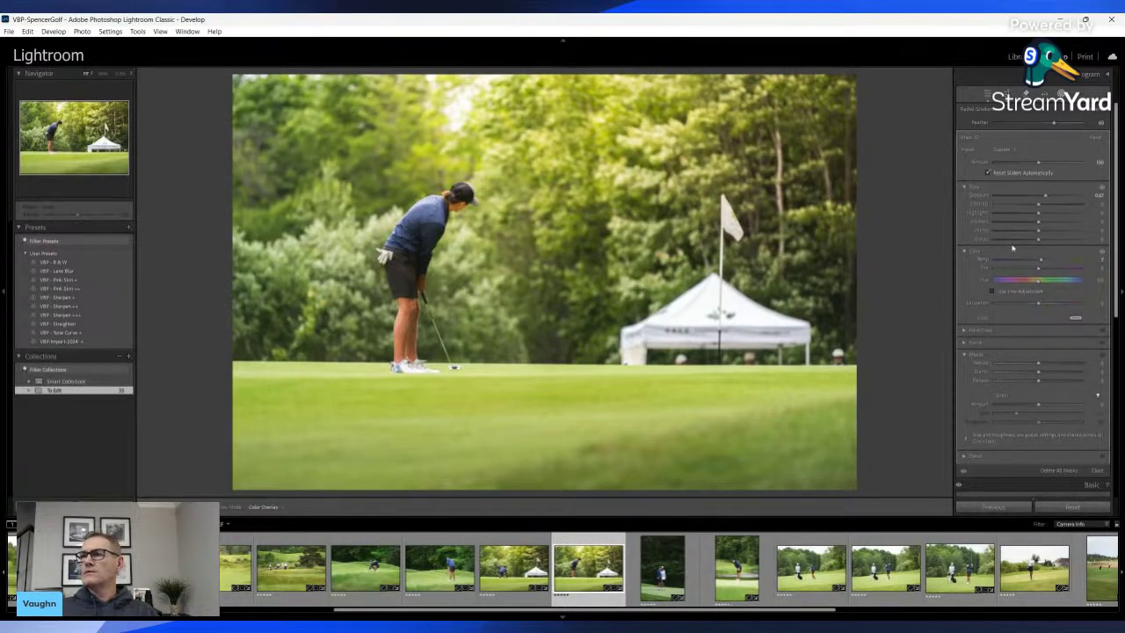
Reposition the two radial gradients along the treetops so both sit over the bright gap in the trees above the golfer
{"action": "left_click", "coordinate": [519, 83]}
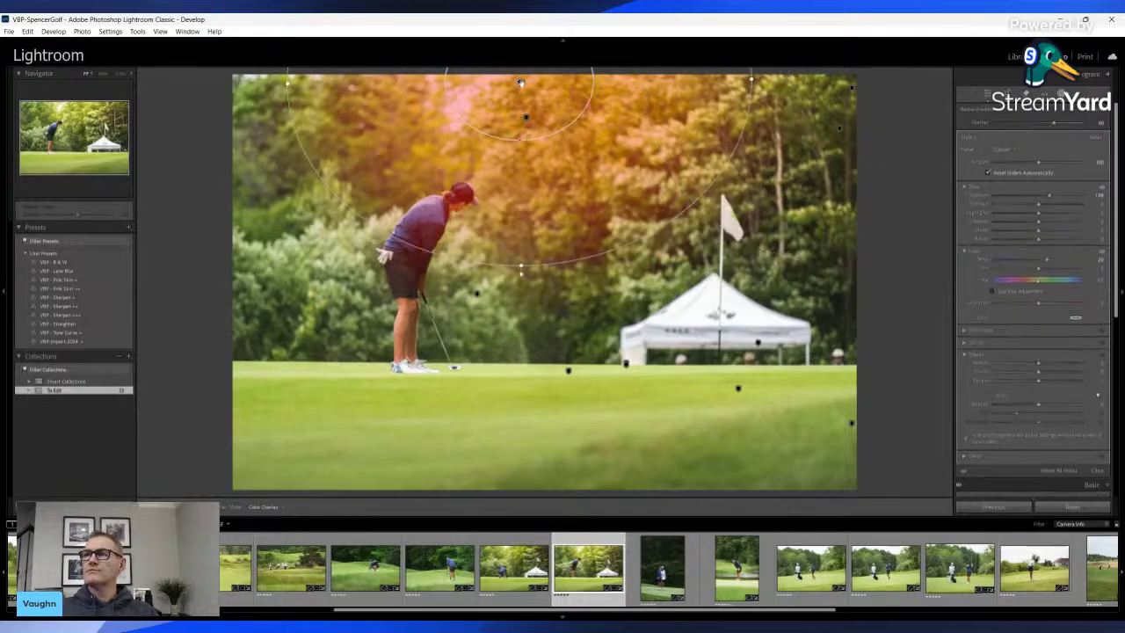
{"action": "left_click_drag", "start_coordinate": [519, 83], "coordinate": [471, 85]}
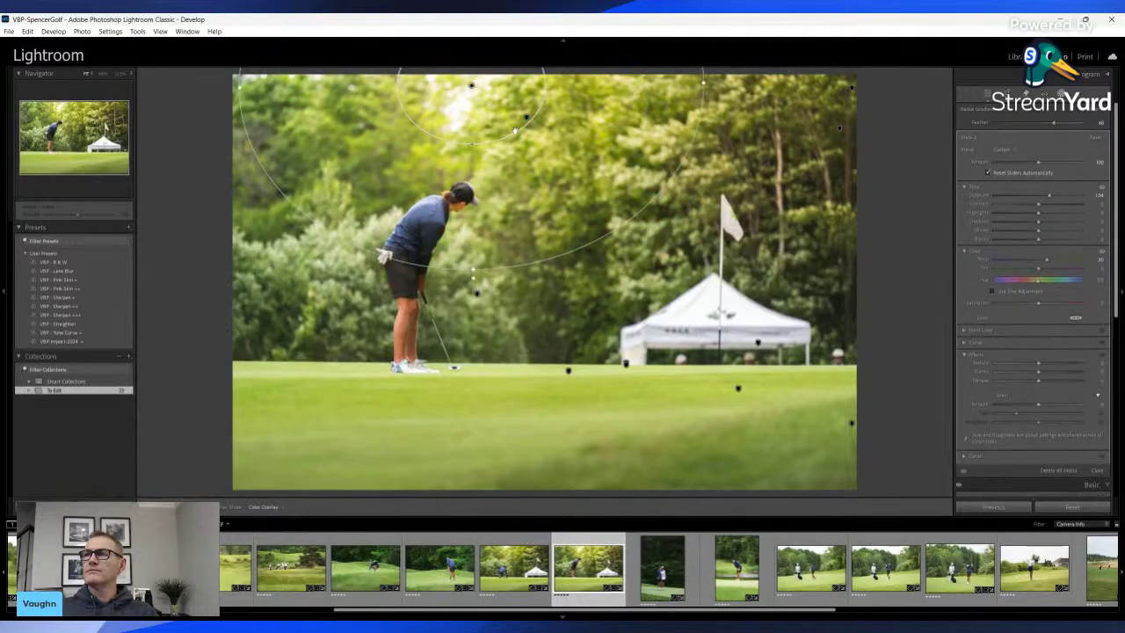
{"action": "left_click", "coordinate": [527, 116]}
{"action": "left_click_drag", "start_coordinate": [527, 117], "coordinate": [467, 110]}
Add a radial gradient around the putting golfer with a slightly warmer temperature
{"action": "key", "text": "shift+m"}
{"action": "left_click_drag", "start_coordinate": [386, 170], "coordinate": [595, 384]}
{"action": "left_click_drag", "start_coordinate": [1038, 260], "coordinate": [1040, 261]}
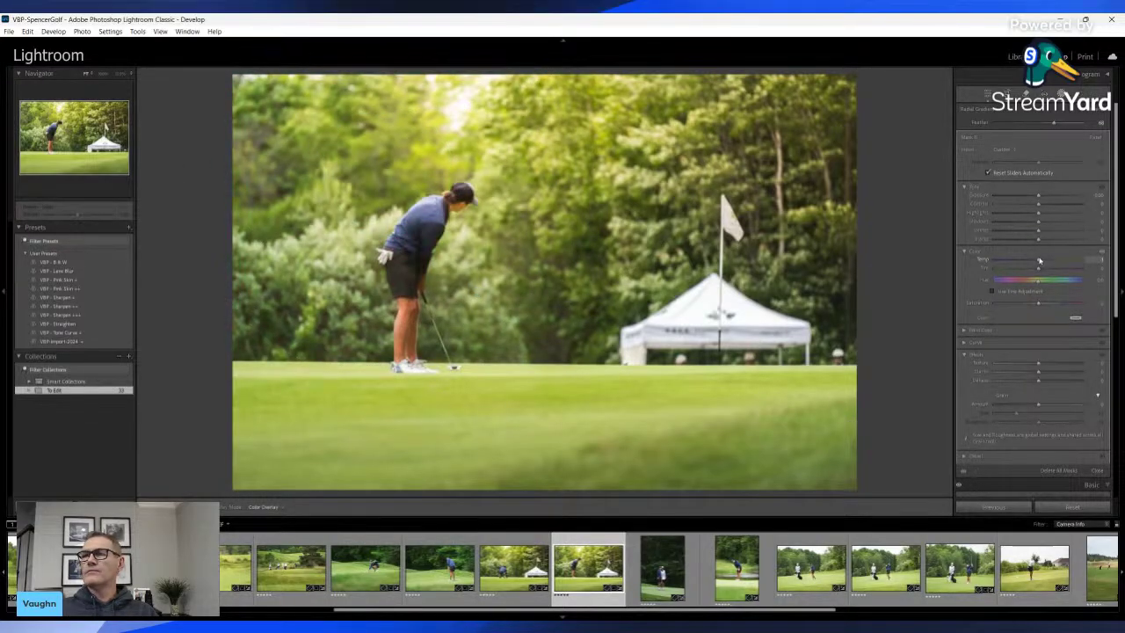
{"action": "key", "text": "shift+w"}
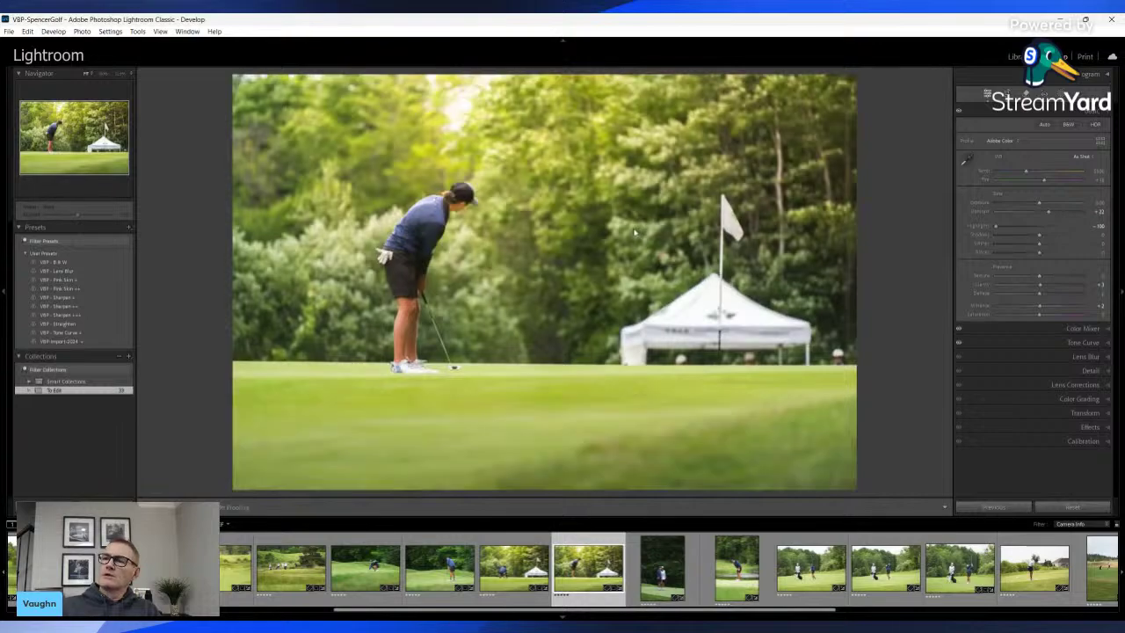
Compare the photo with its original version, then slightly lower the exposure and warmth of the topmost radial gradient above the golfer
{"action": "key", "text": "backslash"}
{"action": "key", "text": "backslash"}
{"action": "key", "text": "backslash"}
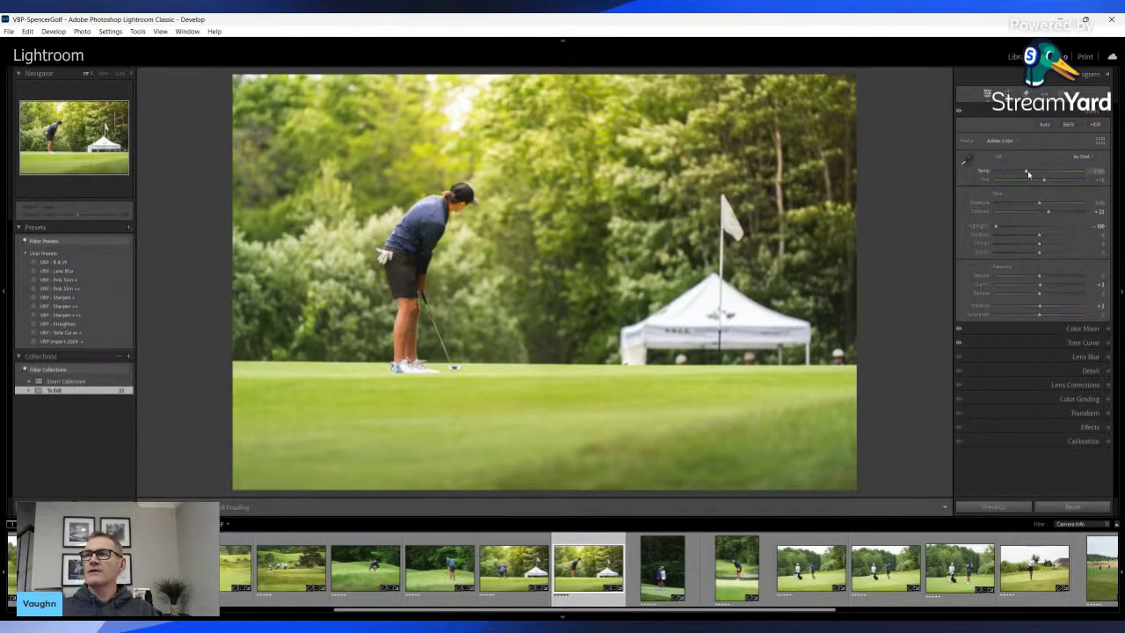
{"action": "key", "text": "shift+w"}
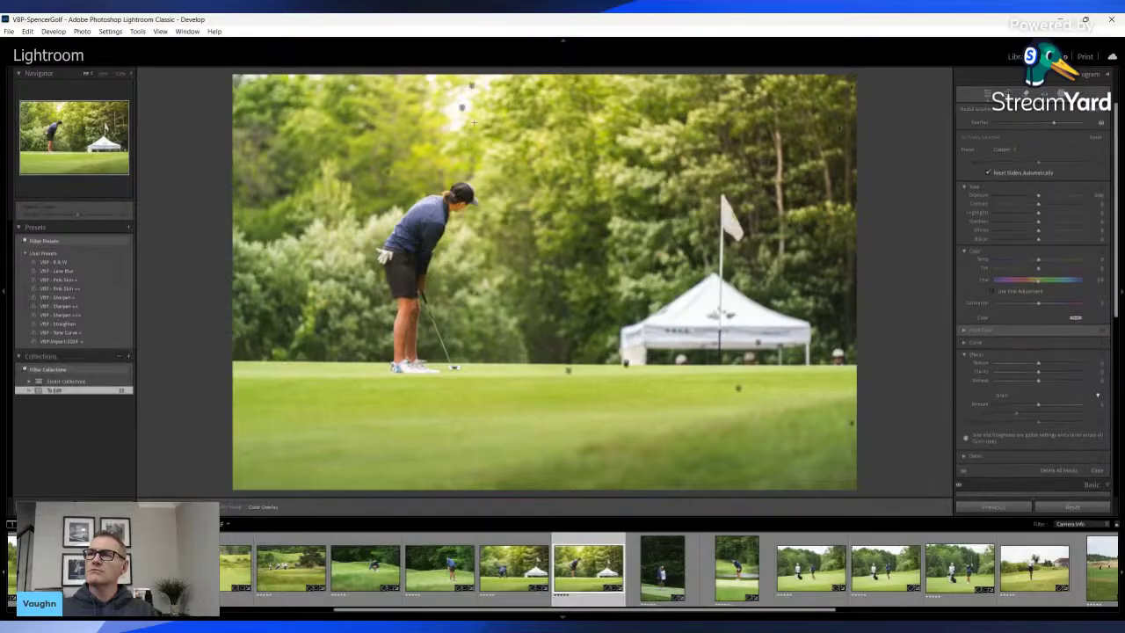
{"action": "left_click", "coordinate": [472, 90]}
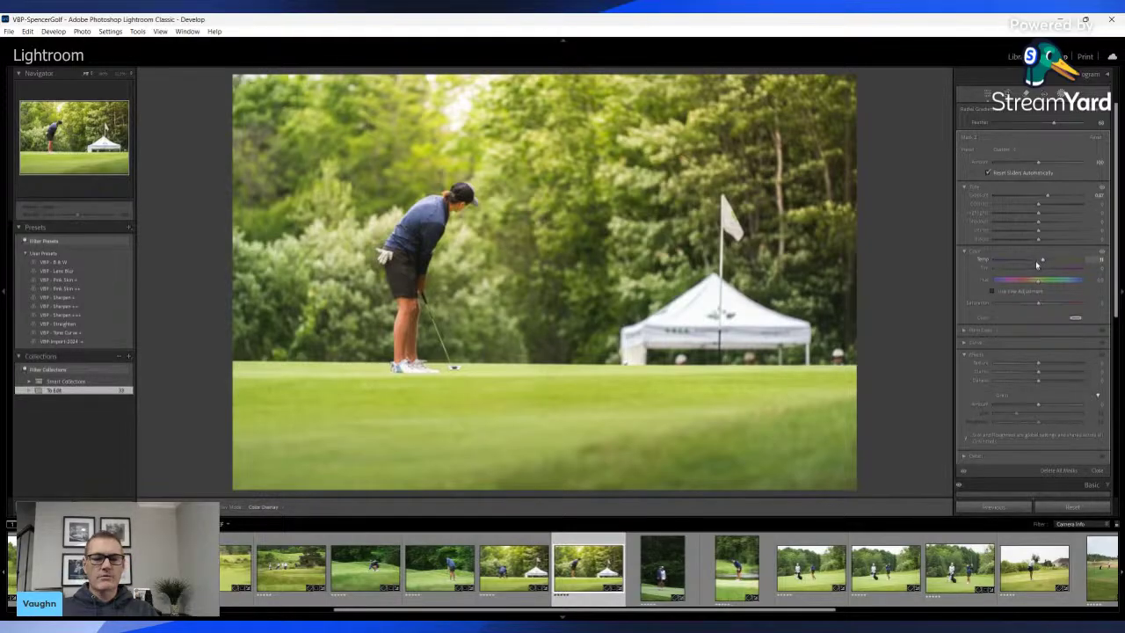
{"action": "key", "text": "shift+w"}
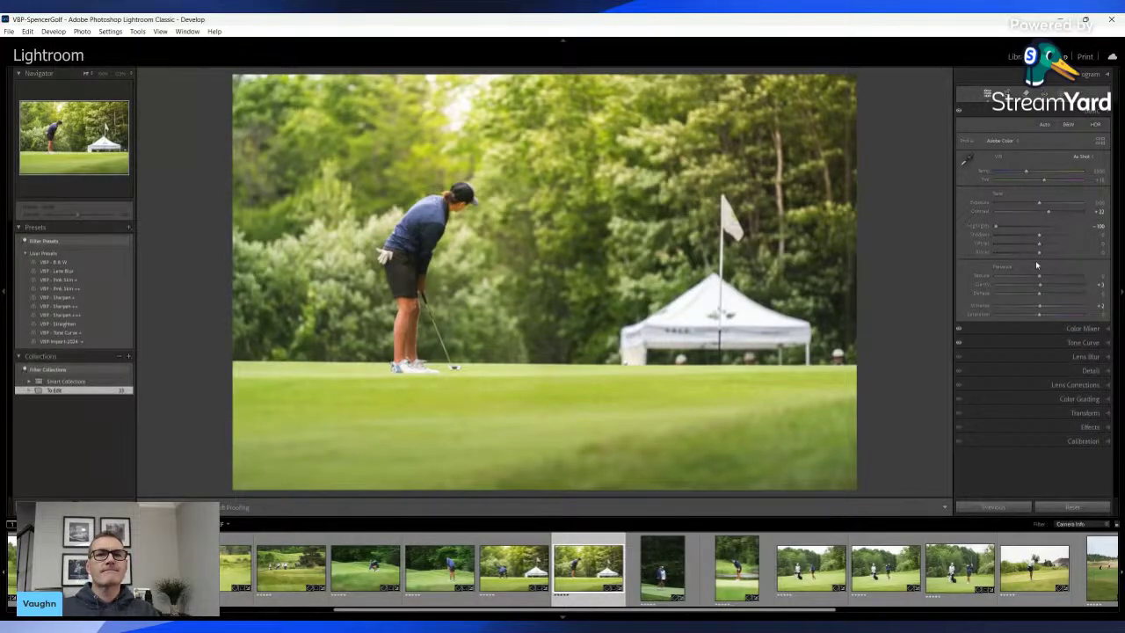
Crop the portrait photo of the golfer and caddie more tightly at its original aspect ratio, keeping the pair slightly off-centre
{"action": "left_click", "coordinate": [681, 571]}
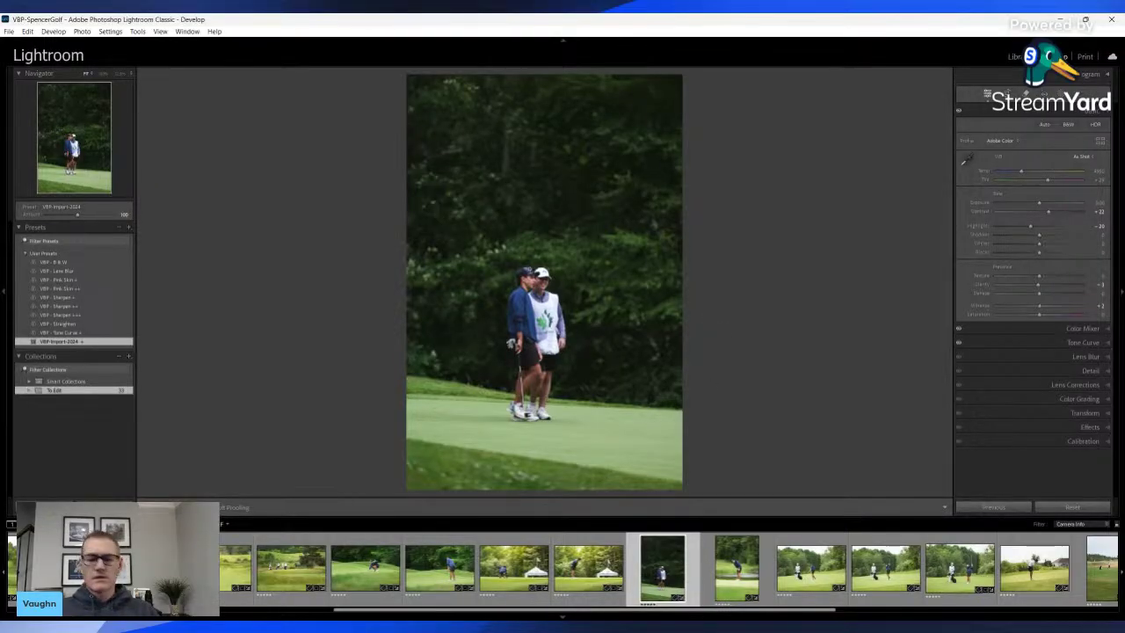
{"action": "key", "text": "r"}
{"action": "left_click_drag", "start_coordinate": [596, 80], "coordinate": [580, 130]}
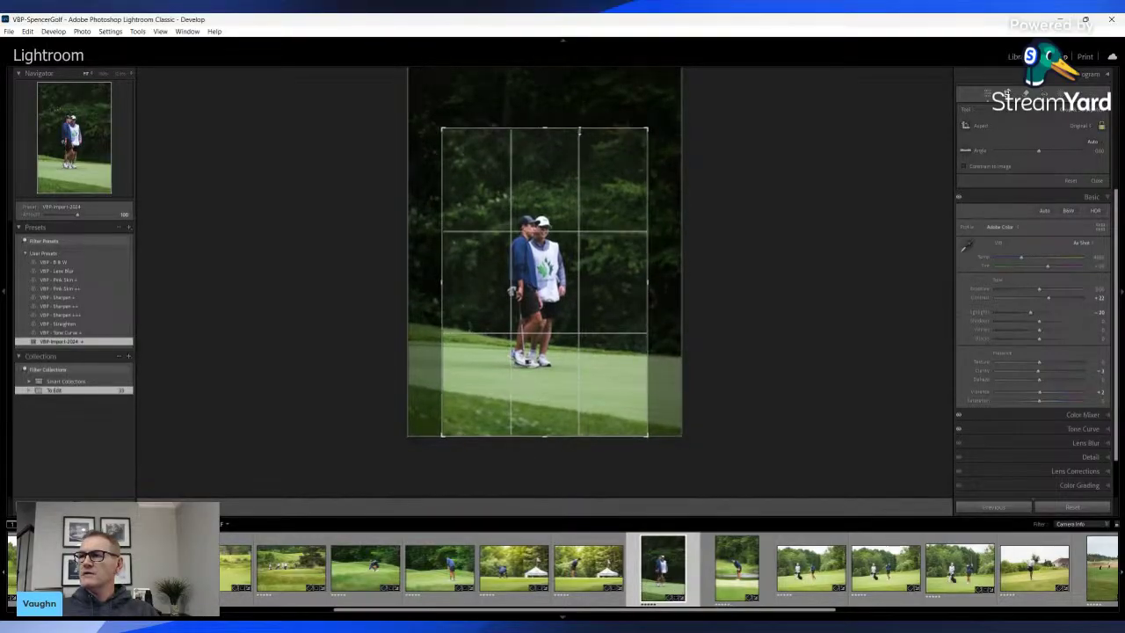
{"action": "left_click_drag", "start_coordinate": [560, 178], "coordinate": [556, 178]}
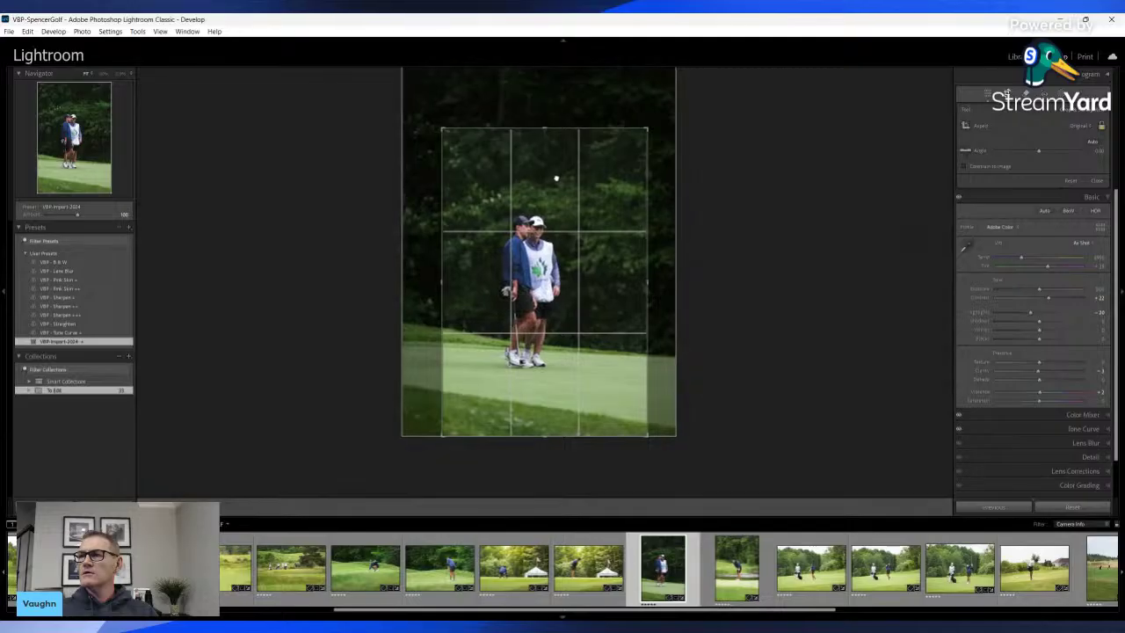
{"action": "key", "text": "Return"}
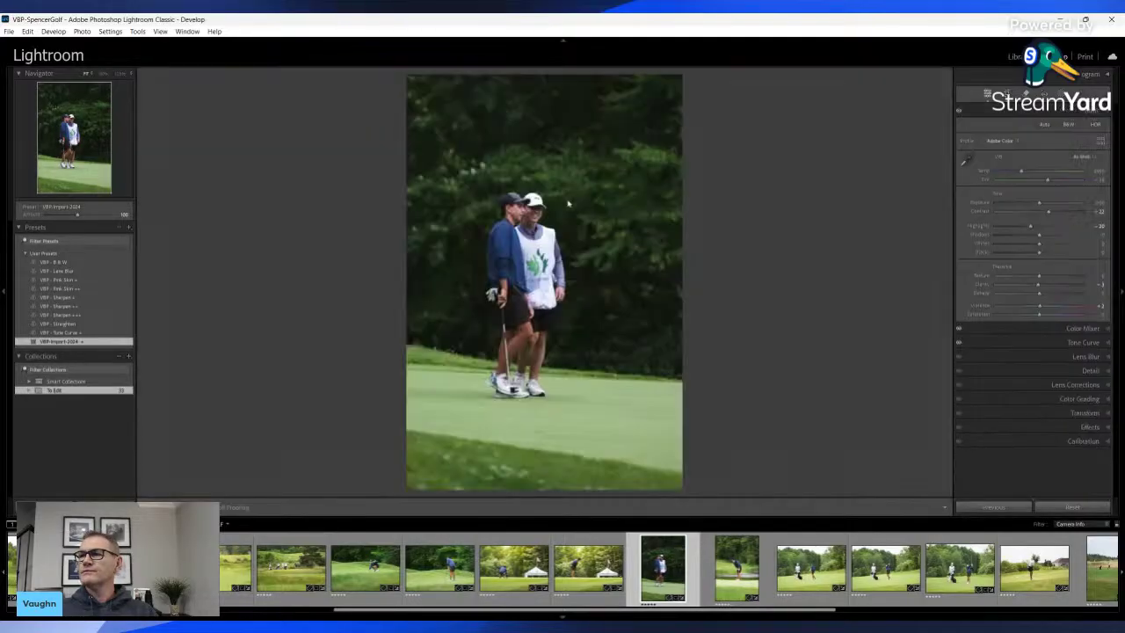
Change the golfer and caddie photo's crop to a 5 x 7 aspect ratio and enlarge and reposition it around the pair
{"action": "key", "text": "r"}
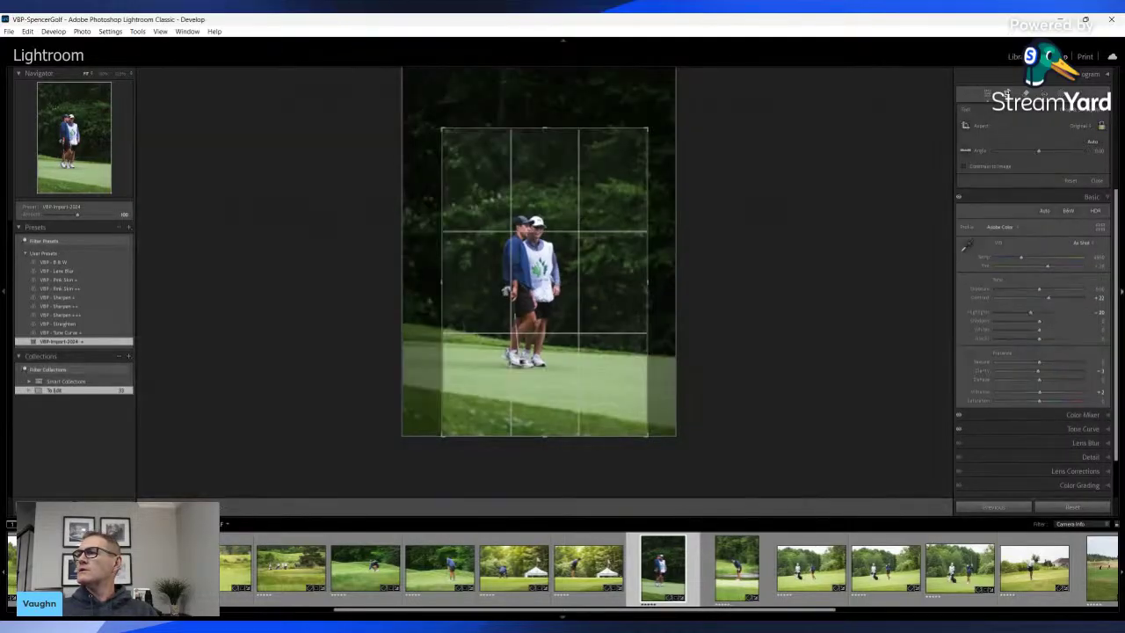
{"action": "left_click", "coordinate": [1018, 212]}
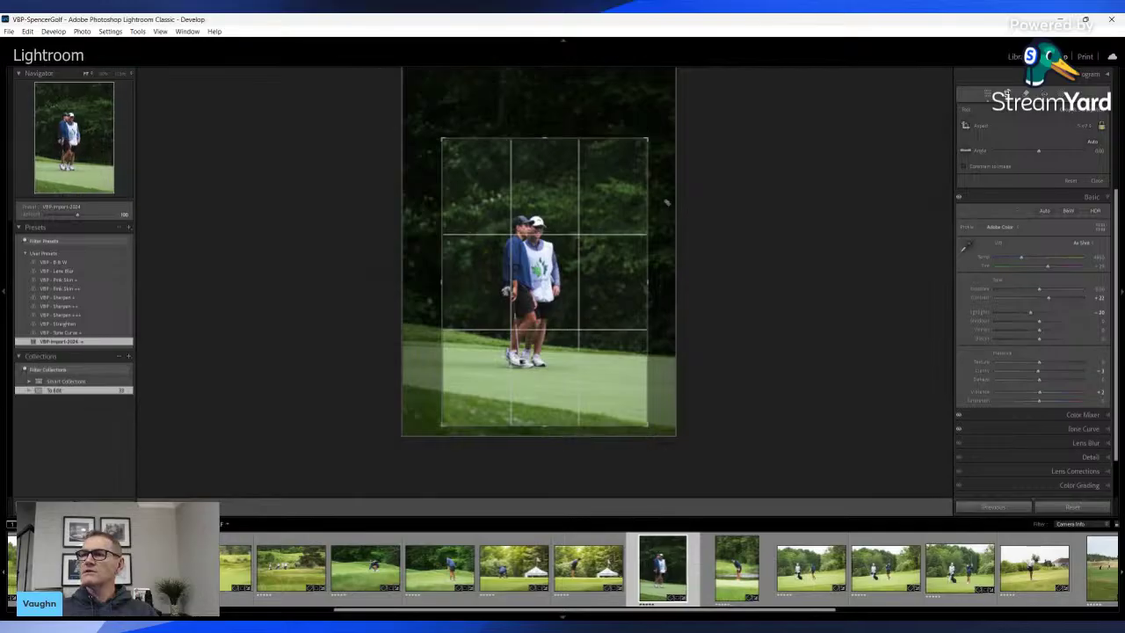
{"action": "left_click_drag", "start_coordinate": [595, 137], "coordinate": [555, 145]}
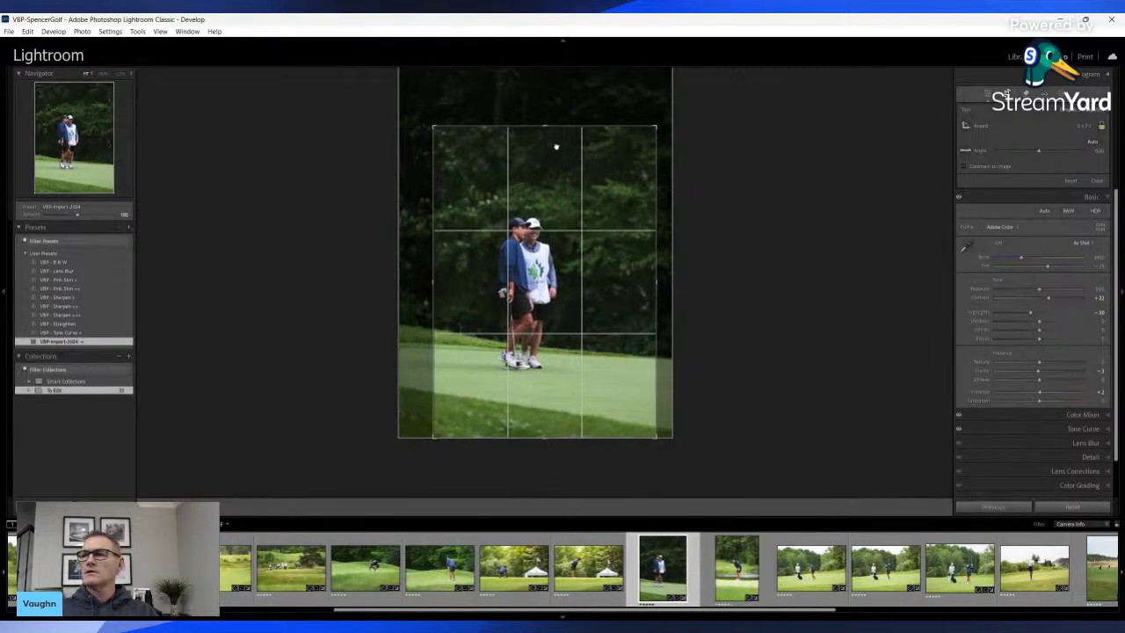
{"action": "key", "text": "Return"}
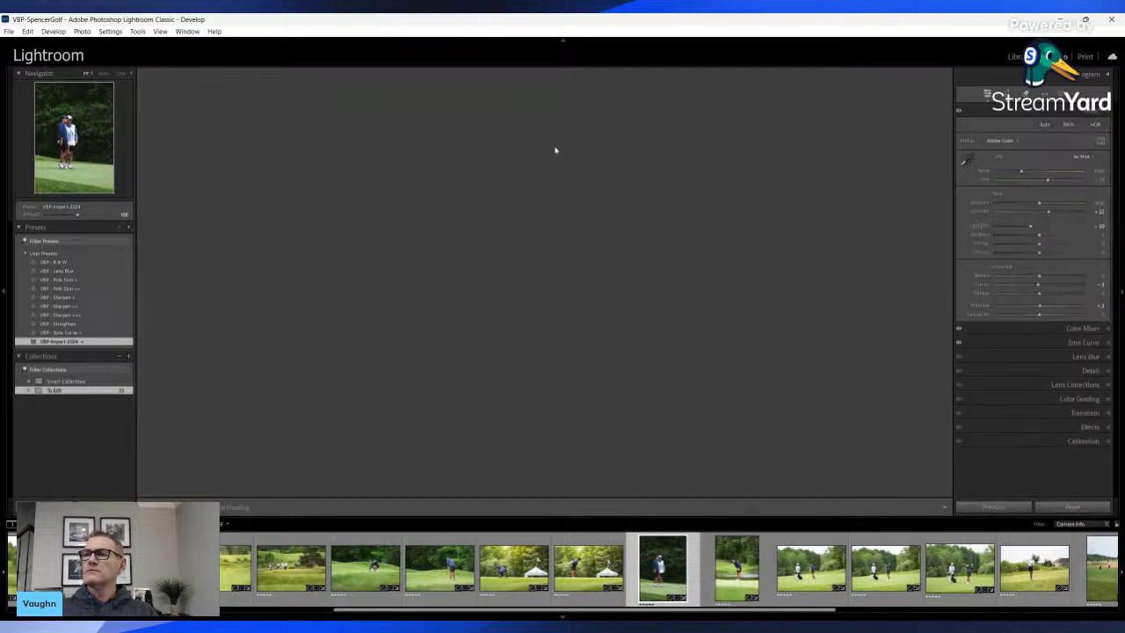
Add a large radial gradient centred on the dark trees with a warmer temperature, exposure about 0.77 and lowered highlights
{"action": "key", "text": "shift+m"}
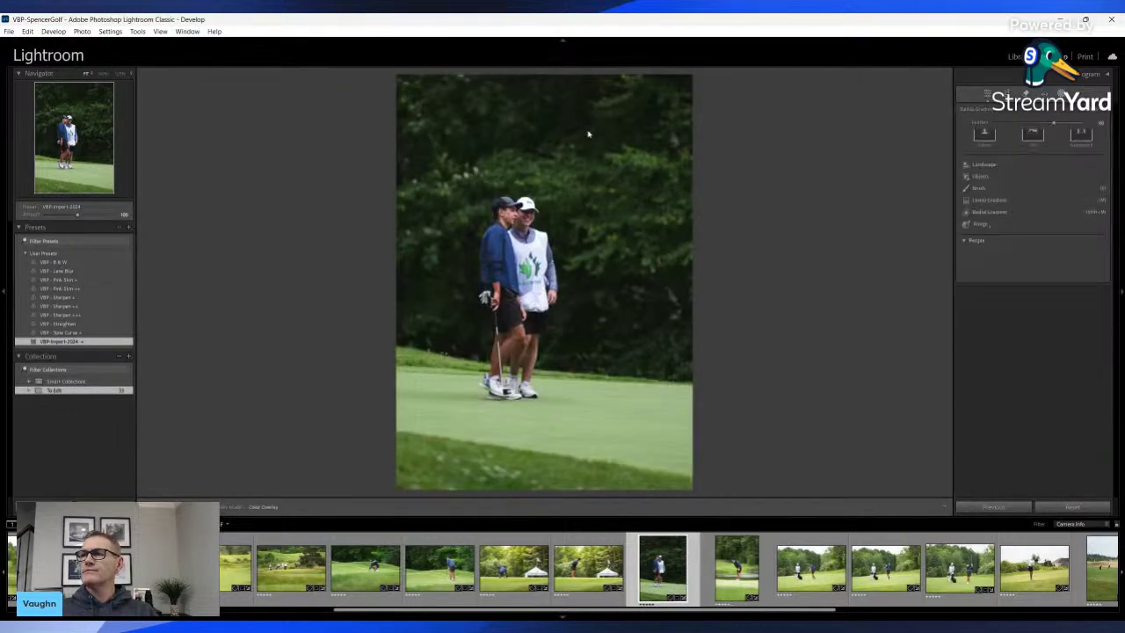
{"action": "left_click_drag", "start_coordinate": [588, 133], "coordinate": [813, 469]}
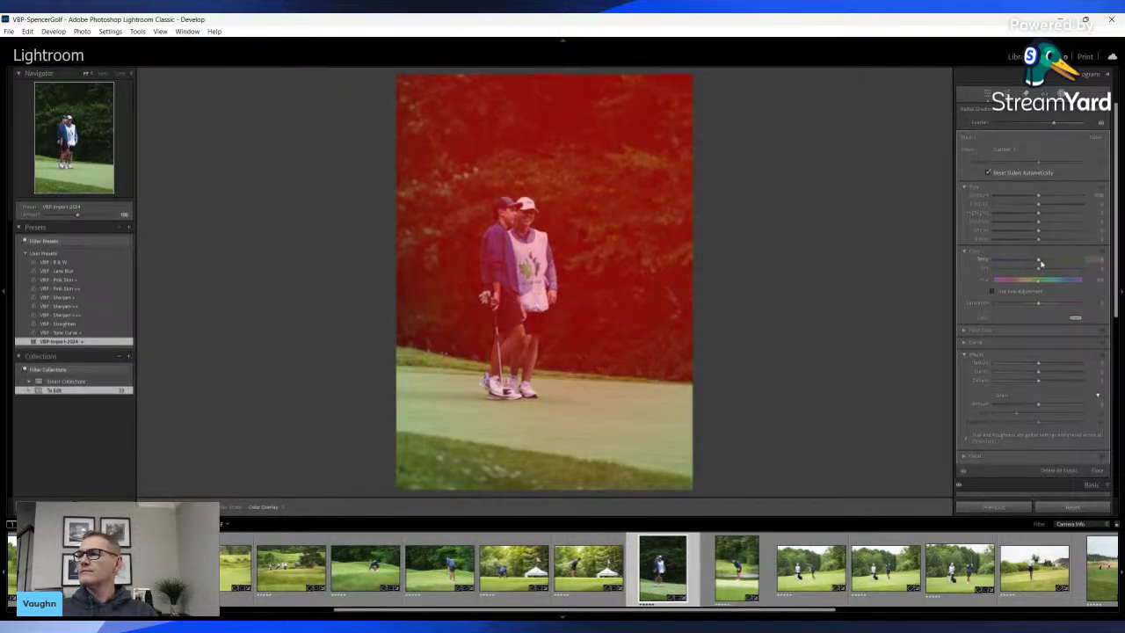
{"action": "left_click_drag", "start_coordinate": [1040, 260], "coordinate": [1039, 261]}
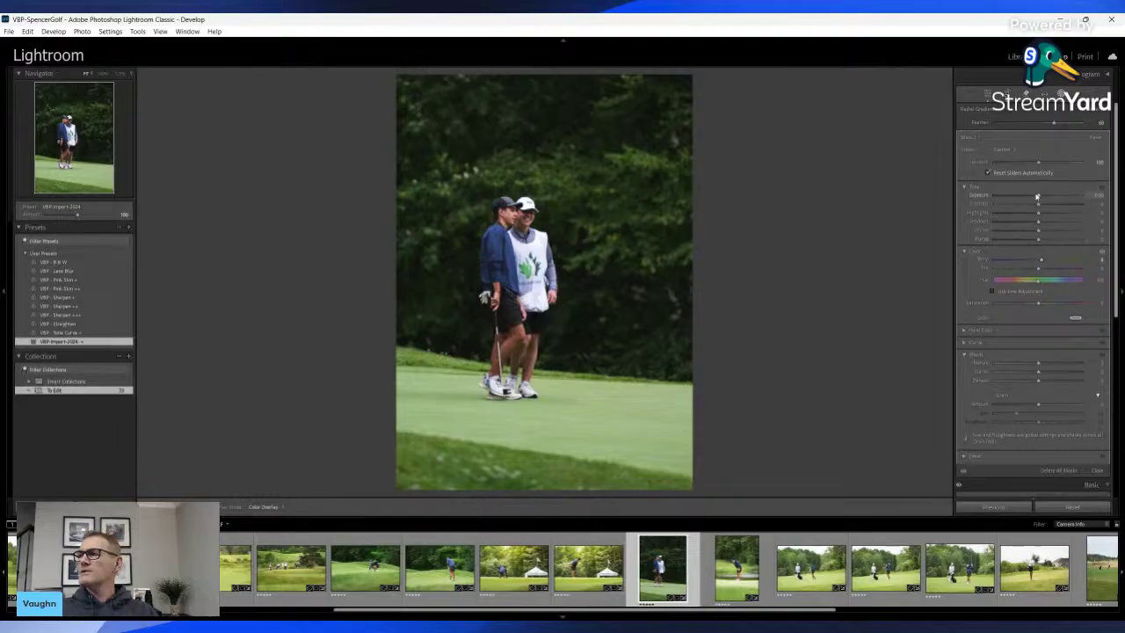
{"action": "left_click_drag", "start_coordinate": [1040, 199], "coordinate": [1023, 217]}
{"action": "left_click_drag", "start_coordinate": [1033, 215], "coordinate": [1030, 214]}
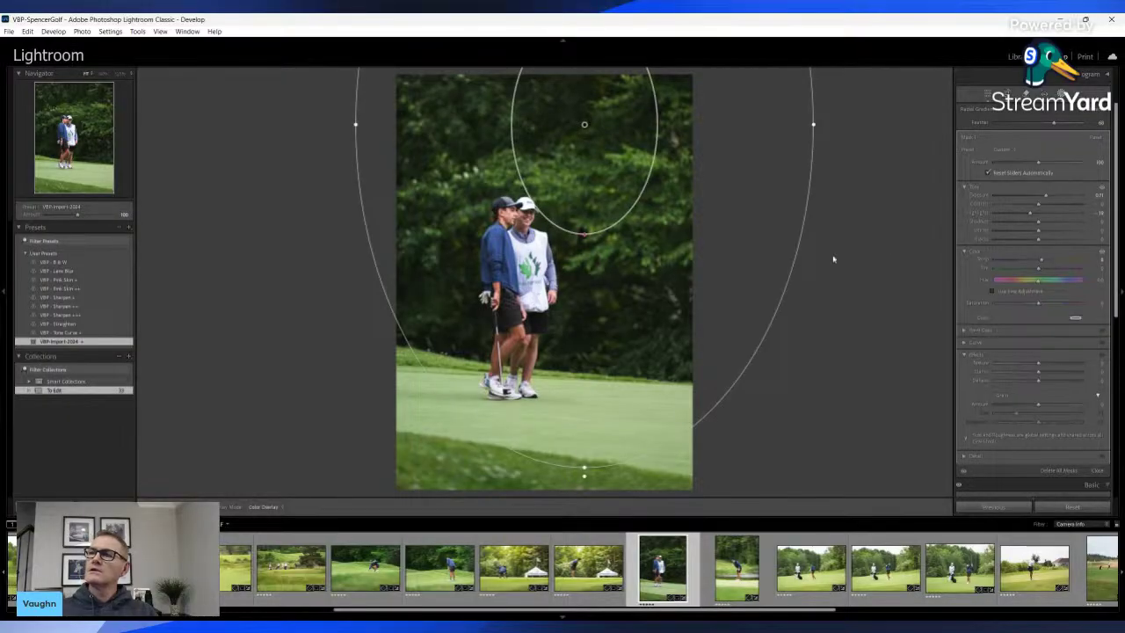
{"action": "key", "text": "Return"}
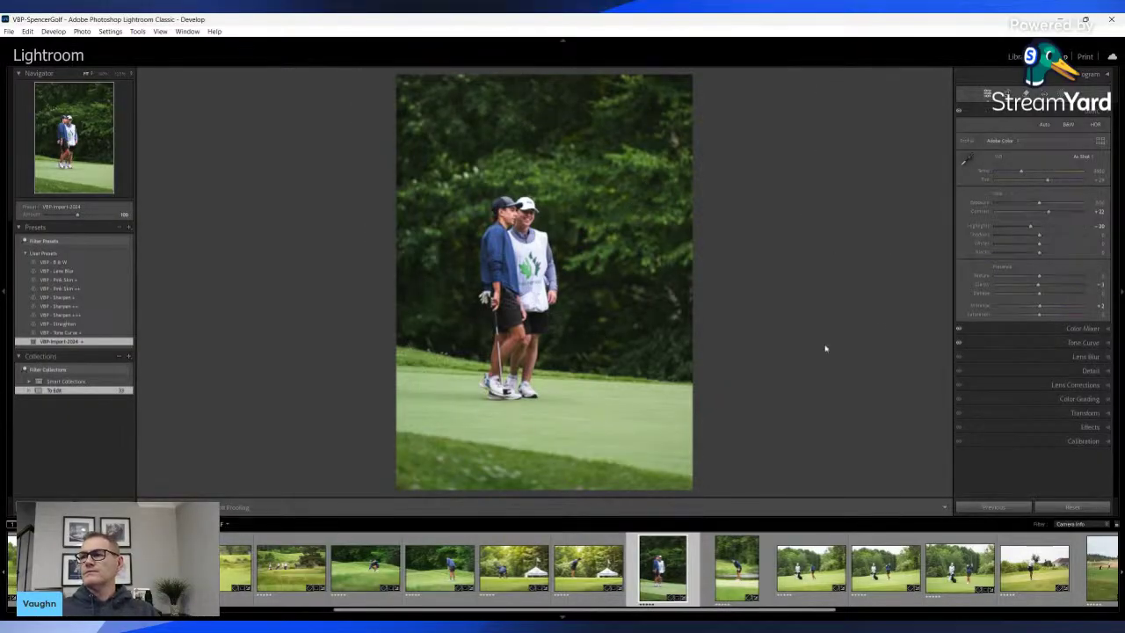
Add a slanted linear gradient over the foreground and a flat radial gradient with slightly raised exposure on the green at the pair's feet
{"action": "key", "text": "m"}
{"action": "left_click_drag", "start_coordinate": [740, 451], "coordinate": [703, 243]}
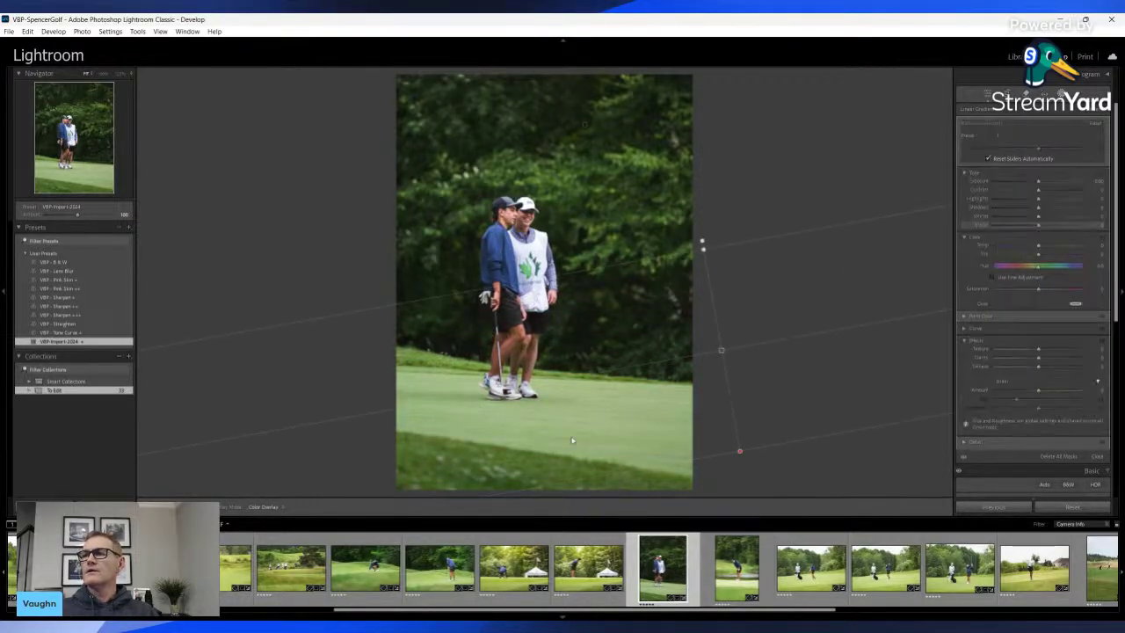
{"action": "key", "text": "shift+m"}
{"action": "left_click_drag", "start_coordinate": [517, 404], "coordinate": [602, 427]}
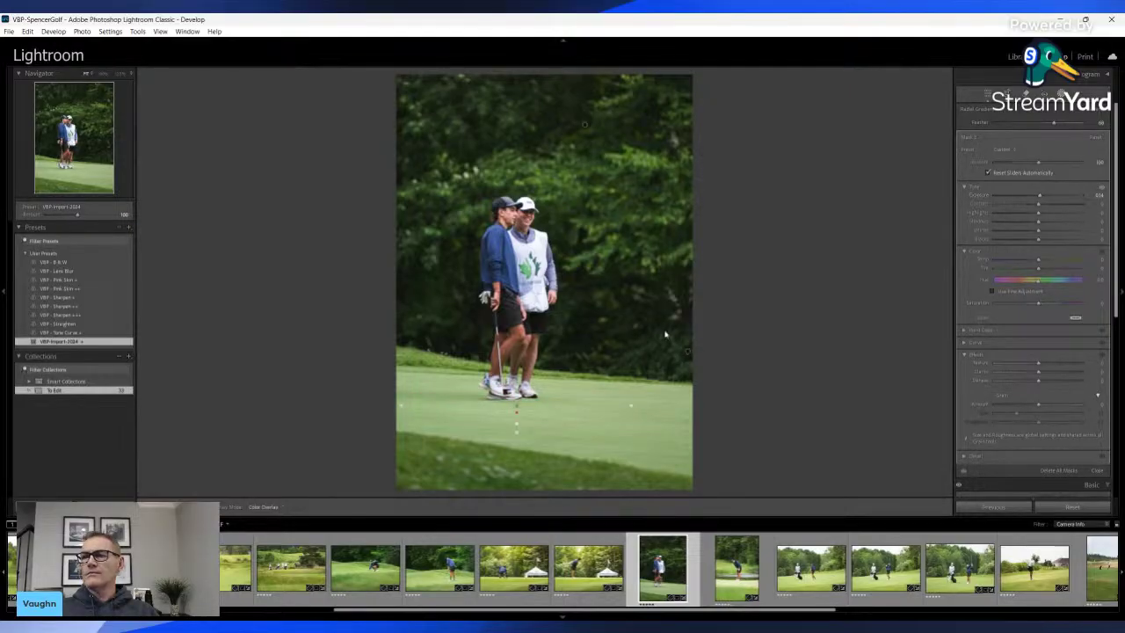
{"action": "key", "text": "shift+w"}
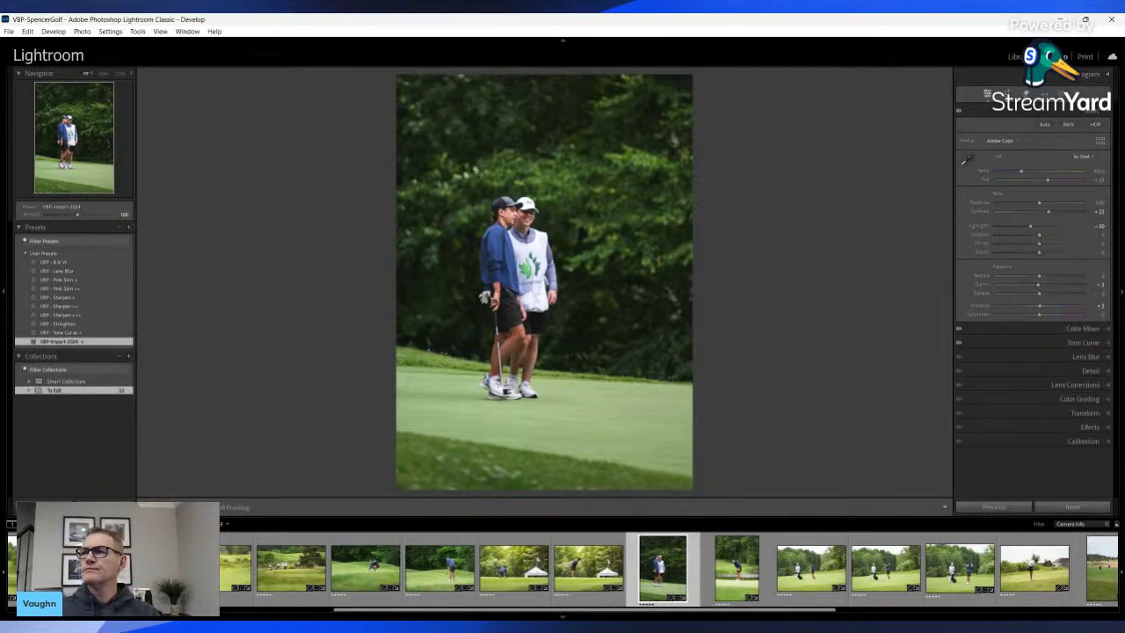
Warm the photo's overall white balance slightly, then add a narrow radial gradient with slightly raised exposure over the pair's legs
{"action": "left_click_drag", "start_coordinate": [1022, 171], "coordinate": [1024, 172]}
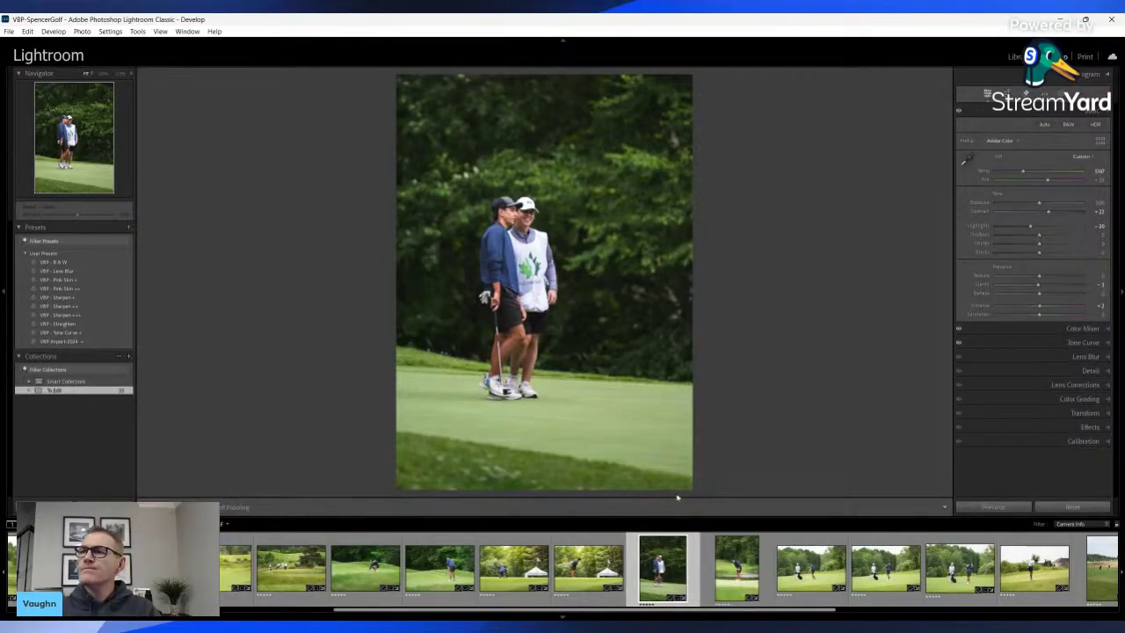
{"action": "key", "text": "shift+m"}
{"action": "left_click_drag", "start_coordinate": [517, 304], "coordinate": [535, 381]}
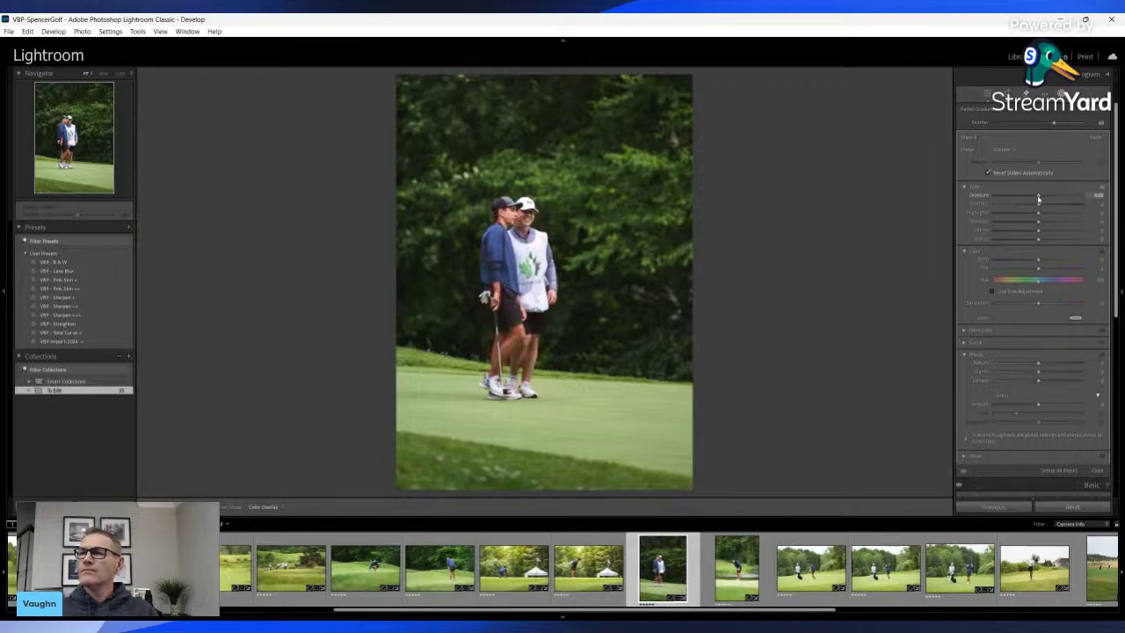
{"action": "left_click_drag", "start_coordinate": [1038, 198], "coordinate": [1041, 199]}
{"action": "key", "text": "shift+w"}
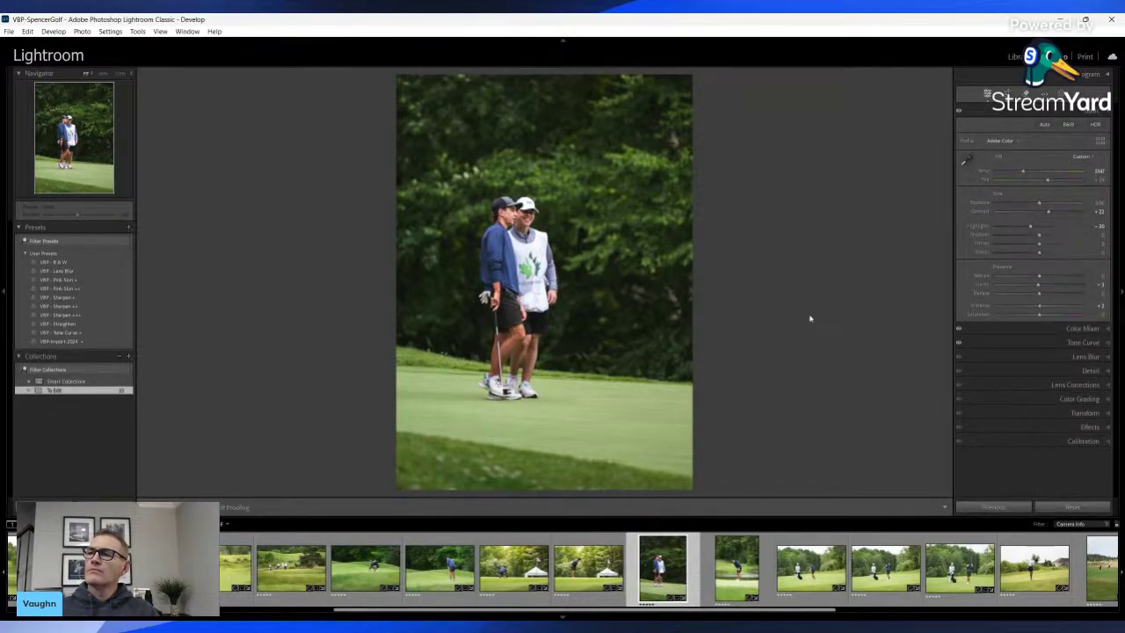
In the next portrait, set the highlights to -100 and add a flat, wide radial gradient across the green with lowered highlights and exposure
{"action": "key", "text": "Right"}
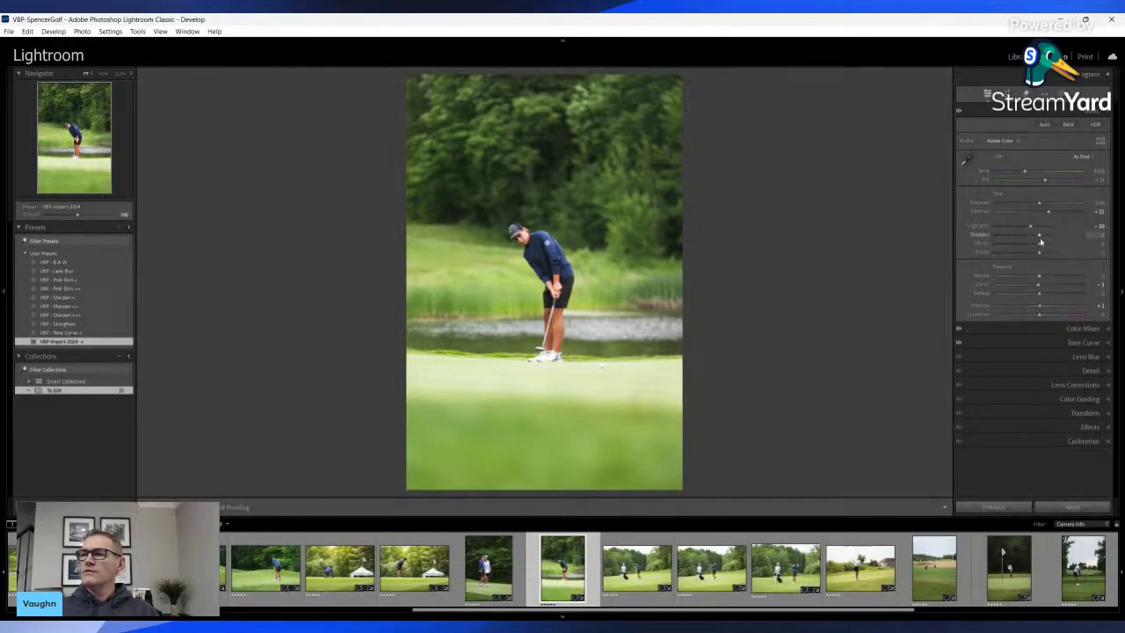
{"action": "key", "text": "k"}
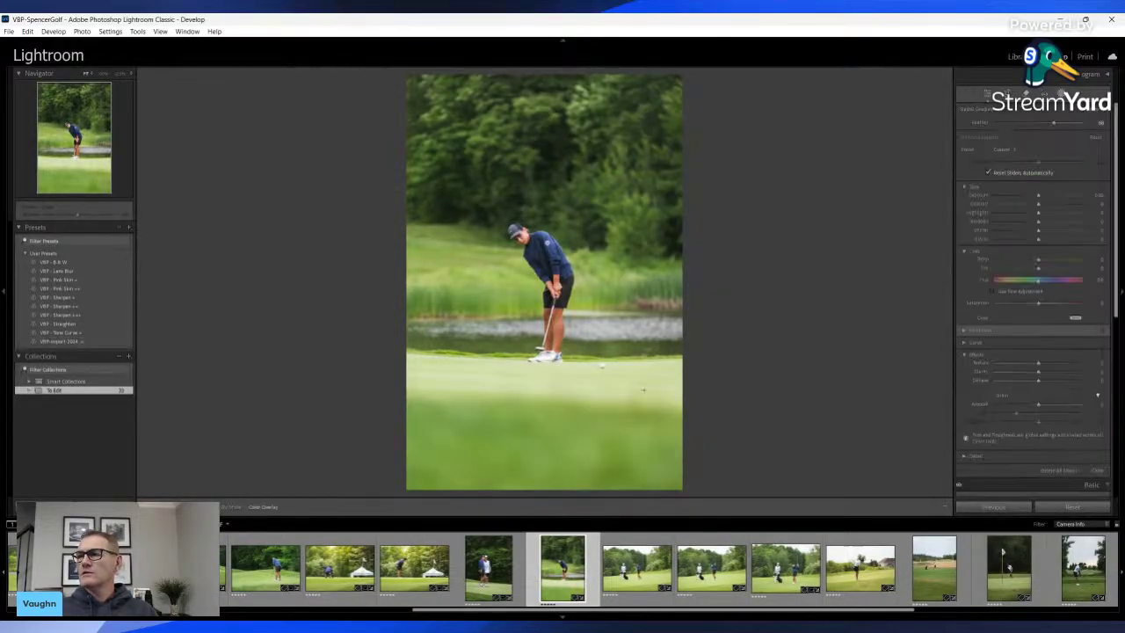
{"action": "mouse_move", "coordinate": [545, 372]}
{"action": "left_mouse_down"}
{"action": "mouse_move", "coordinate": [770, 401]}
{"action": "mouse_move", "coordinate": [797, 416]}
{"action": "left_mouse_up"}
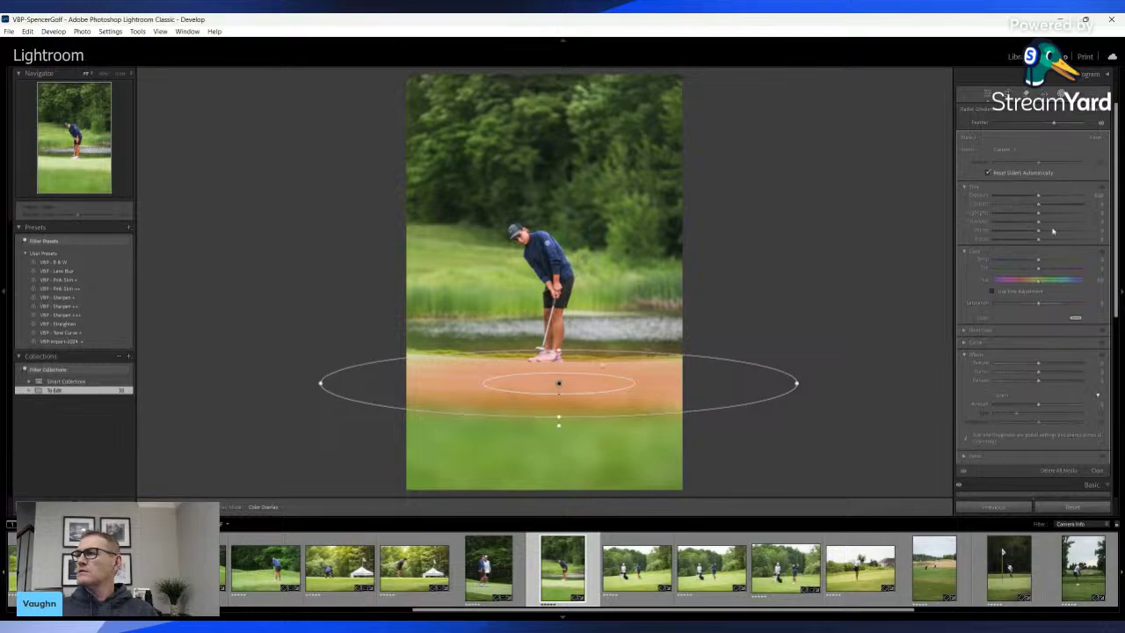
{"action": "mouse_move", "coordinate": [1038, 213]}
{"action": "left_mouse_down"}
{"action": "mouse_move", "coordinate": [1006, 213]}
{"action": "mouse_move", "coordinate": [1032, 200]}
{"action": "left_mouse_up"}
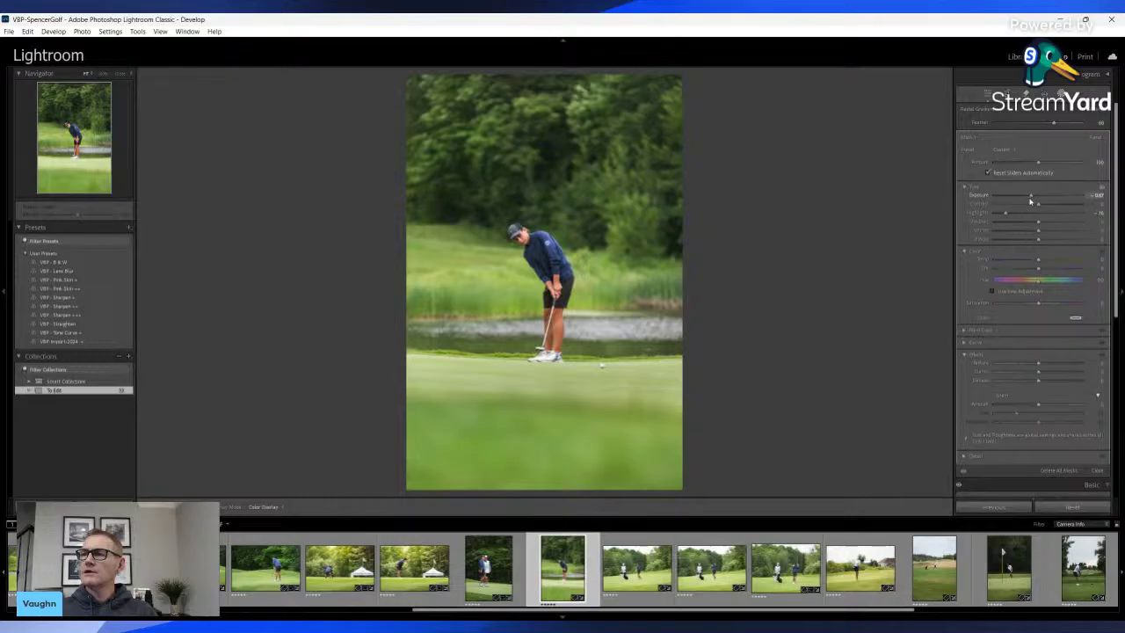
Crop the putting portrait tighter around the golfer at a 5 x 7 ratio and compare the result with the unedited version
{"action": "key", "text": "r"}
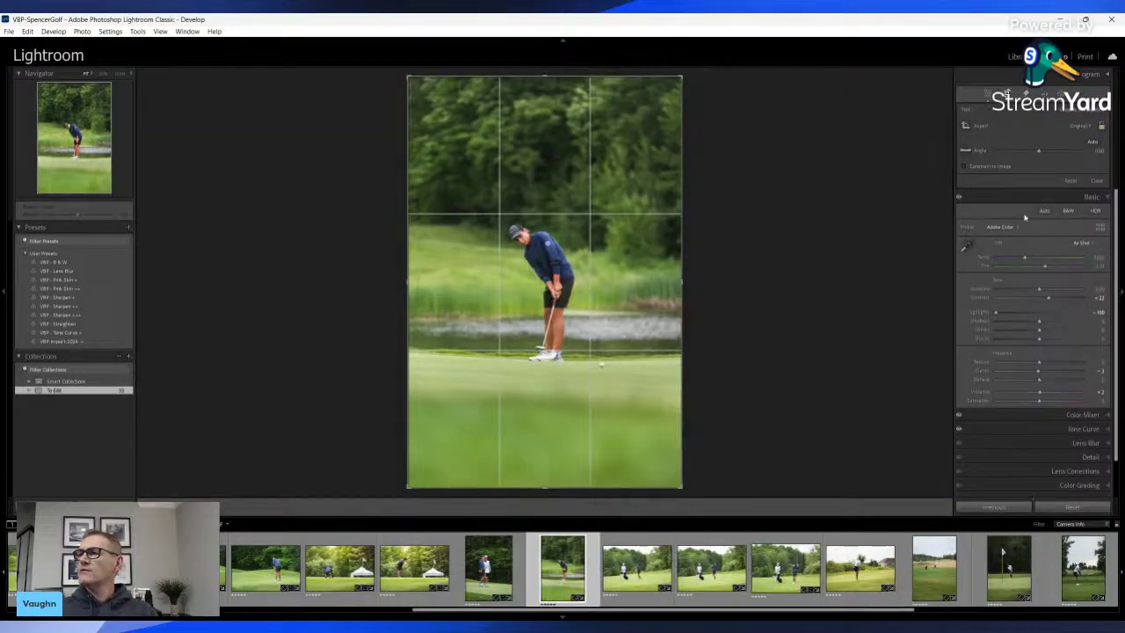
{"action": "left_click_drag", "start_coordinate": [597, 76], "coordinate": [598, 107]}
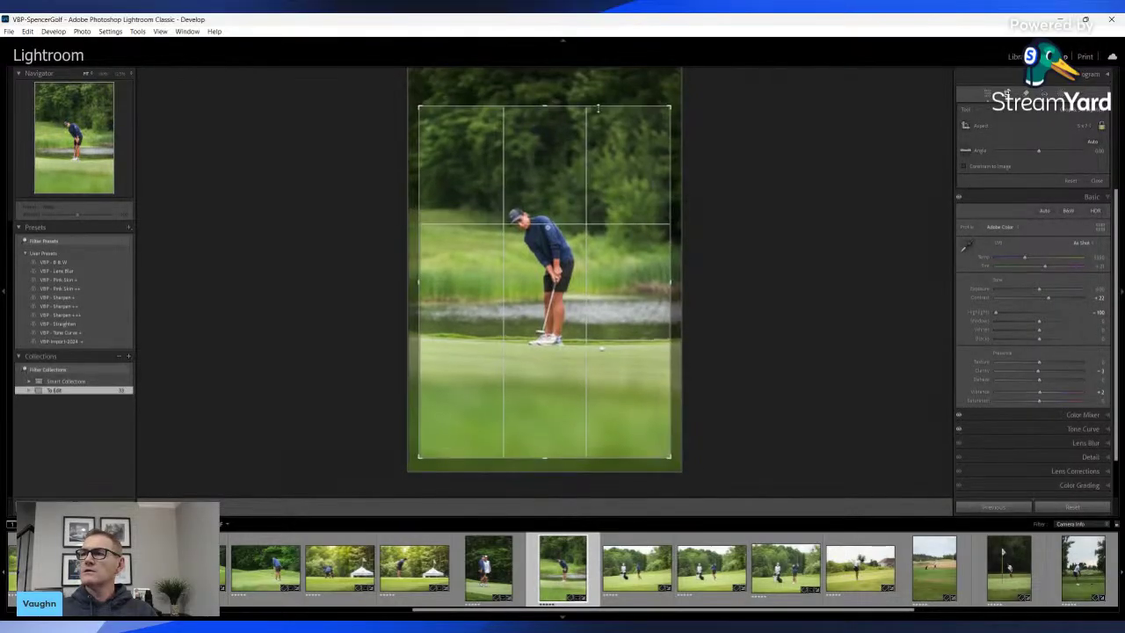
{"action": "left_click_drag", "start_coordinate": [466, 458], "coordinate": [467, 455]}
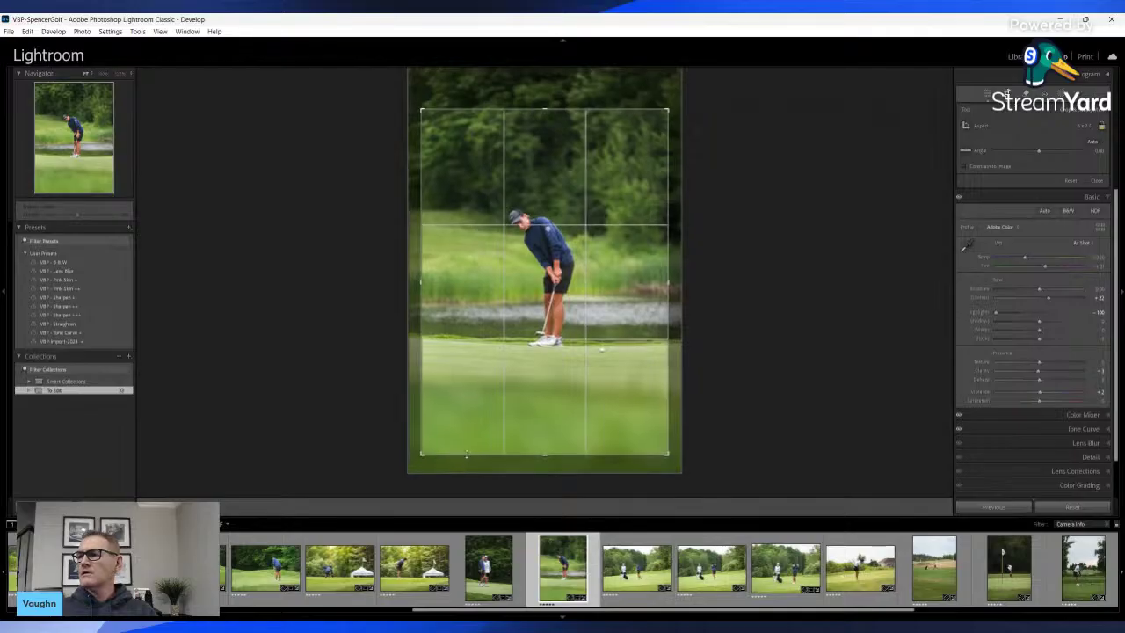
{"action": "left_click_drag", "start_coordinate": [609, 108], "coordinate": [608, 112]}
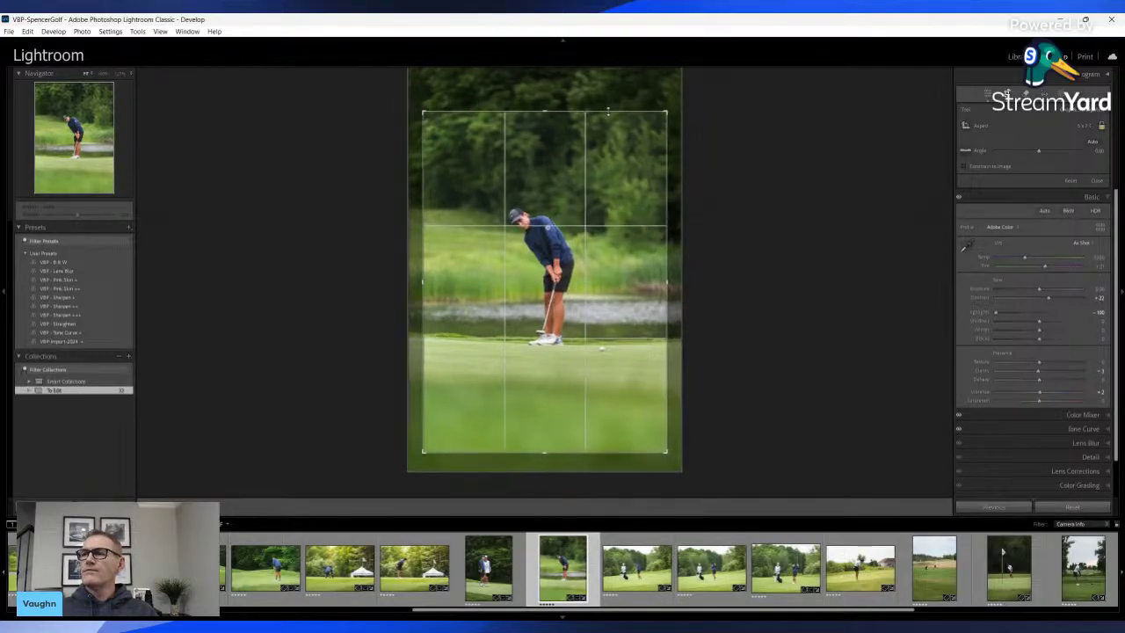
{"action": "key", "text": "Return"}
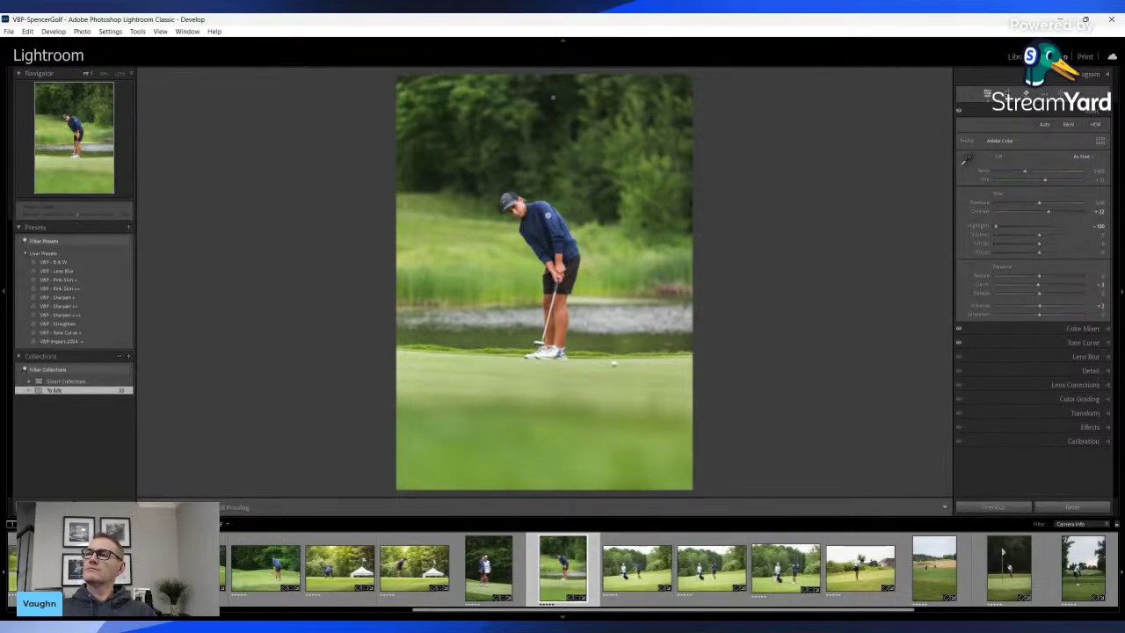
{"action": "key", "text": "y"}
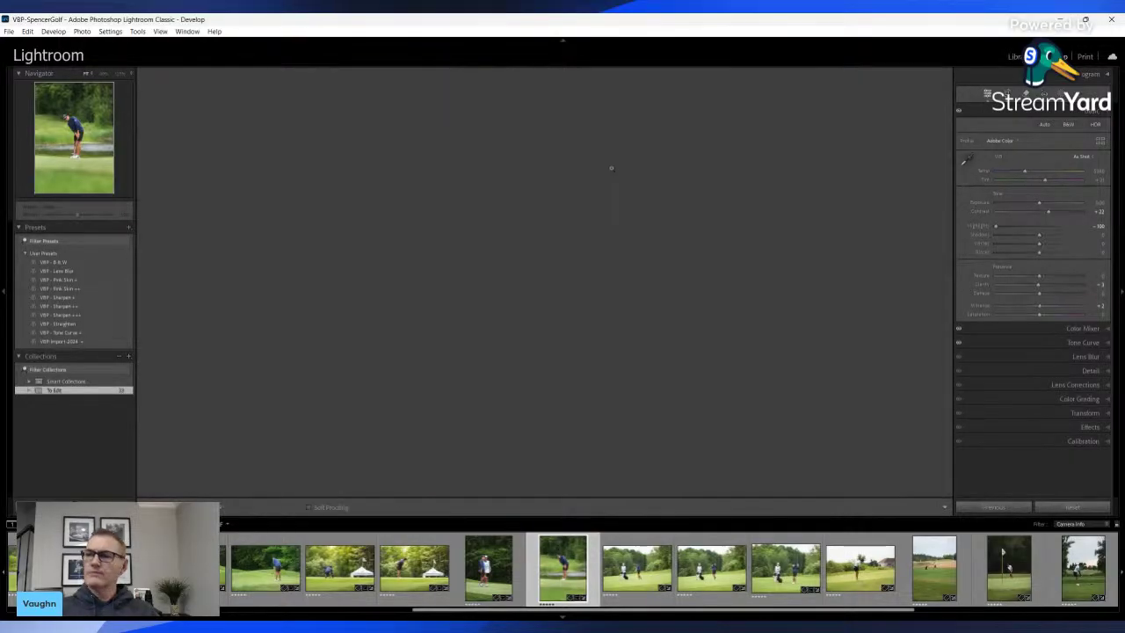
{"action": "key", "text": "y"}
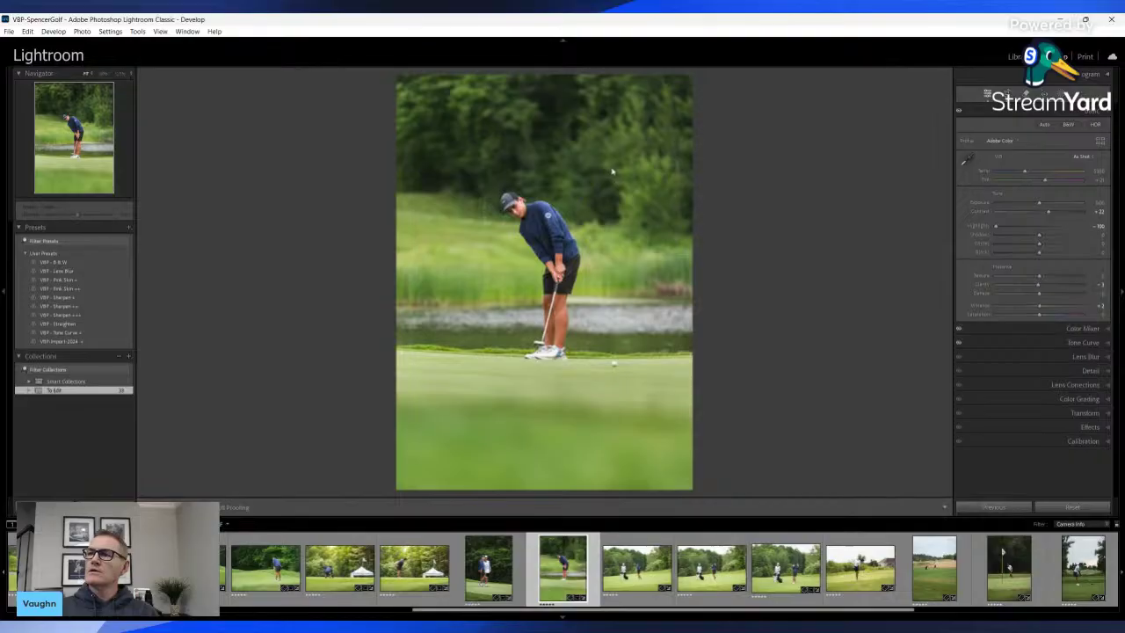
{"action": "key", "text": "backslash"}
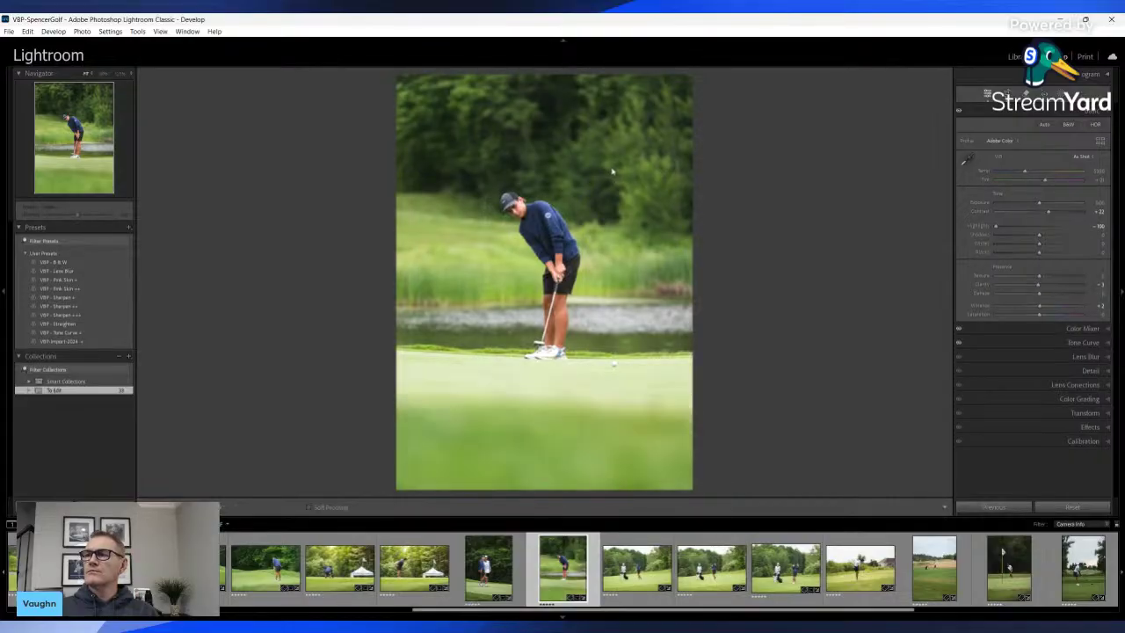
{"action": "key", "text": "backslash"}
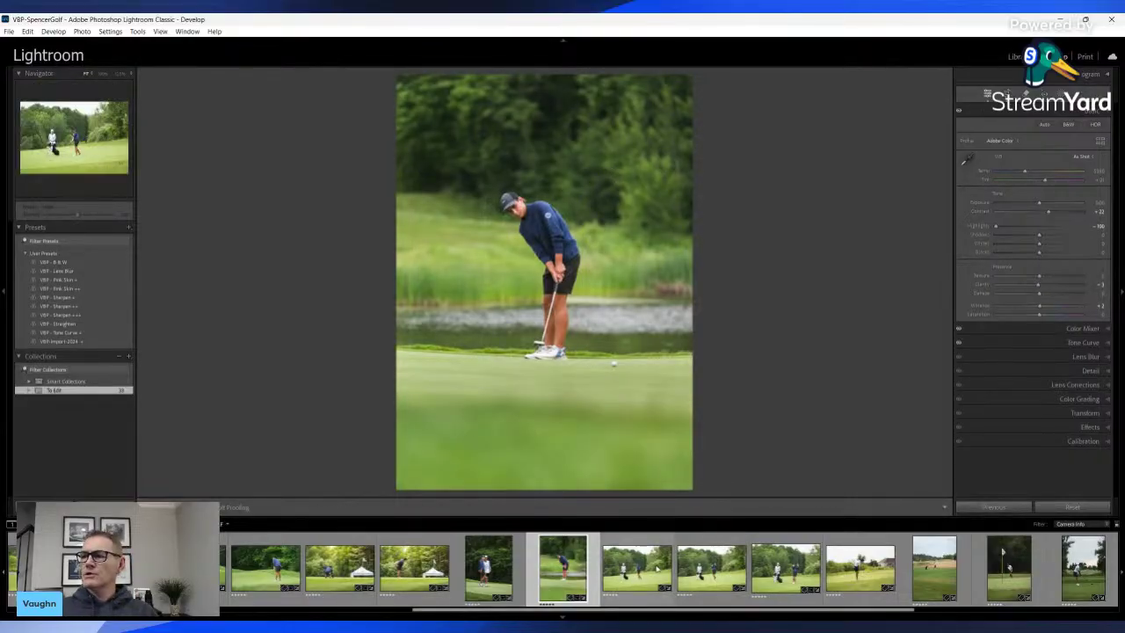
In the next photo of the golfer and caddie, rotate about 3.5 degrees to level the green and crop to 5 x 7 around the pair
{"action": "left_click", "coordinate": [659, 569]}
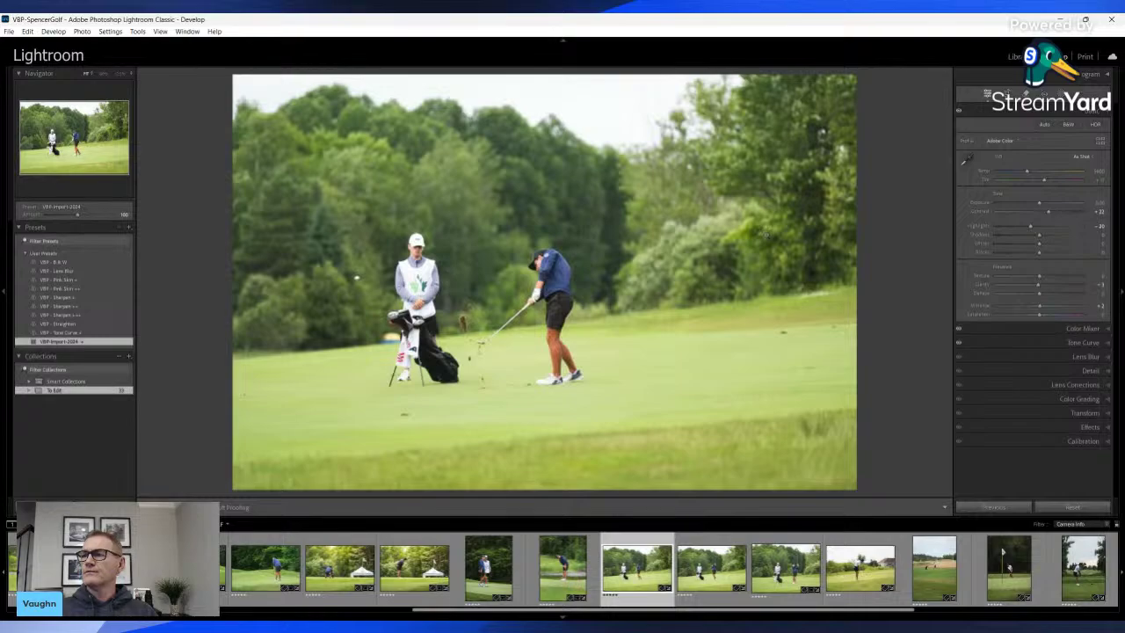
{"action": "key", "text": "r"}
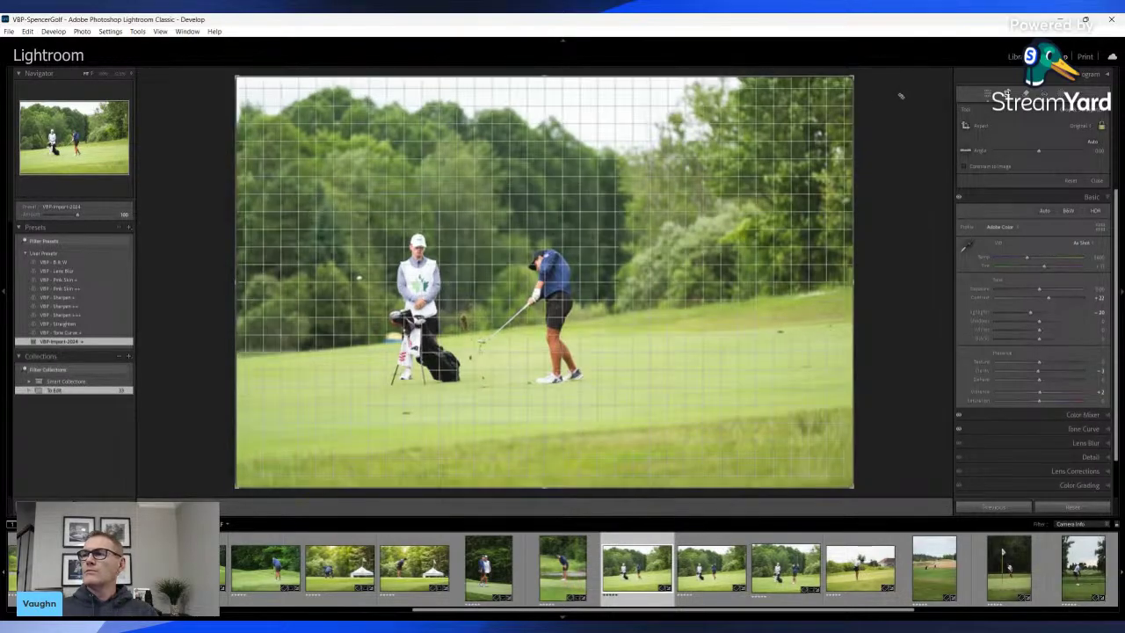
{"action": "left_click_drag", "start_coordinate": [901, 104], "coordinate": [921, 133]}
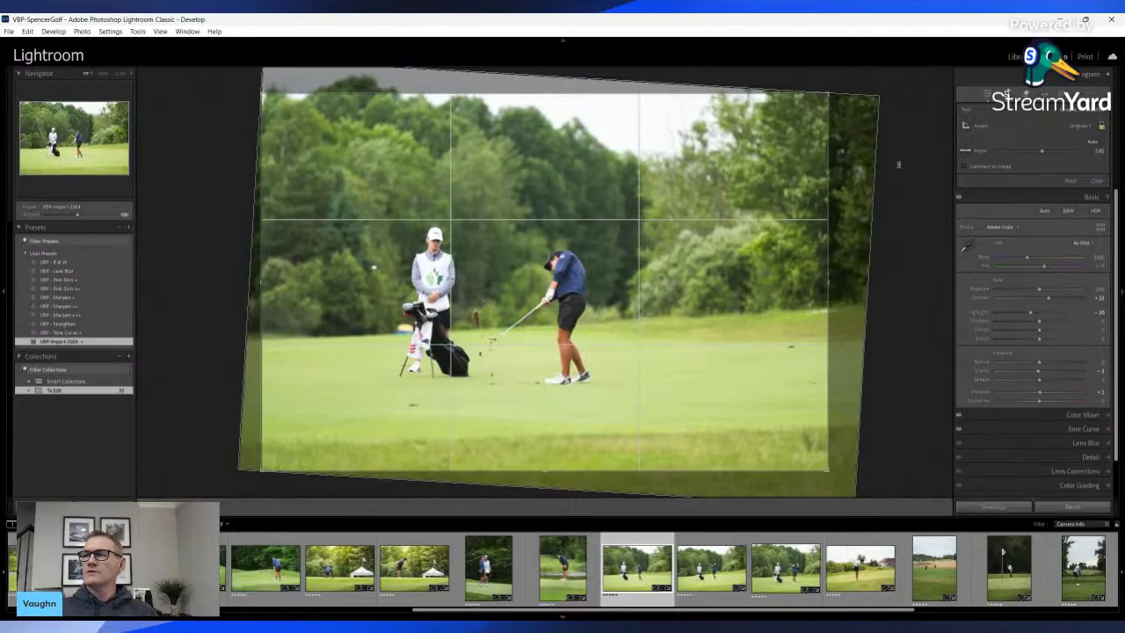
{"action": "left_click", "coordinate": [1019, 217]}
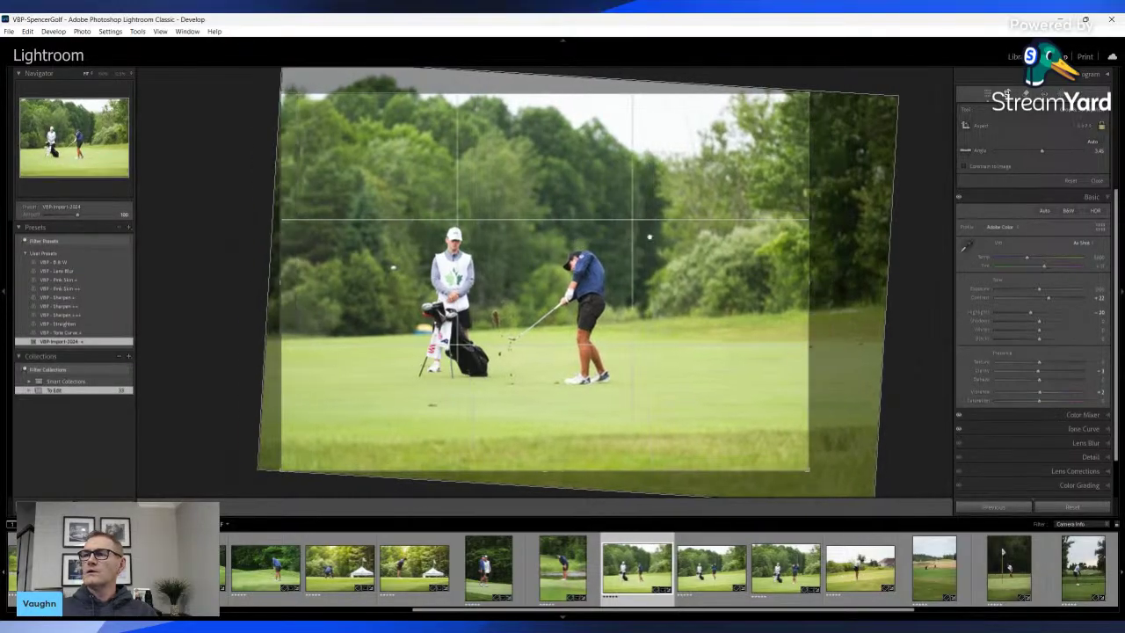
{"action": "left_click_drag", "start_coordinate": [807, 188], "coordinate": [783, 182]}
{"action": "left_click_drag", "start_coordinate": [499, 230], "coordinate": [494, 212]}
{"action": "key", "text": "Return"}
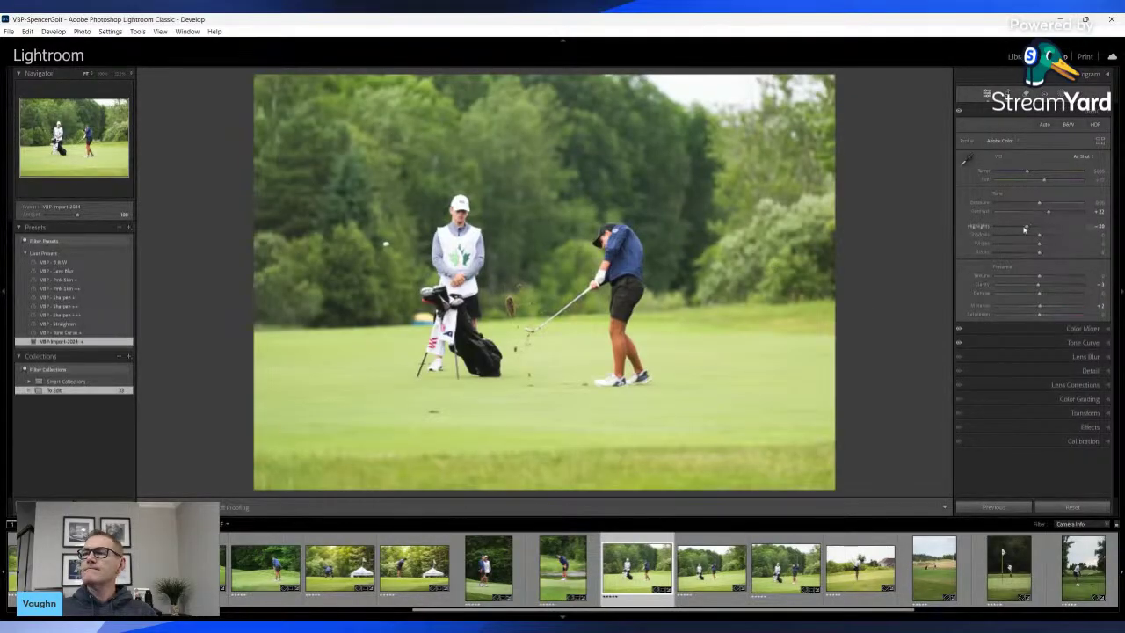
Set the photo's highlights to -100 and check the flying ball at close range
{"action": "left_click_drag", "start_coordinate": [1030, 226], "coordinate": [979, 230]}
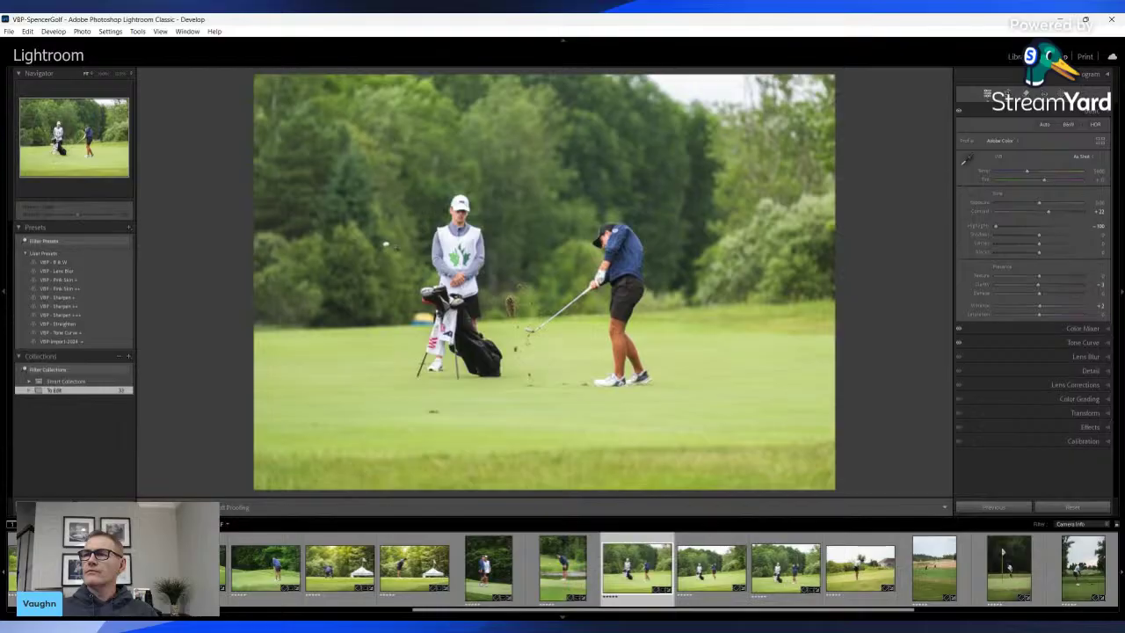
{"action": "left_click", "coordinate": [387, 247]}
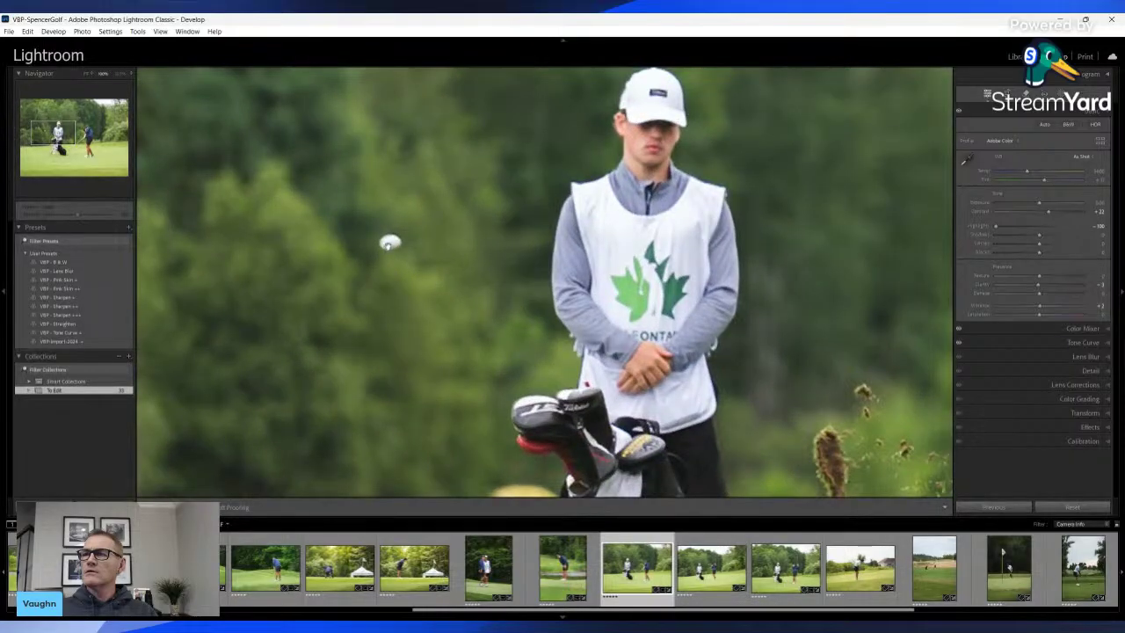
{"action": "left_click", "coordinate": [388, 244]}
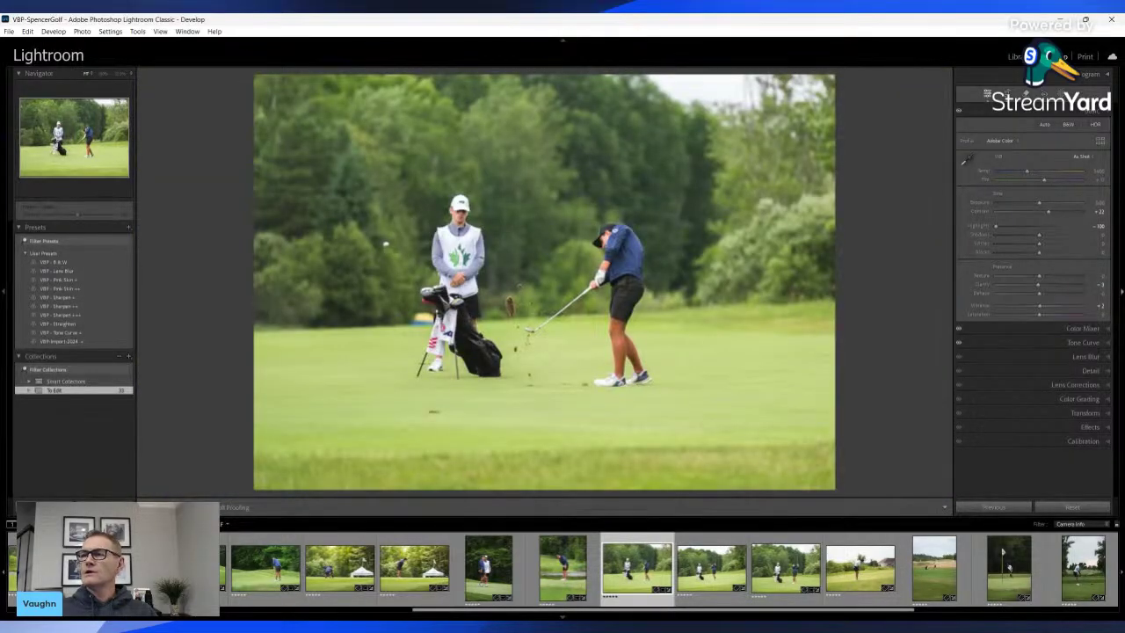
Add a wide radial gradient over the foreground grass and a slightly slanted linear gradient rising from the lower edge, each with slightly lowered exposure
{"action": "key", "text": "k"}
{"action": "left_click_drag", "start_coordinate": [517, 437], "coordinate": [774, 411]}
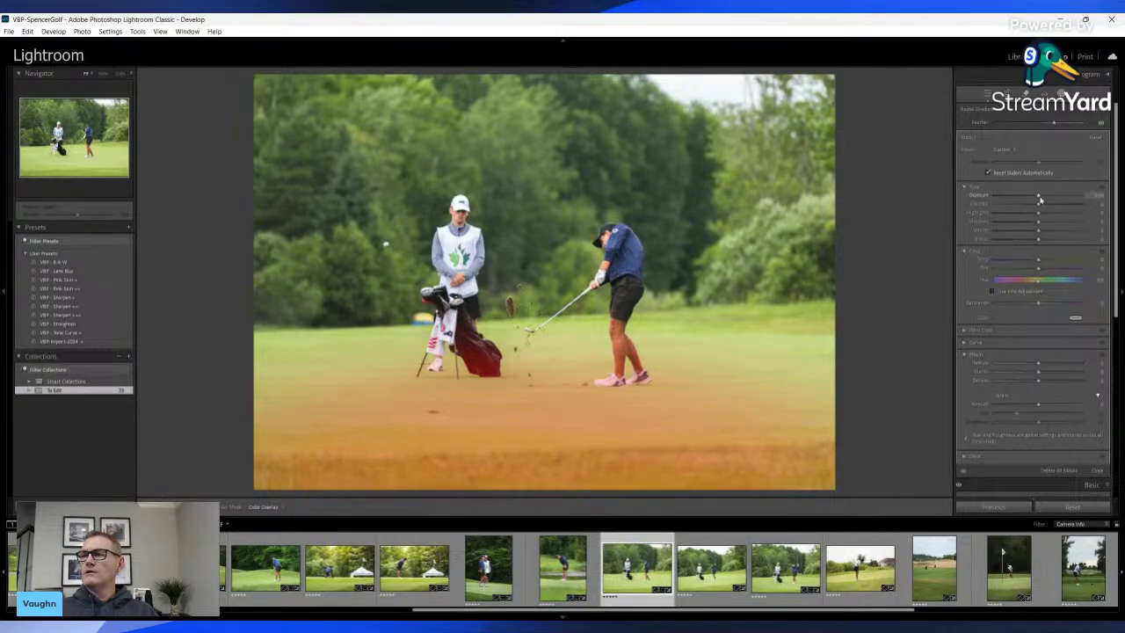
{"action": "left_click_drag", "start_coordinate": [1040, 200], "coordinate": [1038, 197]}
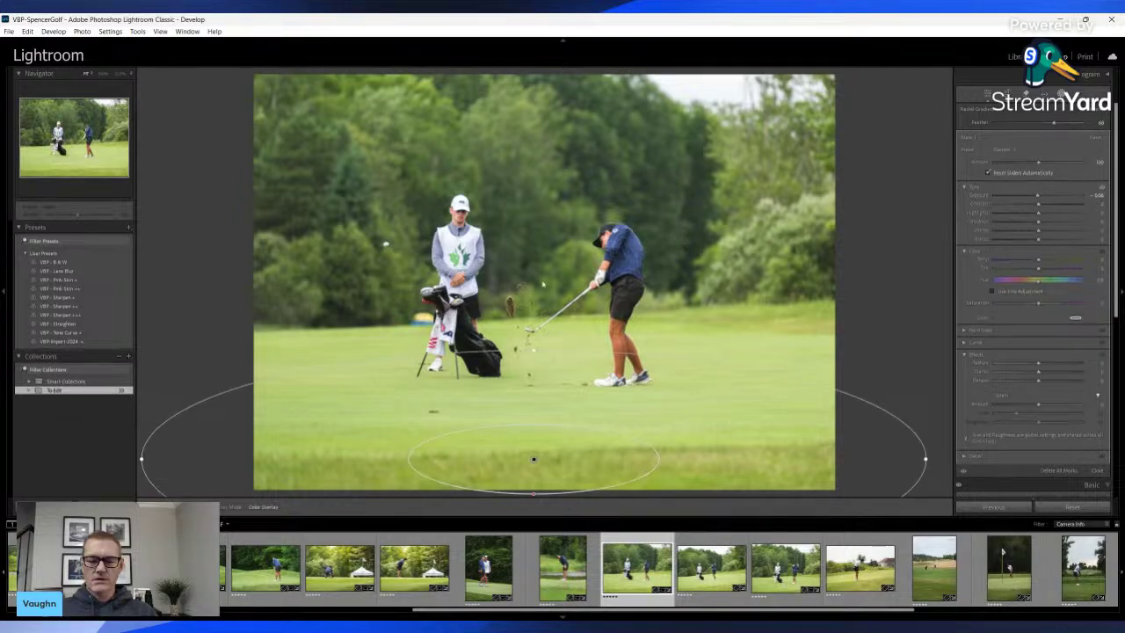
{"action": "key", "text": "m"}
{"action": "left_click_drag", "start_coordinate": [887, 487], "coordinate": [871, 299]}
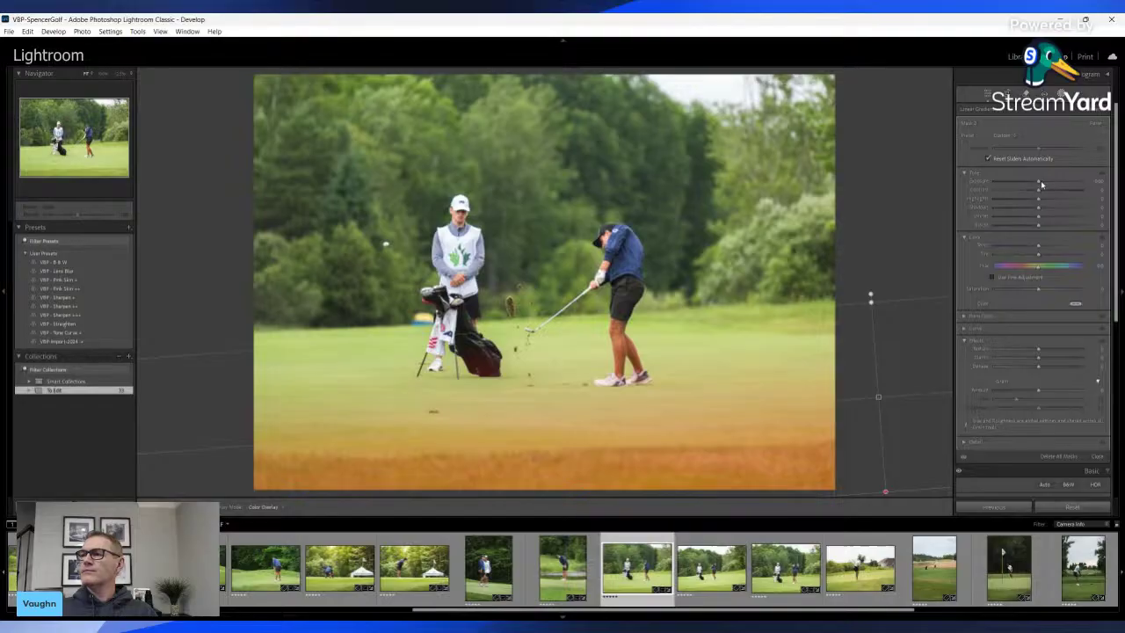
{"action": "left_click_drag", "start_coordinate": [1041, 180], "coordinate": [1039, 182]}
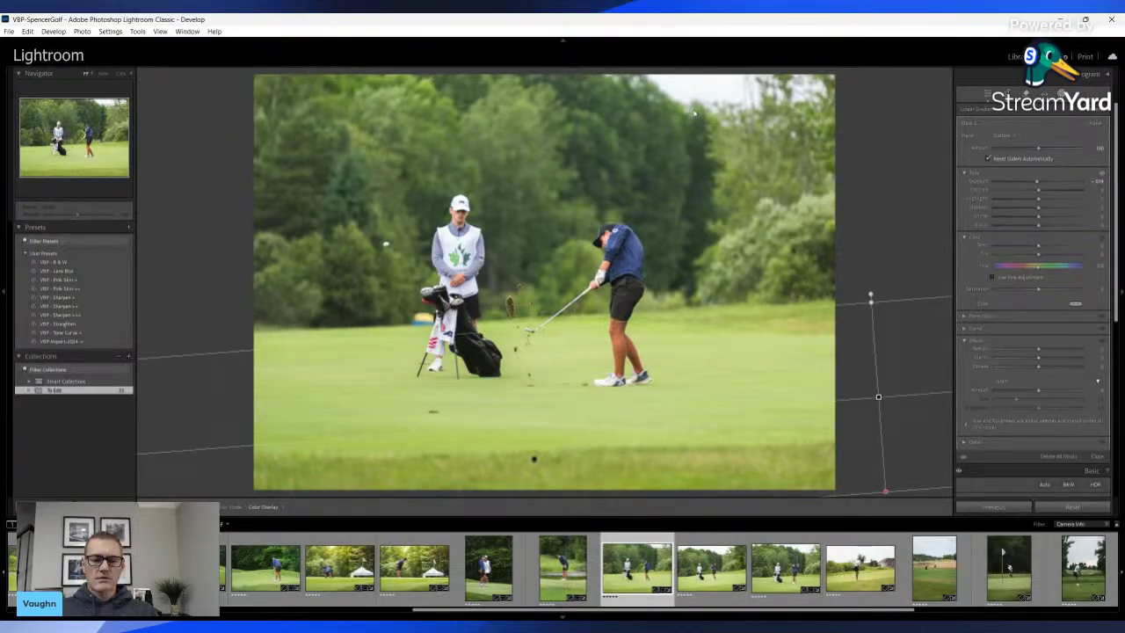
Tighten the crop around the golfer and caddie to cut out most of the sky, and raise the clarity slightly
{"action": "key", "text": "r"}
{"action": "left_click_drag", "start_coordinate": [786, 109], "coordinate": [776, 114]}
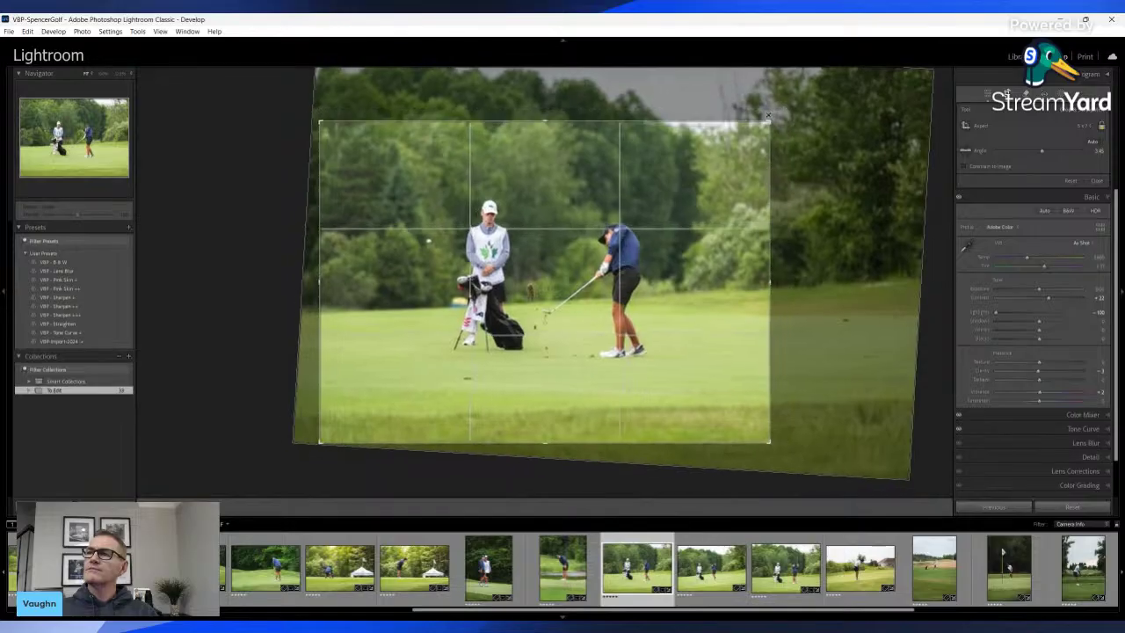
{"action": "key", "text": "Return"}
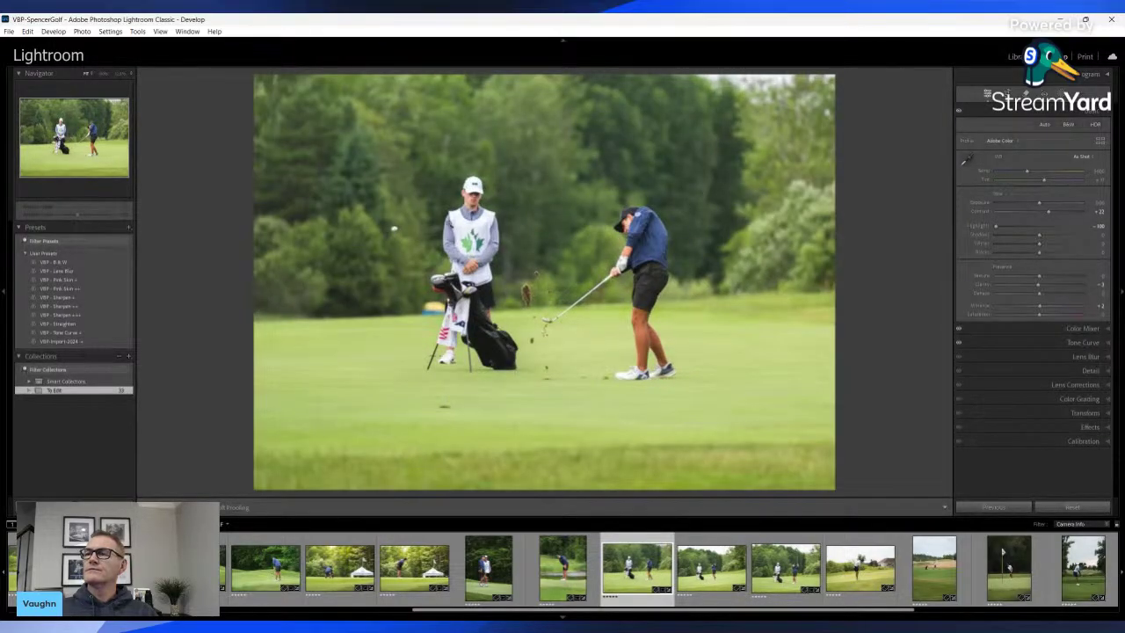
{"action": "key", "text": "m"}
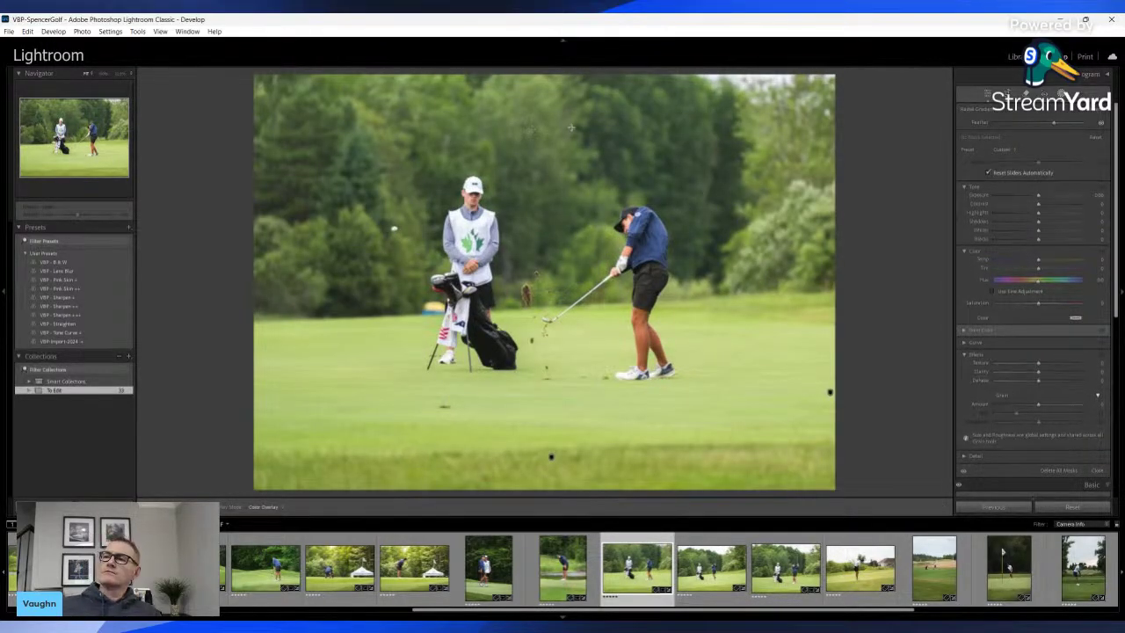
{"action": "key", "text": "m"}
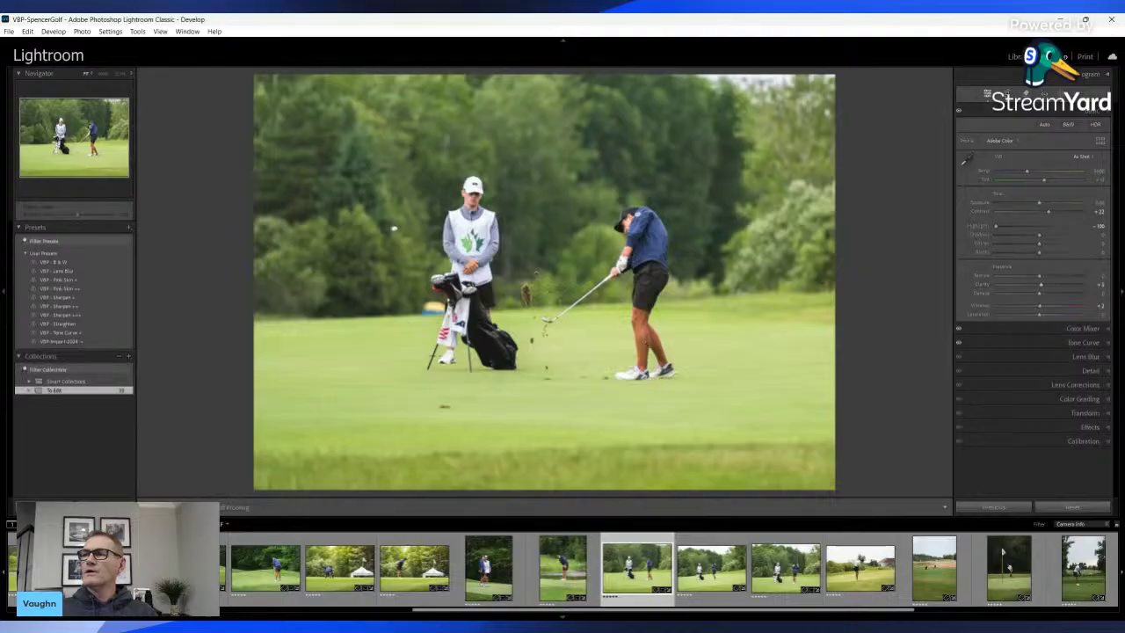
Review the next two shots of the golfer and caddie, then sync the edited photo's settings, crop and masks to both
{"action": "key", "text": "Right"}
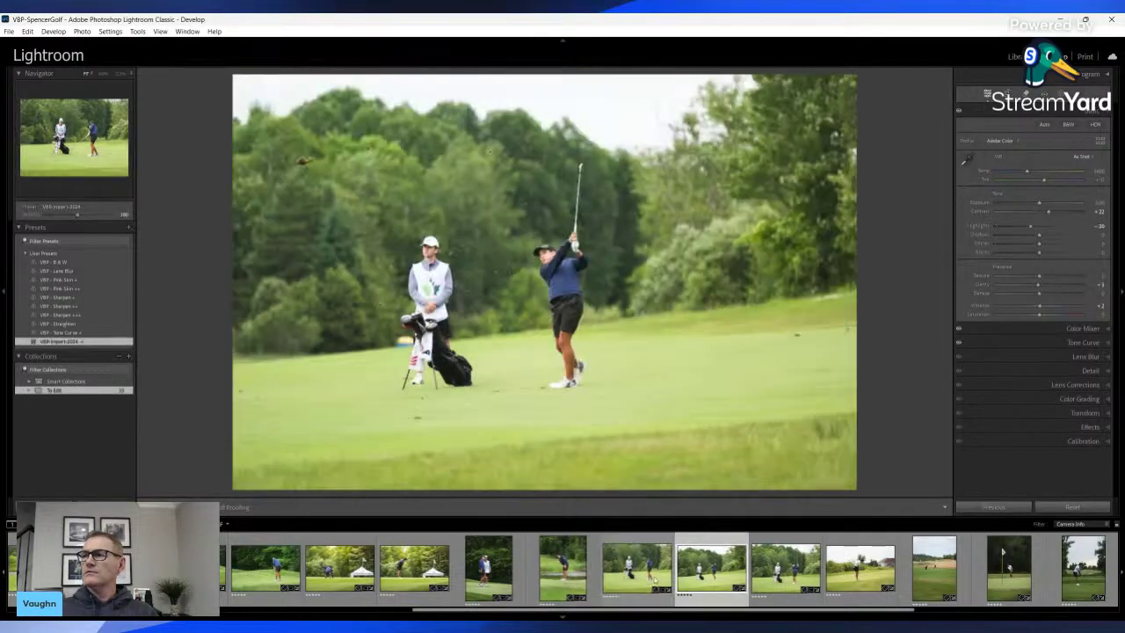
{"action": "key", "text": "Right"}
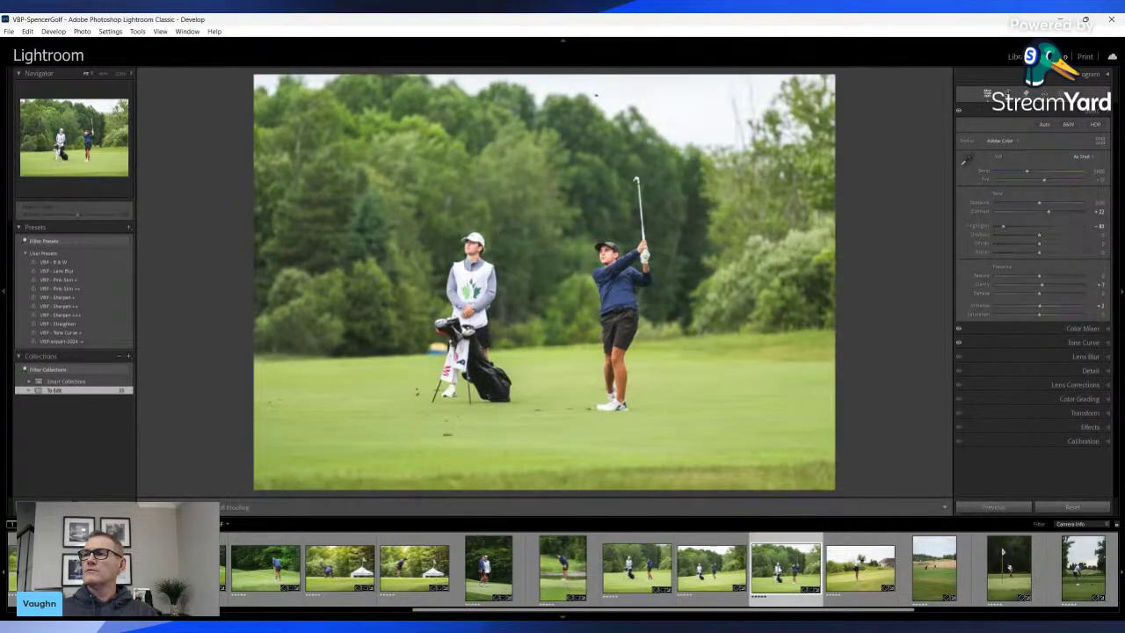
{"action": "key", "text": "Left"}
{"action": "key", "text": "Left"}
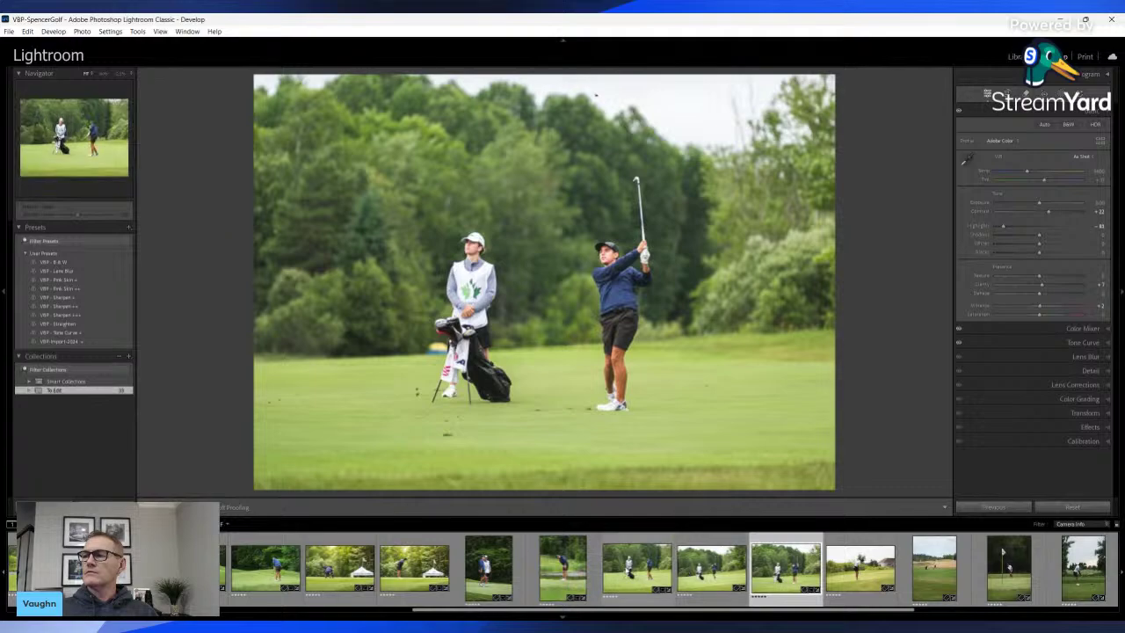
{"action": "left_click", "coordinate": [786, 567], "text": "shift"}
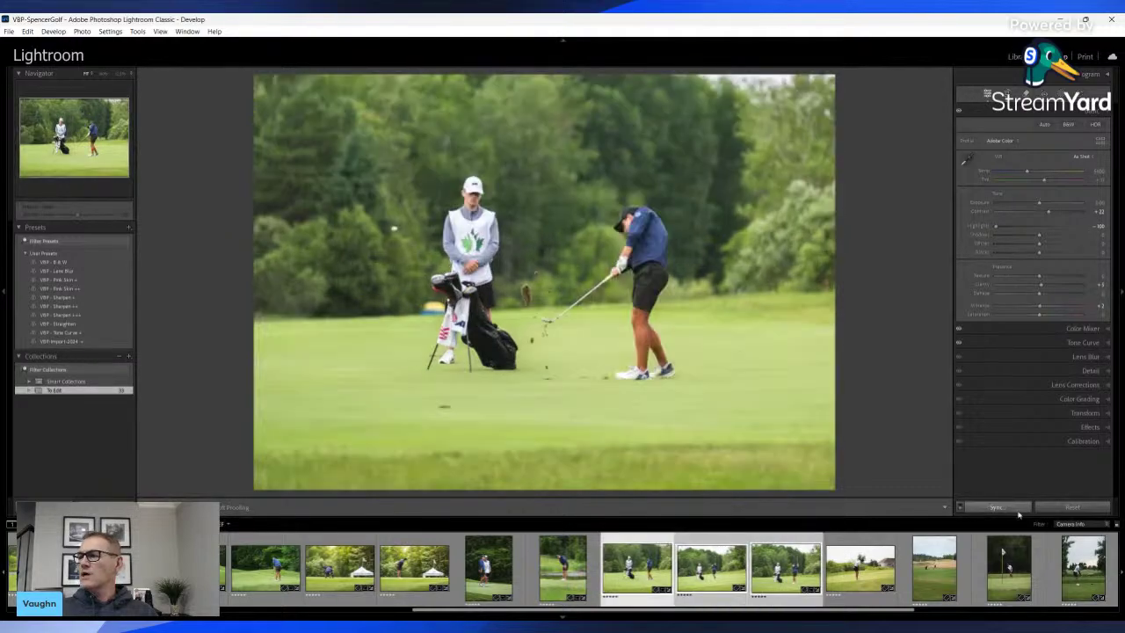
{"action": "left_click", "coordinate": [1008, 508]}
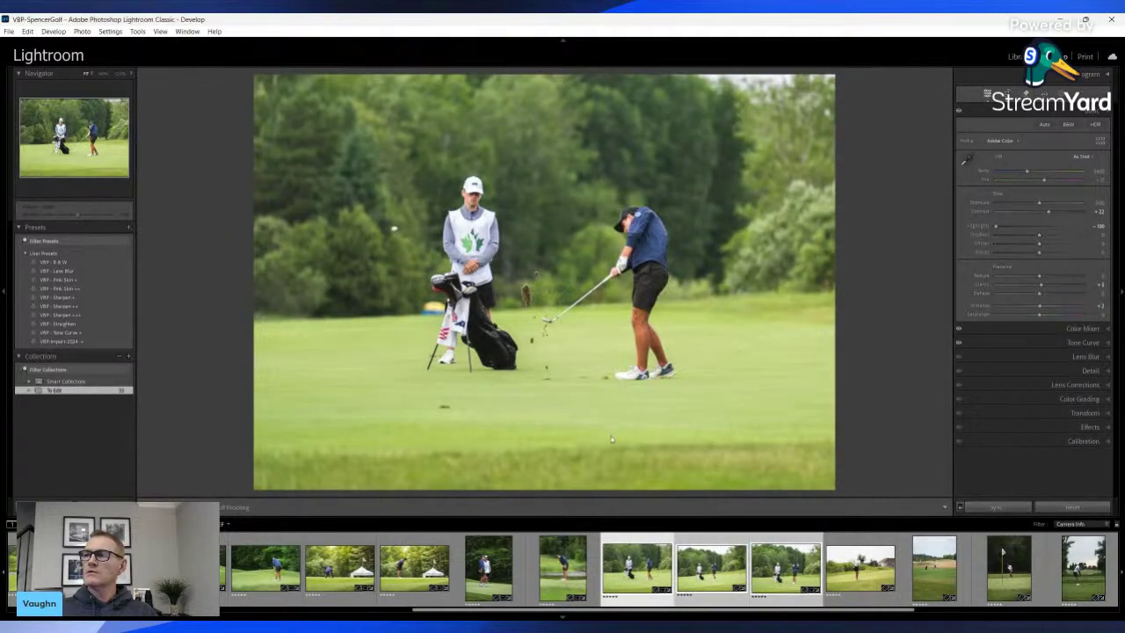
{"action": "key", "text": "ctrl+shift+v"}
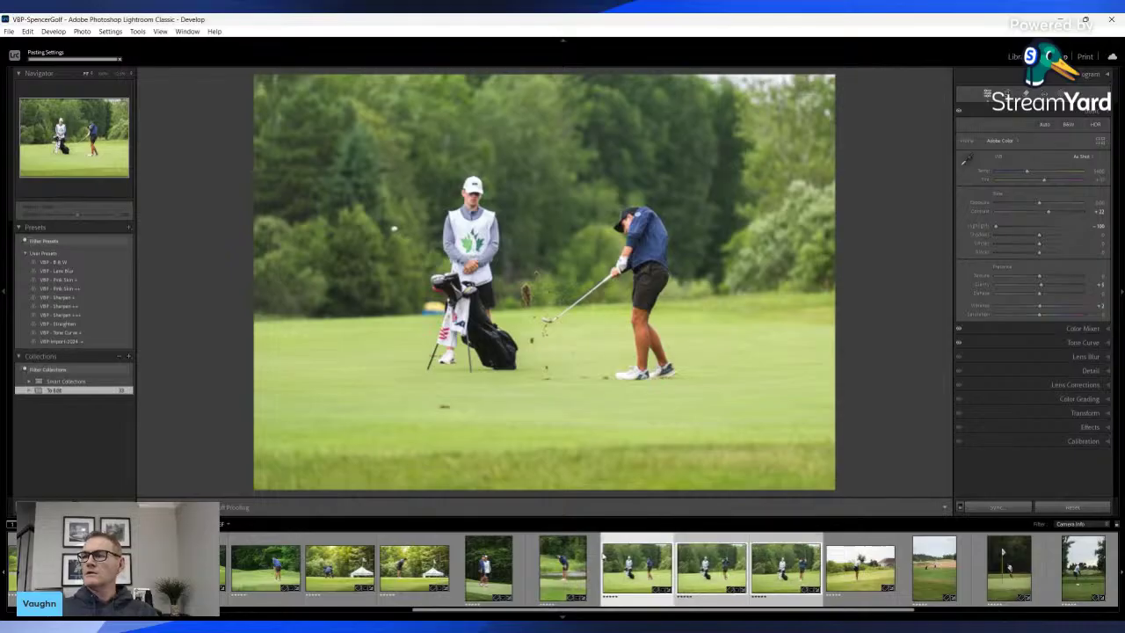
In the second photo of the series, reposition the crop to include the raised club and flying turf, and inspect the turf up close
{"action": "key", "text": "Right"}
{"action": "key", "text": "r"}
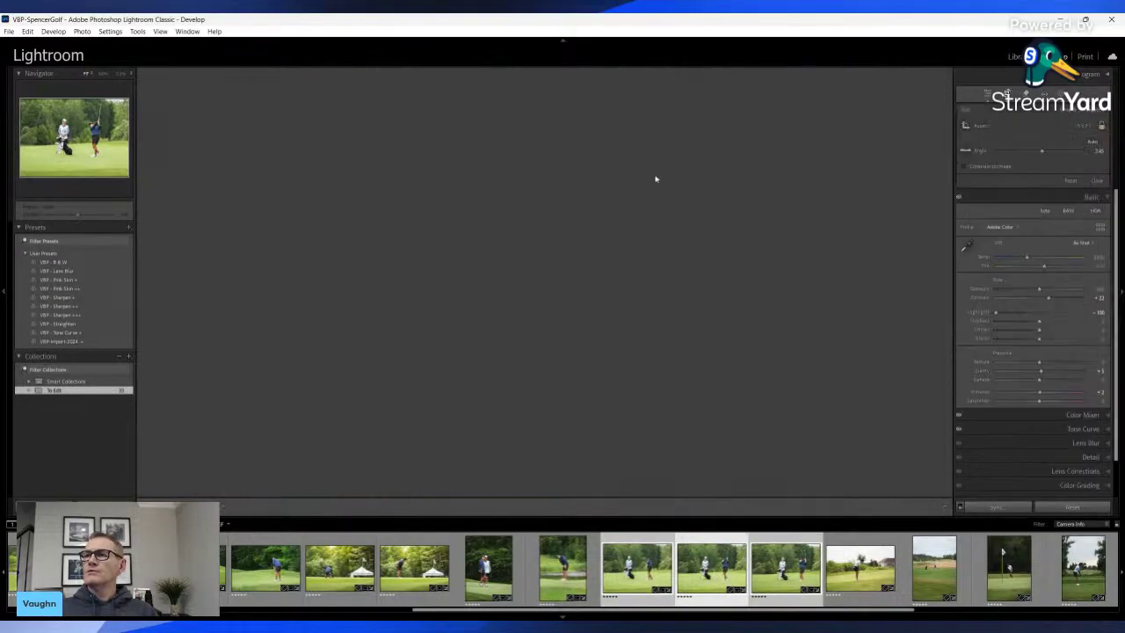
{"action": "left_click_drag", "start_coordinate": [666, 115], "coordinate": [454, 163]}
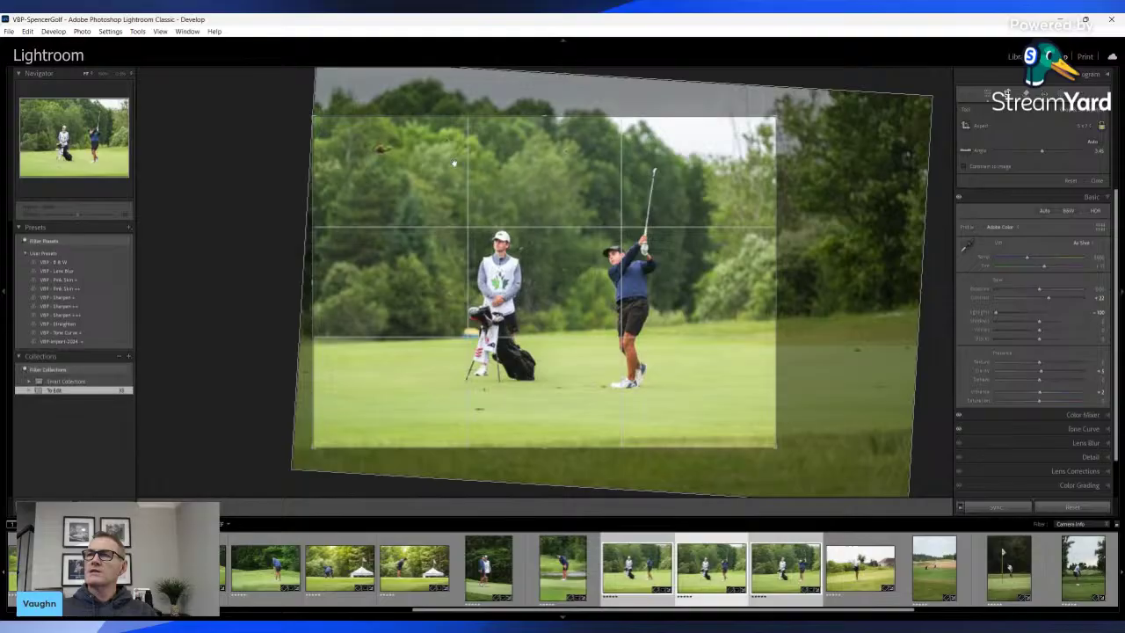
{"action": "key", "text": "Return"}
{"action": "left_click", "coordinate": [408, 157]}
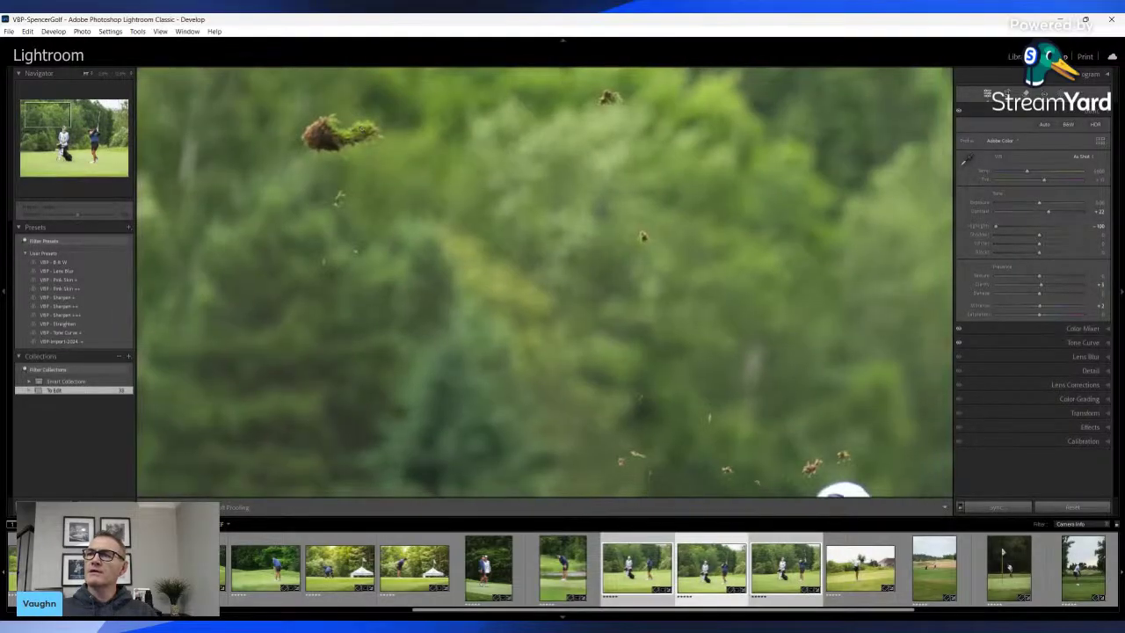
{"action": "left_click", "coordinate": [356, 132]}
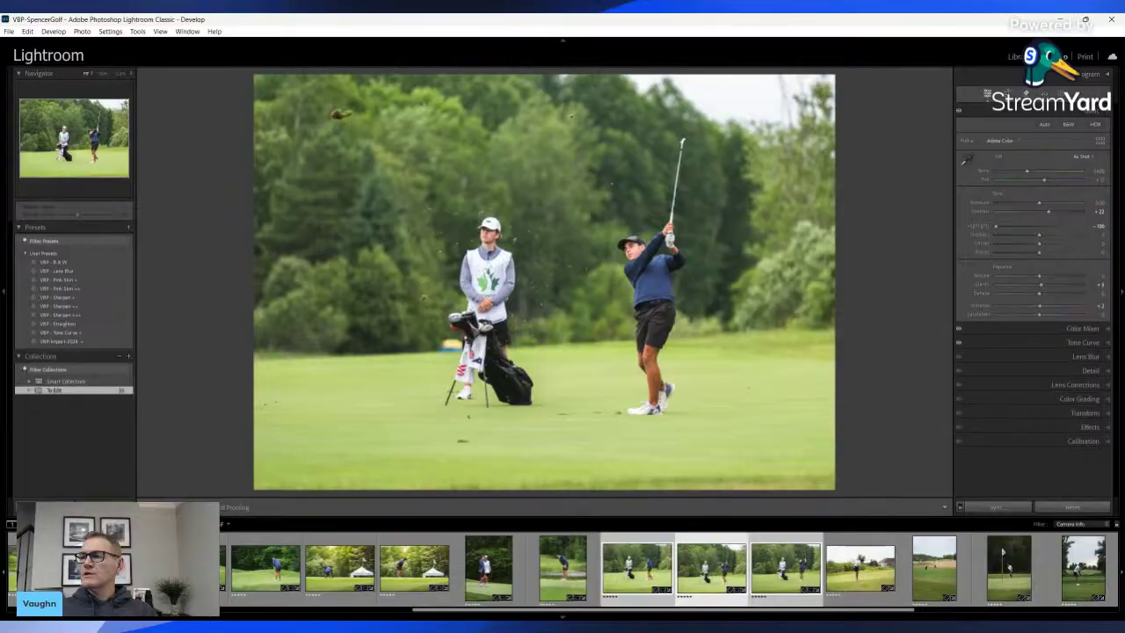
In the third photo of the golfer and caddie, reposition and slightly straighten the crop, and inspect both figures up close
{"action": "key", "text": "Right"}
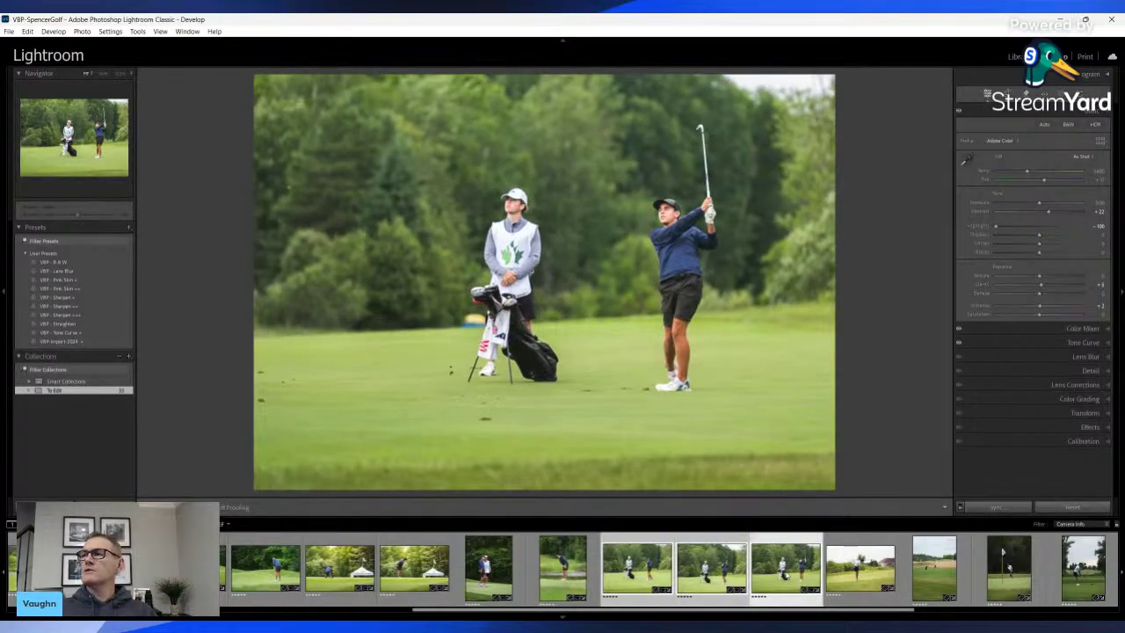
{"action": "key", "text": "r"}
{"action": "left_click_drag", "start_coordinate": [672, 253], "coordinate": [649, 262]}
{"action": "left_click_drag", "start_coordinate": [909, 229], "coordinate": [910, 218]}
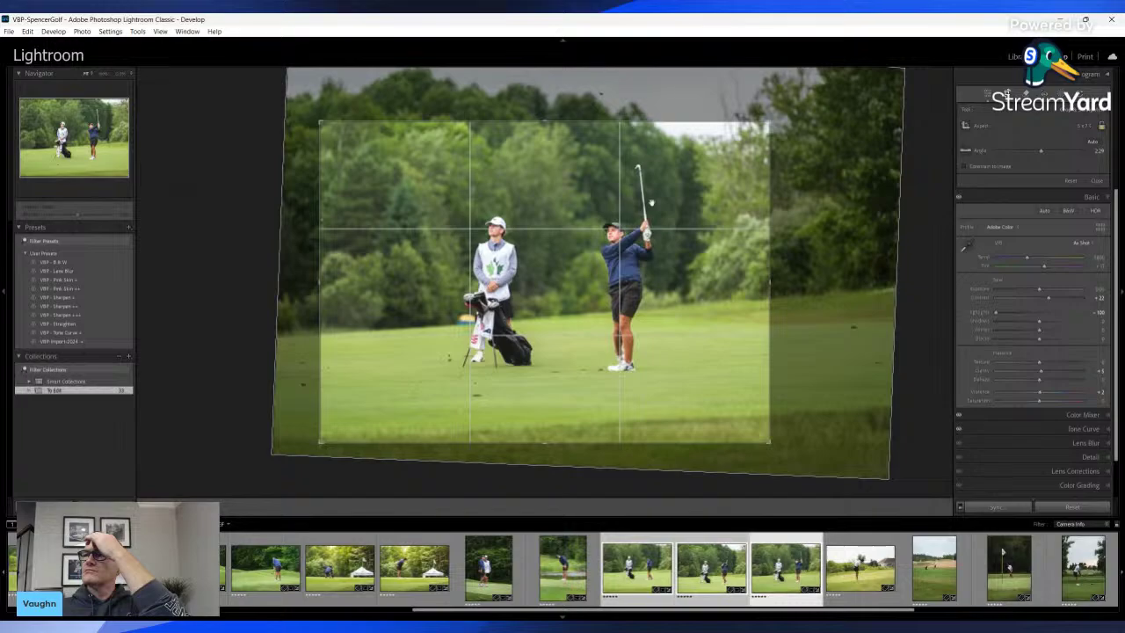
{"action": "key", "text": "Return"}
{"action": "left_click", "coordinate": [652, 203]}
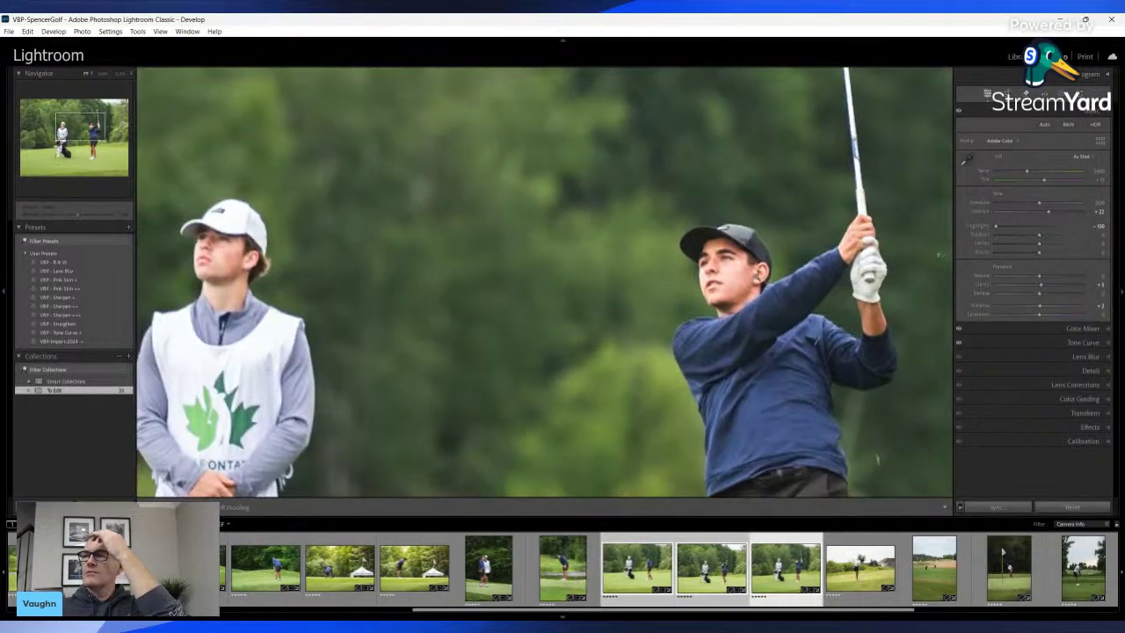
{"action": "left_click", "coordinate": [651, 203]}
In the putting golfer photo, lower the highlights to -77 and straighten the tilt slightly using a grid overlay
{"action": "left_click", "coordinate": [876, 576]}
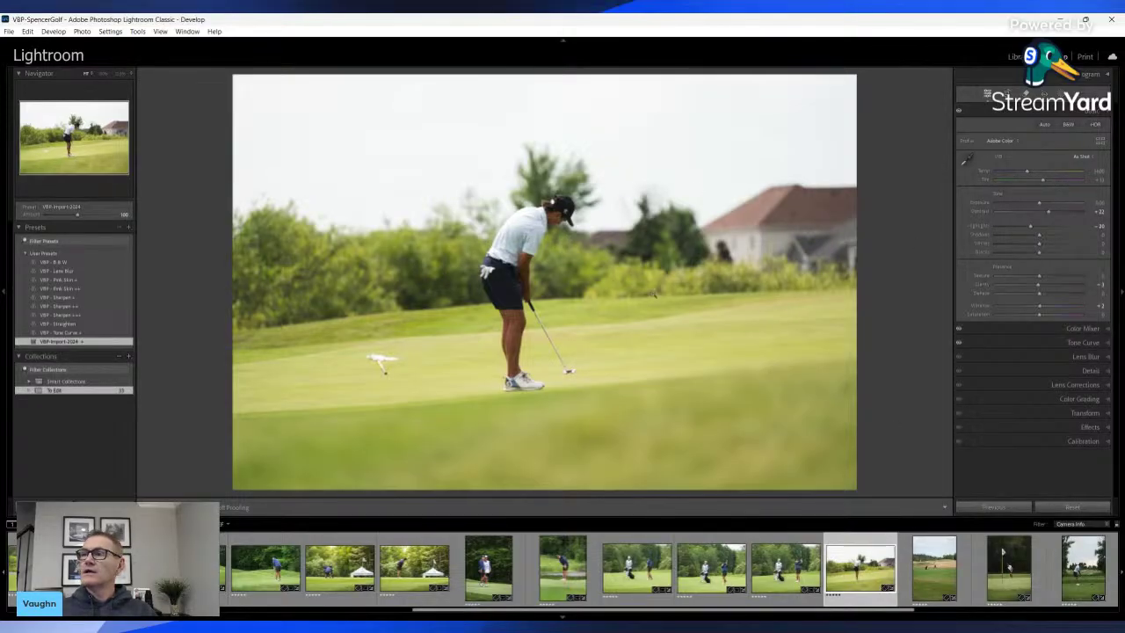
{"action": "left_click_drag", "start_coordinate": [1030, 227], "coordinate": [1003, 227]}
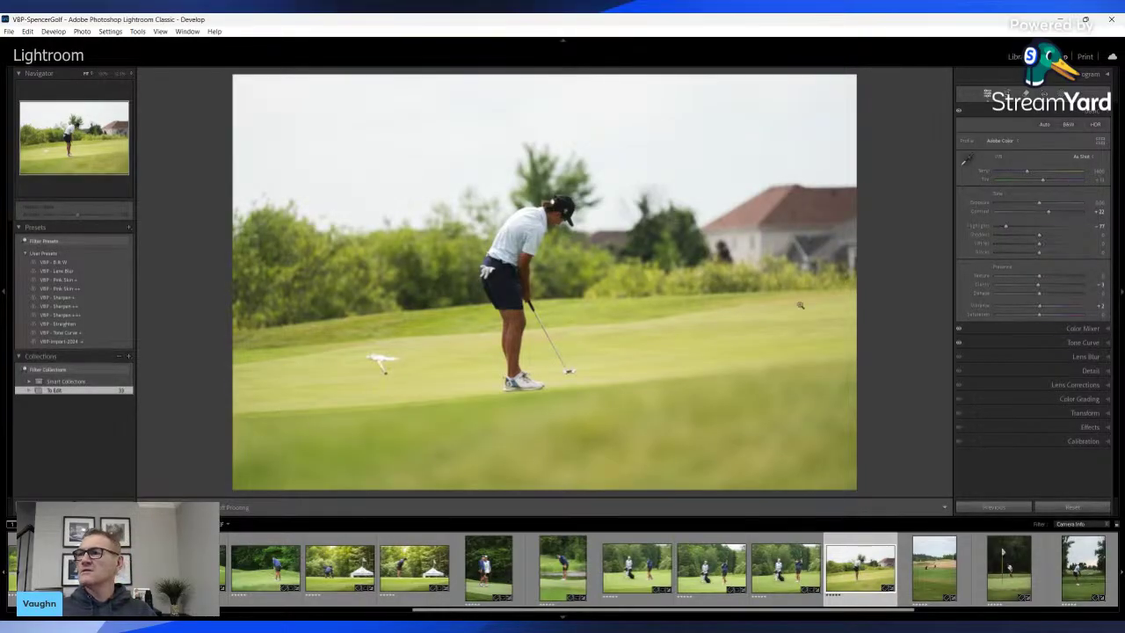
{"action": "key", "text": "r"}
{"action": "key", "text": "o"}
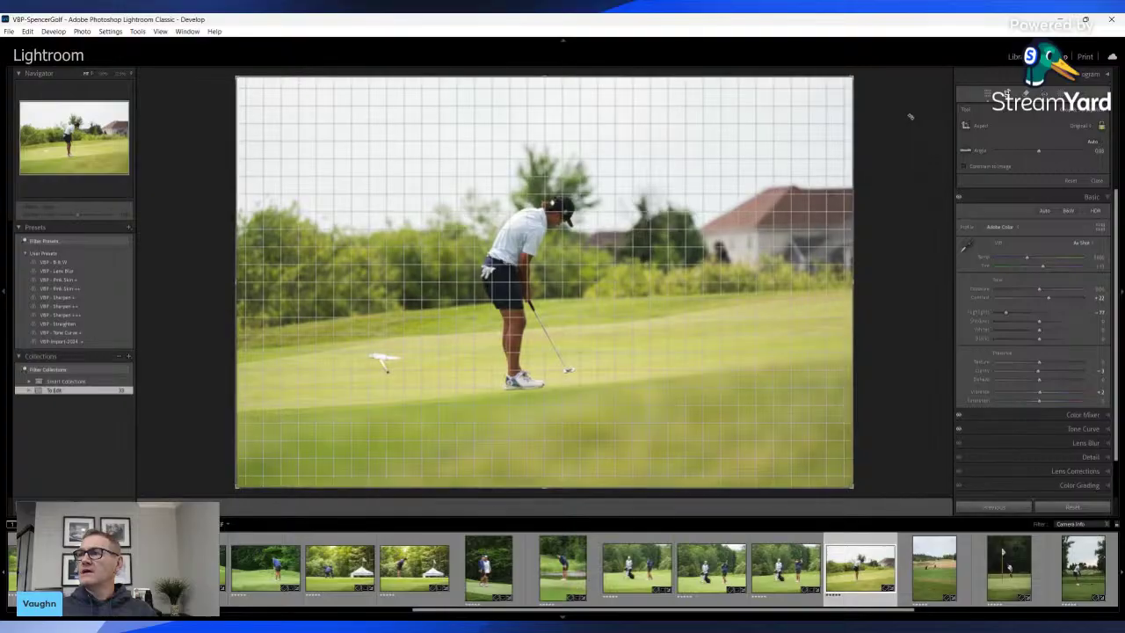
{"action": "left_click_drag", "start_coordinate": [912, 119], "coordinate": [912, 124]}
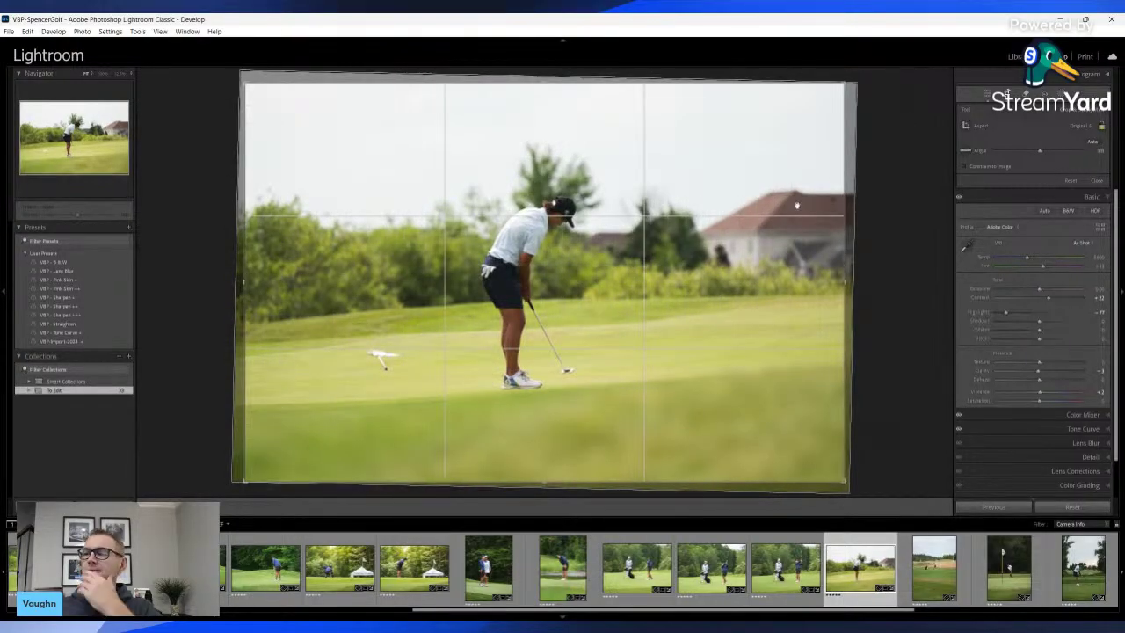
{"action": "double_click", "coordinate": [601, 231]}
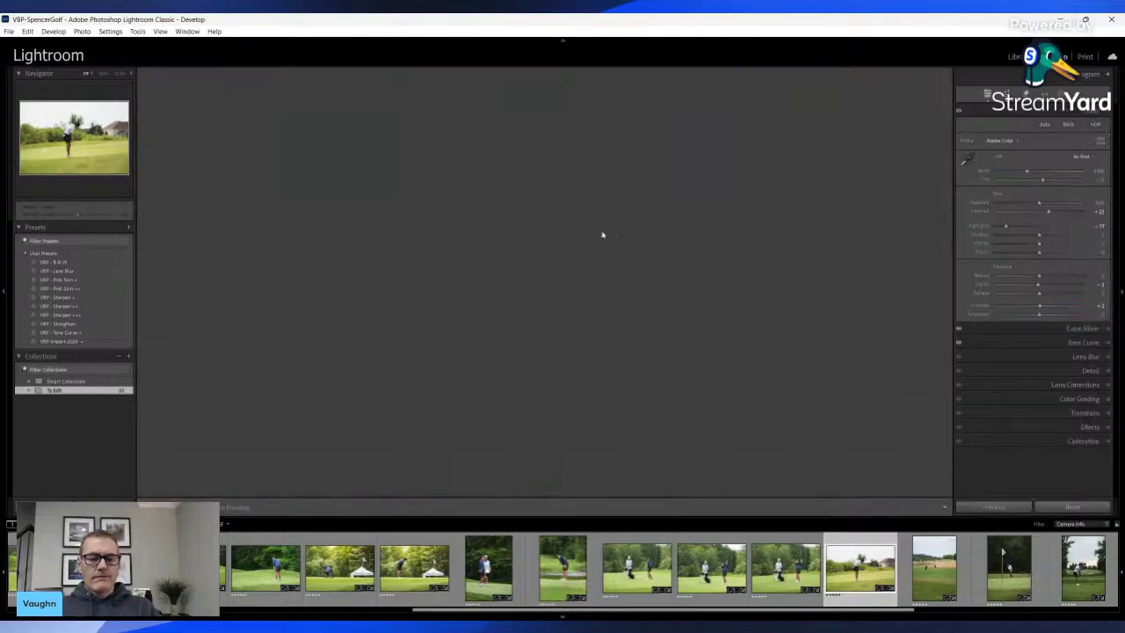
Add a large radial gradient centred in the sky and reaching over the golfer, and raise its shadows
{"action": "key", "text": "shift+m"}
{"action": "mouse_move", "coordinate": [563, 132]}
{"action": "left_mouse_down"}
{"action": "mouse_move", "coordinate": [841, 385]}
{"action": "mouse_move", "coordinate": [912, 431]}
{"action": "left_mouse_up"}
{"action": "left_click_drag", "start_coordinate": [554, 102], "coordinate": [492, 94]}
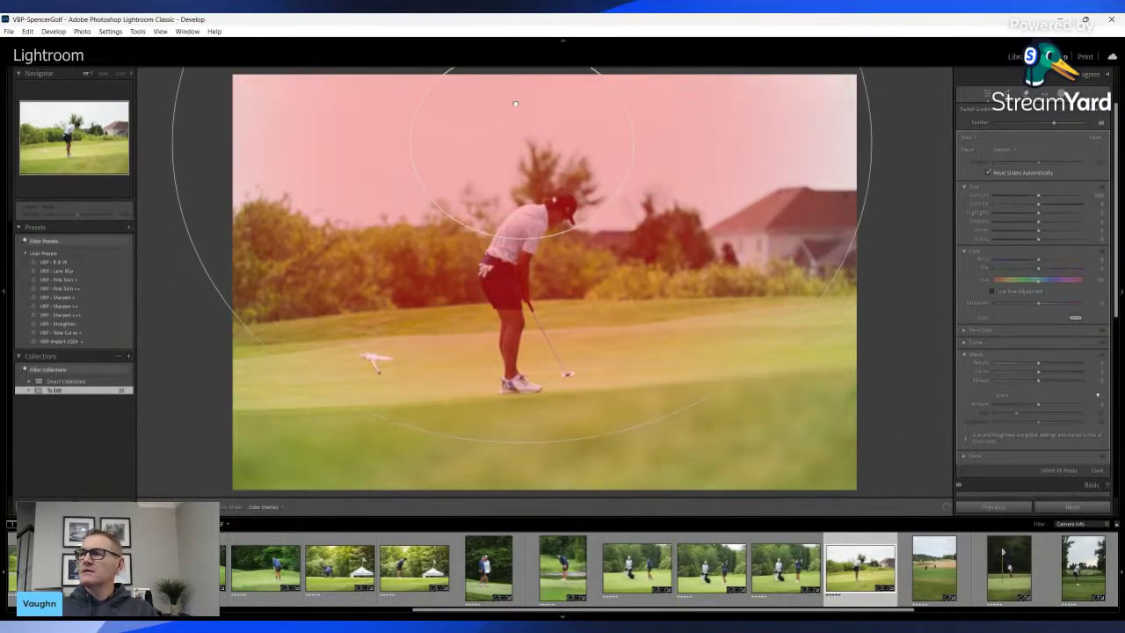
{"action": "left_click_drag", "start_coordinate": [1039, 225], "coordinate": [1065, 223]}
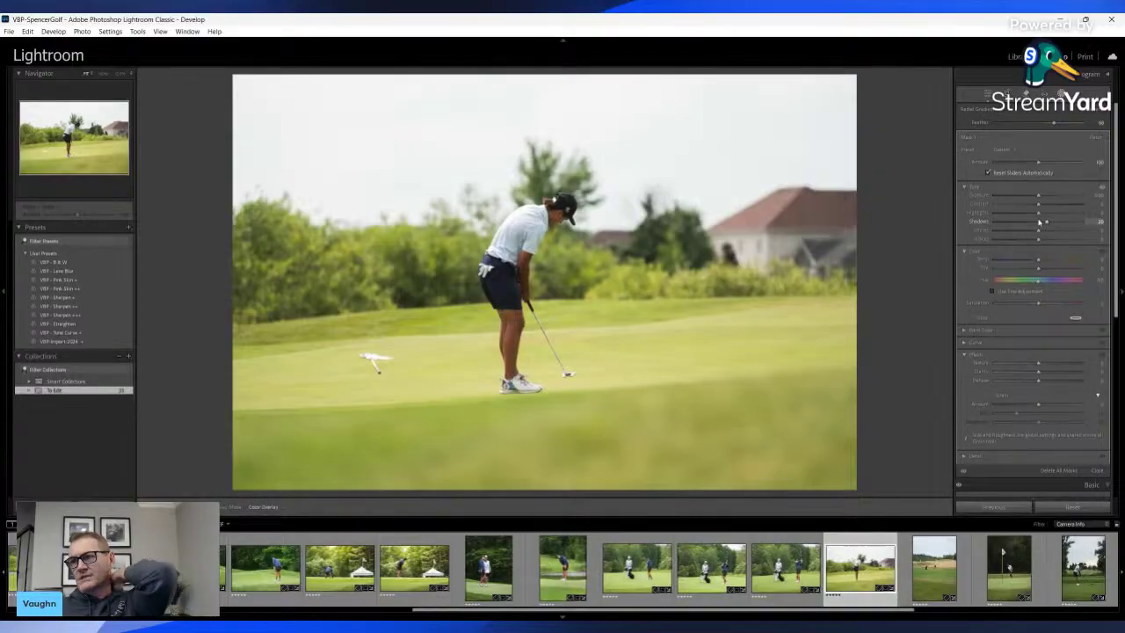
{"action": "key", "text": "shift+w"}
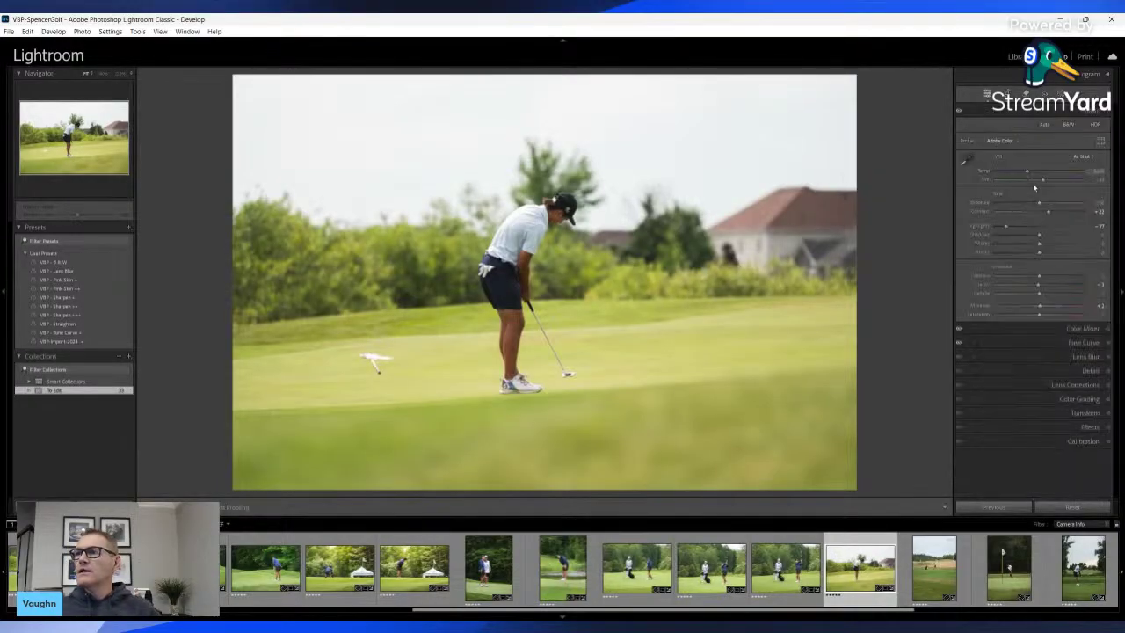
Add a Select Subject mask on the putting golfer and set its exposure to about 0.34
{"action": "left_click", "coordinate": [1061, 93]}
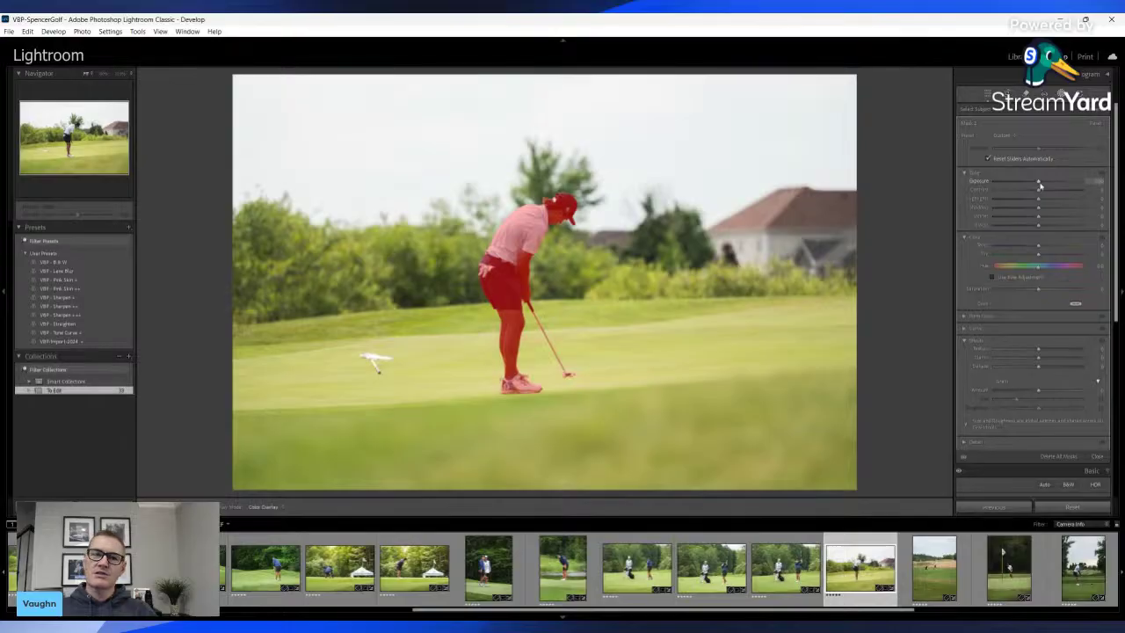
{"action": "left_click", "coordinate": [1039, 185]}
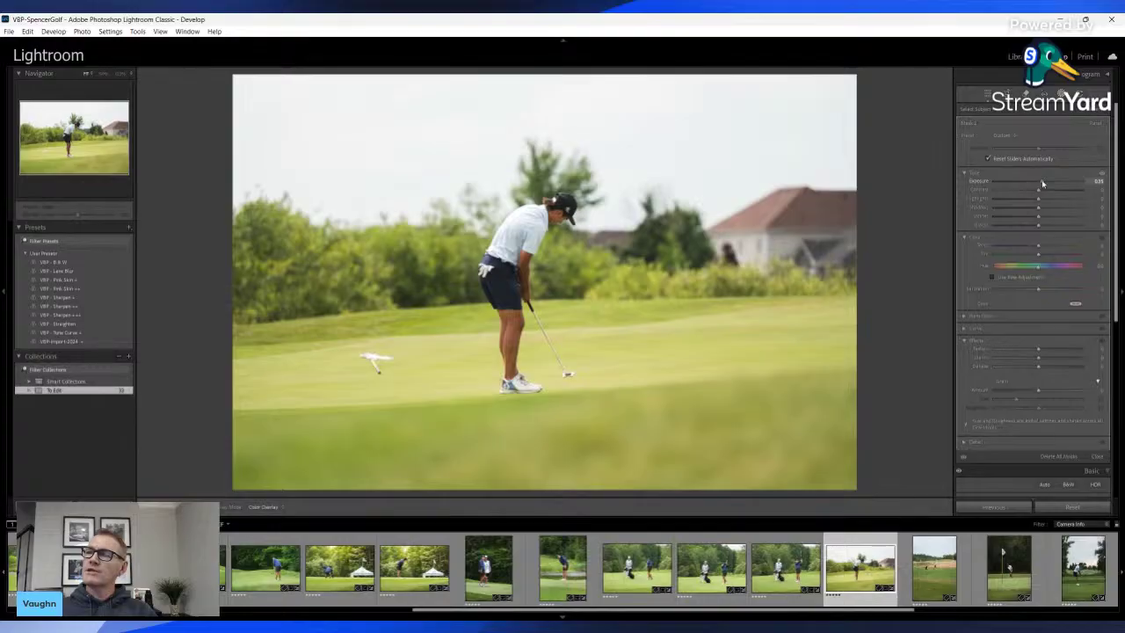
{"action": "left_click_drag", "start_coordinate": [1042, 182], "coordinate": [1040, 183]}
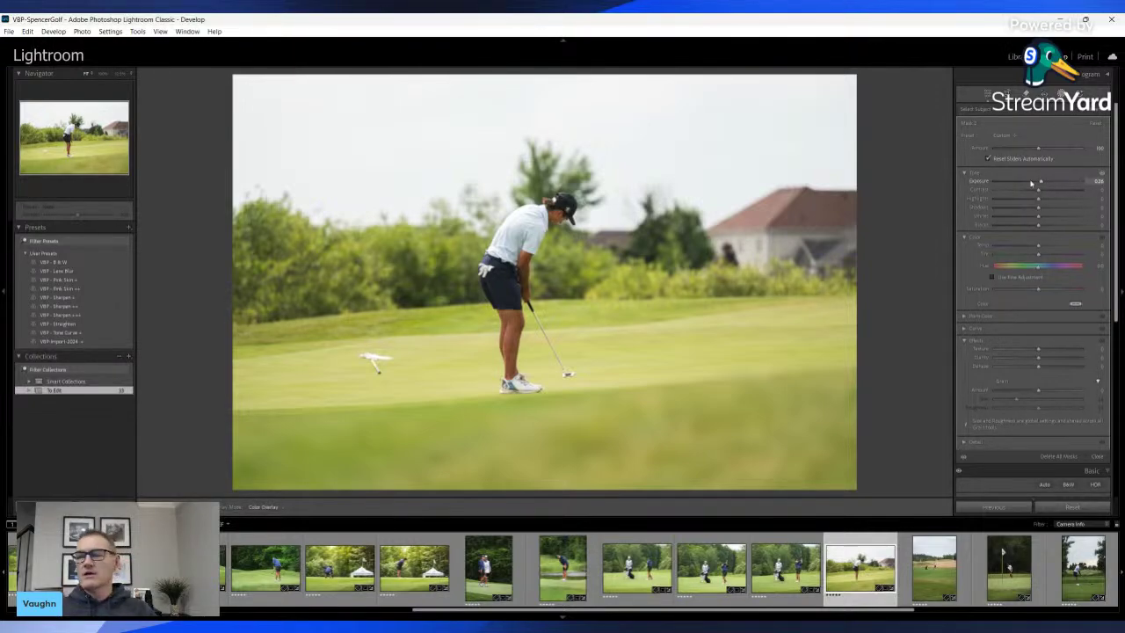
{"action": "left_click_drag", "start_coordinate": [1041, 182], "coordinate": [1047, 179]}
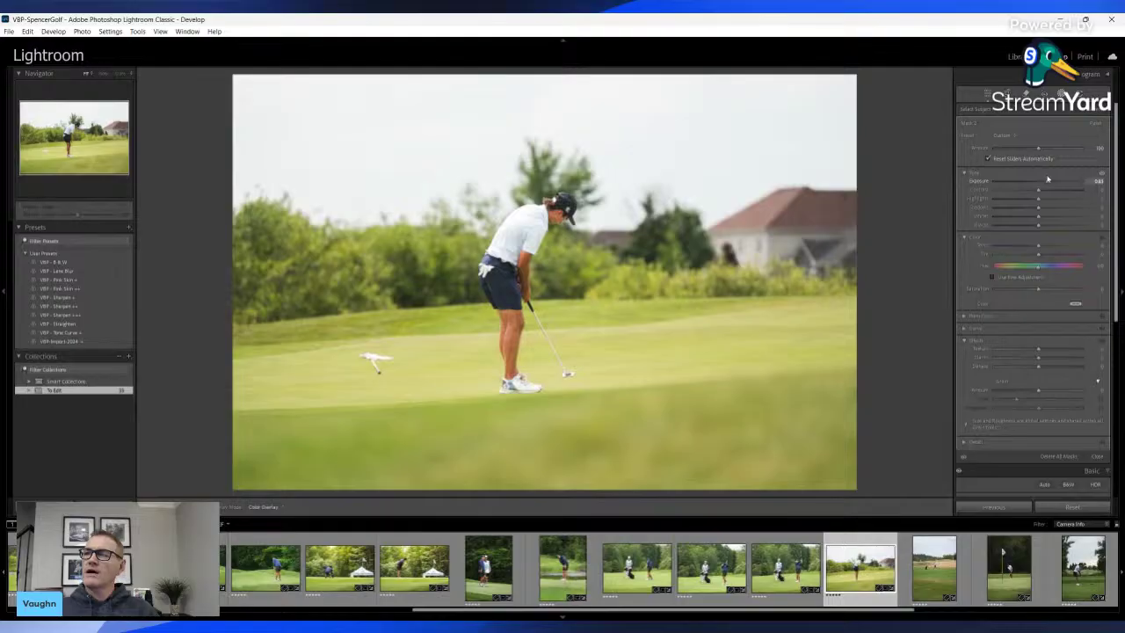
{"action": "left_click_drag", "start_coordinate": [1046, 180], "coordinate": [1040, 180]}
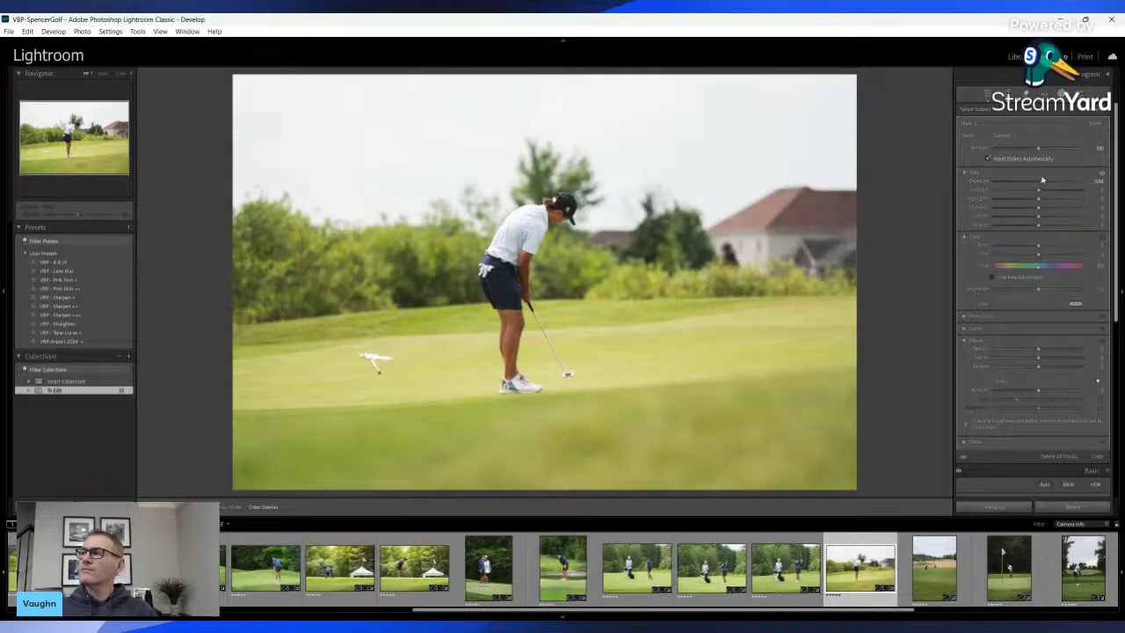
{"action": "left_click_drag", "start_coordinate": [1043, 179], "coordinate": [1042, 182]}
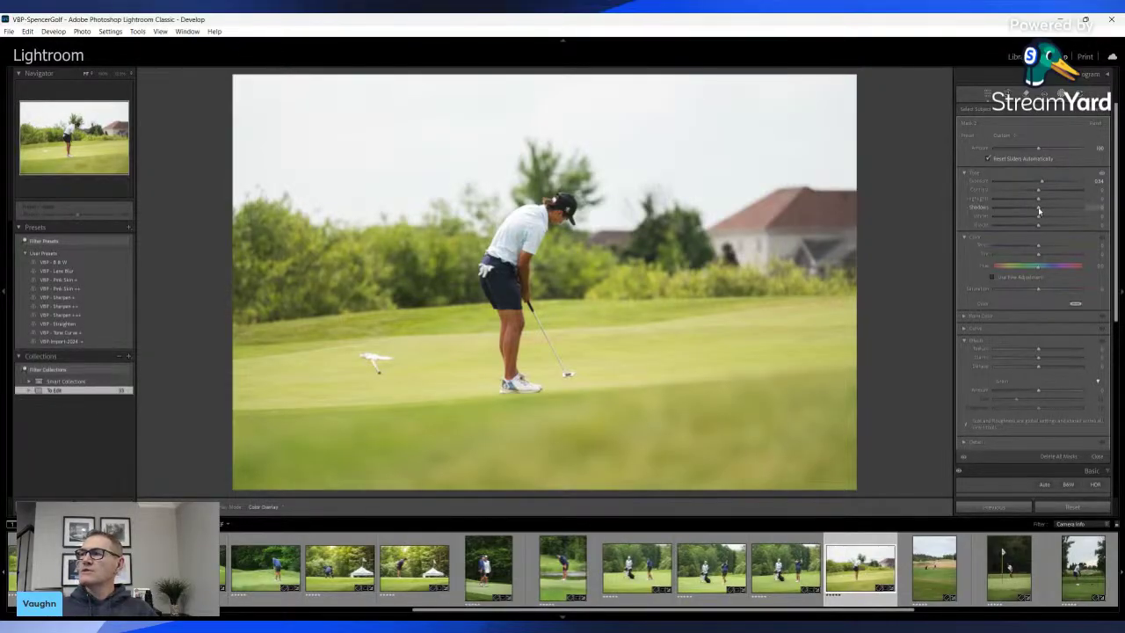
Refine the golfer's subject mask with highlights at about 56, slightly lowered shadows, slightly raised clarity and a little more exposure
{"action": "left_click_drag", "start_coordinate": [1040, 209], "coordinate": [1085, 206]}
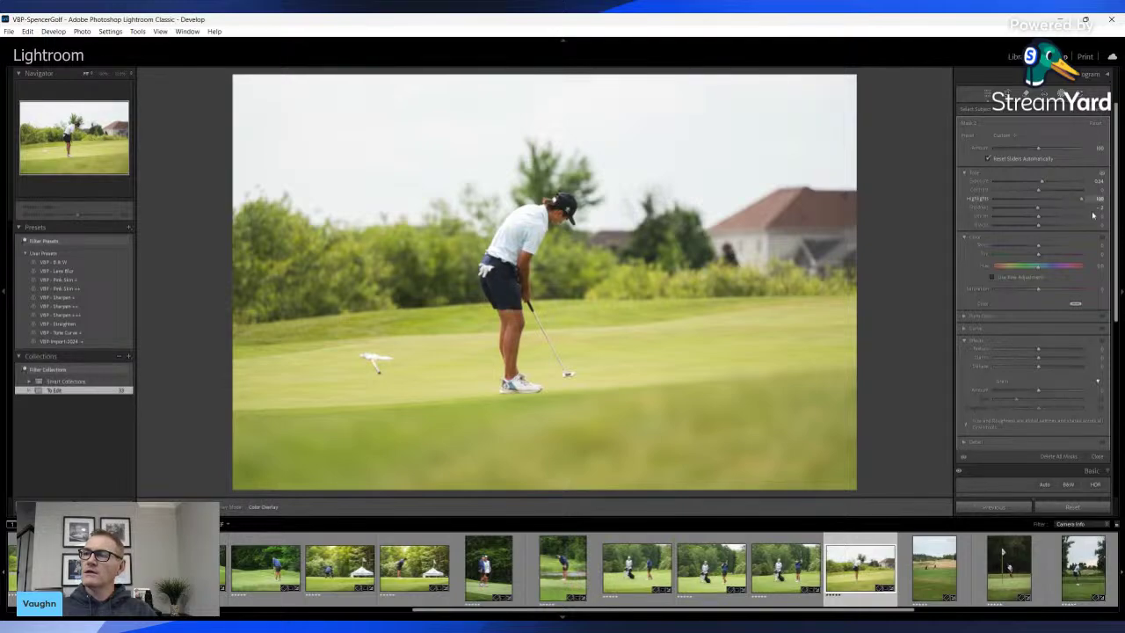
{"action": "left_click_drag", "start_coordinate": [1076, 208], "coordinate": [1064, 213]}
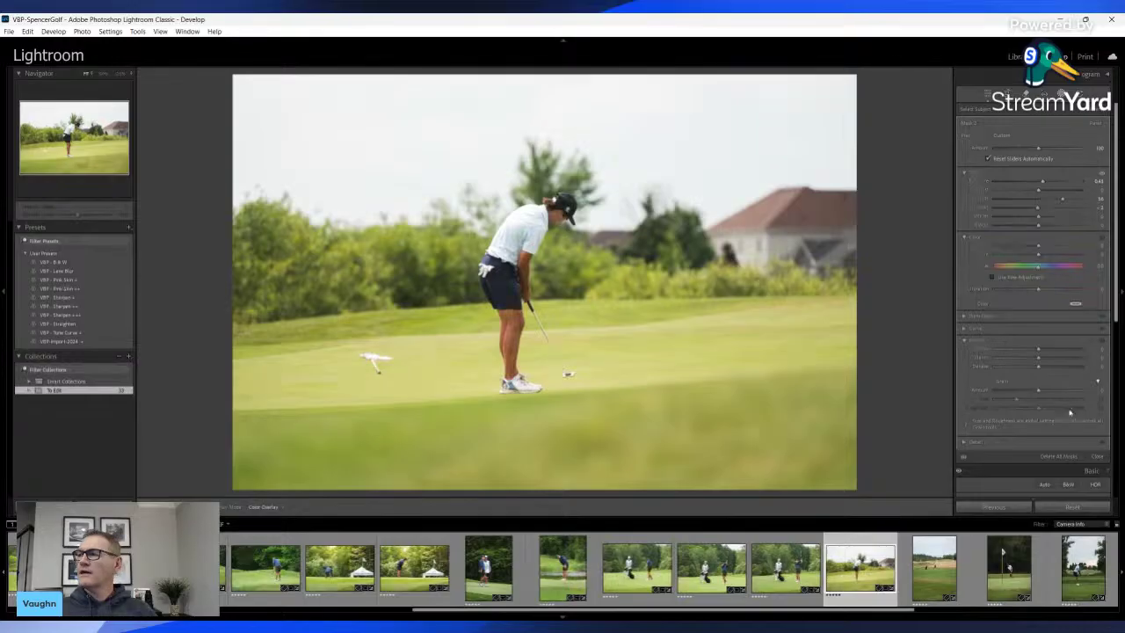
{"action": "left_click_drag", "start_coordinate": [1039, 360], "coordinate": [1045, 360]}
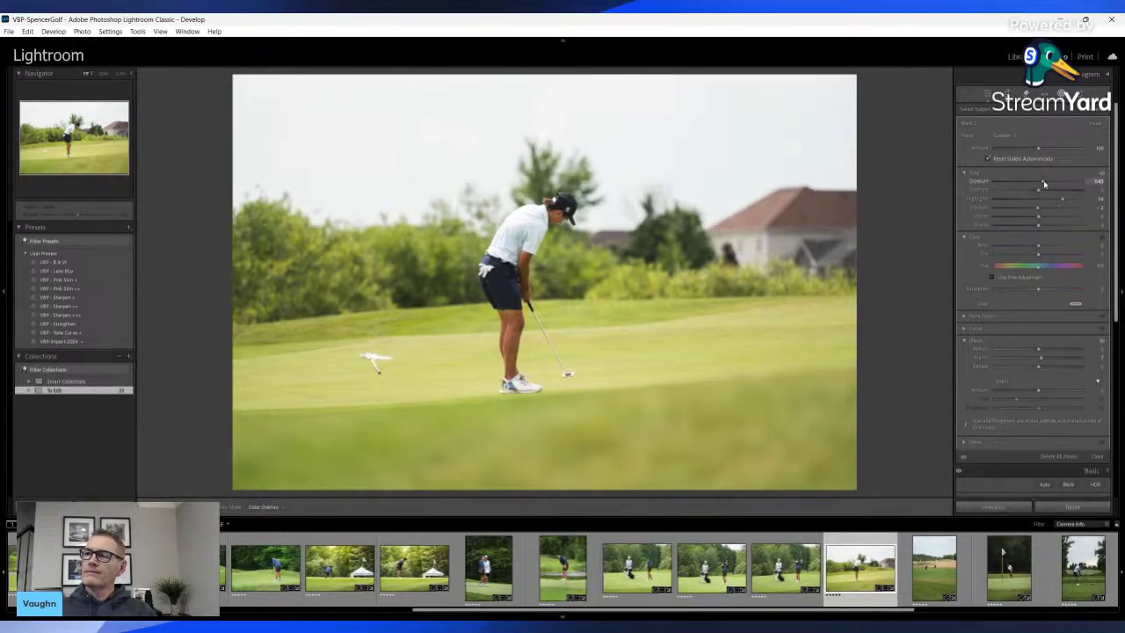
{"action": "left_click_drag", "start_coordinate": [1044, 183], "coordinate": [1045, 183]}
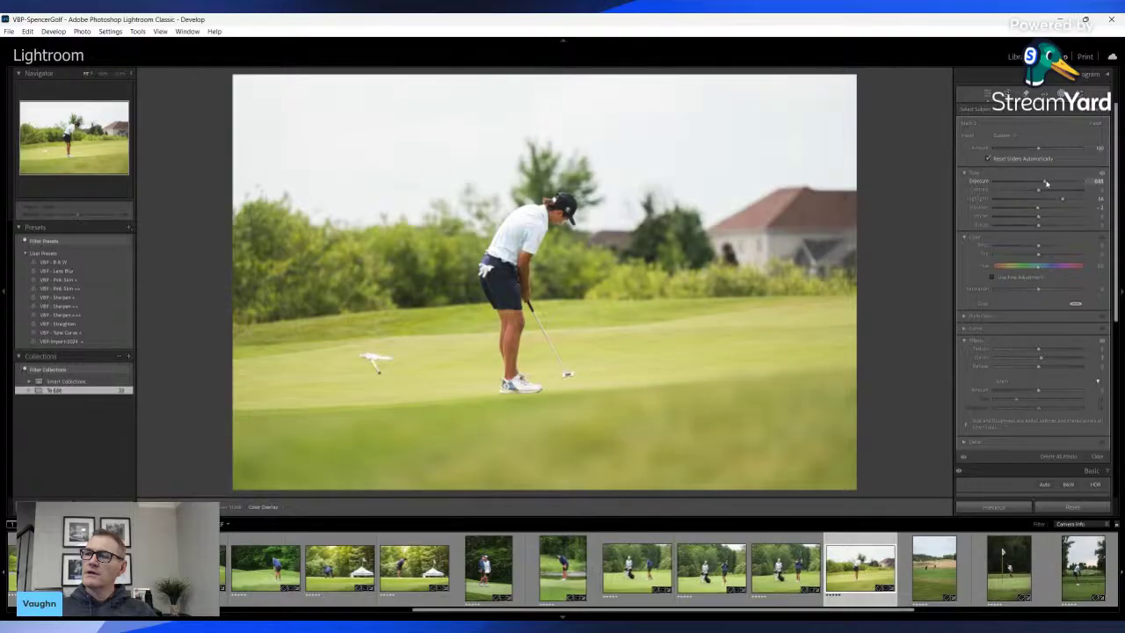
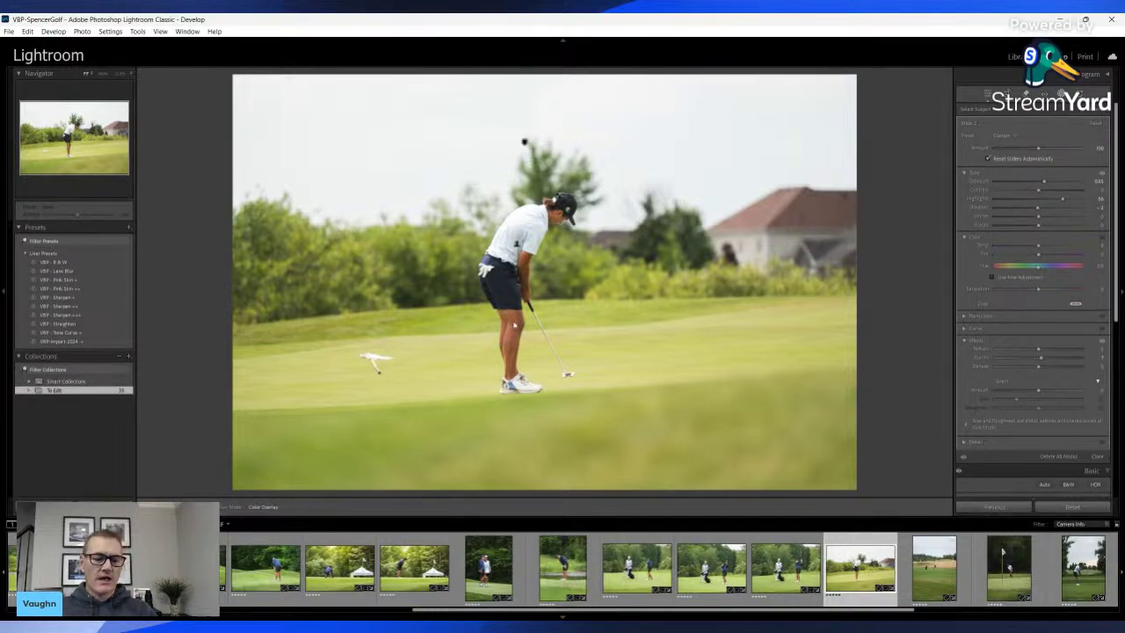
{"action": "key", "text": "shift+w"}
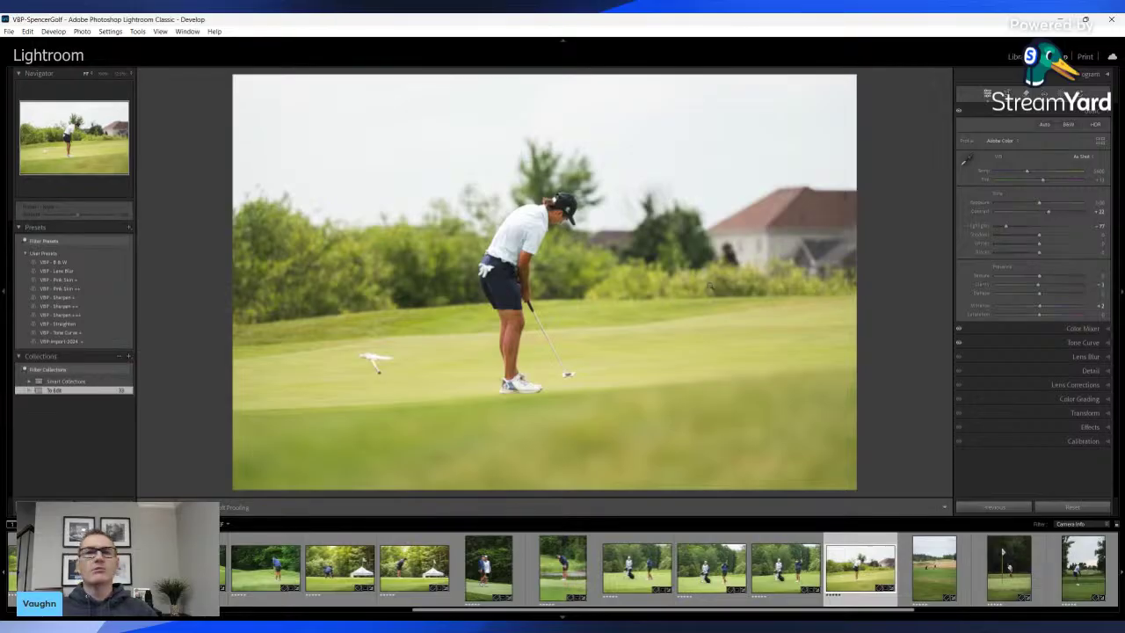
Crop the putting photo to a 5 x 7 ratio, straighten it a little more and tighten the frame around the golfer
{"action": "key", "text": "r"}
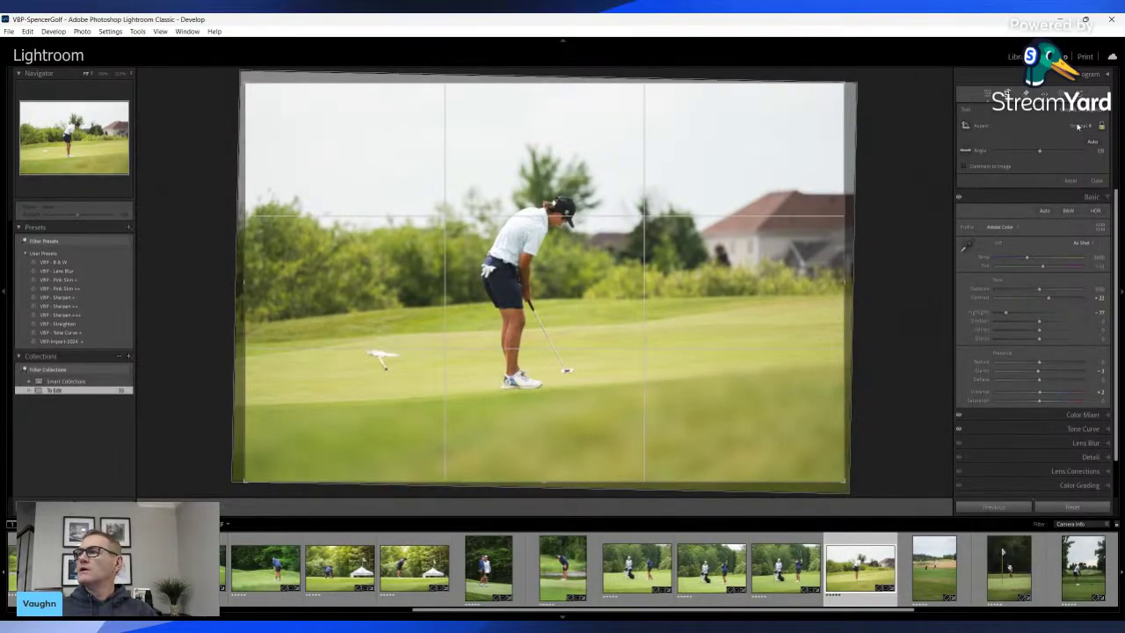
{"action": "key", "text": "shift+a"}
{"action": "left_click_drag", "start_coordinate": [686, 253], "coordinate": [716, 254]}
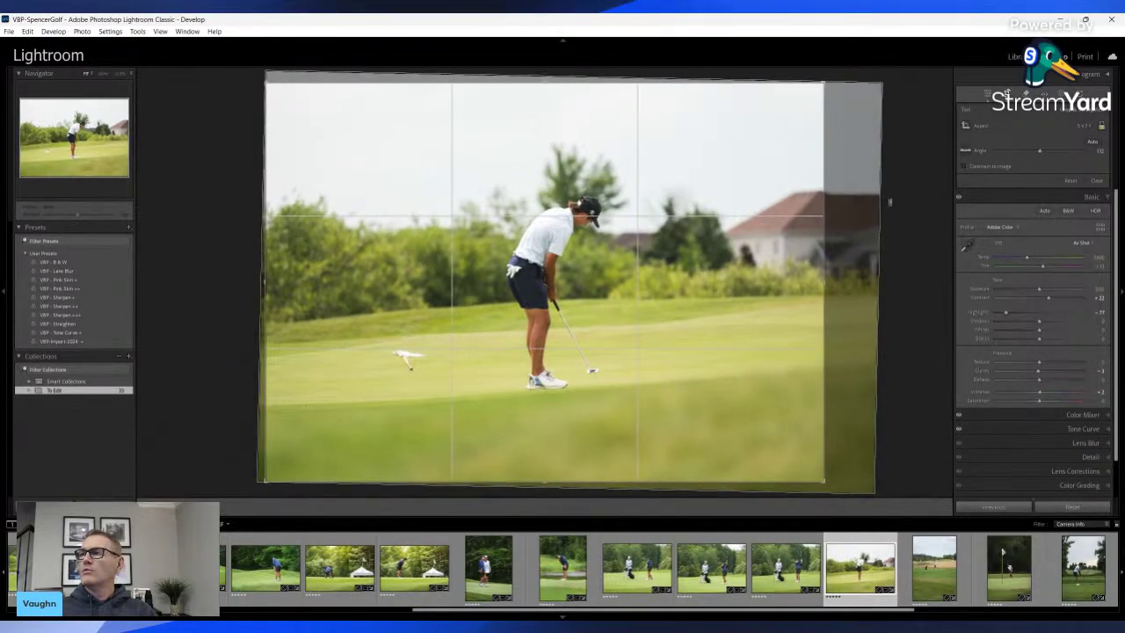
{"action": "left_click_drag", "start_coordinate": [889, 200], "coordinate": [891, 206]}
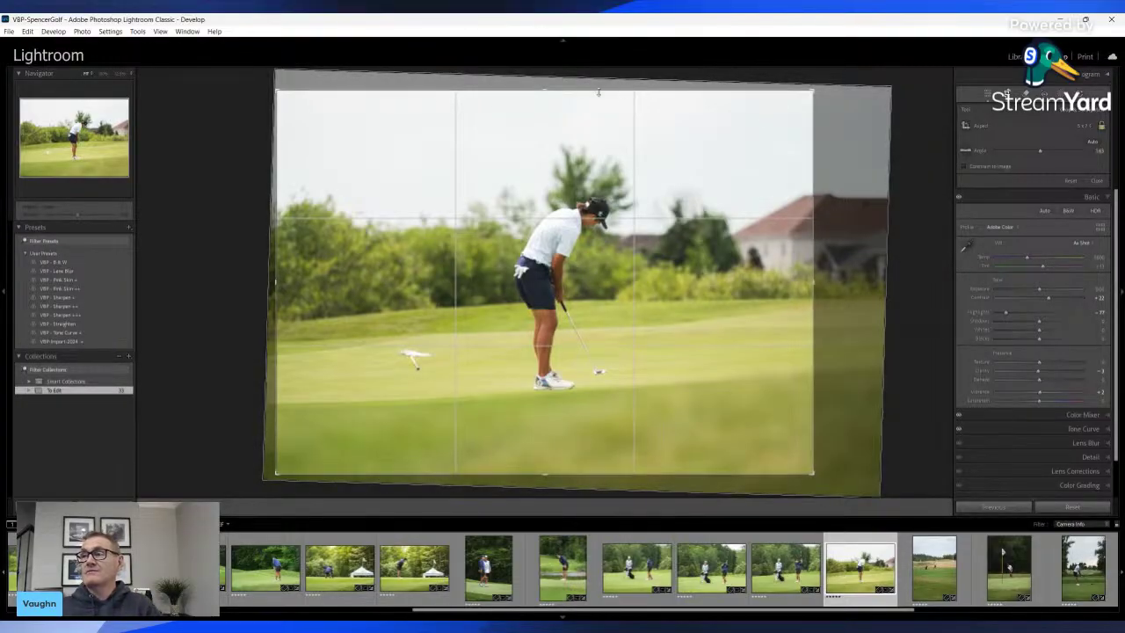
{"action": "left_click_drag", "start_coordinate": [617, 90], "coordinate": [616, 103]}
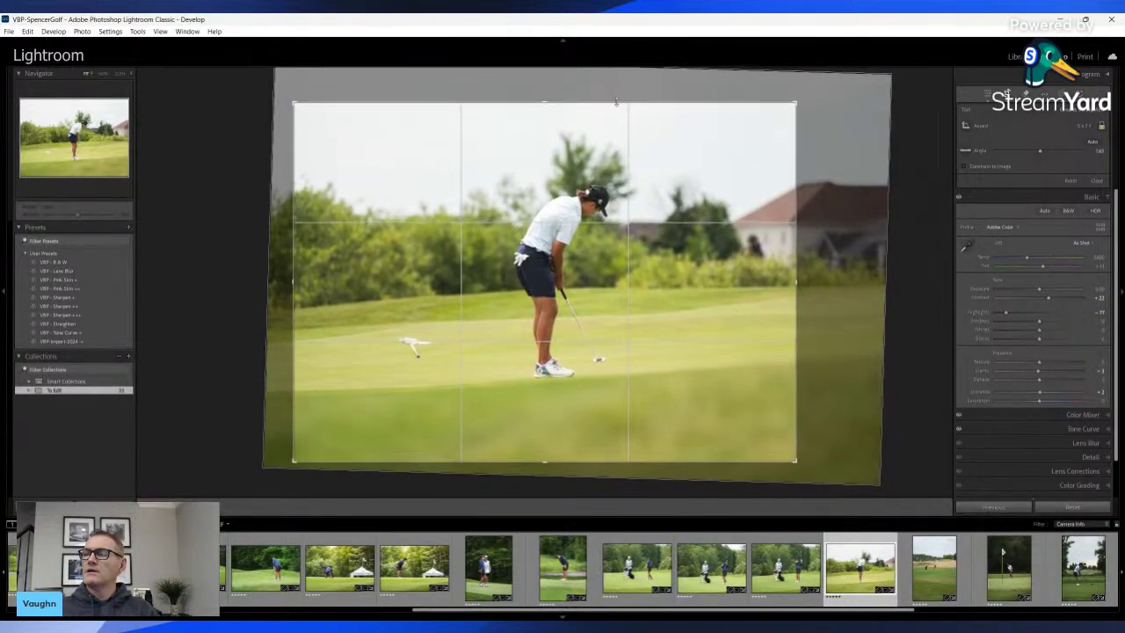
{"action": "key", "text": "r"}
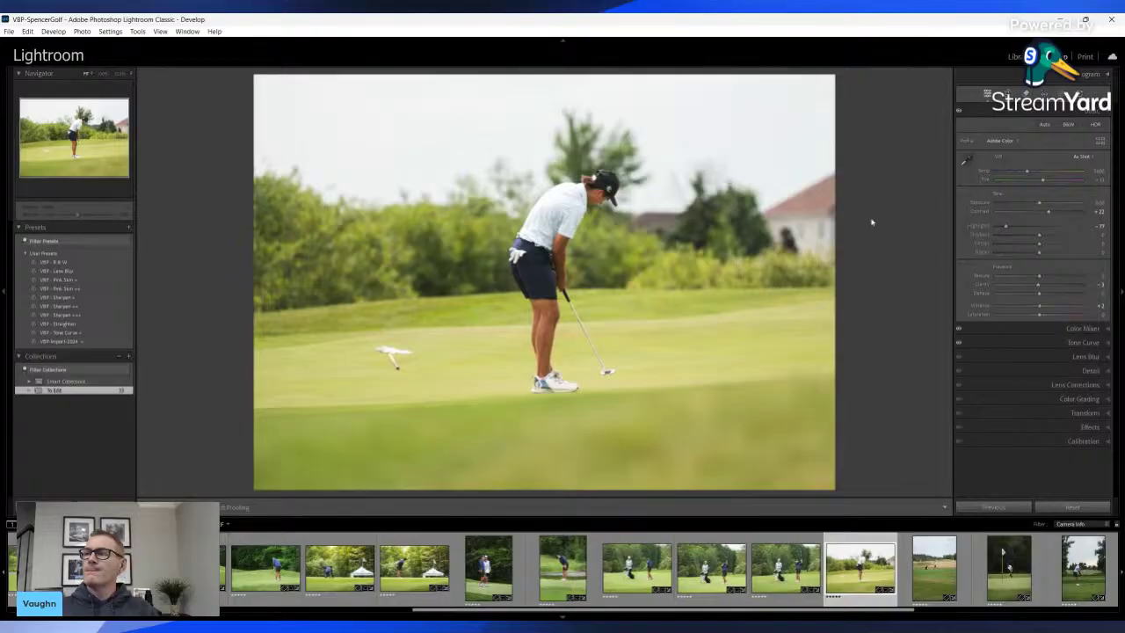
Shift the putting photo's crop to include more of the house and fine-tune its straightening
{"action": "key", "text": "r"}
{"action": "left_click_drag", "start_coordinate": [709, 244], "coordinate": [678, 242]}
{"action": "key", "text": "r"}
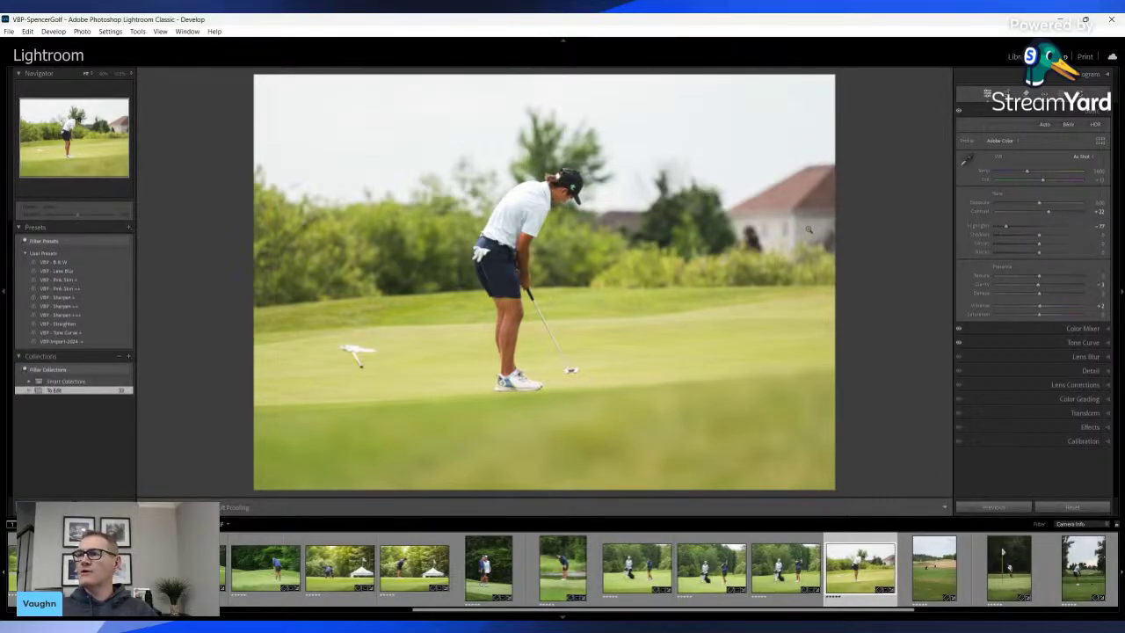
{"action": "key", "text": "r"}
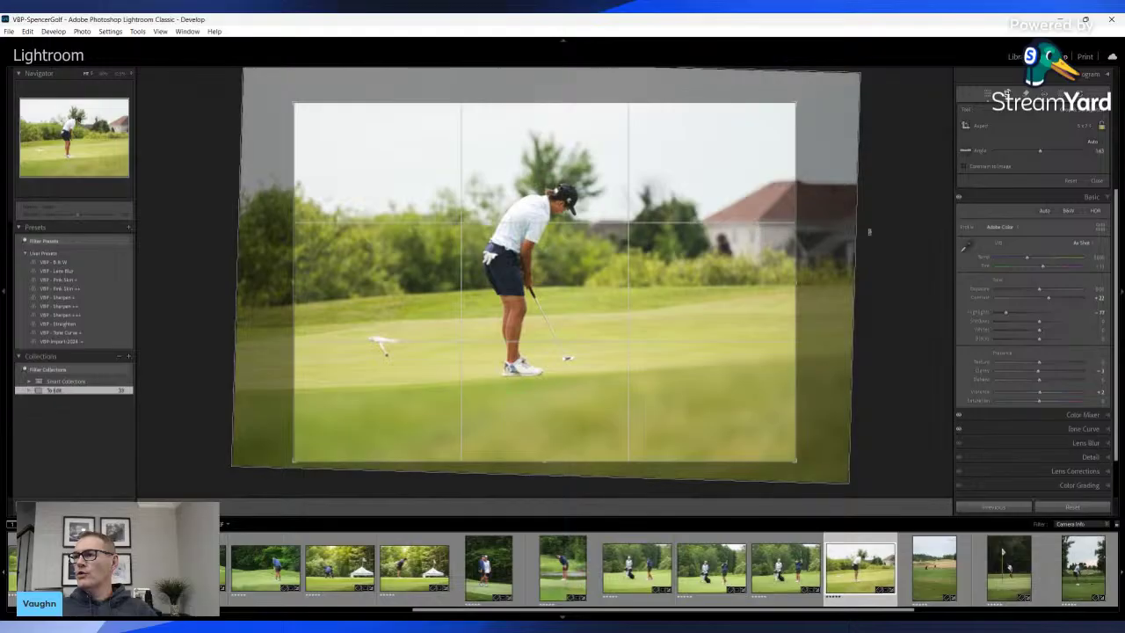
{"action": "left_click_drag", "start_coordinate": [868, 231], "coordinate": [865, 210]}
{"action": "key", "text": "r"}
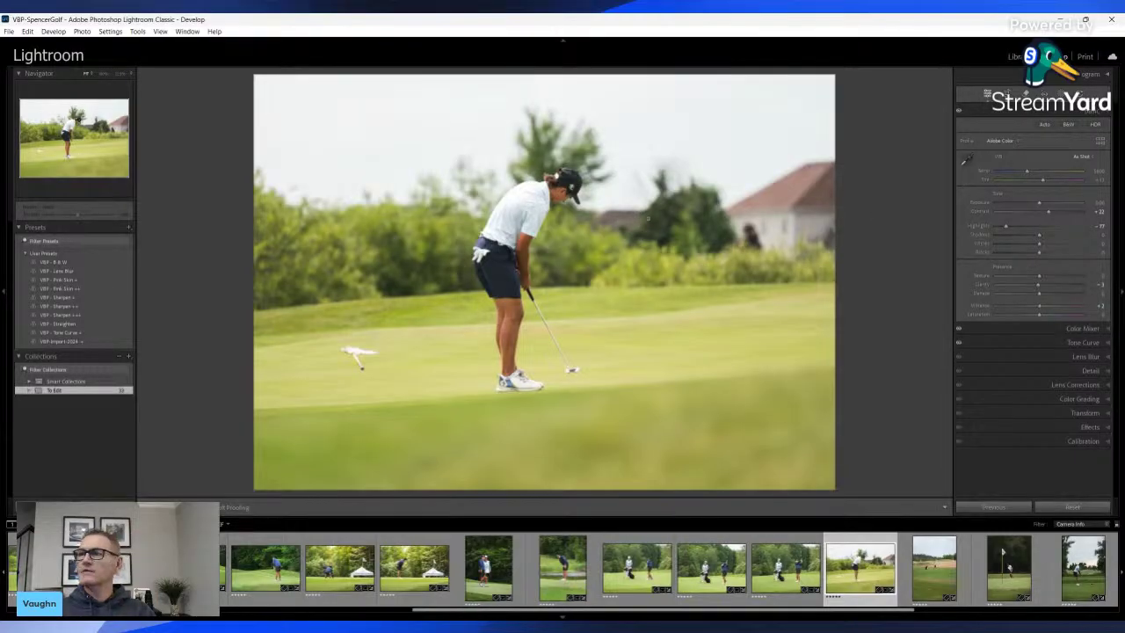
Crop the distant fairway golfer photo to a horizontal 5 x 7 frame, repositioned and tightened around the golfer and his bag
{"action": "left_click", "coordinate": [925, 546]}
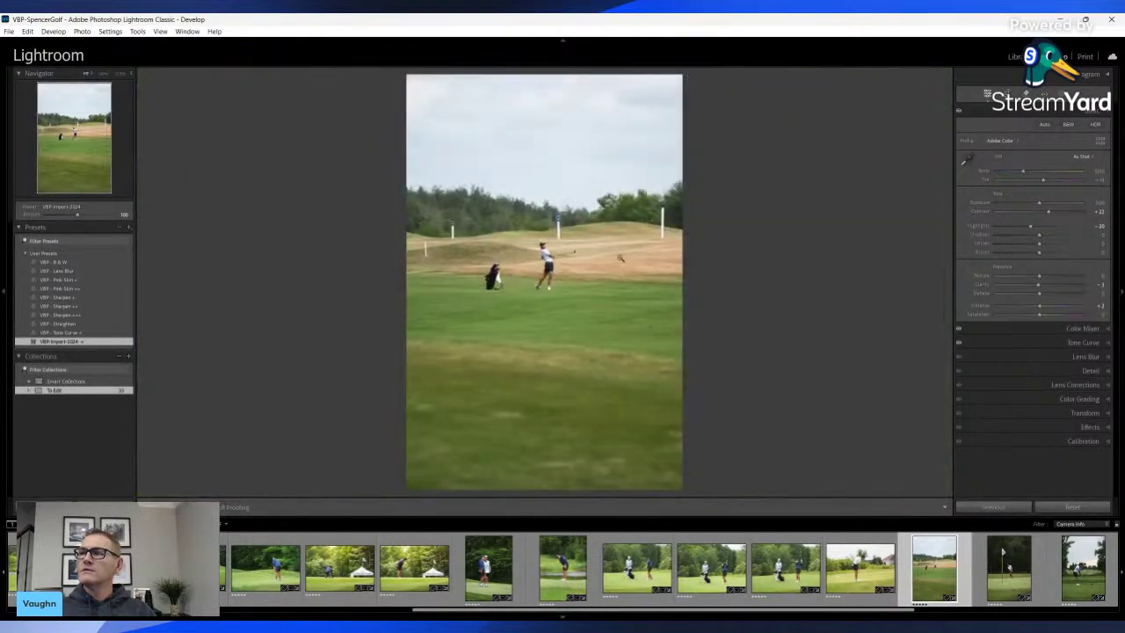
{"action": "key", "text": "r"}
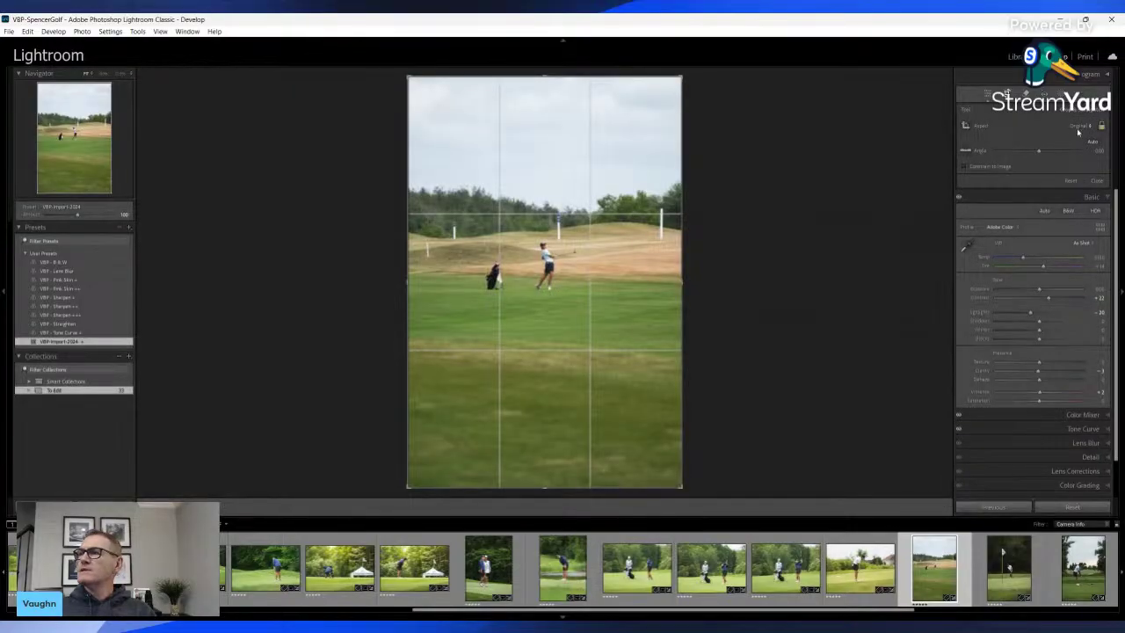
{"action": "left_click", "coordinate": [1006, 212]}
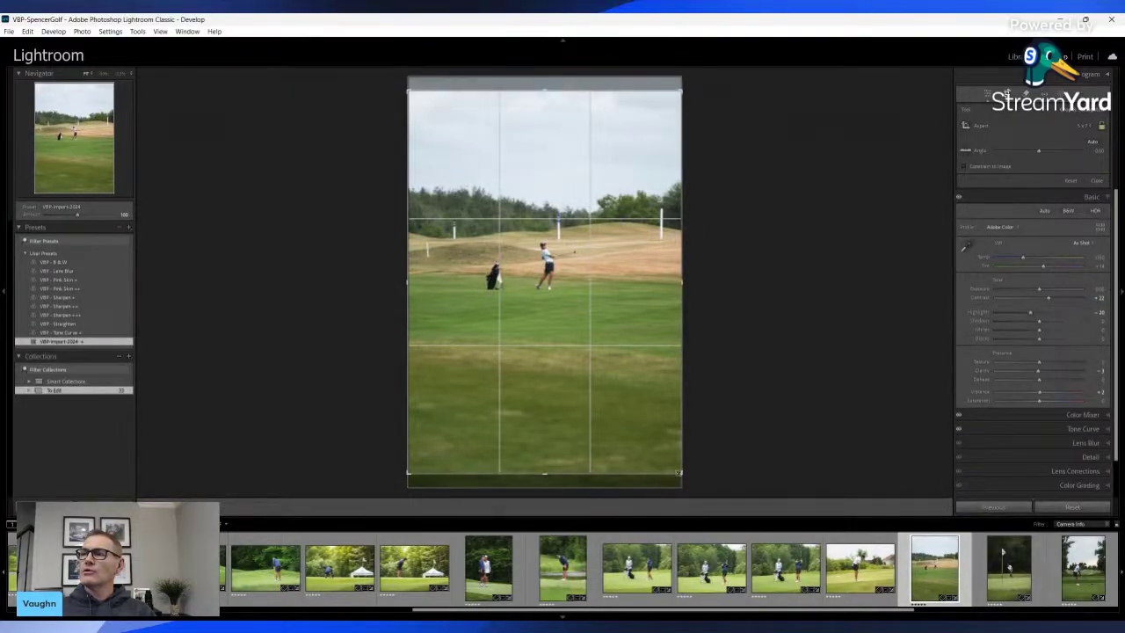
{"action": "left_click_drag", "start_coordinate": [680, 471], "coordinate": [767, 416]}
{"action": "left_click_drag", "start_coordinate": [578, 284], "coordinate": [578, 223]}
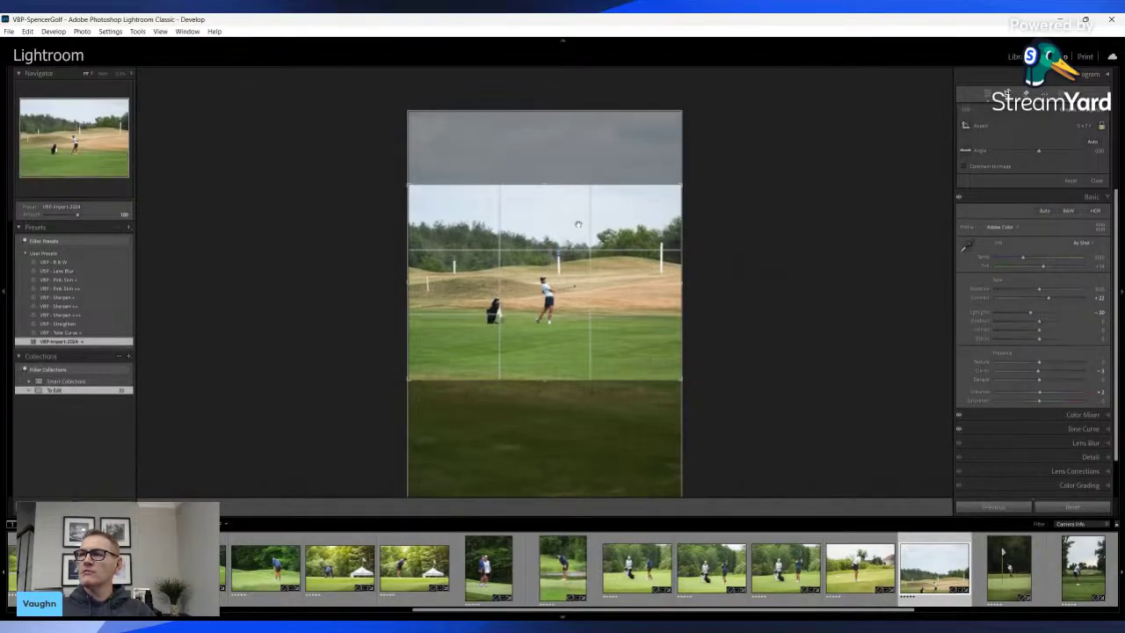
{"action": "key", "text": "Return"}
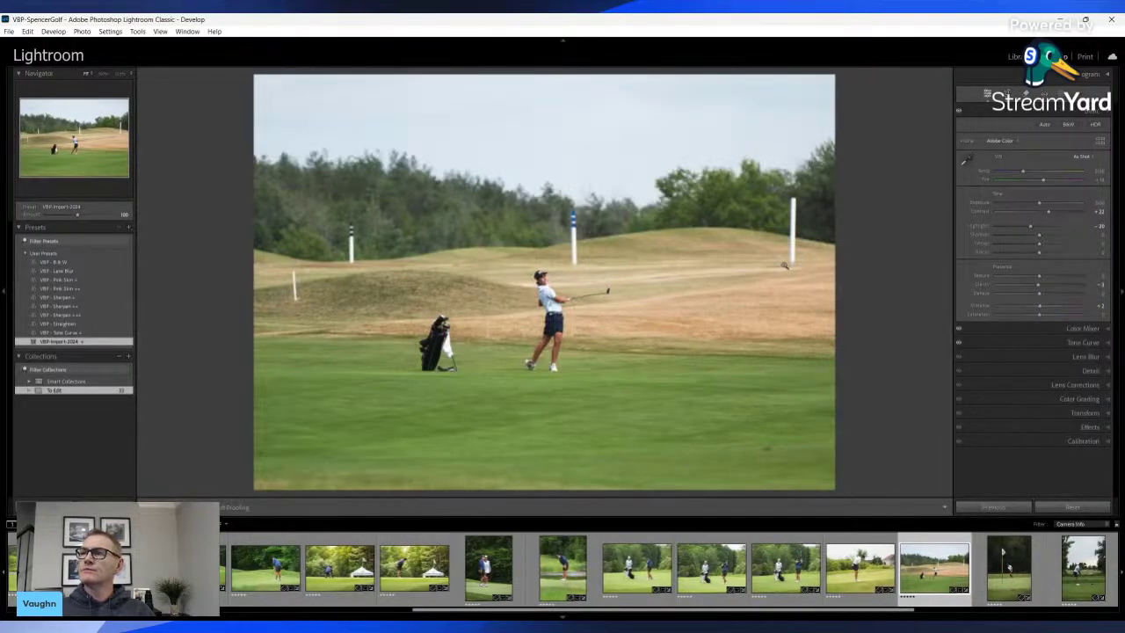
{"action": "key", "text": "r"}
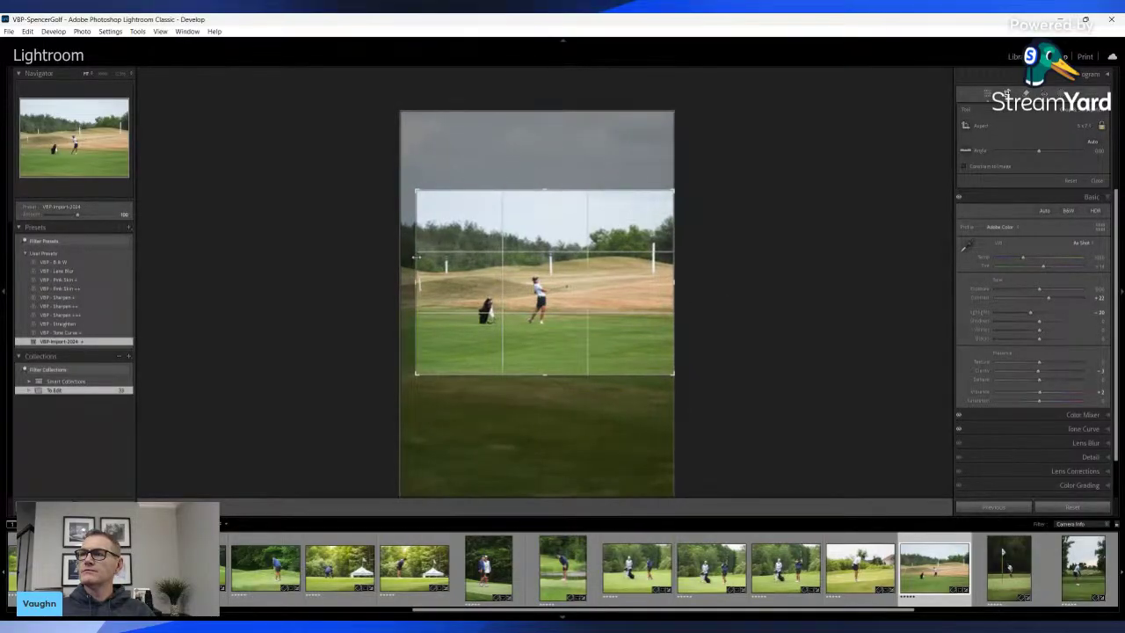
{"action": "key", "text": "Return"}
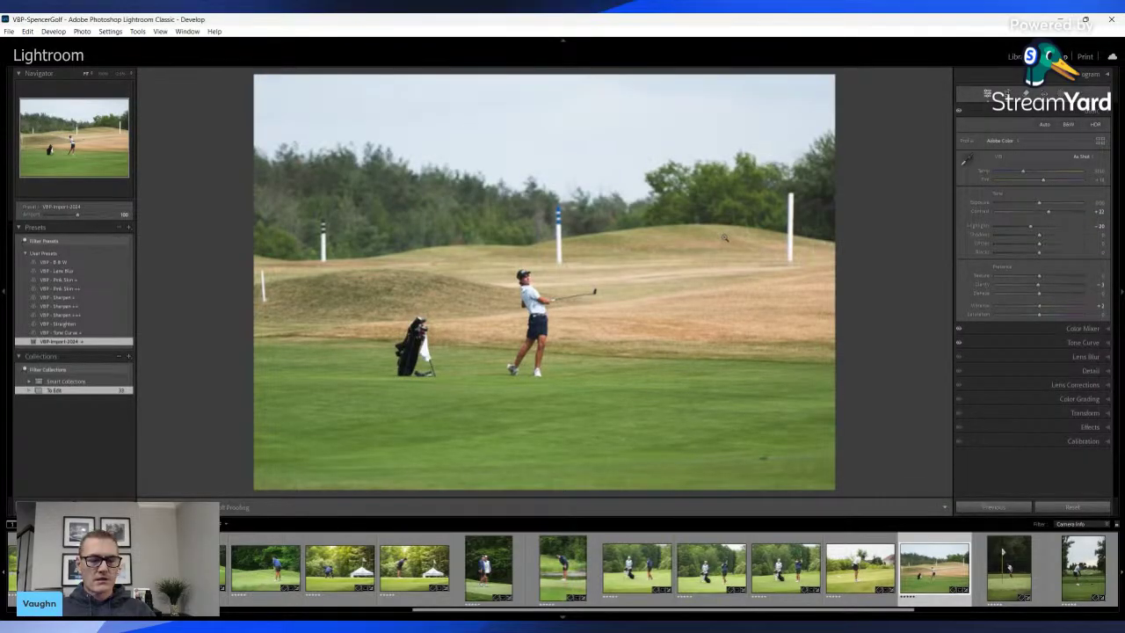
Add a Select Subject mask to the fairway photo and raise its exposure slightly
{"action": "key", "text": "q"}
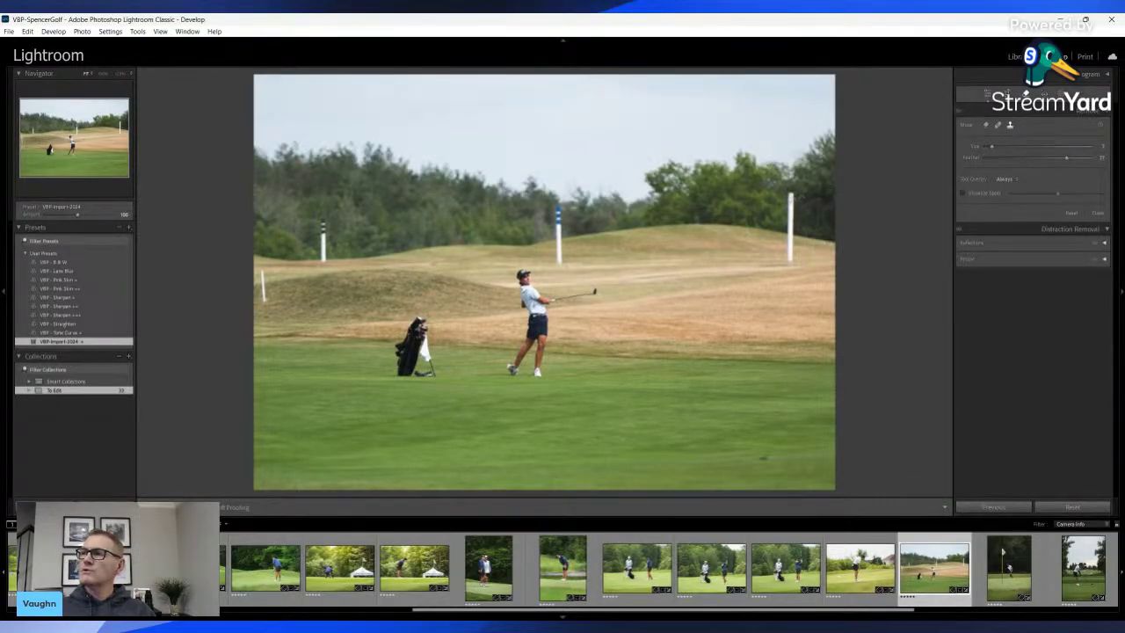
{"action": "key", "text": "q"}
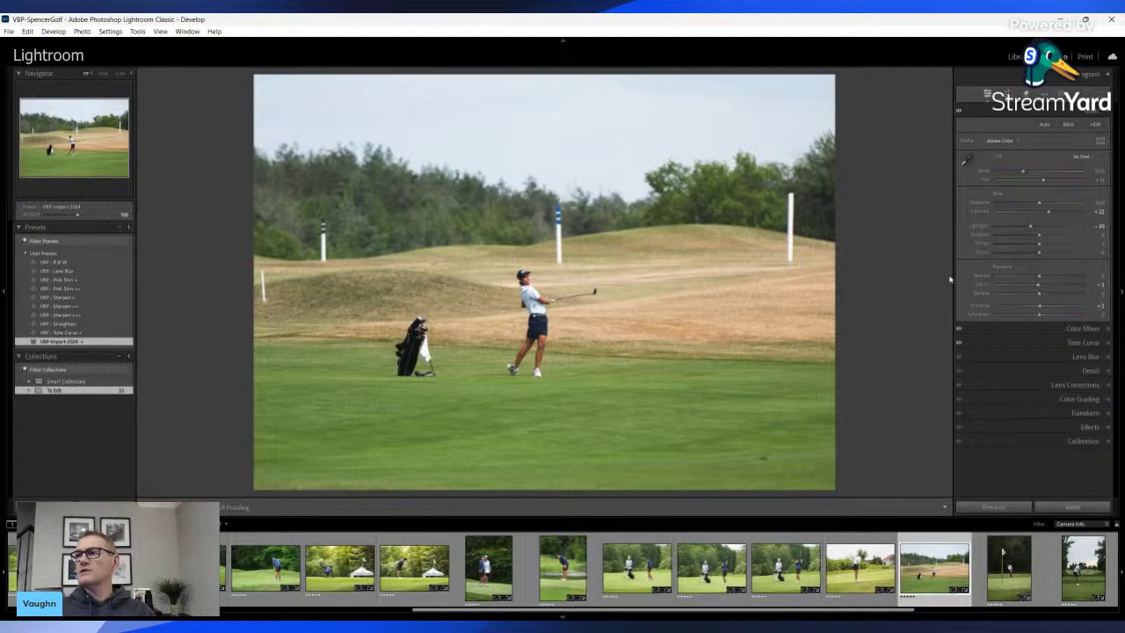
{"action": "key", "text": "shift+w"}
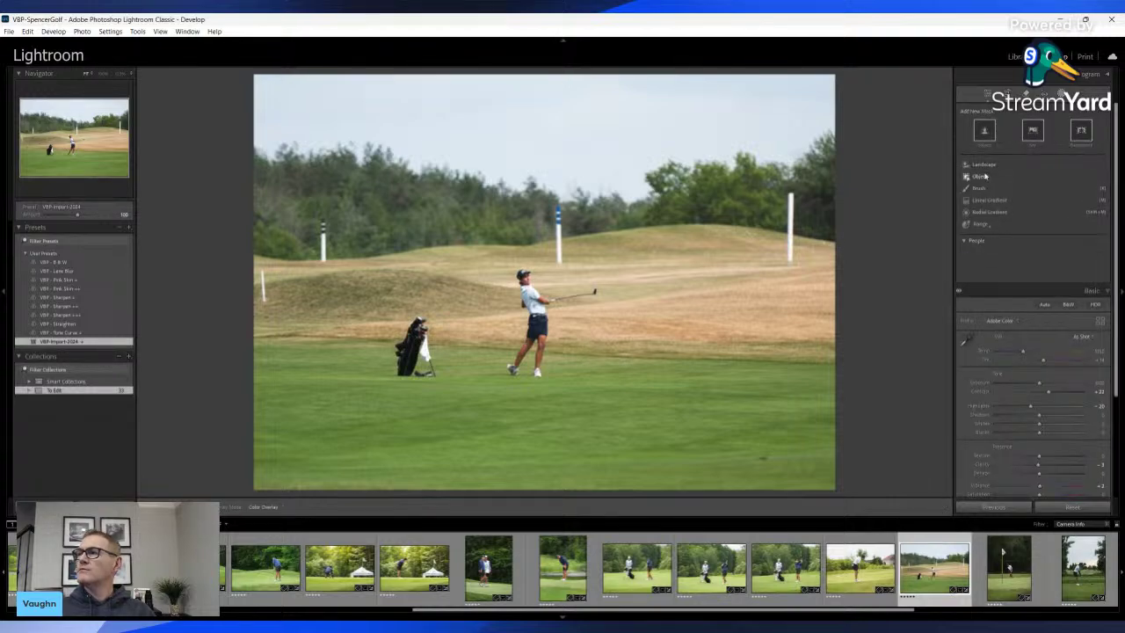
{"action": "left_click", "coordinate": [984, 131]}
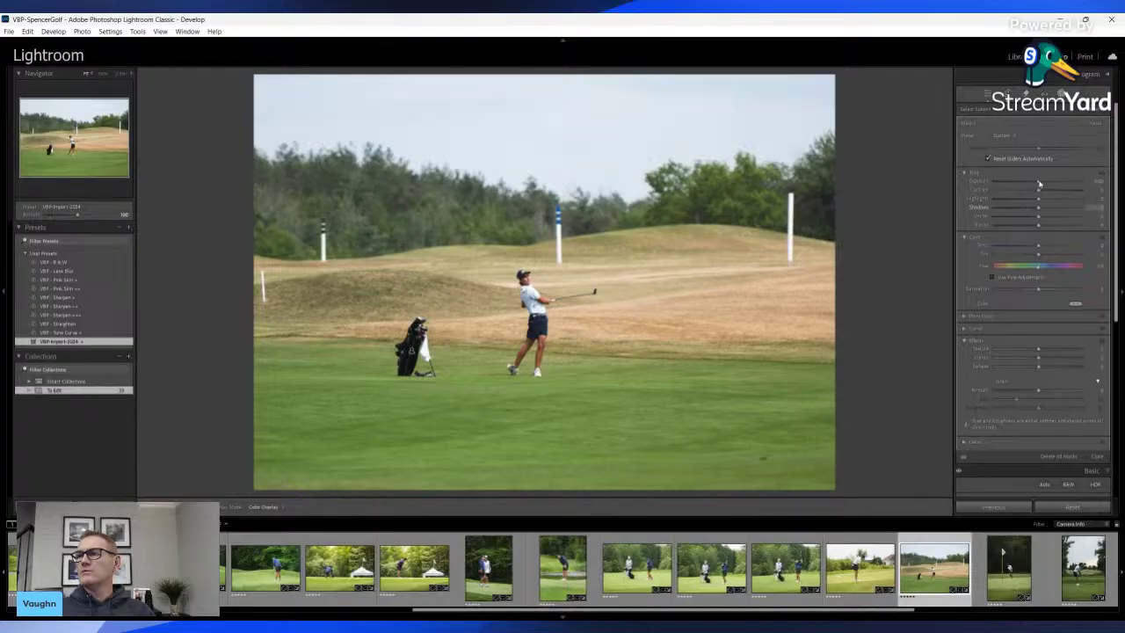
{"action": "left_click_drag", "start_coordinate": [1039, 184], "coordinate": [1042, 184]}
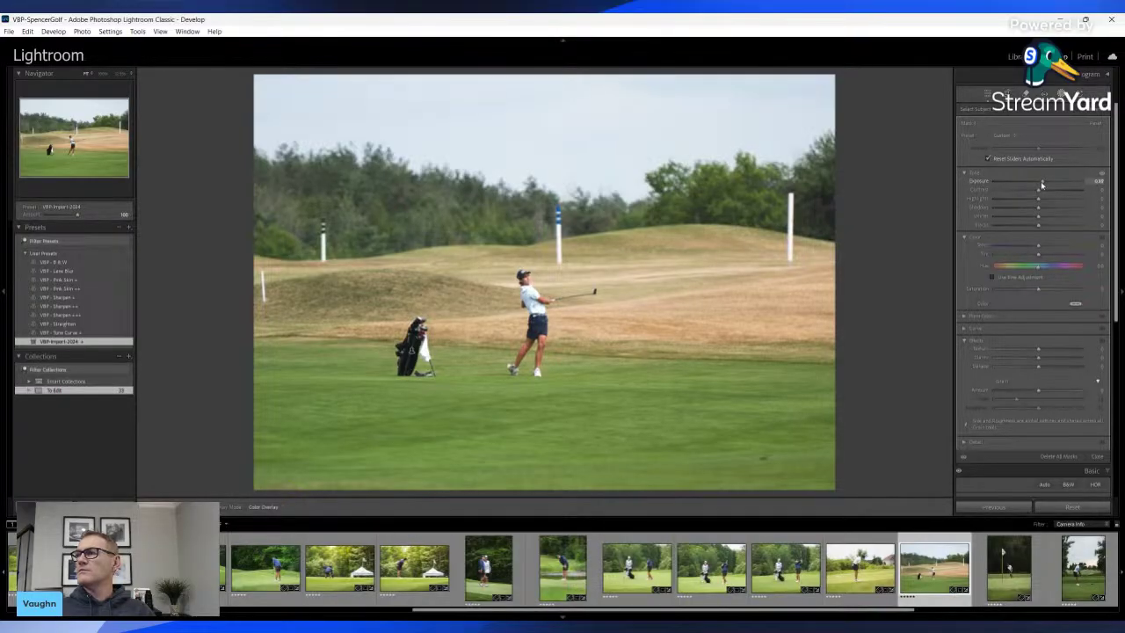
{"action": "left_click_drag", "start_coordinate": [1041, 184], "coordinate": [1039, 185]}
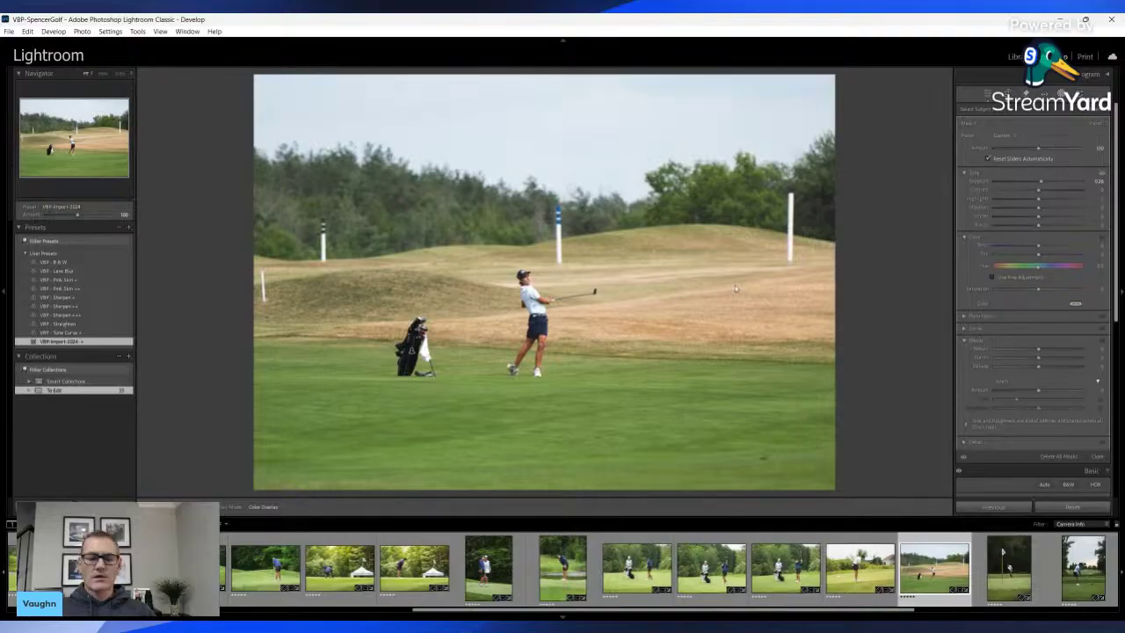
Try to clone out the tall poles on the hill behind the golfer
{"action": "key", "text": "q"}
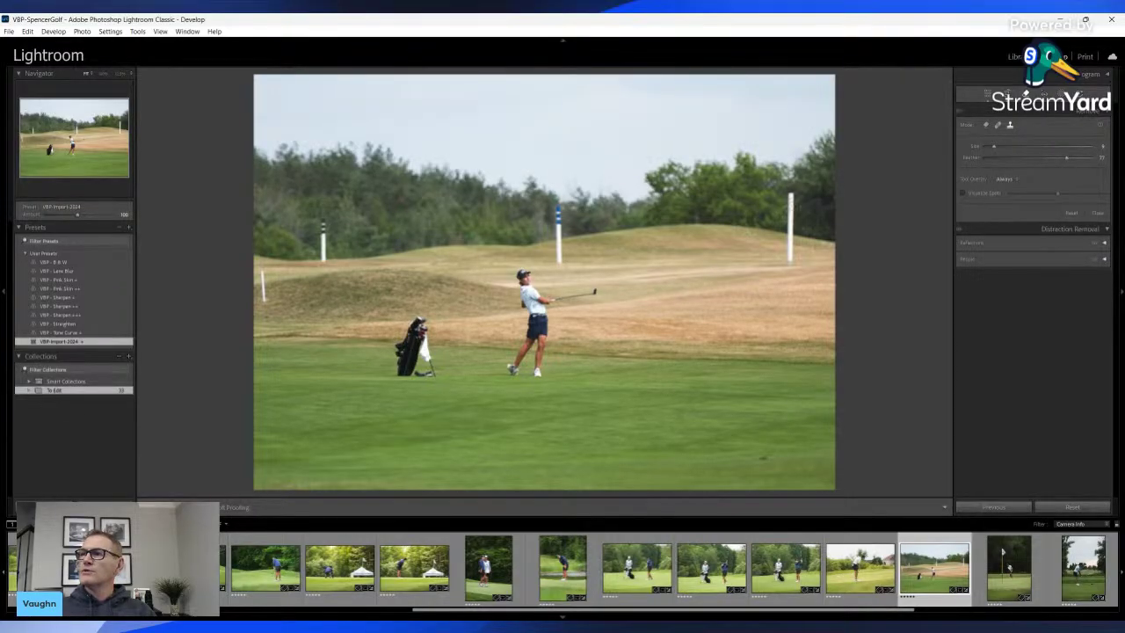
{"action": "left_click_drag", "start_coordinate": [790, 193], "coordinate": [791, 262]}
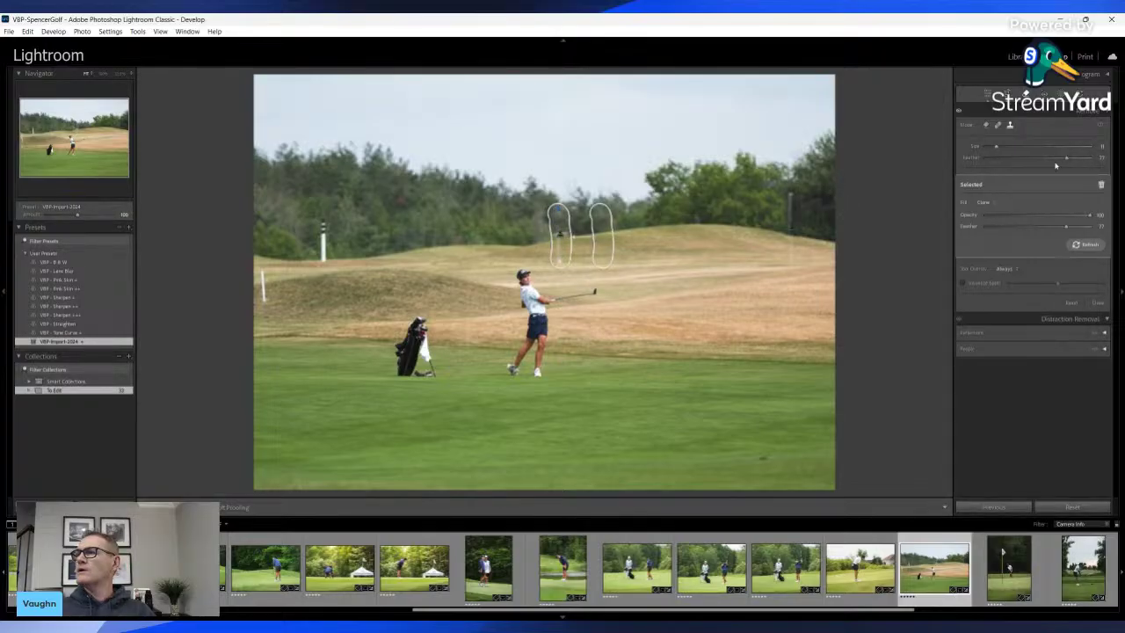
{"action": "left_click_drag", "start_coordinate": [1066, 158], "coordinate": [1088, 159]}
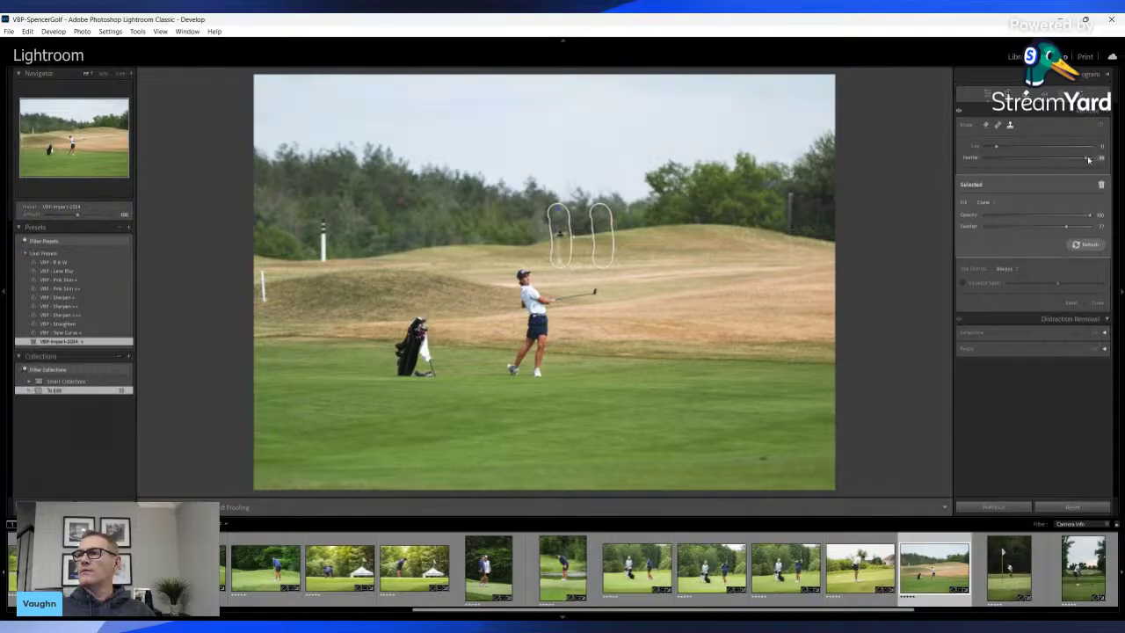
{"action": "left_click", "coordinate": [986, 125]}
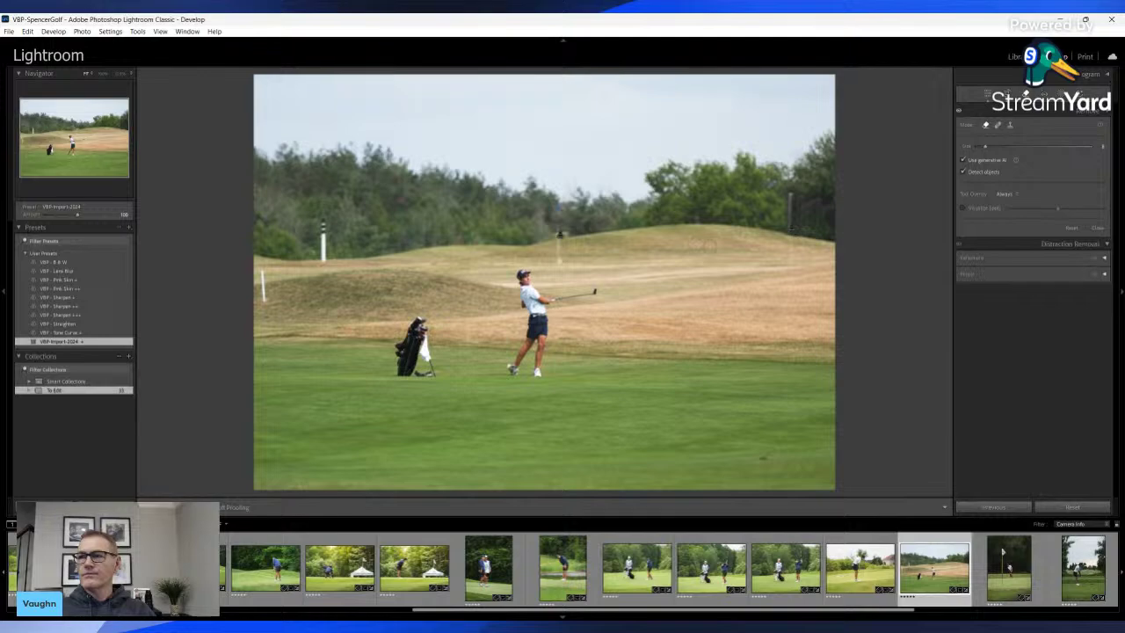
{"action": "key", "text": "ctrl+z"}
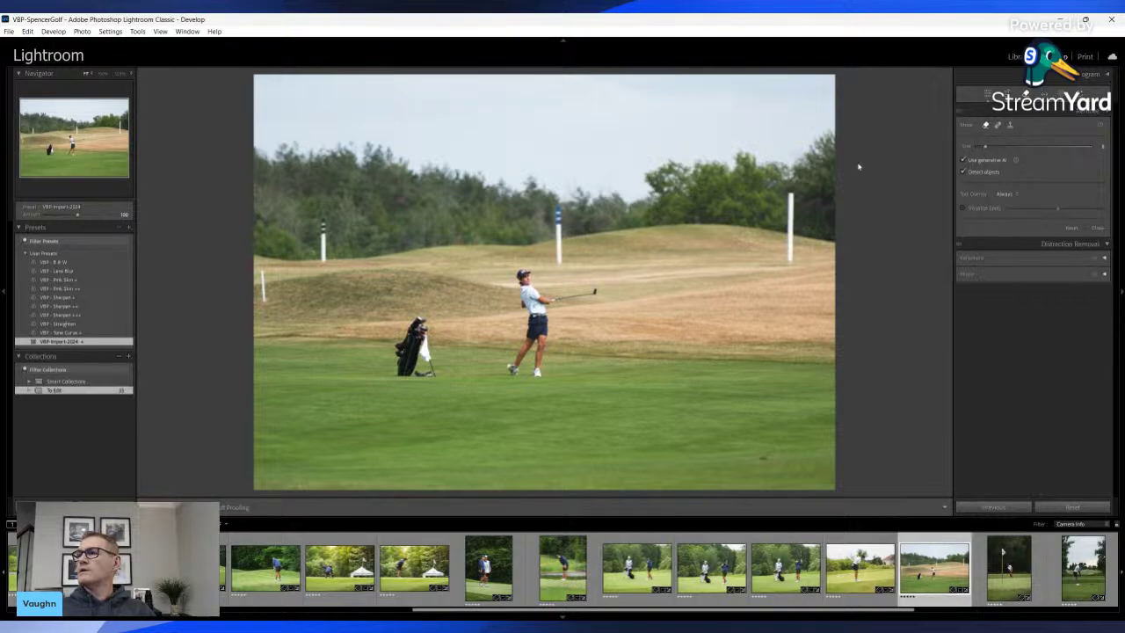
Mark all four poles behind the golfer and erase them with the generative AI Remove tool
{"action": "left_click_drag", "start_coordinate": [791, 189], "coordinate": [790, 262]}
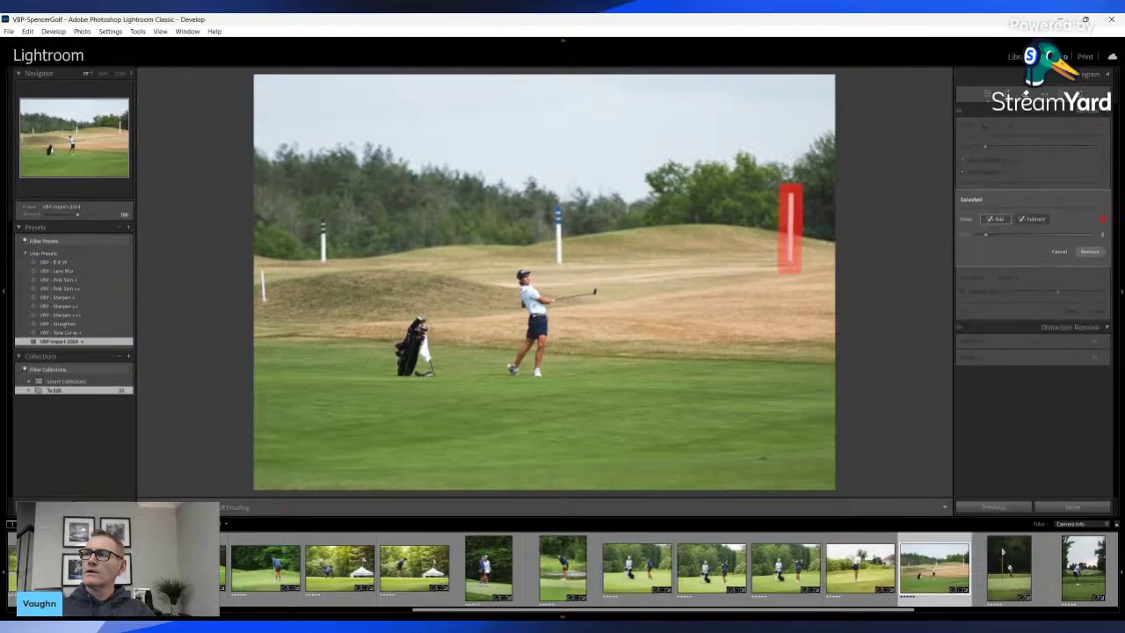
{"action": "left_click_drag", "start_coordinate": [557, 206], "coordinate": [557, 265]}
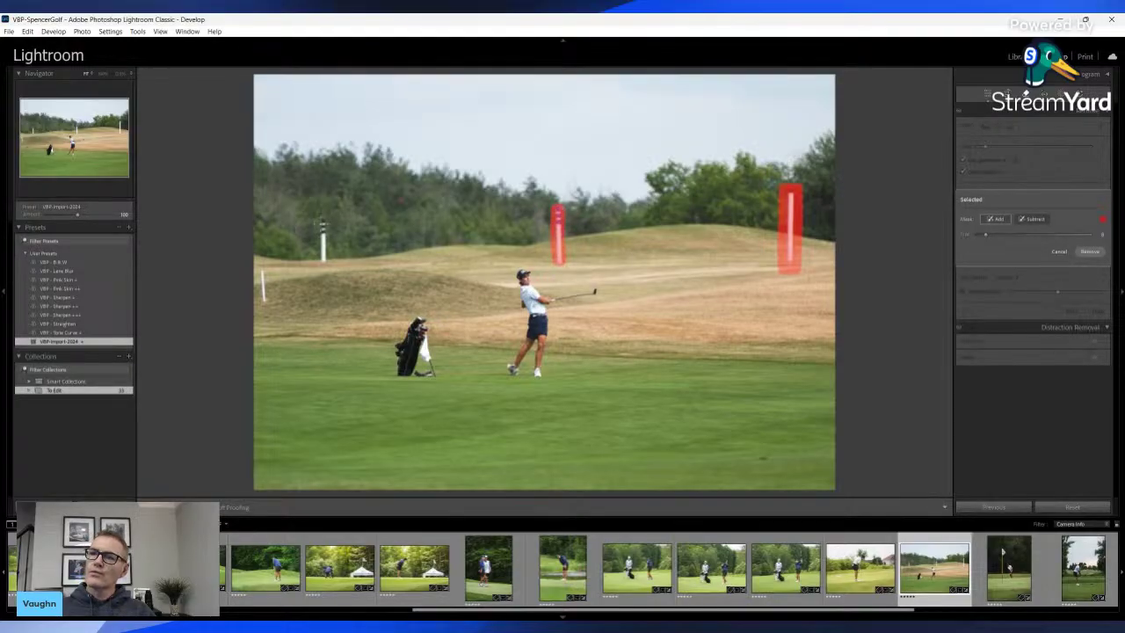
{"action": "mouse_move", "coordinate": [323, 220]}
{"action": "left_mouse_down"}
{"action": "mouse_move", "coordinate": [322, 264]}
{"action": "mouse_move", "coordinate": [262, 290]}
{"action": "mouse_move", "coordinate": [262, 301]}
{"action": "left_mouse_up"}
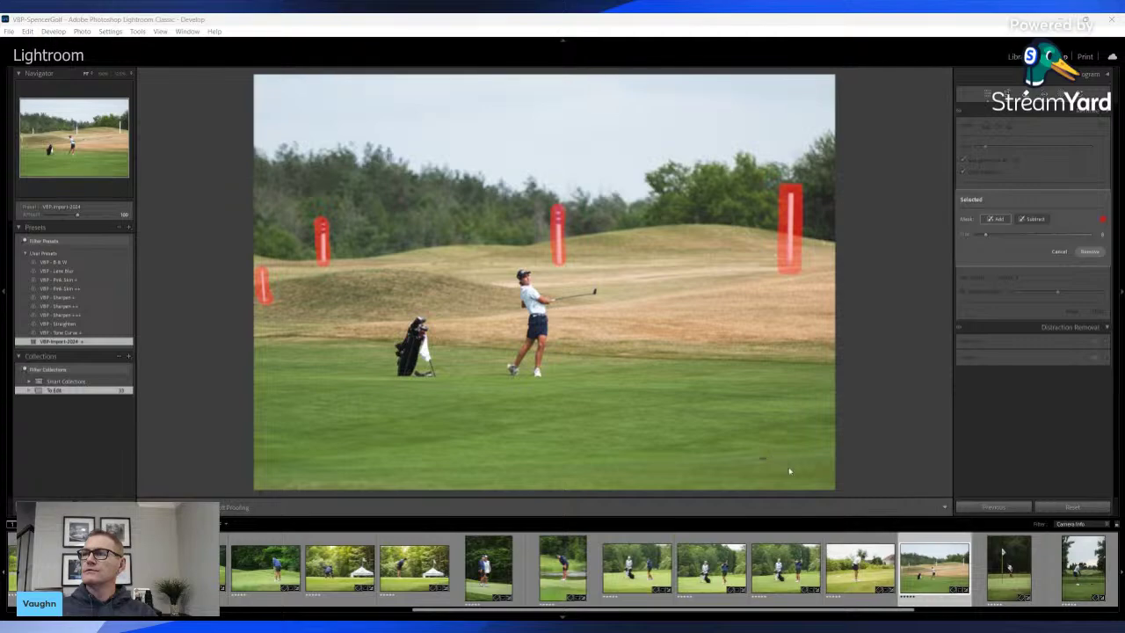
{"action": "key", "text": "Return"}
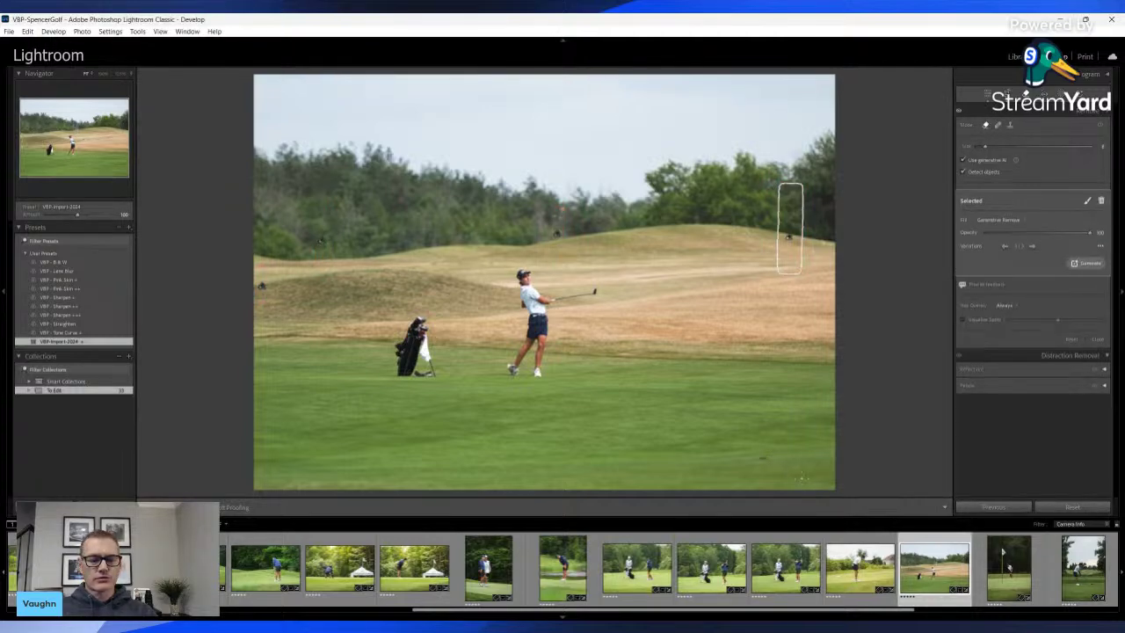
{"action": "key", "text": "q"}
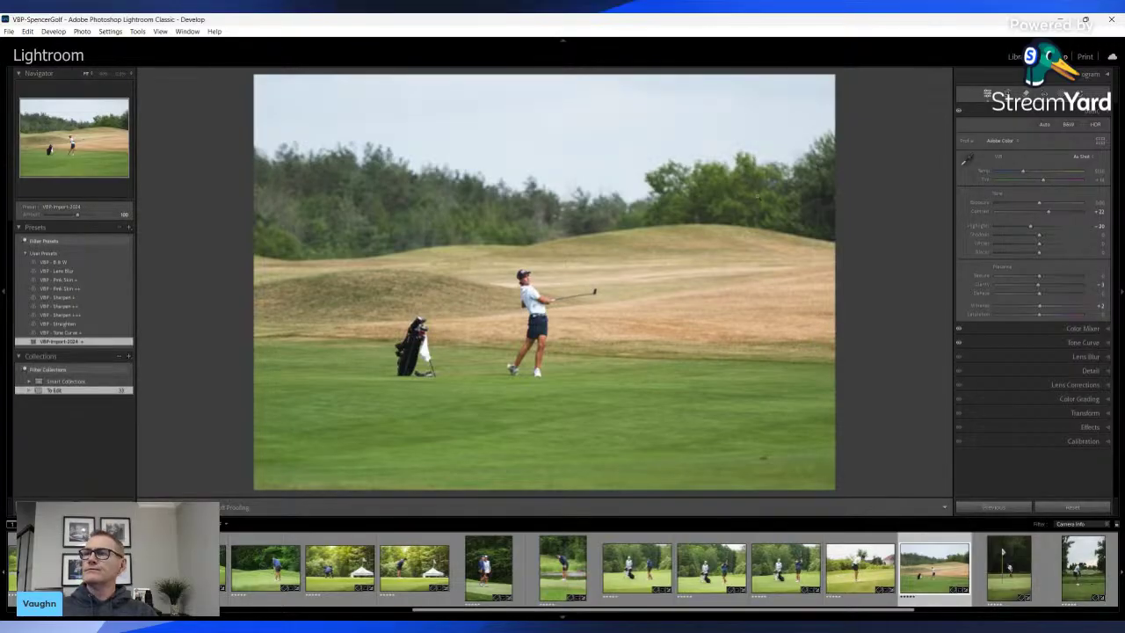
Compare the fairway photo before and after, then set its overall exposure to about +0.28 and highlights to -100
{"action": "key", "text": "backslash"}
{"action": "key", "text": "backslash"}
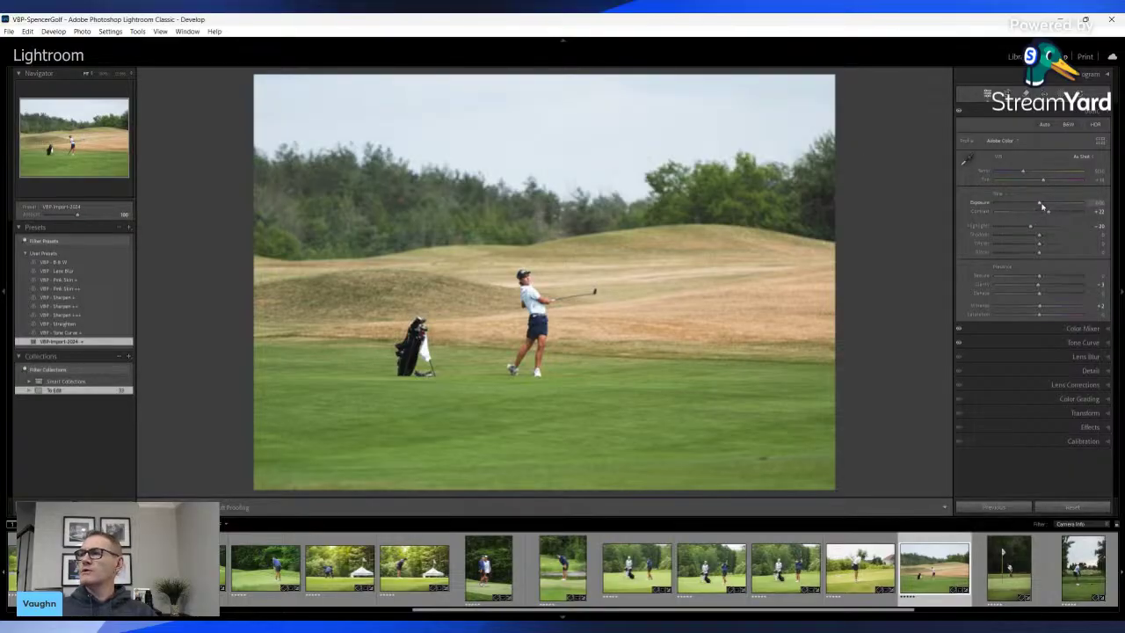
{"action": "left_click_drag", "start_coordinate": [1041, 204], "coordinate": [1042, 205]}
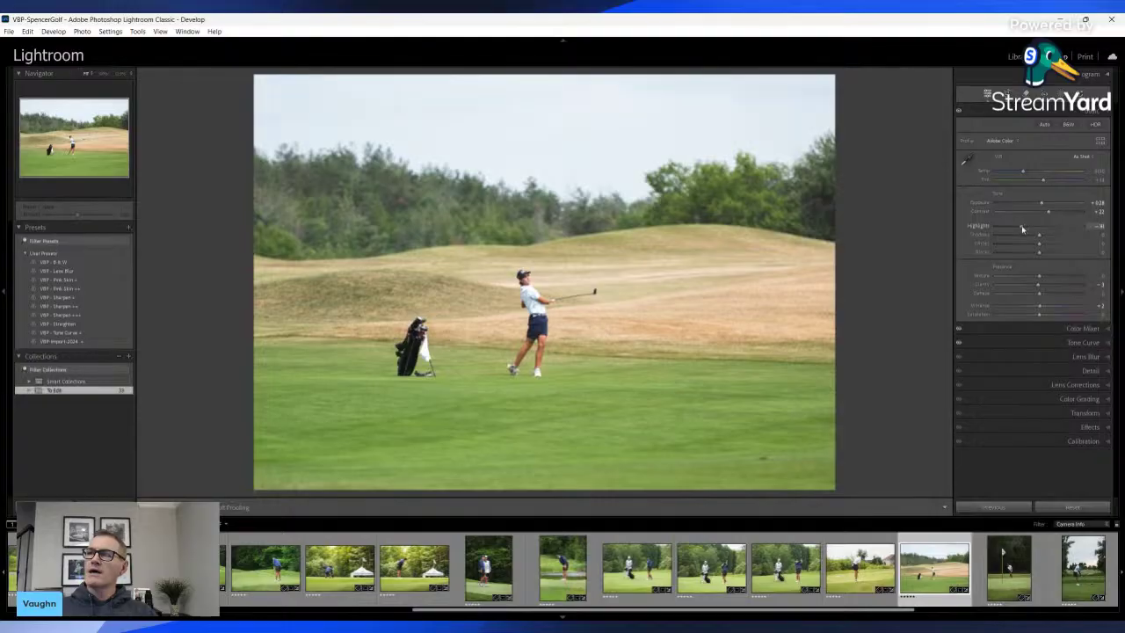
{"action": "left_click_drag", "start_coordinate": [1002, 228], "coordinate": [978, 227]}
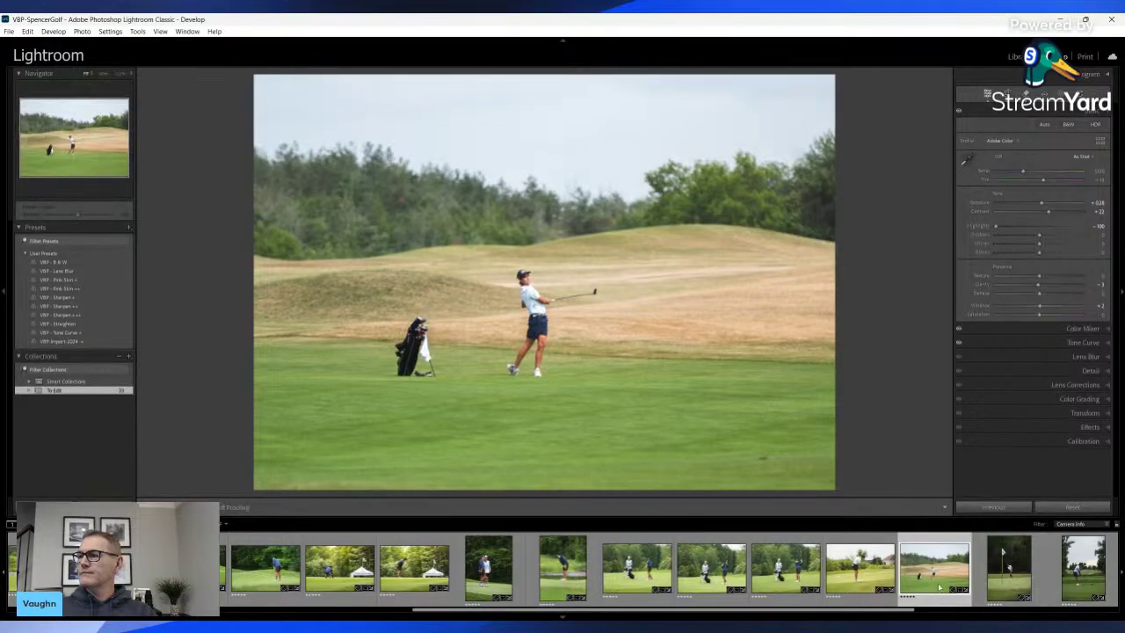
Crop the photo of the golfer chipping behind the flag to a vertical 5 x 7 ratio, tightened around the flag and golfer
{"action": "left_click_drag", "start_coordinate": [879, 612], "coordinate": [1079, 612]}
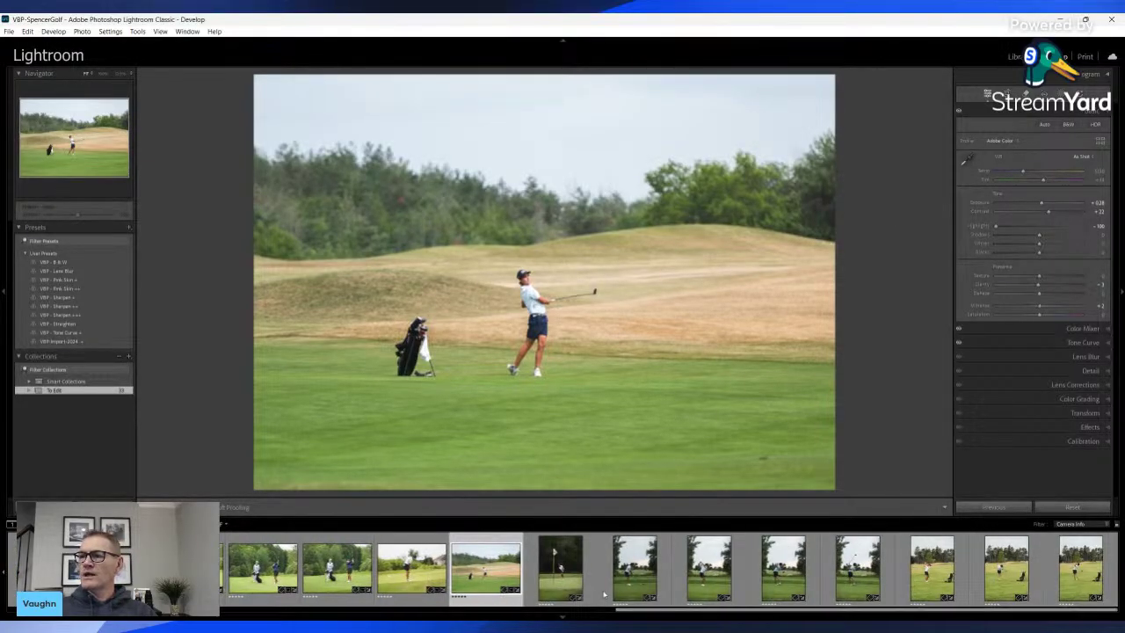
{"action": "left_click", "coordinate": [566, 565]}
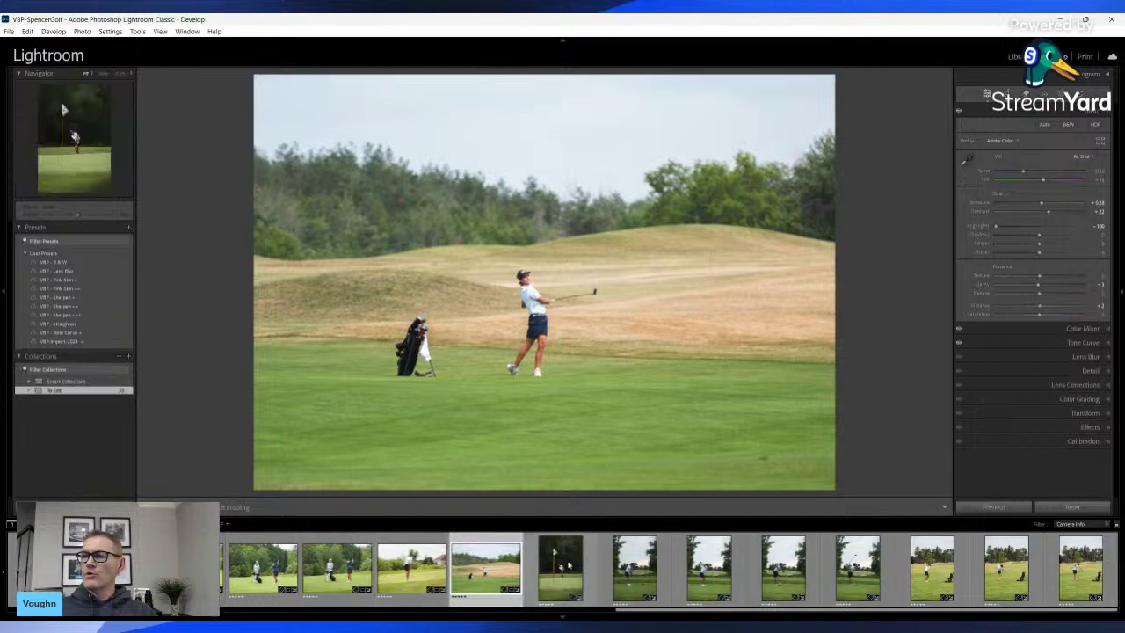
{"action": "key", "text": "r"}
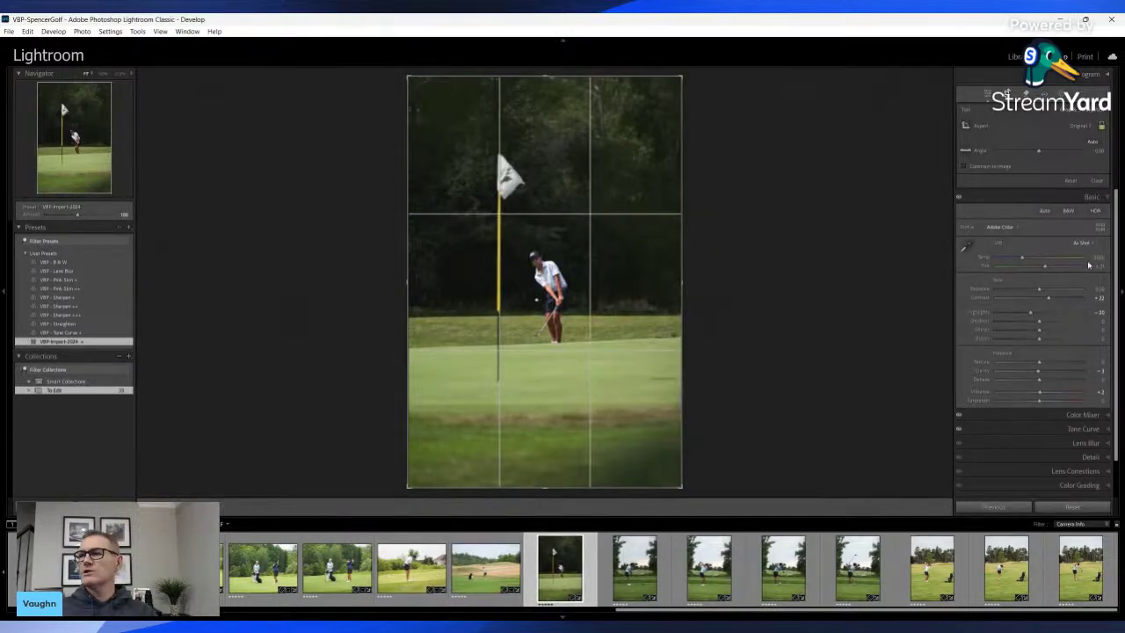
{"action": "left_click", "coordinate": [1084, 130]}
{"action": "left_click", "coordinate": [1007, 212]}
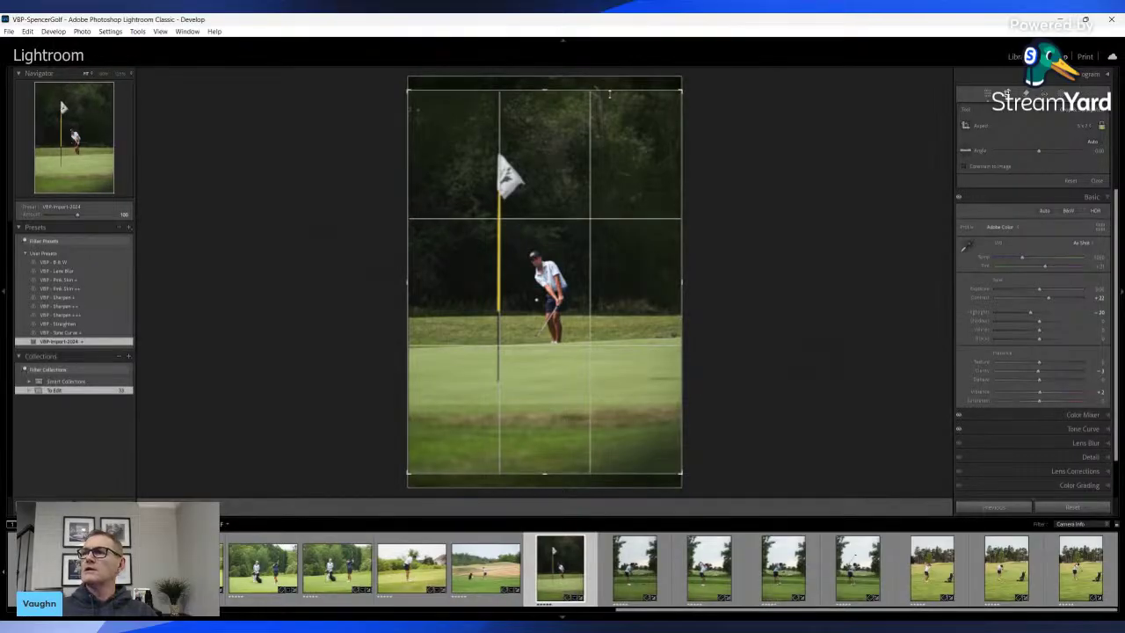
{"action": "left_click_drag", "start_coordinate": [609, 93], "coordinate": [598, 162]}
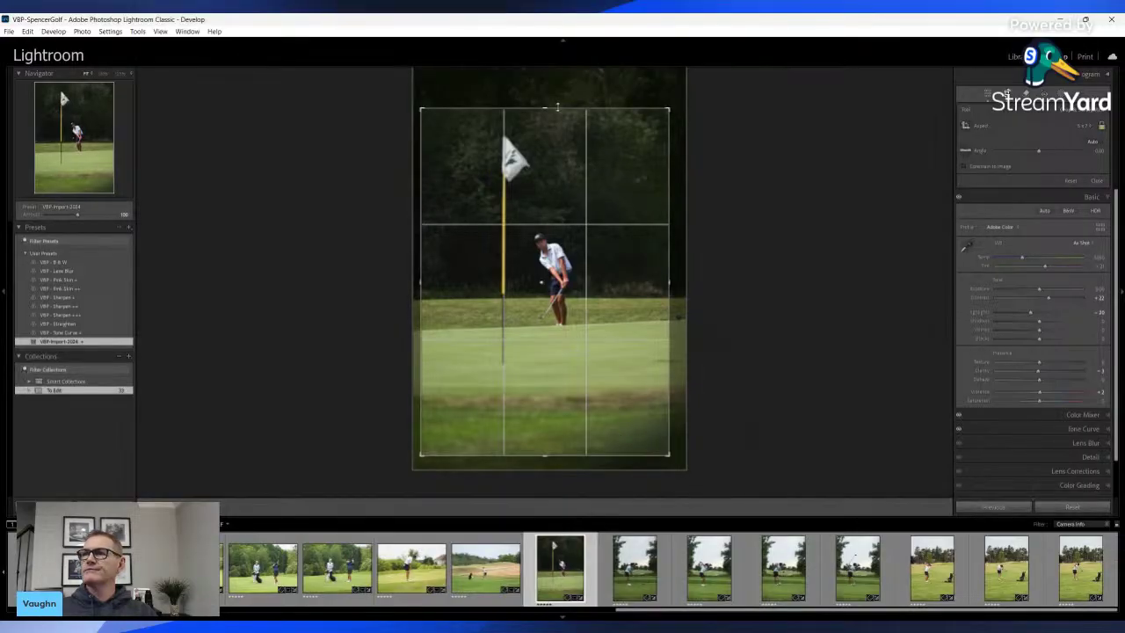
{"action": "left_click_drag", "start_coordinate": [556, 108], "coordinate": [558, 112]}
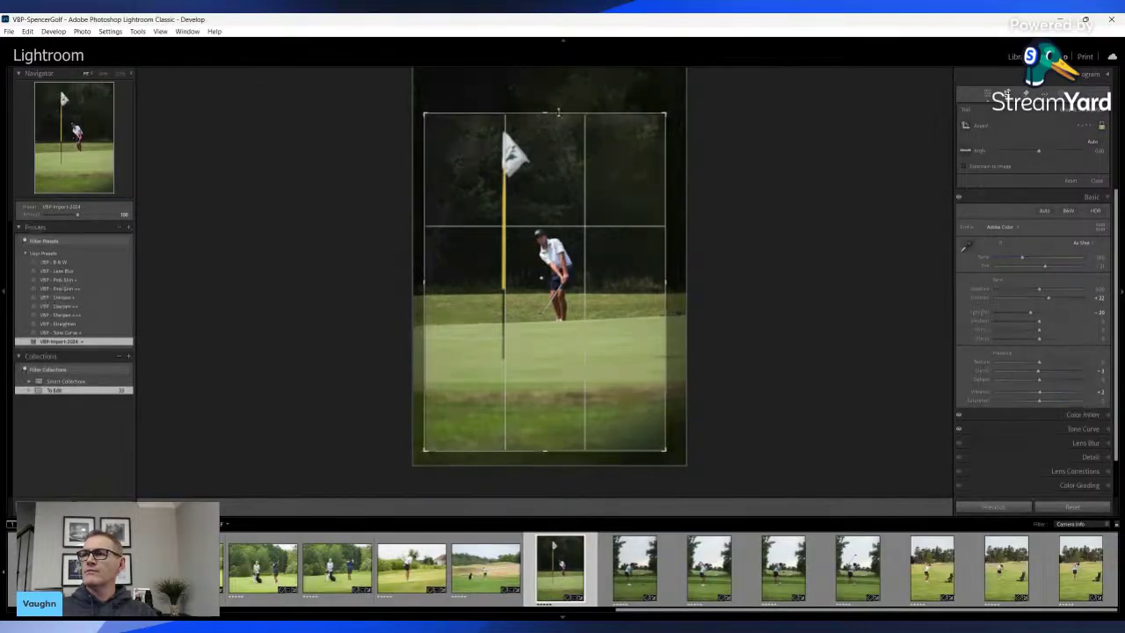
{"action": "left_click_drag", "start_coordinate": [555, 185], "coordinate": [555, 187]}
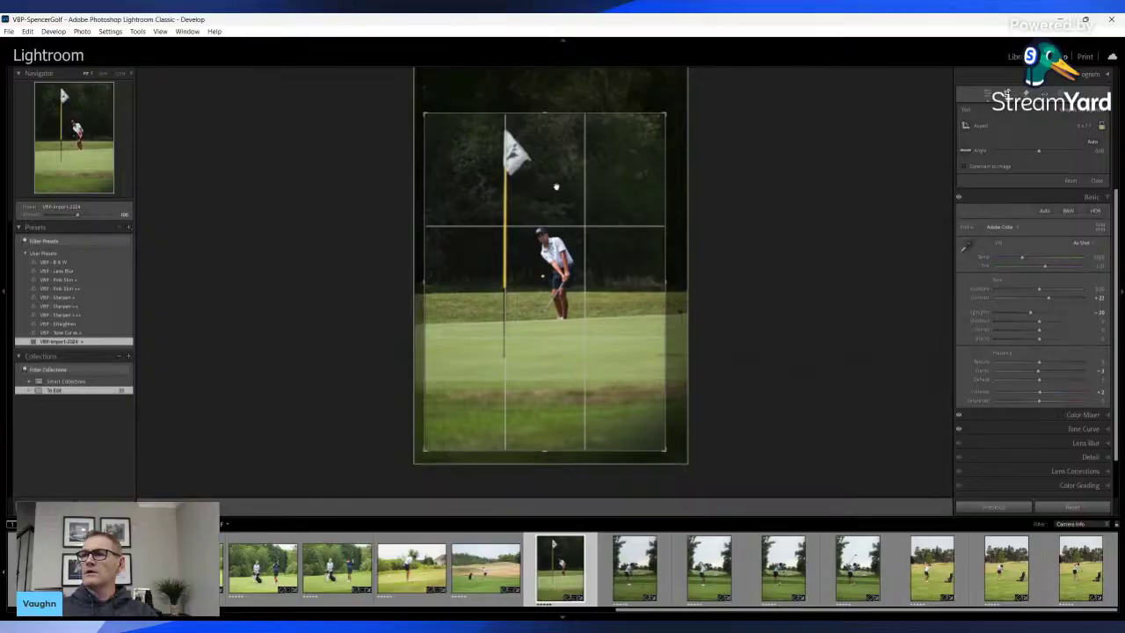
{"action": "key", "text": "Return"}
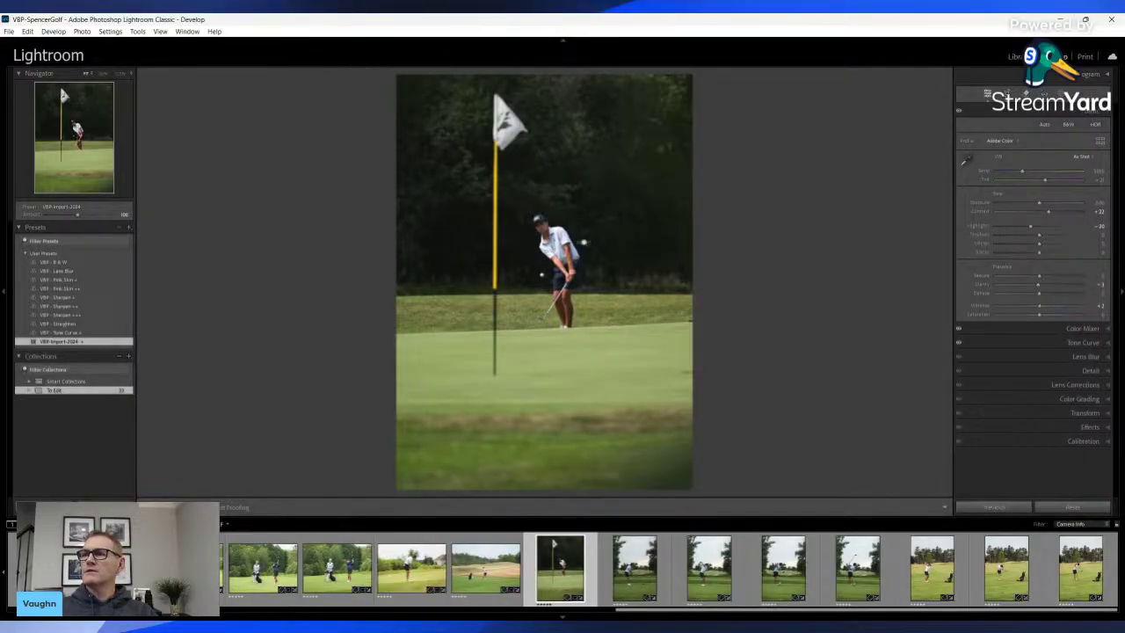
Brighten only the chipping golfer with a large radial gradient that has the background subtracted, at about +1.7 exposure
{"action": "key", "text": "shift+m"}
{"action": "left_click_drag", "start_coordinate": [543, 118], "coordinate": [766, 355]}
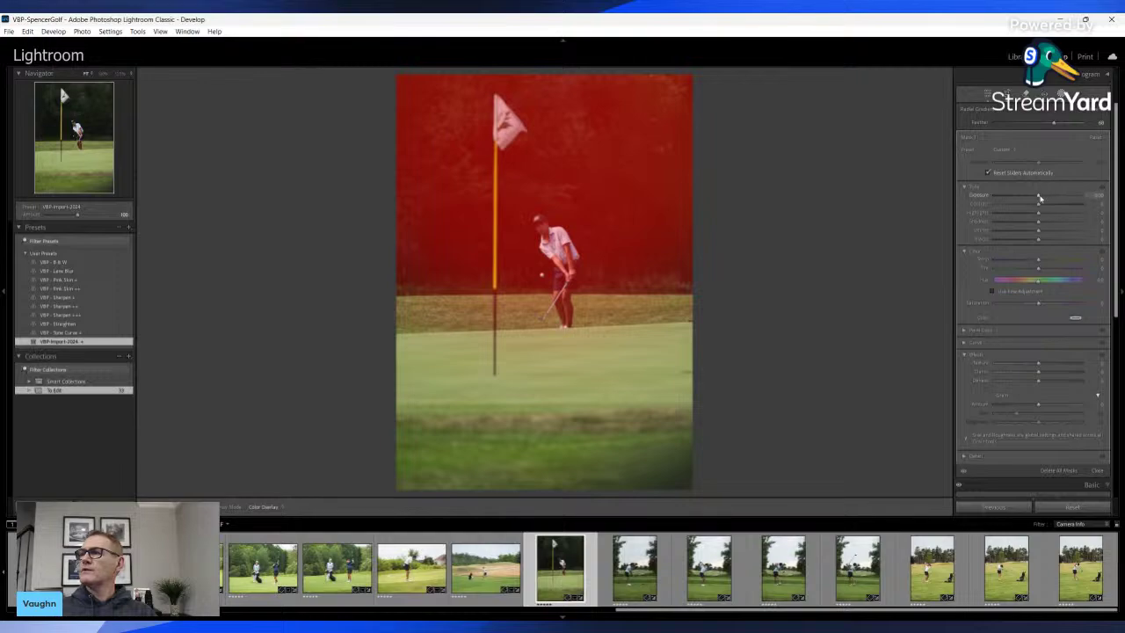
{"action": "left_click_drag", "start_coordinate": [1039, 195], "coordinate": [1059, 197]}
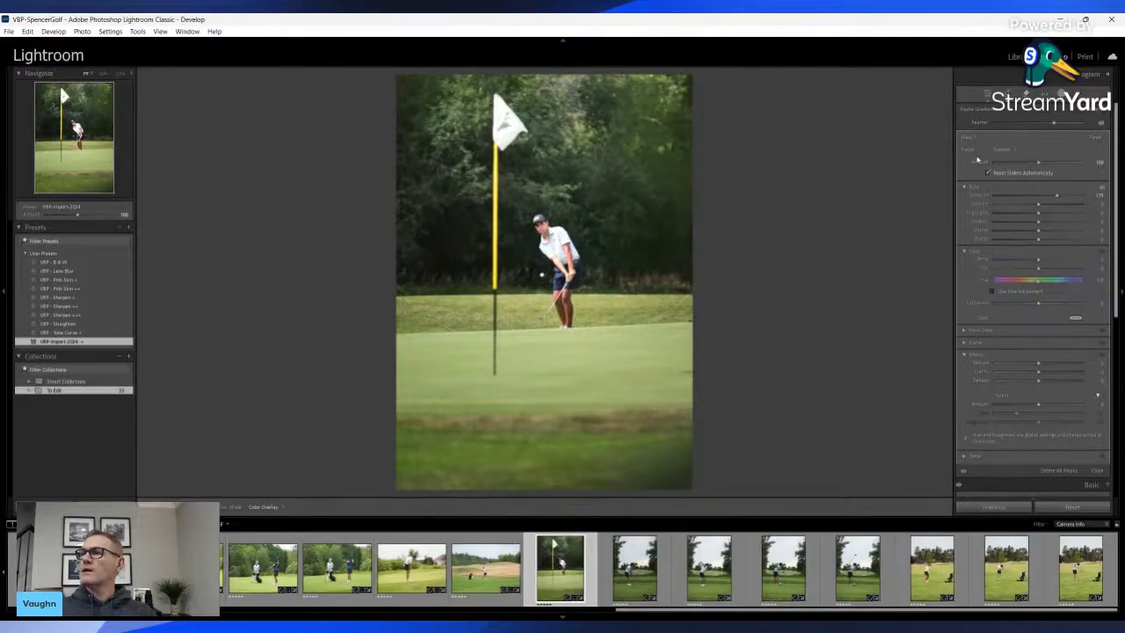
{"action": "scroll", "coordinate": [977, 178], "scroll_direction": "down", "scroll_amount": 1}
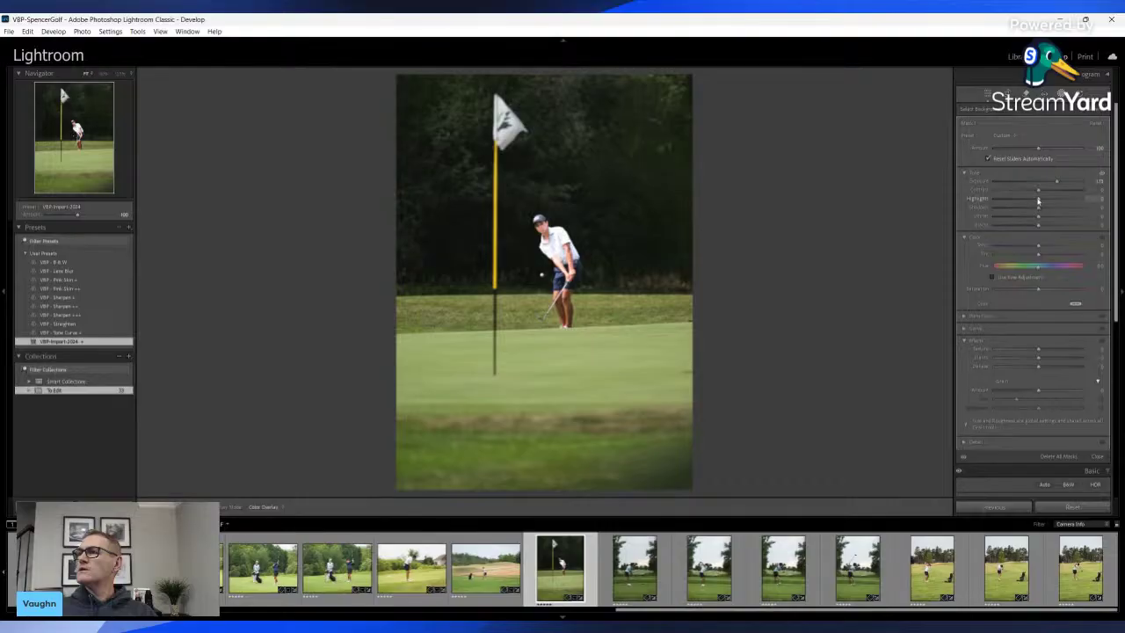
Close masking and lower the flag photo's overall highlights to about -55
{"action": "key", "text": "m"}
{"action": "key", "text": "shift+w"}
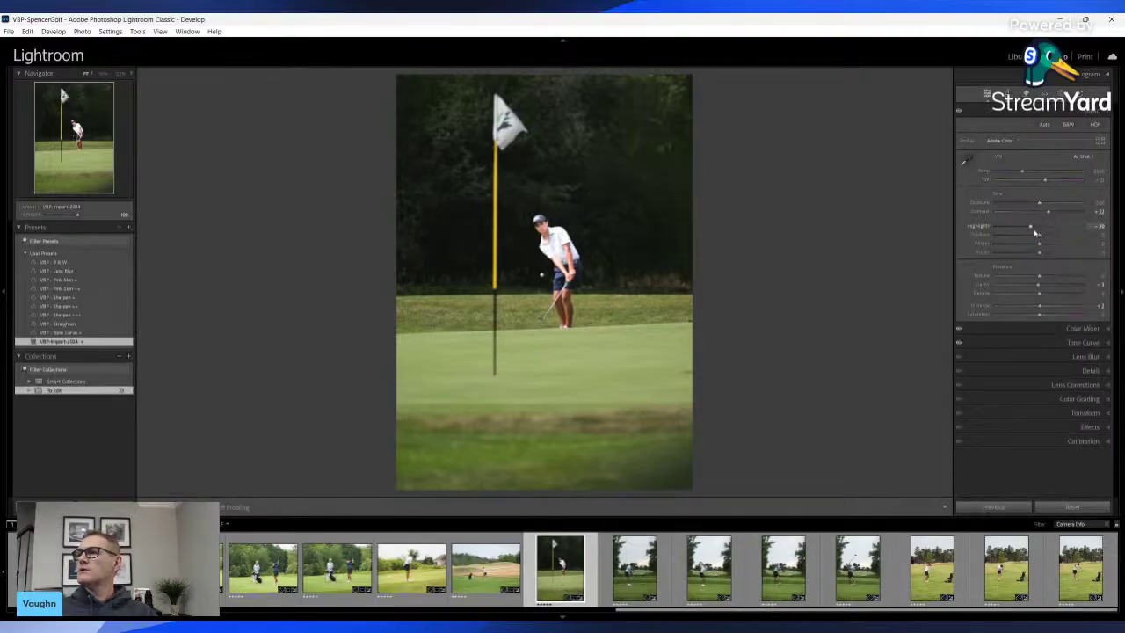
{"action": "left_click_drag", "start_coordinate": [1033, 228], "coordinate": [1015, 227]}
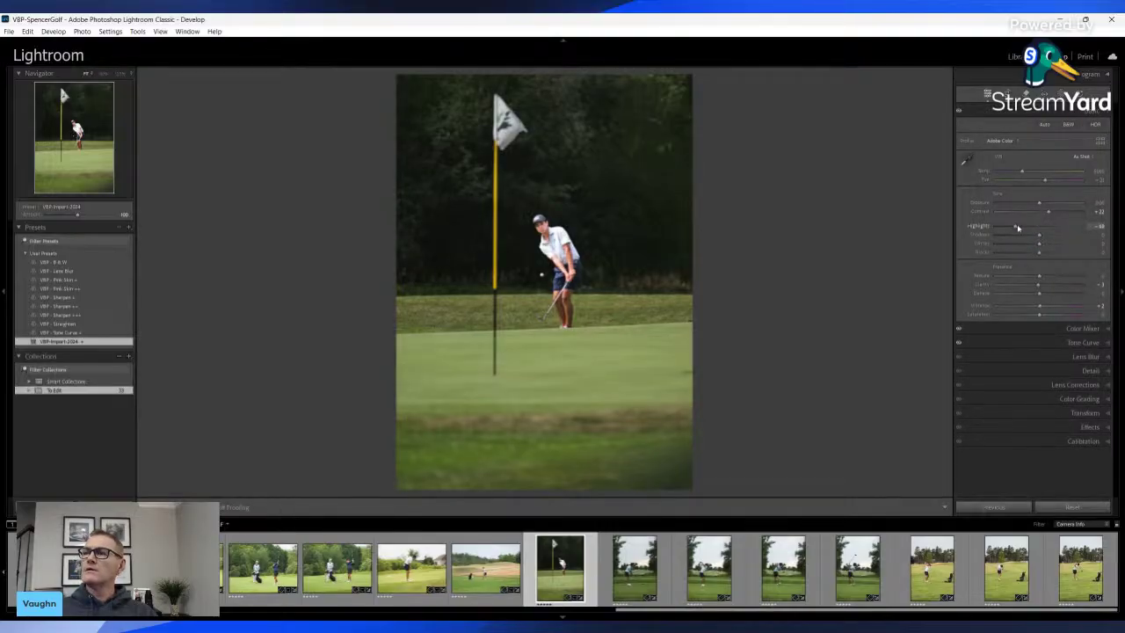
Place a wide, flat radial gradient across the putting green near the flagstick's base and raise its exposure to about +0.35
{"action": "key", "text": "shift+m"}
{"action": "left_click_drag", "start_coordinate": [522, 401], "coordinate": [851, 483]}
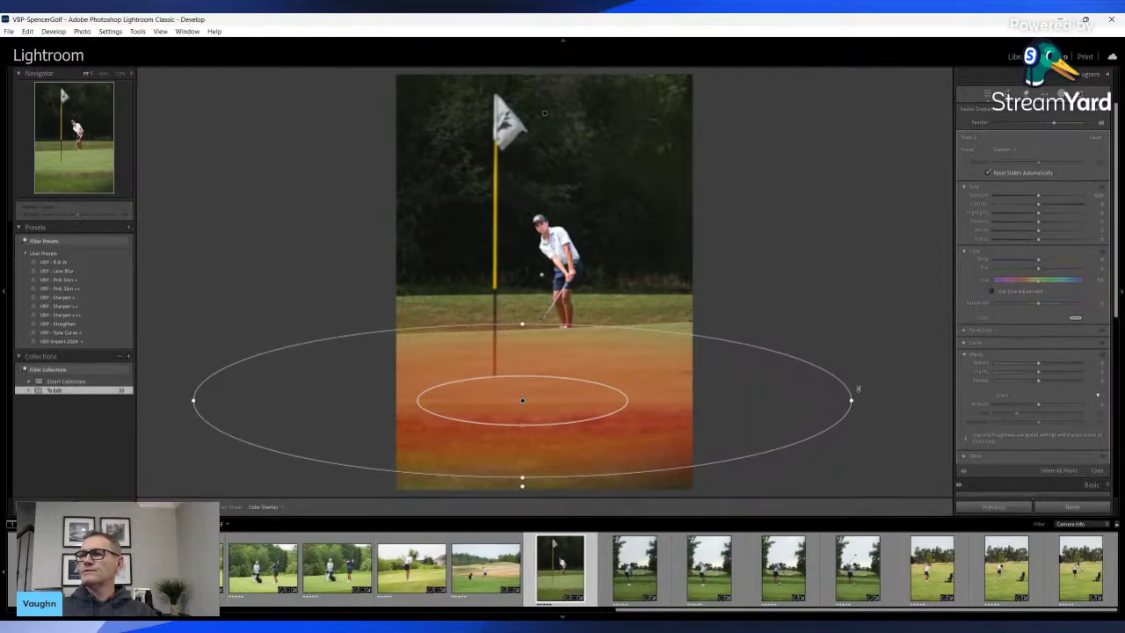
{"action": "left_click_drag", "start_coordinate": [858, 404], "coordinate": [856, 387]}
{"action": "left_click_drag", "start_coordinate": [671, 416], "coordinate": [680, 397]}
{"action": "left_click_drag", "start_coordinate": [535, 458], "coordinate": [534, 444]}
{"action": "left_click_drag", "start_coordinate": [531, 392], "coordinate": [536, 379]}
{"action": "left_click_drag", "start_coordinate": [1039, 195], "coordinate": [1041, 199]}
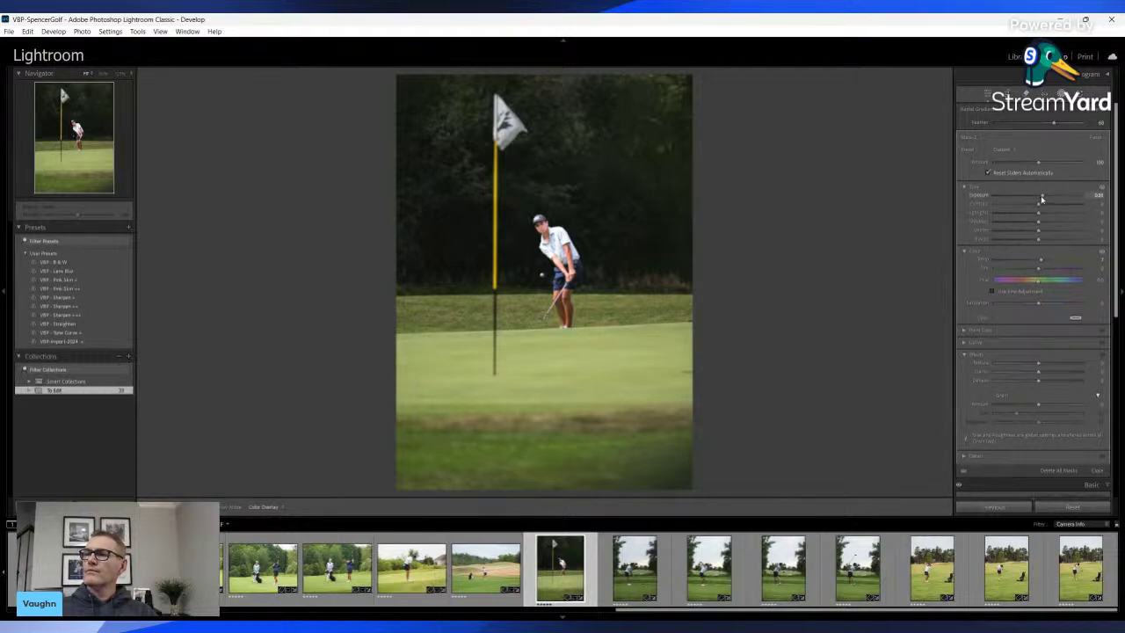
{"action": "key", "text": "Escape"}
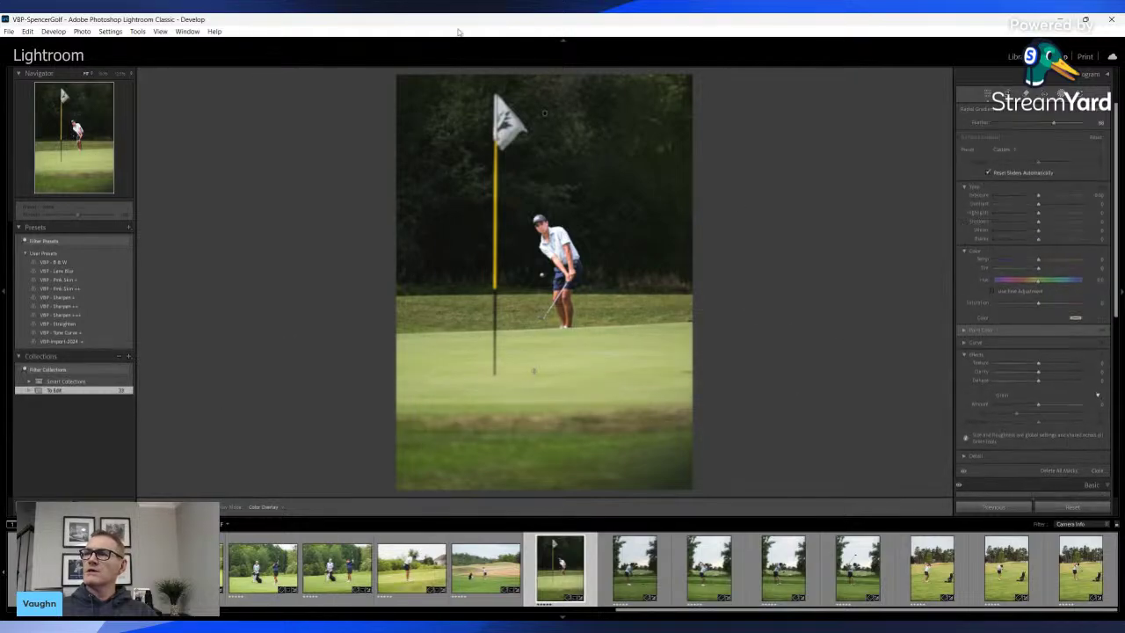
Add a radial gradient over the dark trees in the photo's upper-left corner and raise its exposure to about +0.75
{"action": "left_click_drag", "start_coordinate": [467, 91], "coordinate": [696, 295]}
{"action": "left_click_drag", "start_coordinate": [1039, 195], "coordinate": [1044, 195]}
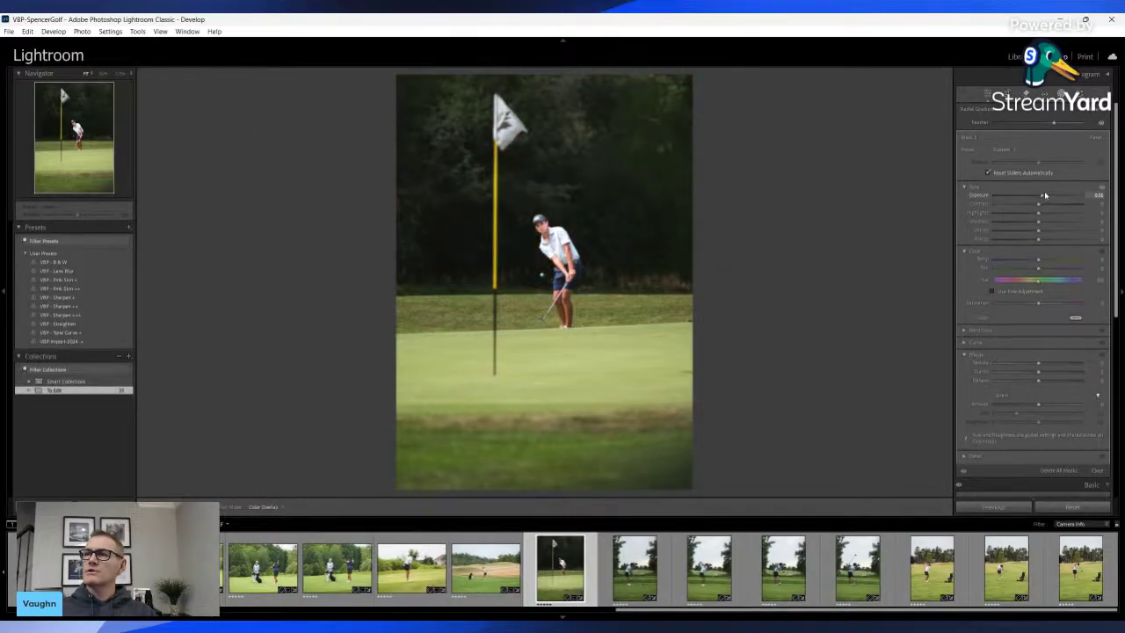
{"action": "left_click_drag", "start_coordinate": [570, 131], "coordinate": [545, 113]}
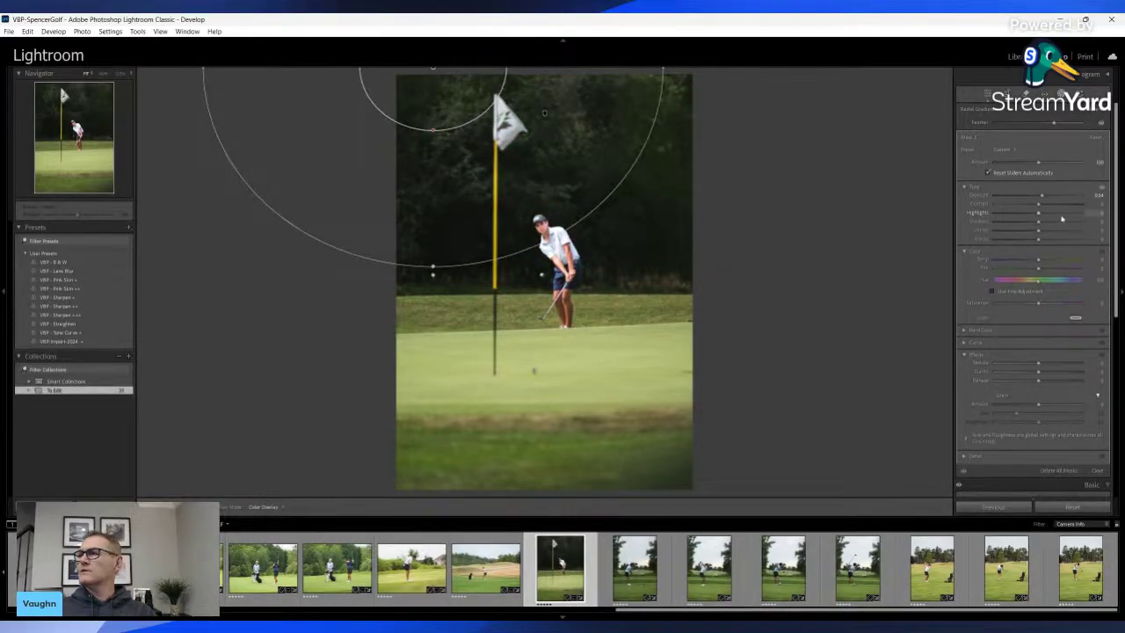
{"action": "left_click_drag", "start_coordinate": [1046, 196], "coordinate": [1048, 196]}
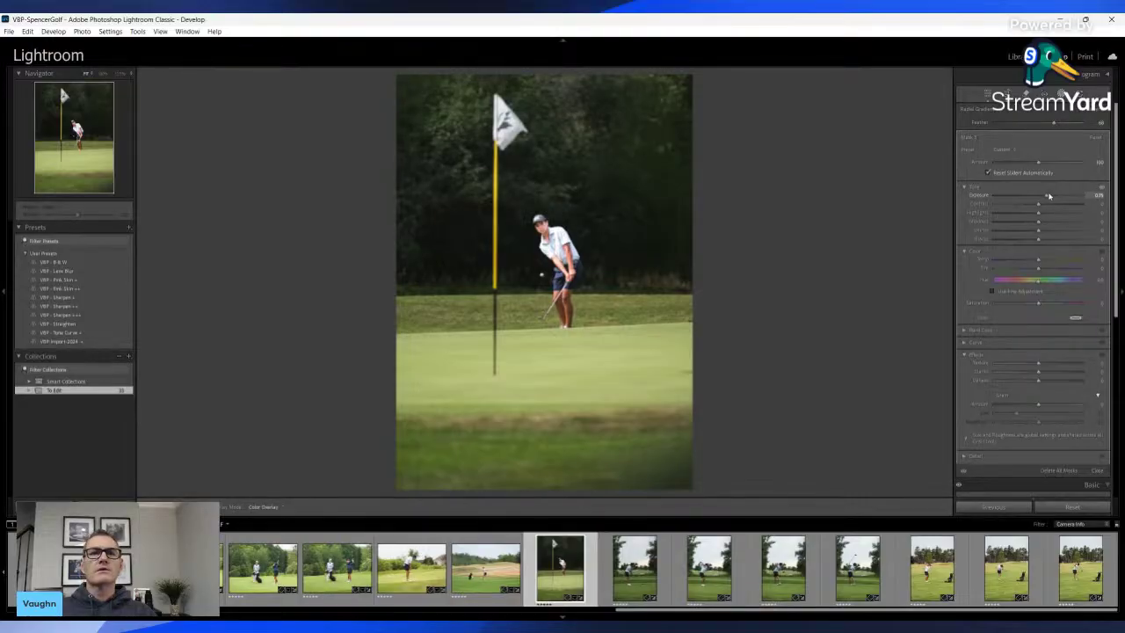
Add a radial gradient over the dark trees in the photo's upper-right corner and raise its exposure to about +0.35
{"action": "key", "text": "shift+m"}
{"action": "mouse_move", "coordinate": [754, 93]}
{"action": "left_mouse_down"}
{"action": "mouse_move", "coordinate": [885, 246]}
{"action": "mouse_move", "coordinate": [930, 260]}
{"action": "left_mouse_up"}
{"action": "left_click_drag", "start_coordinate": [1039, 196], "coordinate": [1045, 198]}
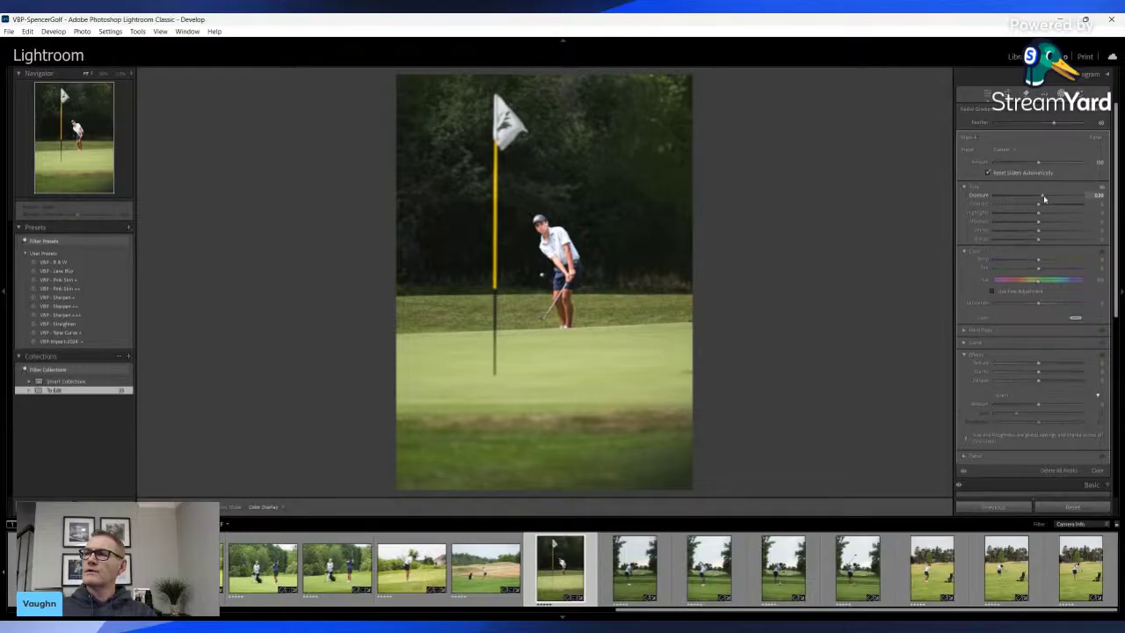
{"action": "key", "text": "shift+w"}
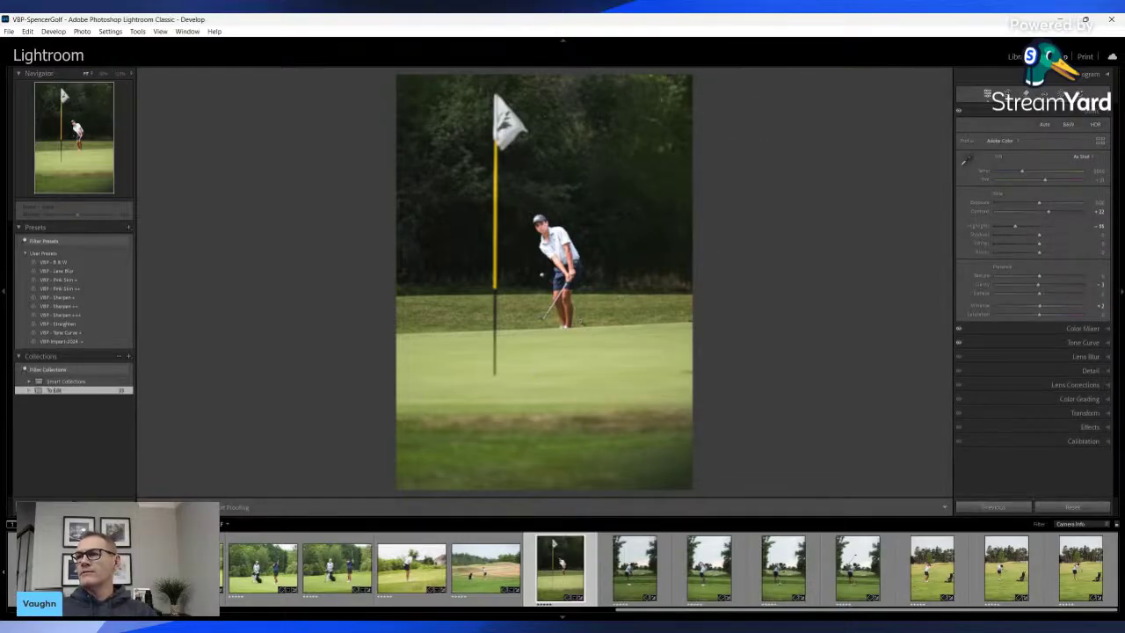
Brighten the grass strip behind the golfer slightly with a wide radial gradient that has the subject subtracted
{"action": "key", "text": "shift+w"}
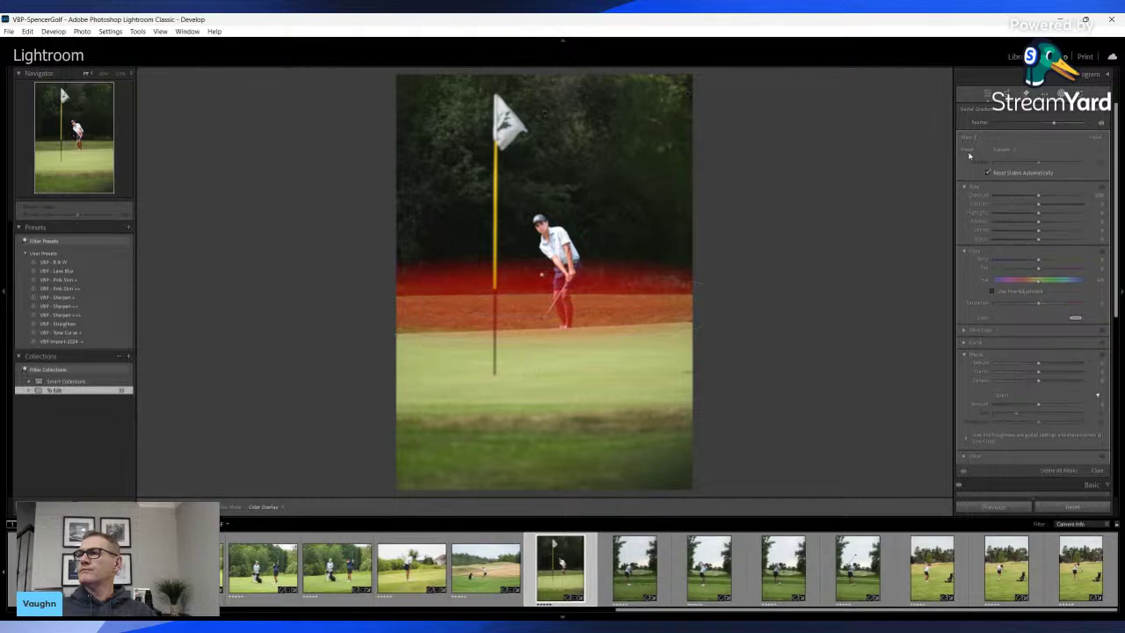
{"action": "left_click", "coordinate": [970, 155]}
{"action": "left_click_drag", "start_coordinate": [1038, 183], "coordinate": [1044, 183]}
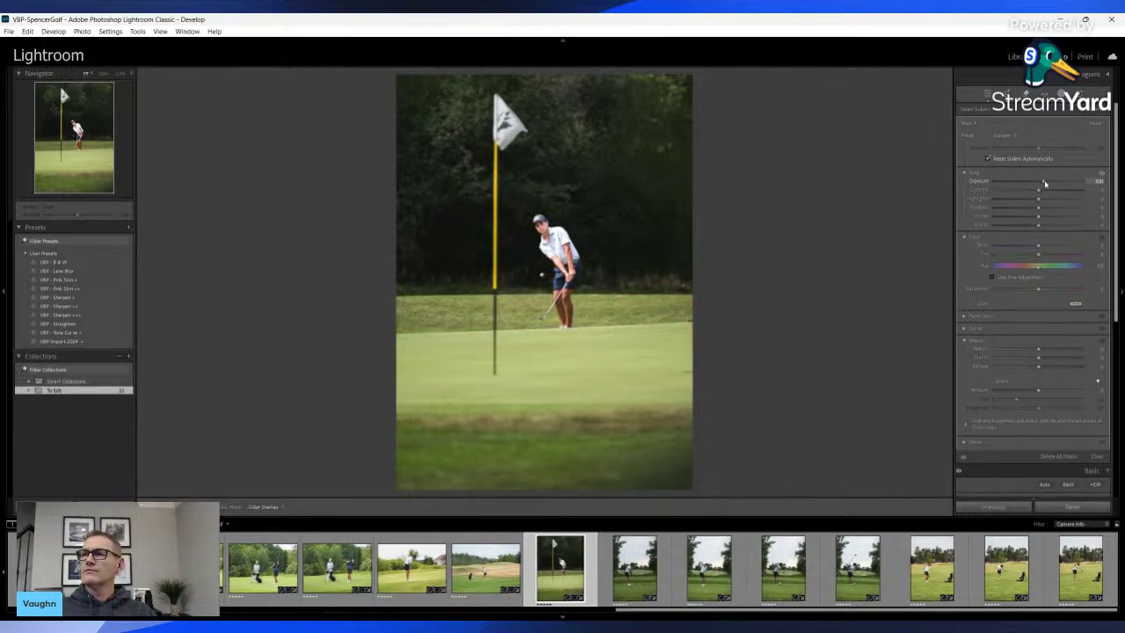
{"action": "left_click_drag", "start_coordinate": [1044, 182], "coordinate": [1042, 184]}
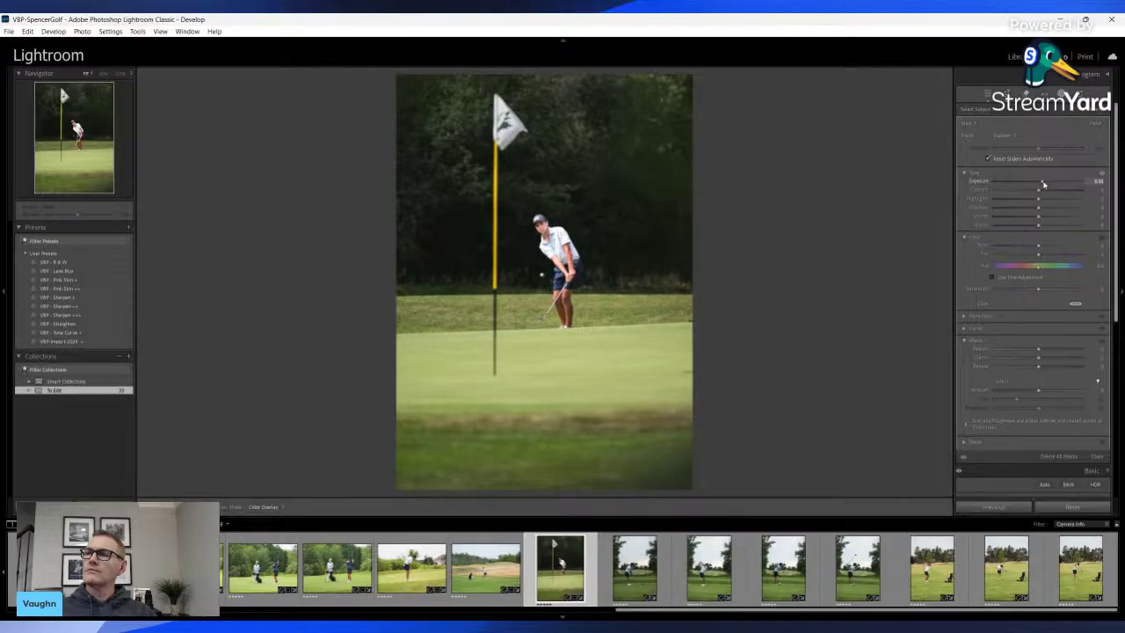
{"action": "key", "text": "shift+w"}
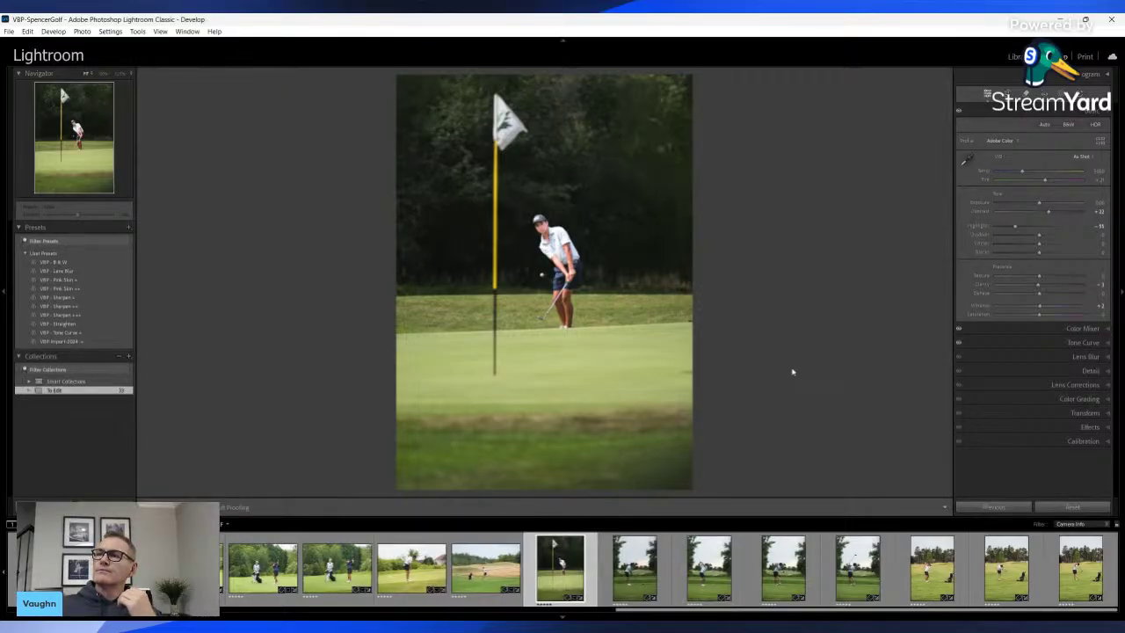
Tone down the golfer's upper body with a small radial gradient, lowering its highlights and exposure slightly, and compare before and after
{"action": "key", "text": "shift+m"}
{"action": "left_click_drag", "start_coordinate": [563, 236], "coordinate": [587, 279]}
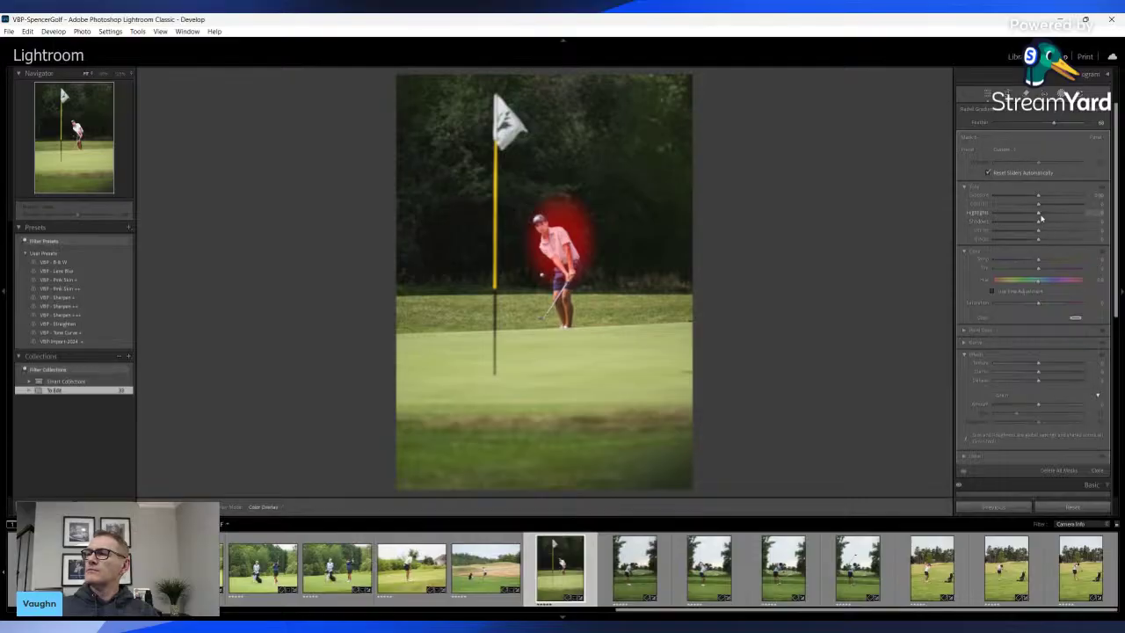
{"action": "left_click_drag", "start_coordinate": [1040, 215], "coordinate": [1027, 217]}
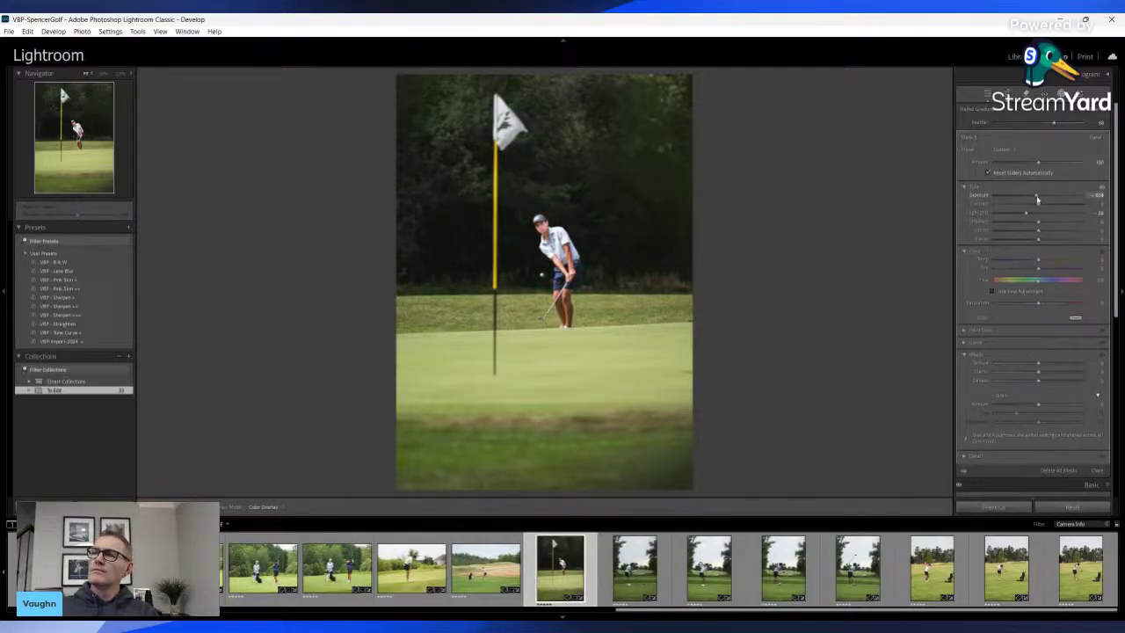
{"action": "key", "text": "shift+w"}
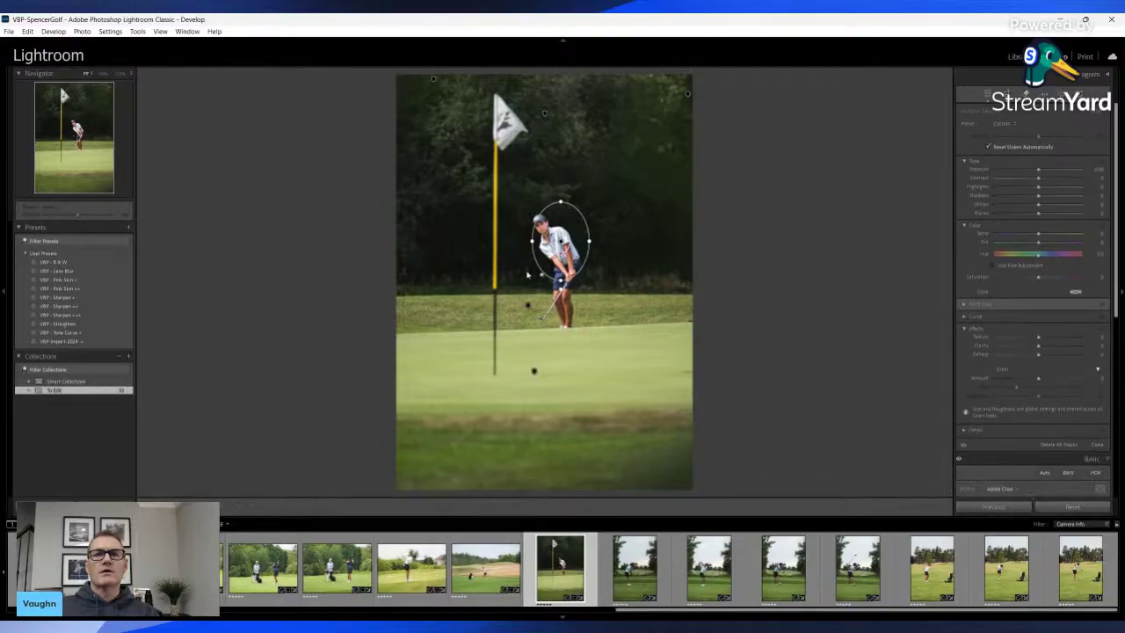
{"action": "key", "text": "backslash"}
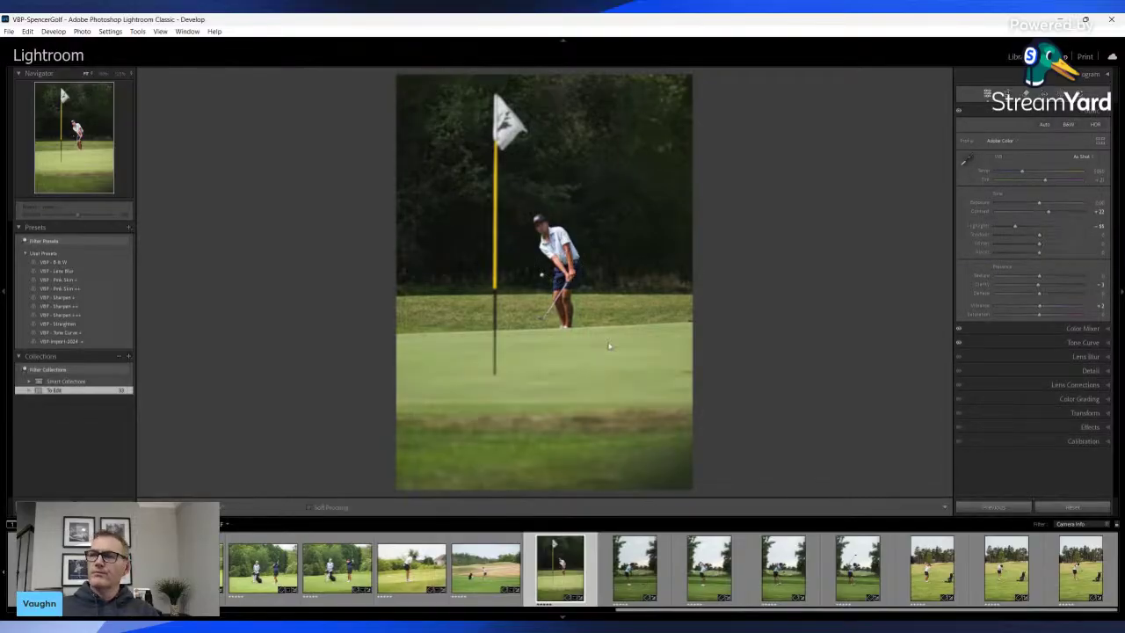
{"action": "key", "text": "backslash"}
{"action": "key", "text": "backslash"}
{"action": "key", "text": "backslash"}
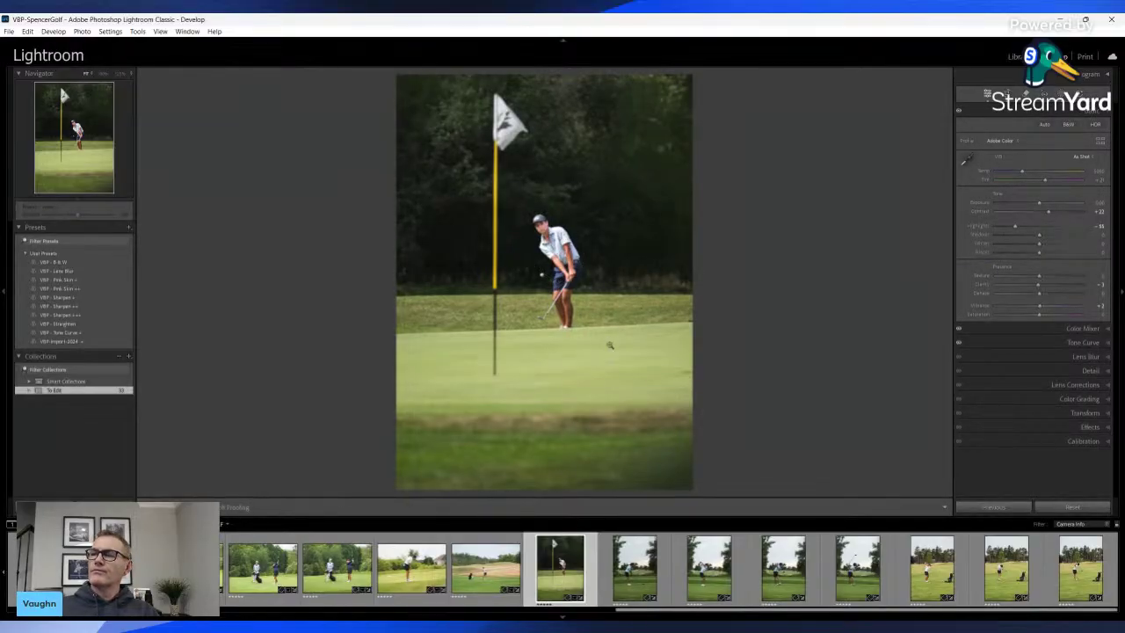
Open the next photo, of the golfer addressing the ball, and crop it to a vertical 5 x 7 tightened around him
{"action": "left_click", "coordinate": [647, 585]}
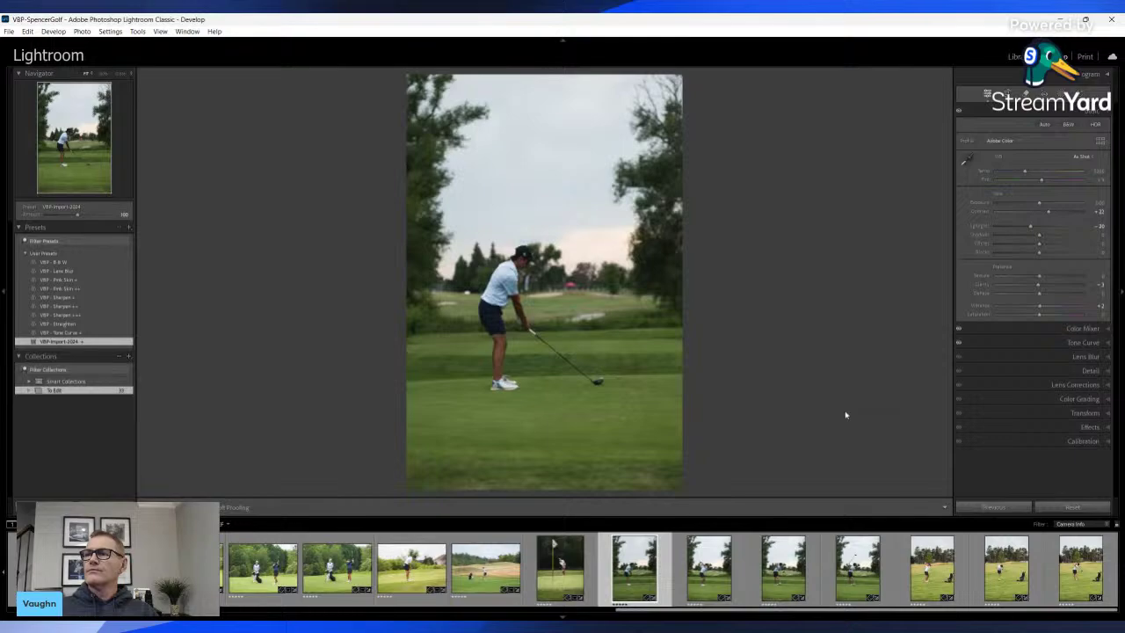
{"action": "key", "text": "r"}
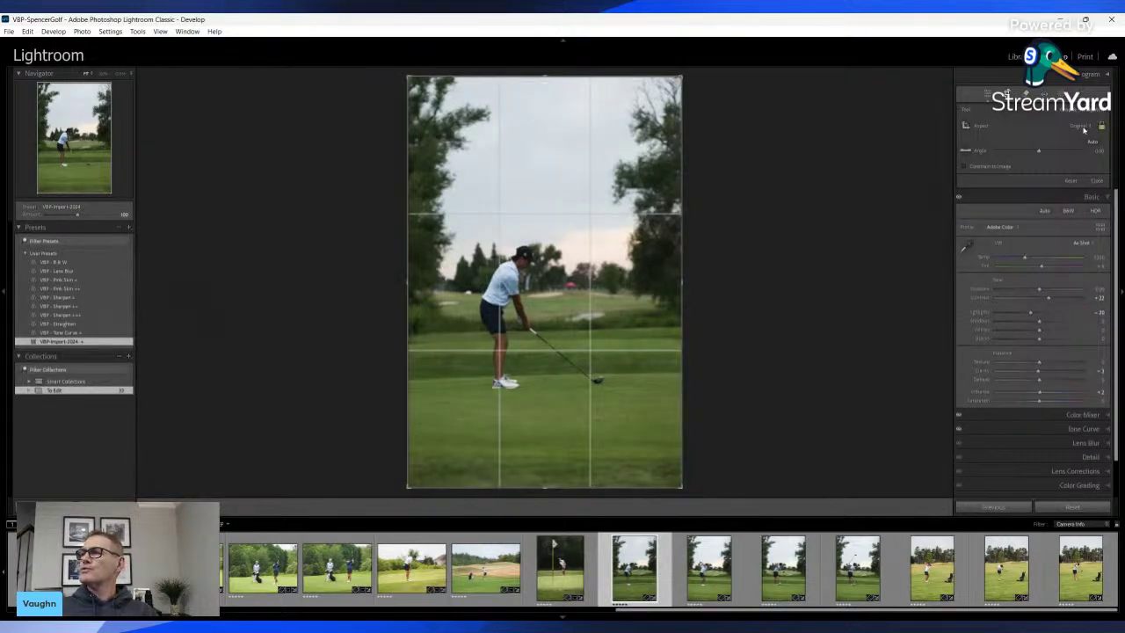
{"action": "key", "text": "shift+a"}
{"action": "left_click_drag", "start_coordinate": [665, 89], "coordinate": [666, 128]}
{"action": "left_click_drag", "start_coordinate": [771, 133], "coordinate": [771, 135]}
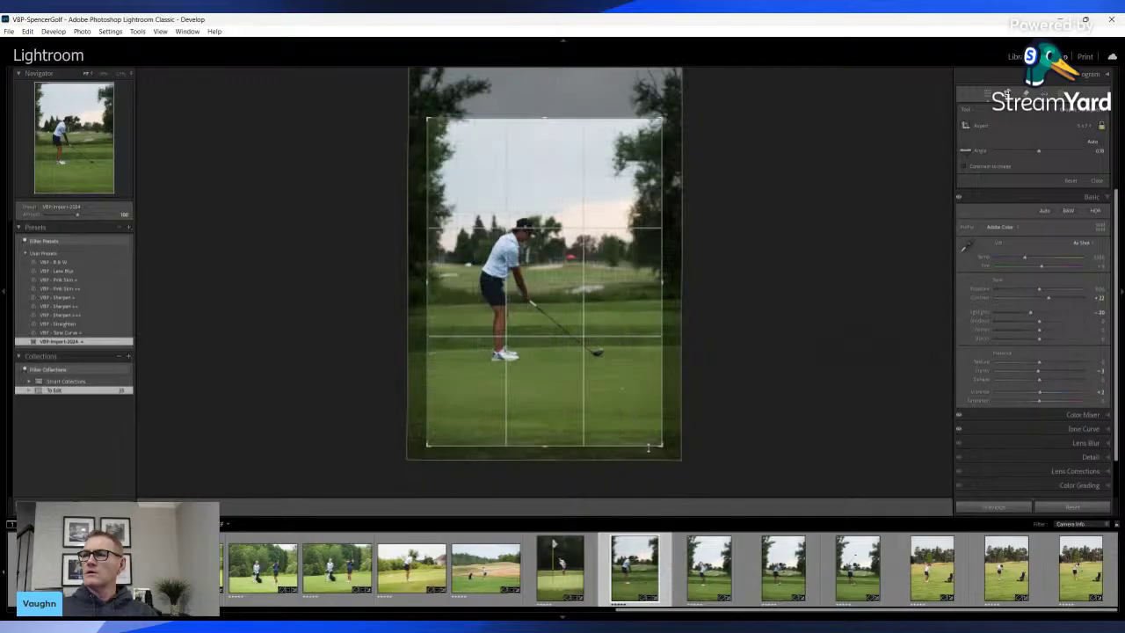
{"action": "left_click_drag", "start_coordinate": [630, 355], "coordinate": [641, 355]}
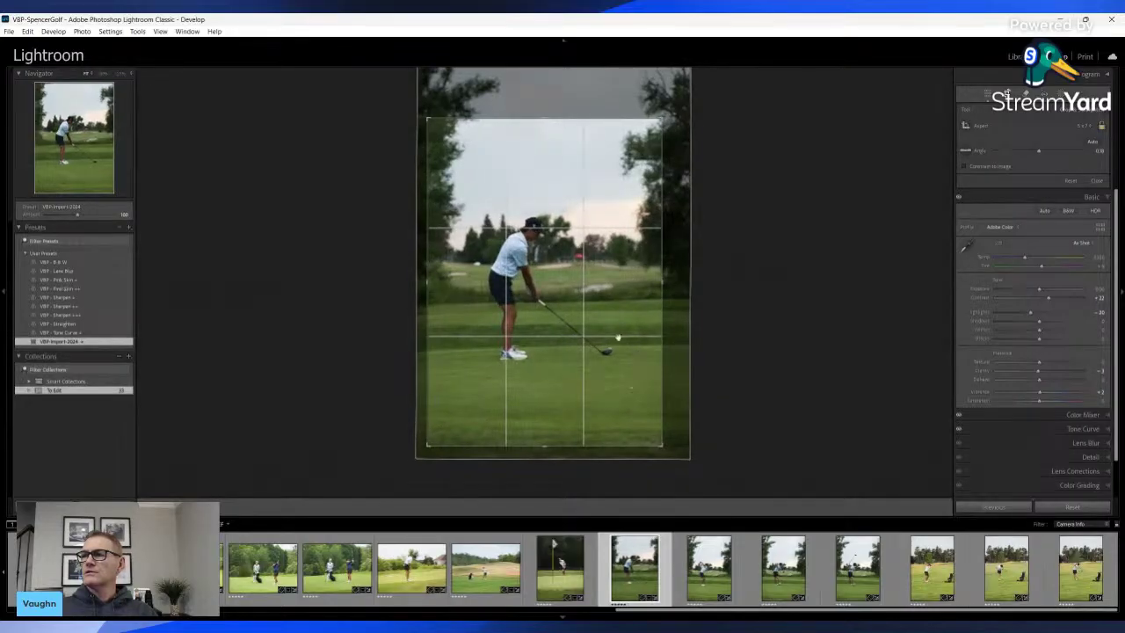
{"action": "left_click_drag", "start_coordinate": [565, 447], "coordinate": [565, 437]}
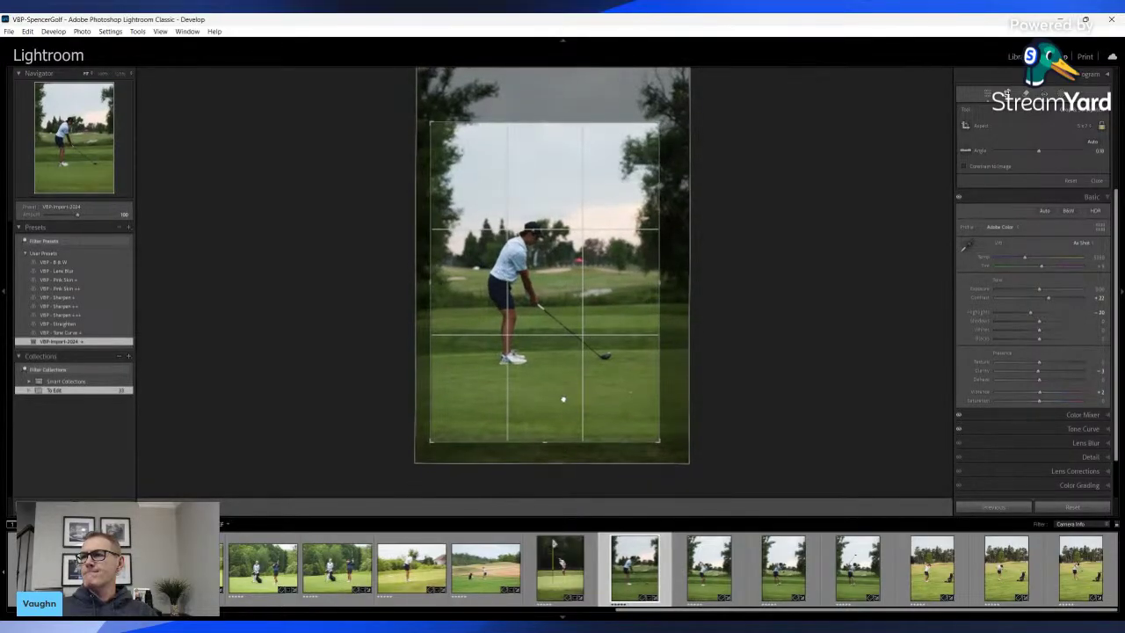
{"action": "key", "text": "Return"}
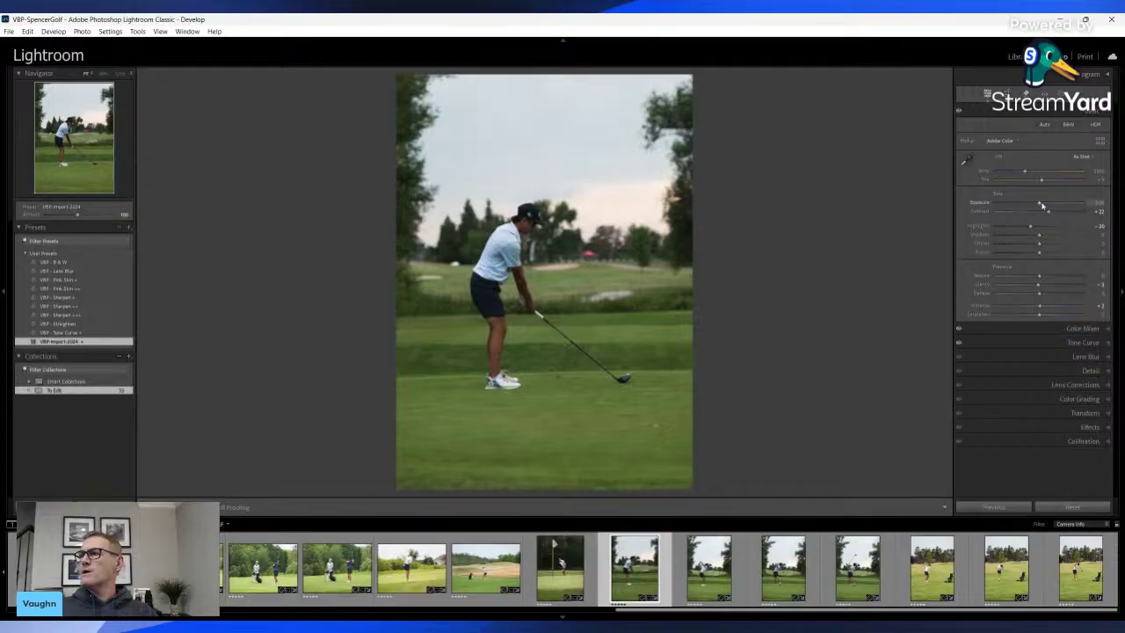
Set the tee photo's overall exposure to +0.64, shadows to about +34 and highlights to about -80
{"action": "left_click_drag", "start_coordinate": [1039, 203], "coordinate": [1044, 205]}
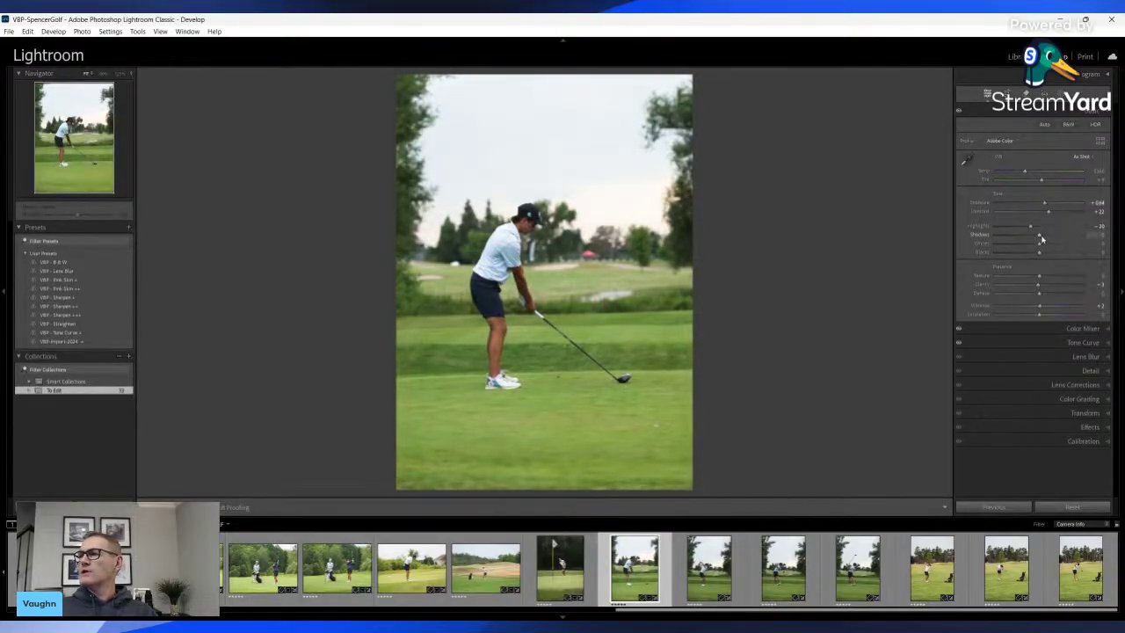
{"action": "left_click_drag", "start_coordinate": [1039, 236], "coordinate": [1057, 242]}
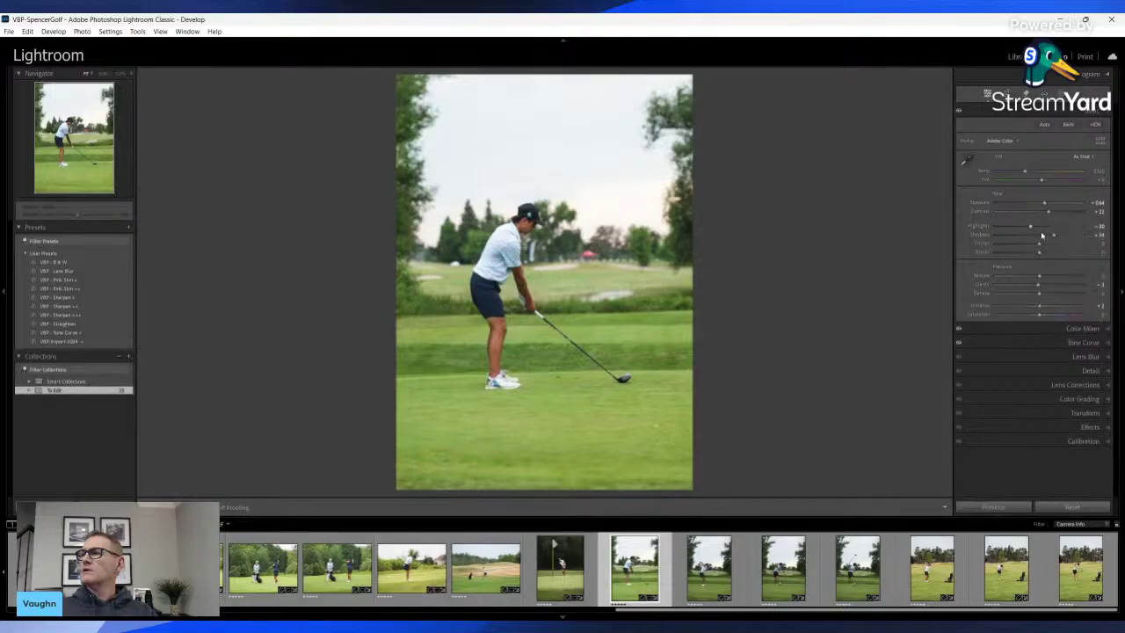
{"action": "left_click_drag", "start_coordinate": [1031, 226], "coordinate": [1012, 227]}
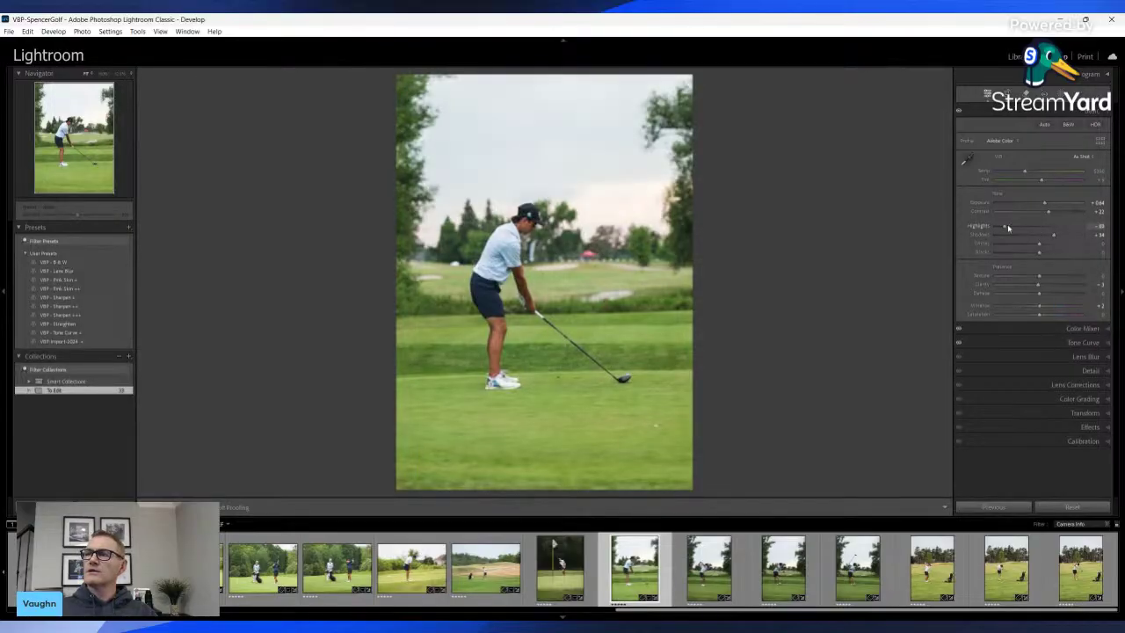
Brighten only the golfer's upper body with a radial gradient that has the background subtracted, at about +0.5 exposure
{"action": "key", "text": "shift+m"}
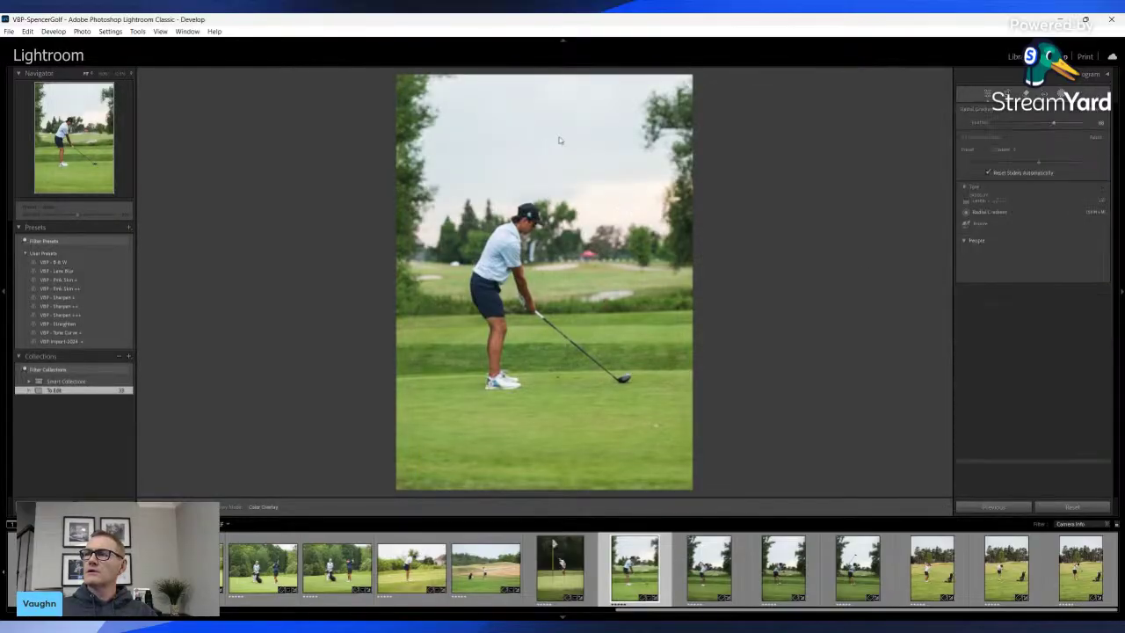
{"action": "mouse_move", "coordinate": [560, 137]}
{"action": "left_mouse_down"}
{"action": "mouse_move", "coordinate": [681, 291]}
{"action": "mouse_move", "coordinate": [703, 332]}
{"action": "mouse_move", "coordinate": [689, 353]}
{"action": "left_mouse_up"}
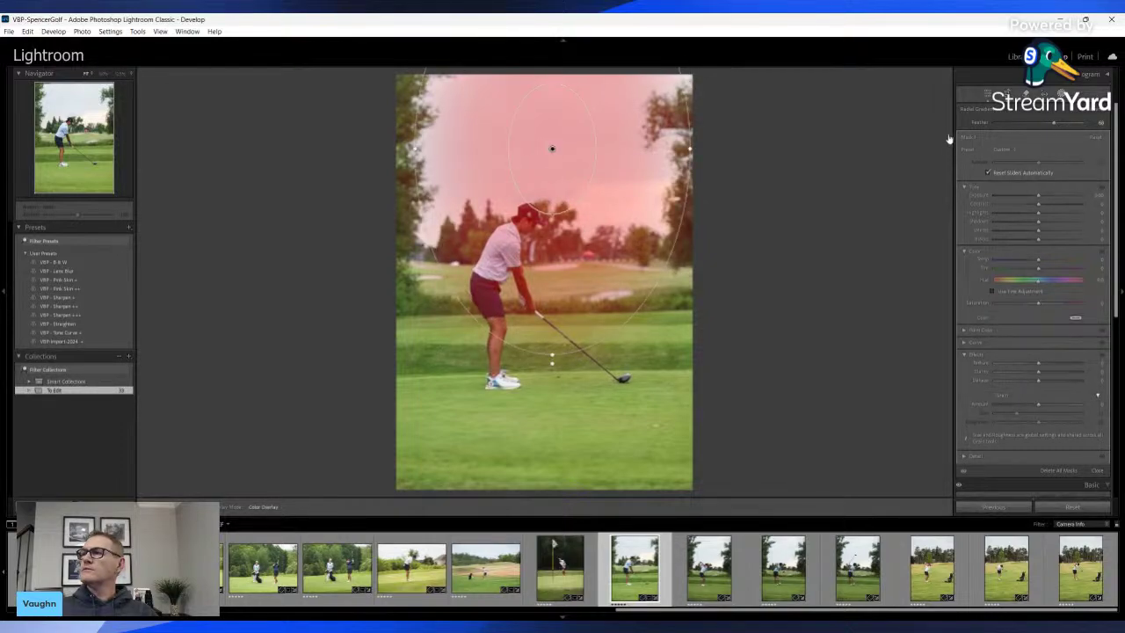
{"action": "scroll", "coordinate": [983, 172], "scroll_direction": "down", "scroll_amount": 1}
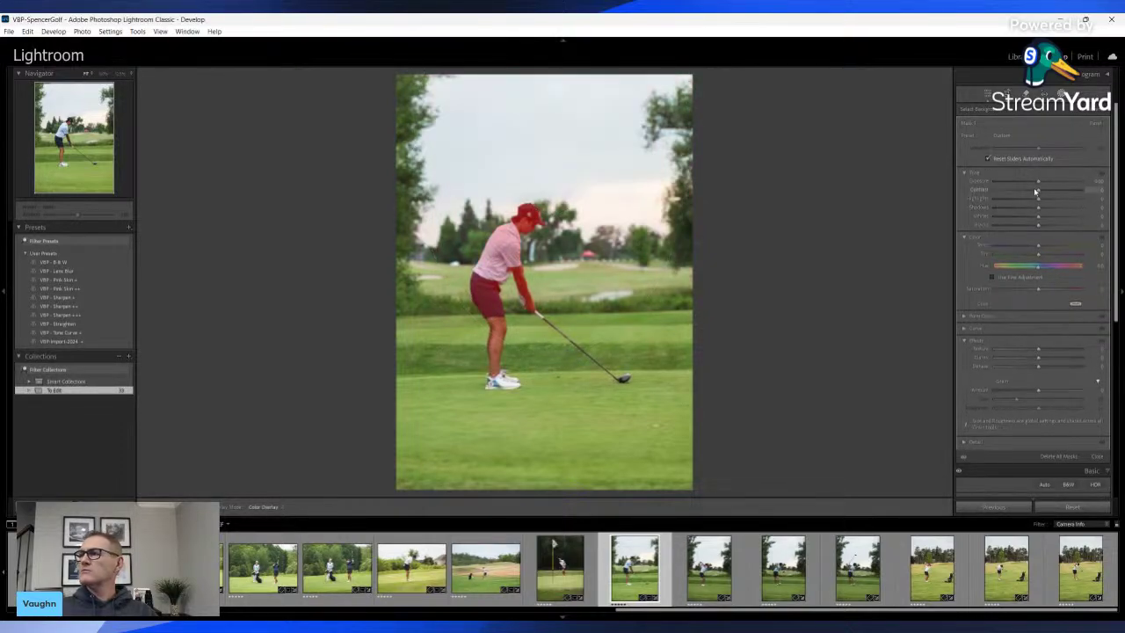
{"action": "left_click_drag", "start_coordinate": [1038, 184], "coordinate": [1045, 184]}
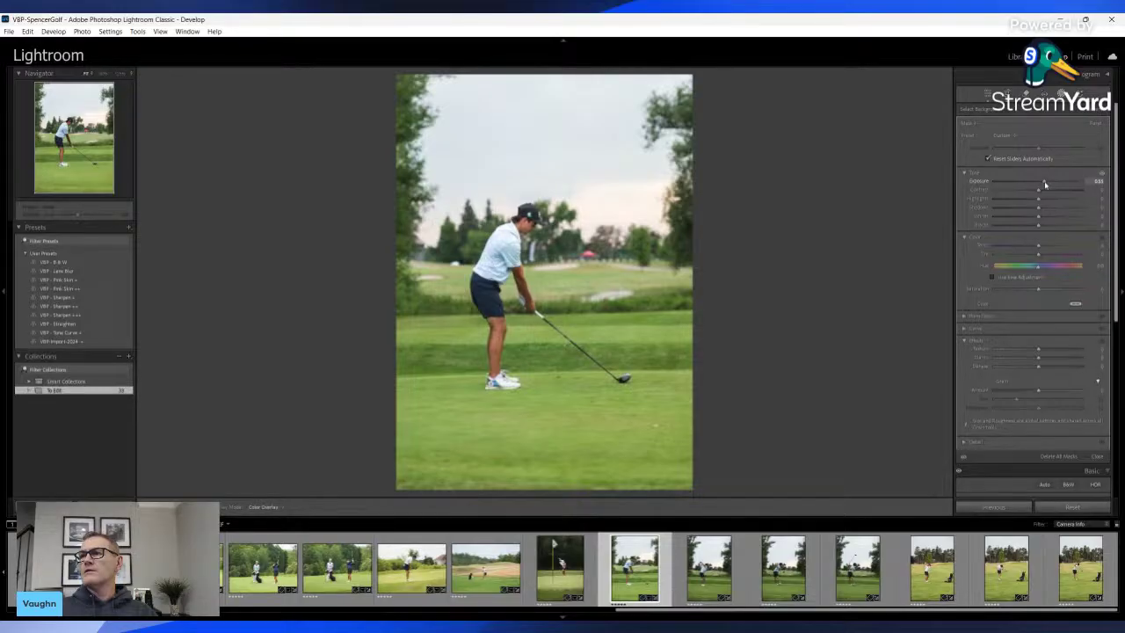
Finish the golfer's mask and compare the tee photo before and after the edits several times
{"action": "key", "text": "shift+w"}
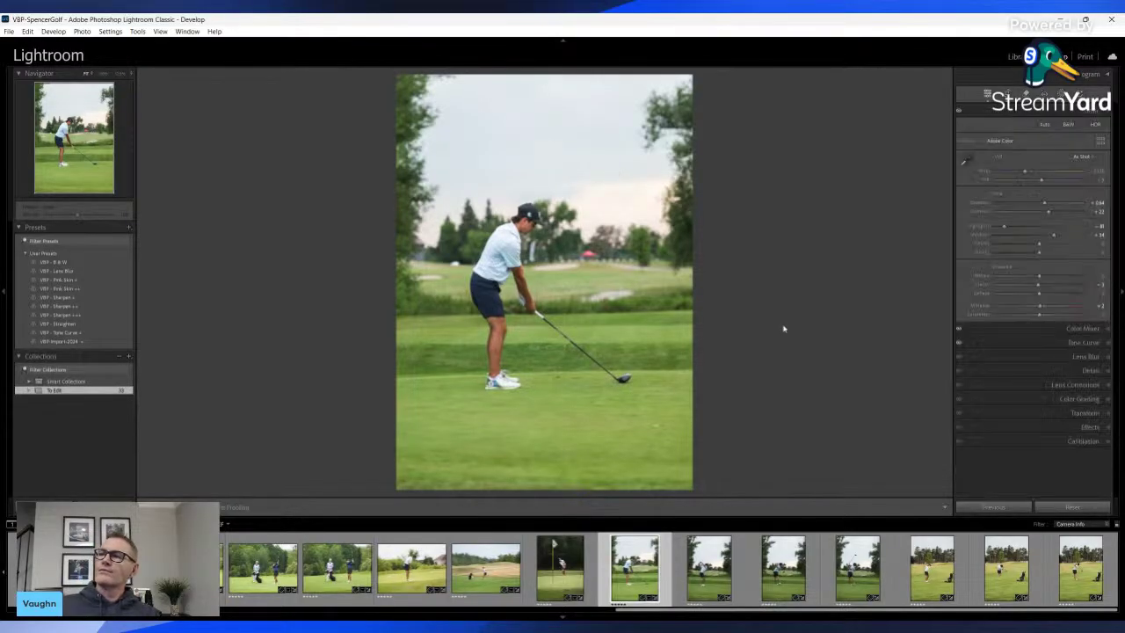
{"action": "key", "text": "backslash"}
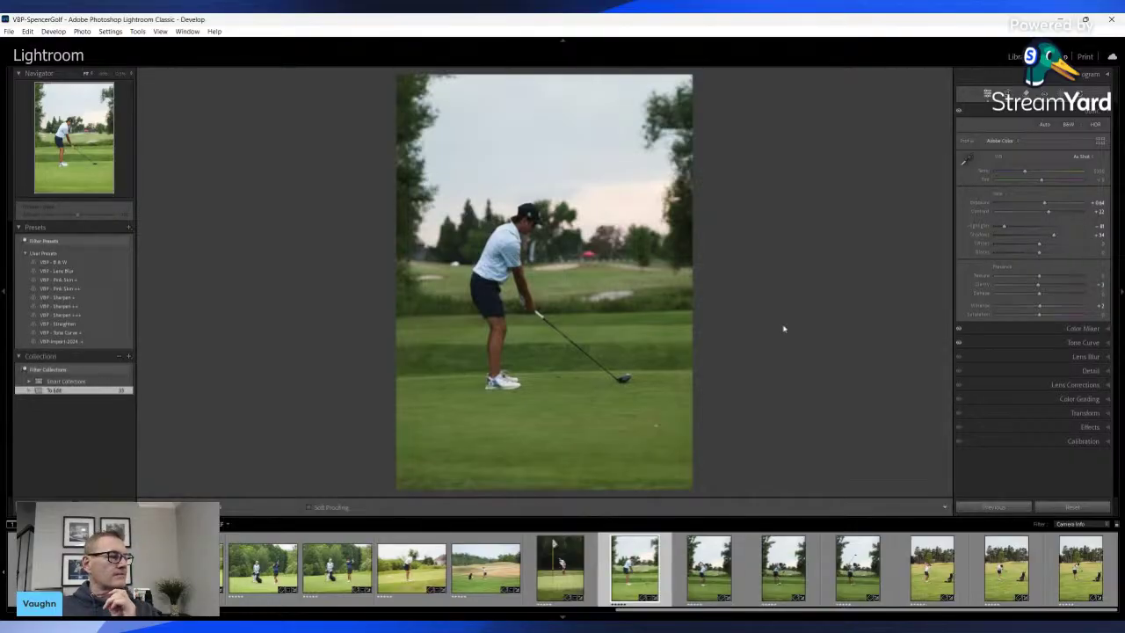
{"action": "key", "text": "backslash"}
{"action": "key", "text": "backslash"}
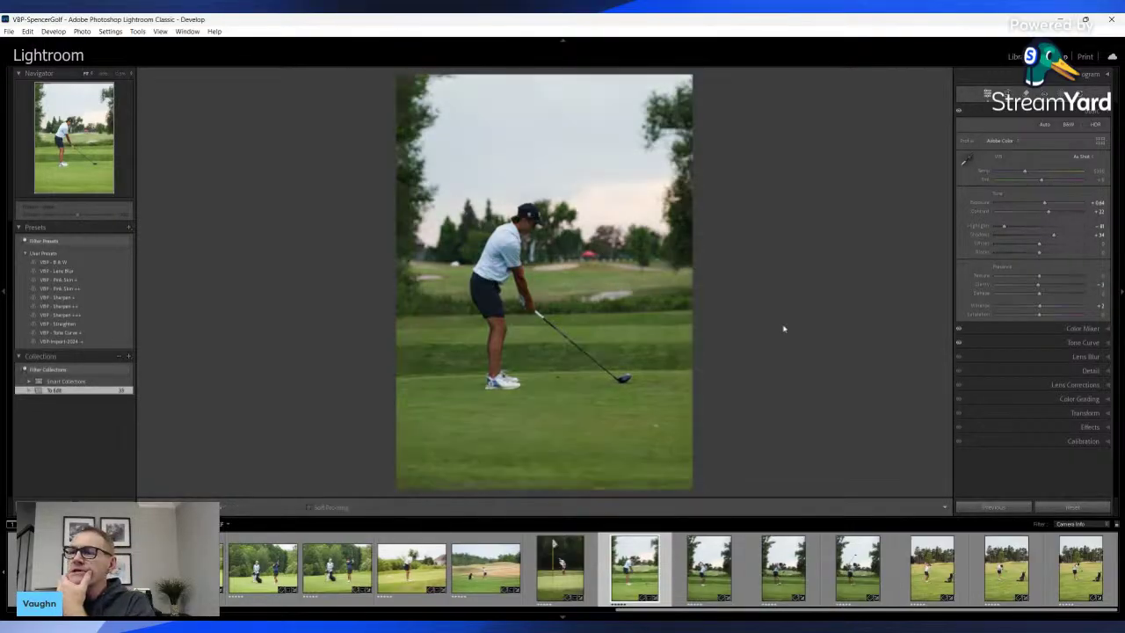
{"action": "key", "text": "backslash"}
{"action": "key", "text": "backslash"}
{"action": "key", "text": "backslash"}
{"action": "key", "text": "backslash"}
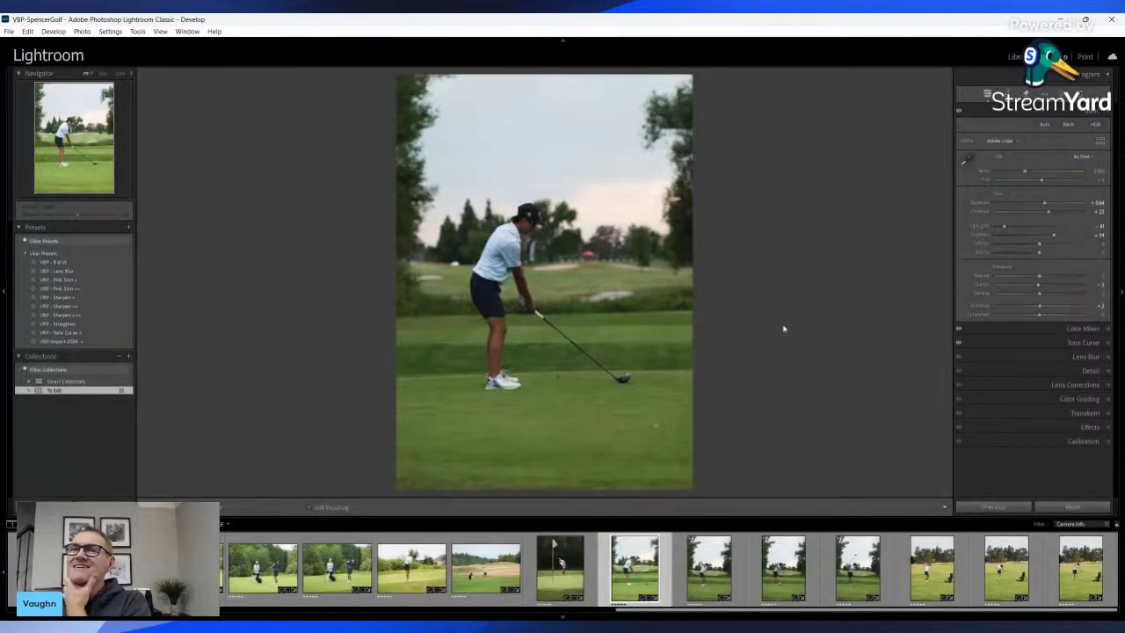
{"action": "key", "text": "backslash"}
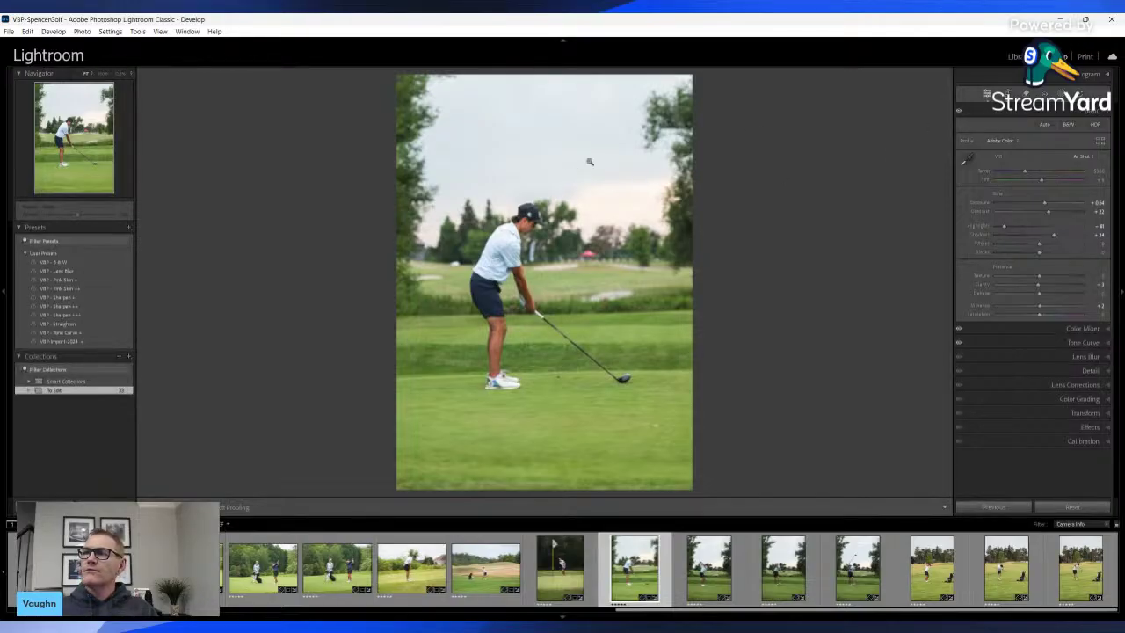
Darken the edges and surroundings of the tee photo with a large radial gradient at about -0.4 exposure
{"action": "key", "text": "shift+m"}
{"action": "left_click_drag", "start_coordinate": [532, 101], "coordinate": [711, 449]}
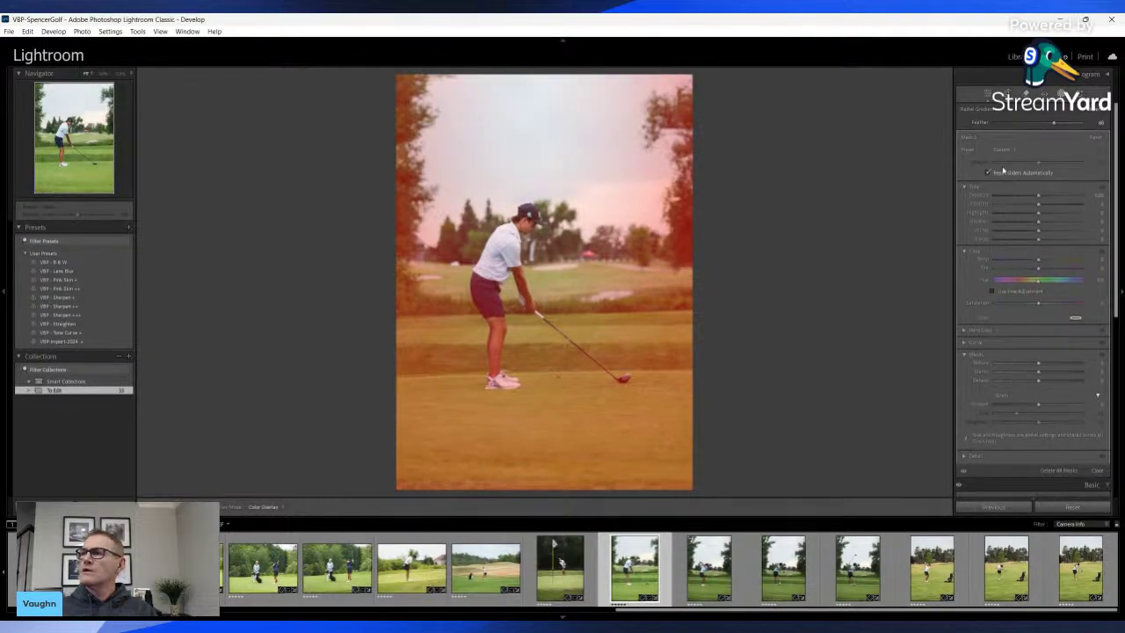
{"action": "left_click_drag", "start_coordinate": [1039, 197], "coordinate": [1033, 198]}
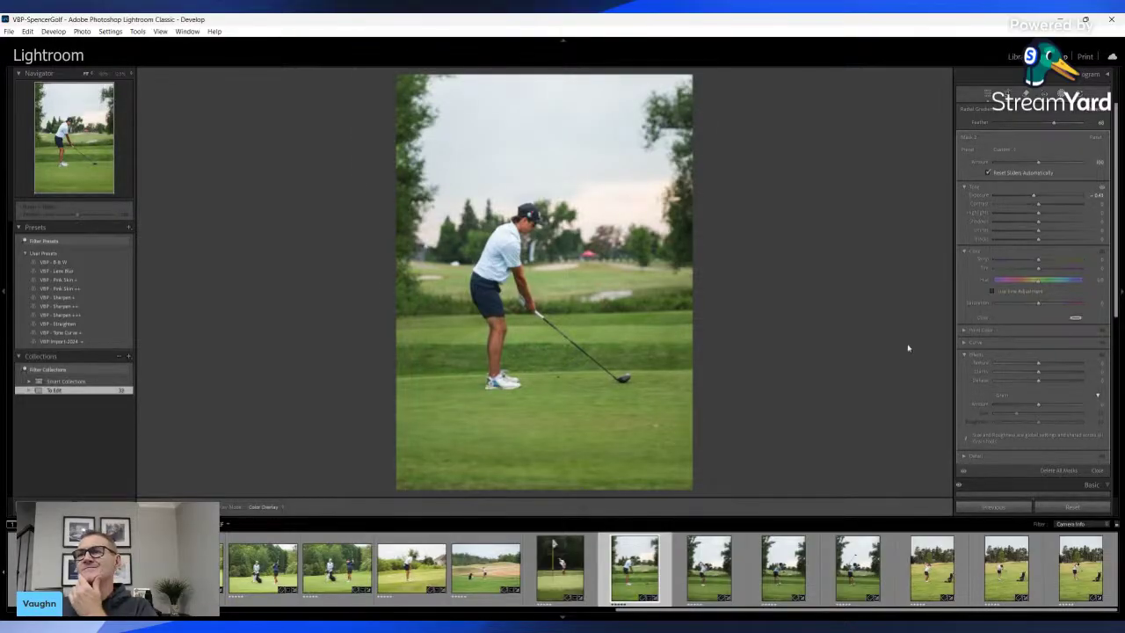
Brighten the grass between the golfer's feet and the club head with a flat radial gradient at about +0.34 exposure, and compare before and after
{"action": "key", "text": "shift+m"}
{"action": "left_click_drag", "start_coordinate": [552, 388], "coordinate": [714, 418]}
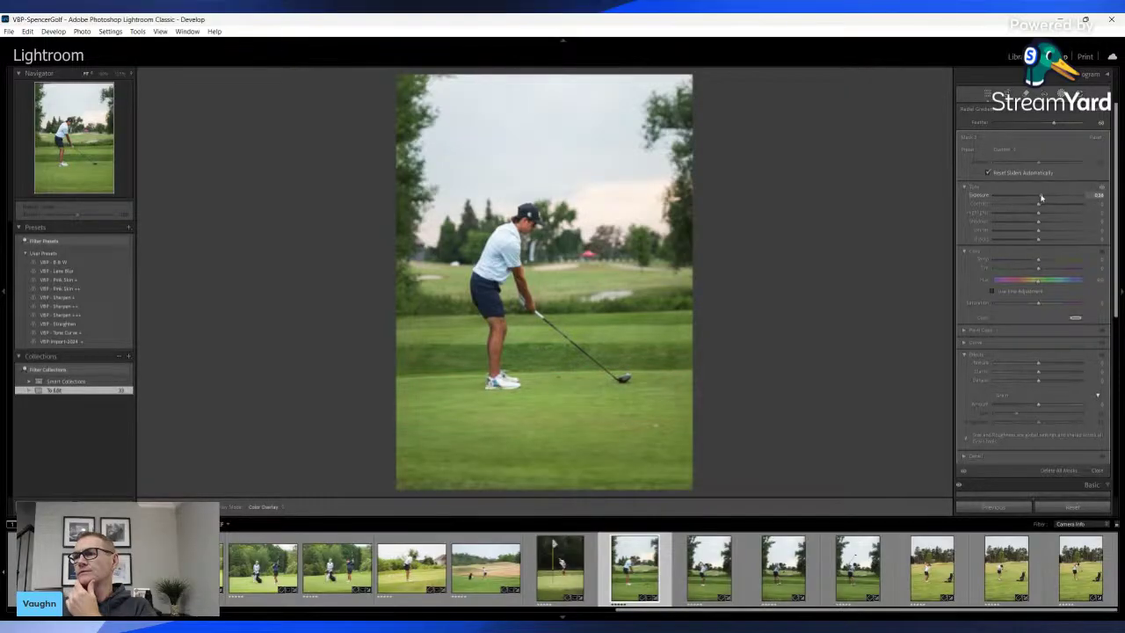
{"action": "left_click_drag", "start_coordinate": [1041, 197], "coordinate": [1043, 197]}
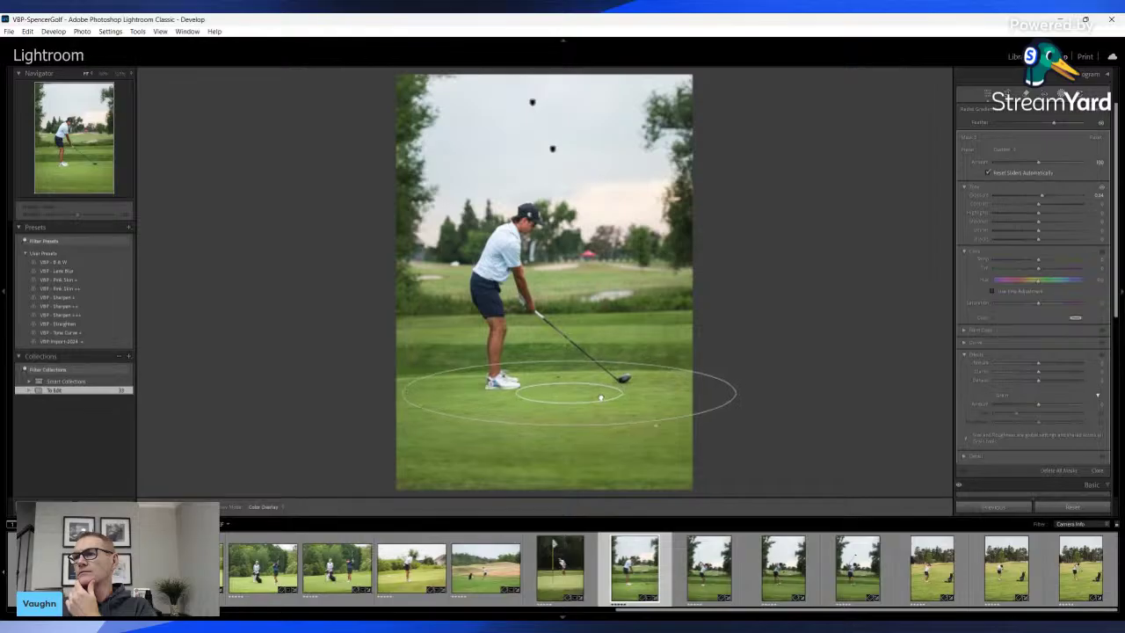
{"action": "key", "text": "Return"}
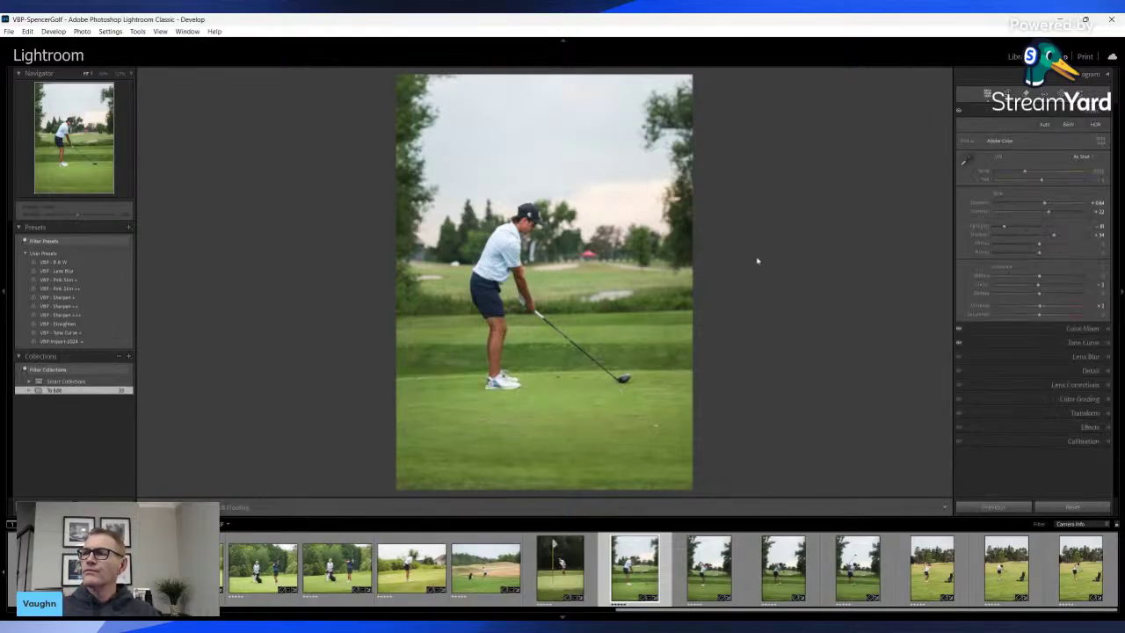
{"action": "key", "text": "backslash"}
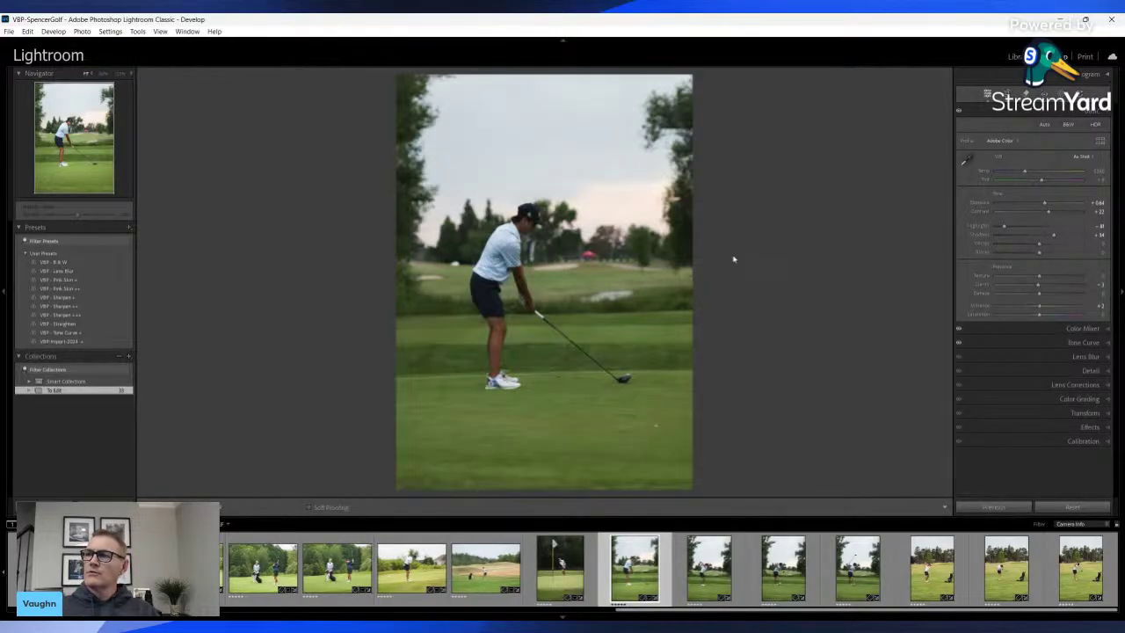
{"action": "key", "text": "backslash"}
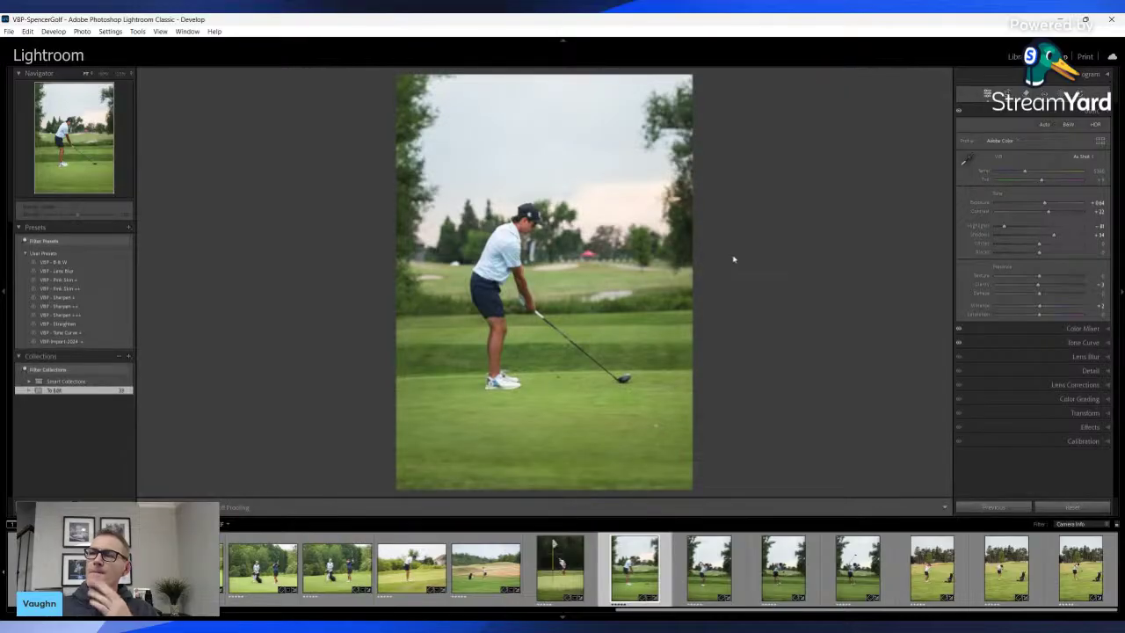
Examine the golfer, the club shaft and the club head at close zoom for detail and distractions
{"action": "left_click", "coordinate": [509, 217]}
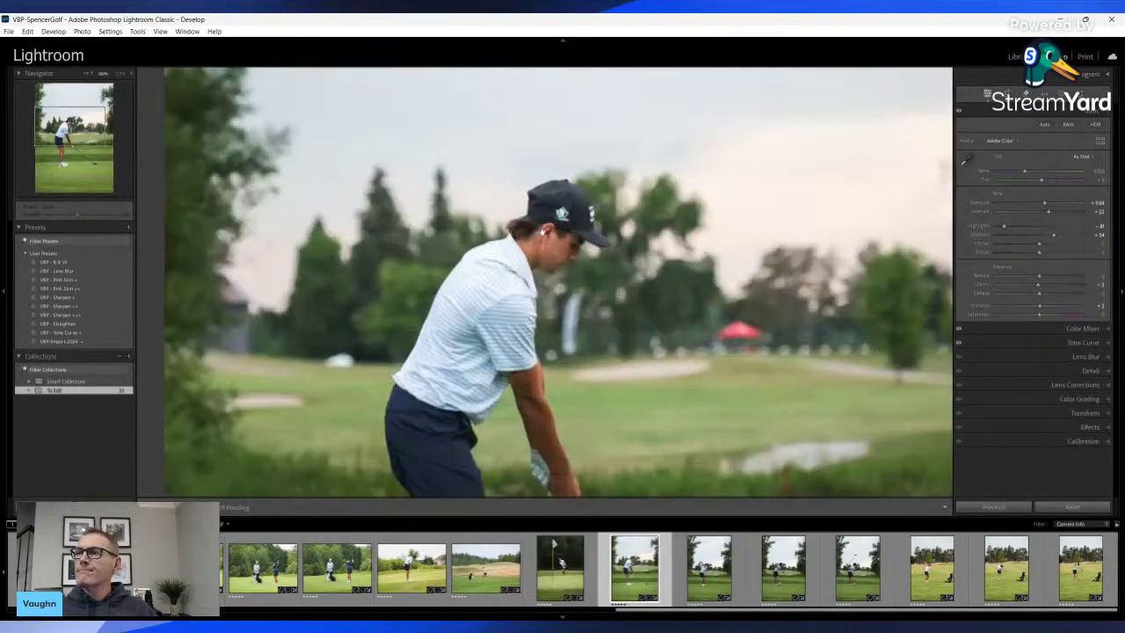
{"action": "left_click_drag", "start_coordinate": [589, 305], "coordinate": [546, 235]}
{"action": "left_click_drag", "start_coordinate": [510, 271], "coordinate": [471, 109]}
{"action": "left_click_drag", "start_coordinate": [524, 364], "coordinate": [474, 226]}
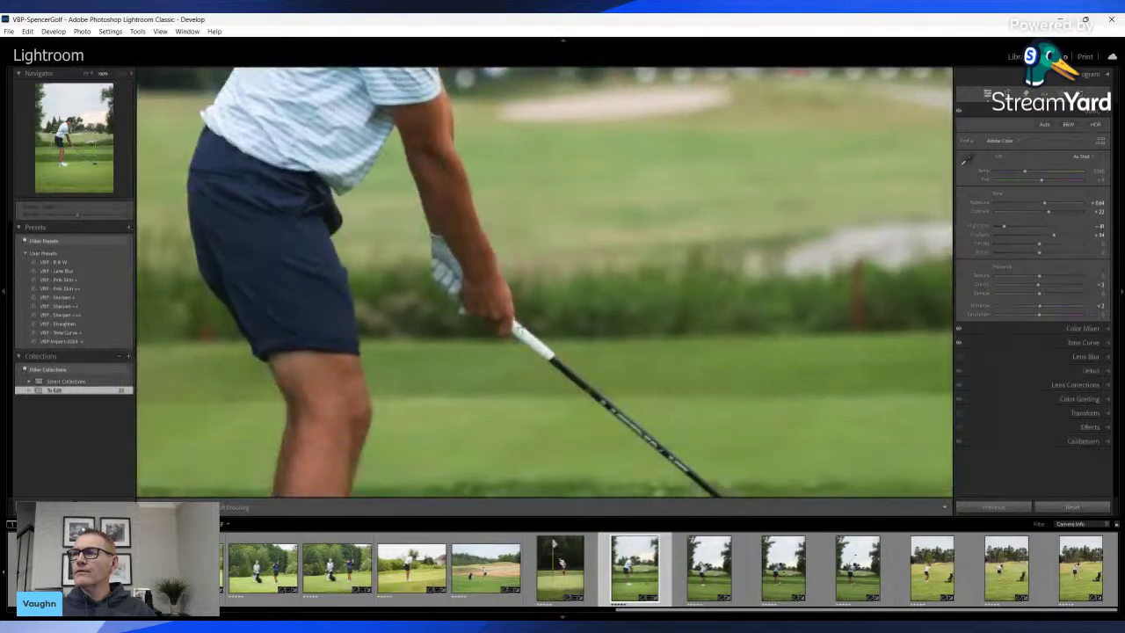
{"action": "left_click_drag", "start_coordinate": [554, 378], "coordinate": [177, 112]}
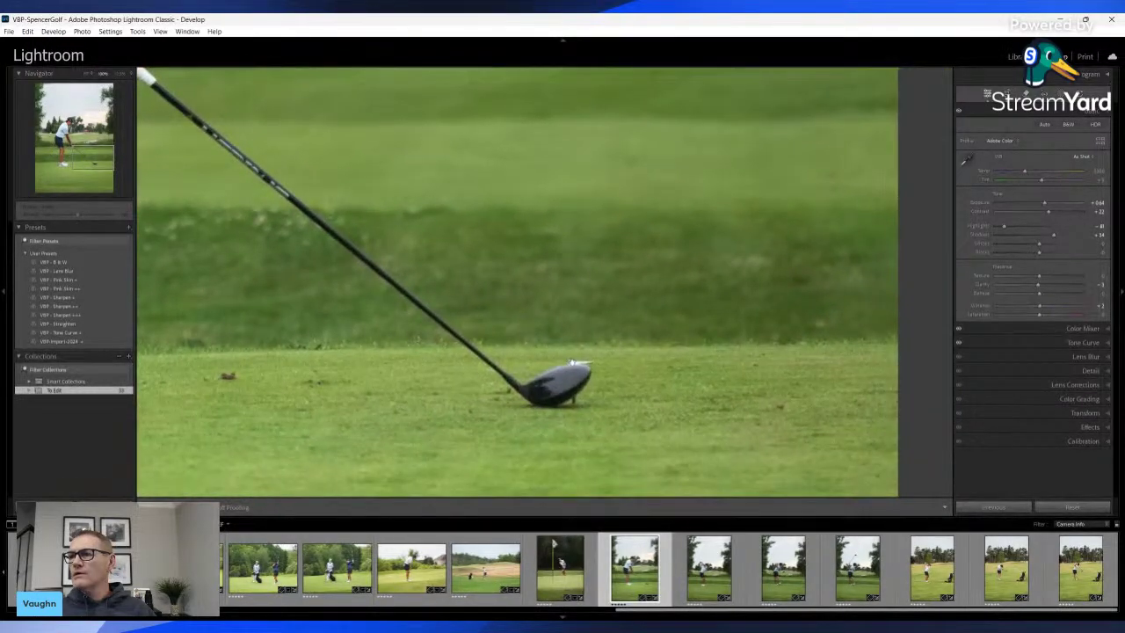
{"action": "left_click", "coordinate": [572, 361]}
{"action": "left_click", "coordinate": [628, 381]}
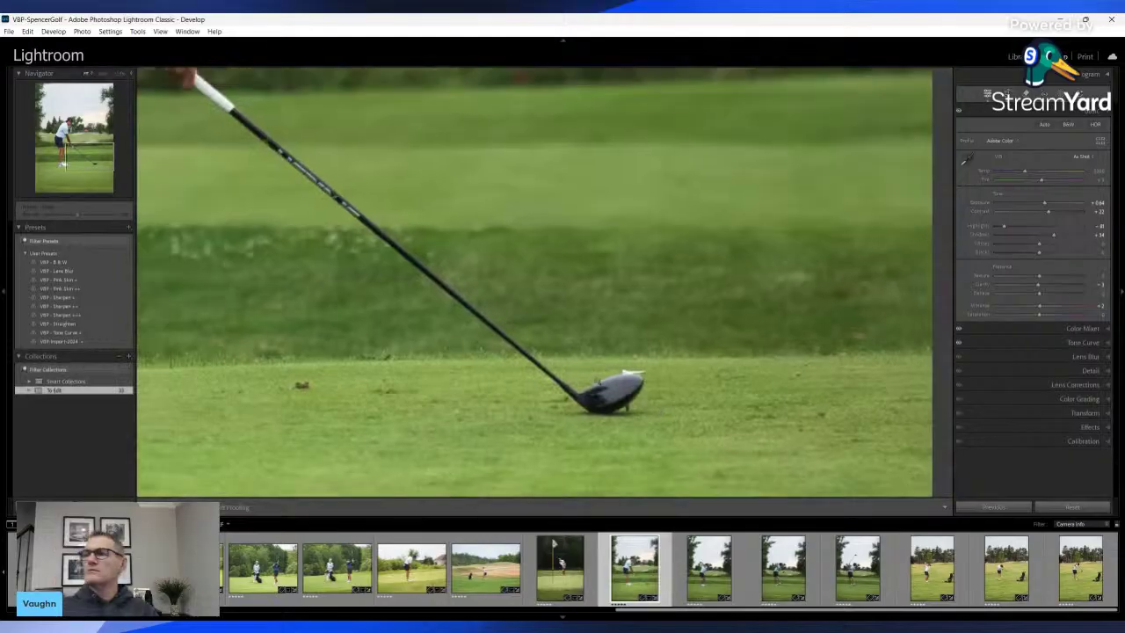
{"action": "left_click", "coordinate": [655, 468]}
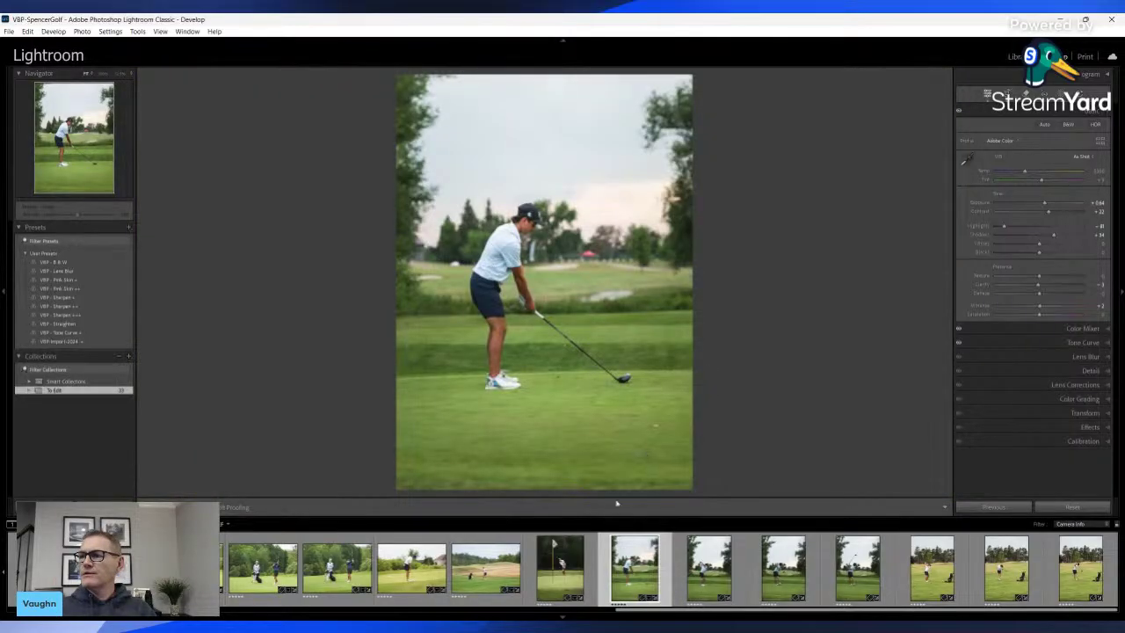
Apply the edited tee photo's settings to the three swing photos that follow it
{"action": "left_click", "coordinate": [858, 567], "text": "shift"}
{"action": "left_click", "coordinate": [853, 572]}
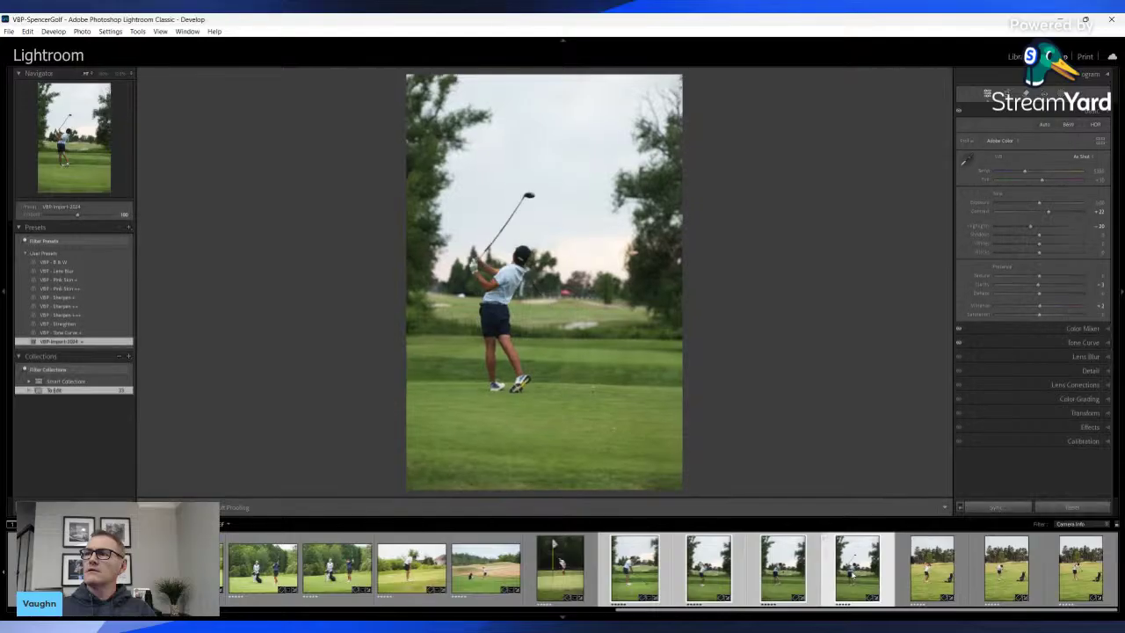
{"action": "left_click", "coordinate": [643, 568]}
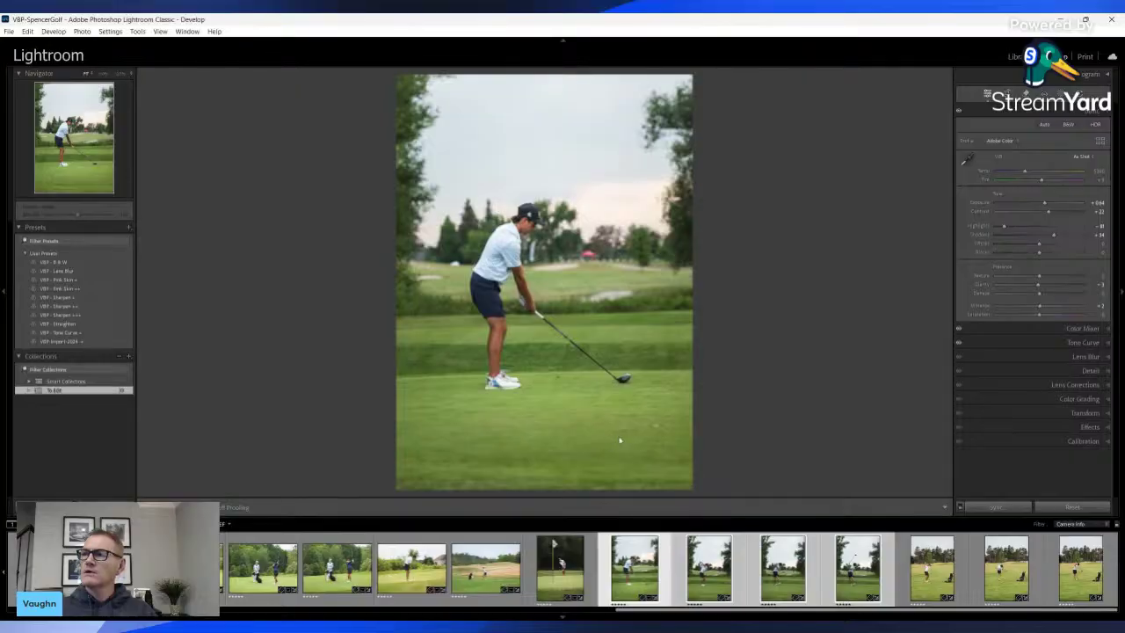
{"action": "key", "text": "ctrl+shift+v"}
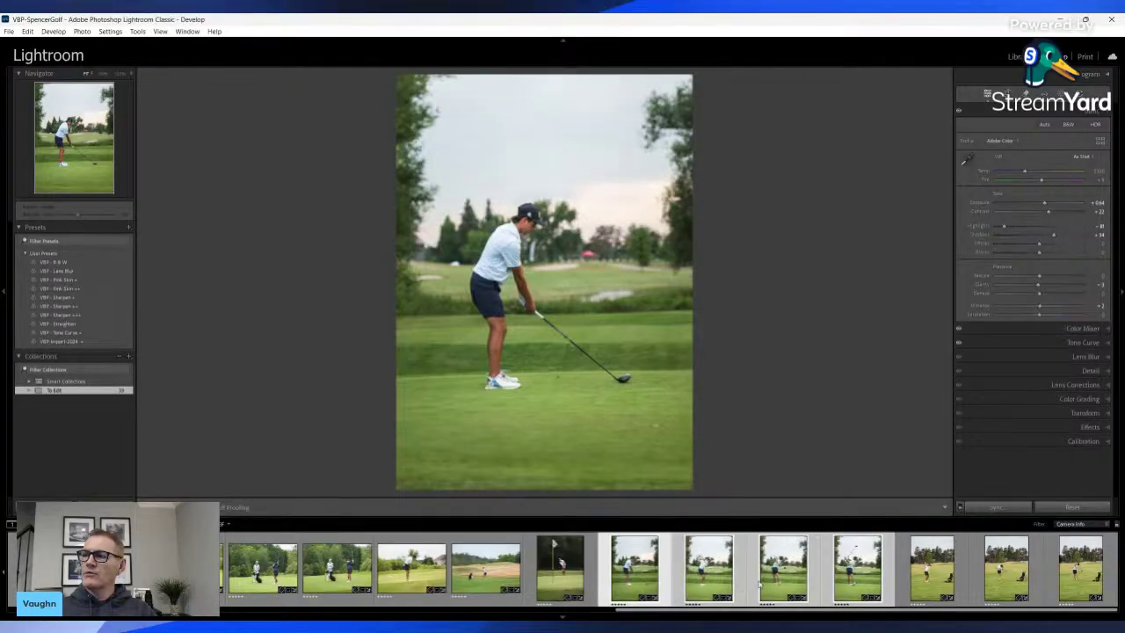
Review the applied edits on each of the three swing photos, and check the crop of the address photo
{"action": "left_click", "coordinate": [708, 570]}
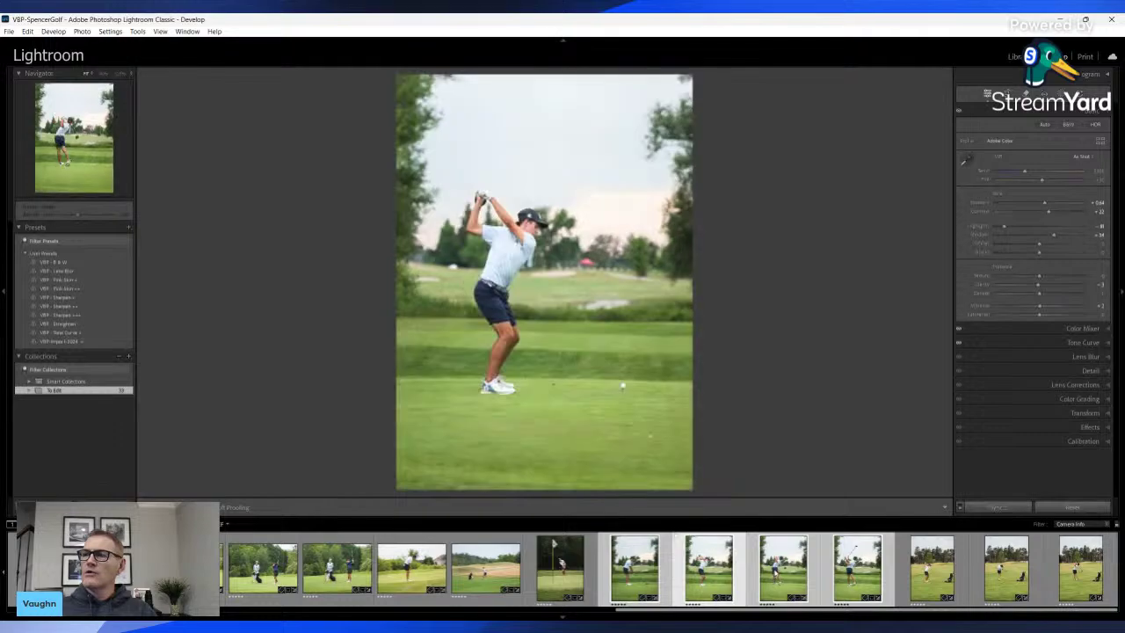
{"action": "left_click", "coordinate": [812, 571]}
{"action": "left_click", "coordinate": [866, 585]}
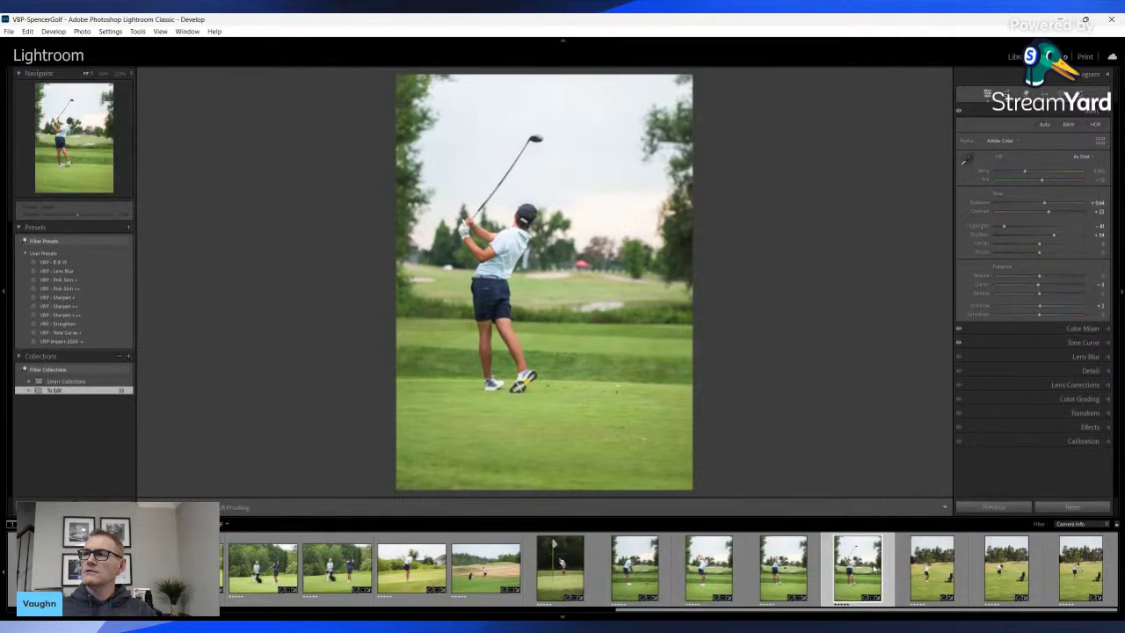
{"action": "left_click", "coordinate": [635, 570]}
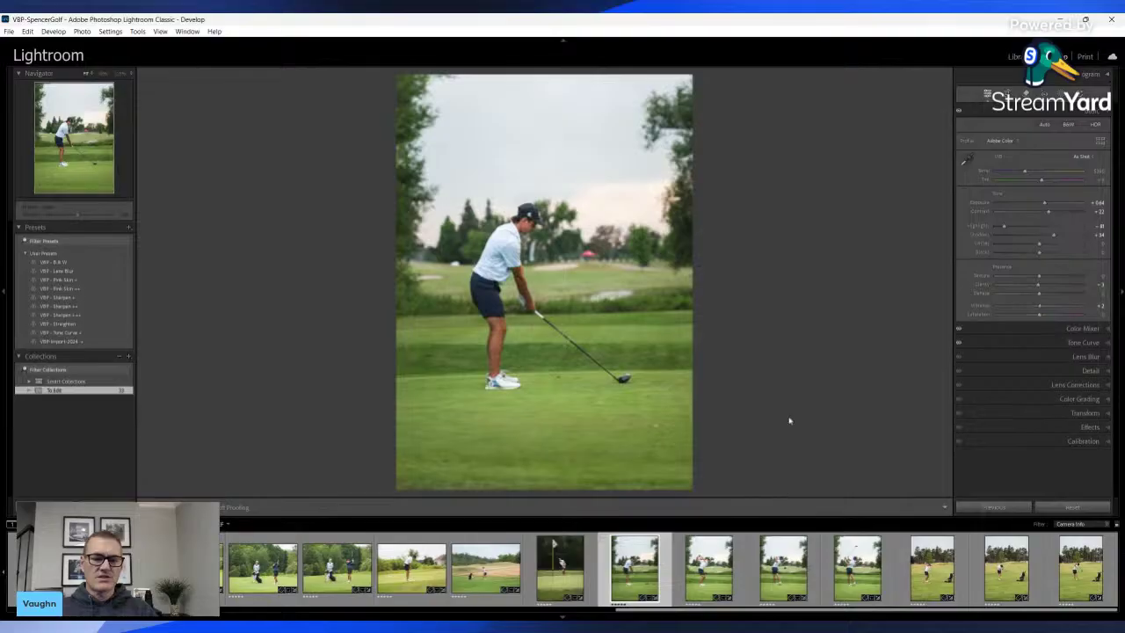
{"action": "key", "text": "r"}
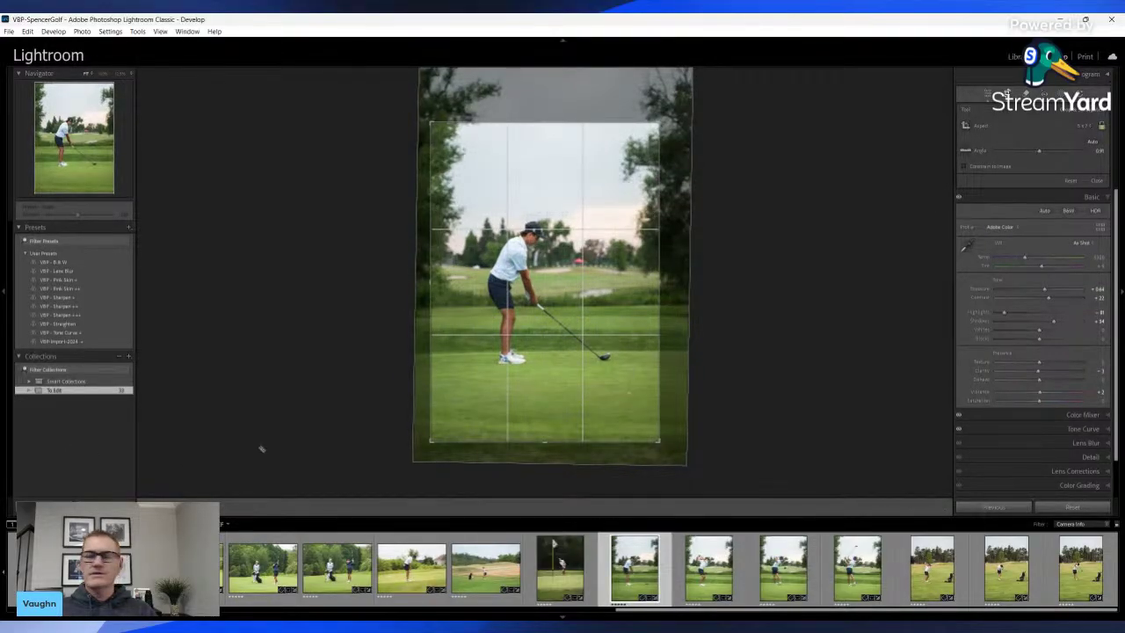
{"action": "double_click", "coordinate": [559, 287]}
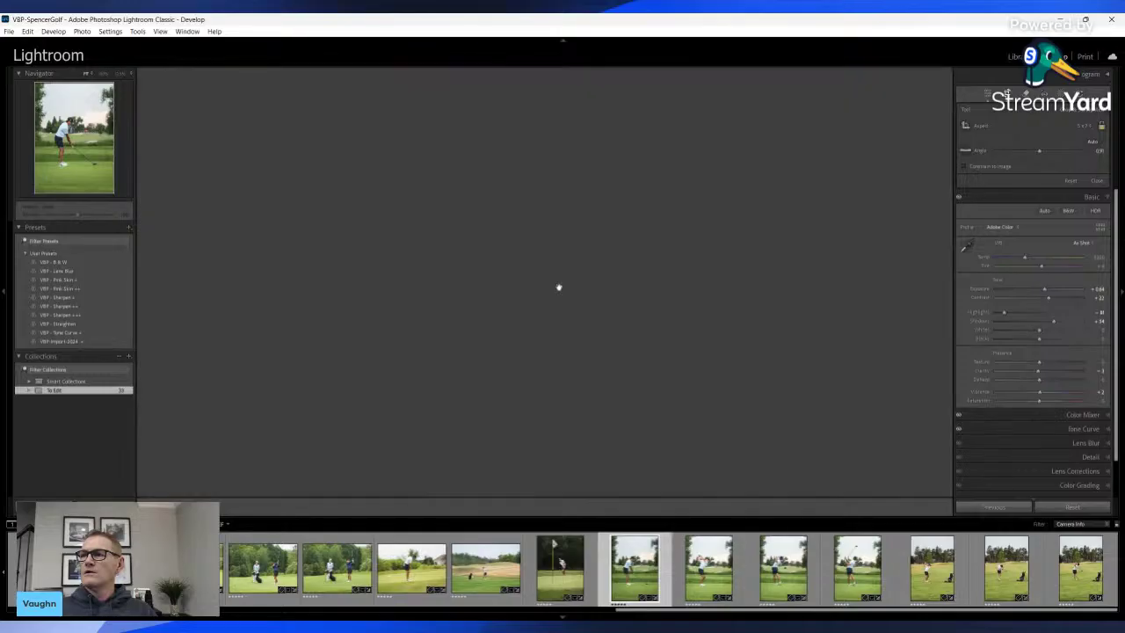
Set the backswing photo's exposure to about +0.23 and shift its 5 x 7 crop slightly upward
{"action": "key", "text": "Right"}
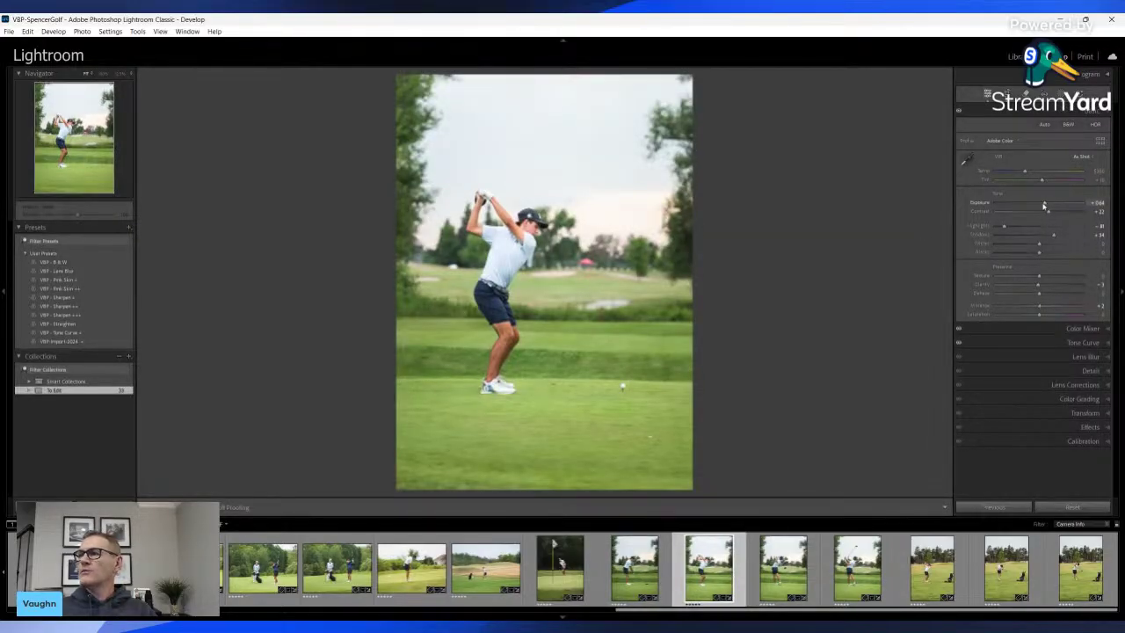
{"action": "left_click_drag", "start_coordinate": [1044, 206], "coordinate": [1040, 206]}
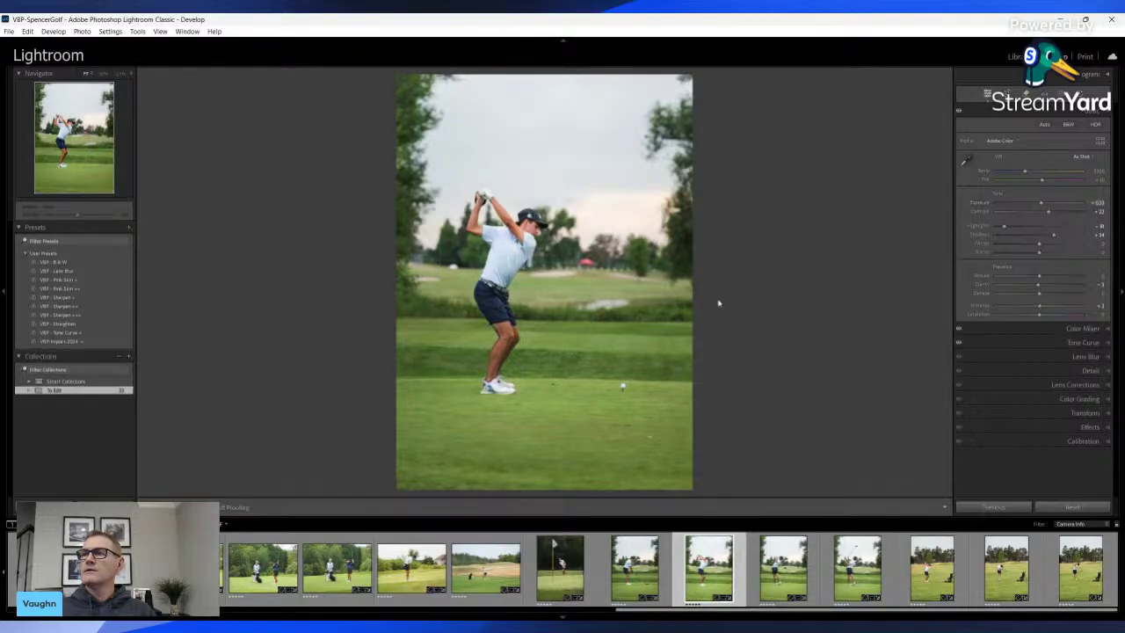
{"action": "key", "text": "r"}
{"action": "key", "text": "Return"}
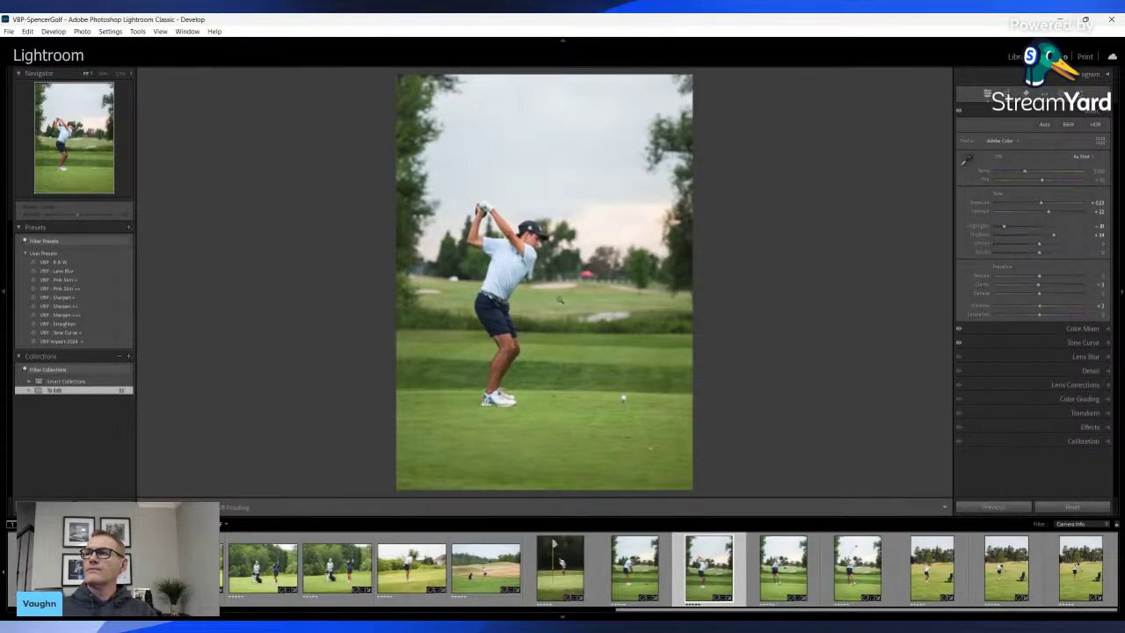
Tone down the golfer's upper body in the backswing photo with a small radial gradient, lowering its highlights and setting exposure to about -0.2
{"action": "key", "text": "shift+m"}
{"action": "left_click_drag", "start_coordinate": [492, 246], "coordinate": [496, 249]}
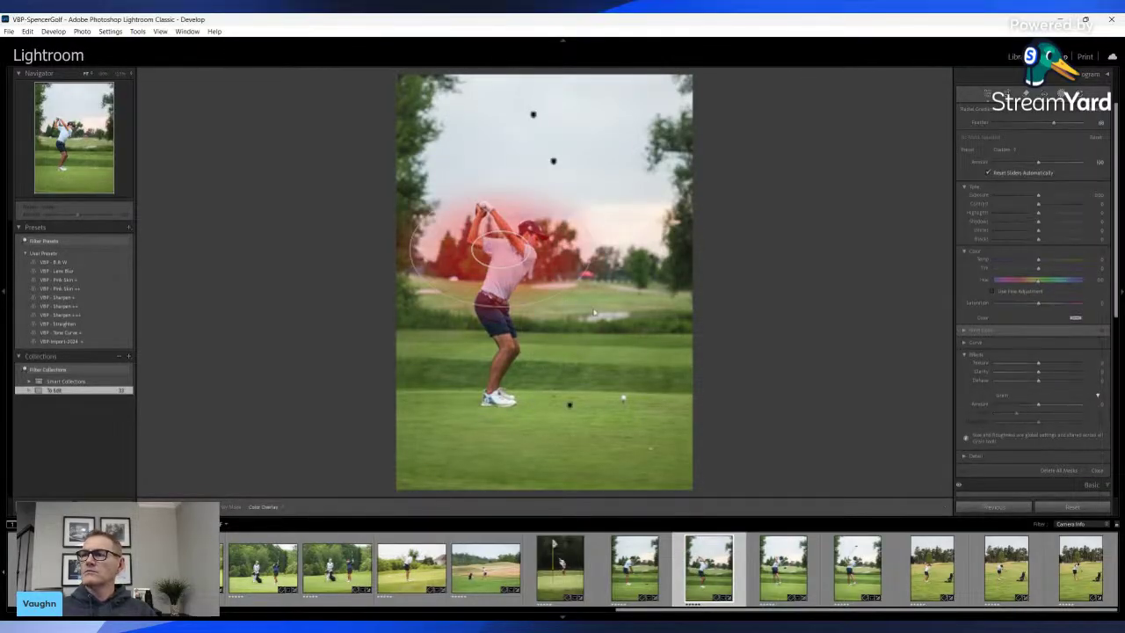
{"action": "mouse_move", "coordinate": [1035, 214]}
{"action": "left_mouse_down"}
{"action": "mouse_move", "coordinate": [1005, 214]}
{"action": "mouse_move", "coordinate": [1036, 198]}
{"action": "left_mouse_up"}
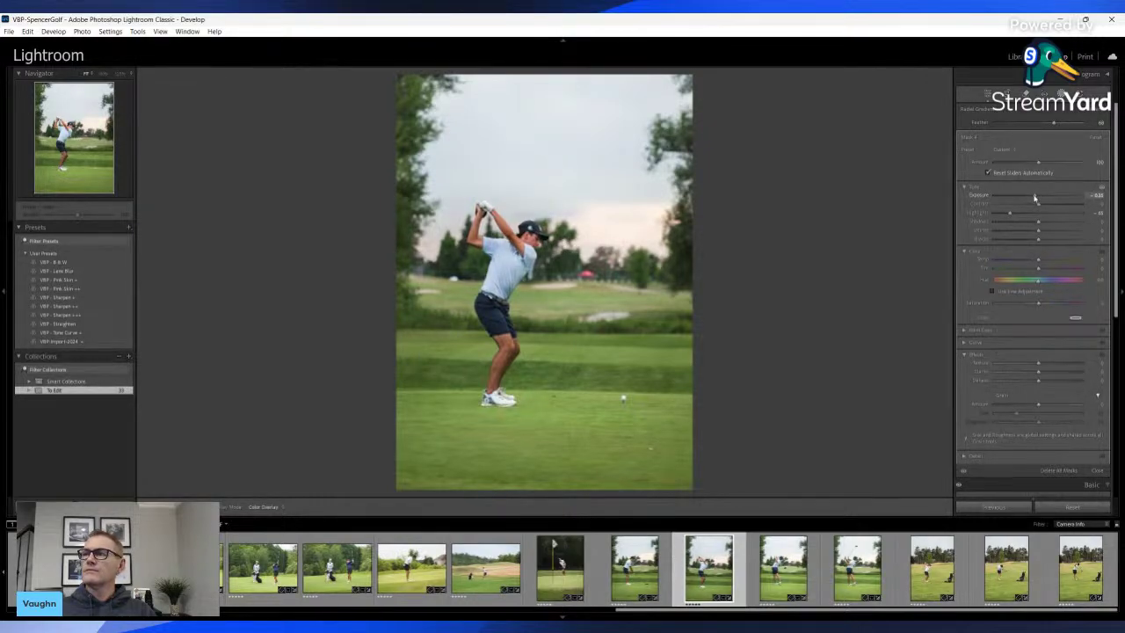
{"action": "left_click_drag", "start_coordinate": [1034, 198], "coordinate": [1032, 198]}
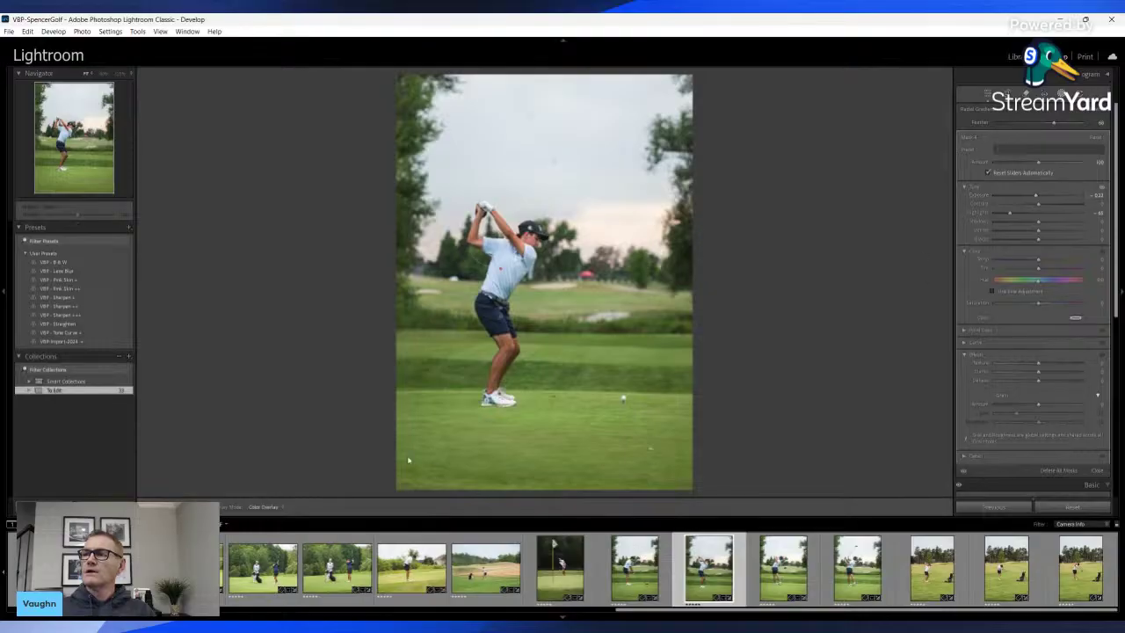
{"action": "key", "text": "shift+m"}
{"action": "key", "text": "Escape"}
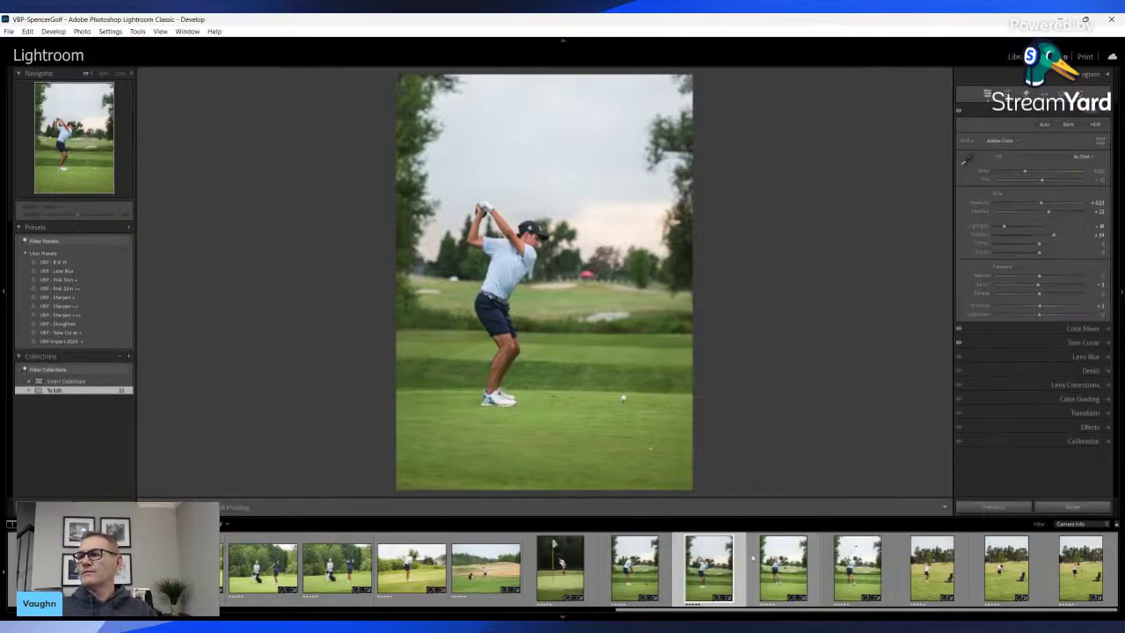
Open the next photo, of the golfer following through, and shift its 5 x 7 crop slightly upward
{"action": "key", "text": "Right"}
{"action": "key", "text": "r"}
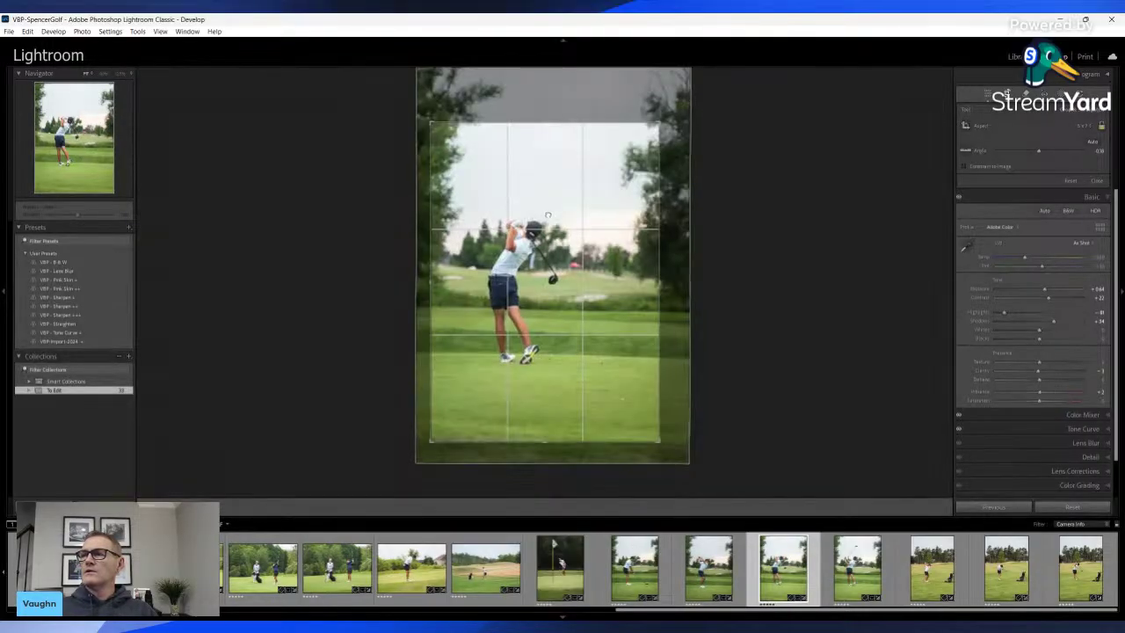
{"action": "key", "text": "Return"}
Tone down the golfer's upper body and the band around it in the follow-through photo with a wide radial gradient that slightly lowers exposure
{"action": "key", "text": "shift+m"}
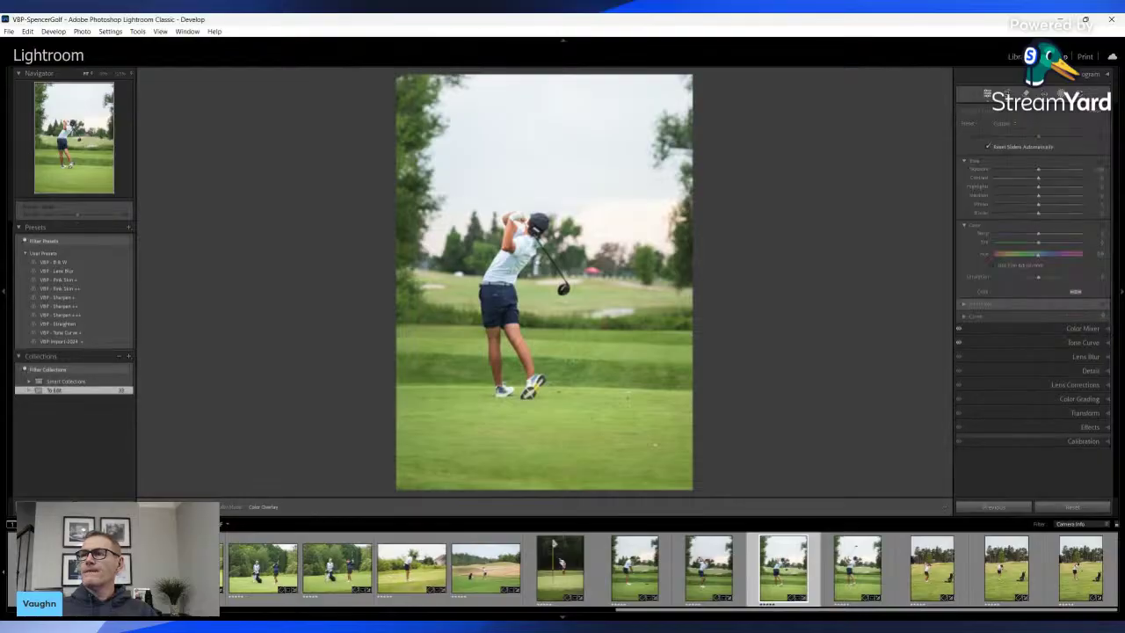
{"action": "left_click_drag", "start_coordinate": [532, 253], "coordinate": [696, 310]}
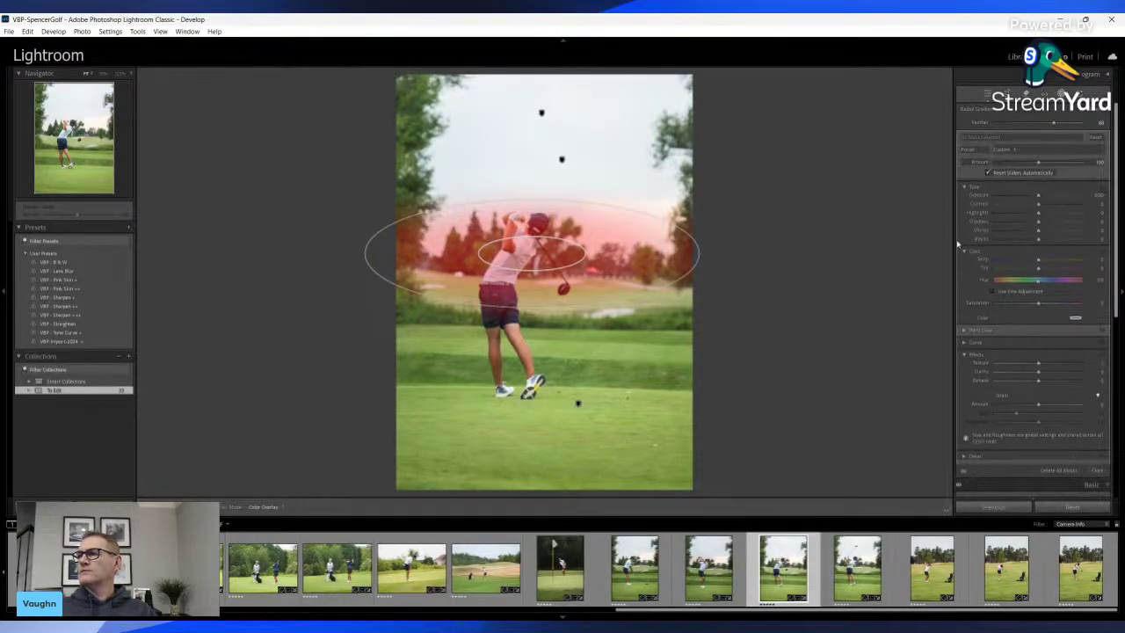
{"action": "left_click_drag", "start_coordinate": [1037, 195], "coordinate": [1035, 196]}
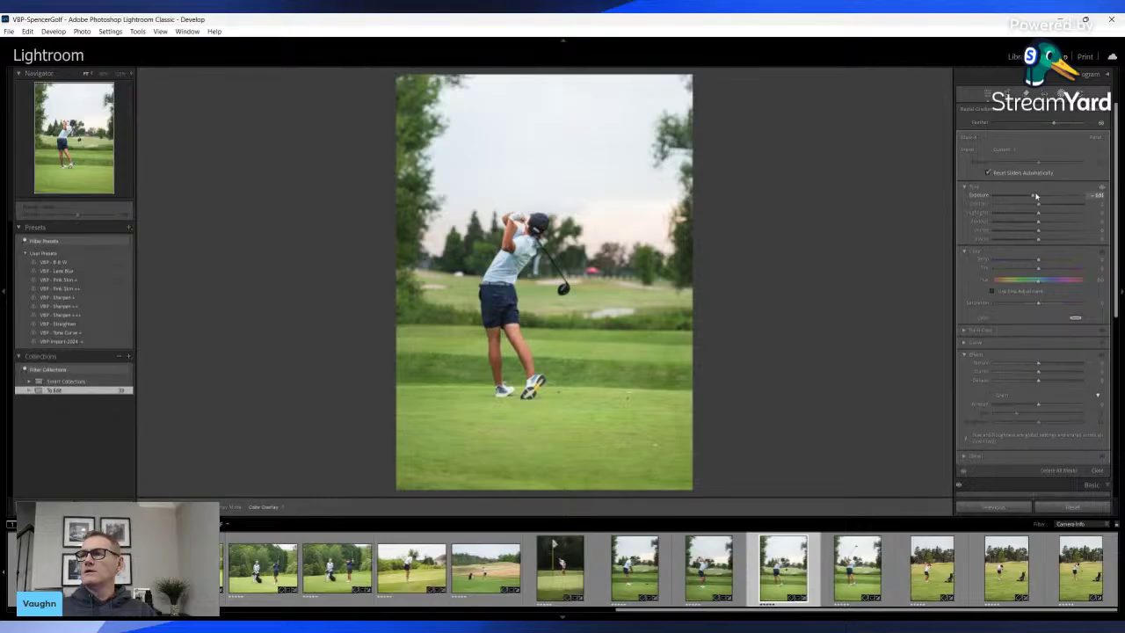
{"action": "key", "text": "Escape"}
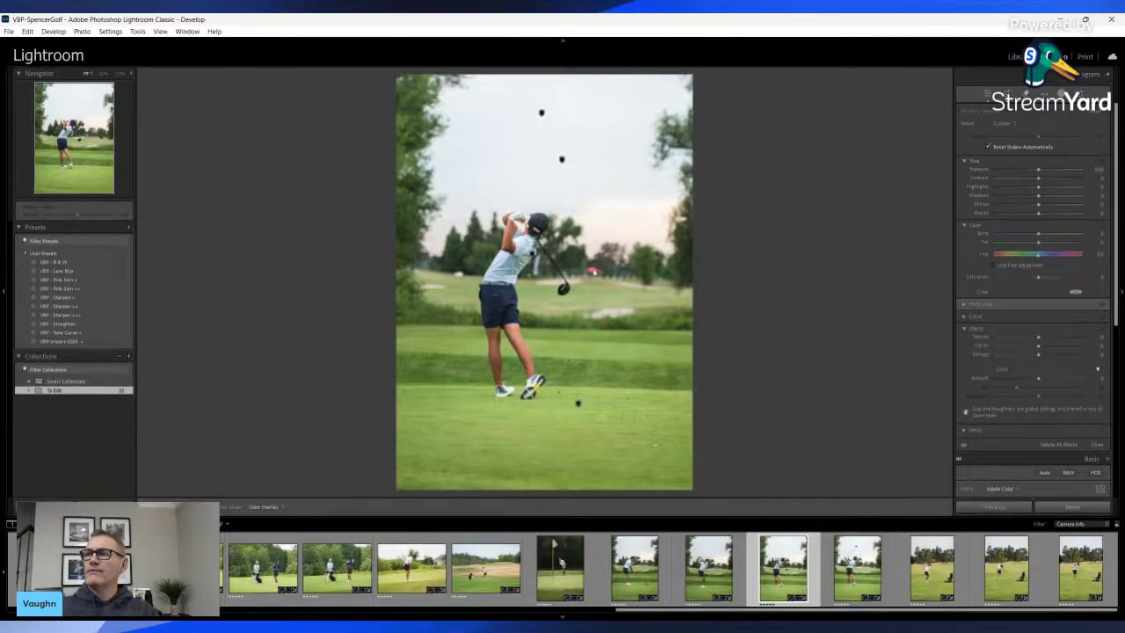
Open the next photo, with the club raised after the swing, and move the image slightly up within its 5 x 7 crop
{"action": "left_click", "coordinate": [861, 561]}
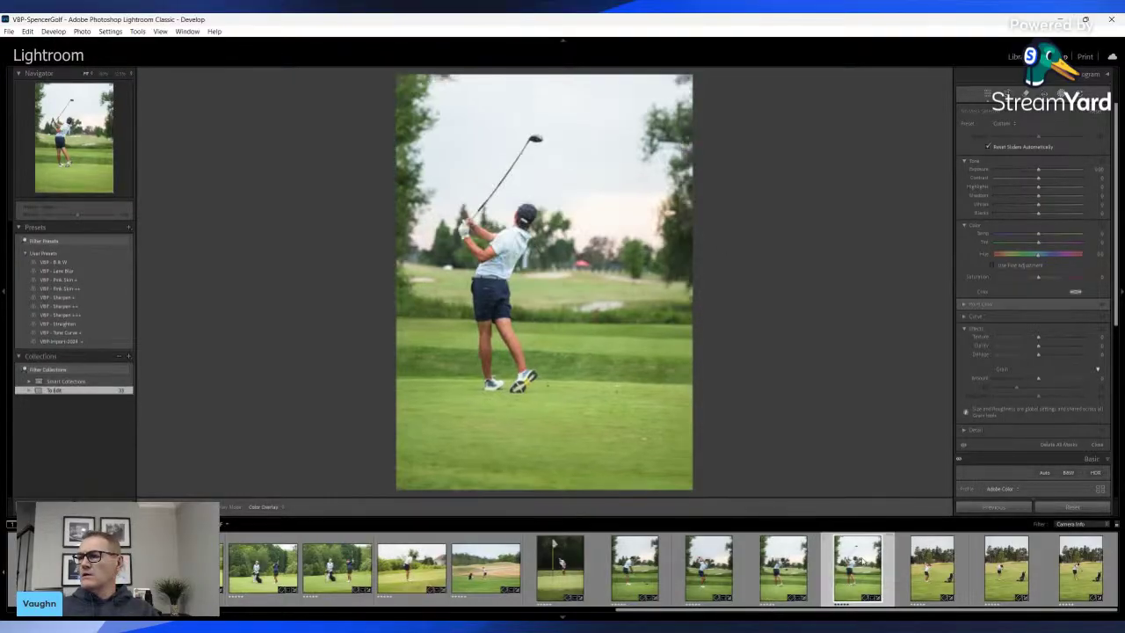
{"action": "key", "text": "r"}
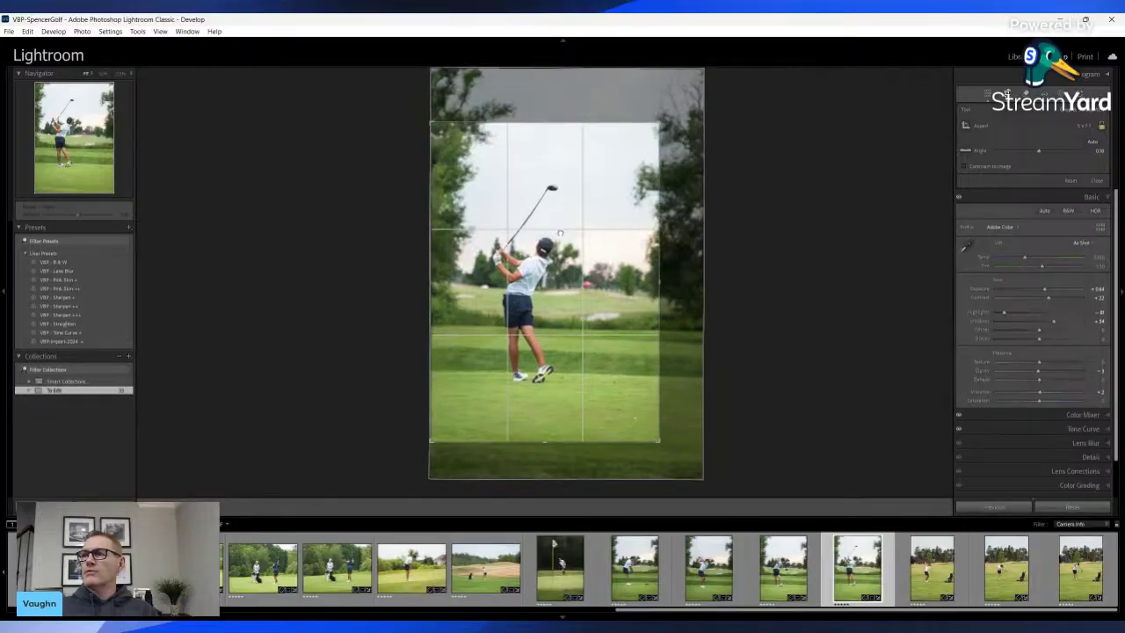
{"action": "left_click_drag", "start_coordinate": [554, 232], "coordinate": [554, 220]}
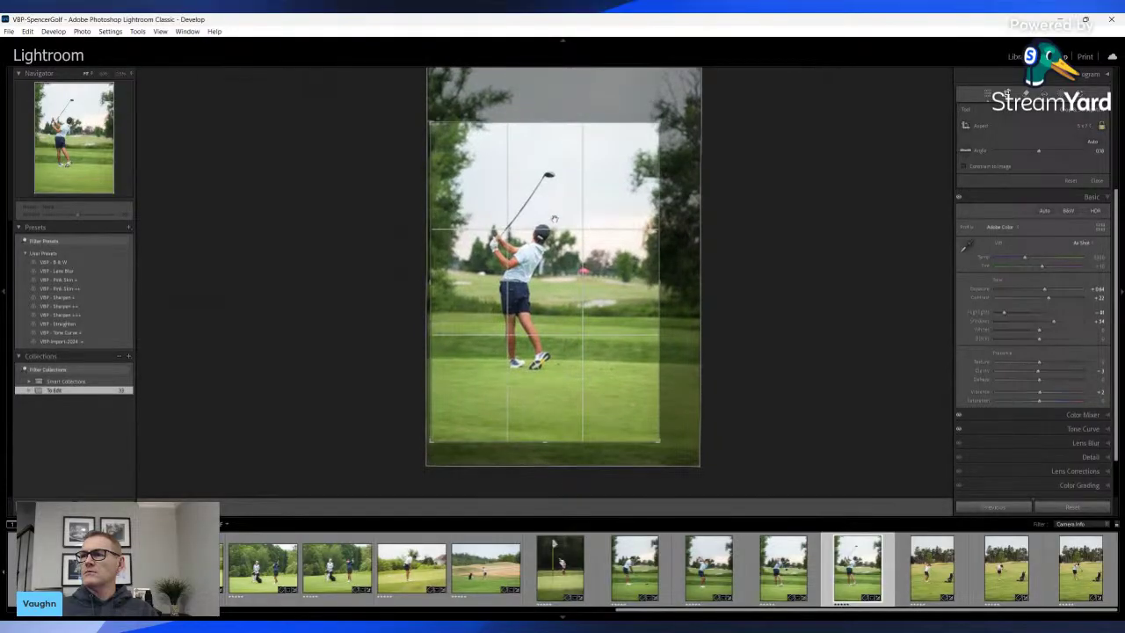
Add a wide radial gradient across the golfer's upper body in the raised-club photo and slightly lower its exposure
{"action": "key", "text": "shift+m"}
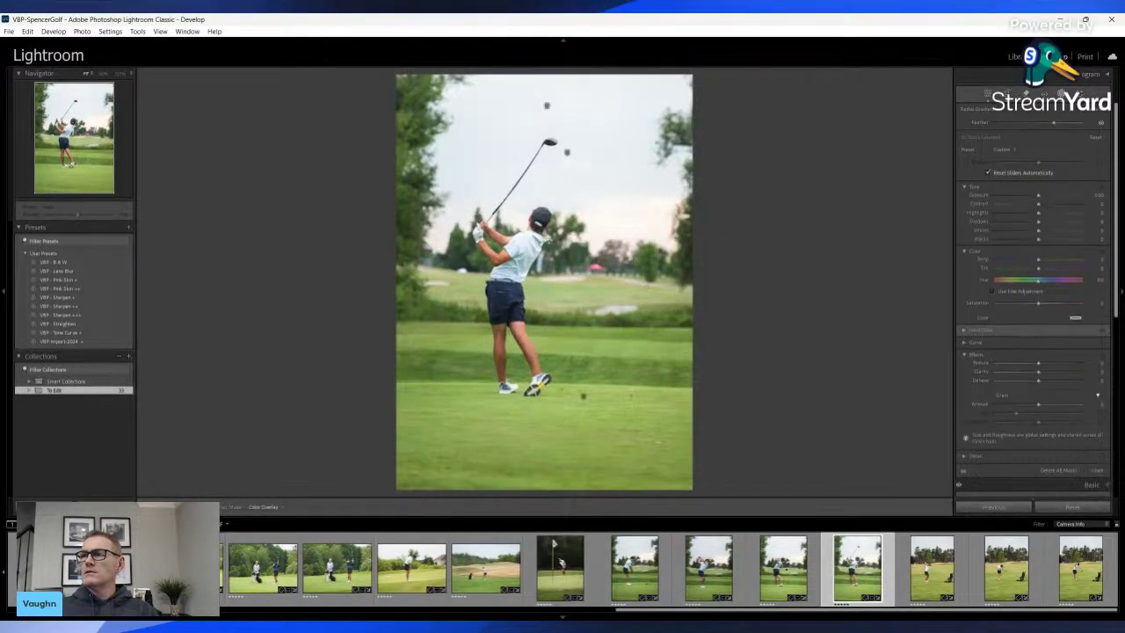
{"action": "left_click_drag", "start_coordinate": [543, 247], "coordinate": [707, 322]}
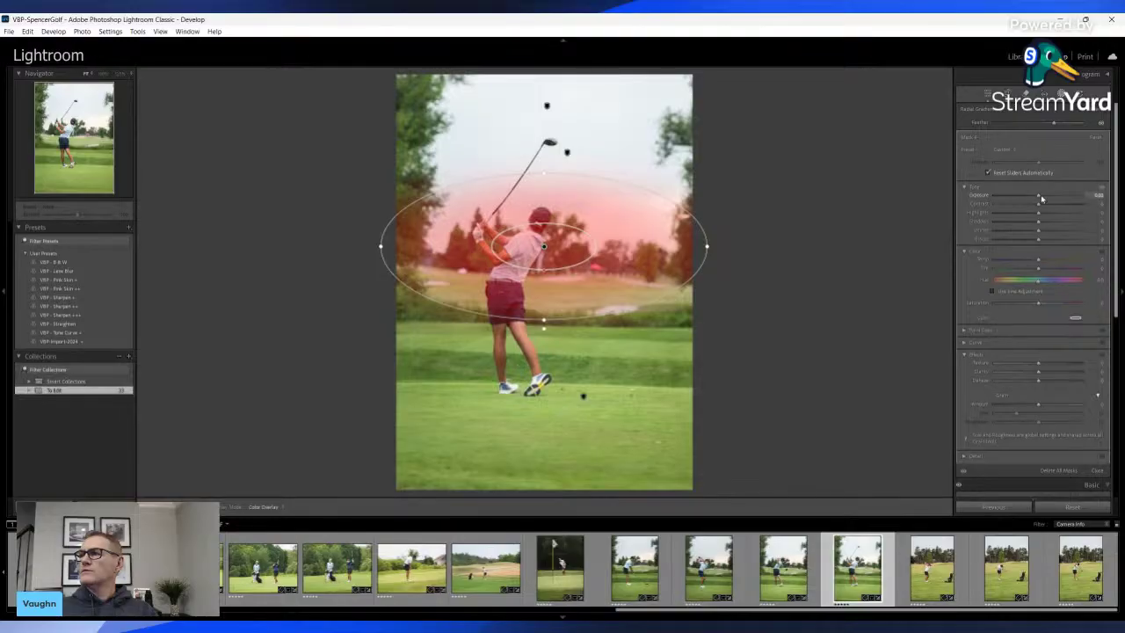
{"action": "left_click_drag", "start_coordinate": [1041, 198], "coordinate": [1039, 196]}
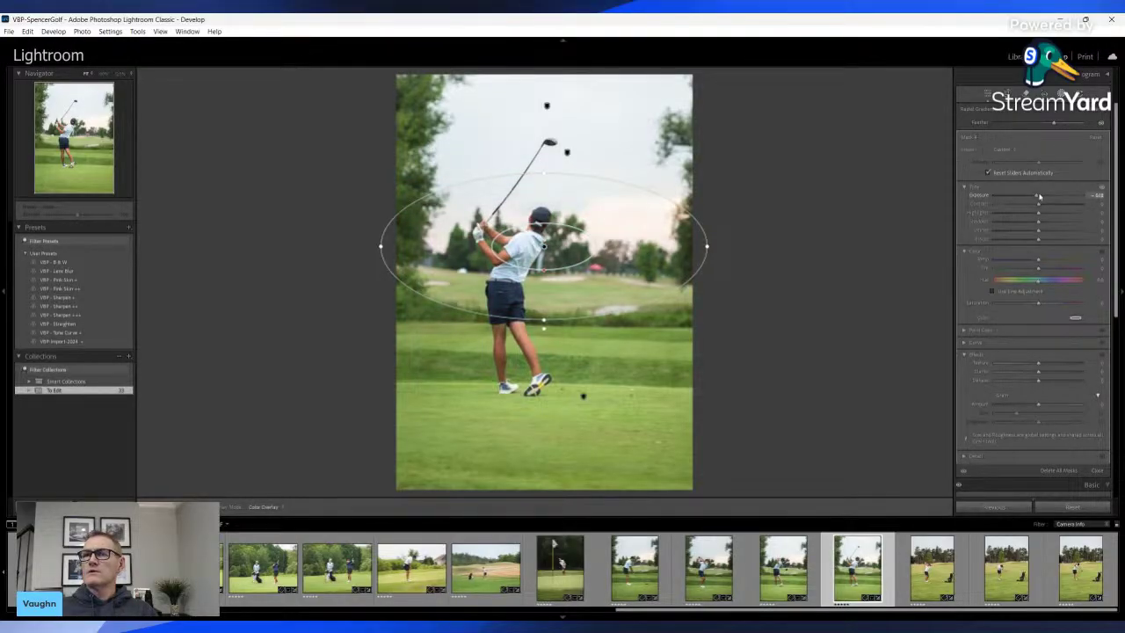
{"action": "key", "text": "shift+w"}
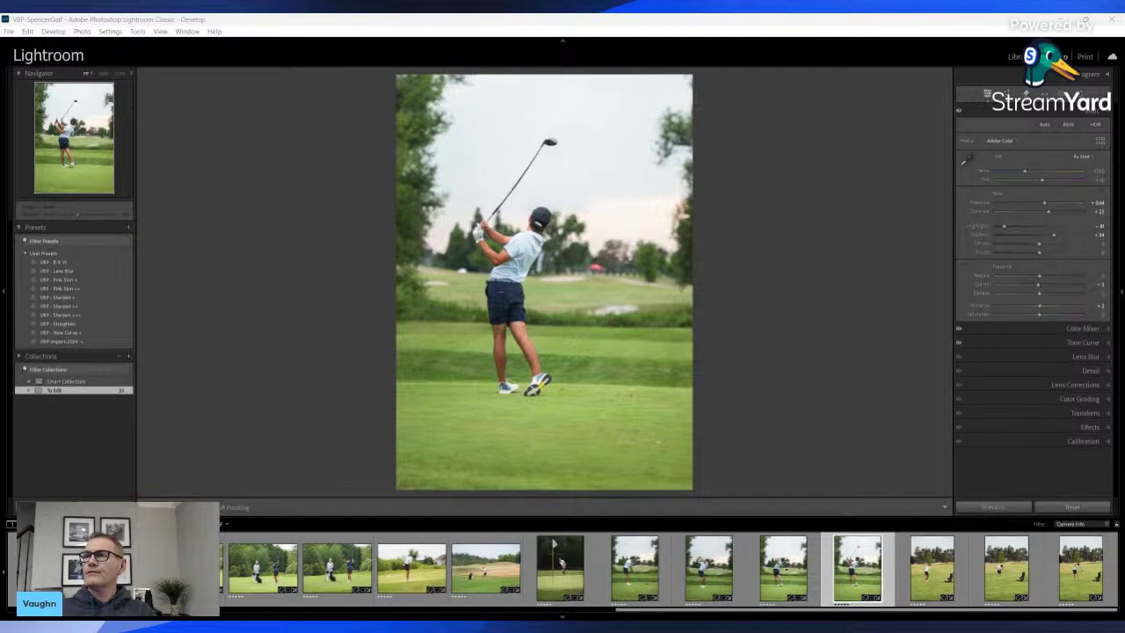
Reposition the raised-club photo's crop to leave more sky above the club, and slightly lower the overall exposure
{"action": "key", "text": "r"}
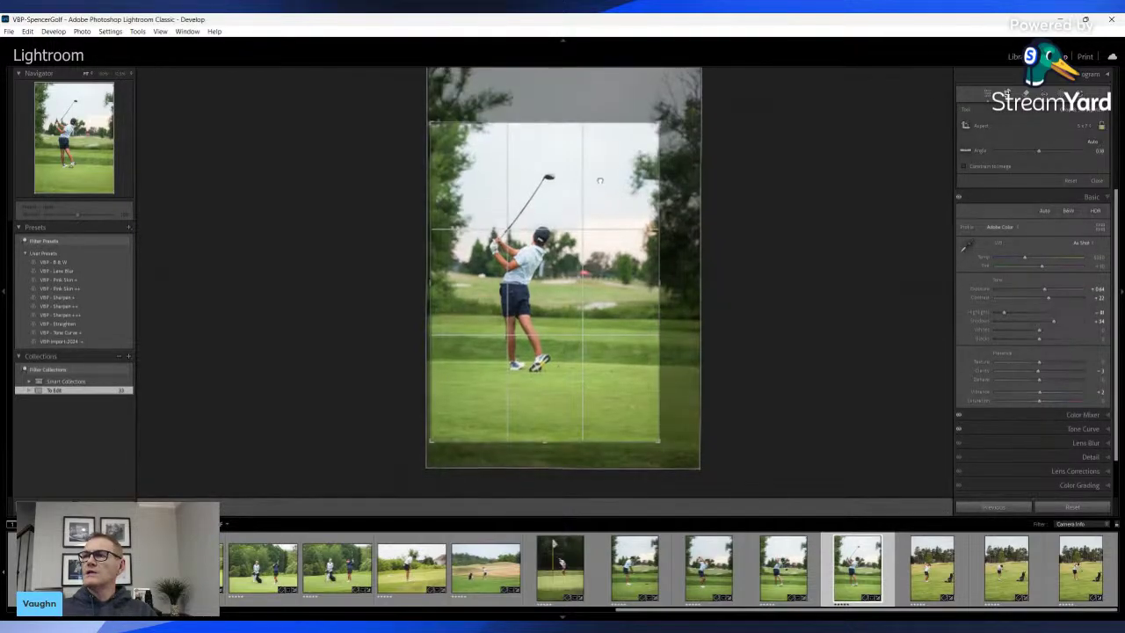
{"action": "left_click_drag", "start_coordinate": [600, 187], "coordinate": [597, 191]}
{"action": "key", "text": "Return"}
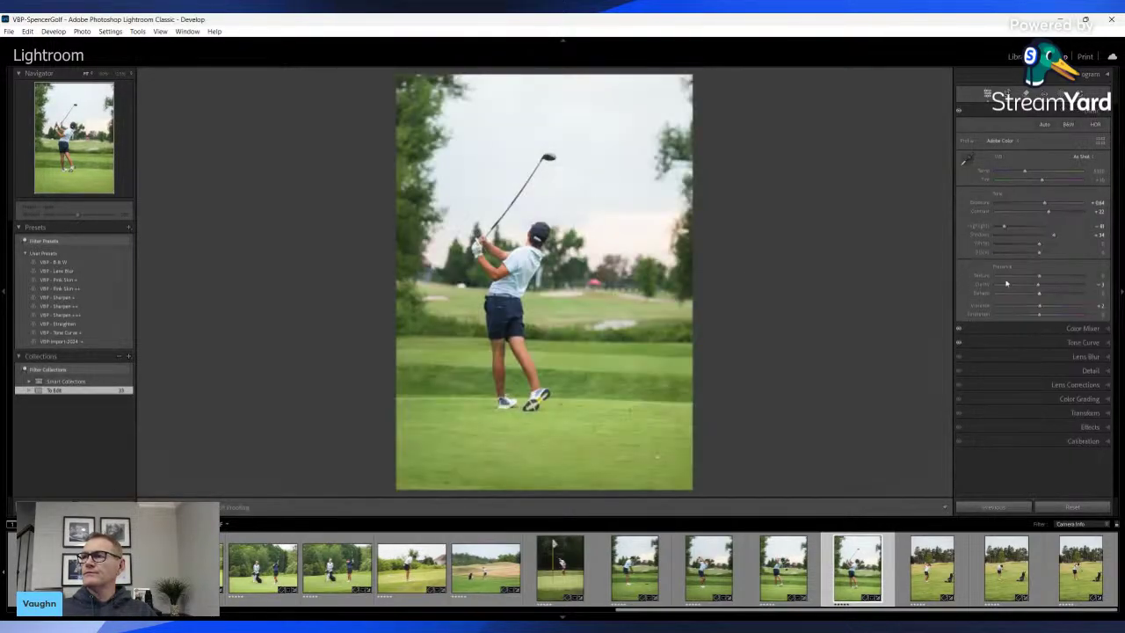
{"action": "left_click_drag", "start_coordinate": [1046, 204], "coordinate": [1044, 204]}
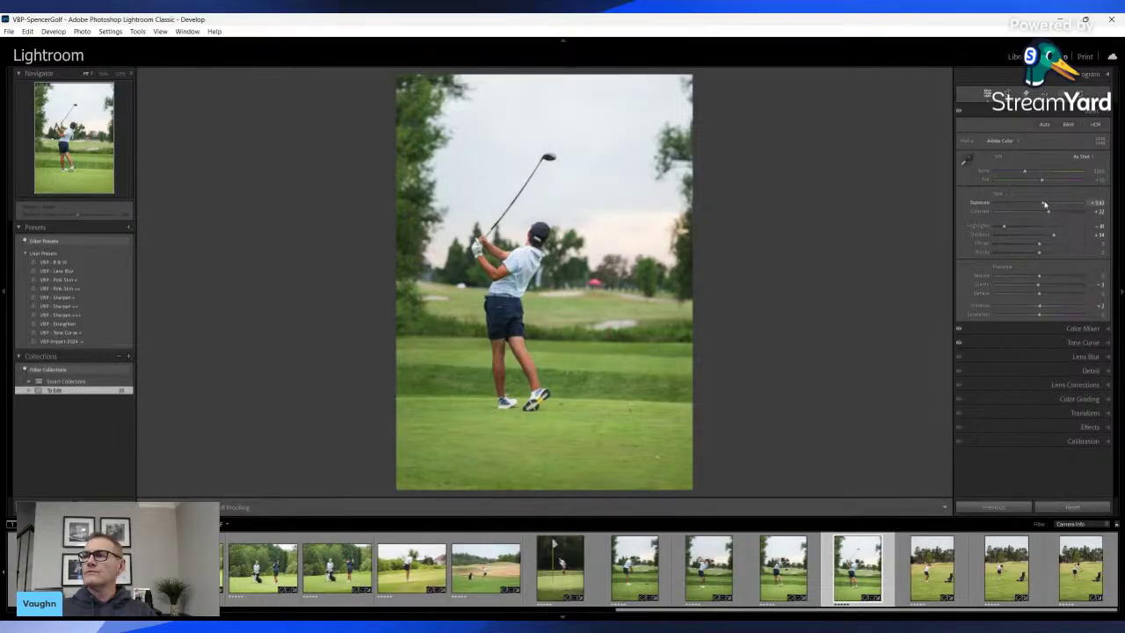
Open the backswing photo with the golf bag and crop it to 5 x 7, tightening the frame around the golfer and bag
{"action": "key", "text": "Right"}
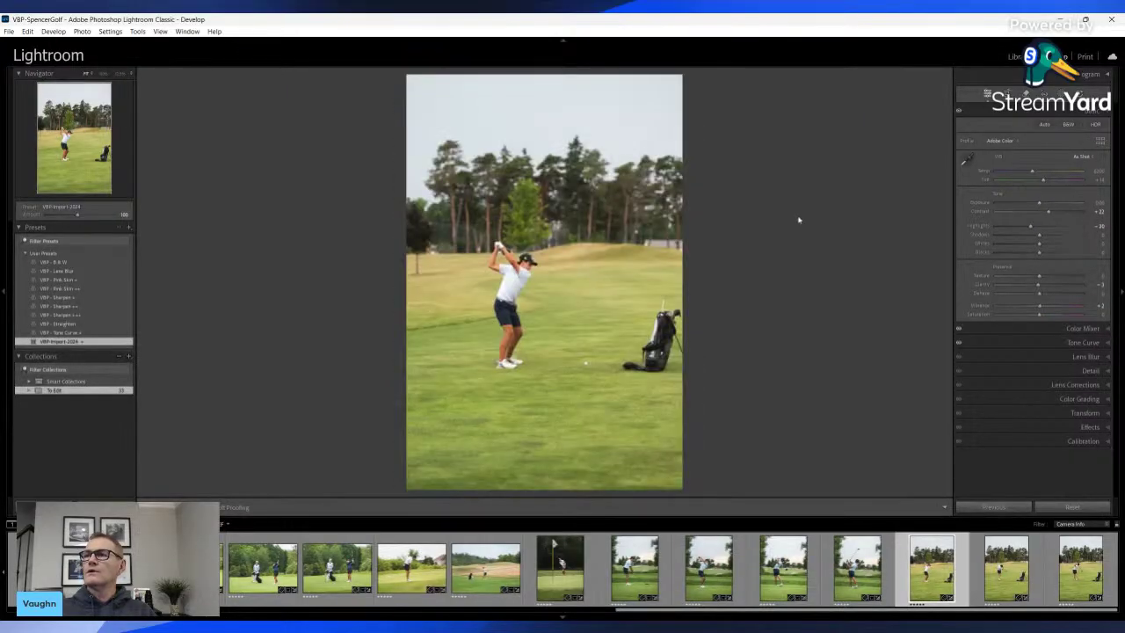
{"action": "key", "text": "r"}
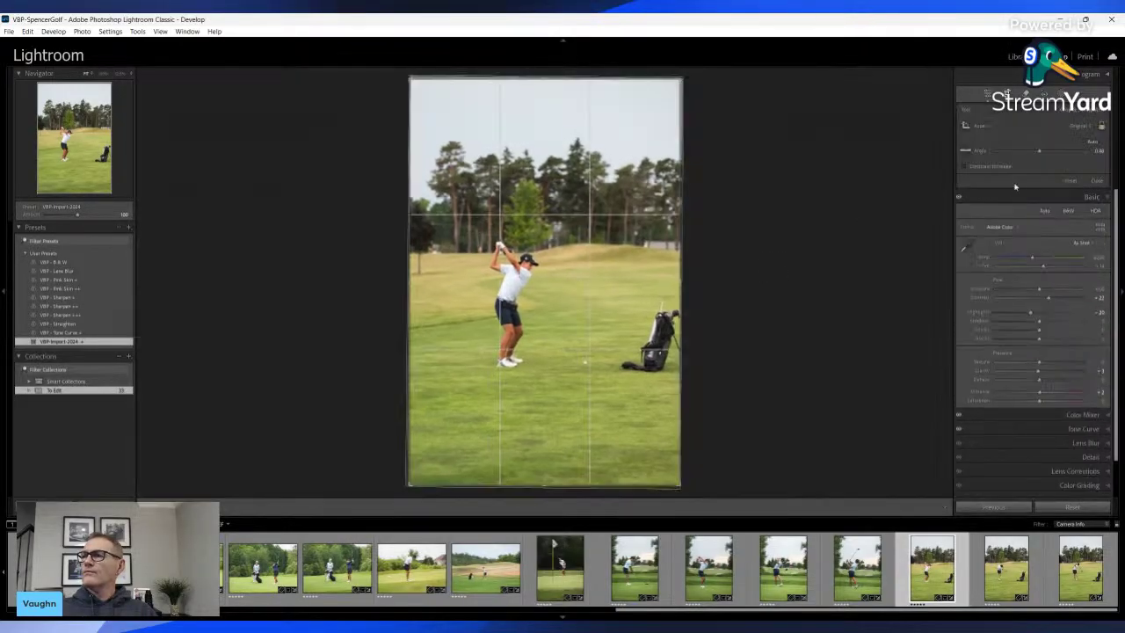
{"action": "left_click", "coordinate": [1001, 220]}
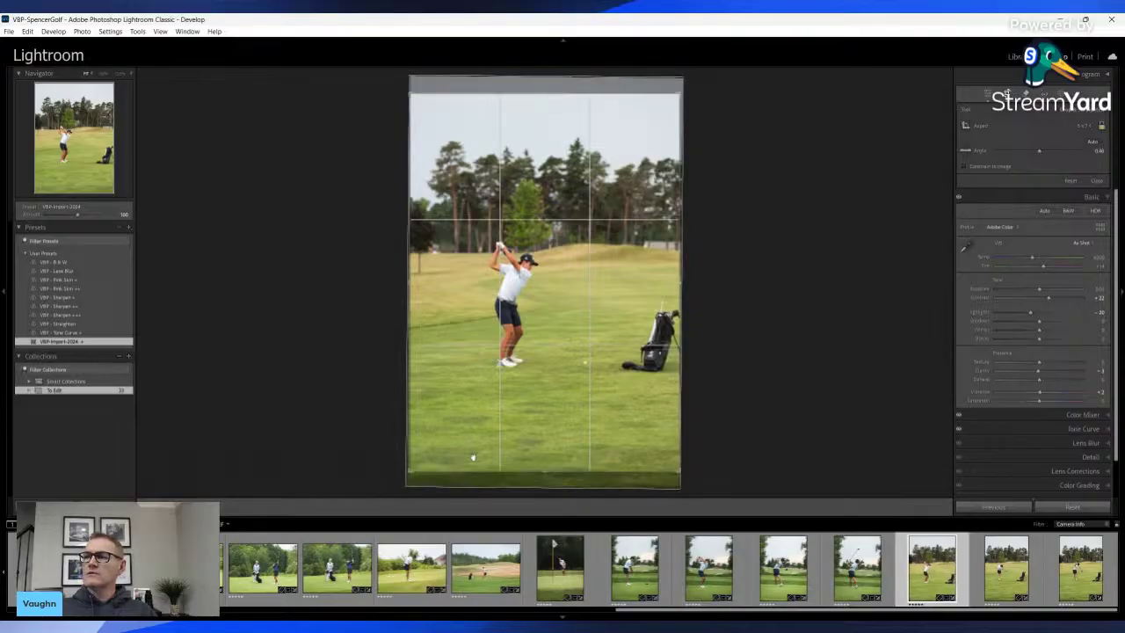
{"action": "left_click_drag", "start_coordinate": [408, 473], "coordinate": [418, 460]}
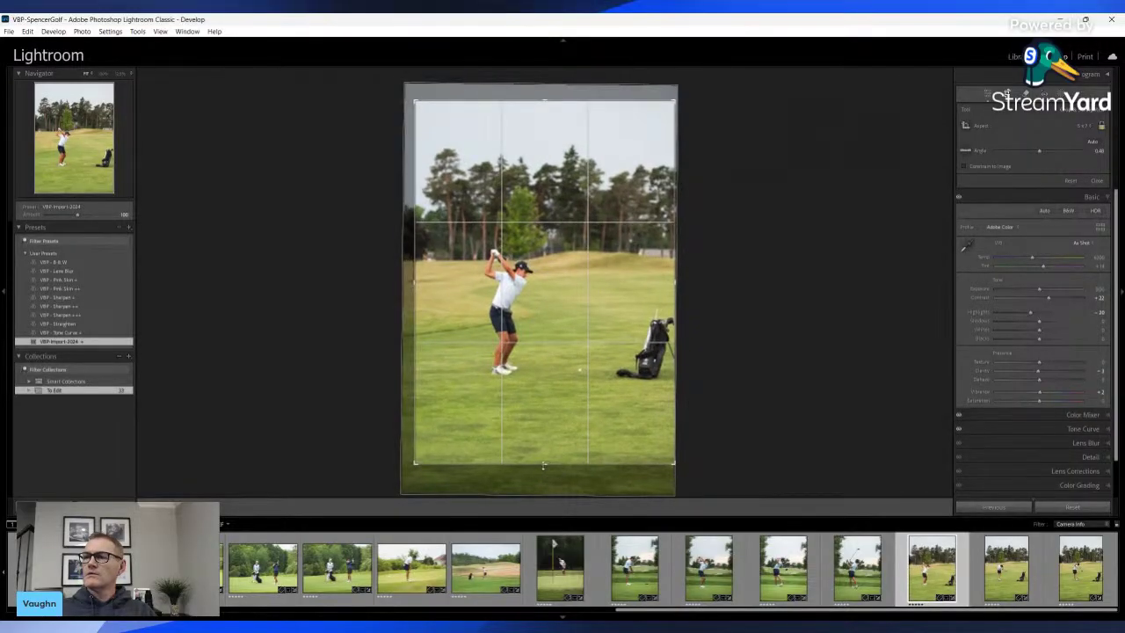
{"action": "left_click_drag", "start_coordinate": [545, 465], "coordinate": [545, 456]}
{"action": "left_click_drag", "start_coordinate": [603, 113], "coordinate": [581, 152]}
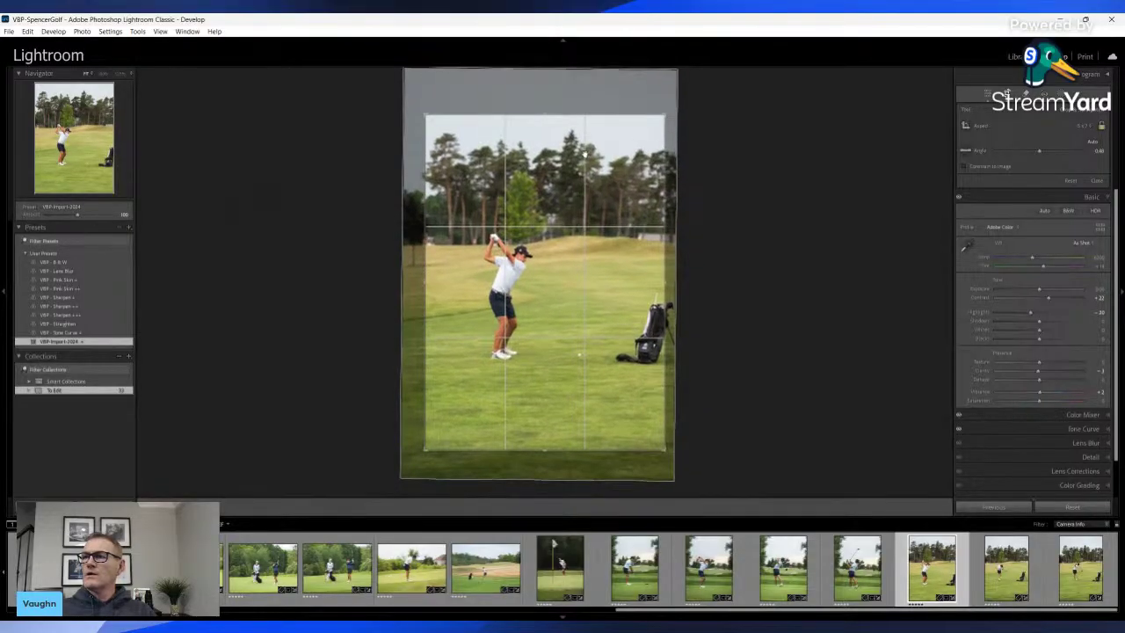
{"action": "key", "text": "Return"}
Inspect the golfer and ball up close, and cool the golf-bag backswing photo slightly by lowering its white balance temperature
{"action": "left_click", "coordinate": [496, 234]}
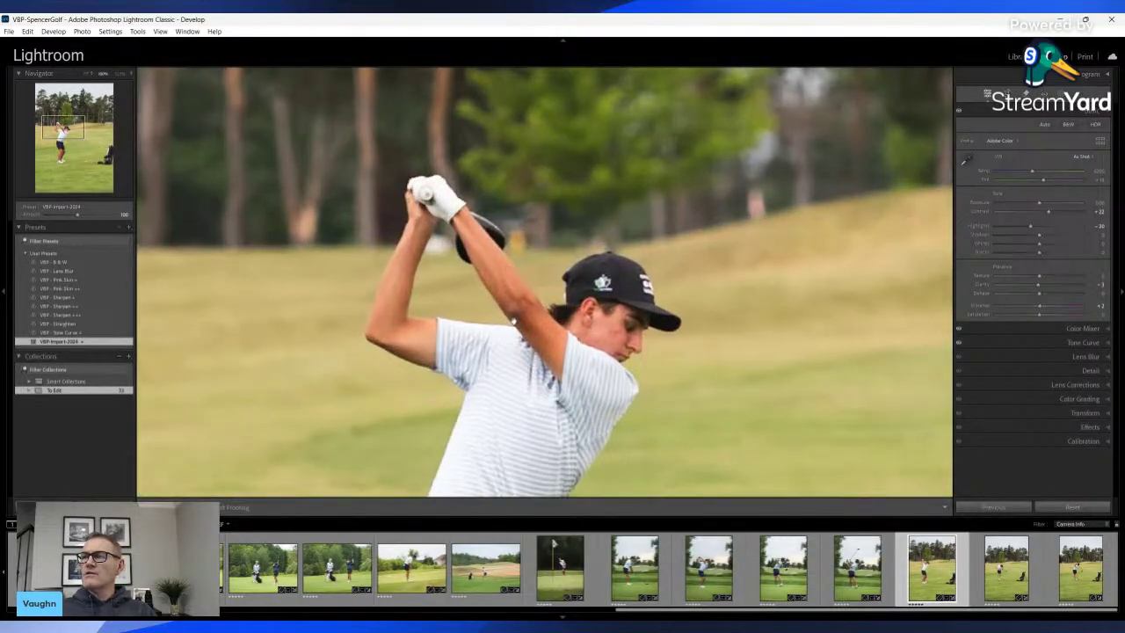
{"action": "left_click_drag", "start_coordinate": [540, 395], "coordinate": [518, 246]}
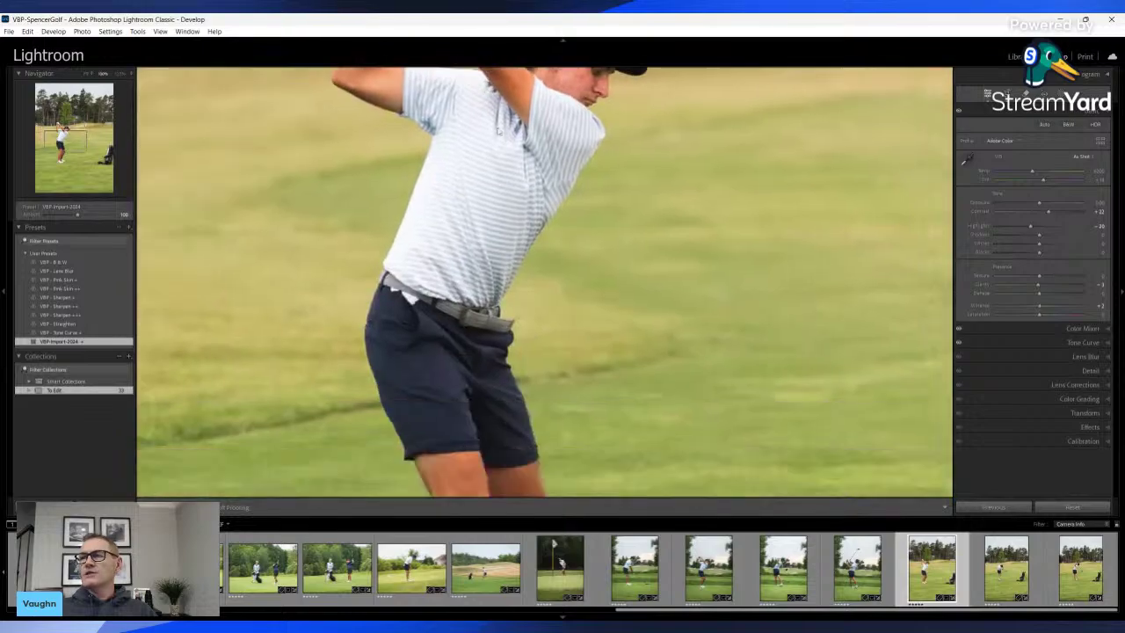
{"action": "left_click_drag", "start_coordinate": [745, 474], "coordinate": [674, 281]}
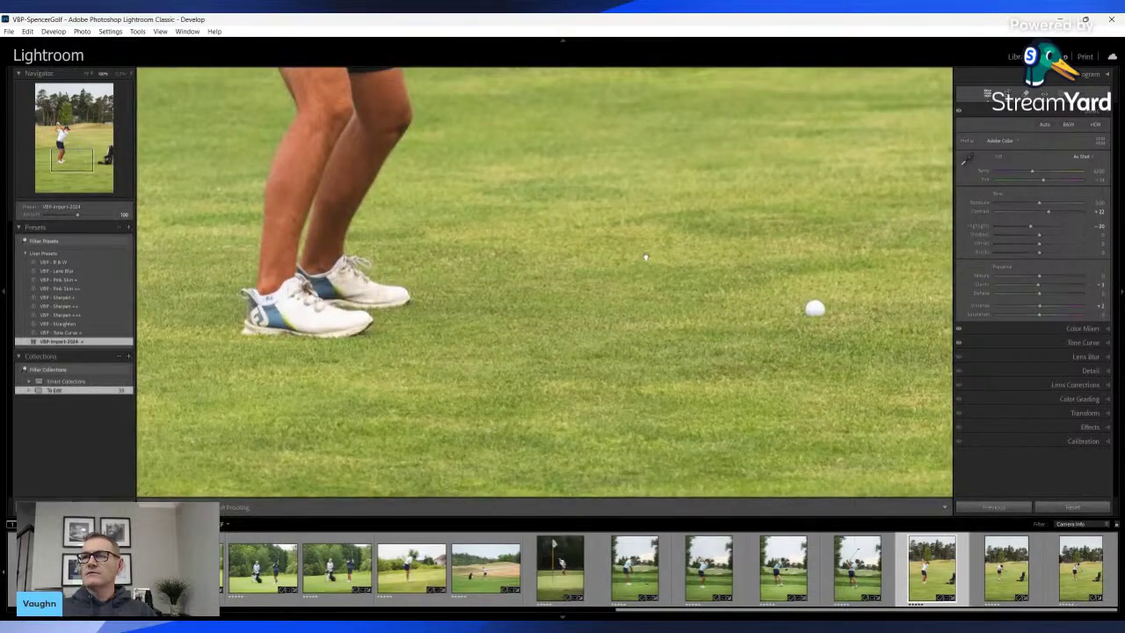
{"action": "left_click", "coordinate": [645, 256]}
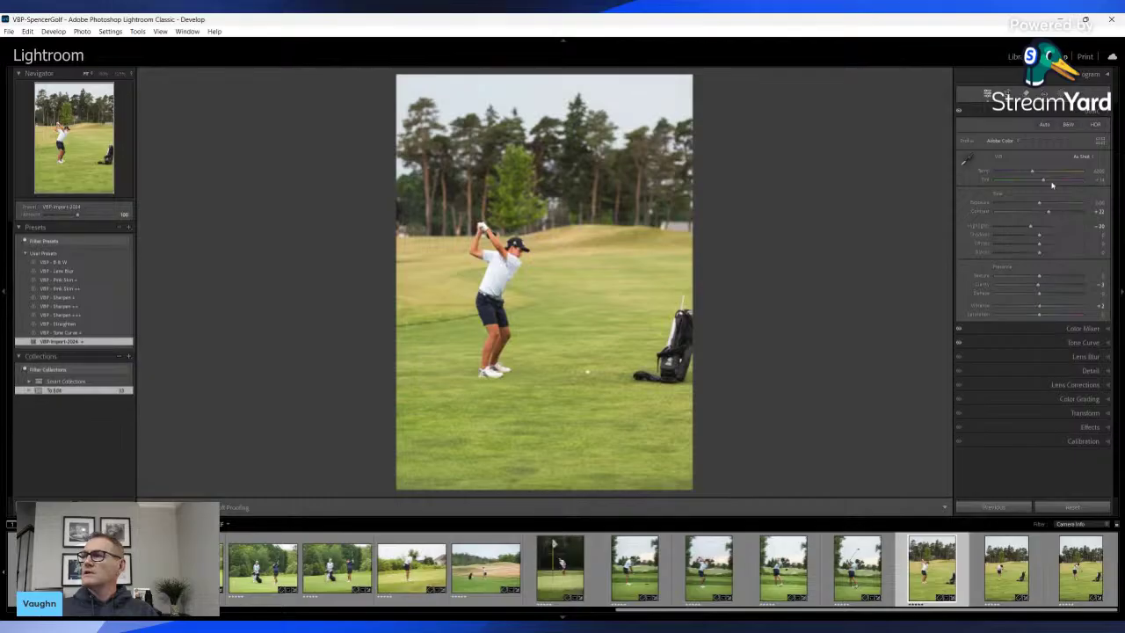
{"action": "key", "text": "ctrl+shift+u"}
{"action": "key", "text": "ctrl+z"}
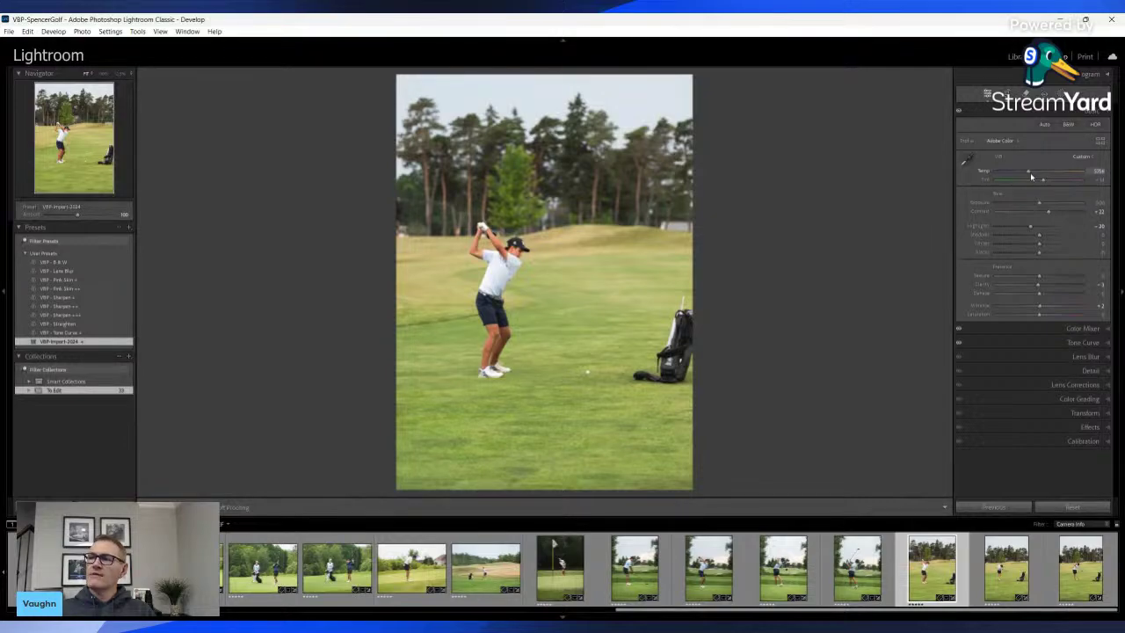
{"action": "left_click_drag", "start_coordinate": [1032, 177], "coordinate": [1029, 178]}
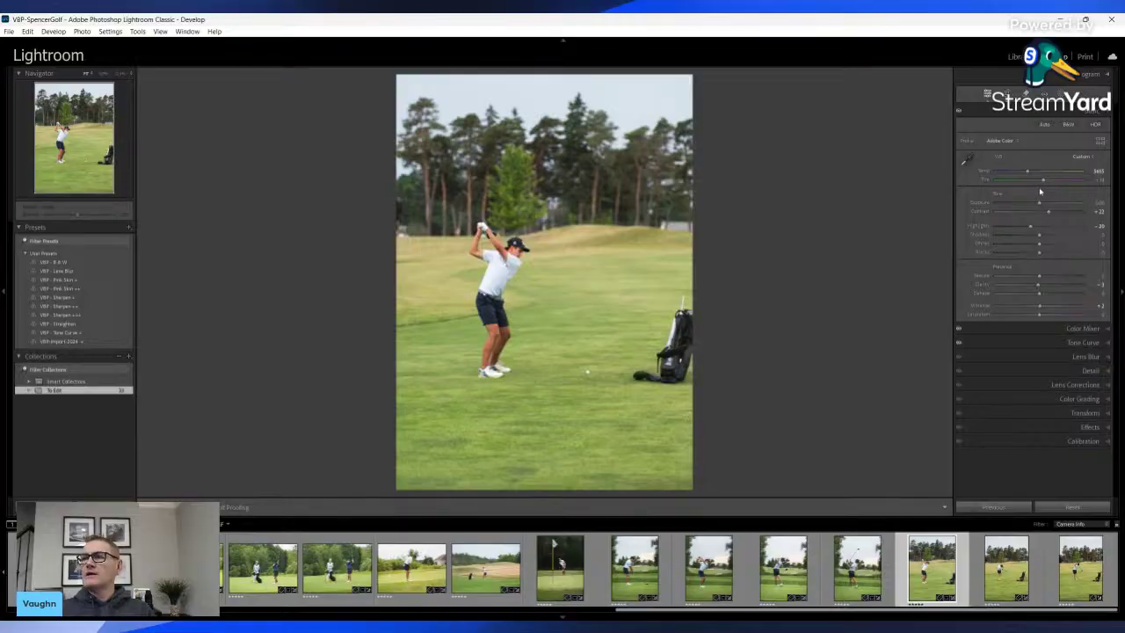
Brighten the trees behind the golfer with a large radial gradient that slightly raises exposure
{"action": "key", "text": "shift+w"}
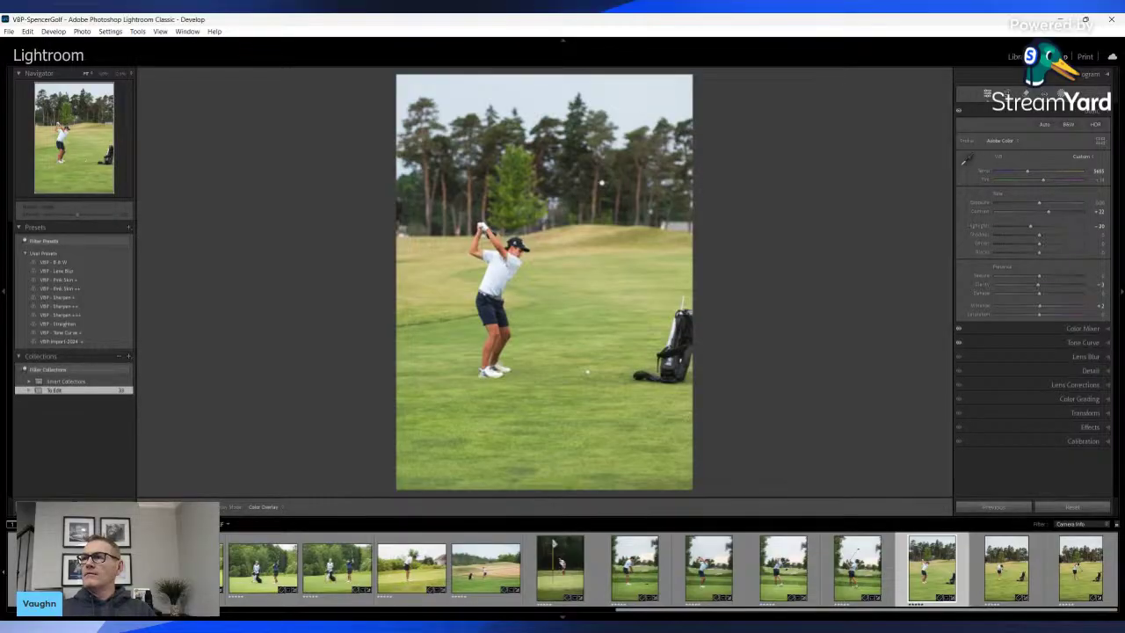
{"action": "left_click_drag", "start_coordinate": [612, 163], "coordinate": [835, 391]}
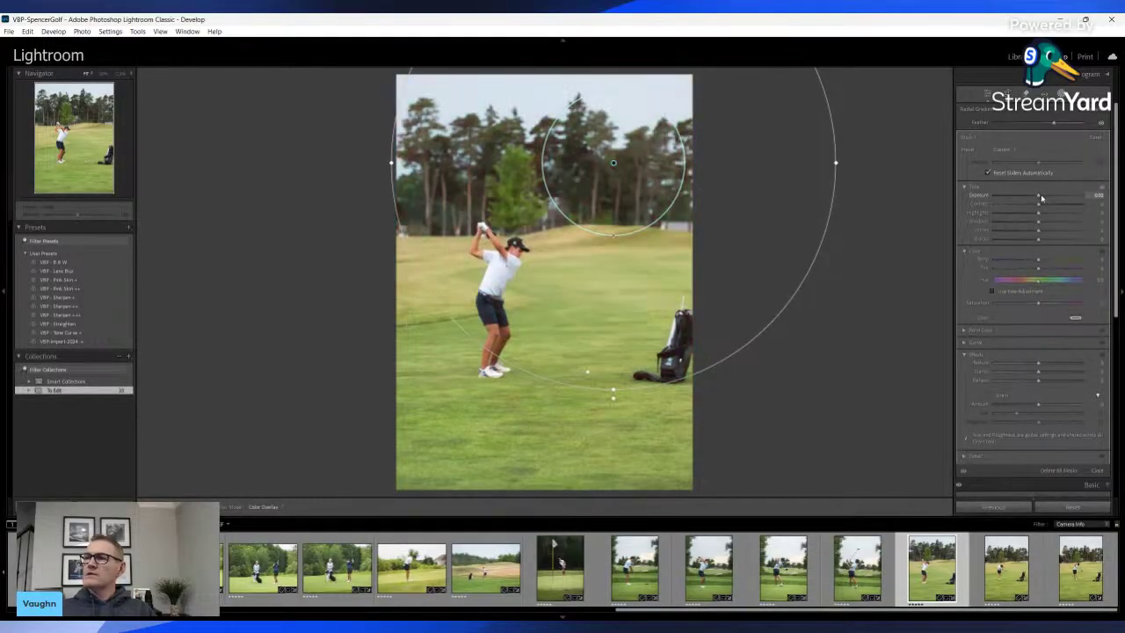
{"action": "left_click_drag", "start_coordinate": [1041, 199], "coordinate": [1043, 198]}
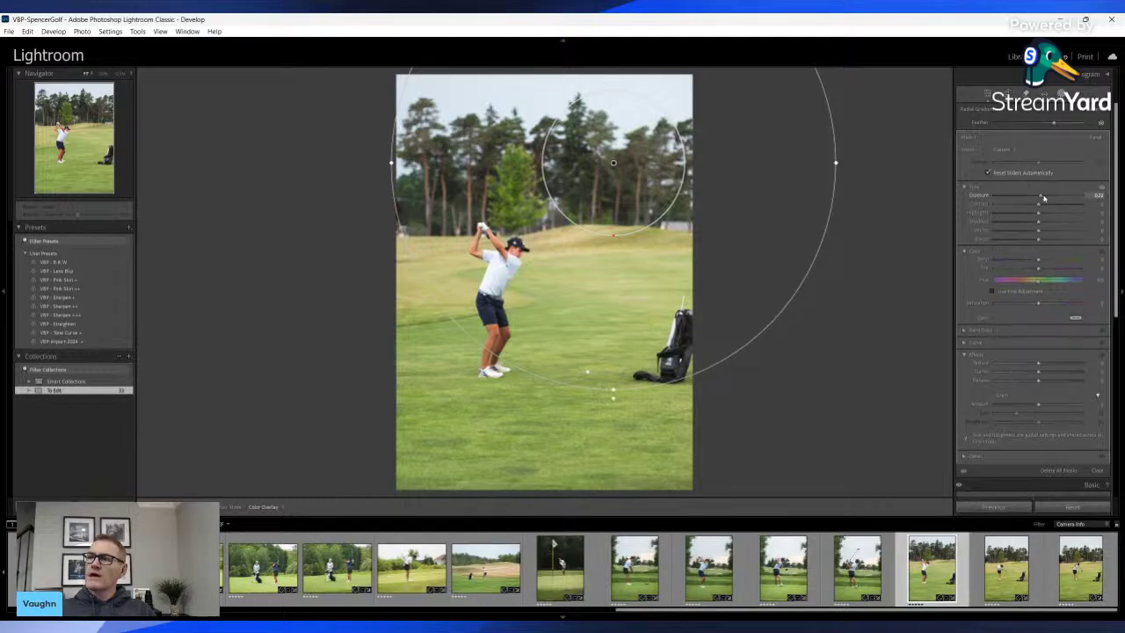
{"action": "key", "text": "shift+w"}
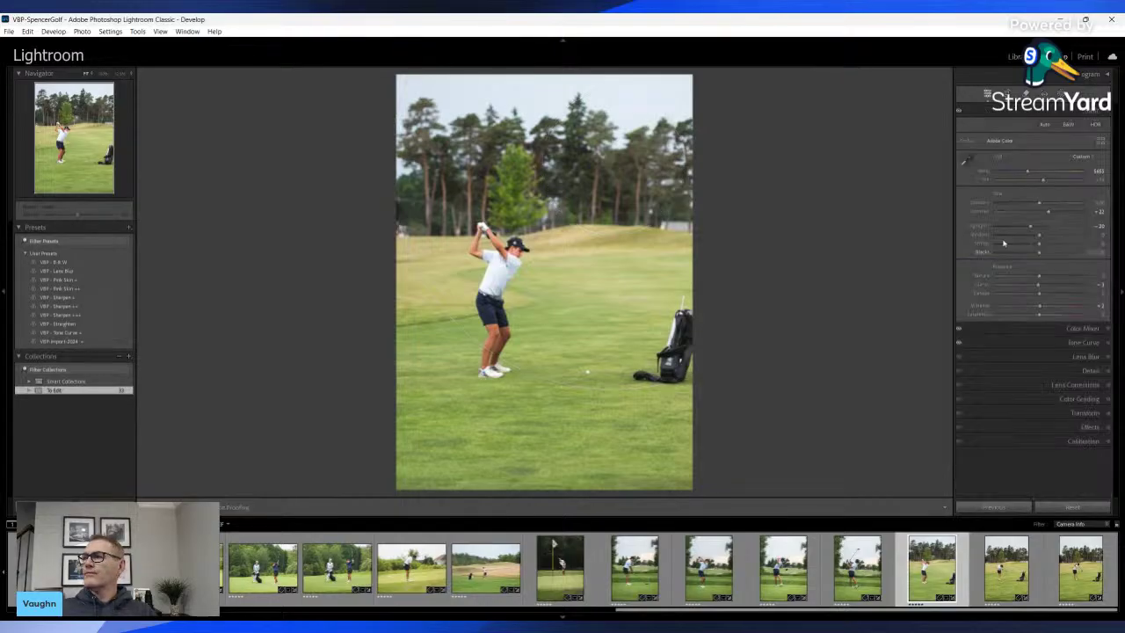
Lower the golf-bag backswing photo's highlights to about -45 and raise its clarity slightly, comparing with the original
{"action": "left_click_drag", "start_coordinate": [1032, 227], "coordinate": [1019, 225]}
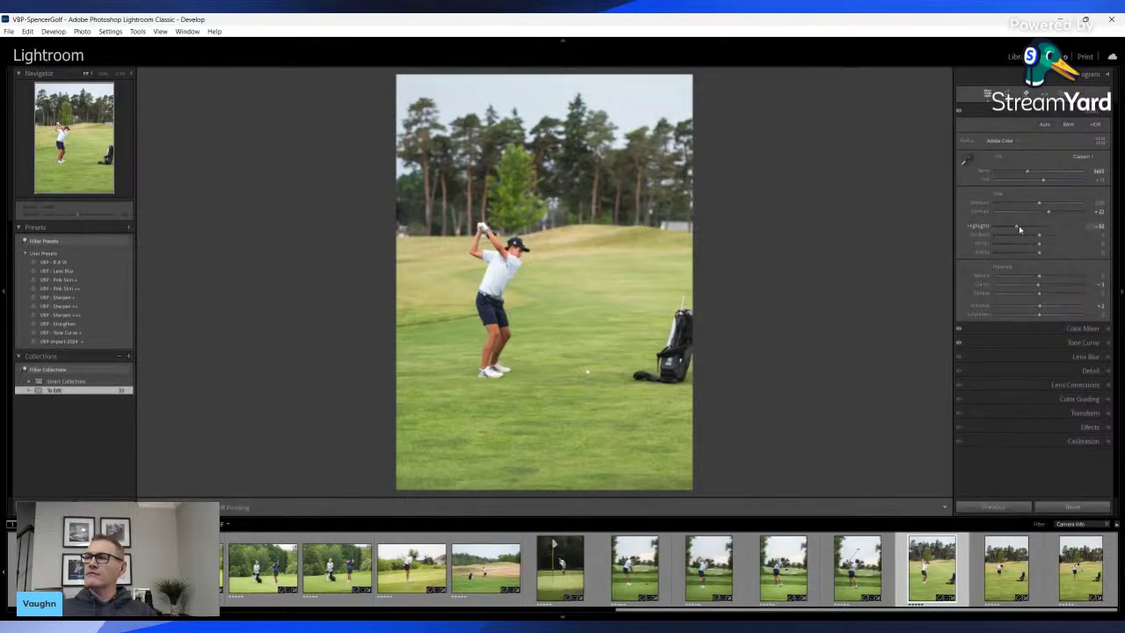
{"action": "key", "text": "y"}
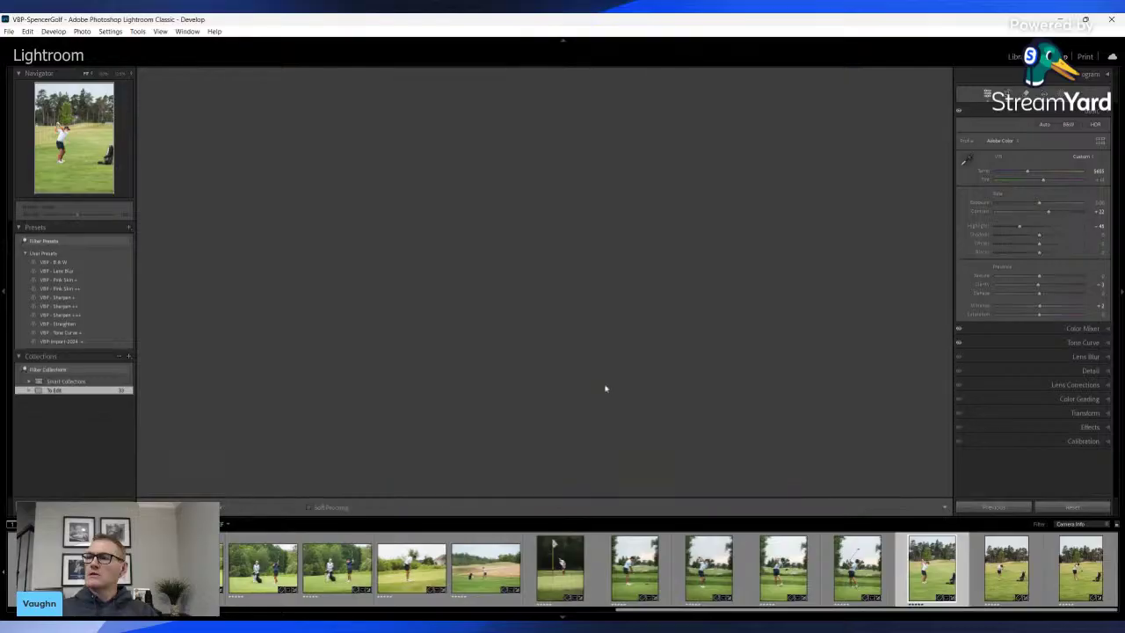
{"action": "key", "text": "backslash"}
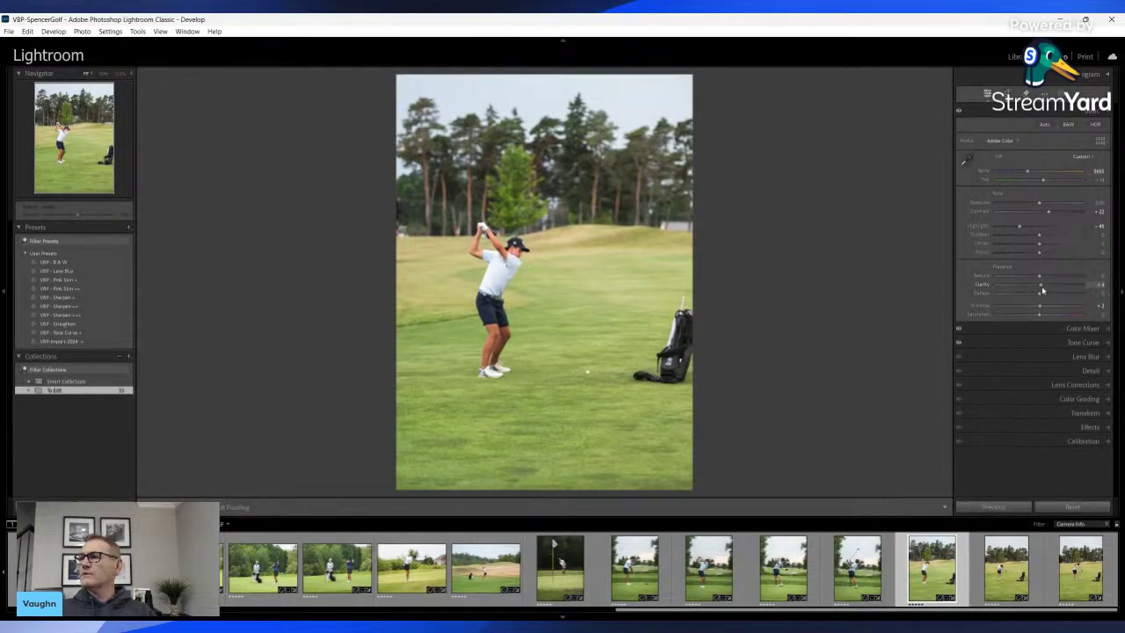
Apply the golf-bag backswing photo's settings to the two photos after it, and inspect the ball up close in the first of them
{"action": "left_click", "coordinate": [1065, 591], "text": "shift"}
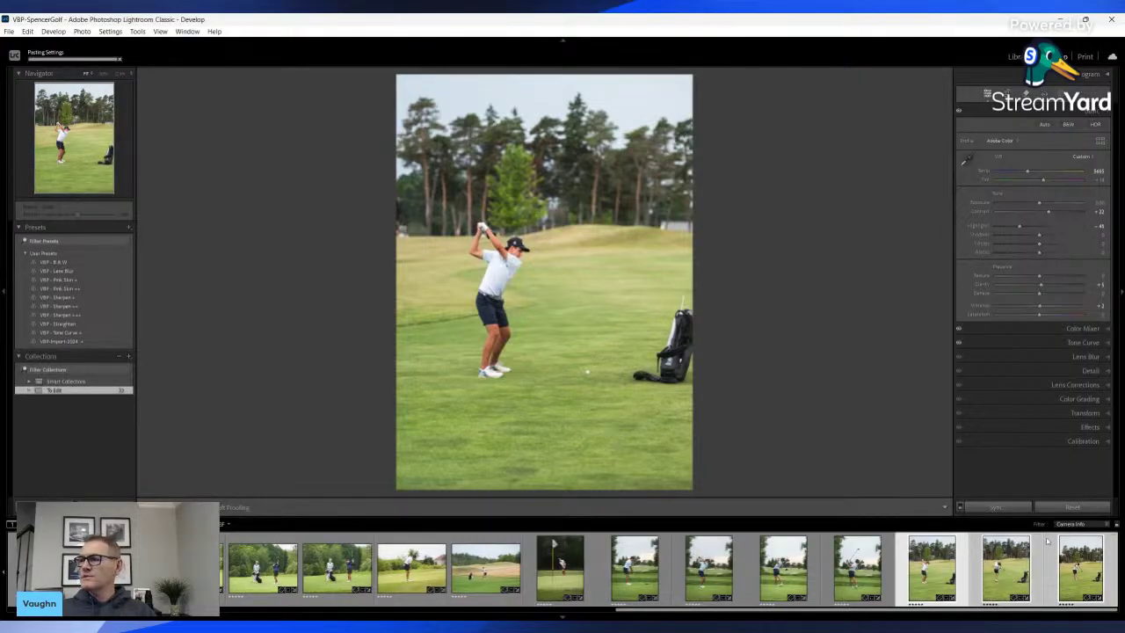
{"action": "left_click", "coordinate": [996, 572]}
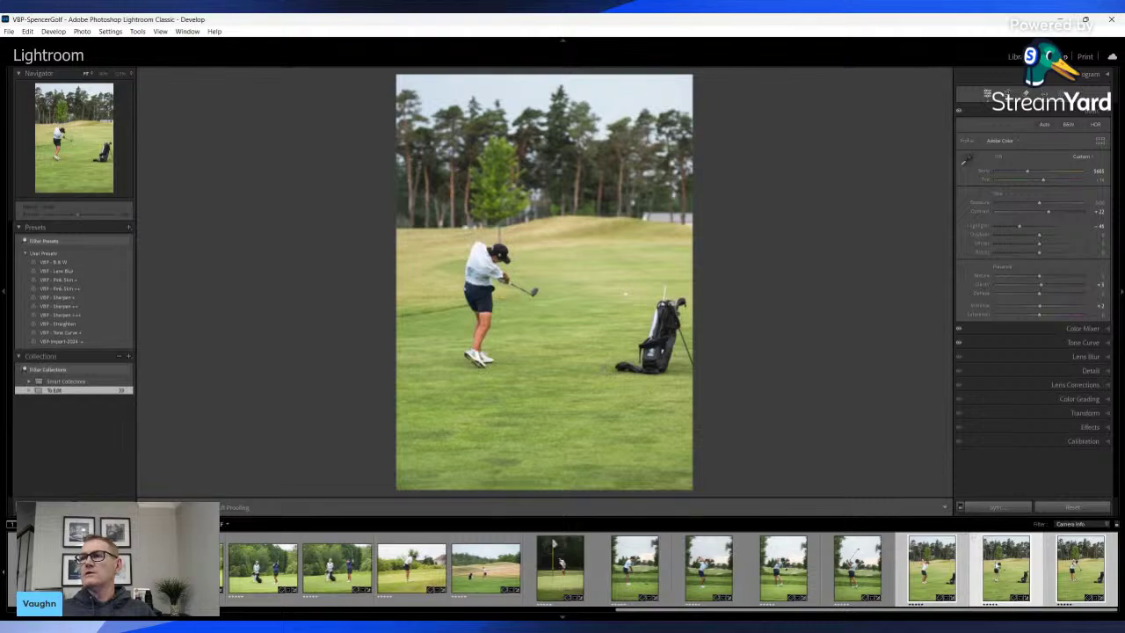
{"action": "left_click", "coordinate": [623, 293]}
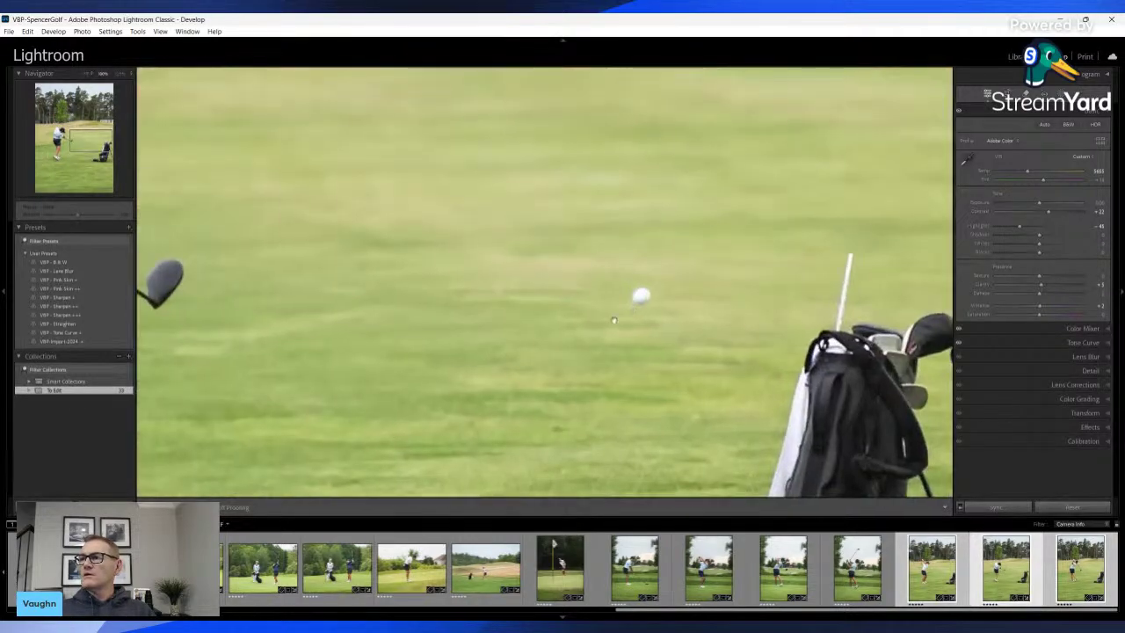
Tighten the 5 x 7 crop on the photo of the golfer just after impact, trimming the sky and repositioning the scene in the frame
{"action": "left_click_drag", "start_coordinate": [357, 359], "coordinate": [807, 383]}
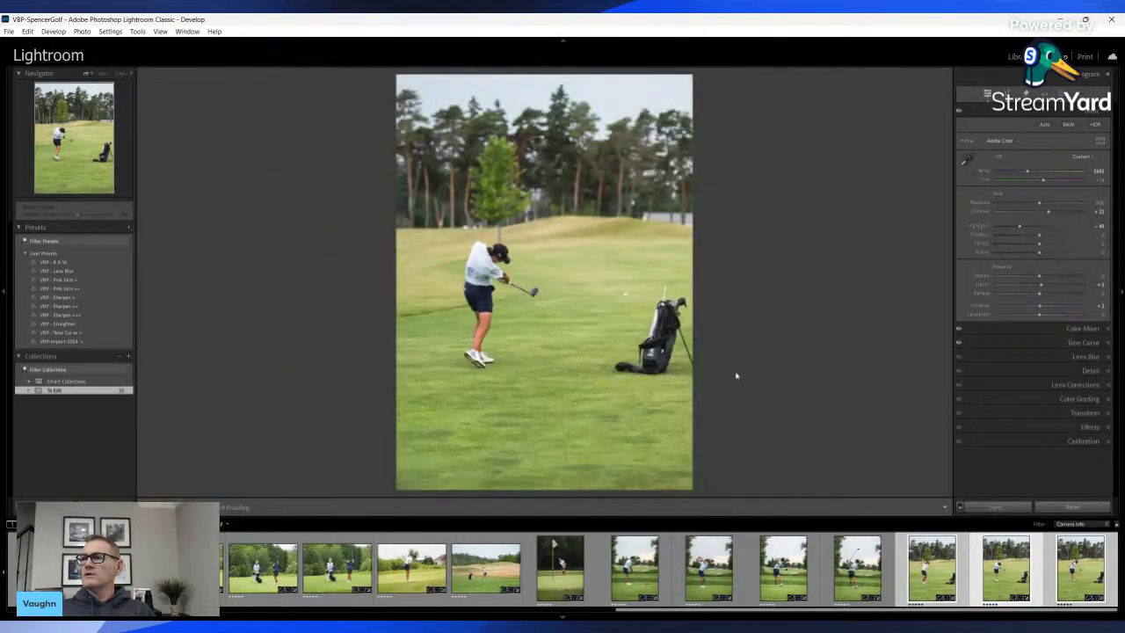
{"action": "left_click_drag", "start_coordinate": [695, 314], "coordinate": [651, 301]}
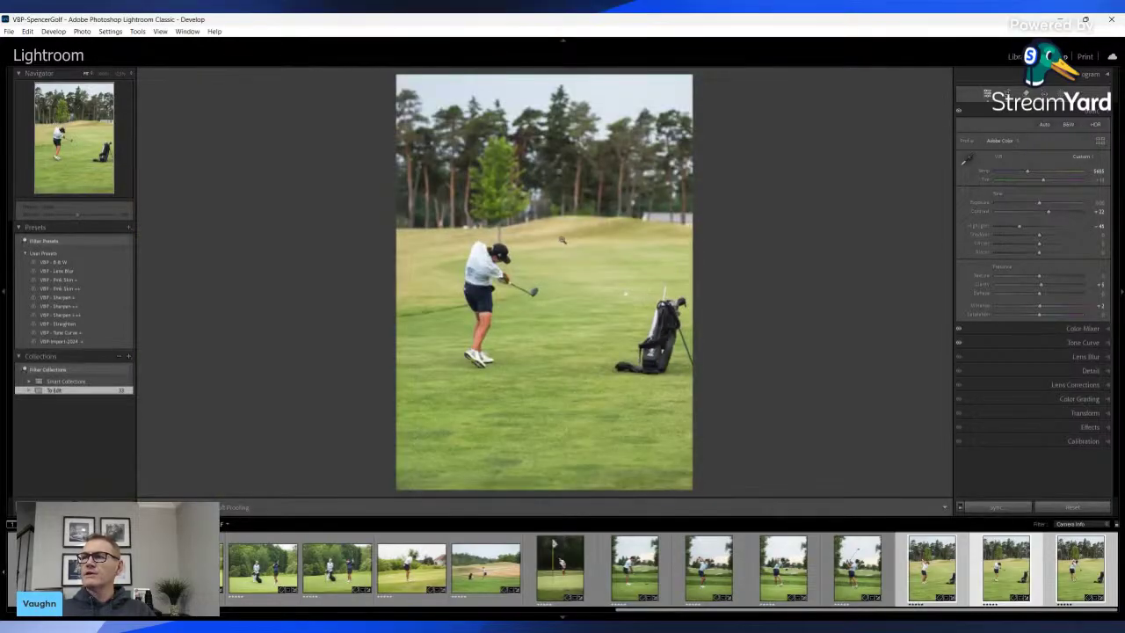
{"action": "key", "text": "r"}
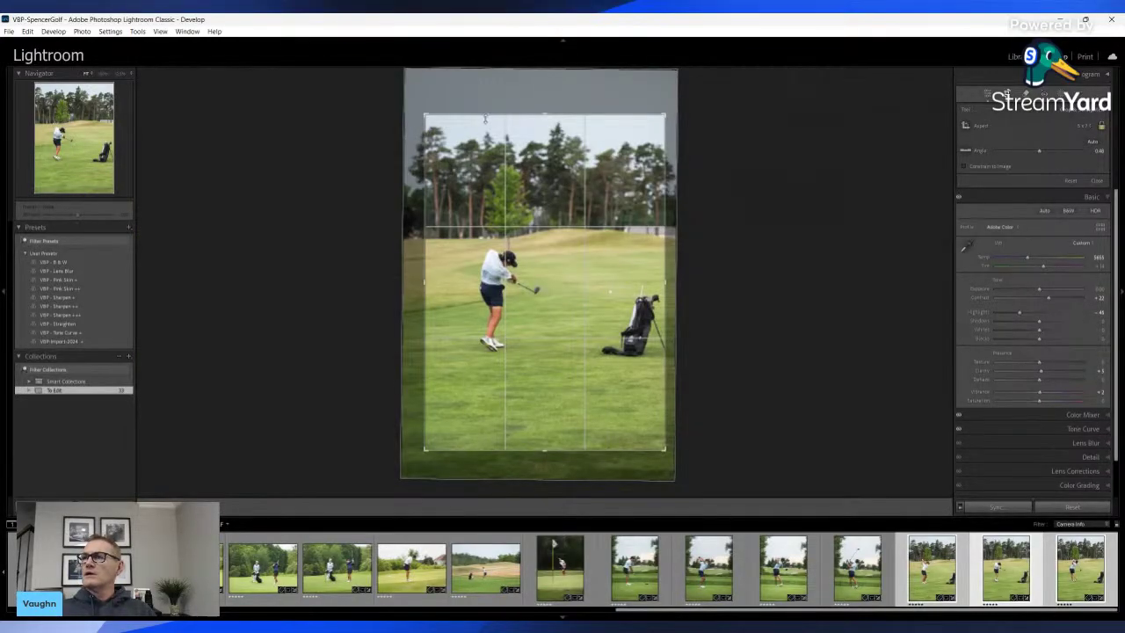
{"action": "left_click_drag", "start_coordinate": [484, 115], "coordinate": [484, 130]}
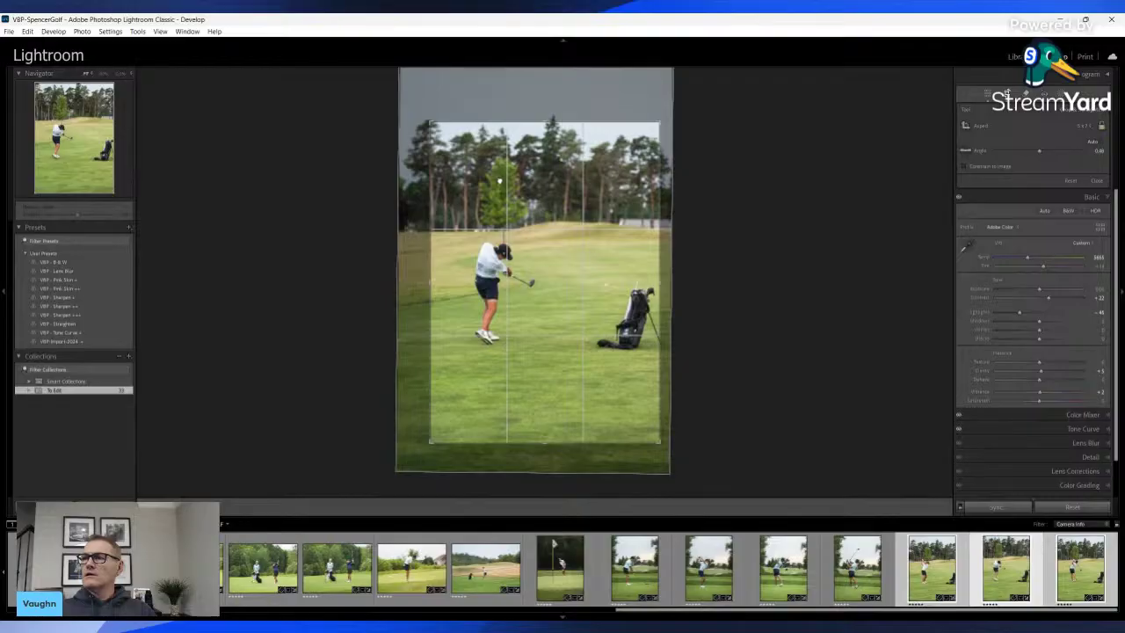
{"action": "left_click_drag", "start_coordinate": [499, 181], "coordinate": [499, 195]}
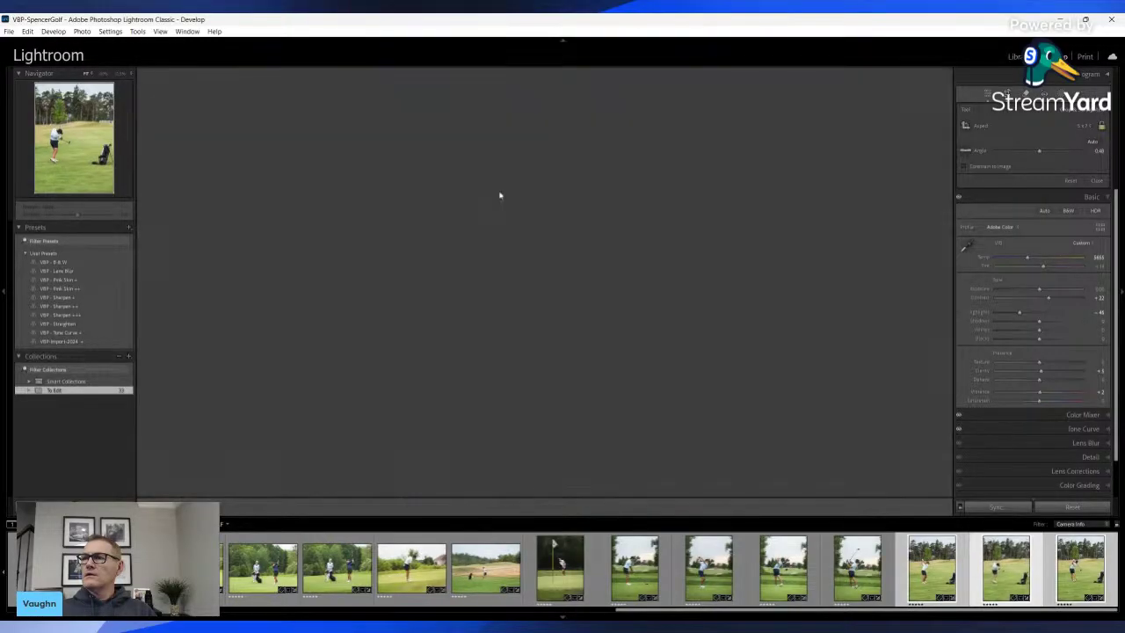
Enlarge and reposition the 5 x 7 crop on the last golf-bag photo so the whole bag fits inside the frame
{"action": "left_click", "coordinate": [1079, 565]}
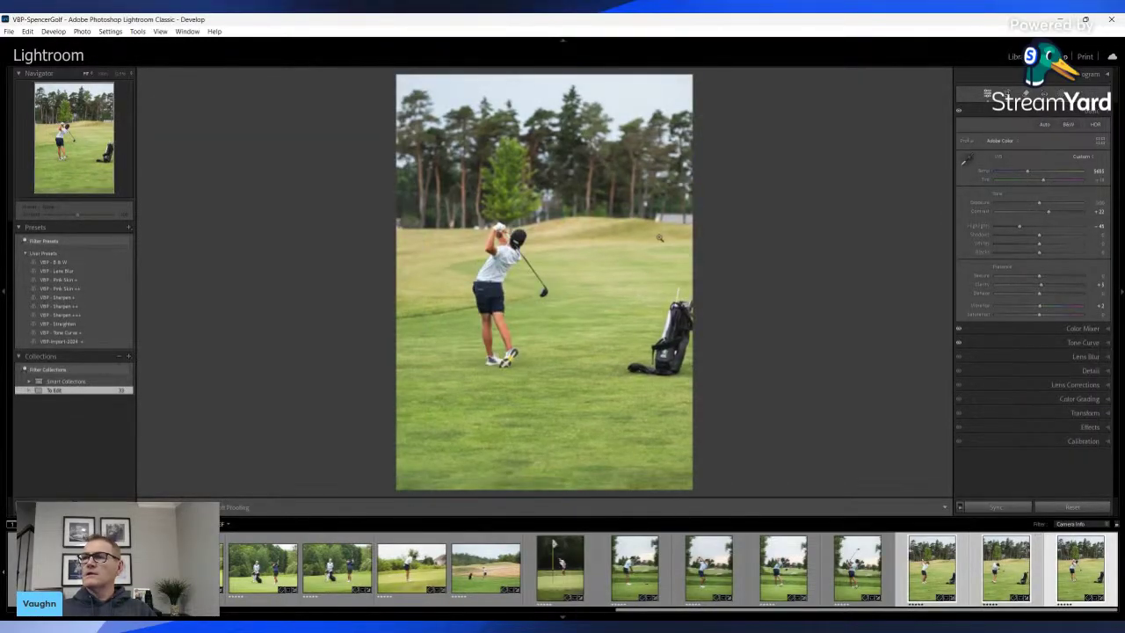
{"action": "key", "text": "r"}
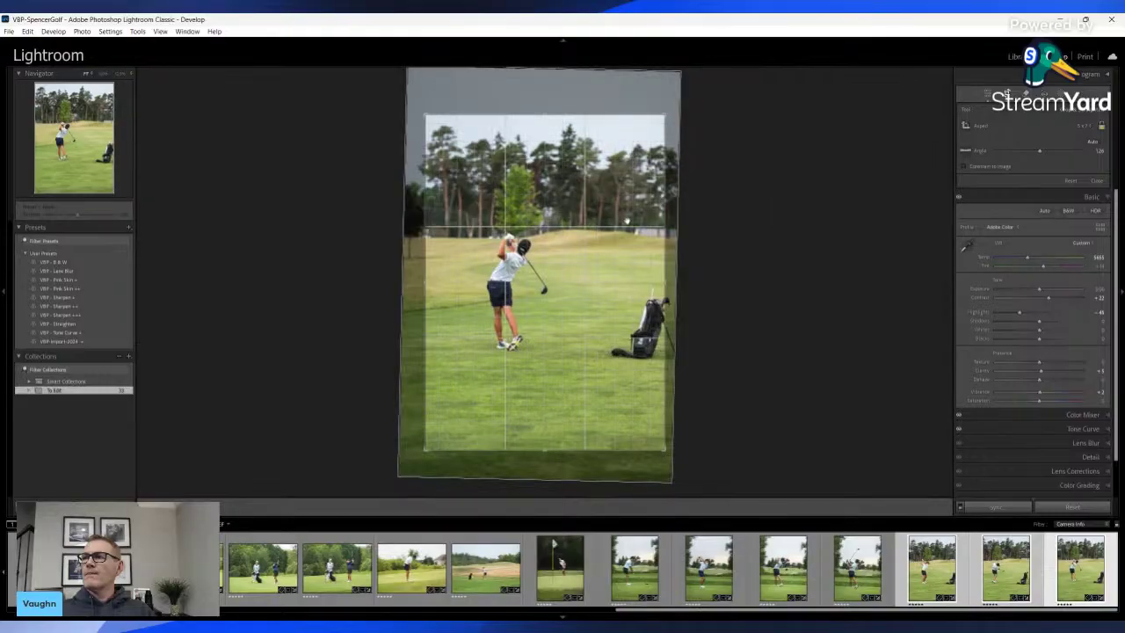
{"action": "left_click_drag", "start_coordinate": [627, 220], "coordinate": [629, 220]}
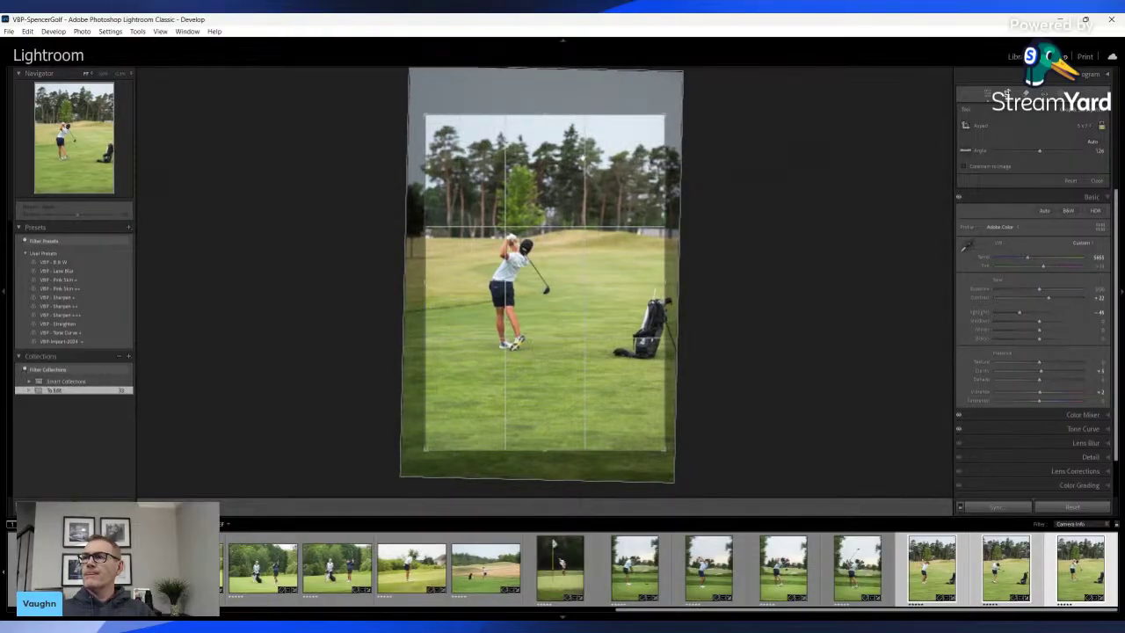
{"action": "left_click_drag", "start_coordinate": [634, 115], "coordinate": [635, 103]}
{"action": "left_click_drag", "start_coordinate": [589, 174], "coordinate": [587, 165]}
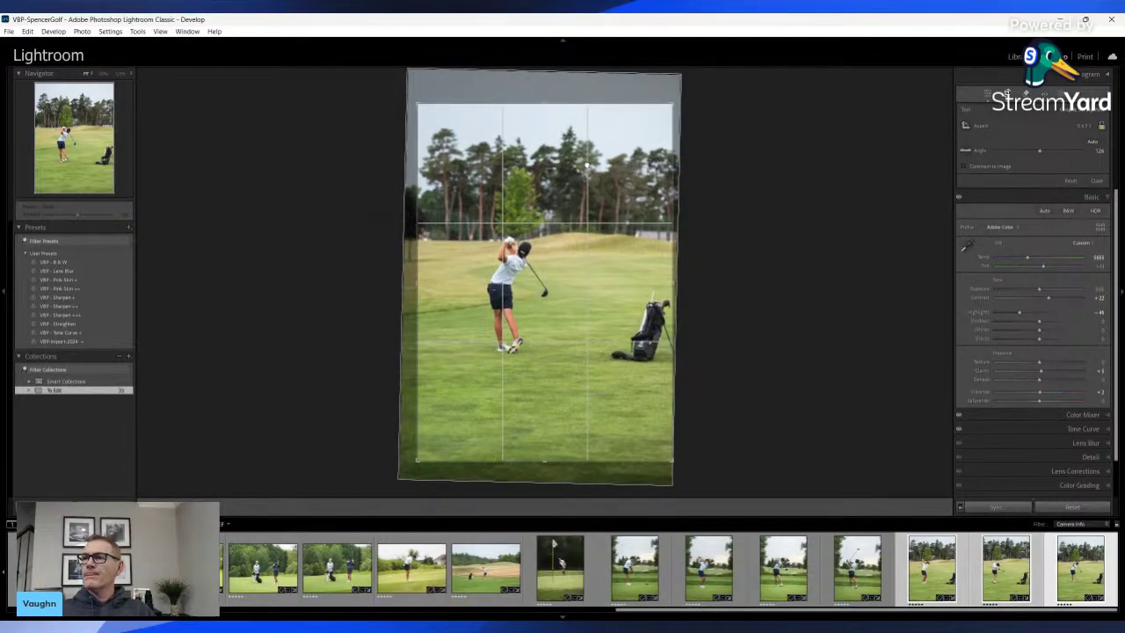
{"action": "key", "text": "Return"}
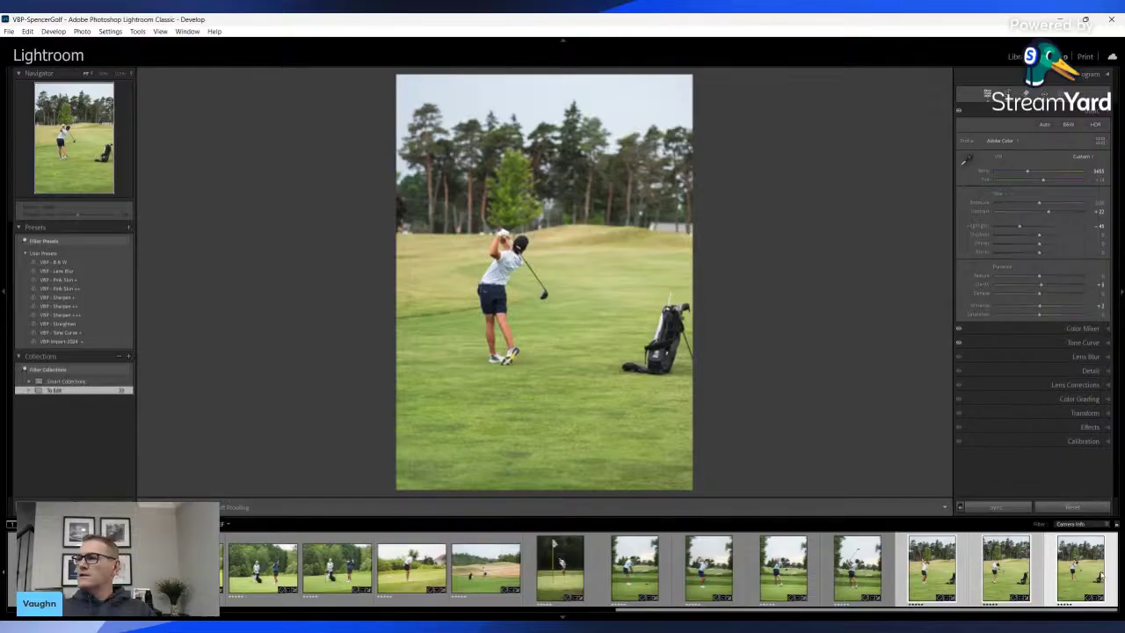
Return to the Golf Ontario follow-through photo near the series start and darken the two golfers' upper bodies slightly with a radial gradient
{"action": "left_click", "coordinate": [1083, 569]}
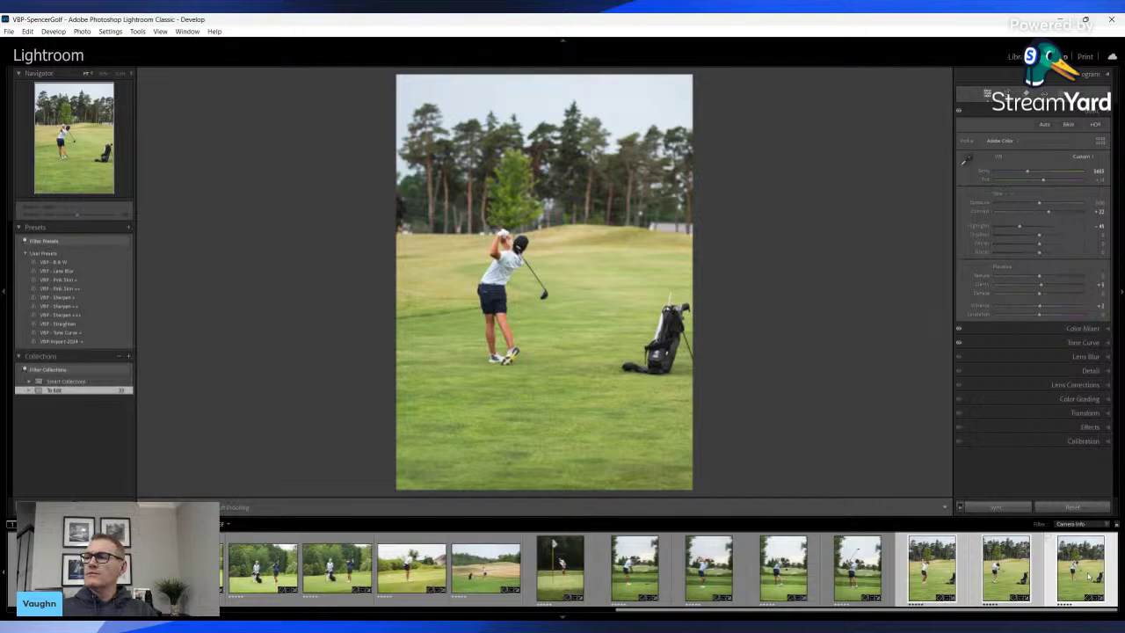
{"action": "key", "text": "Left"}
{"action": "key", "text": "Left"}
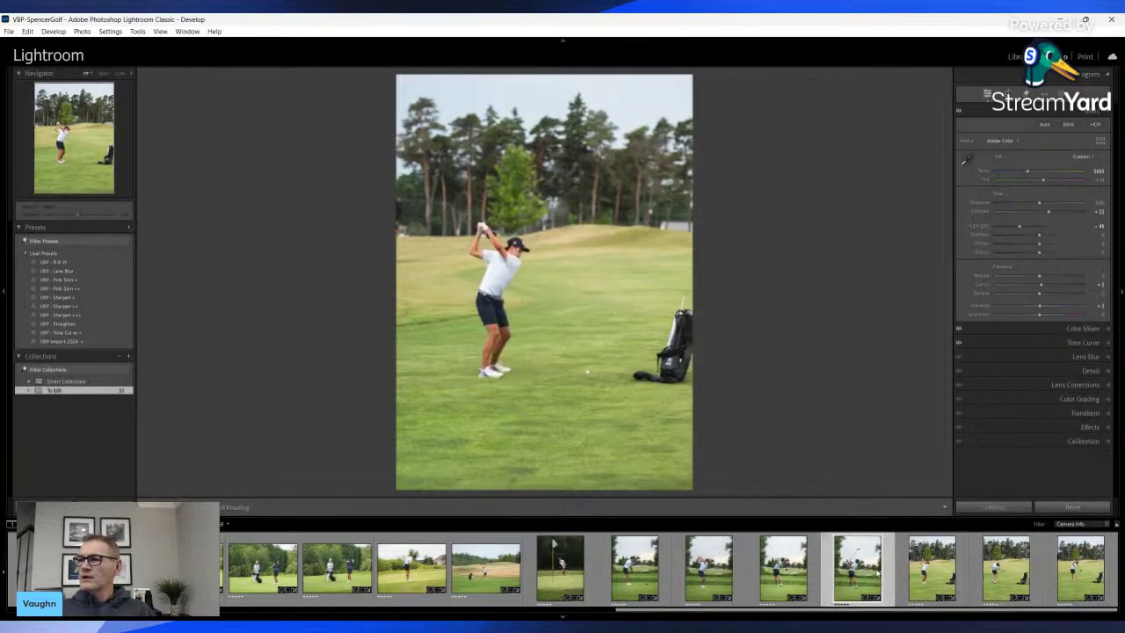
{"action": "left_click_drag", "start_coordinate": [1064, 610], "coordinate": [280, 614]}
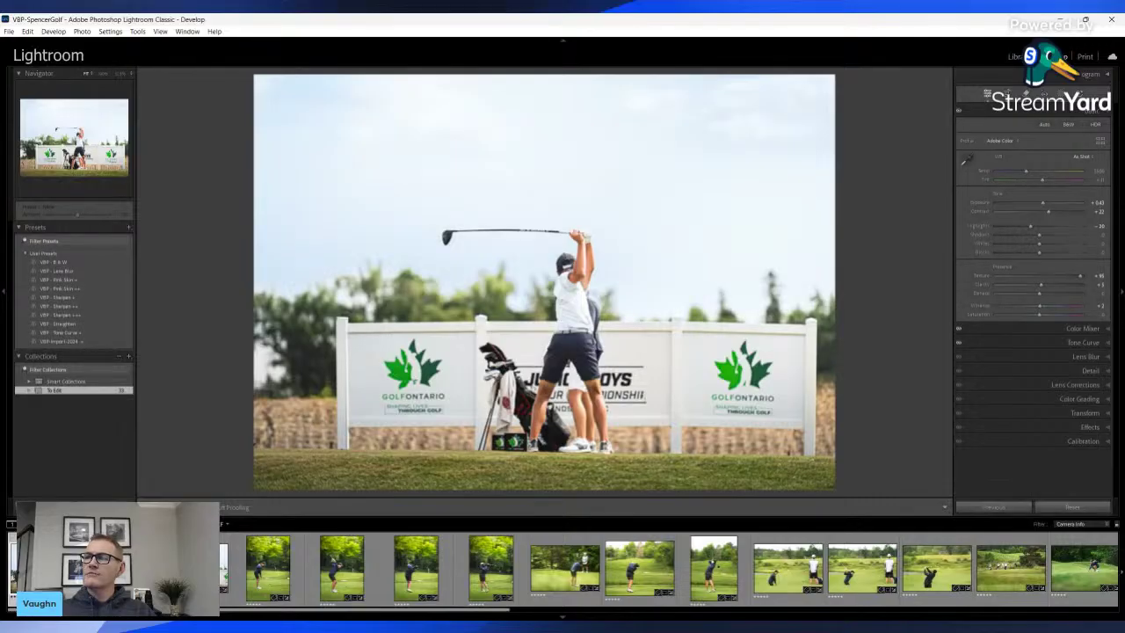
{"action": "key", "text": "Right"}
{"action": "key", "text": "Right"}
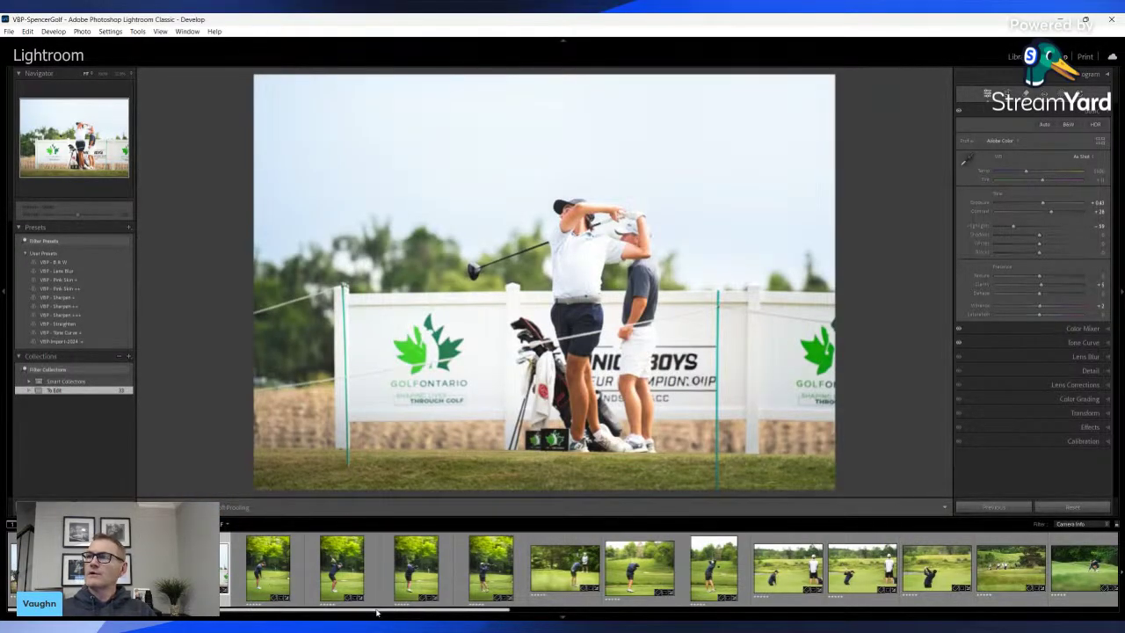
{"action": "key", "text": "shift+m"}
{"action": "left_click_drag", "start_coordinate": [619, 259], "coordinate": [709, 316]}
{"action": "left_click_drag", "start_coordinate": [1039, 197], "coordinate": [1036, 198]}
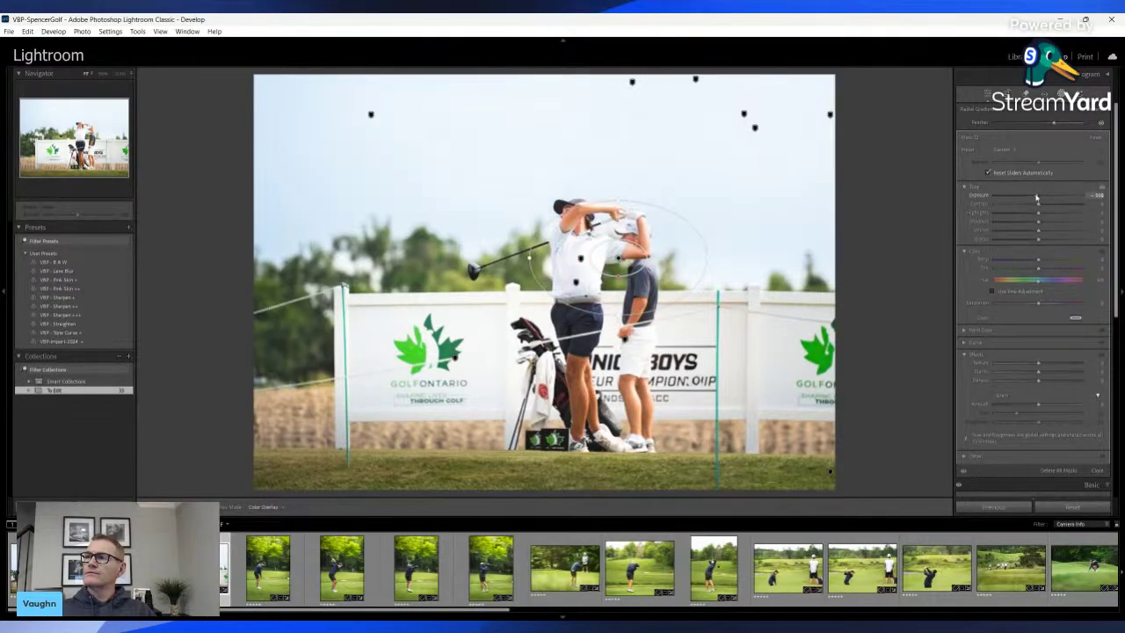
Review the edited photos one by one, from the first shot against the bright trees to the green-side photo with the white tent
{"action": "left_click", "coordinate": [266, 570]}
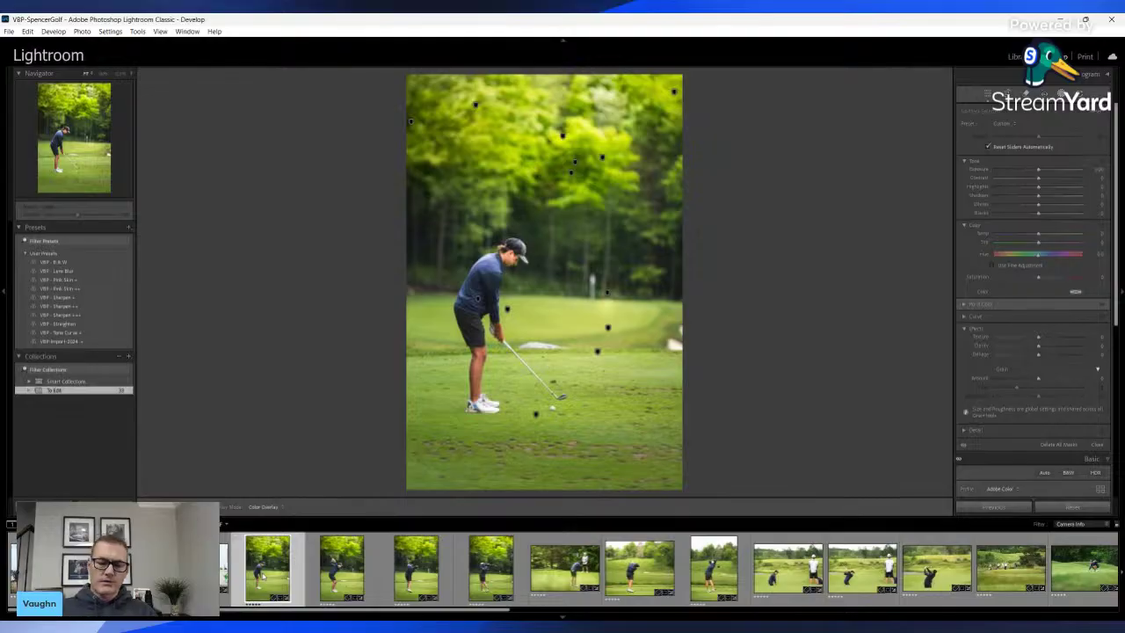
{"action": "key", "text": "Right"}
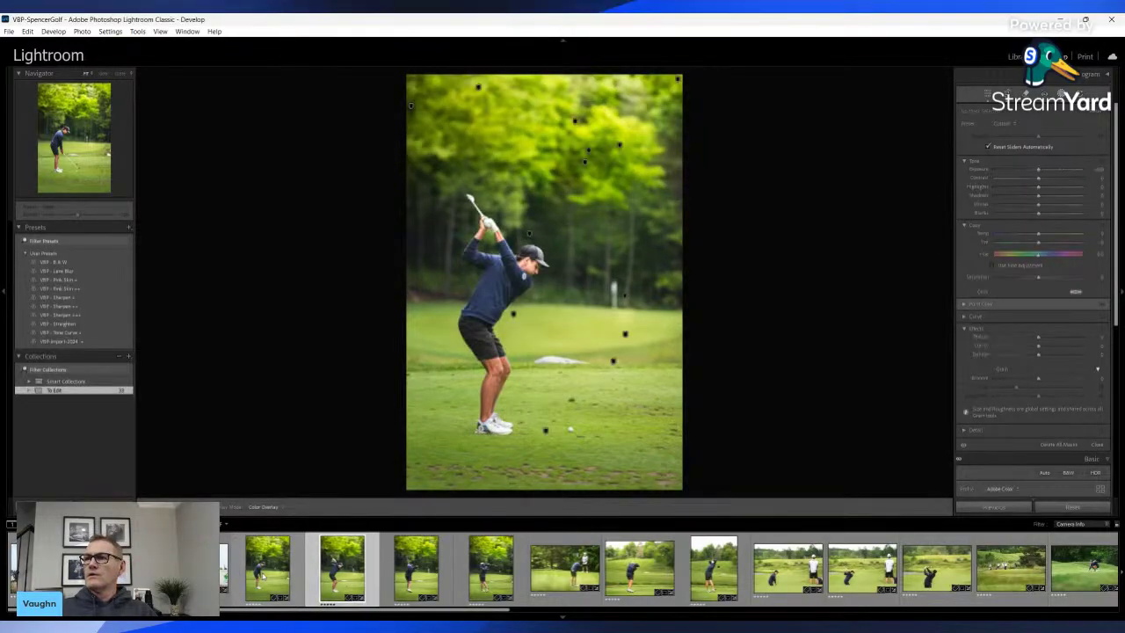
{"action": "key", "text": "Right"}
{"action": "key", "text": "Right"}
{"action": "key", "text": "Right"}
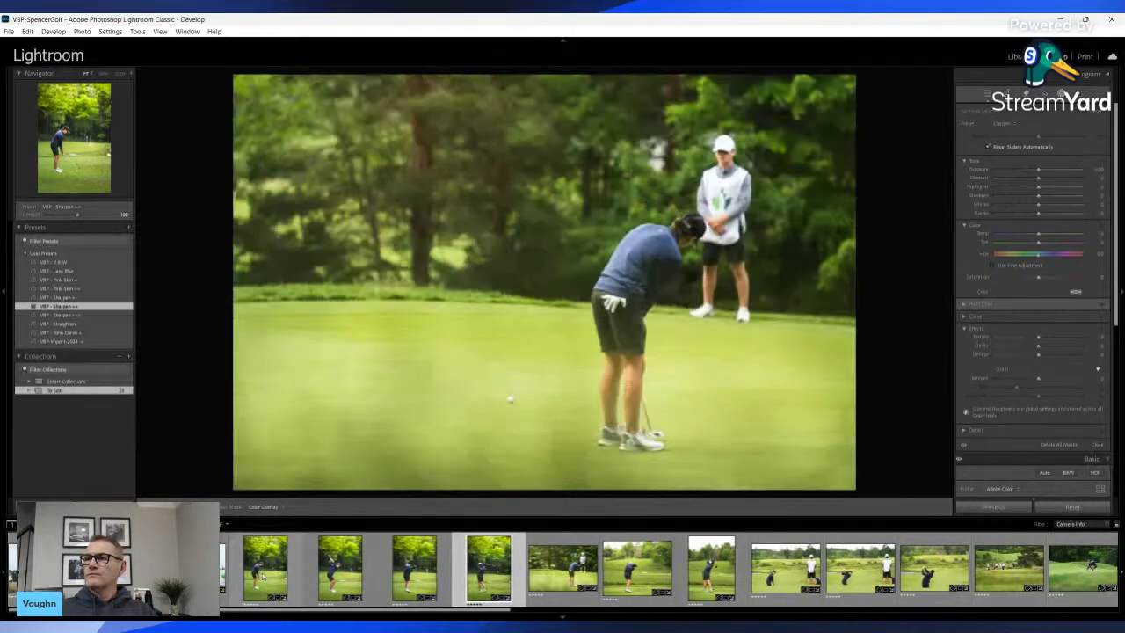
{"action": "key", "text": "Right"}
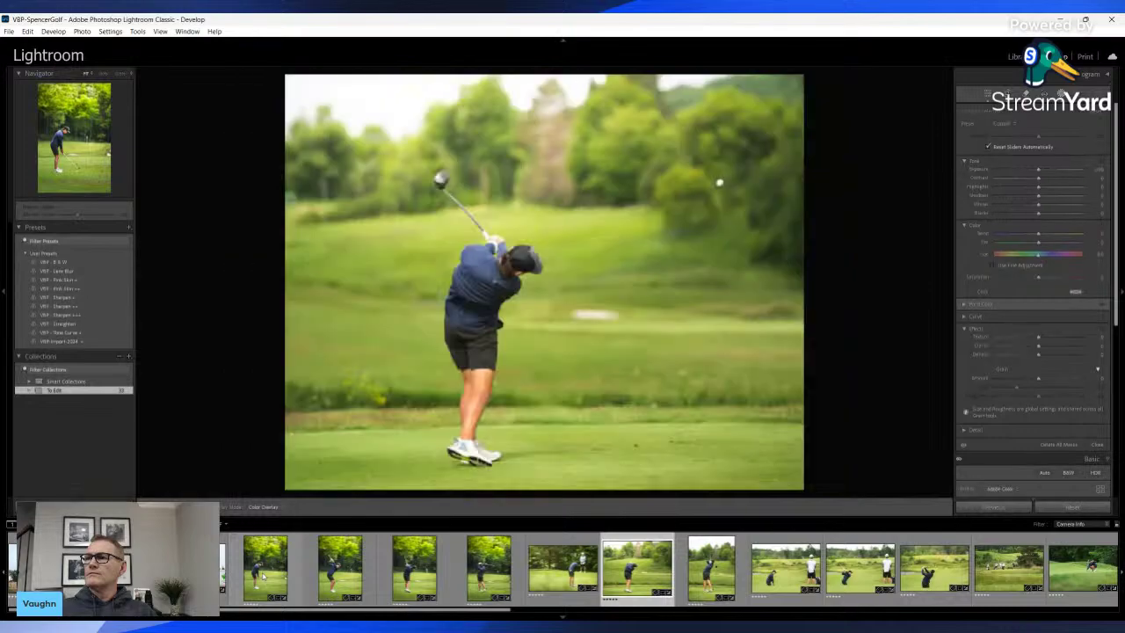
{"action": "key", "text": "Right"}
{"action": "key", "text": "Right"}
{"action": "key", "text": "Right"}
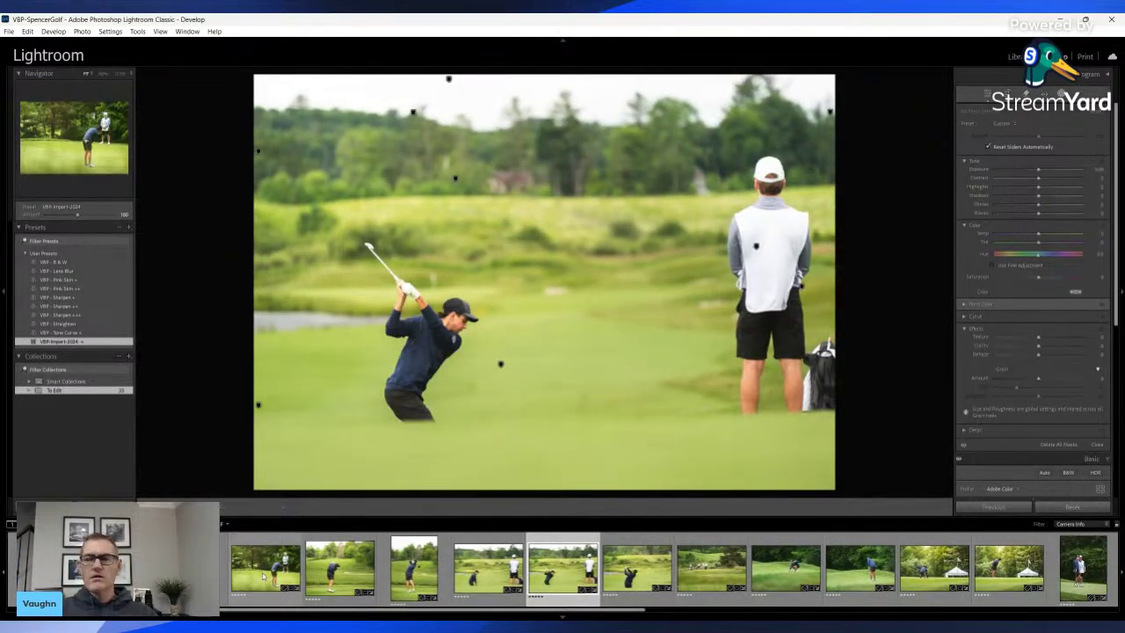
{"action": "key", "text": "Right"}
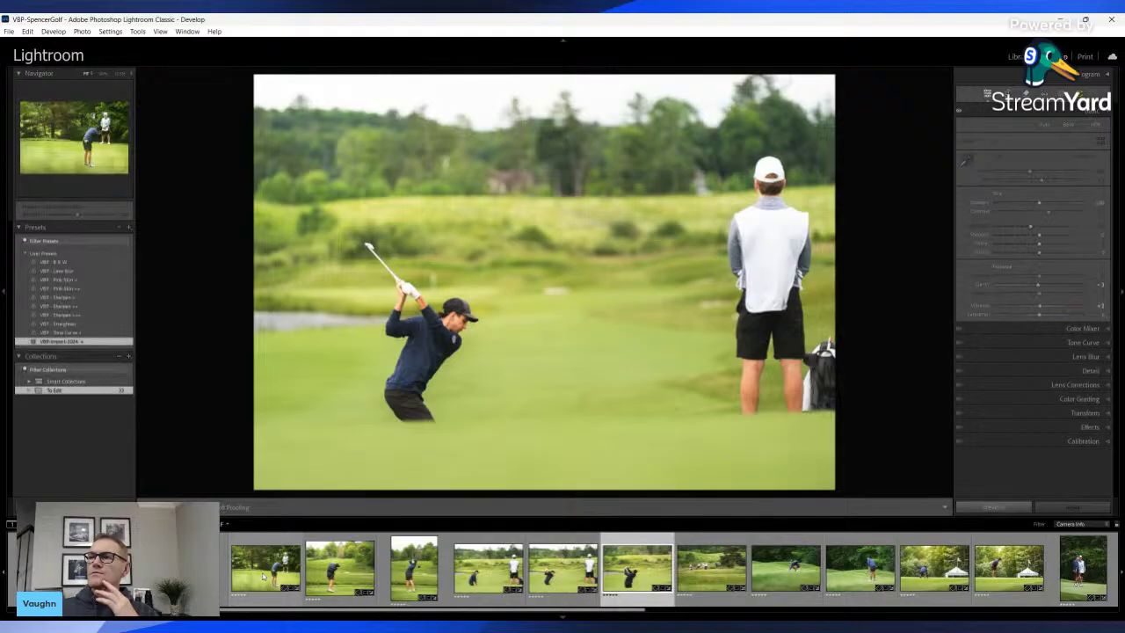
{"action": "key", "text": "Right"}
{"action": "key", "text": "Right"}
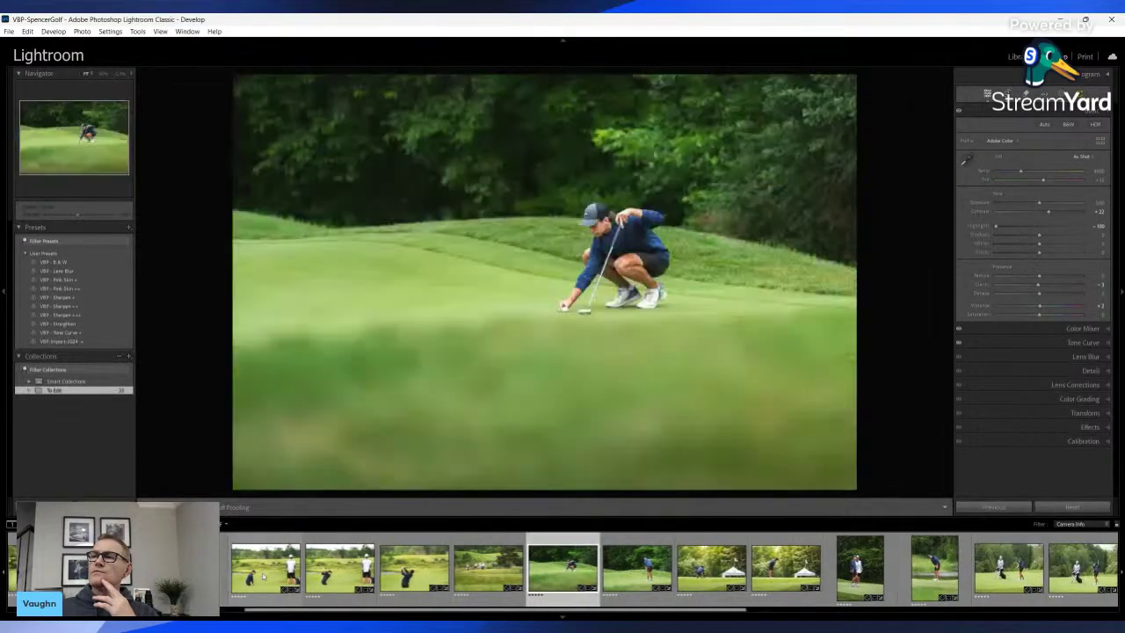
{"action": "key", "text": "Right"}
{"action": "key", "text": "Right"}
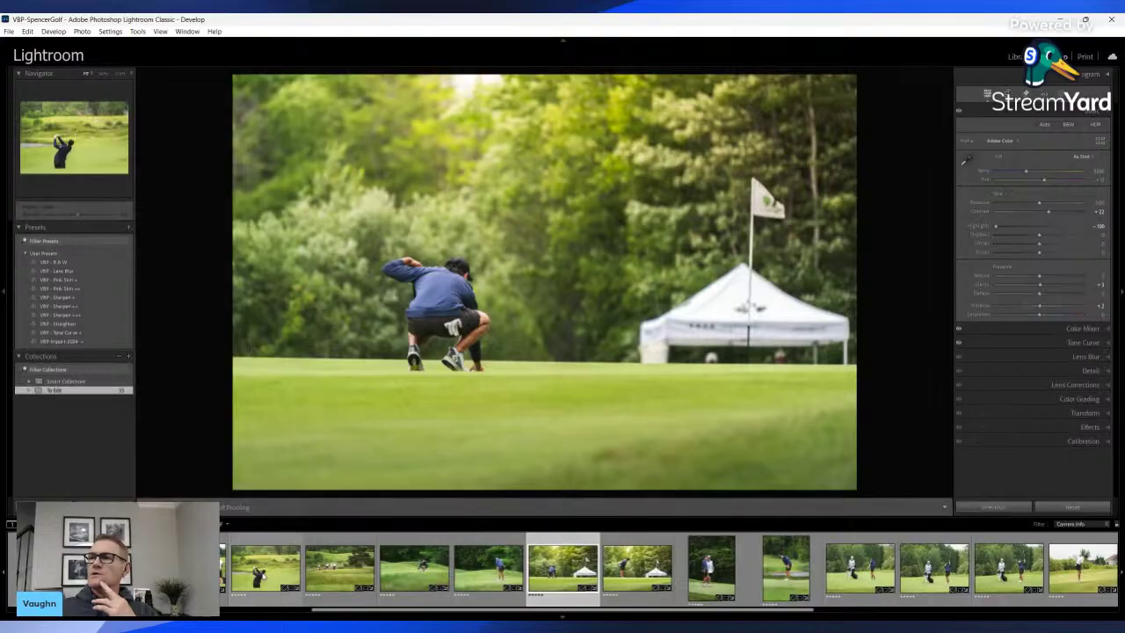
Continue the review from the second tent photo through the caddie and putting photos to the flagstick chip shot
{"action": "key", "text": "Right"}
{"action": "key", "text": "Right"}
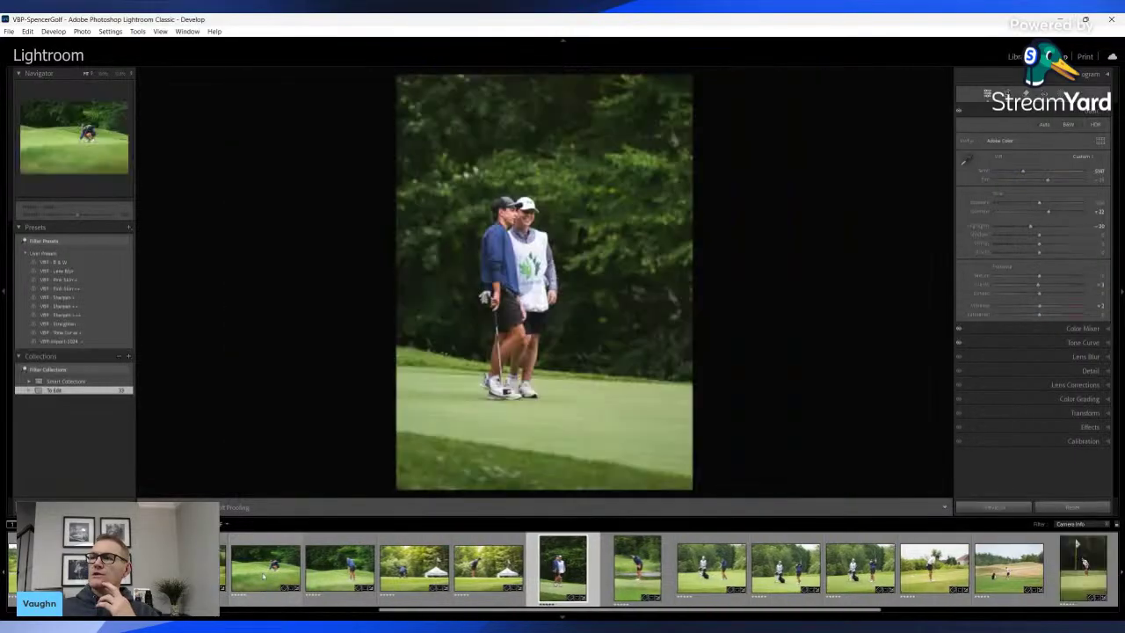
{"action": "key", "text": "Right"}
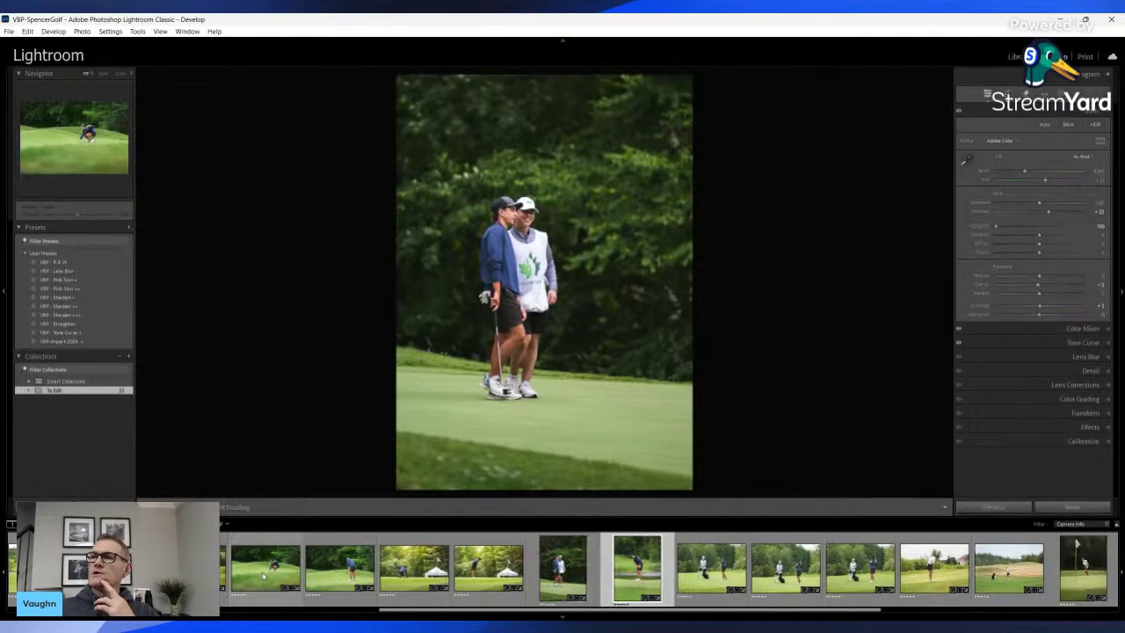
{"action": "key", "text": "Right"}
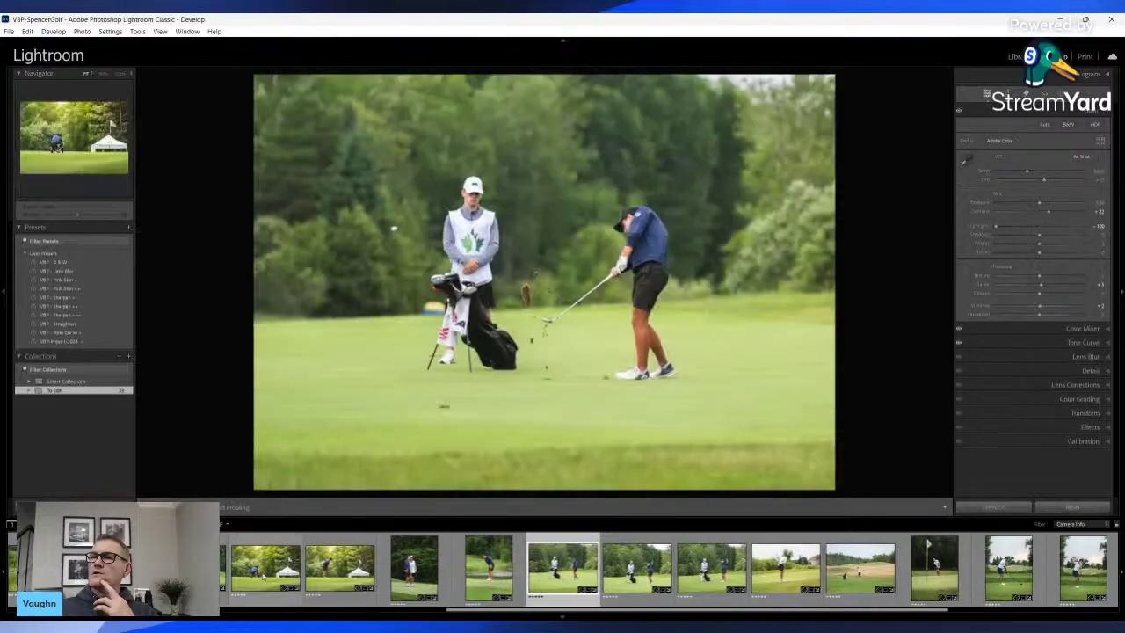
{"action": "key", "text": "Right"}
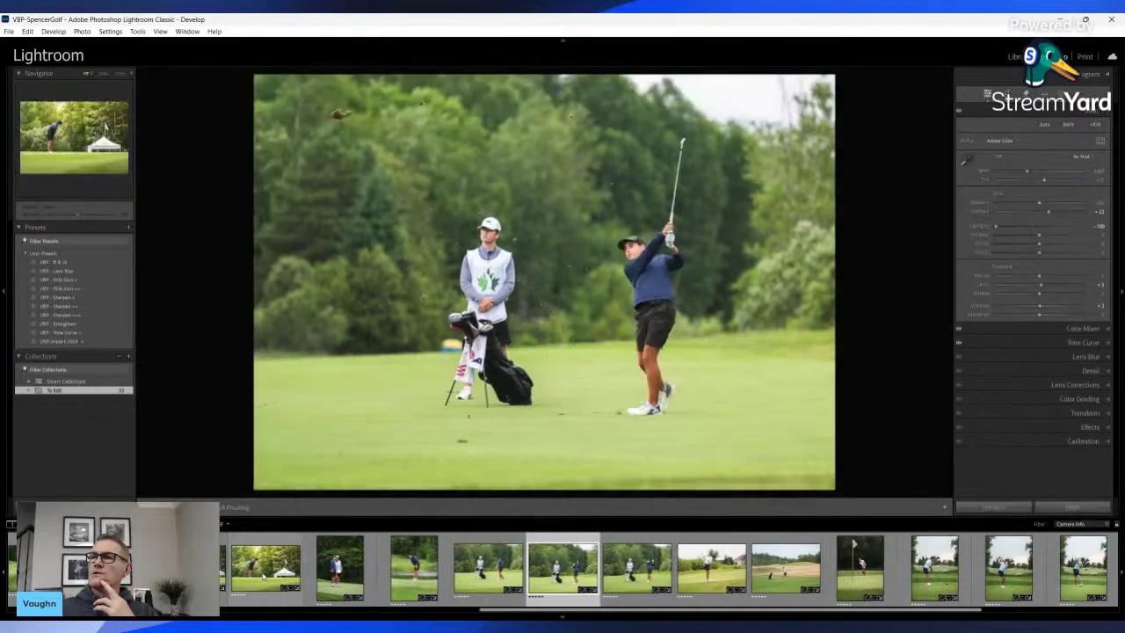
{"action": "key", "text": "Right"}
{"action": "key", "text": "Right"}
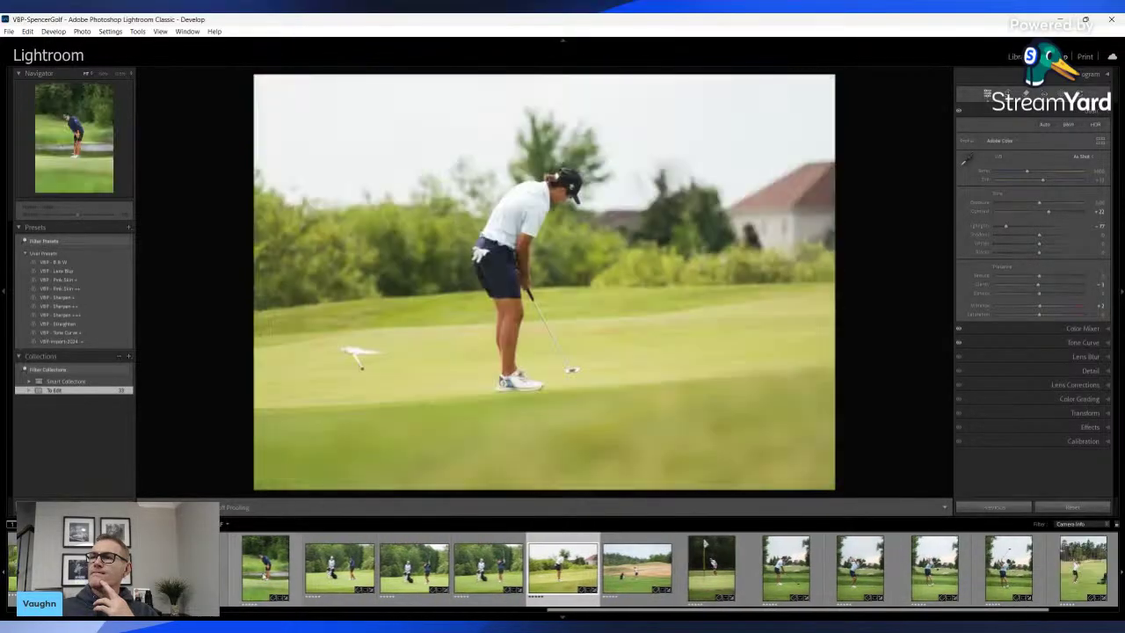
{"action": "key", "text": "Right"}
{"action": "key", "text": "Right"}
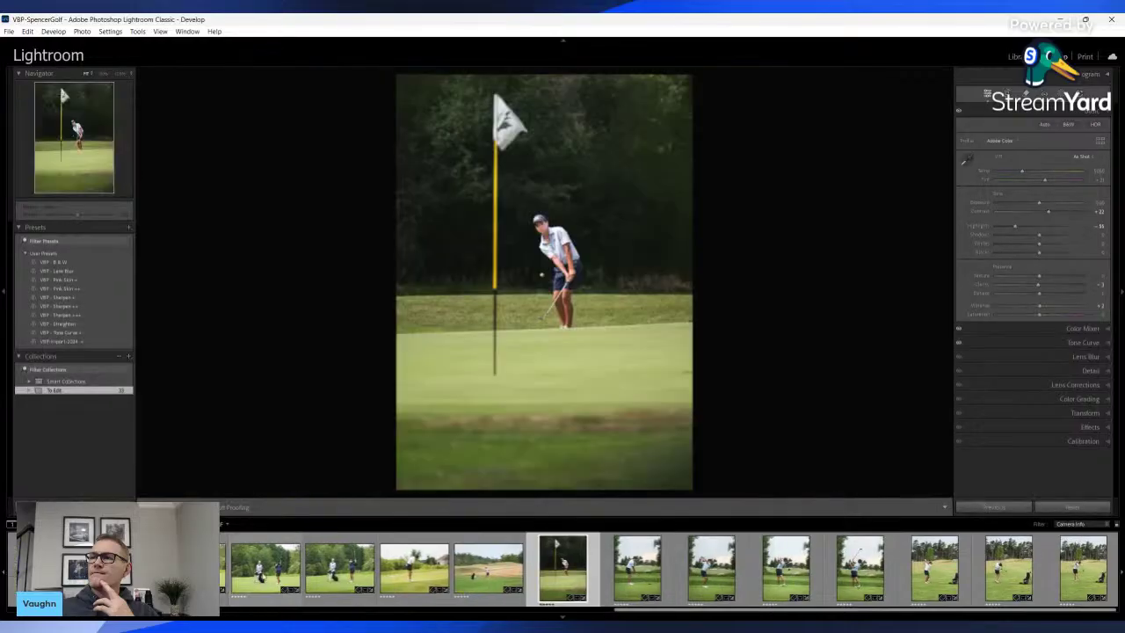
Compare the flagstick chip photo with the neighbouring dry-fairway, address and backswing photos, finishing on the address photo
{"action": "key", "text": "Left"}
{"action": "key", "text": "Left"}
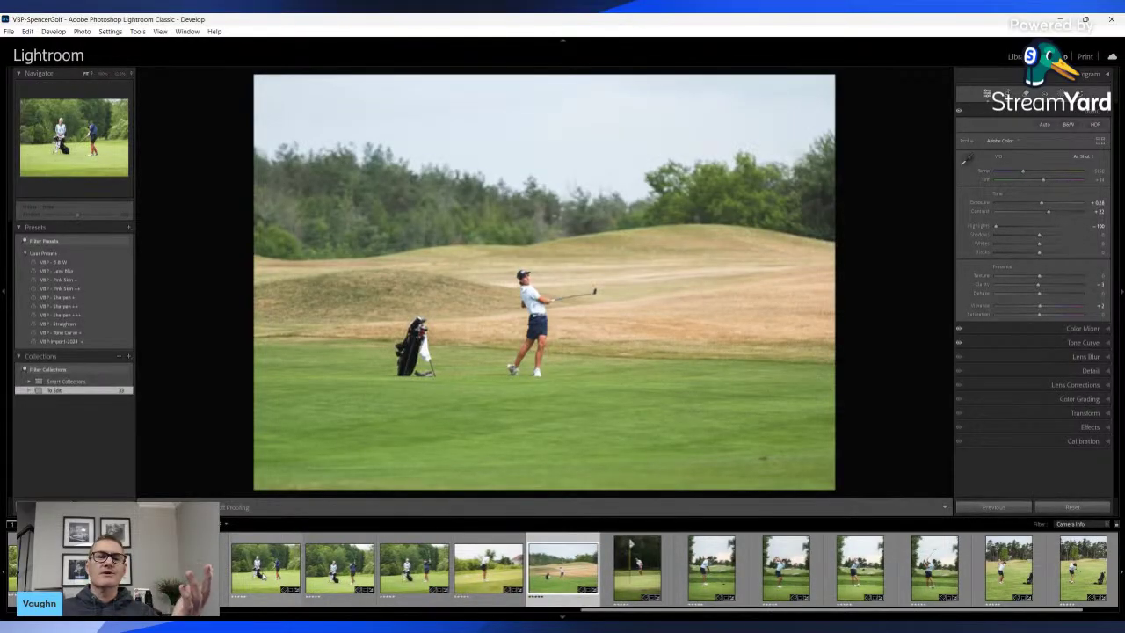
{"action": "key", "text": "Right"}
{"action": "key", "text": "Right"}
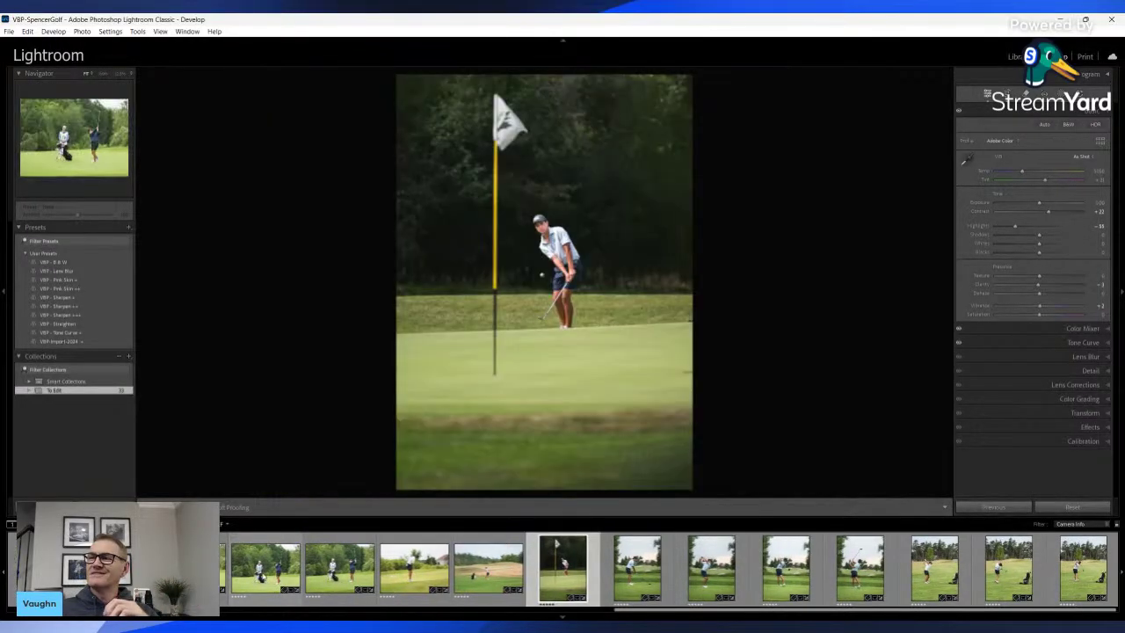
{"action": "key", "text": "Right"}
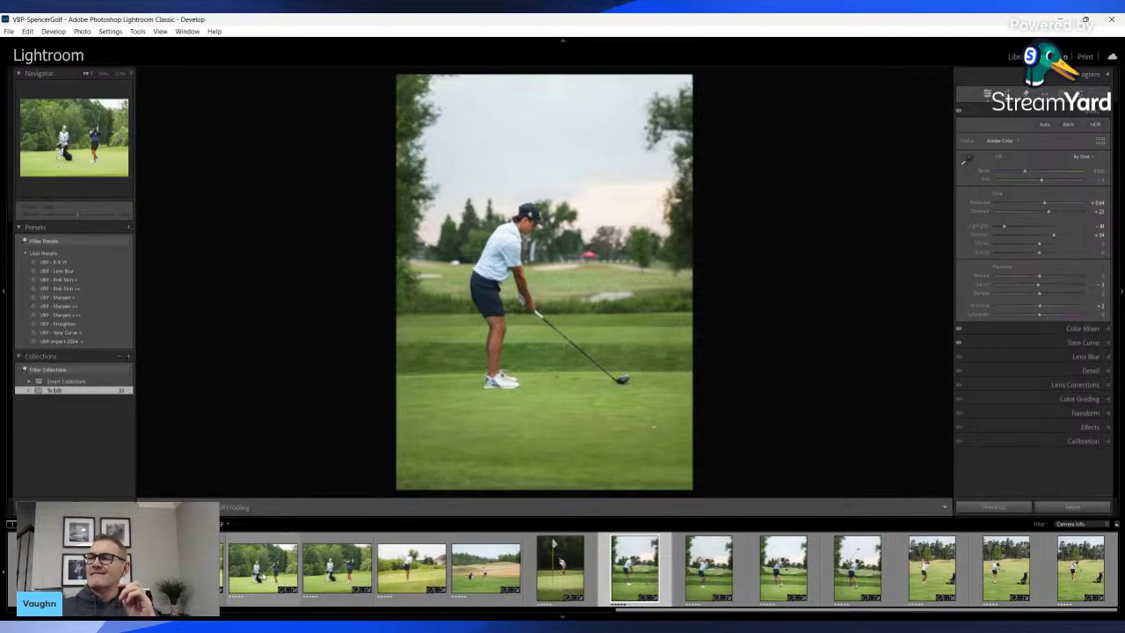
{"action": "key", "text": "Right"}
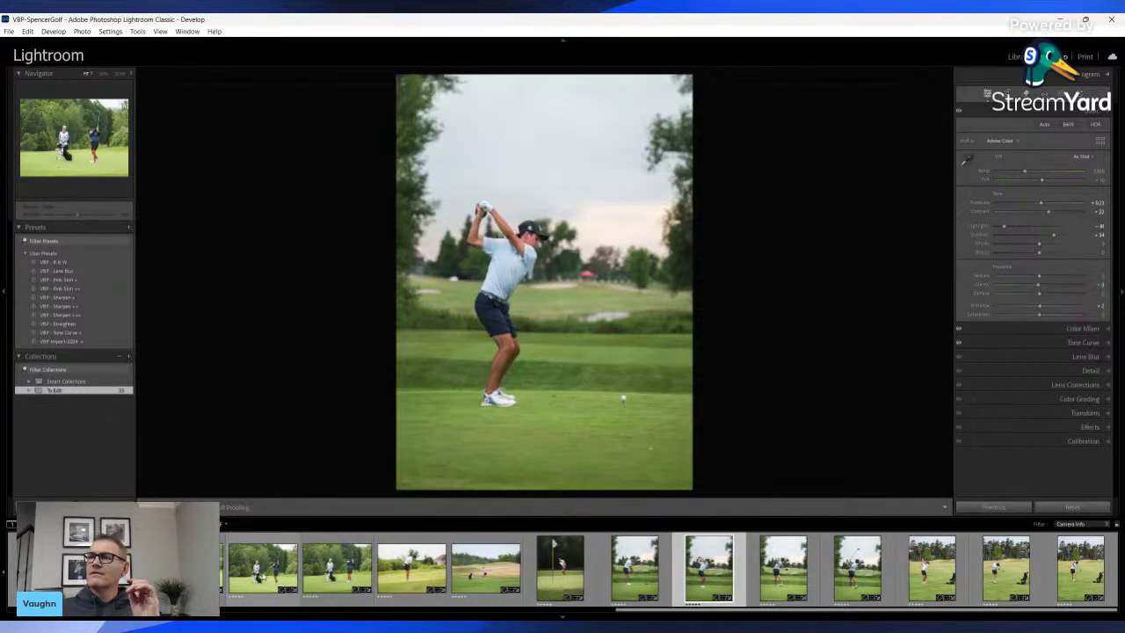
{"action": "key", "text": "Left"}
{"action": "key", "text": "Left"}
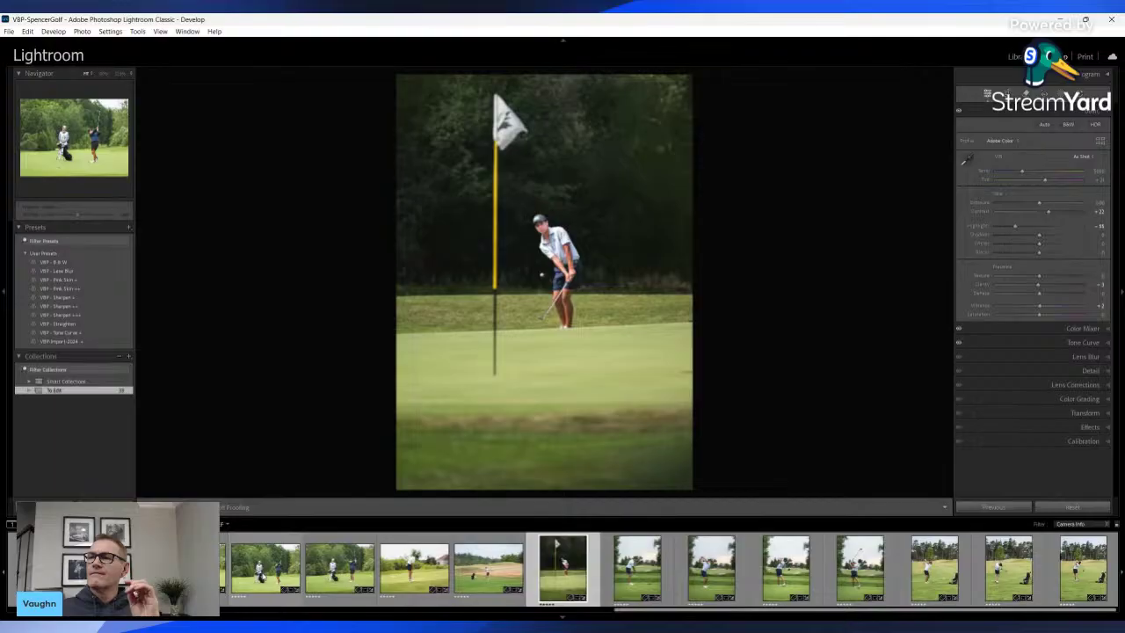
{"action": "key", "text": "Right"}
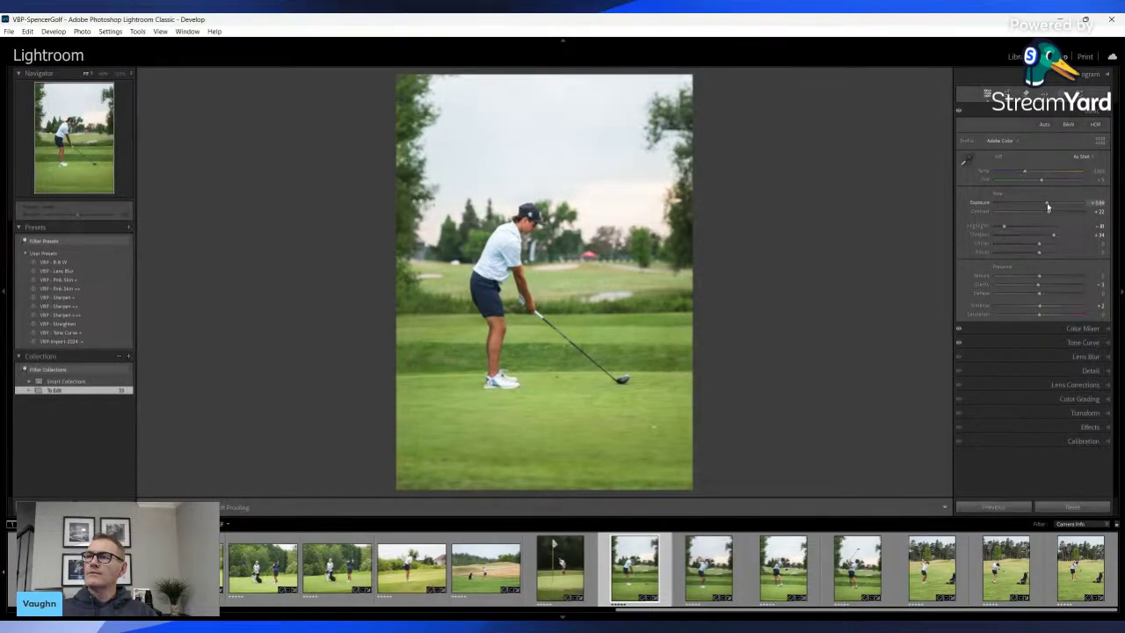
Compare the four tee-shot photos from address to follow-through, stepping back and forth to check that their exposure and colour match
{"action": "key", "text": "Right"}
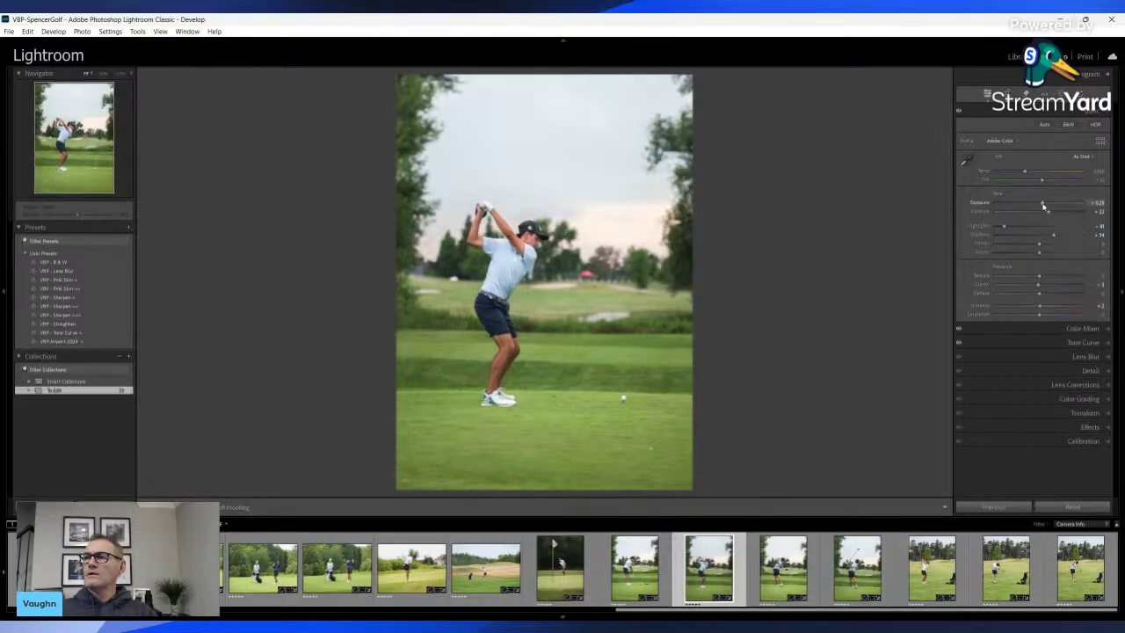
{"action": "key", "text": "Right"}
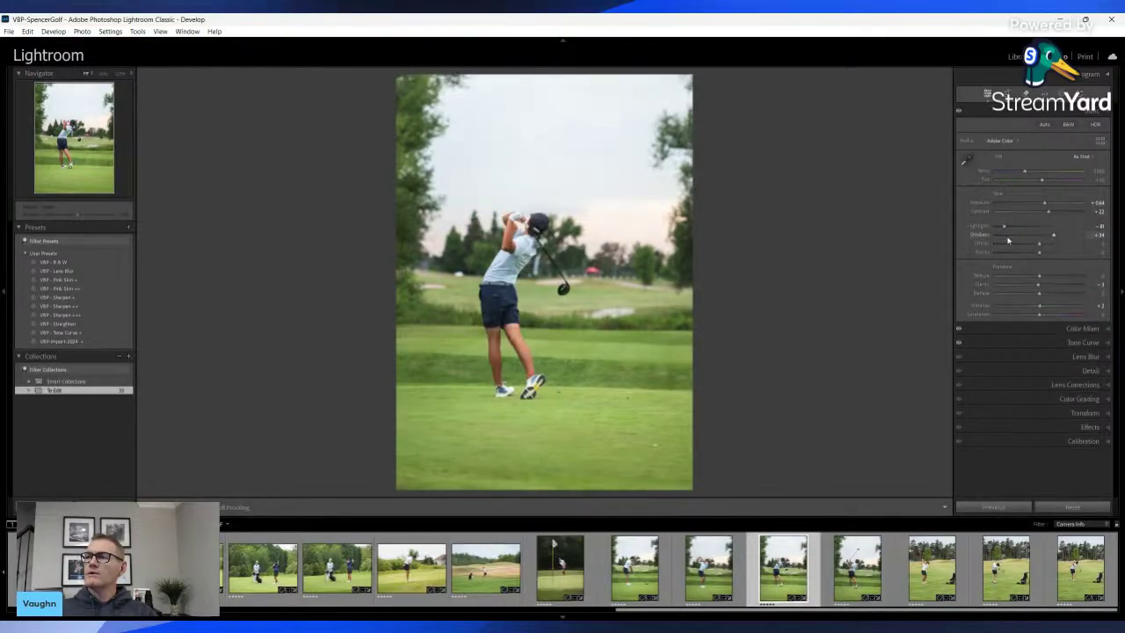
{"action": "key", "text": "Right"}
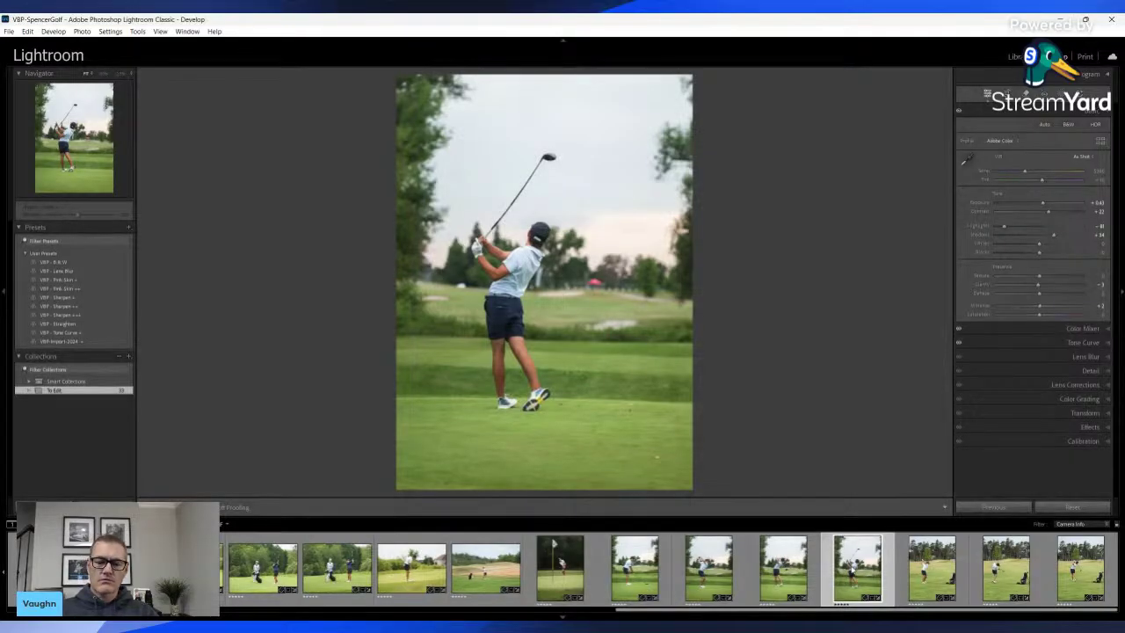
{"action": "key", "text": "Left"}
{"action": "key", "text": "Left"}
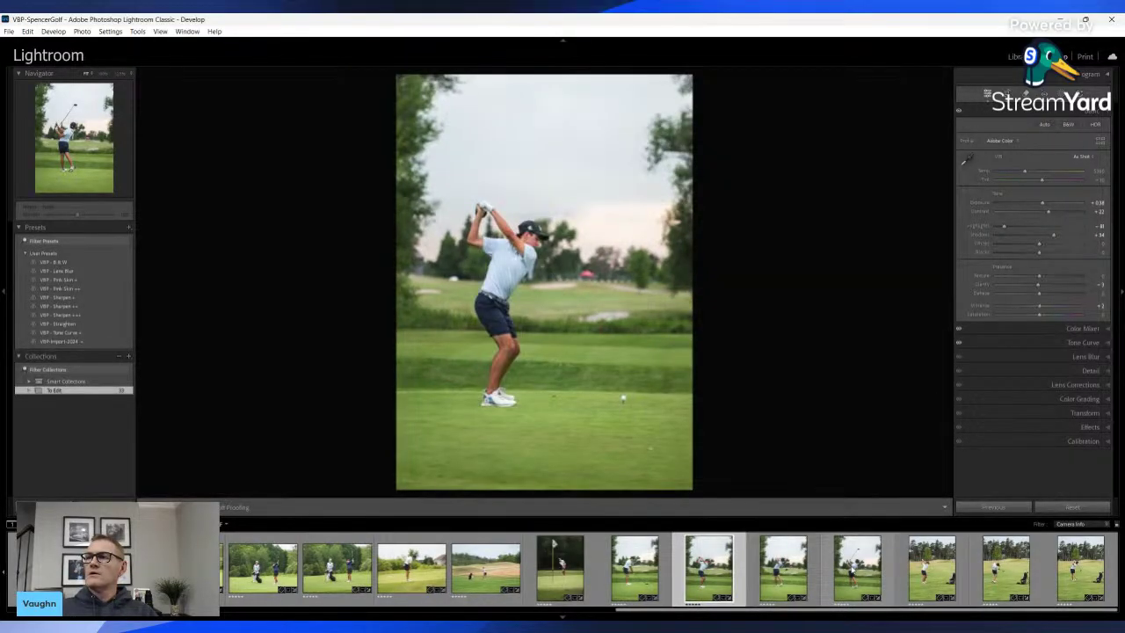
{"action": "key", "text": "Left"}
{"action": "key", "text": "Right"}
{"action": "key", "text": "Right"}
{"action": "key", "text": "Right"}
Compare the three fairway swing photos with the pine trees and golf bag, and bring the earlier photos of the series back into view
{"action": "key", "text": "Right"}
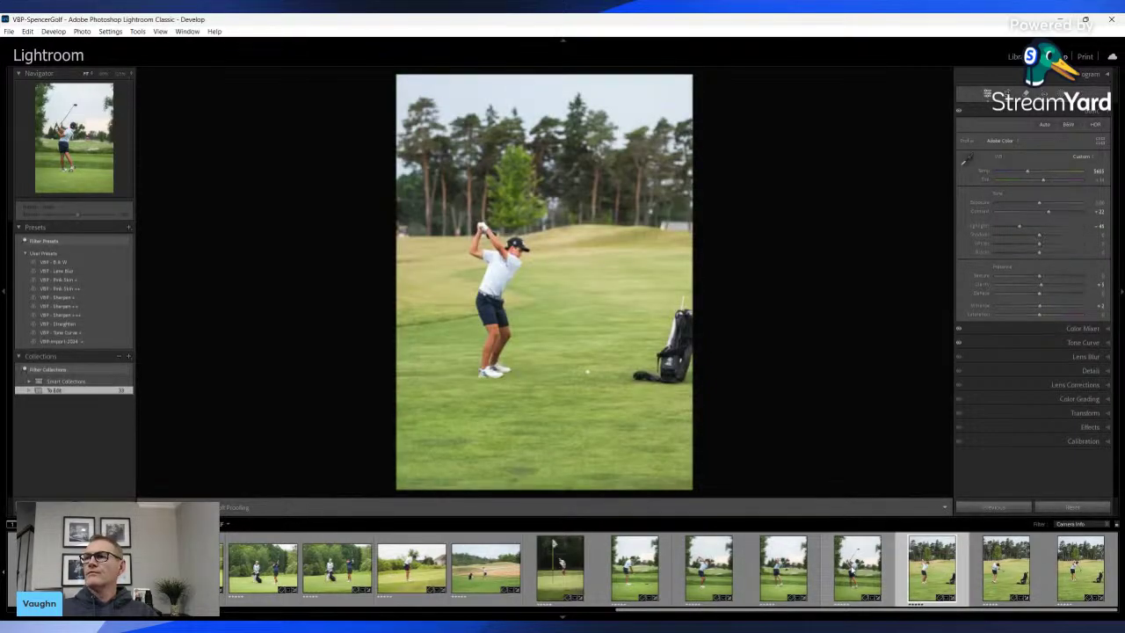
{"action": "key", "text": "Right"}
{"action": "key", "text": "Right"}
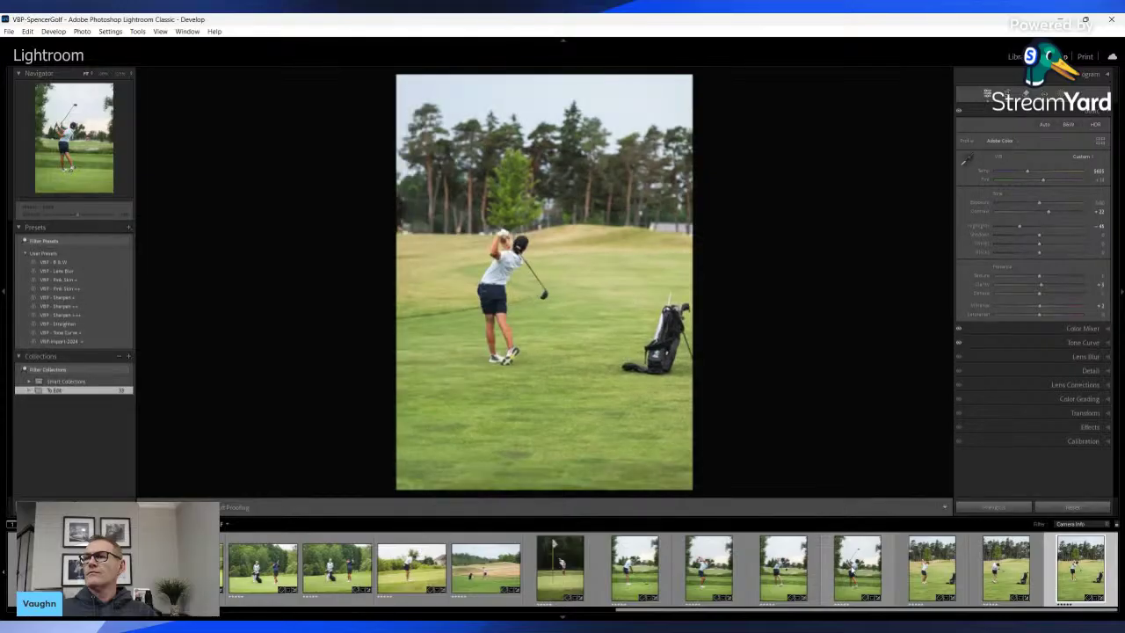
{"action": "key", "text": "Left"}
{"action": "key", "text": "Left"}
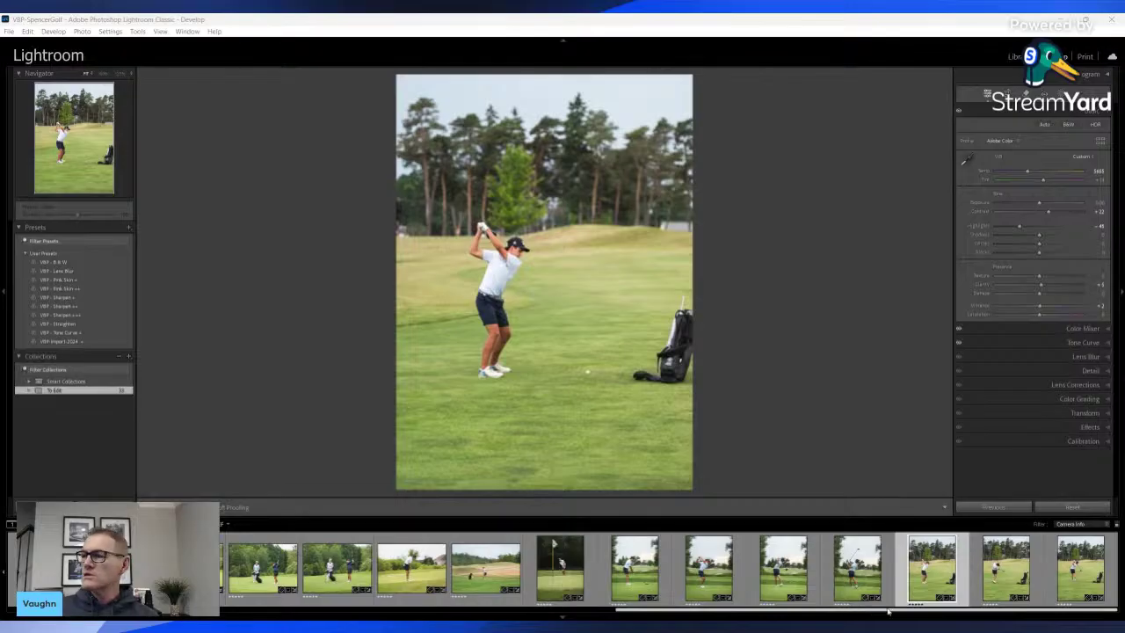
{"action": "left_click_drag", "start_coordinate": [894, 612], "coordinate": [287, 612]}
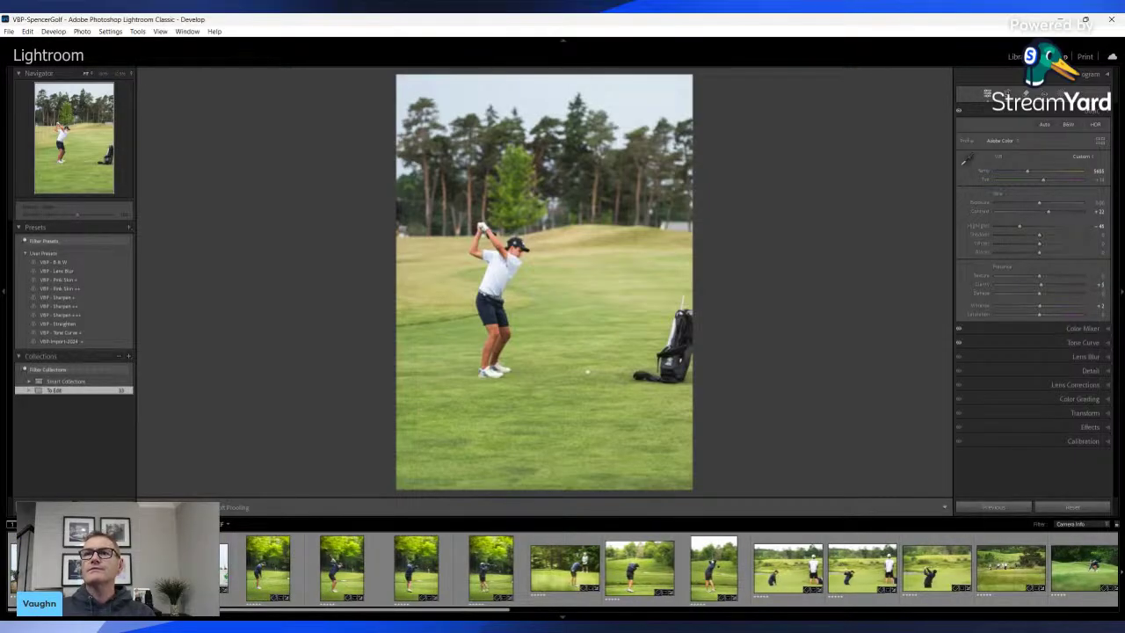